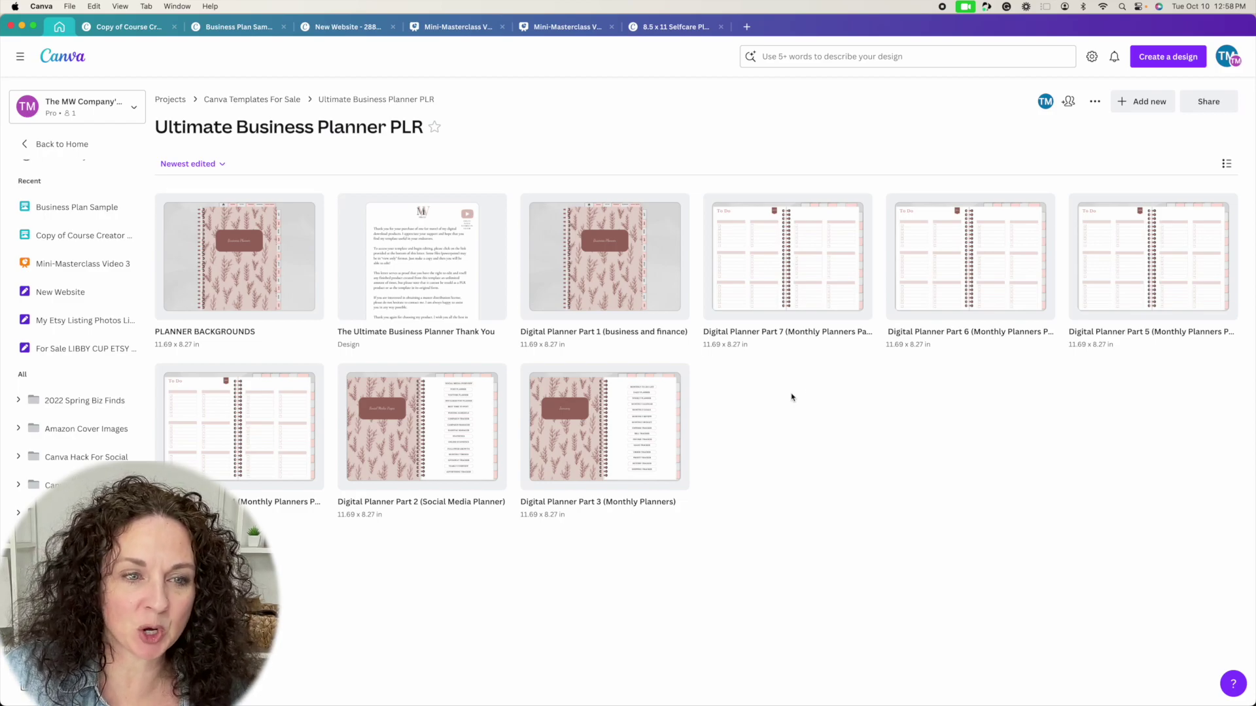
Open the PLANNER BACKGROUNDS design and examine the Business Planner cover pages with and without tab labels.
click(249, 284)
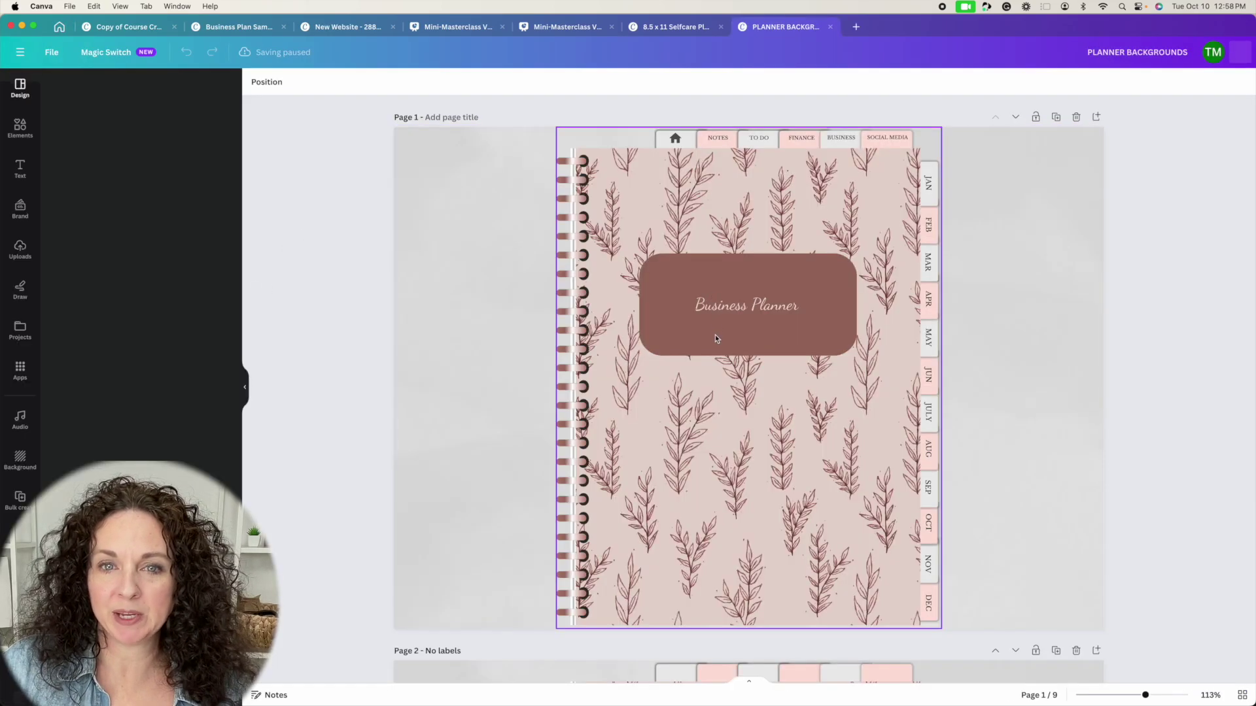
scroll(385, 354, down, 2)
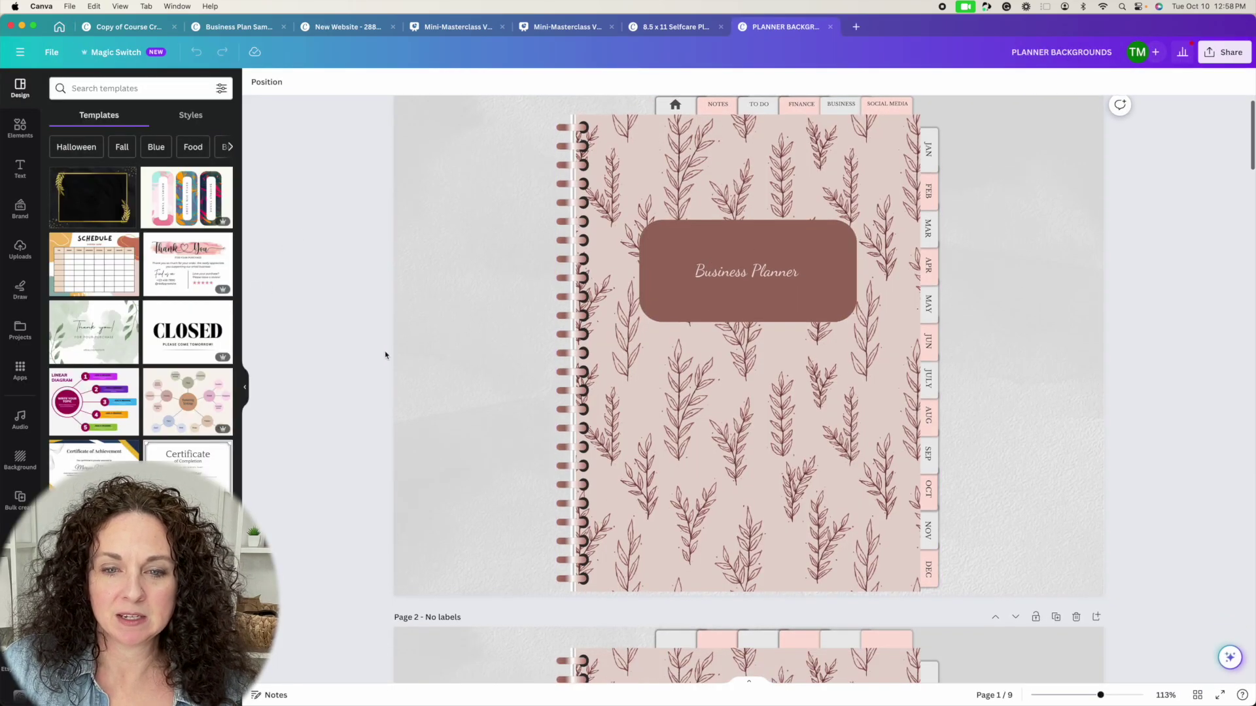
scroll(385, 354, up, 2)
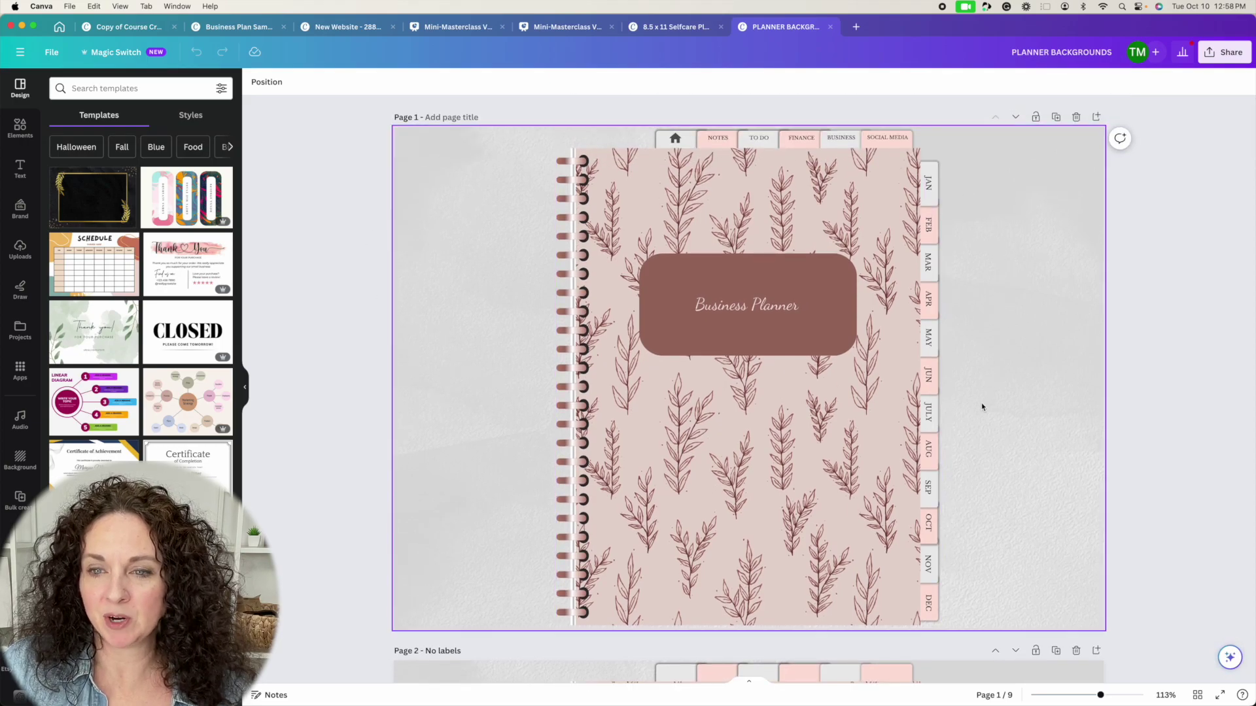
scroll(982, 407, down, 8)
scroll(982, 407, down, 2)
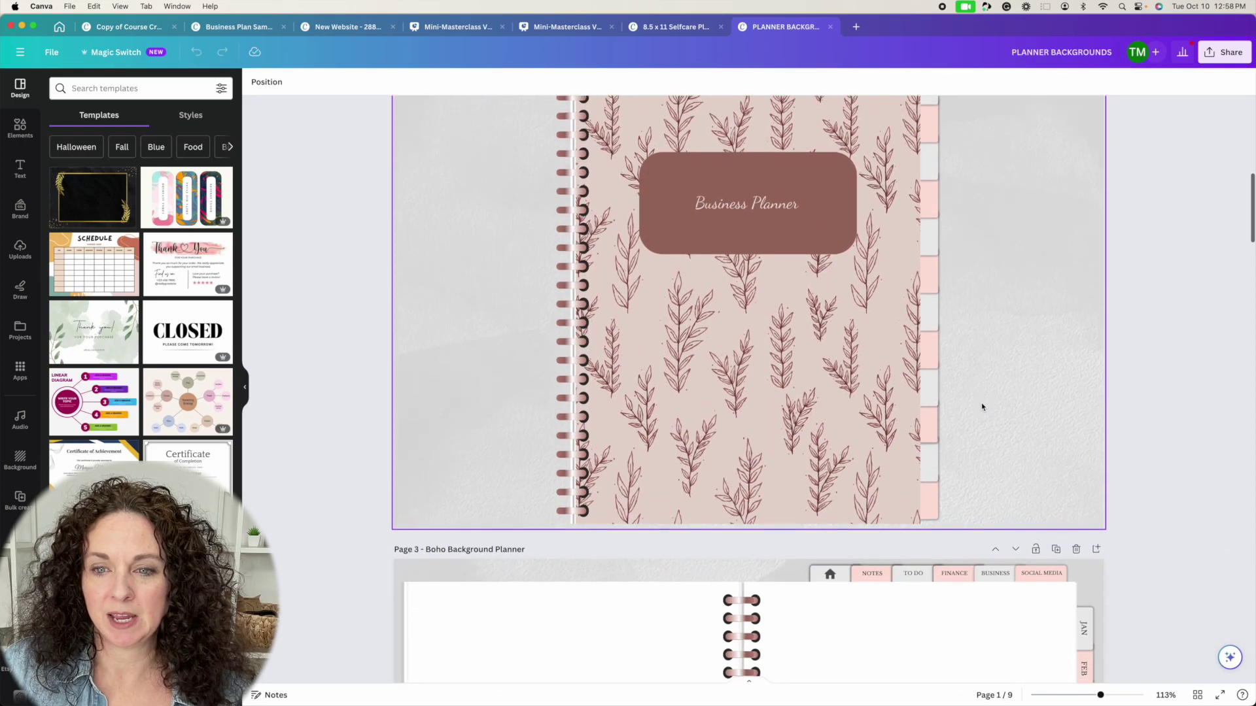
scroll(981, 406, up, 10)
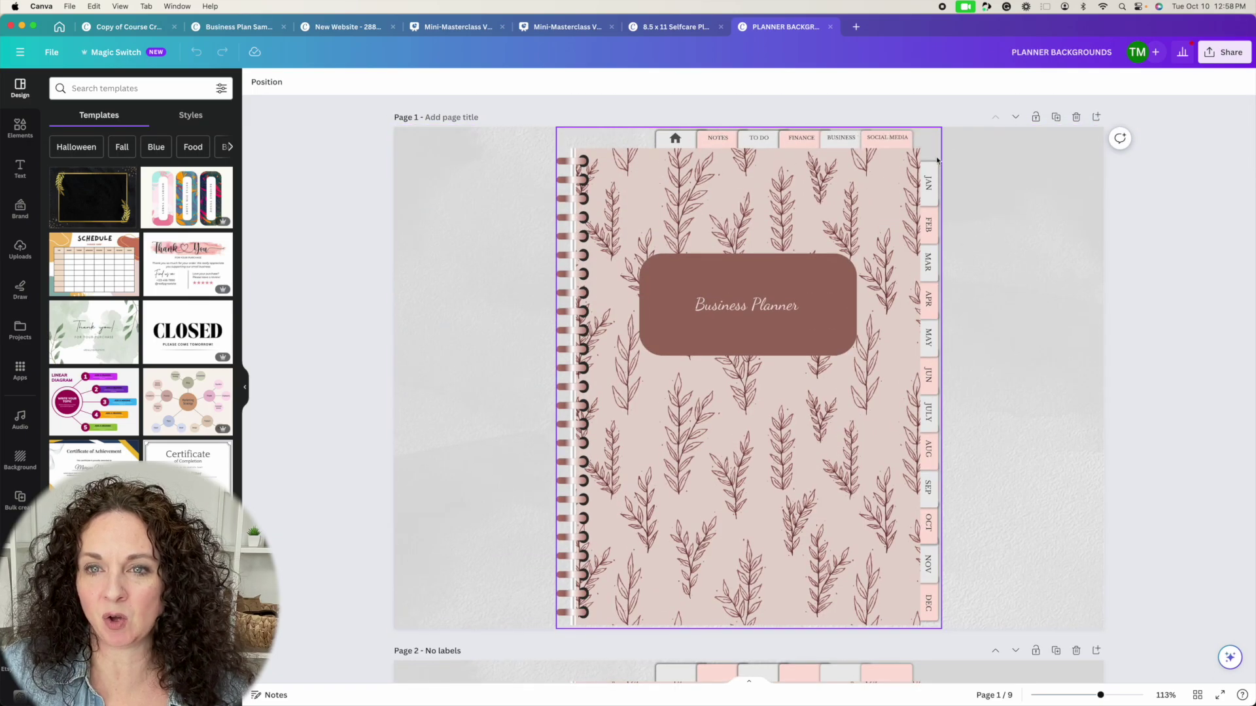
scroll(1004, 499, down, 8)
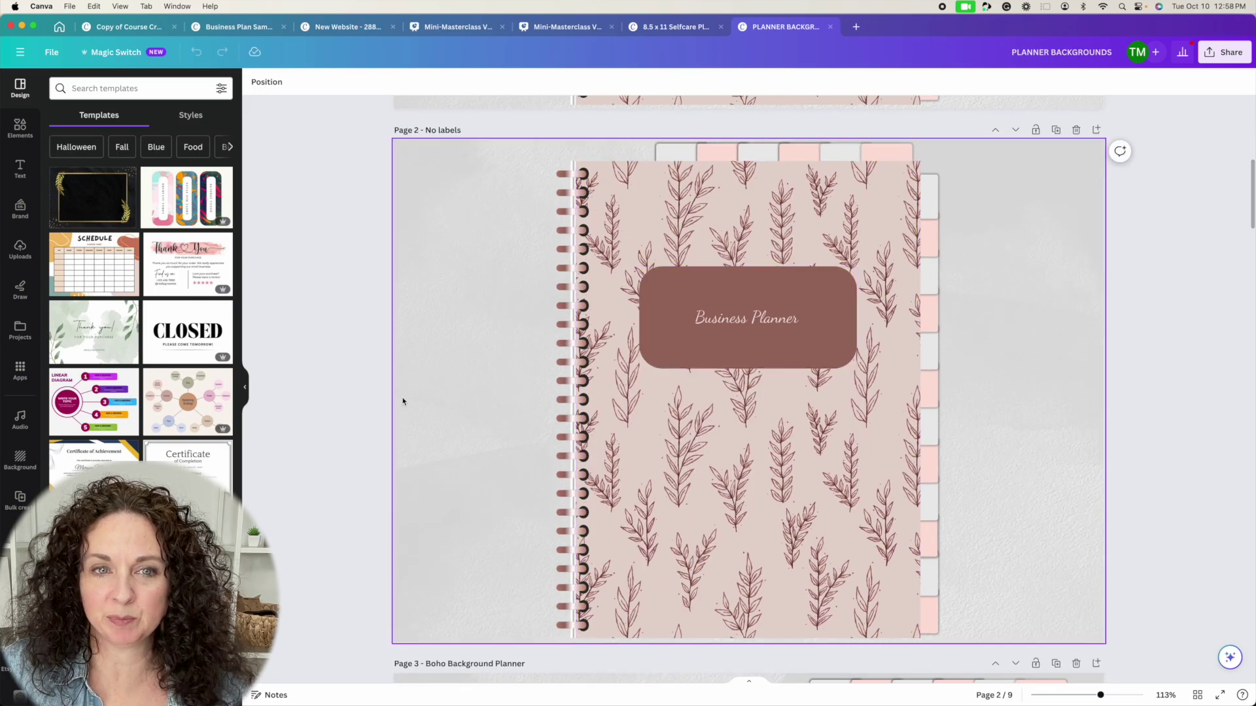
Examine the background and divider page designs through page 9, ending back at the first cover page.
scroll(815, 507, down, 8)
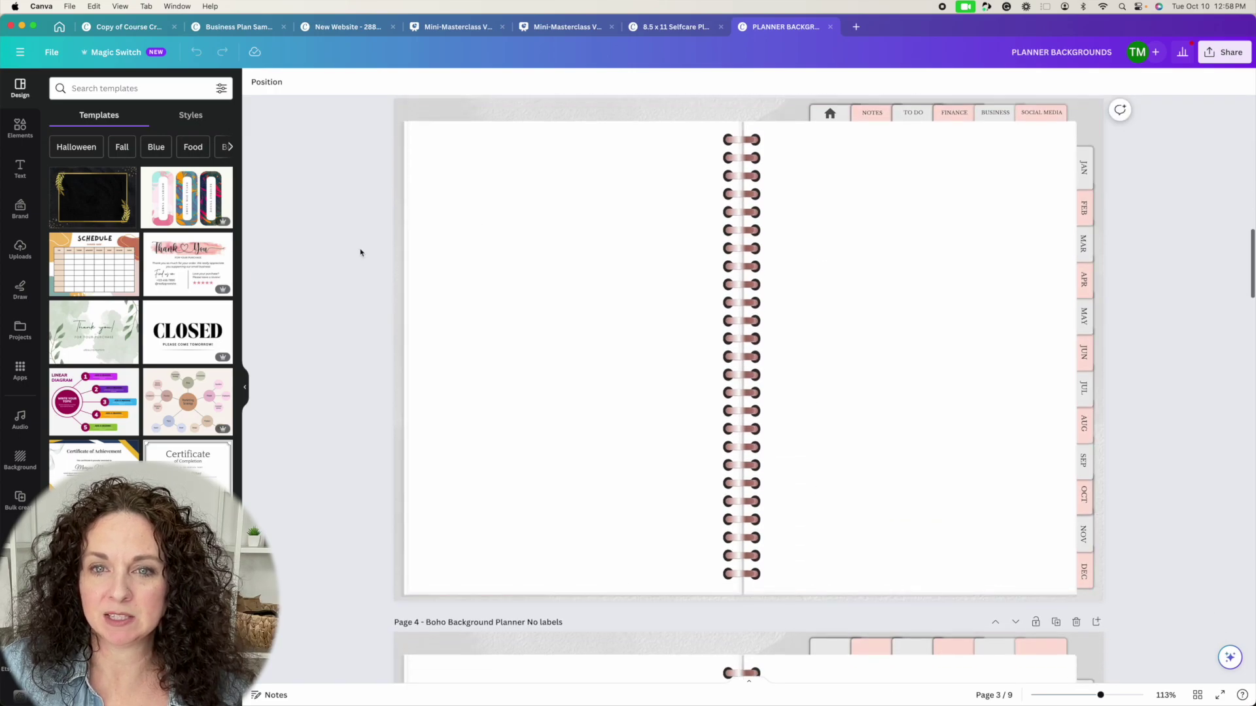
scroll(1007, 376, down, 6)
scroll(1007, 377, down, 1)
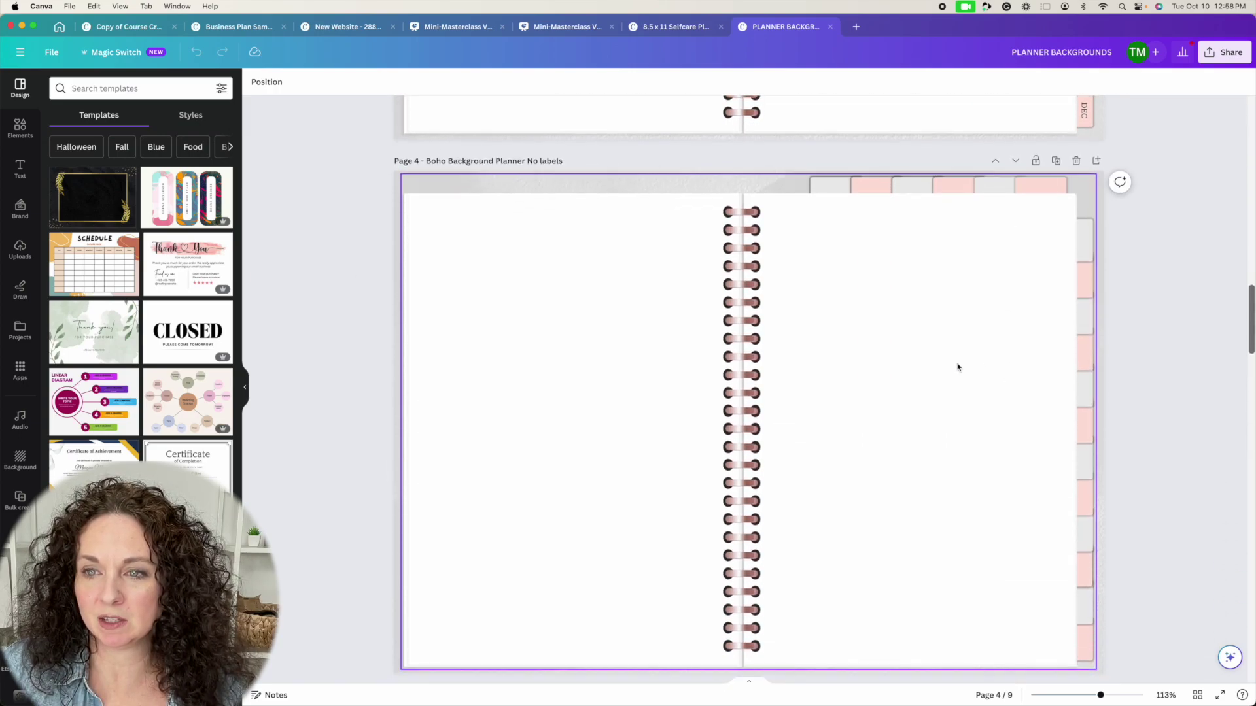
scroll(1030, 432, down, 8)
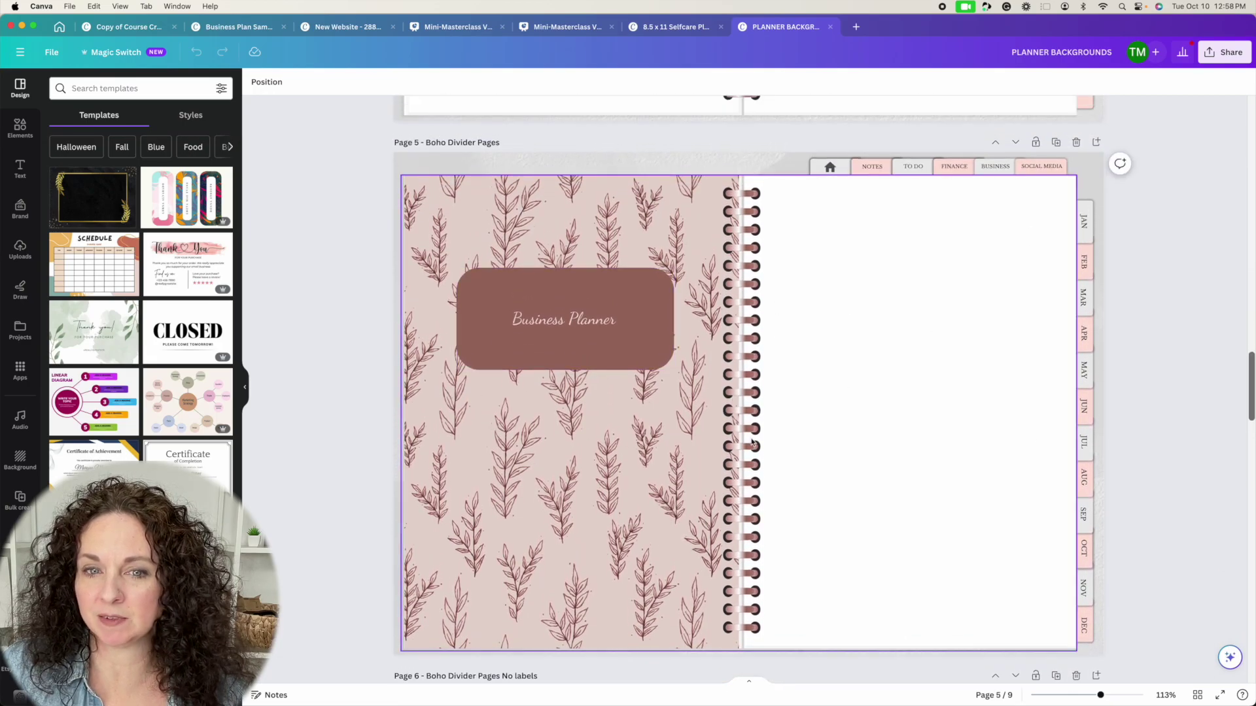
scroll(752, 445, down, 8)
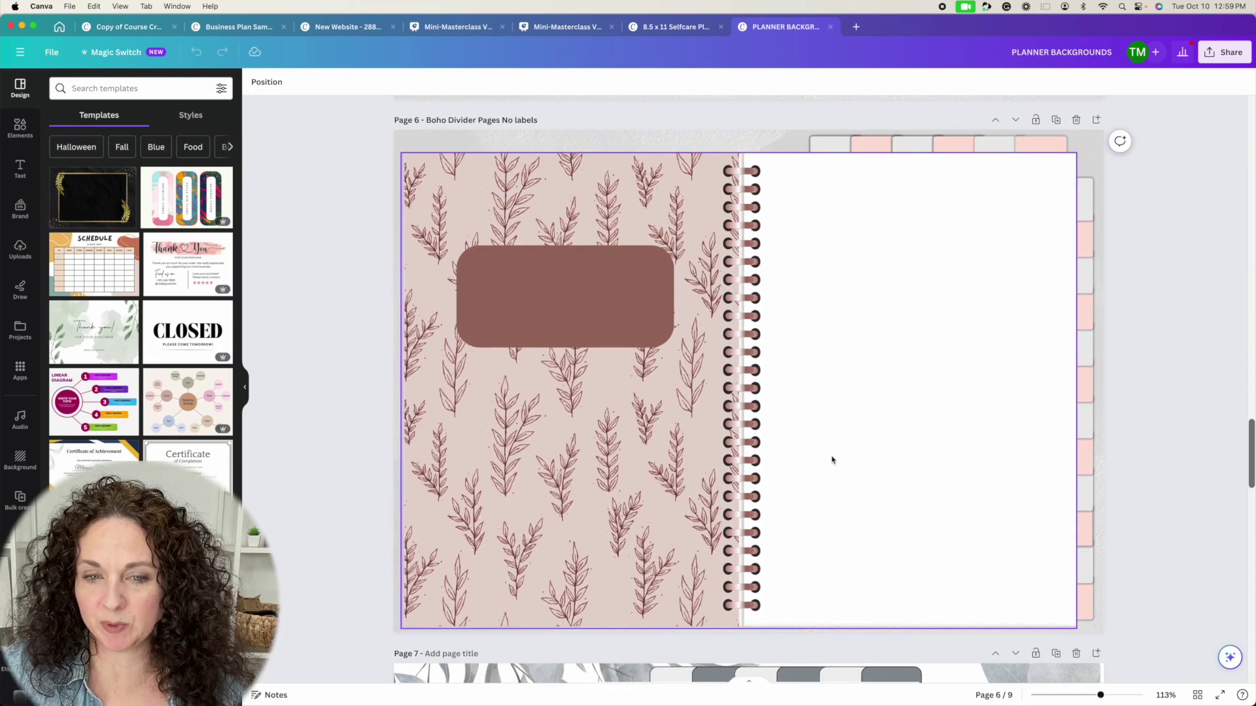
scroll(832, 460, down, 20)
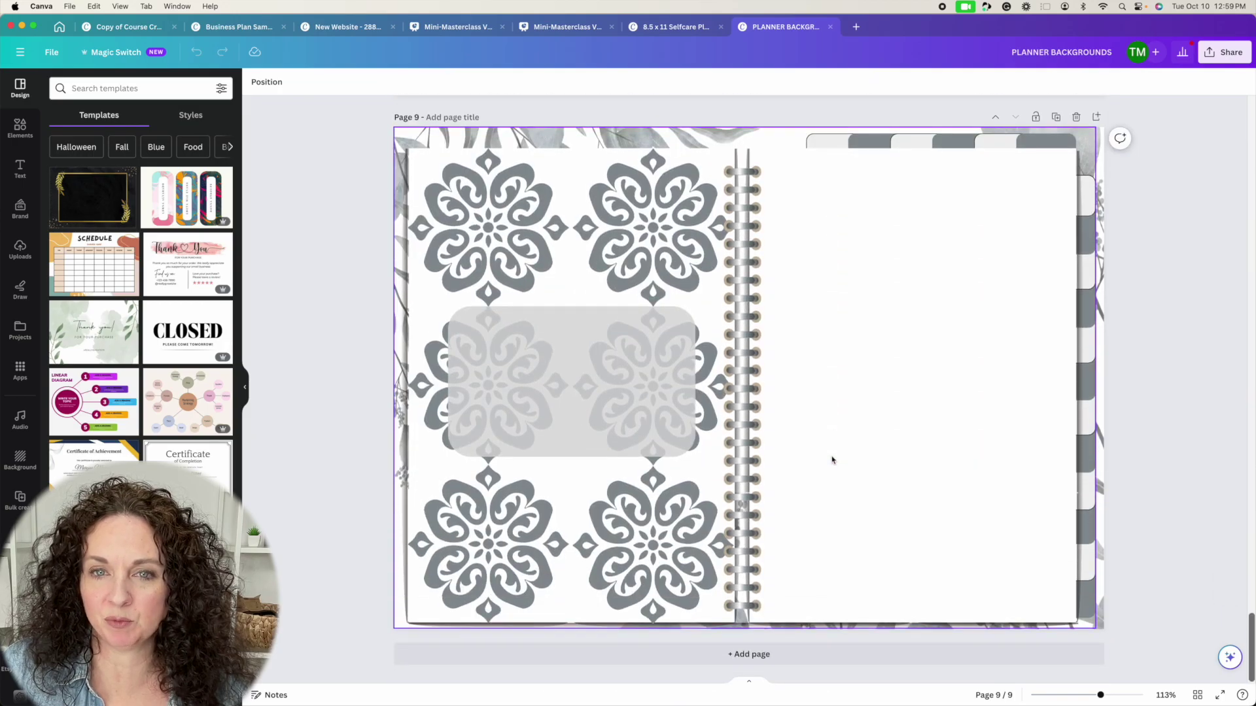
scroll(832, 459, up, 20)
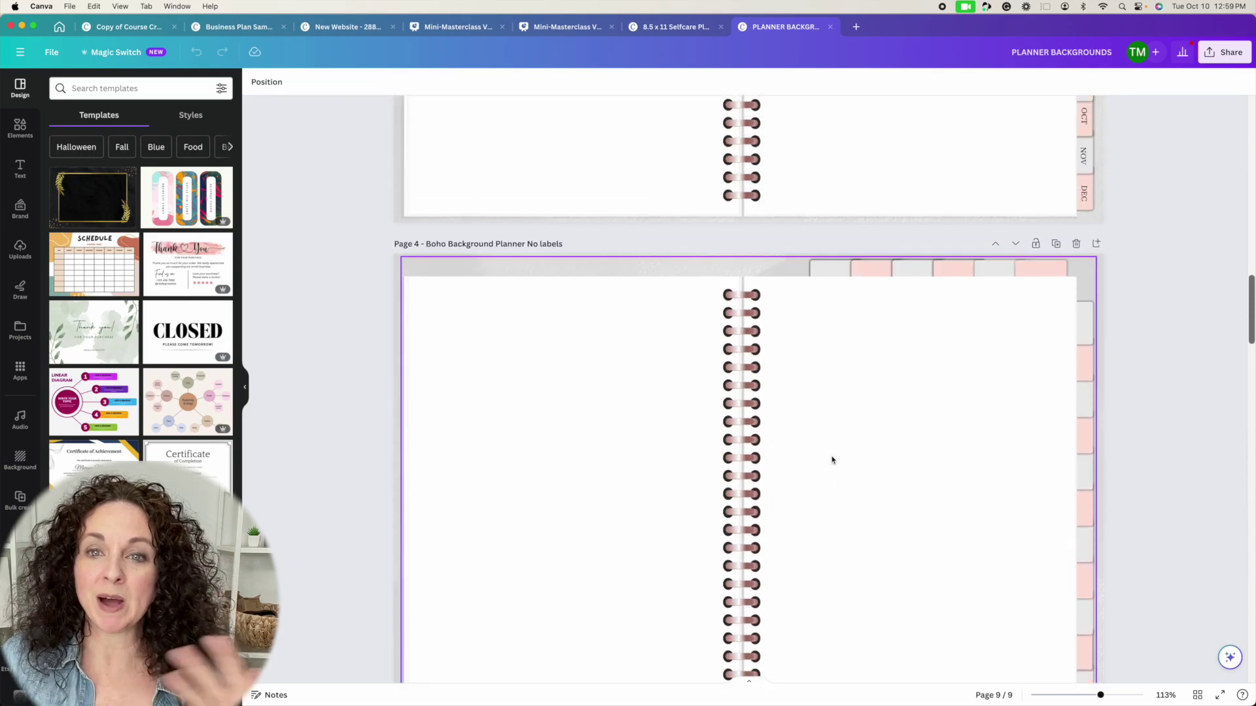
scroll(832, 459, up, 15)
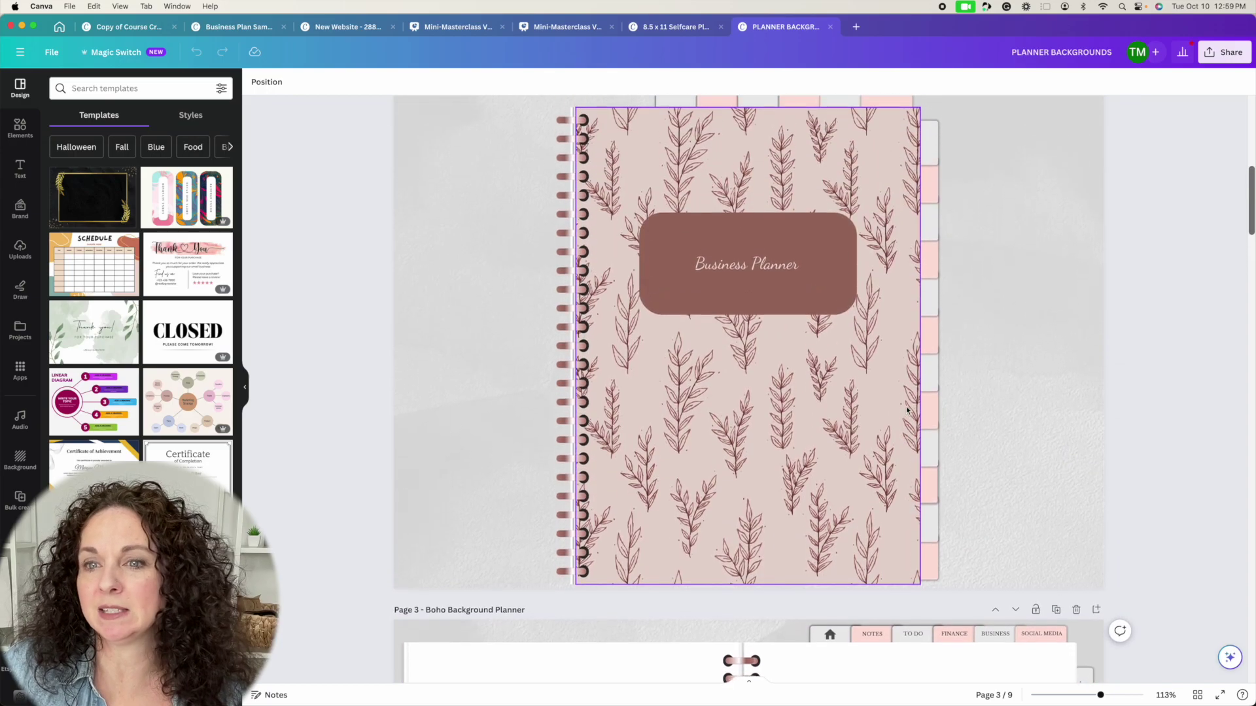
scroll(907, 411, up, 8)
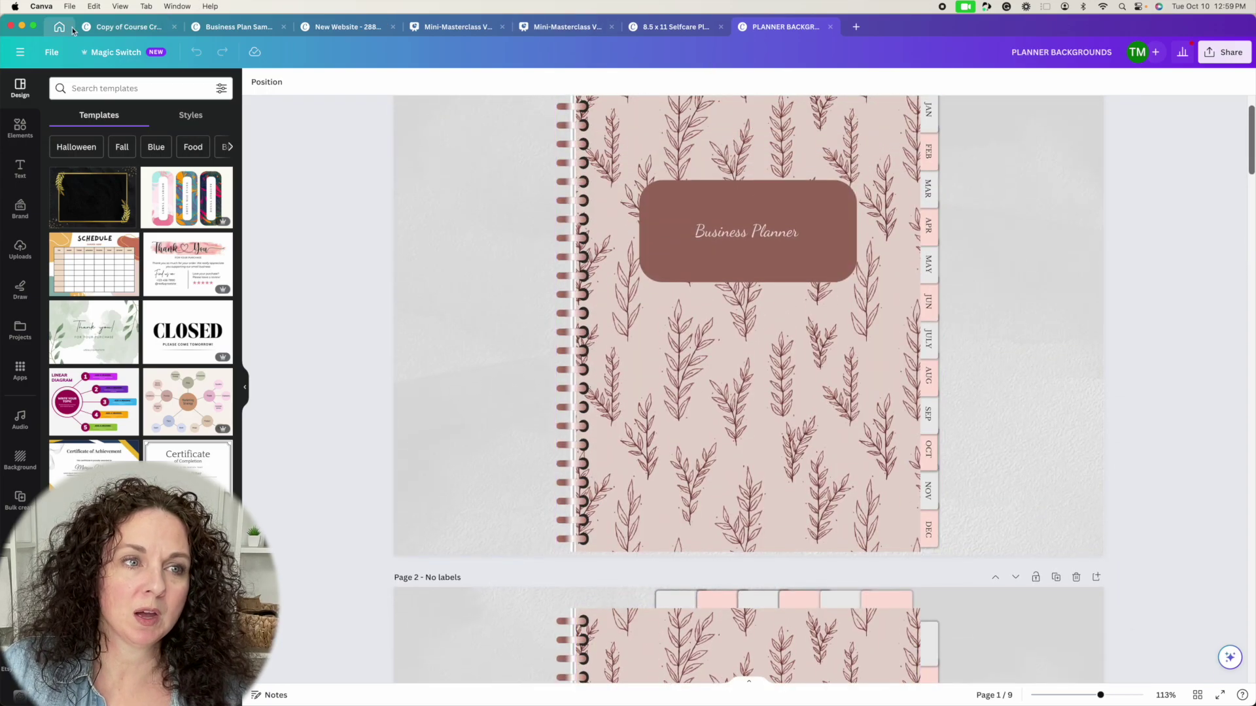
Open The Ultimate Business Planner Thank You design from the Ultimate Business Planner PLR folder and review the template links on page 2.
click(64, 29)
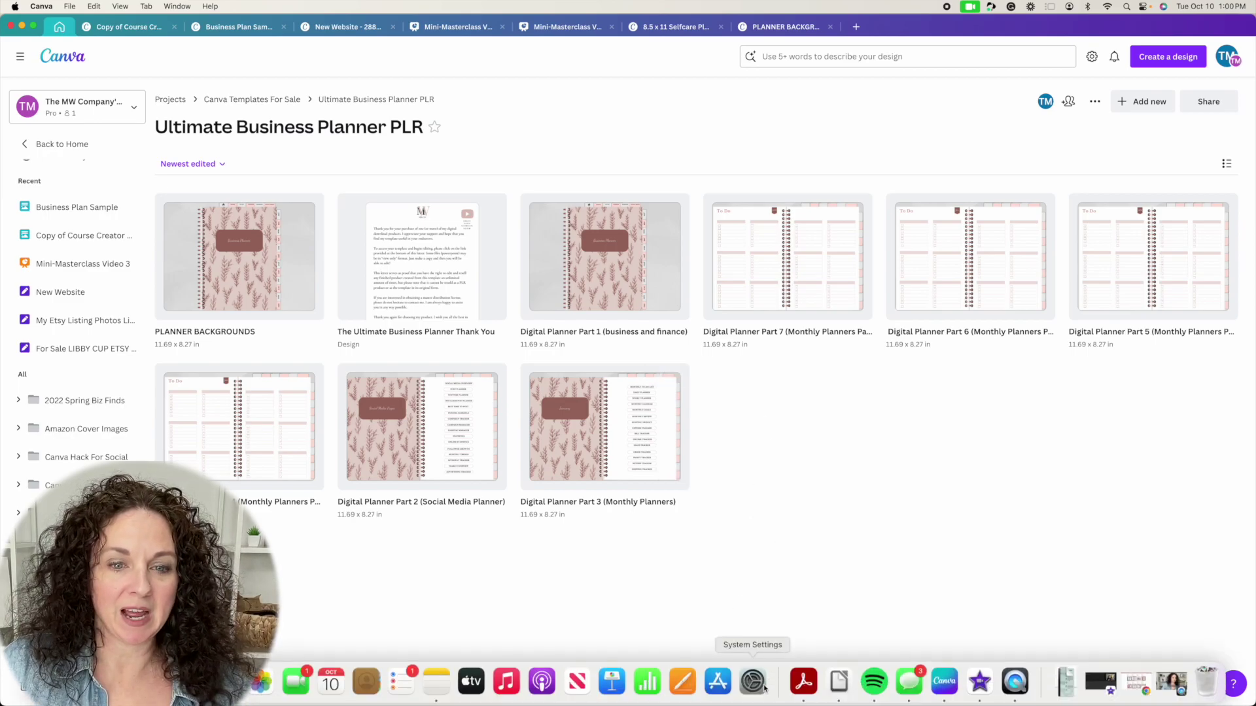
click(424, 271)
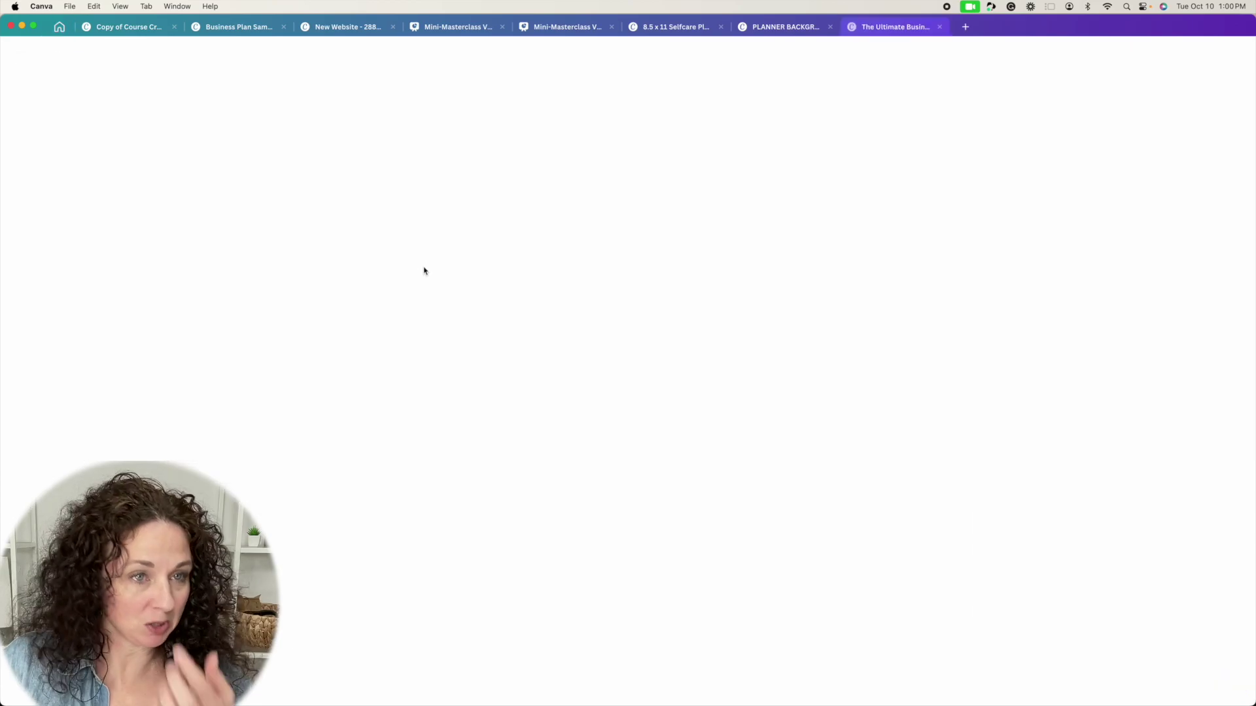
scroll(553, 438, down, 10)
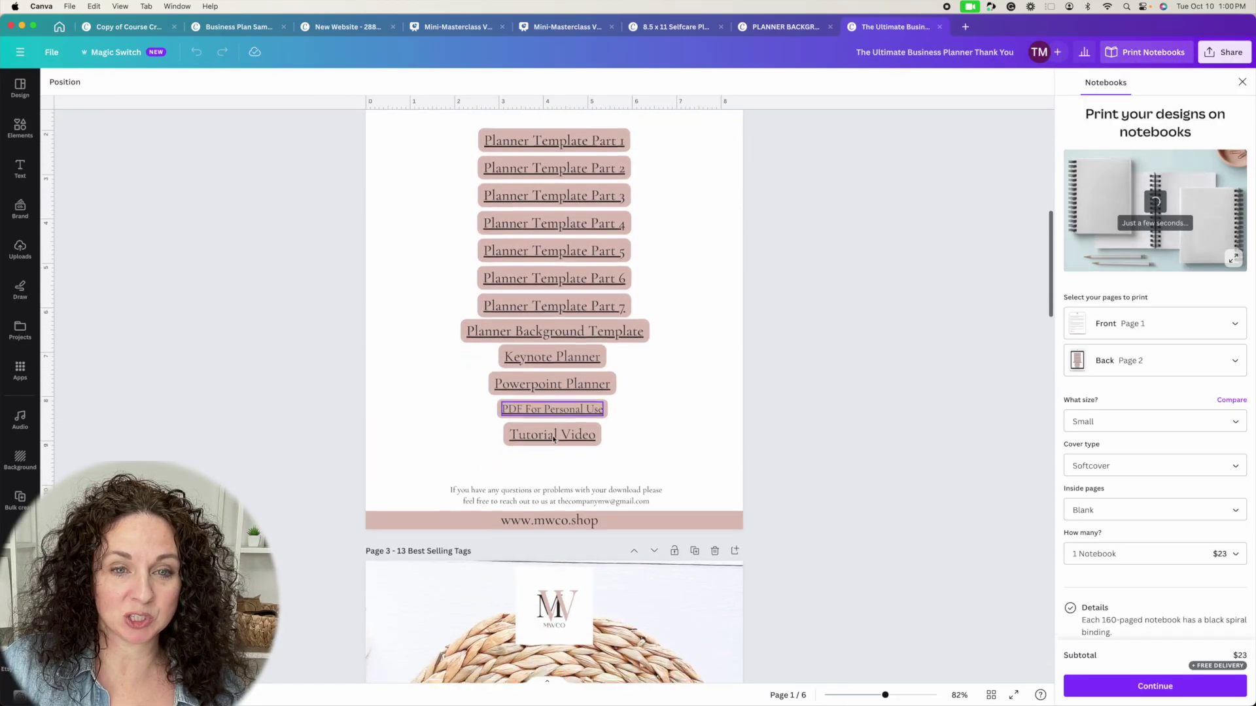
scroll(553, 439, down, 3)
scroll(554, 439, up, 2)
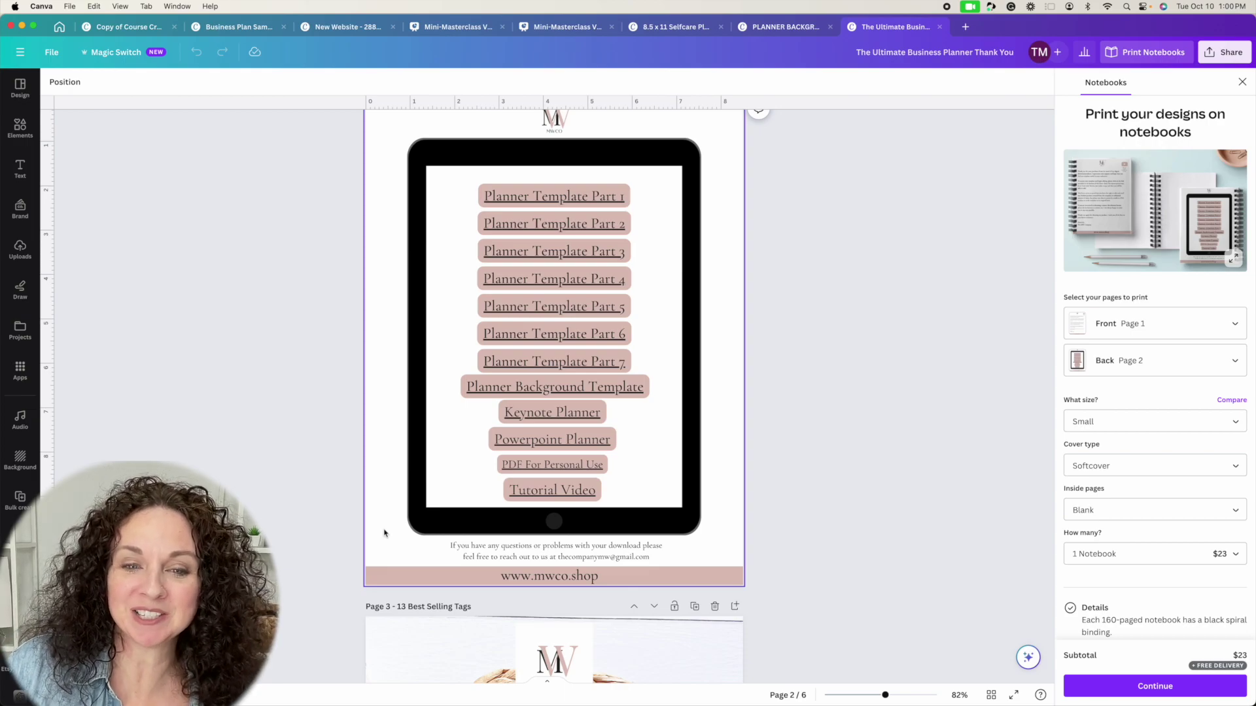
scroll(384, 532, down, 1)
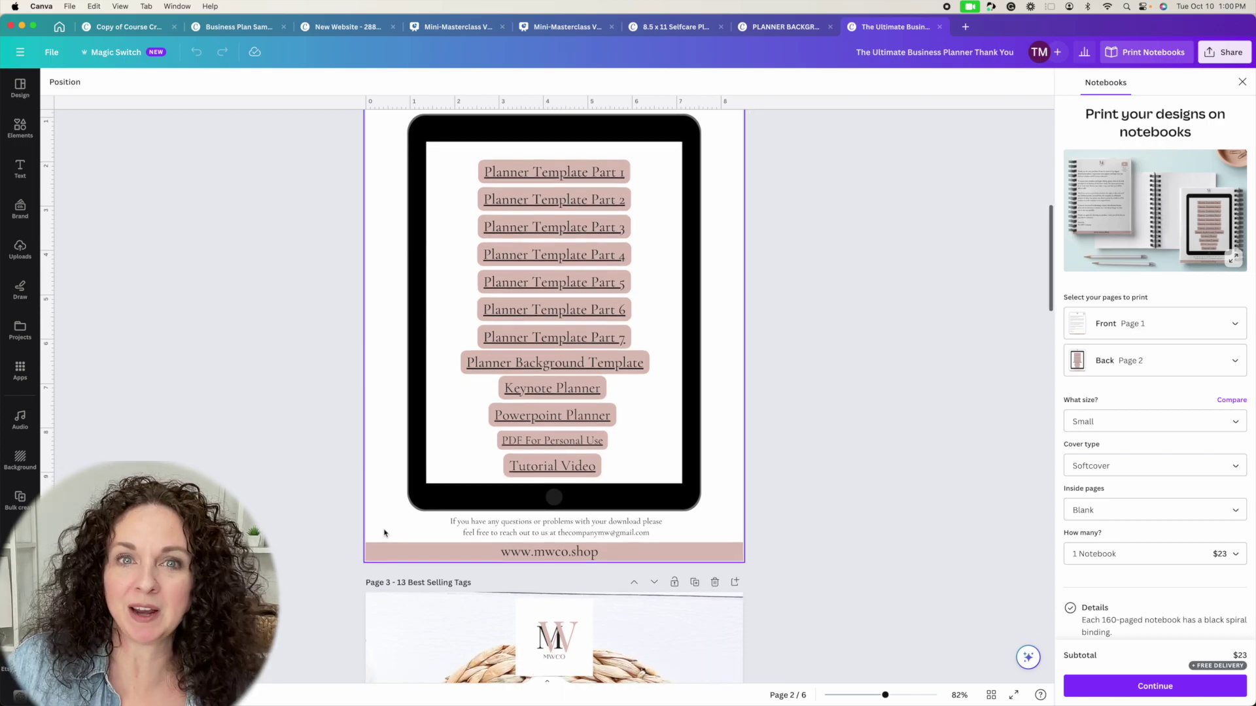
scroll(384, 533, up, 1)
scroll(384, 533, up, 1)
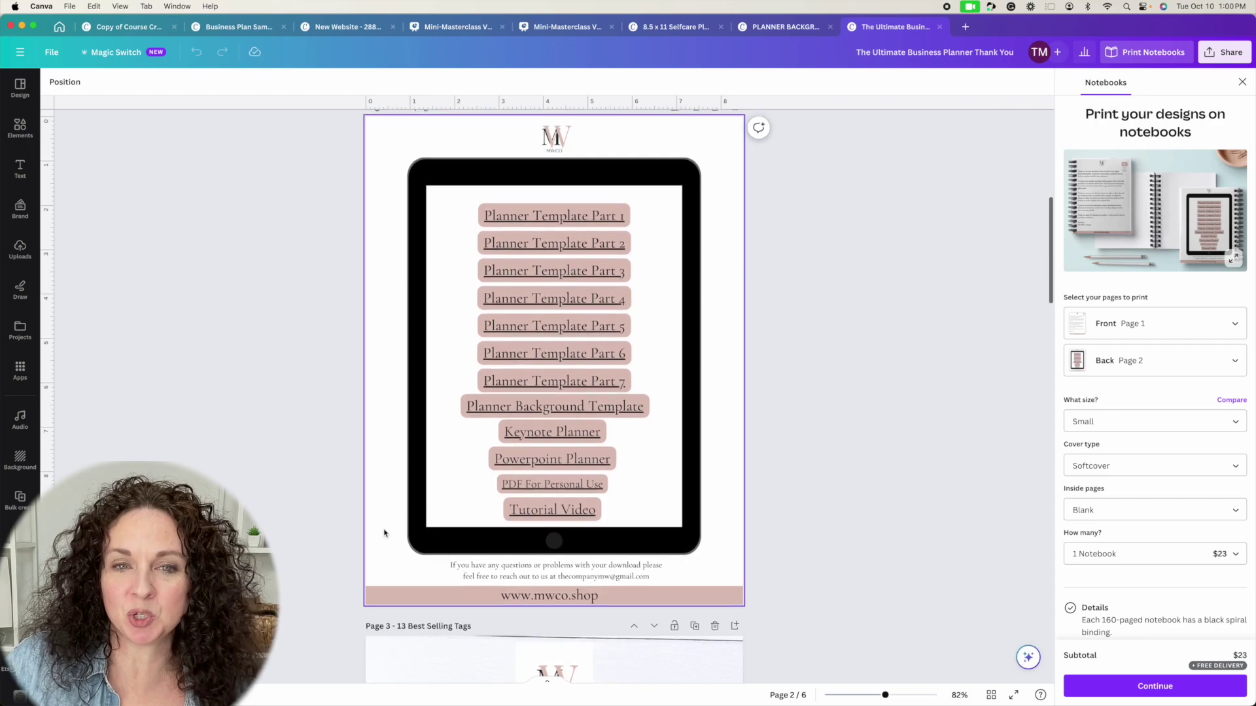
scroll(384, 533, down, 1)
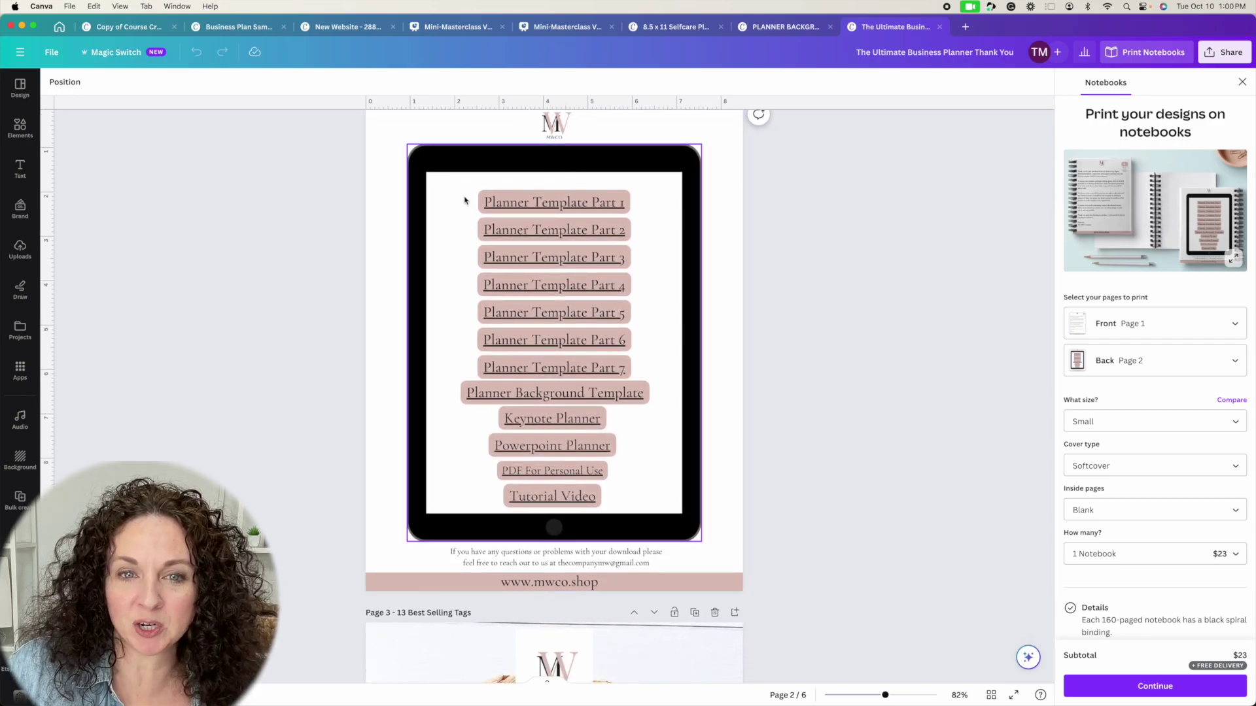
Open the link attached to the Keynote Planner text in the browser and return to Canva.
click(563, 420)
click(573, 382)
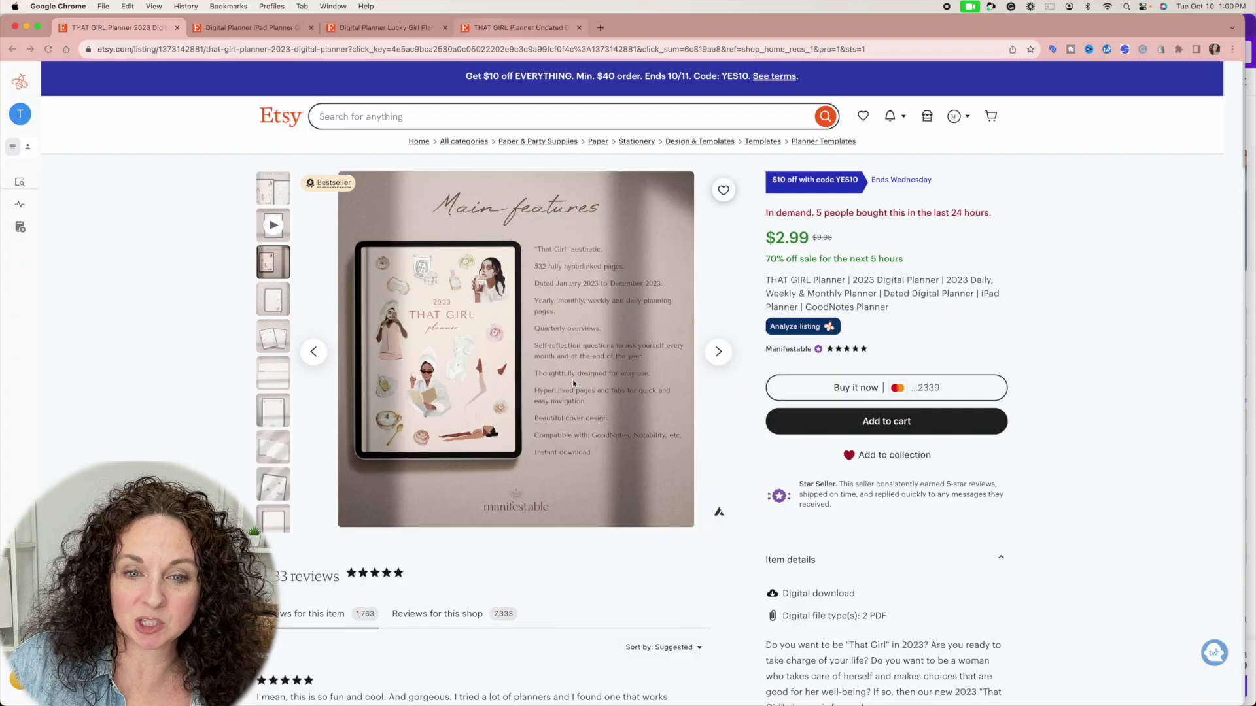
key(super+Tab)
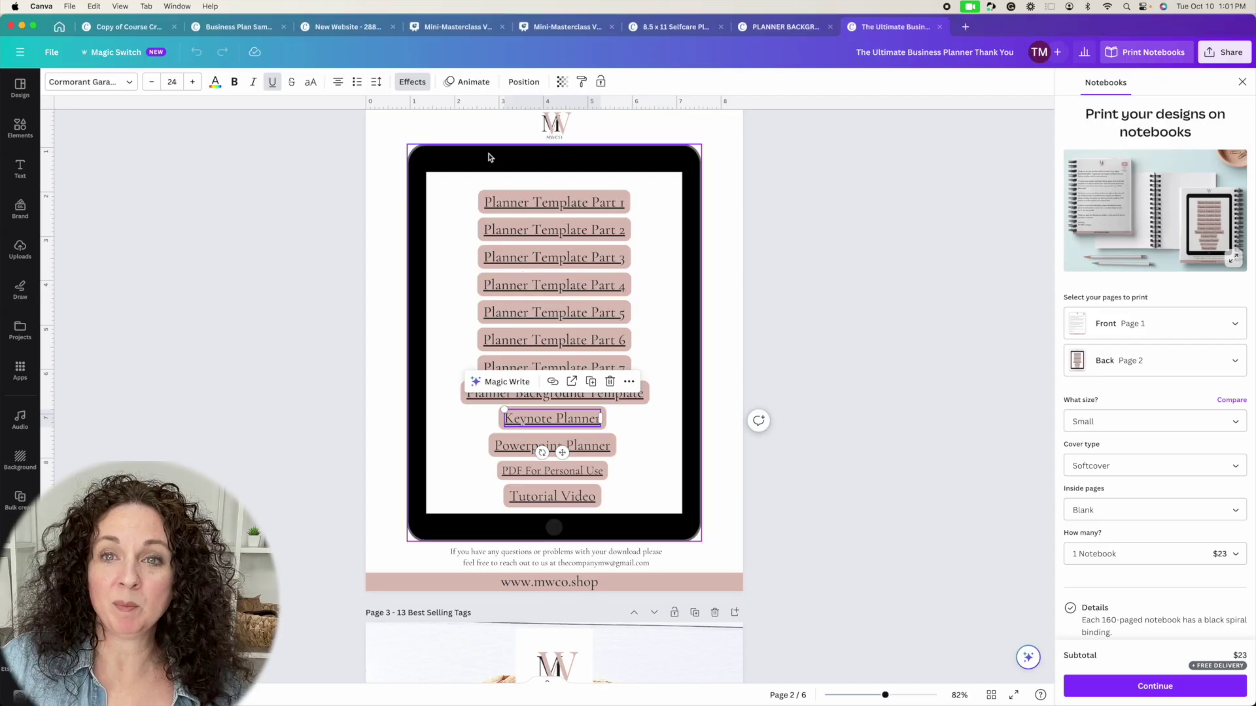
Switch to the 8.5 x 11 Selfcare Planner - PLR design and review all of its pages in grid view.
click(678, 29)
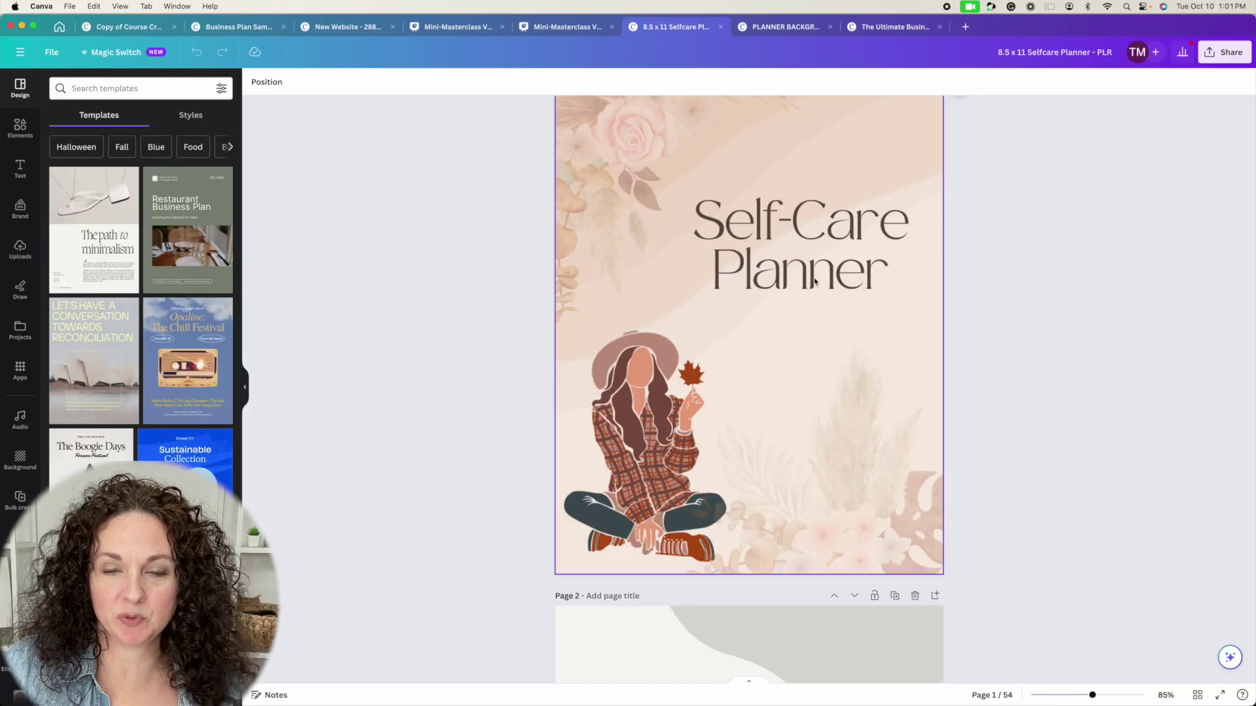
scroll(715, 325, down, 1)
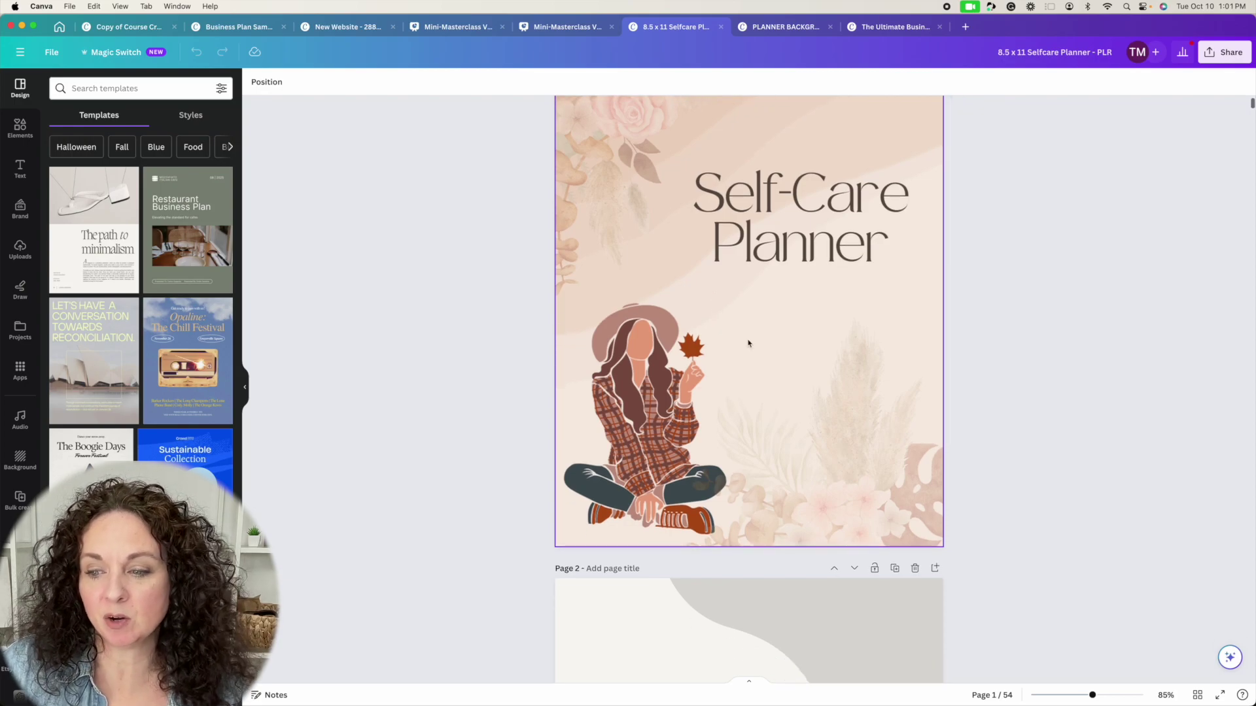
click(1197, 695)
scroll(784, 465, down, 5)
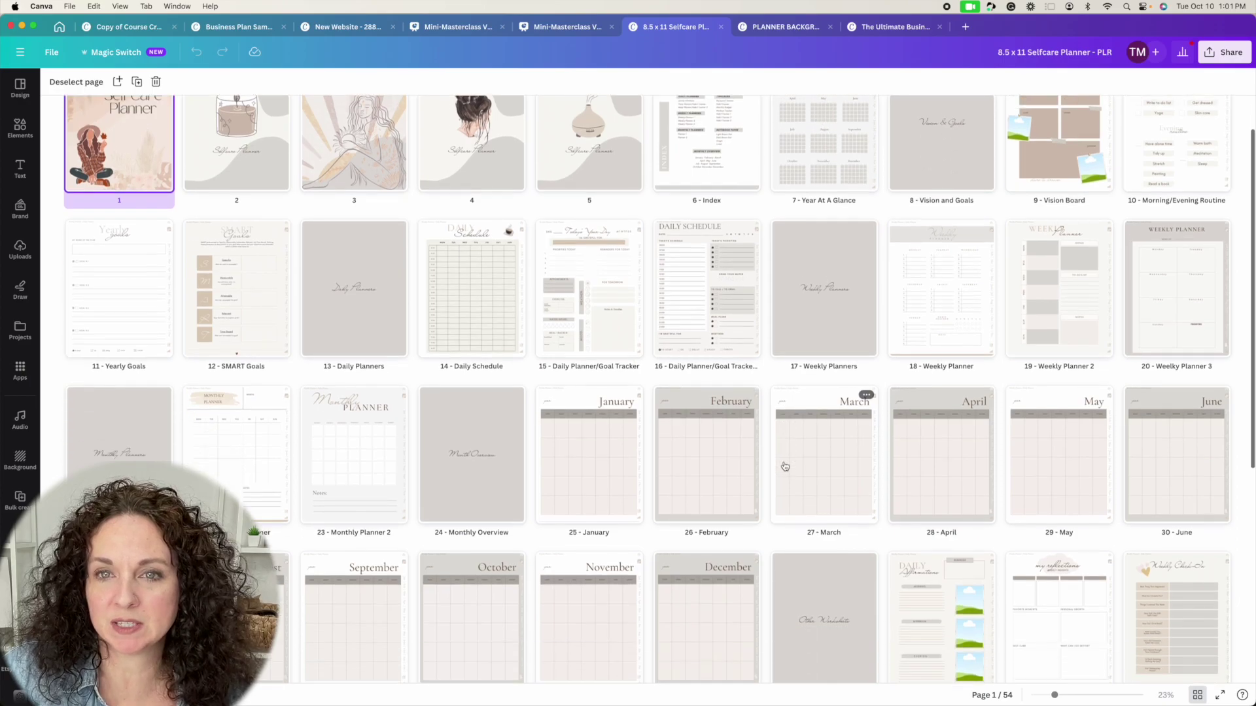
scroll(785, 465, down, 3)
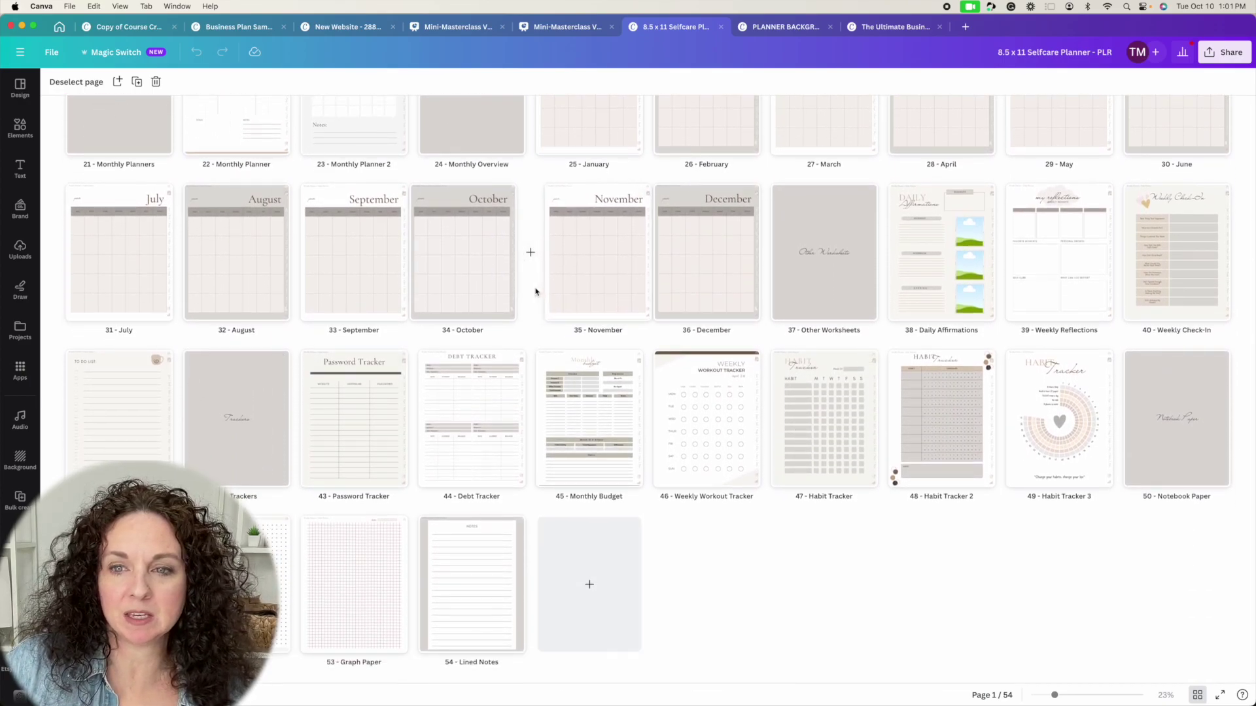
scroll(535, 291, up, 9)
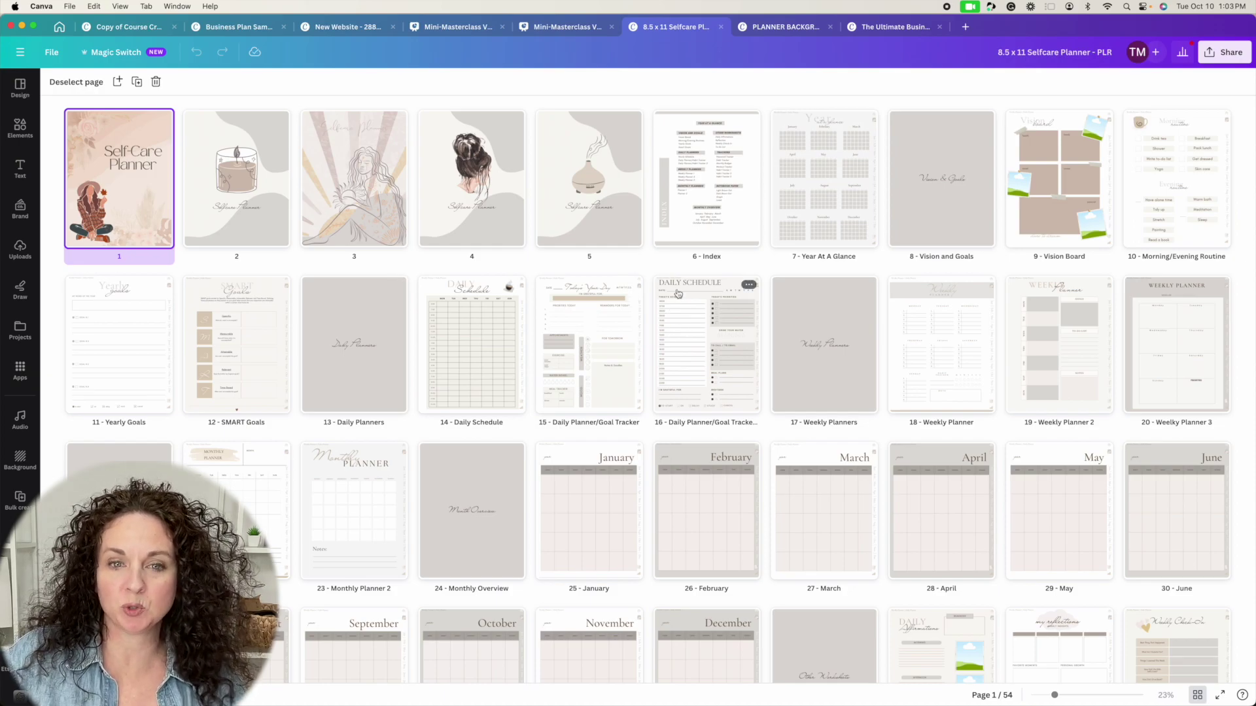
drag(679, 295, 660, 354)
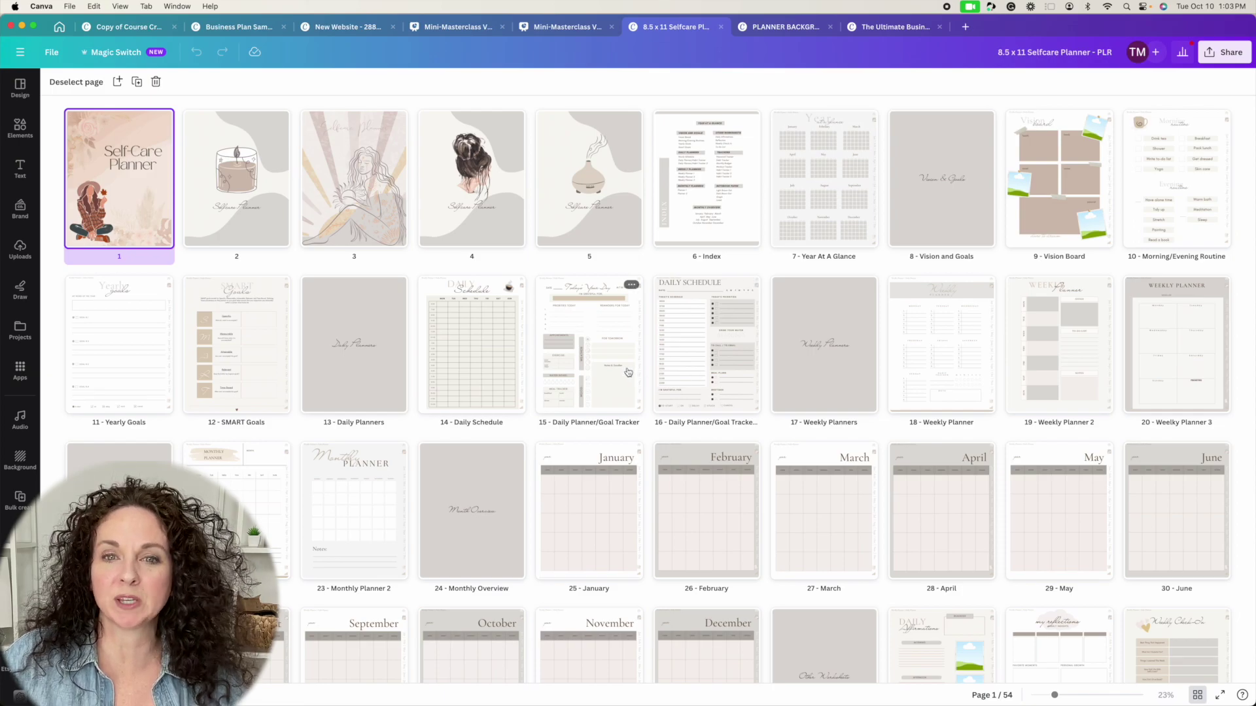
Switch to the Ultimate Business Planner presentation in Keynote and view its cover, index and February divider slides.
key(super+Tab)
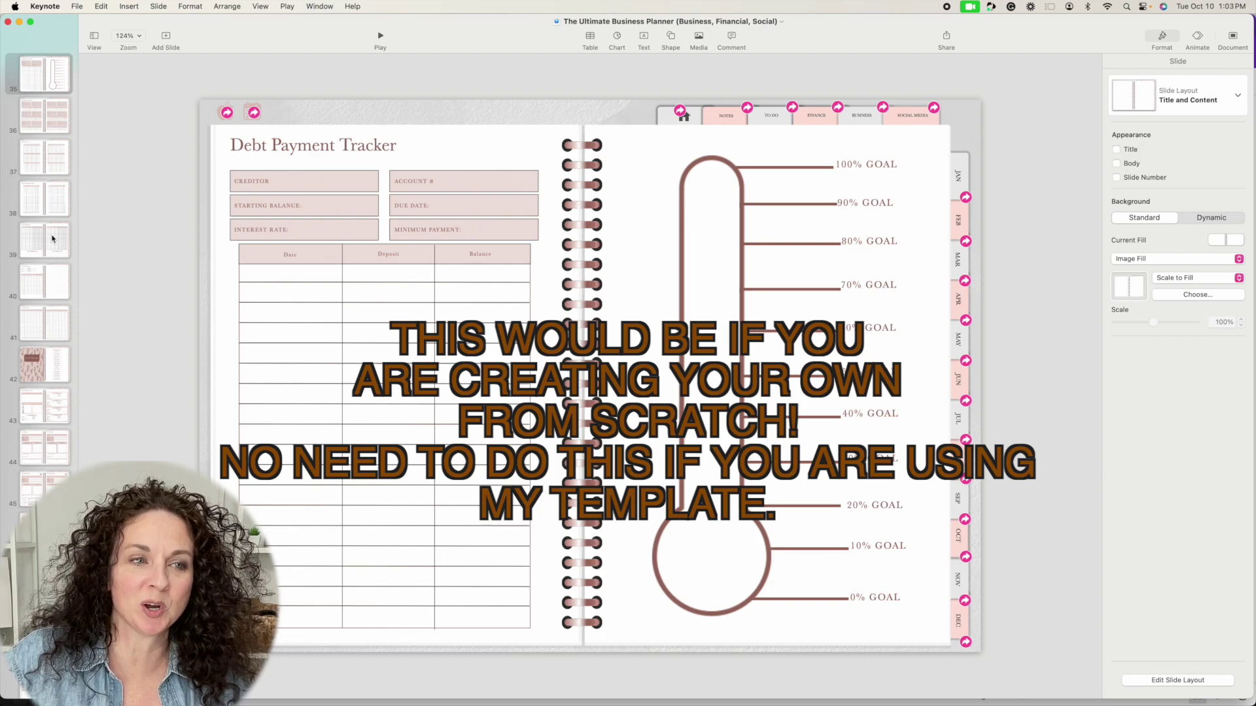
scroll(53, 238, up, 20)
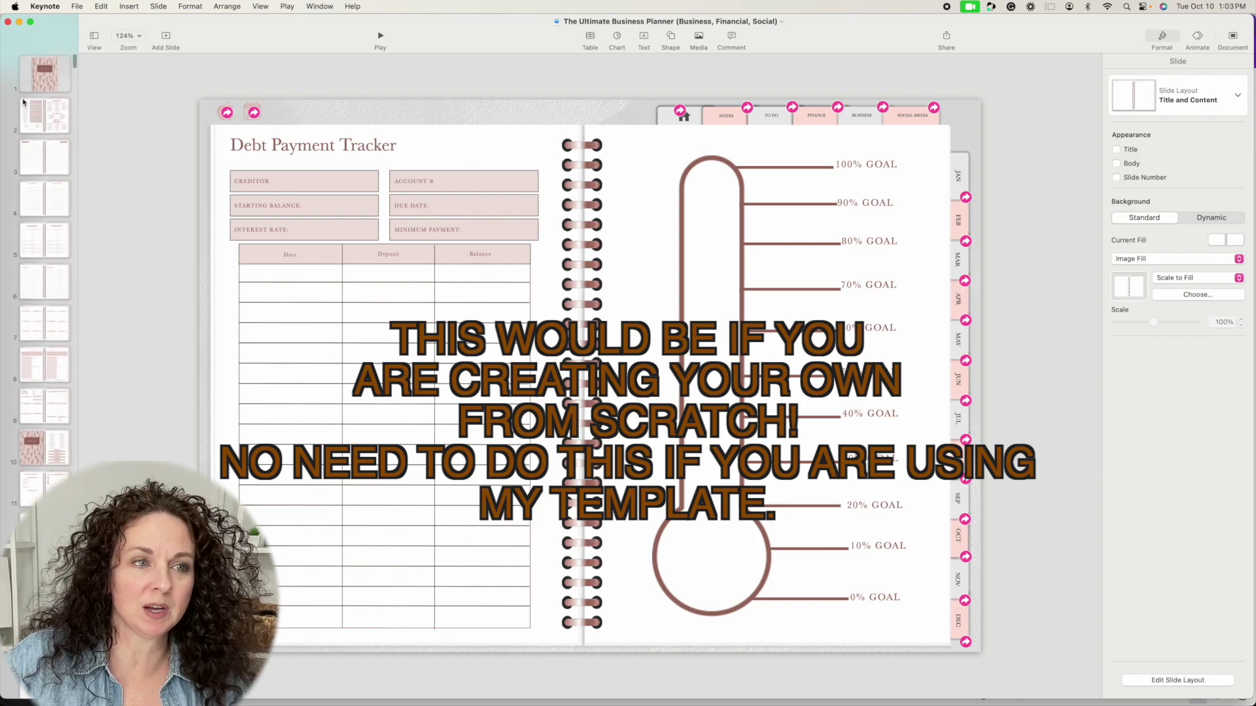
click(26, 81)
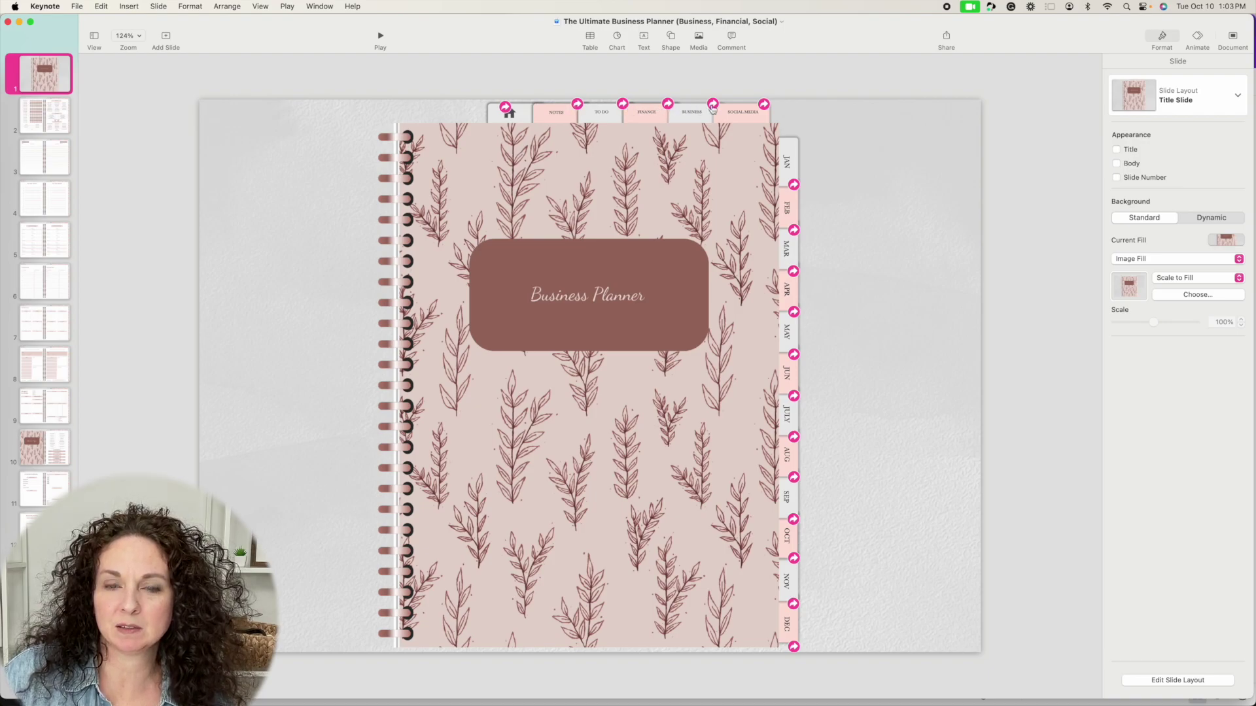
click(47, 123)
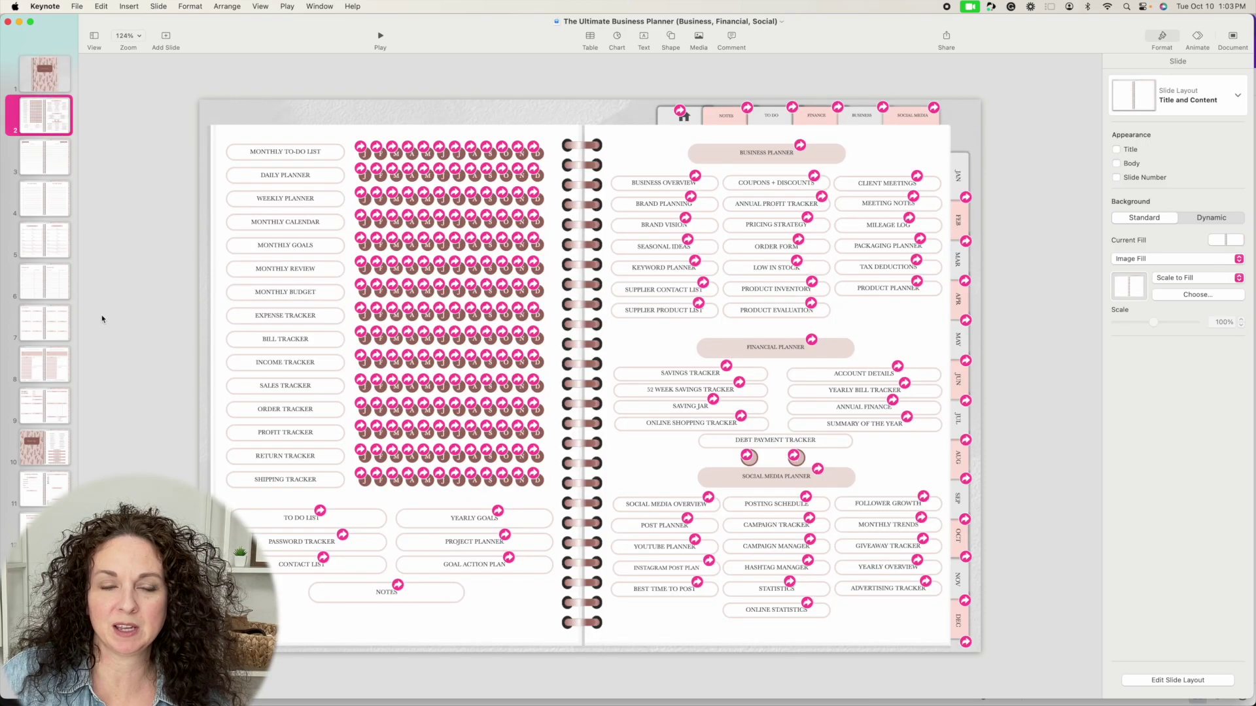
click(47, 168)
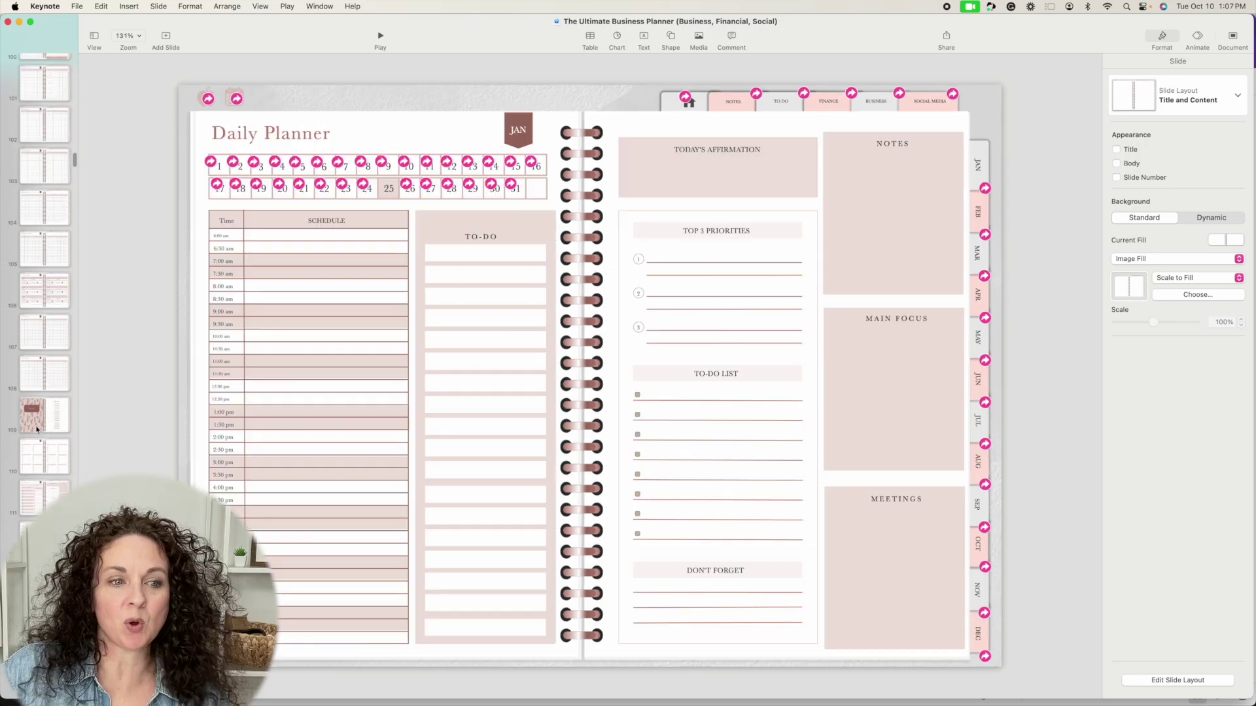
key(Down)
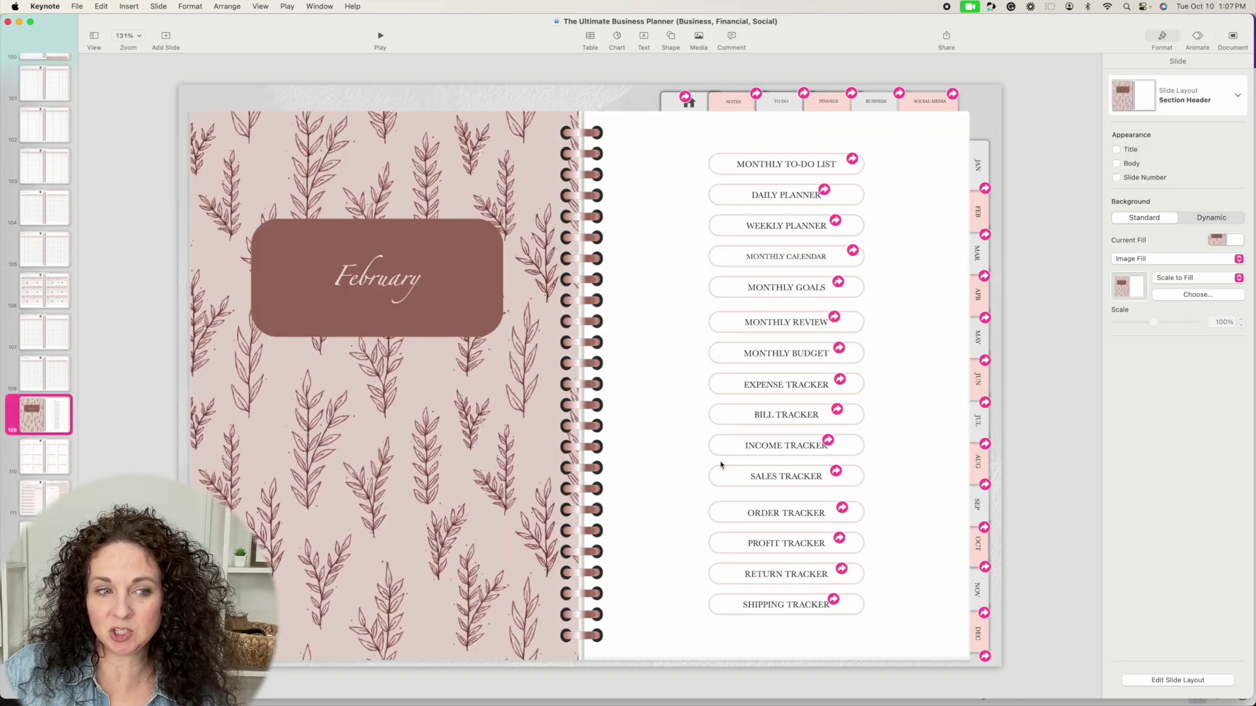
Review the February Daily Planner slides up to day 5 and look through the remaining slides of the Keynote planner.
key(Down)
key(Down)
key(Down)
key(Down)
key(Down)
key(Down)
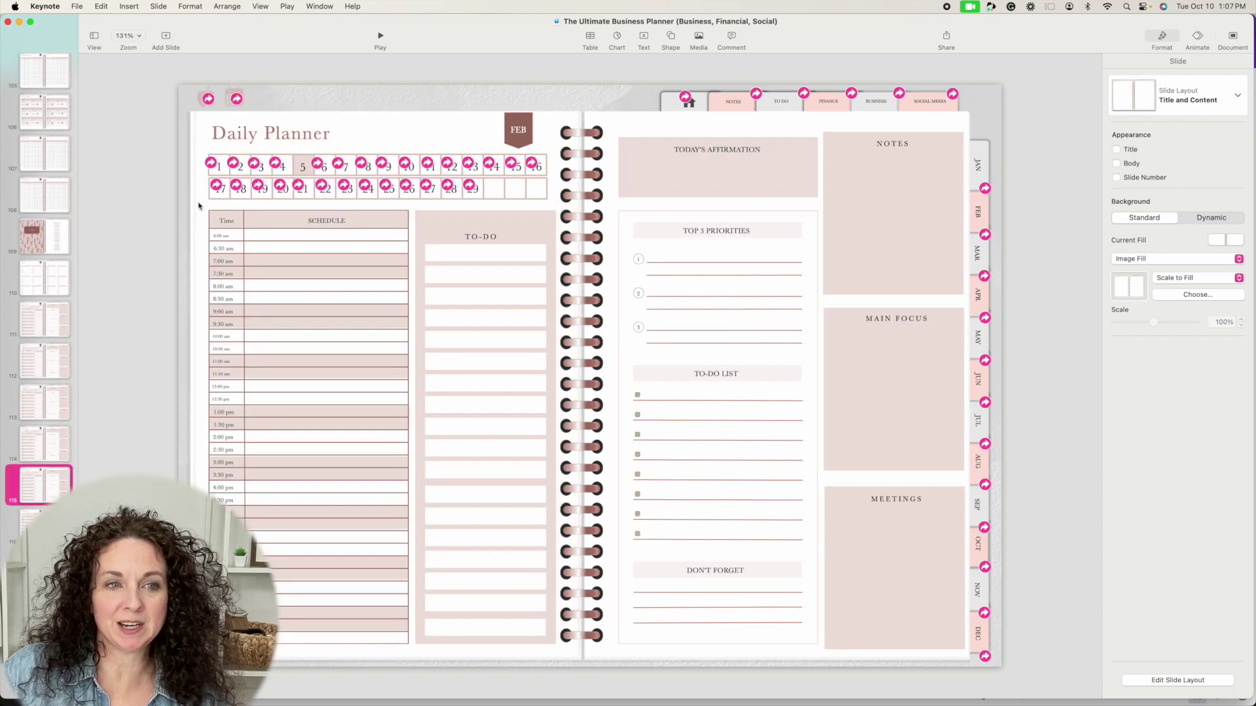
scroll(34, 489, down, 20)
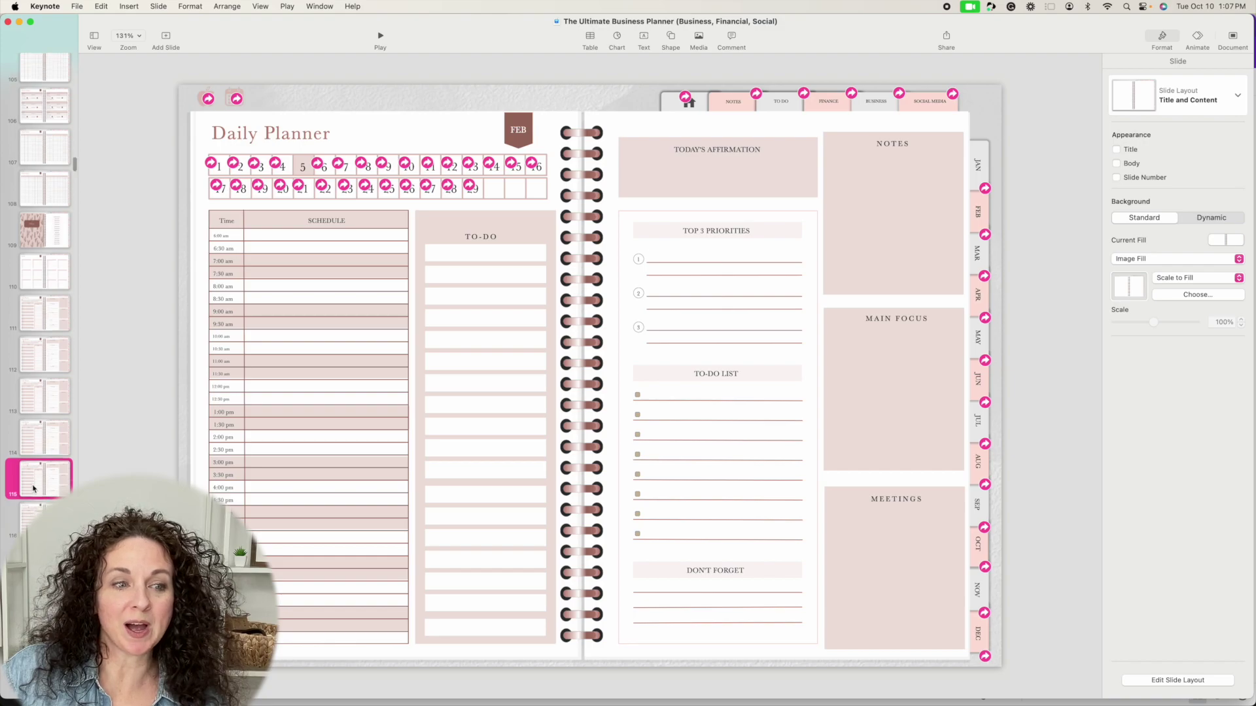
scroll(34, 488, down, 20)
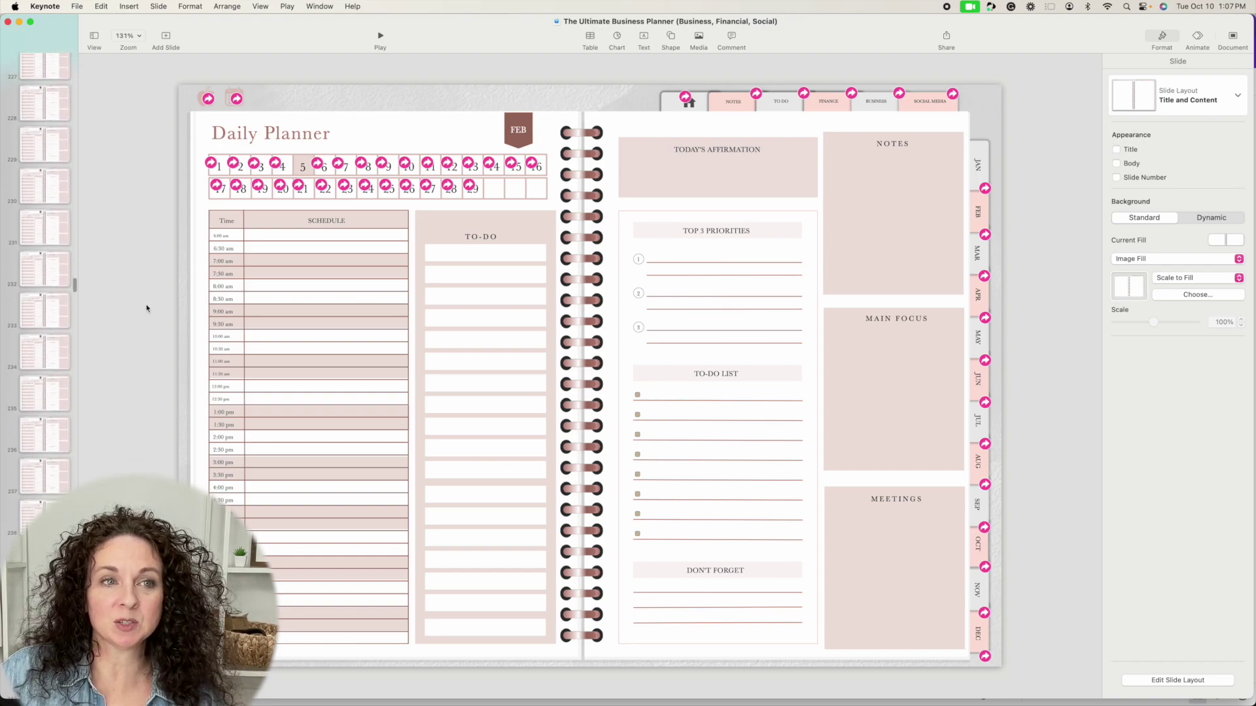
Switch to the PLANNER BACKGROUNDS design in Canva and review its cover and background pages.
key(super+Tab)
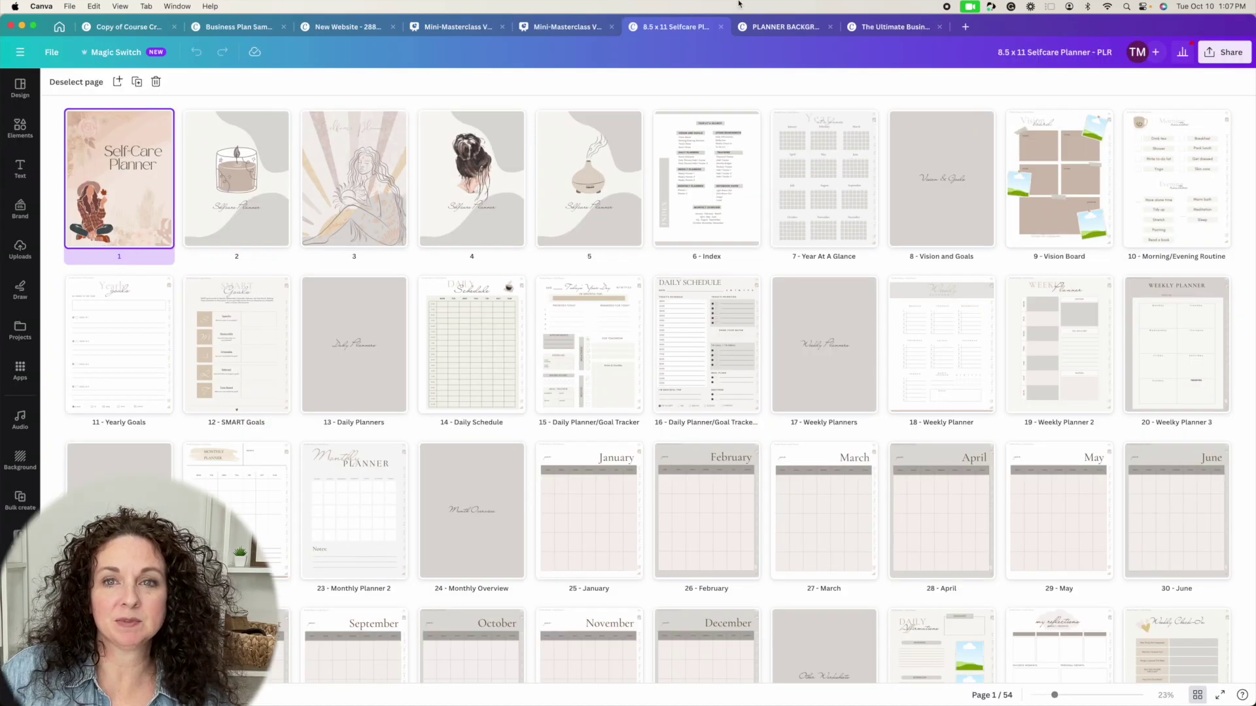
click(894, 28)
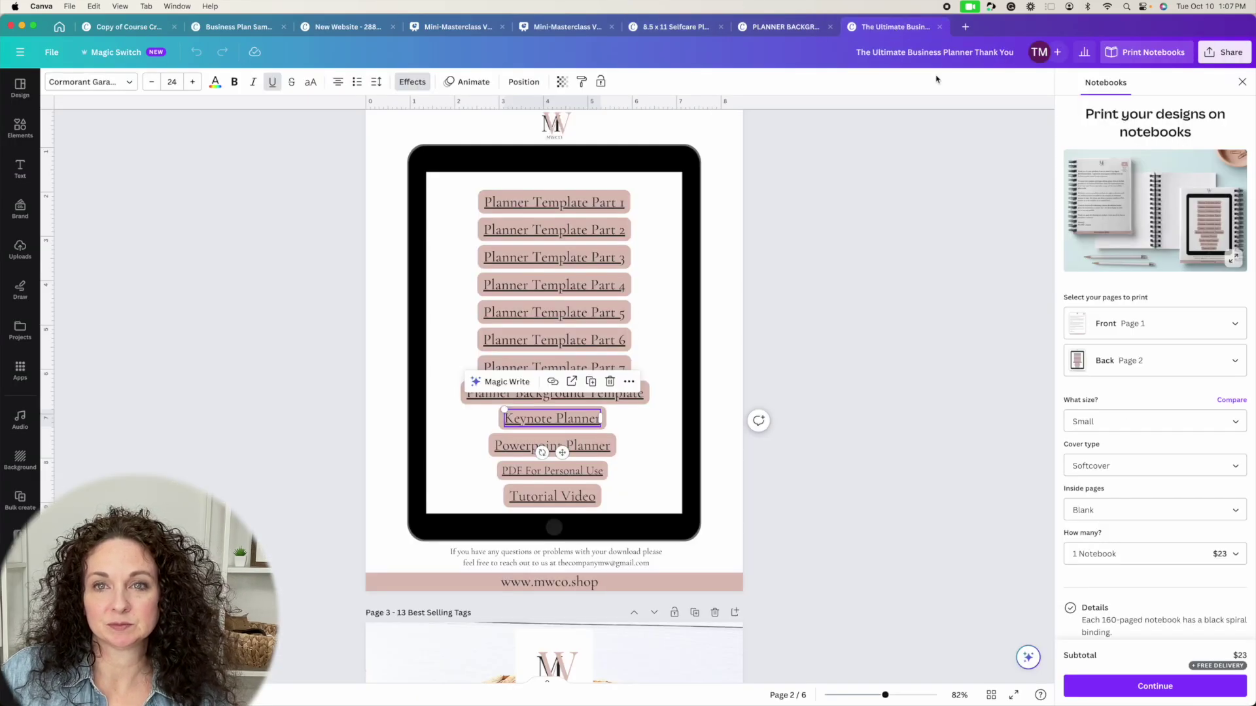
click(786, 28)
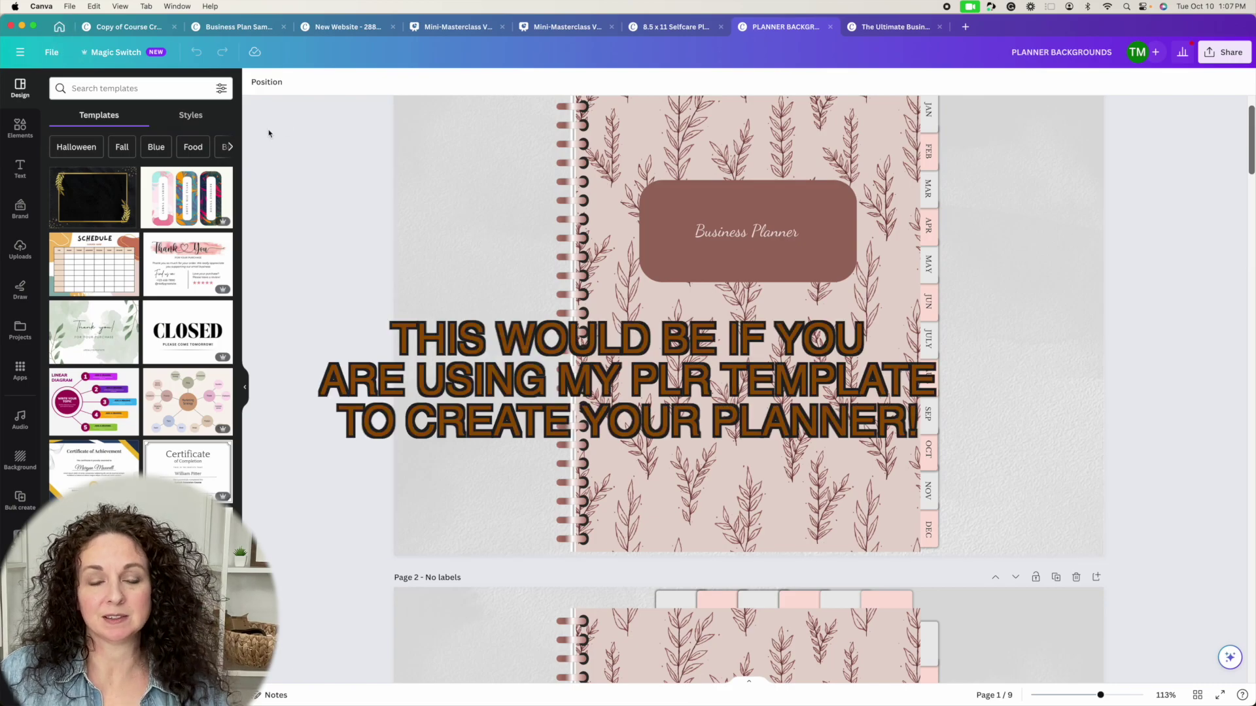
scroll(321, 354, up, 2)
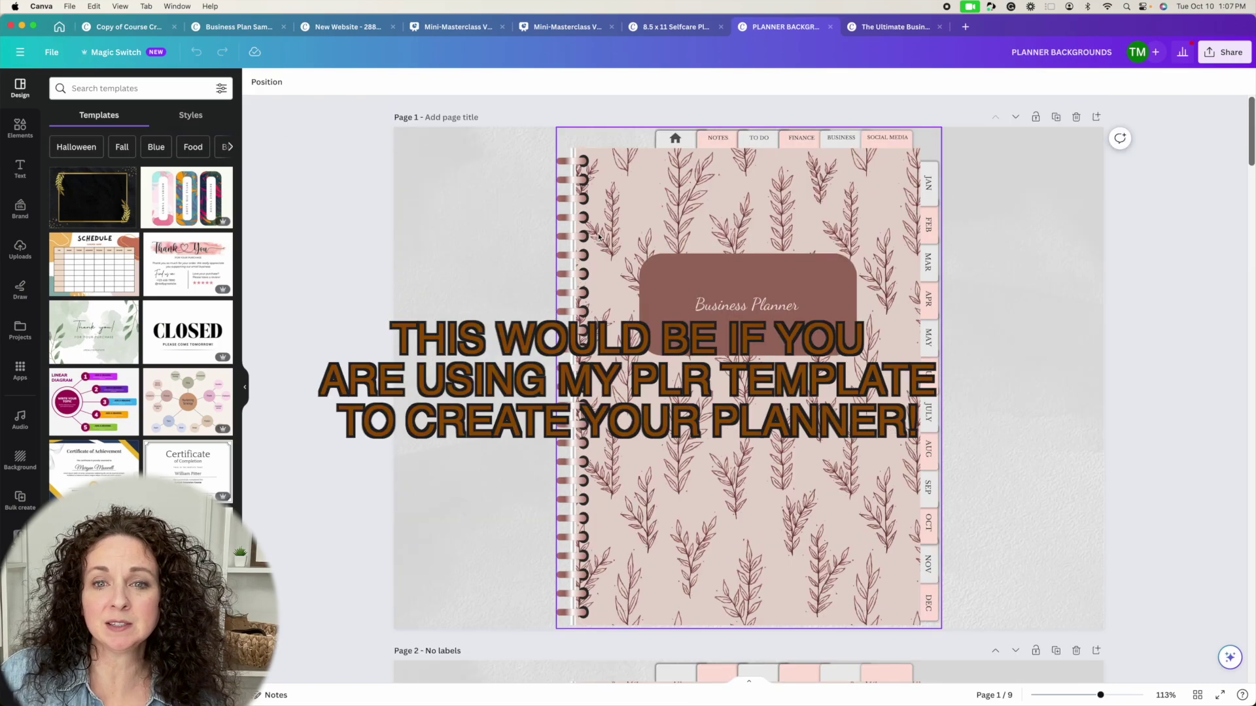
scroll(749, 389, down, 20)
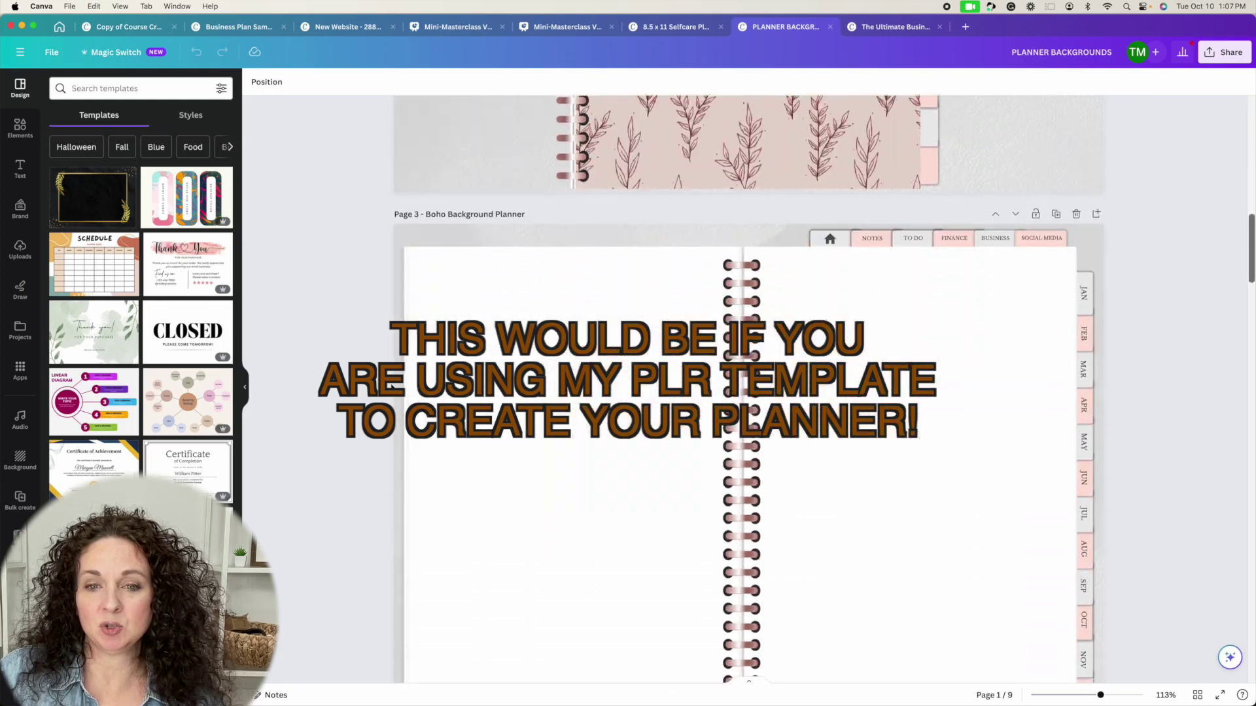
scroll(749, 390, down, 20)
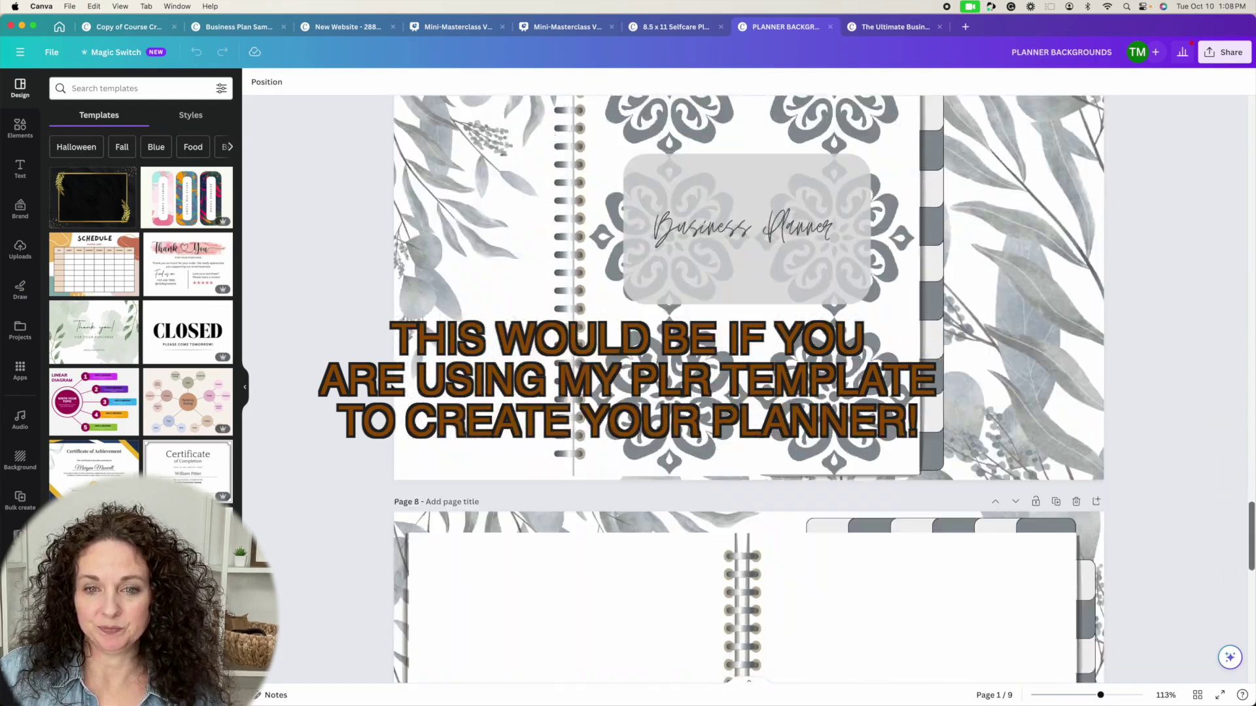
scroll(749, 390, down, 5)
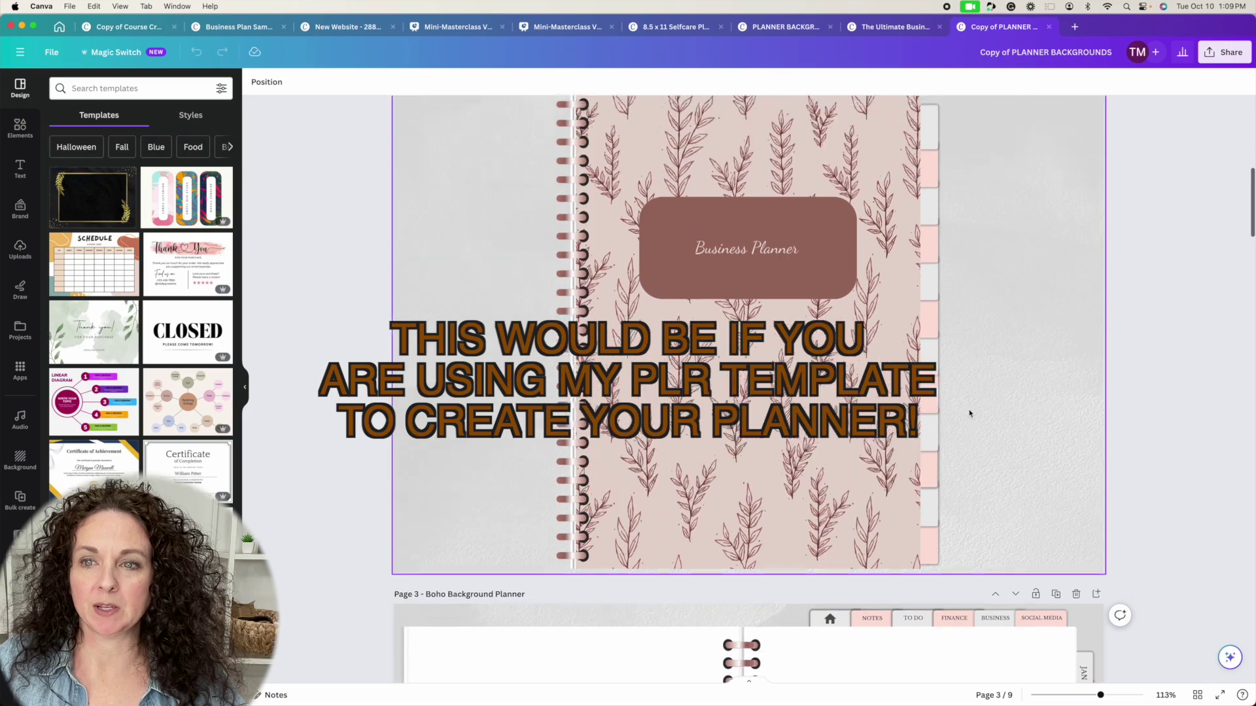
Review the Boho background and divider pages without labels in the Copy of PLANNER BACKGROUNDS design.
scroll(969, 414, down, 15)
scroll(969, 414, down, 4)
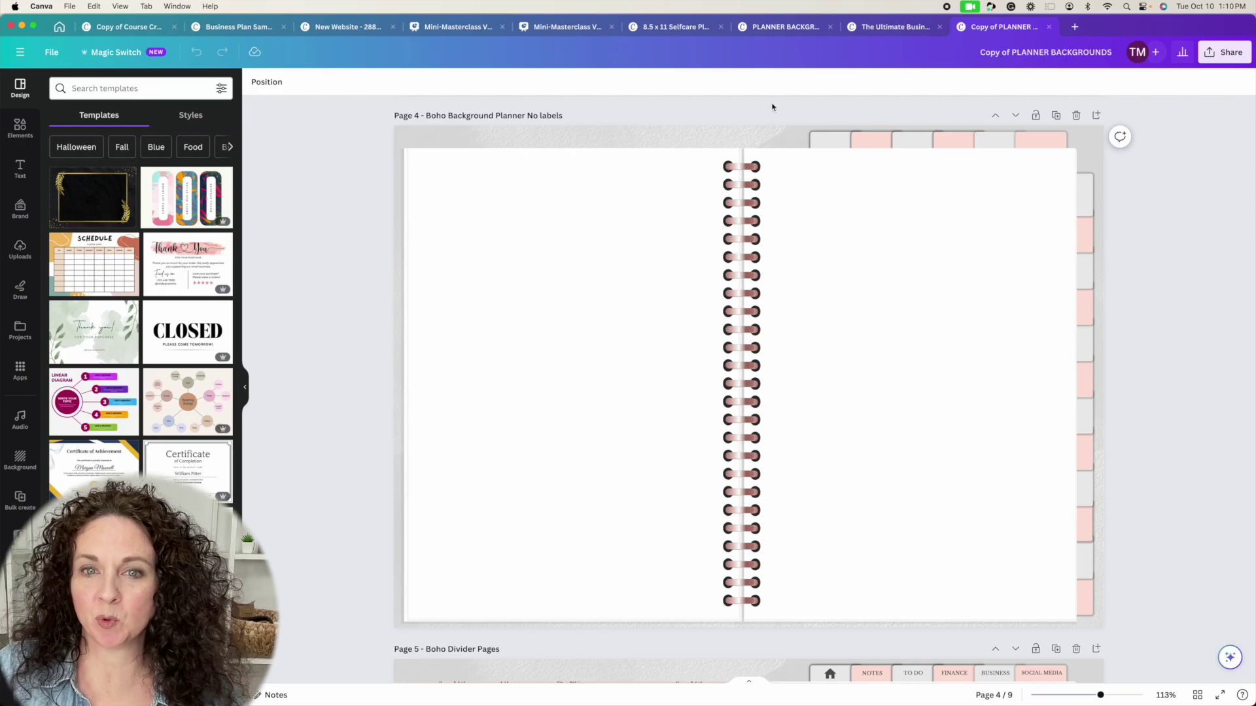
scroll(764, 199, down, 10)
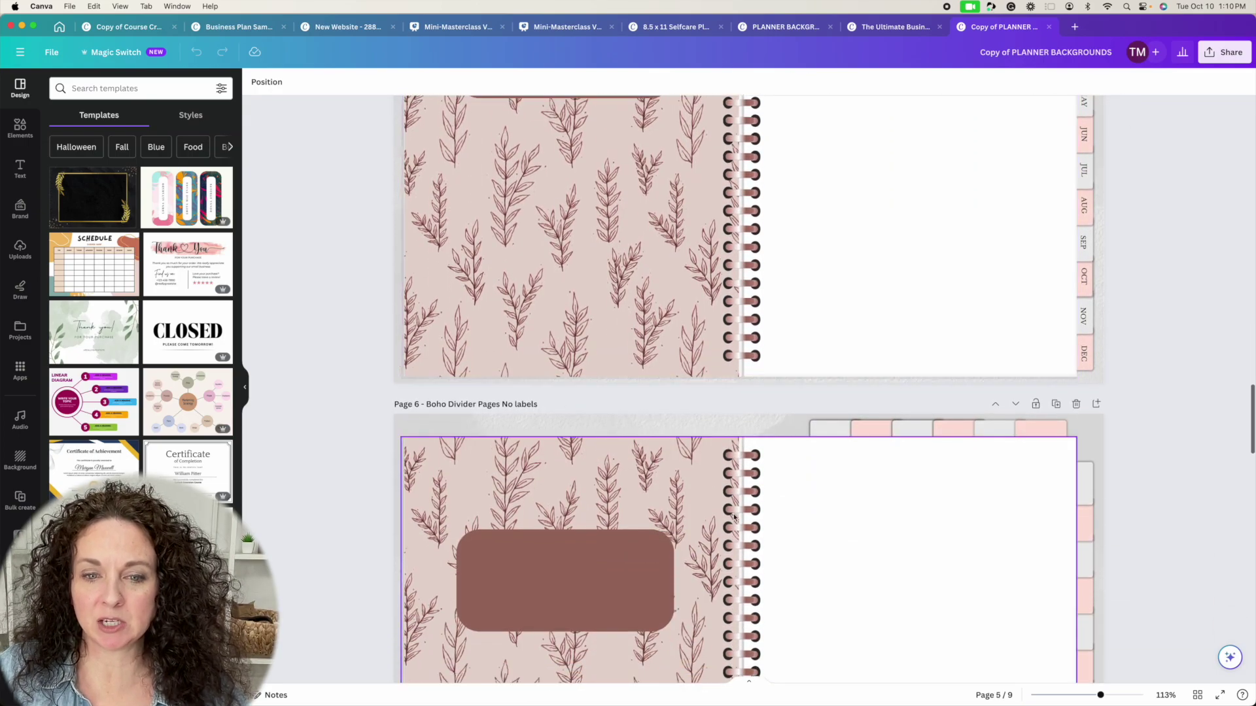
scroll(734, 517, down, 5)
scroll(798, 485, down, 5)
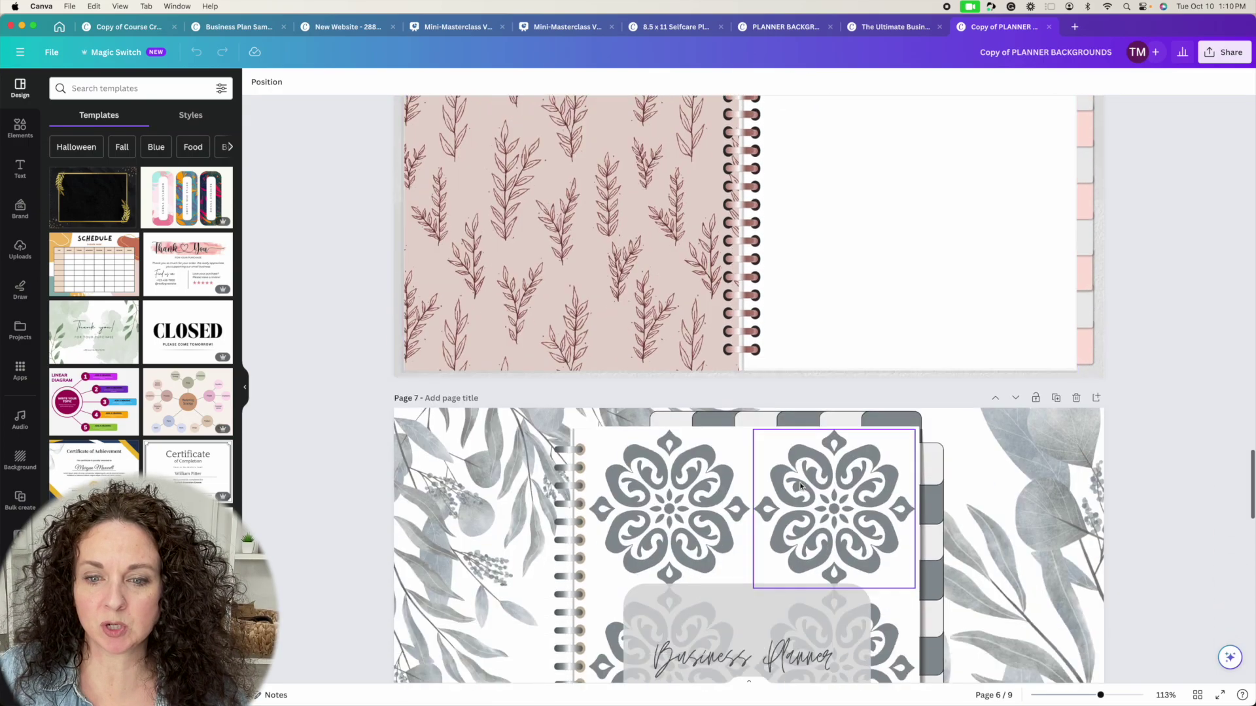
scroll(800, 485, down, 2)
scroll(494, 185, up, 6)
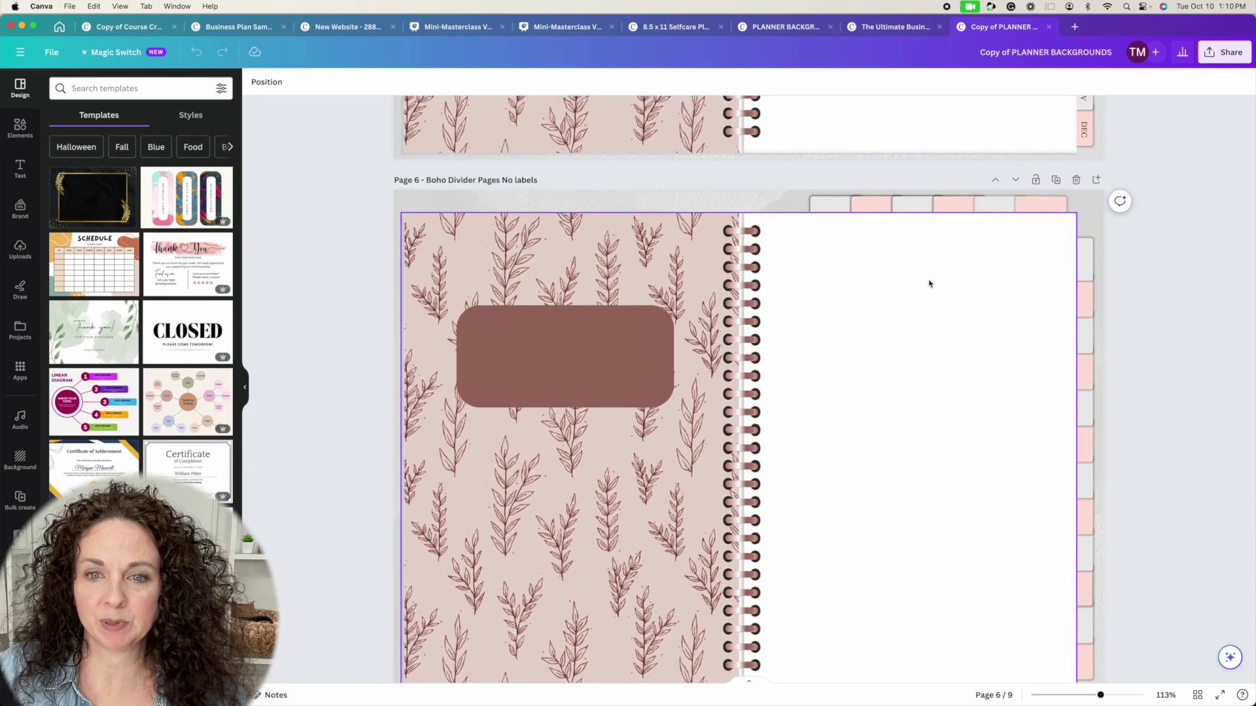
scroll(836, 354, down, 3)
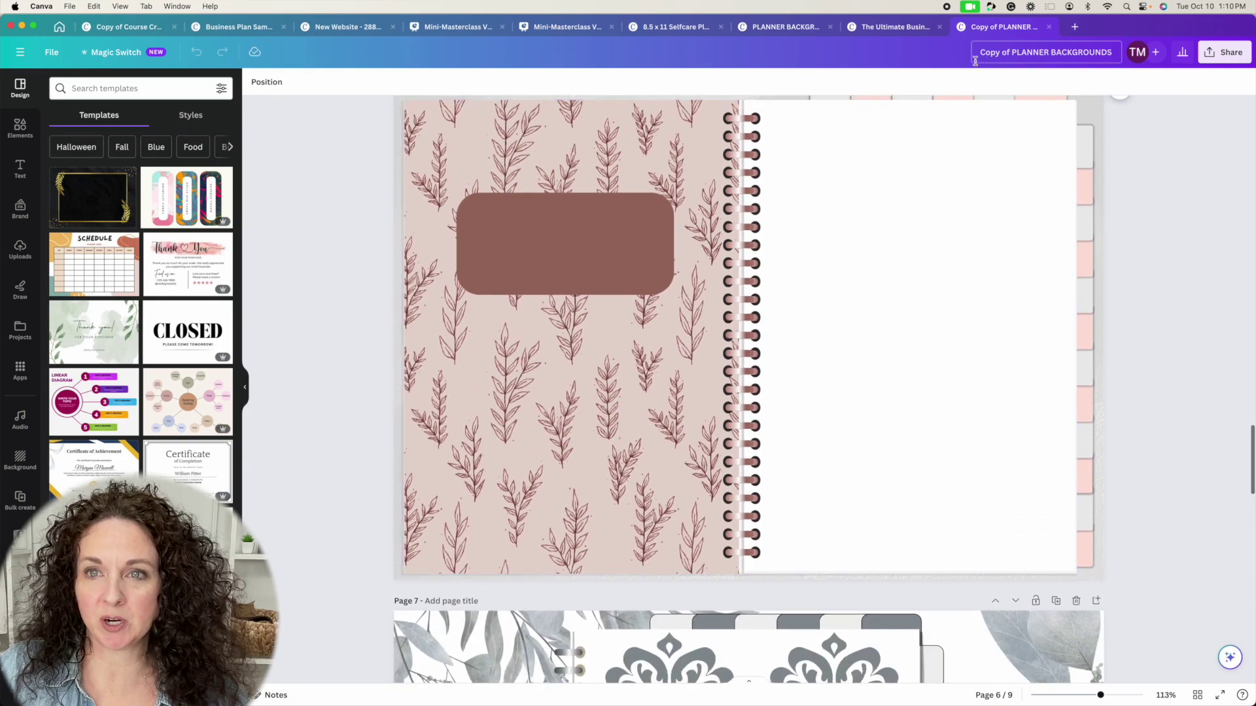
Open Digital Planner Part 7 (Monthly Planners Pages Oct-Dec) from the Ultimate Business Planner PLR folder and review its October Daily Planner page.
click(886, 29)
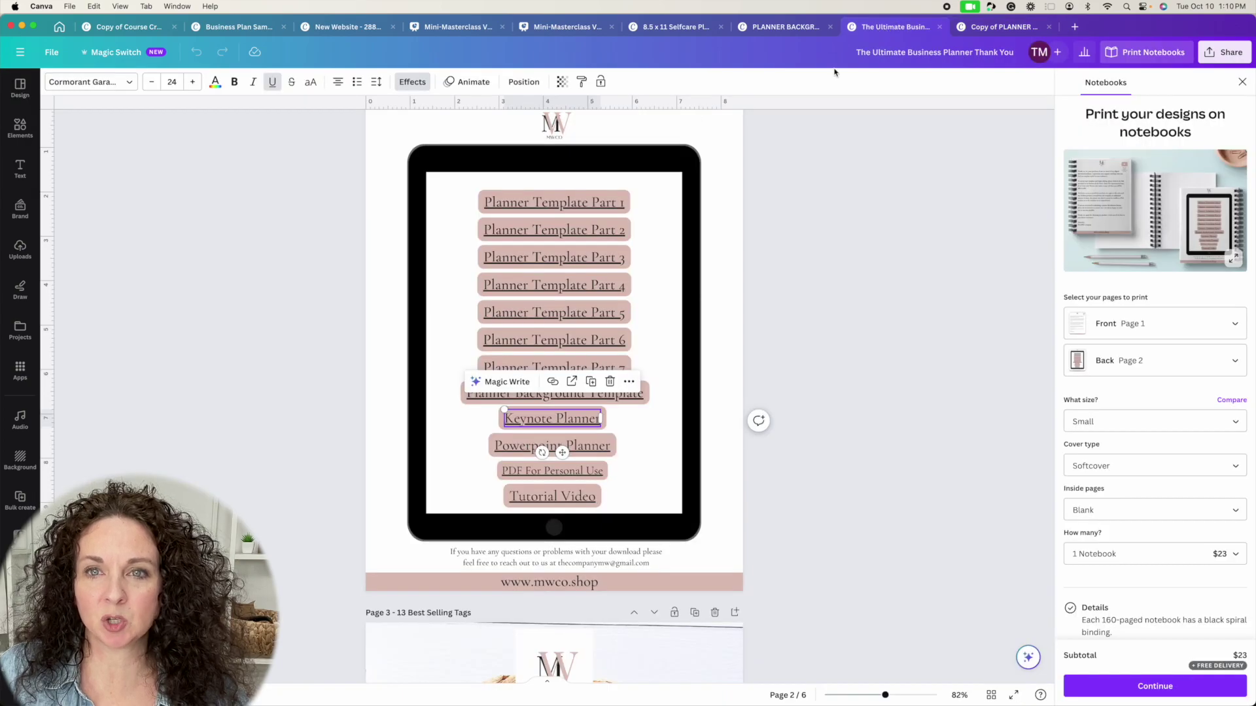
click(773, 27)
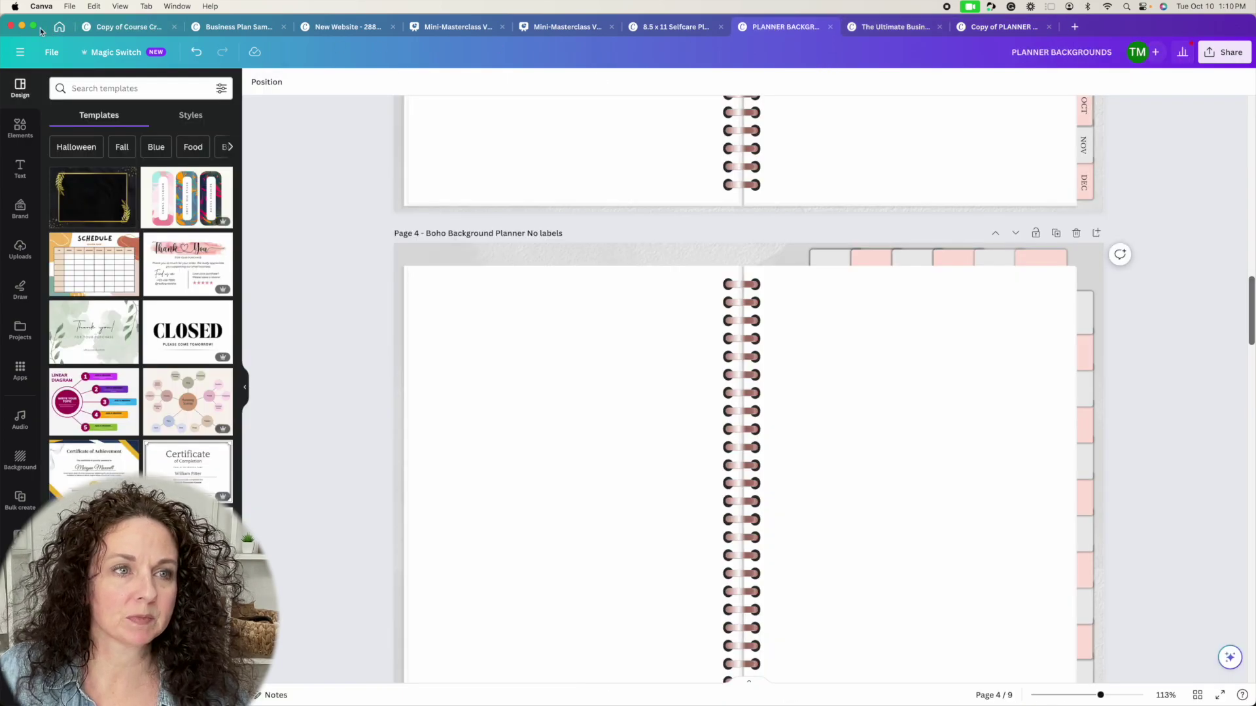
click(59, 27)
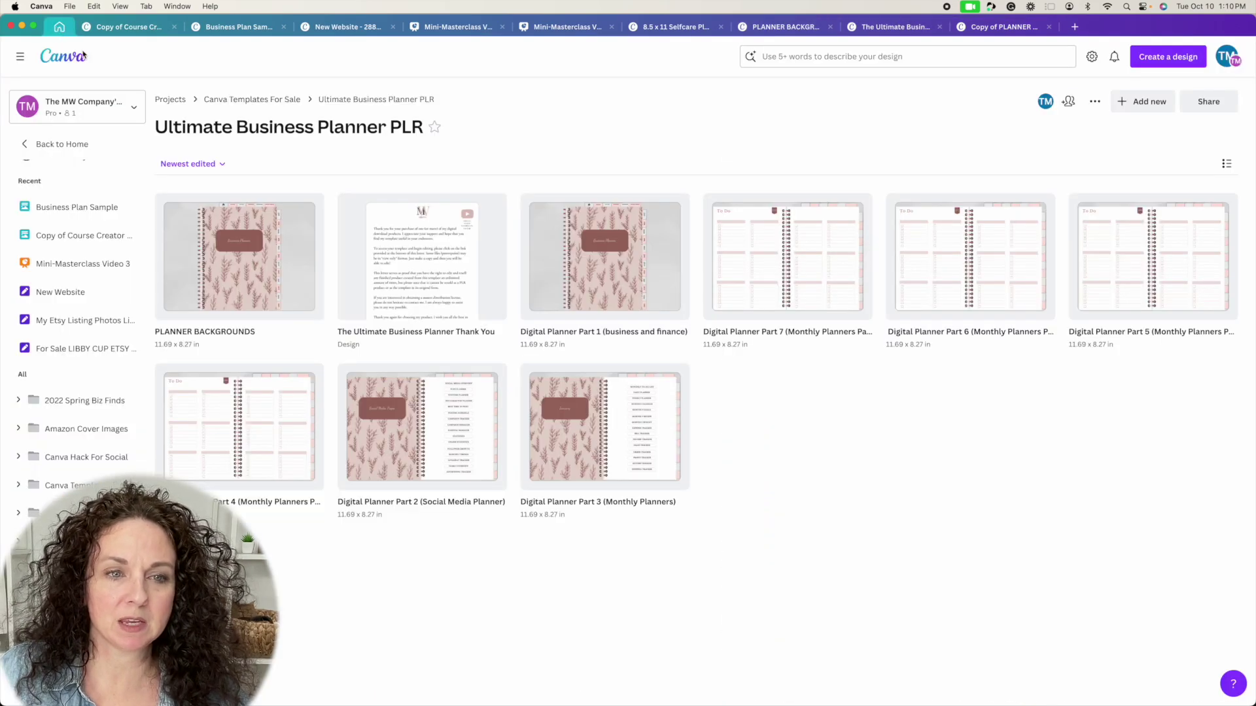
click(805, 259)
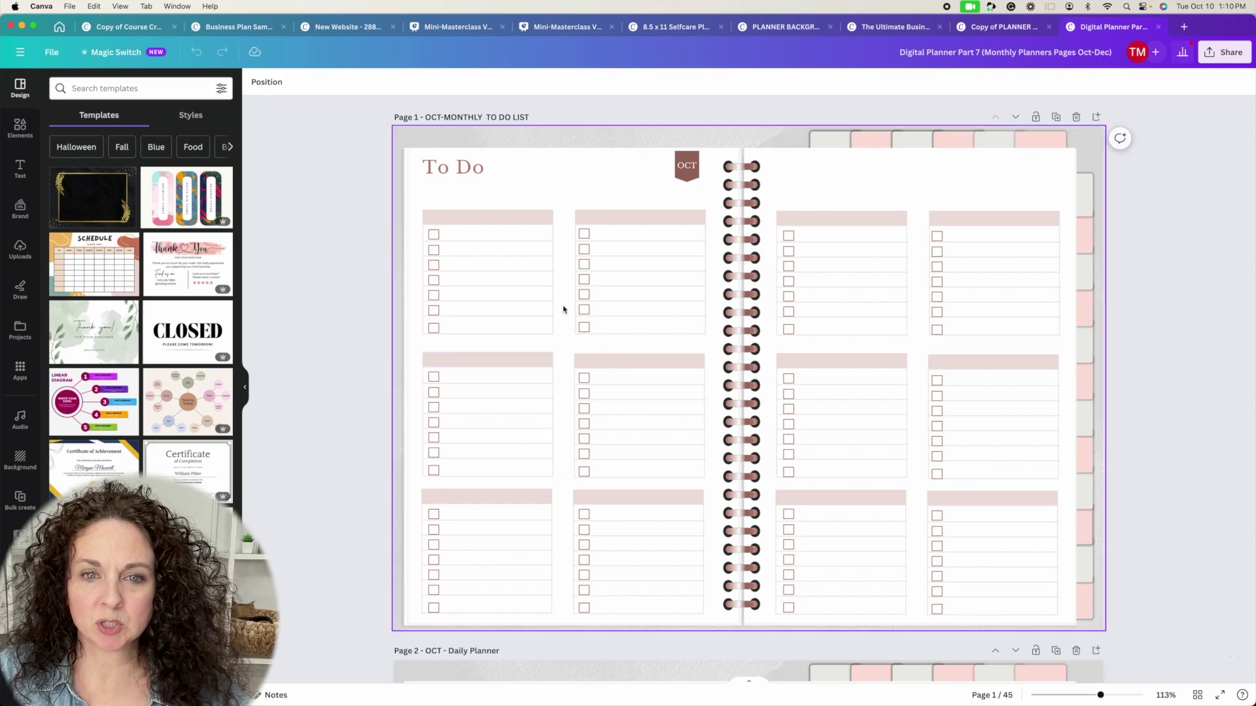
scroll(833, 516, down, 6)
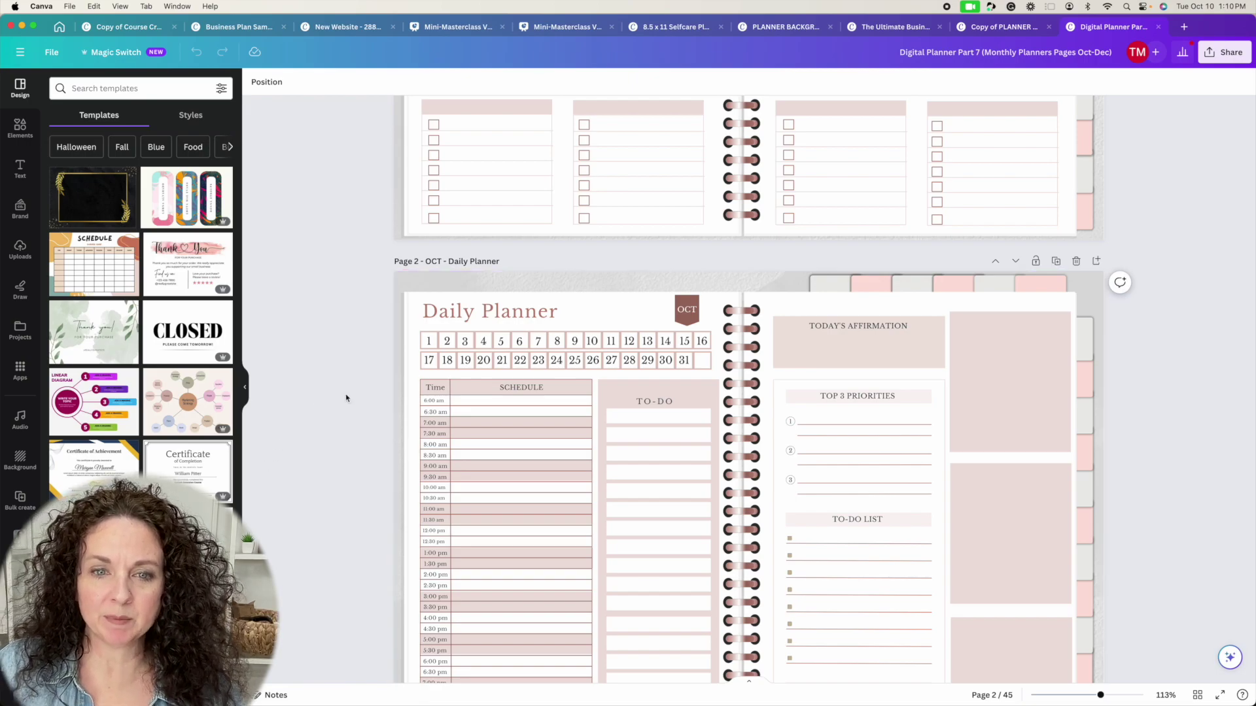
scroll(888, 525, down, 8)
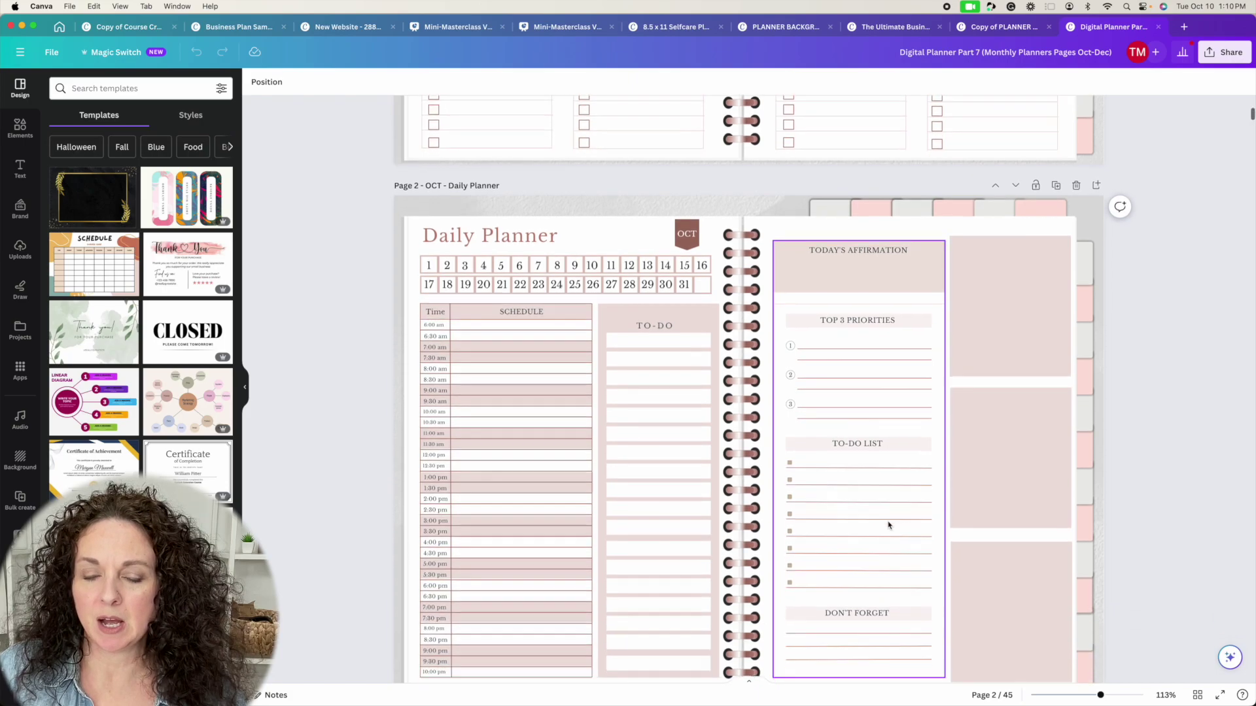
scroll(888, 526, up, 6)
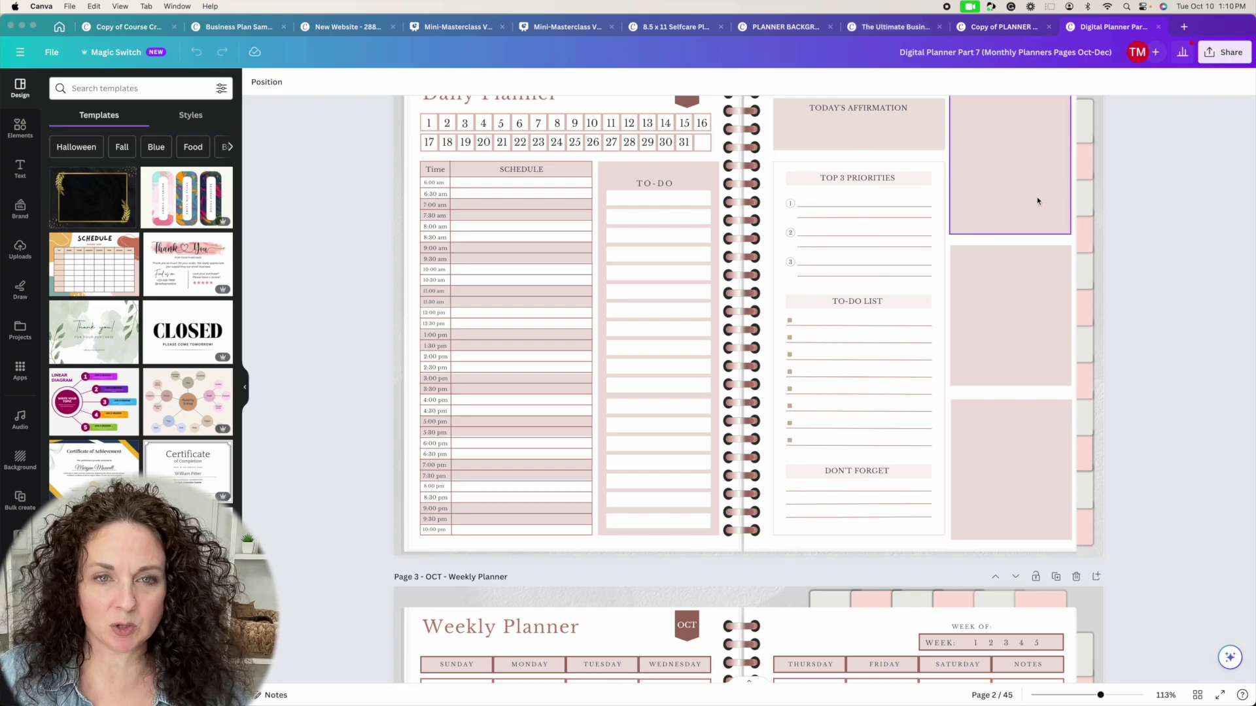
Switch to the Keynote planner and view its cover and the Business Pages divider slide.
key(super+Tab)
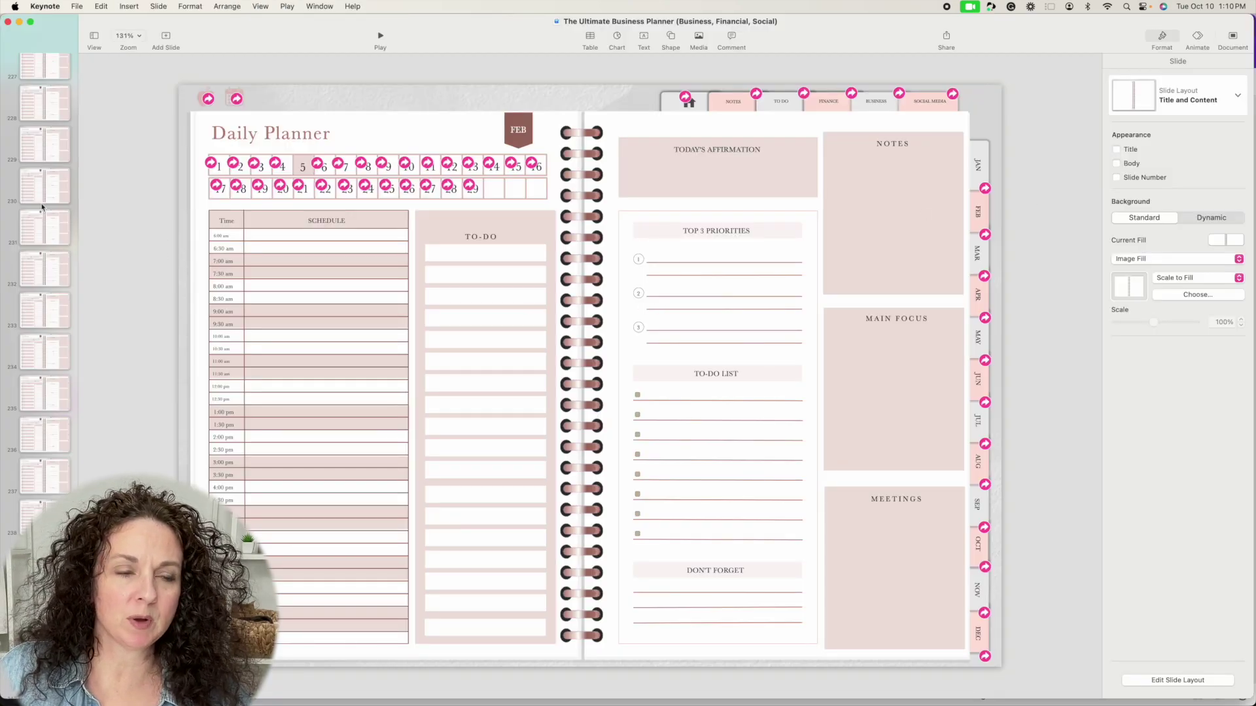
scroll(46, 261, up, 20)
scroll(41, 206, up, 20)
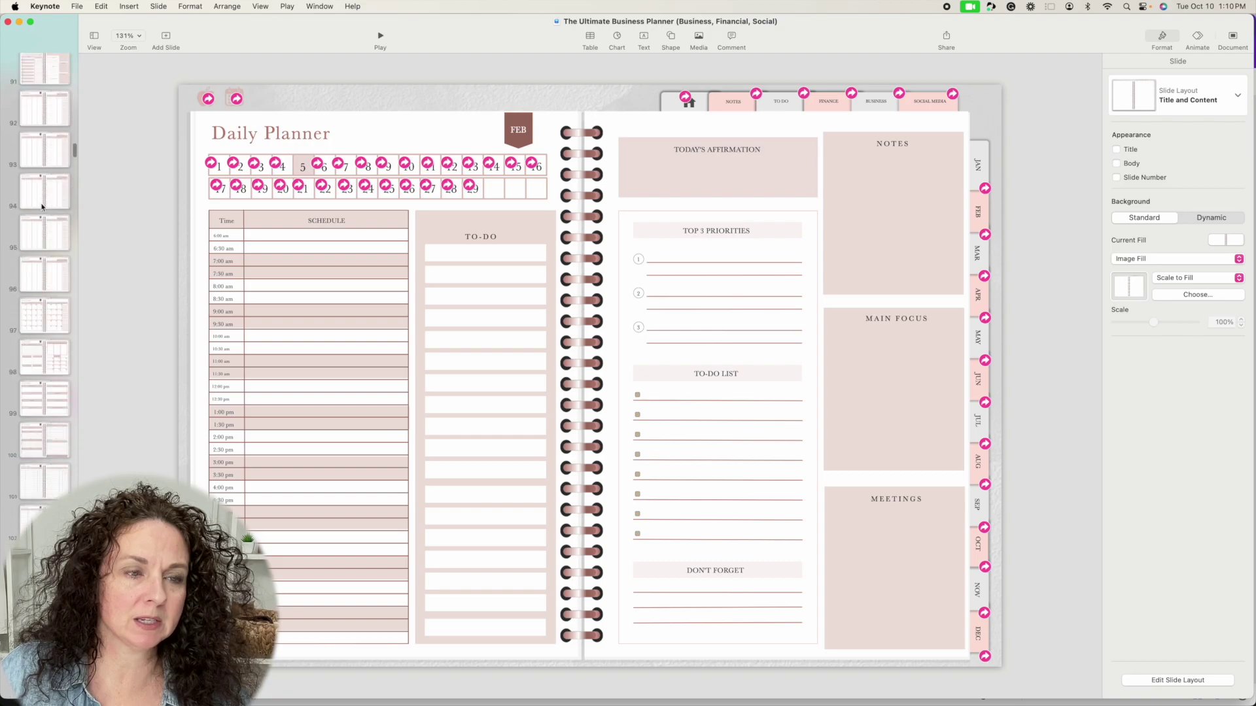
click(65, 76)
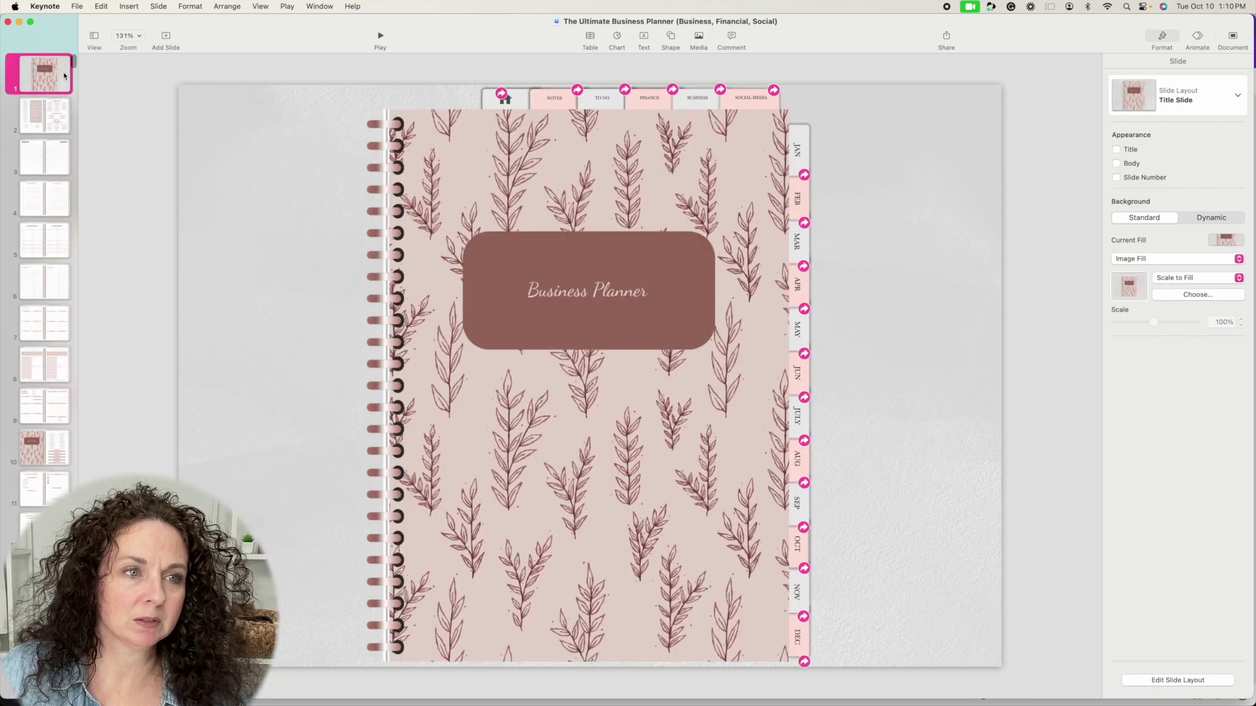
click(39, 450)
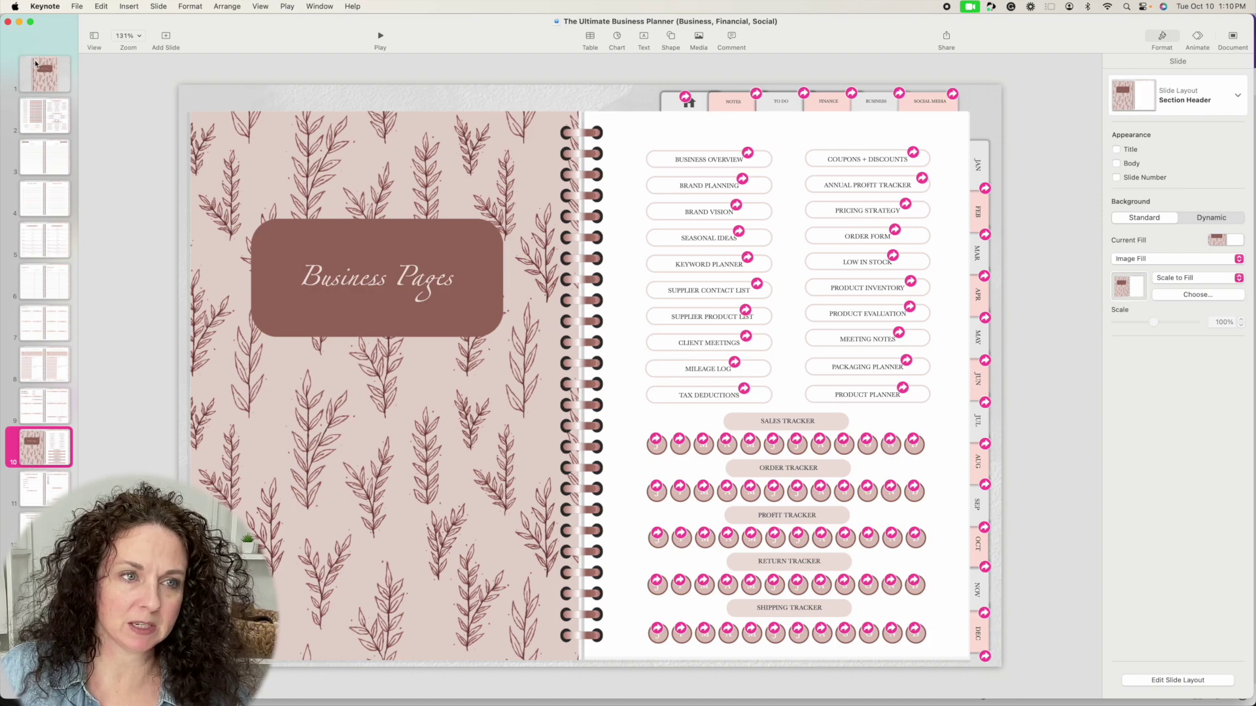
Compare the Brand Vision Board slide with the Business Pages divider slide, ending on the divider.
scroll(45, 294, down, 5)
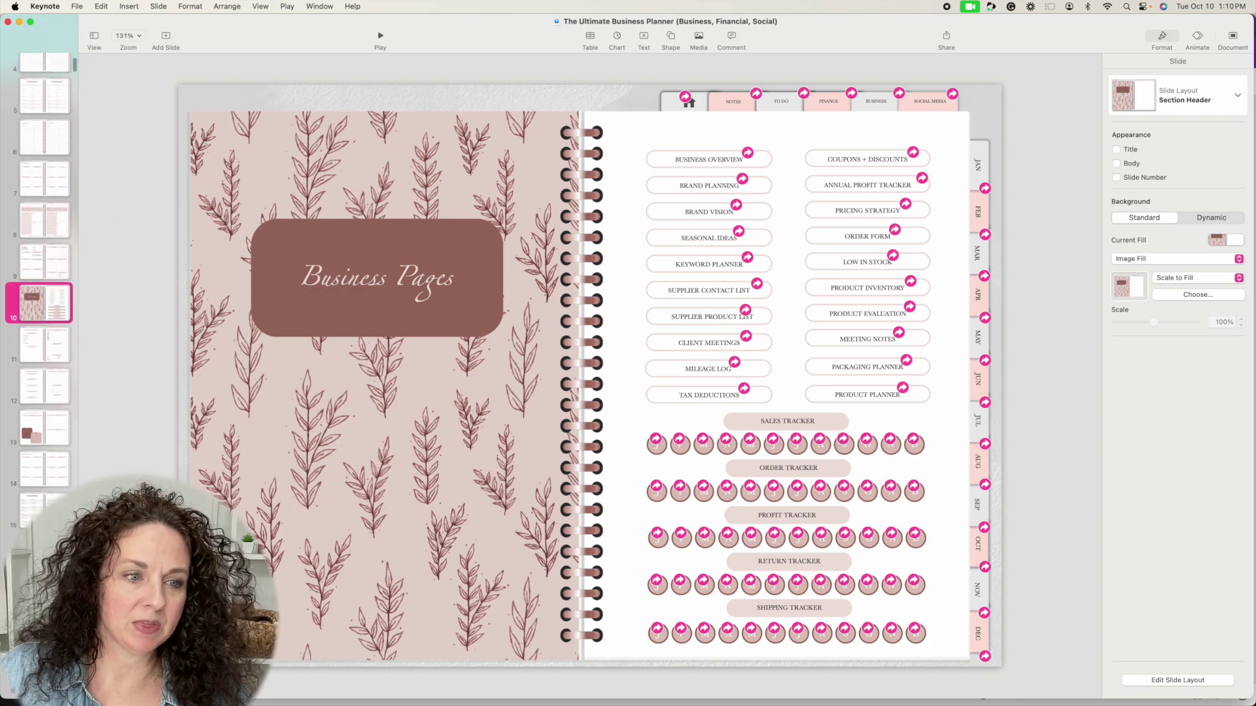
click(57, 428)
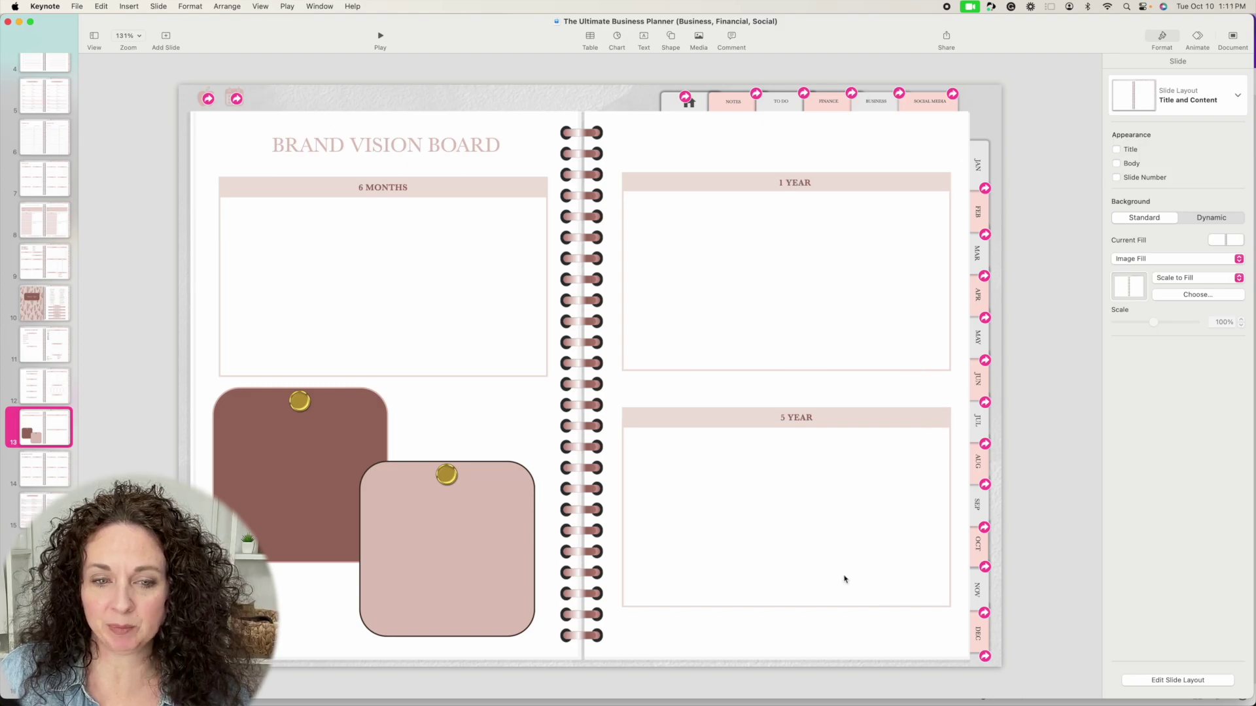
click(37, 297)
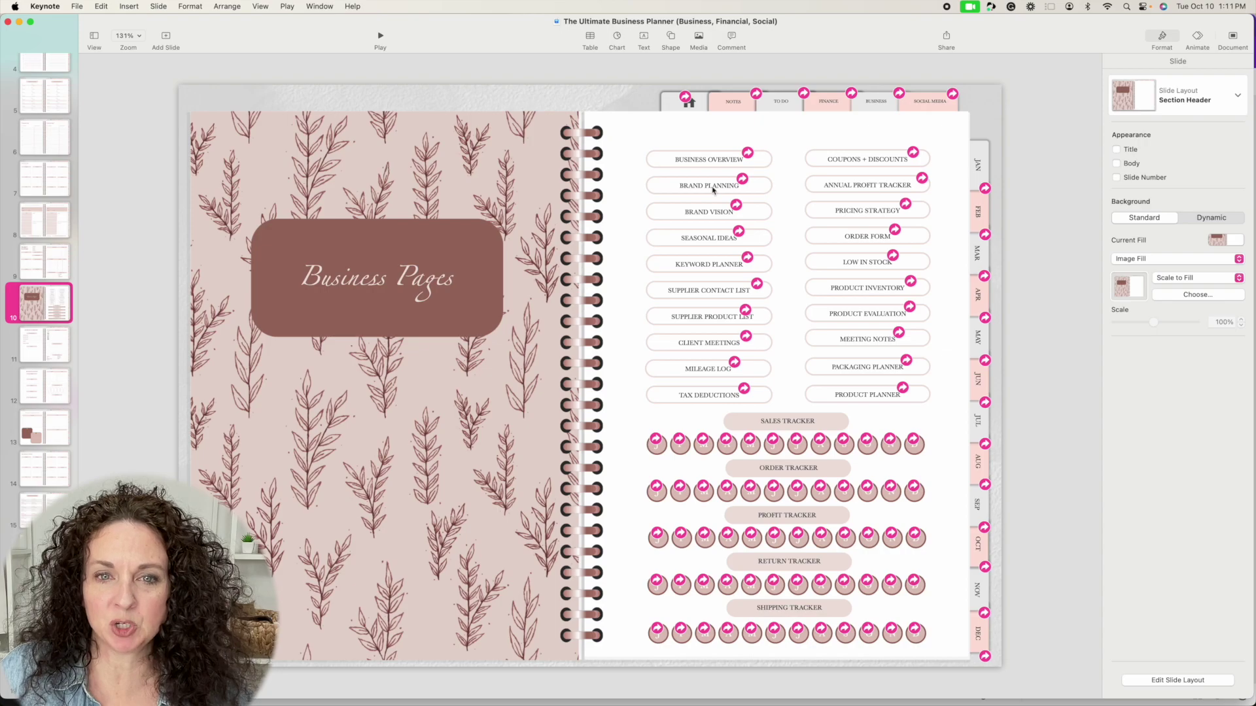
click(49, 433)
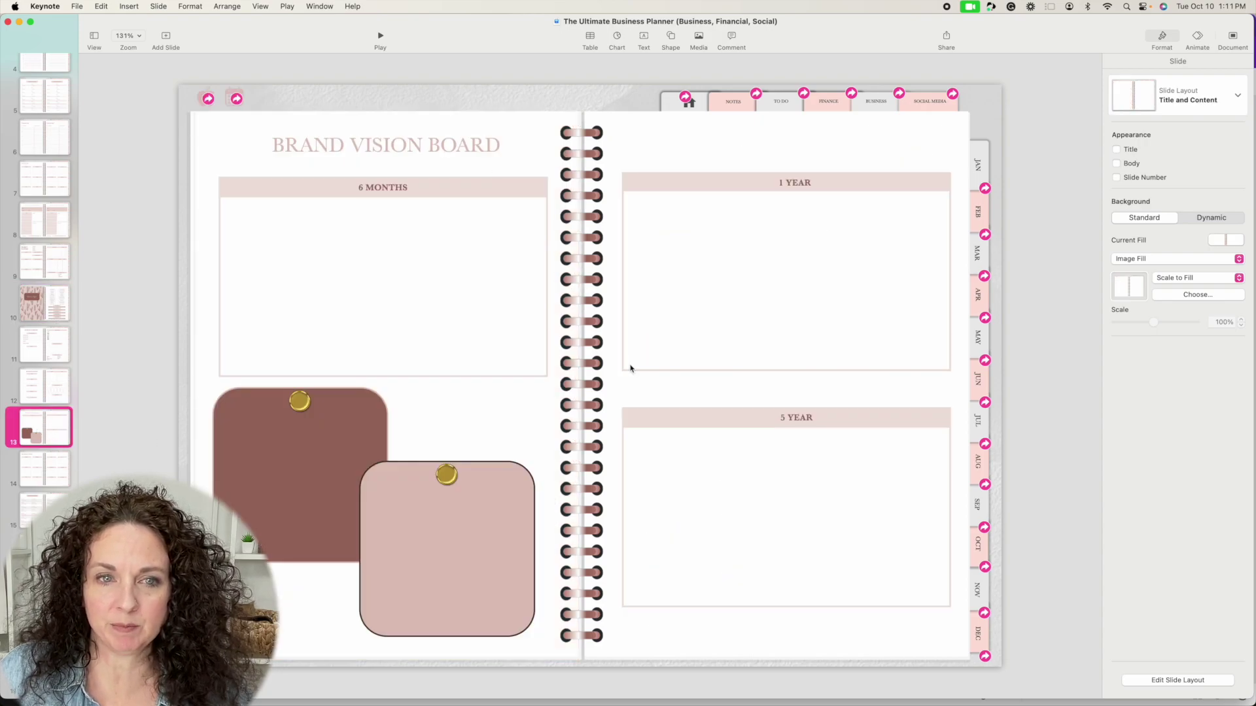
click(56, 300)
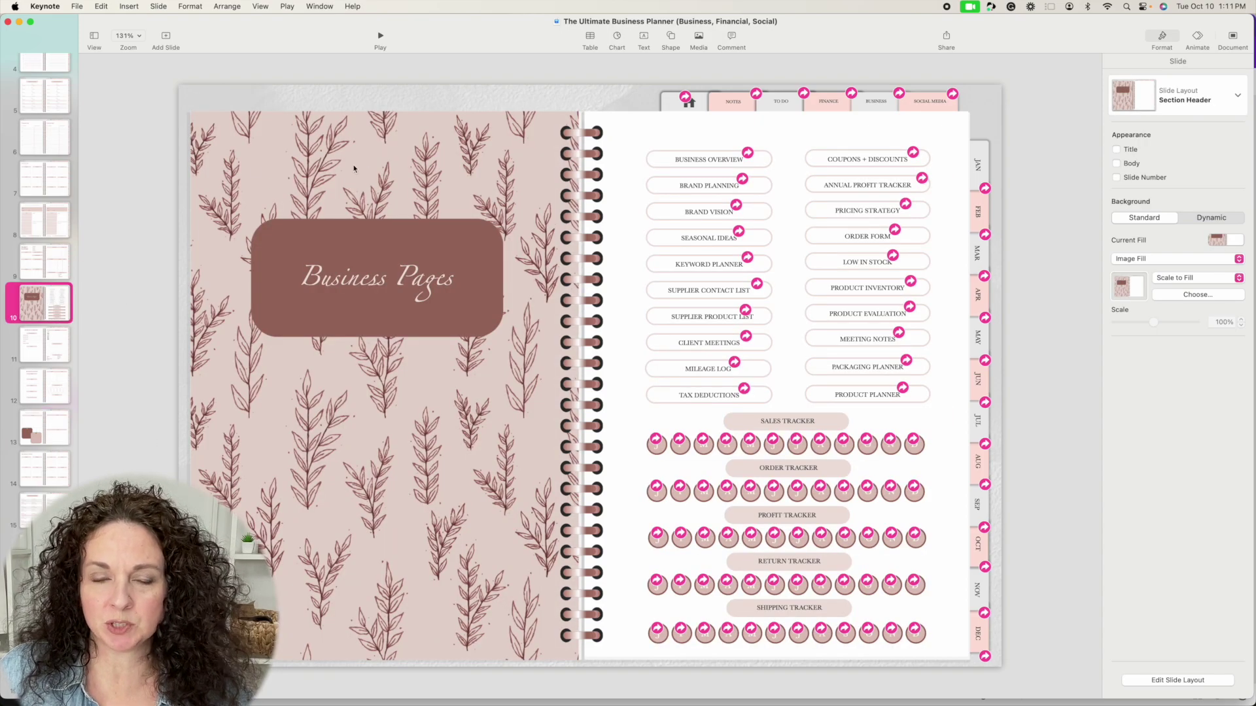
Return to Canva, review the October Daily Planner page and close the Digital Planner Part 7 design.
scroll(26, 182, up, 5)
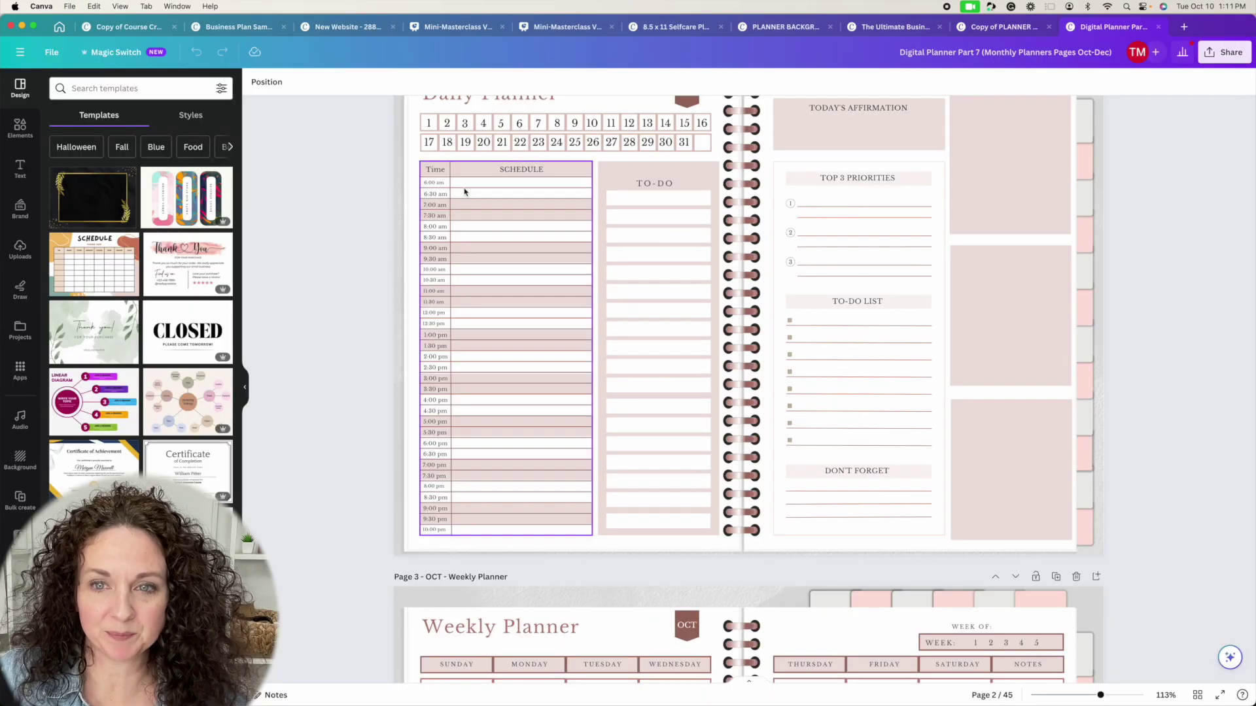
scroll(600, 347, down, 3)
scroll(600, 347, up, 5)
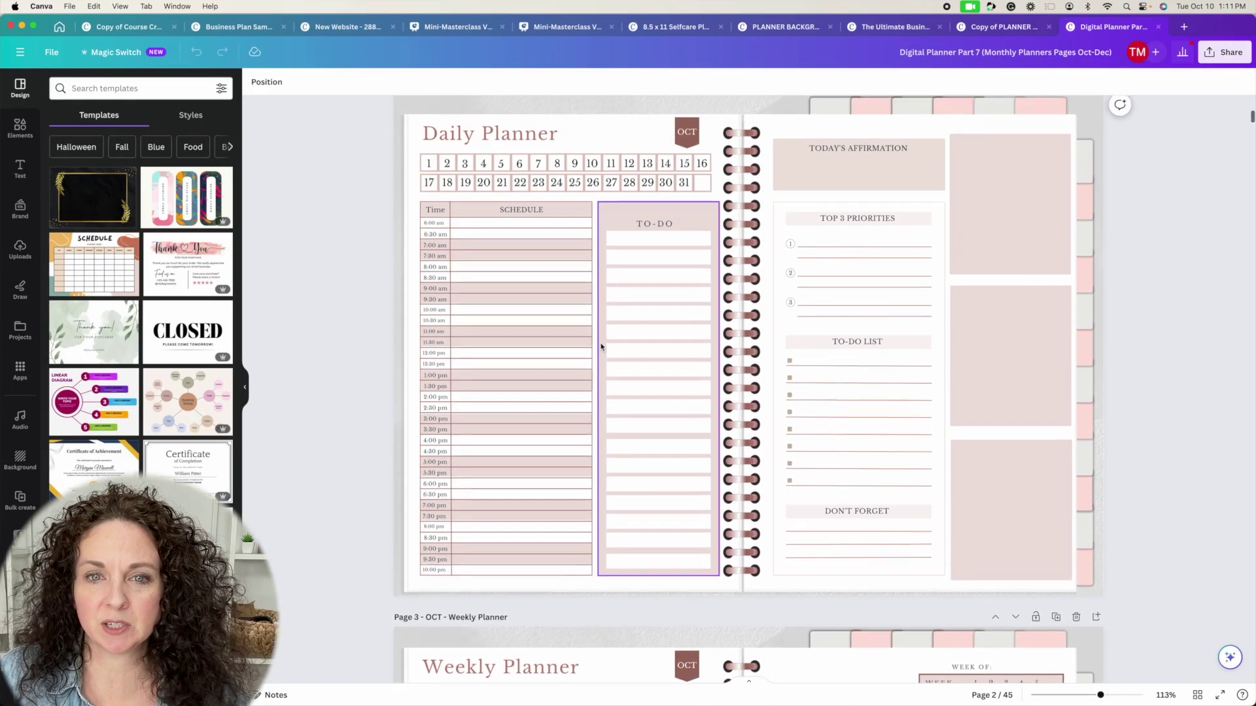
scroll(601, 346, down, 3)
scroll(600, 347, down, 1)
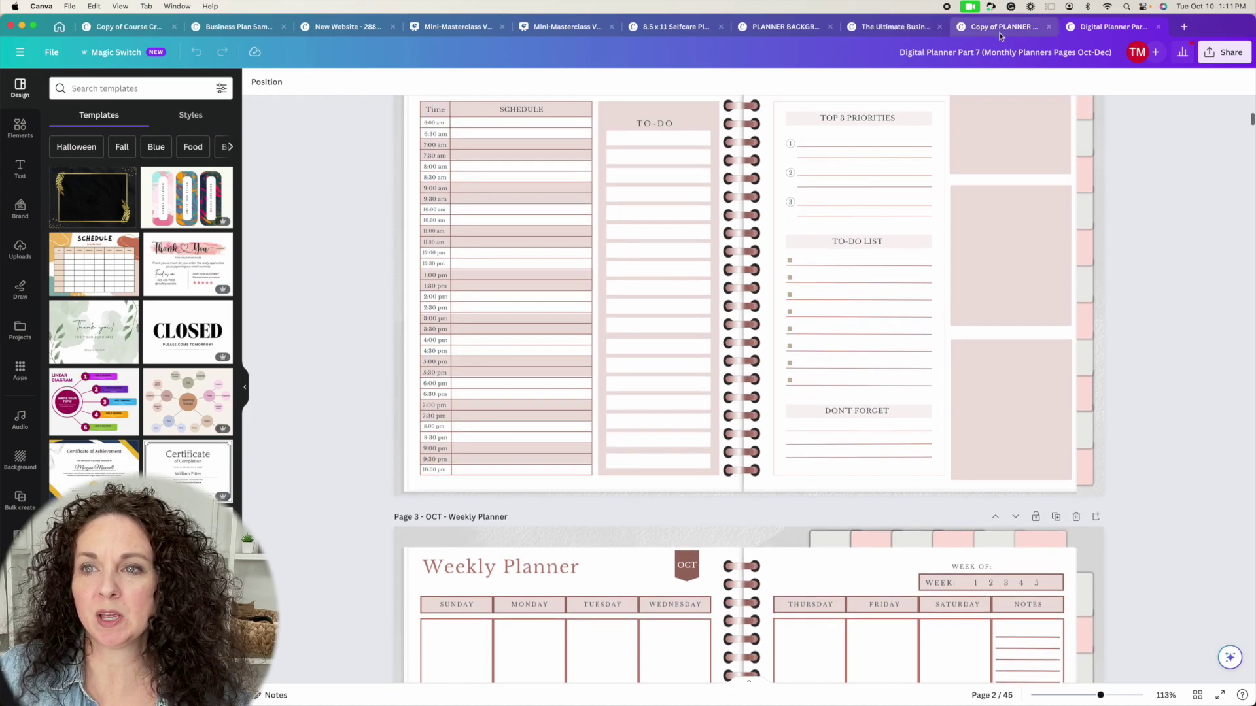
click(1158, 27)
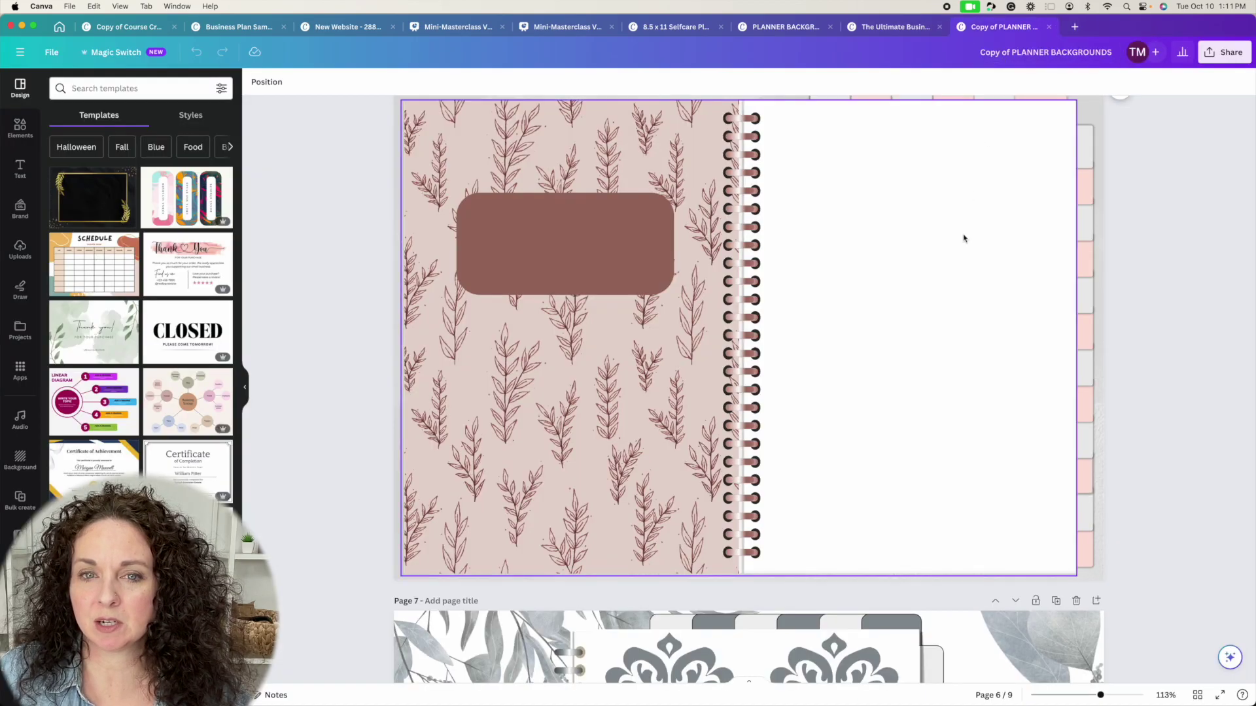
Duplicate the grey Business Planner cover page, page 7 of the Copy of PLANNER BACKGROUNDS design.
scroll(964, 235, down, 10)
scroll(964, 235, down, 10)
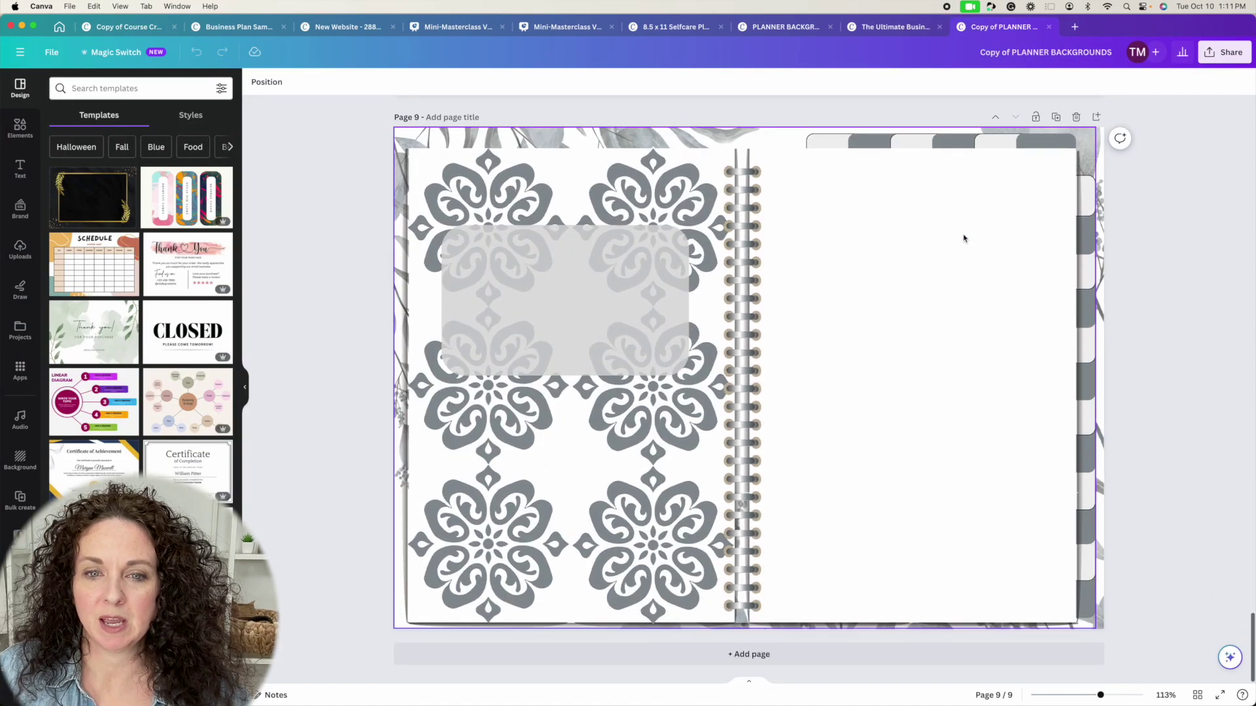
scroll(965, 238, up, 4)
scroll(964, 239, down, 4)
scroll(894, 342, up, 15)
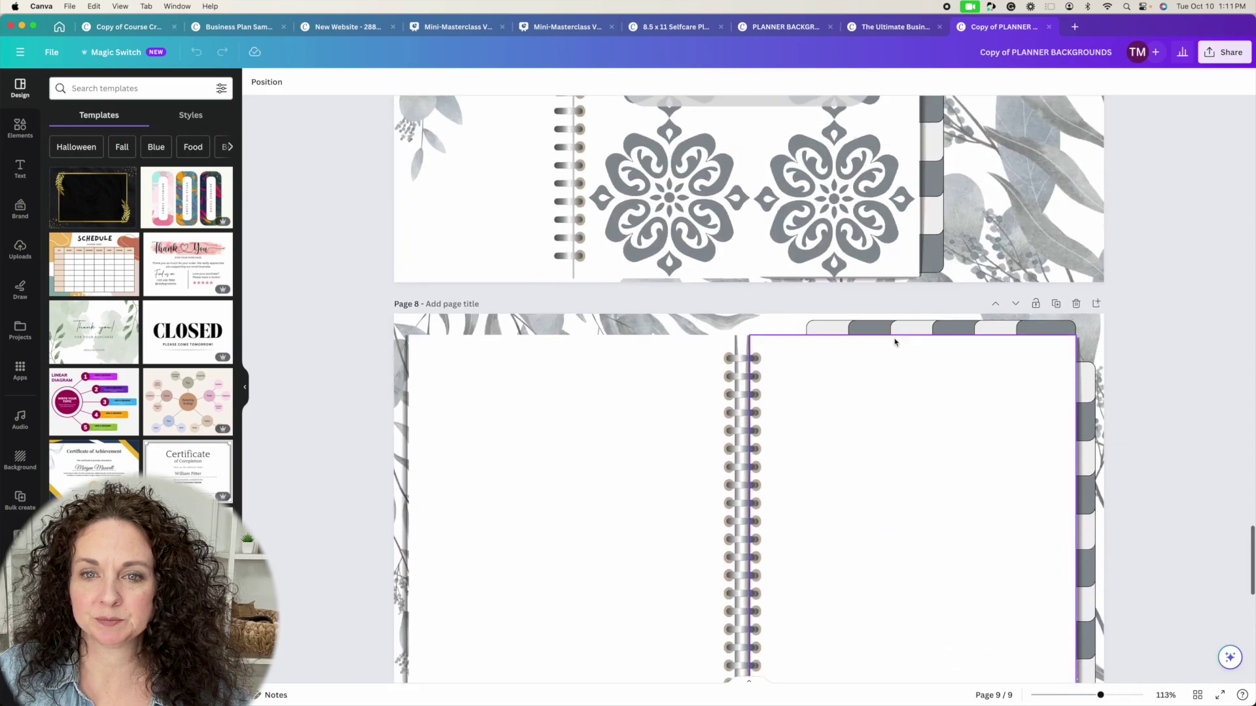
scroll(894, 342, down, 1)
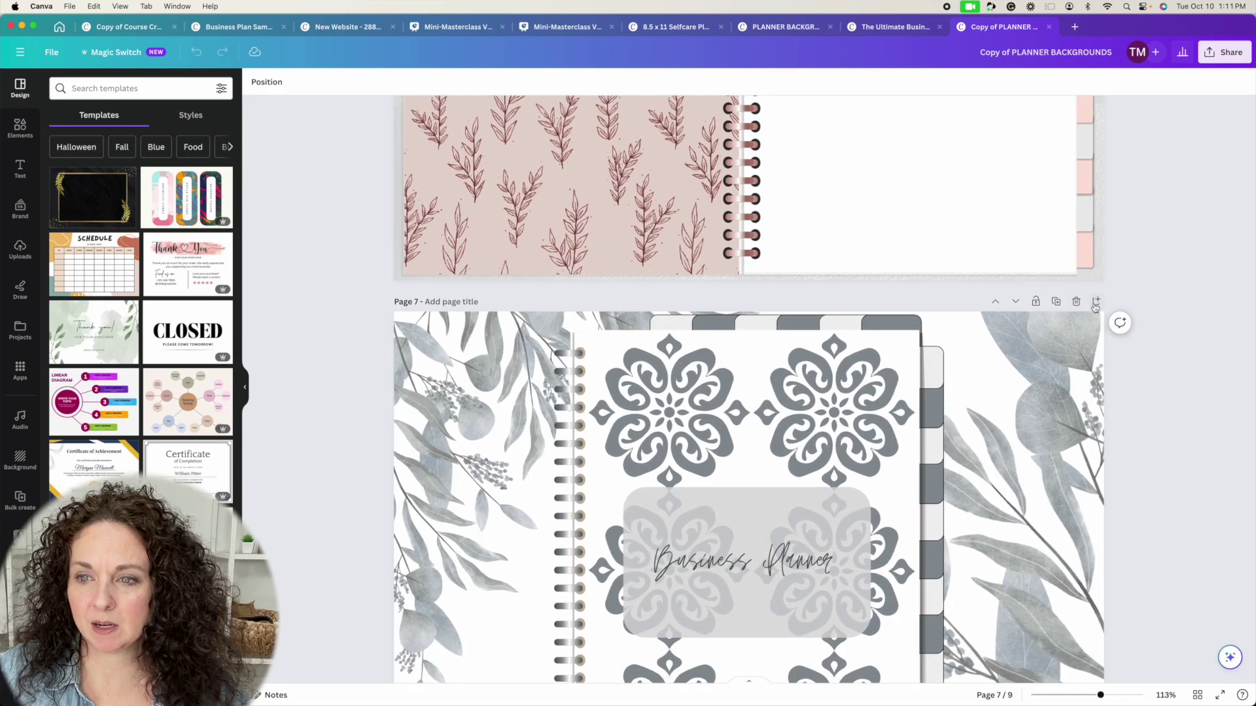
click(1056, 302)
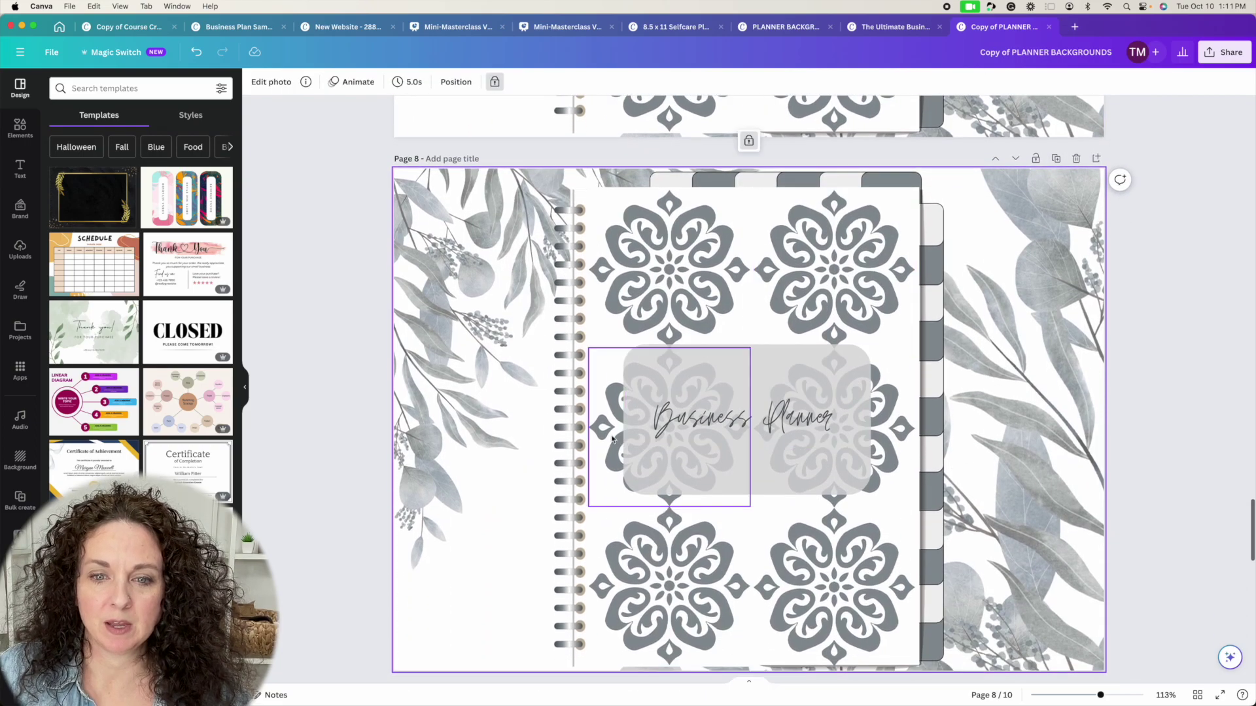
Unlock and delete the leaf image and the leaf background on the duplicated Business Planner cover page.
click(467, 350)
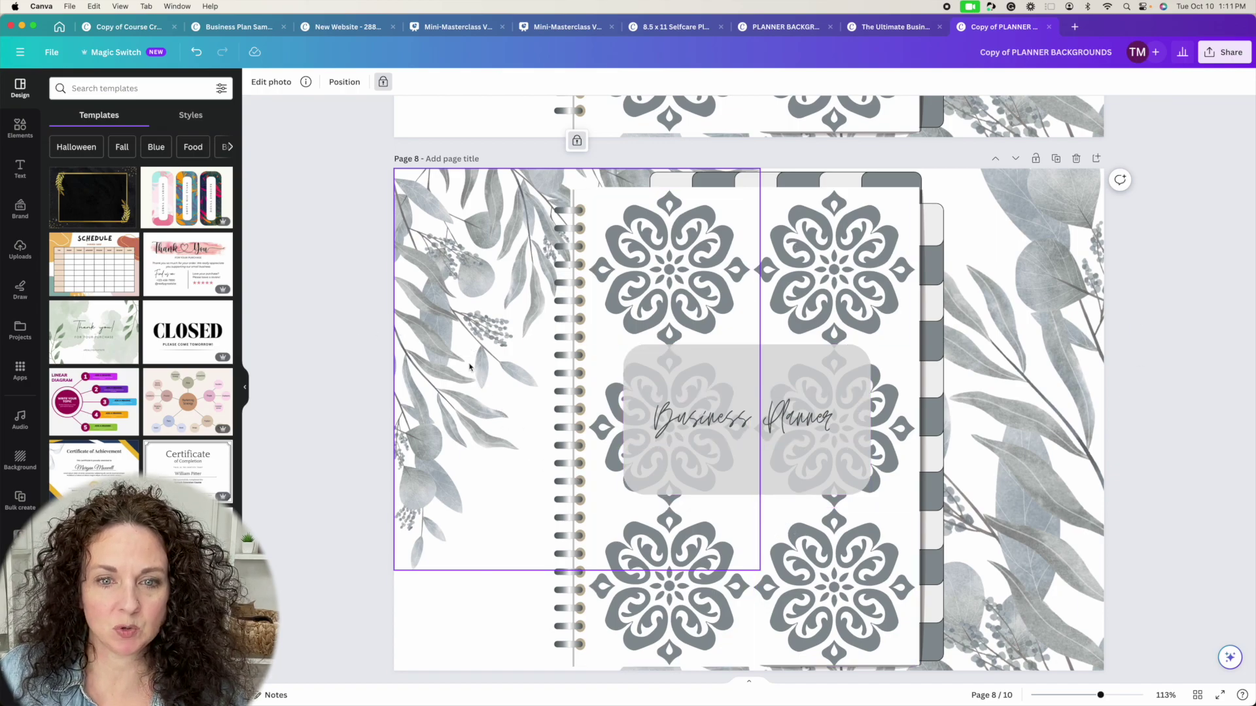
click(383, 80)
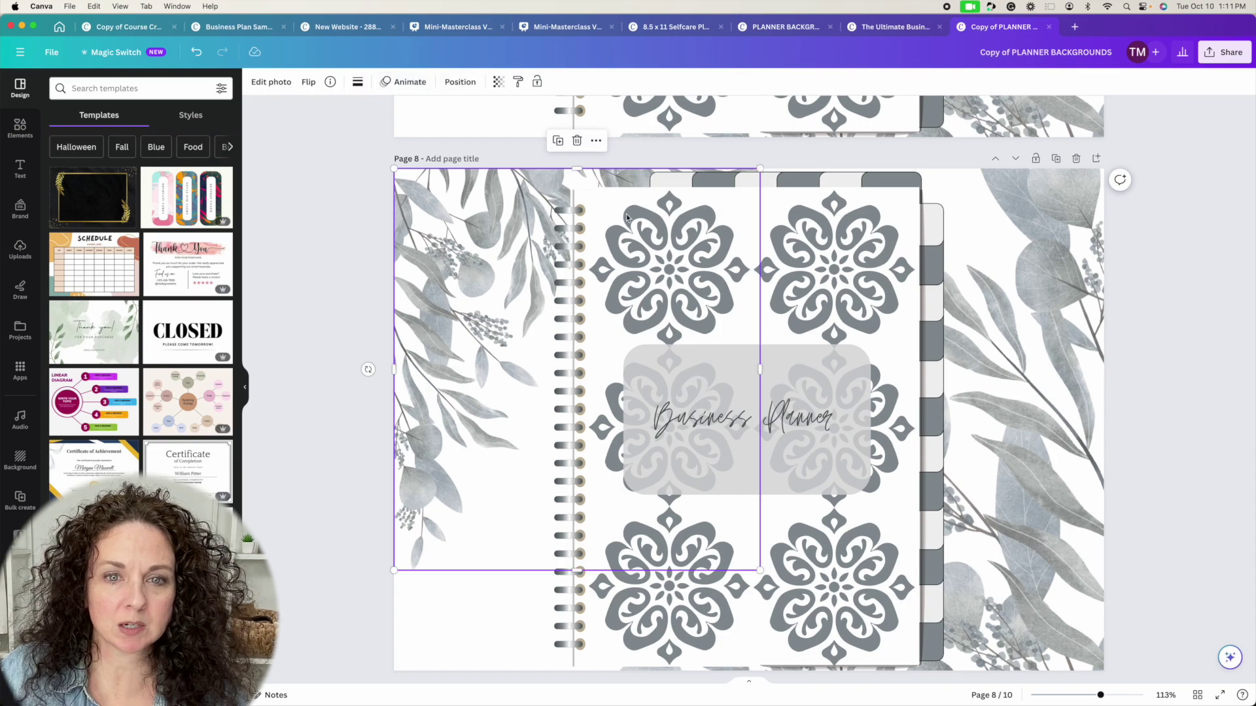
key(Delete)
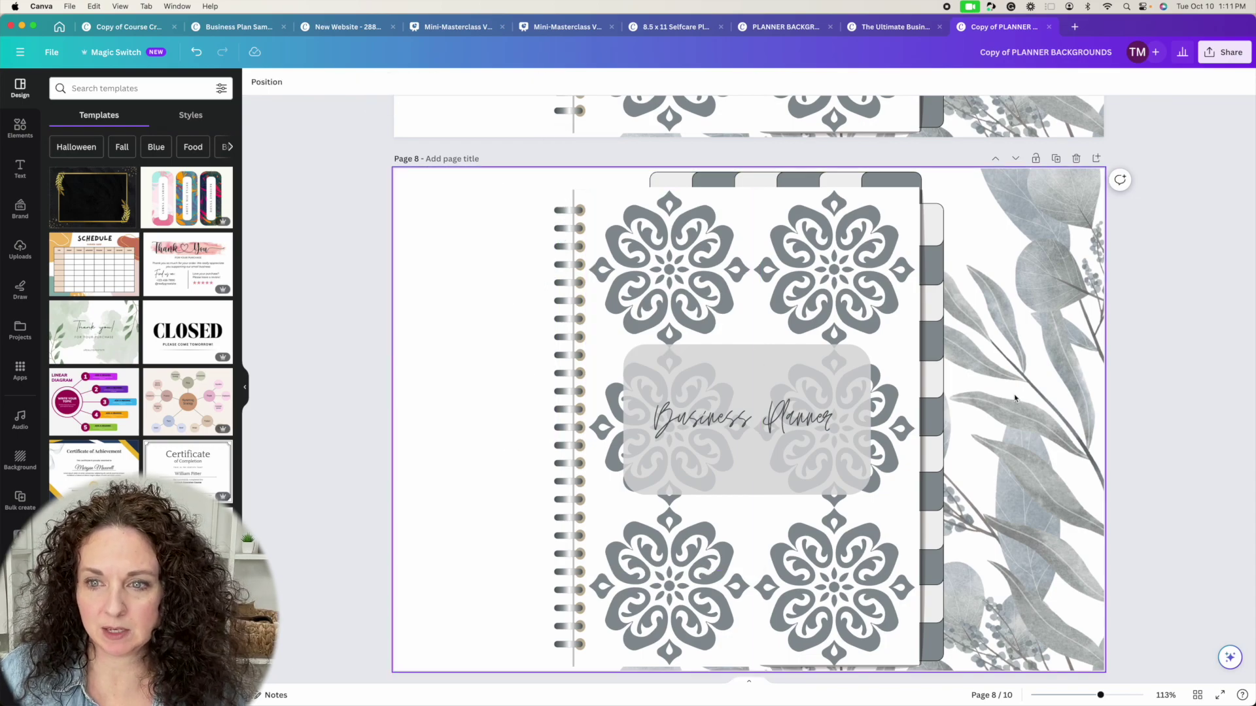
click(1036, 377)
click(496, 82)
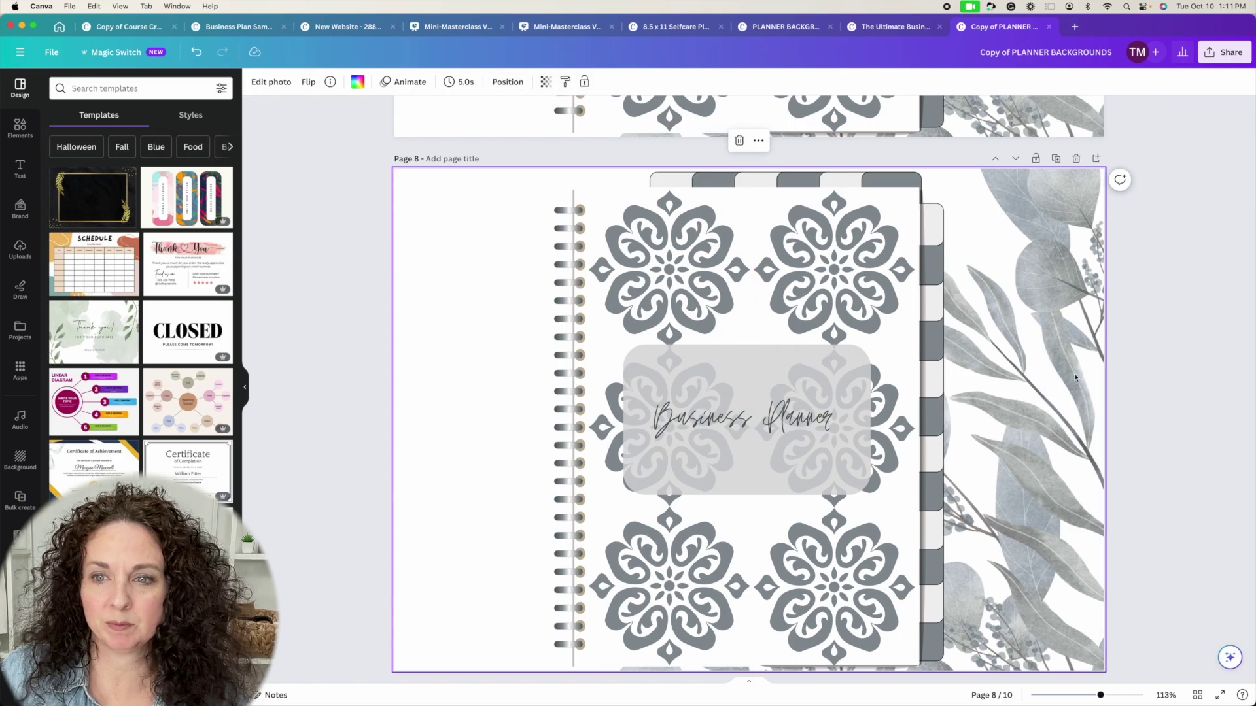
key(Delete)
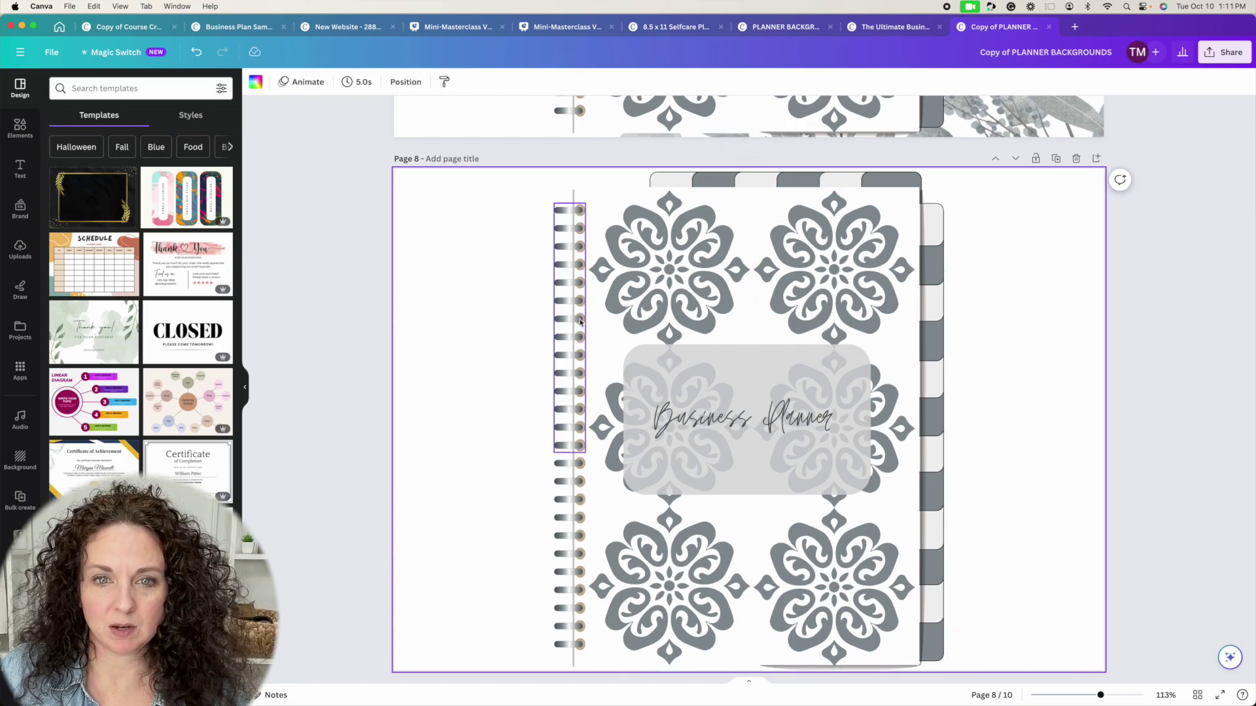
Delete all six grey ornamental motifs from the notebook cover on page 8.
click(672, 286)
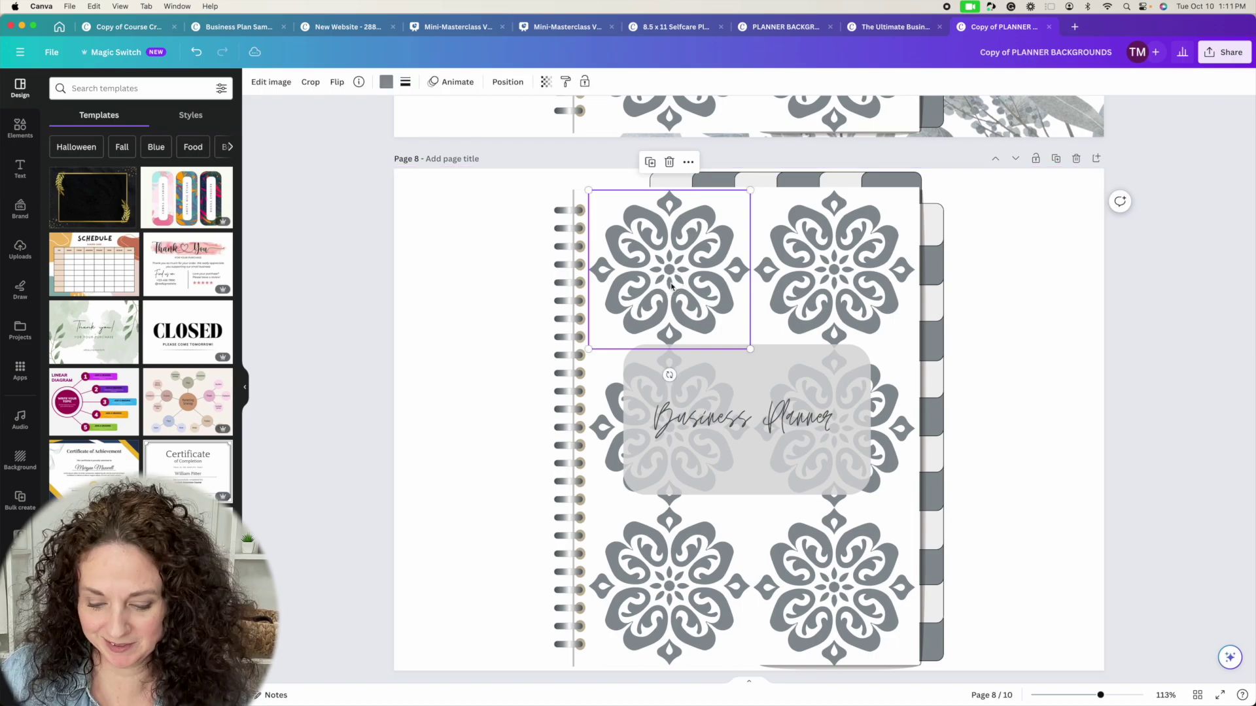
key(Delete)
click(832, 304)
key(Delete)
click(612, 429)
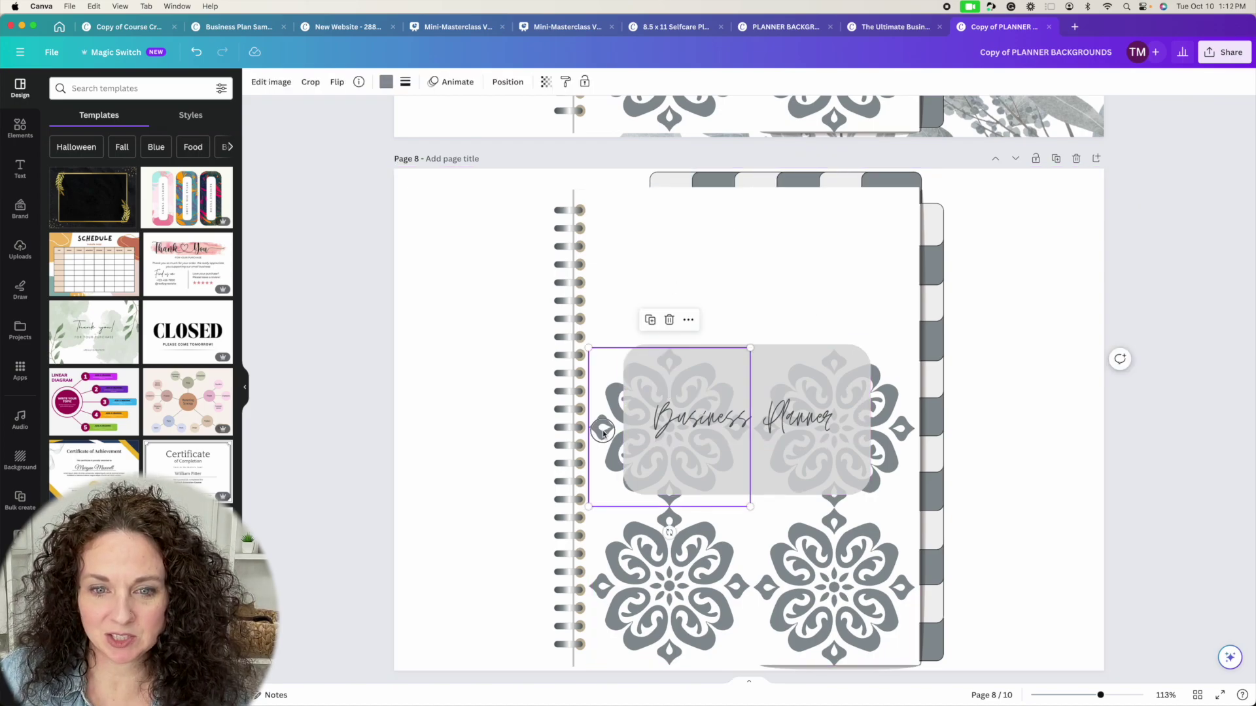
key(Delete)
click(890, 437)
key(Delete)
click(889, 539)
key(Delete)
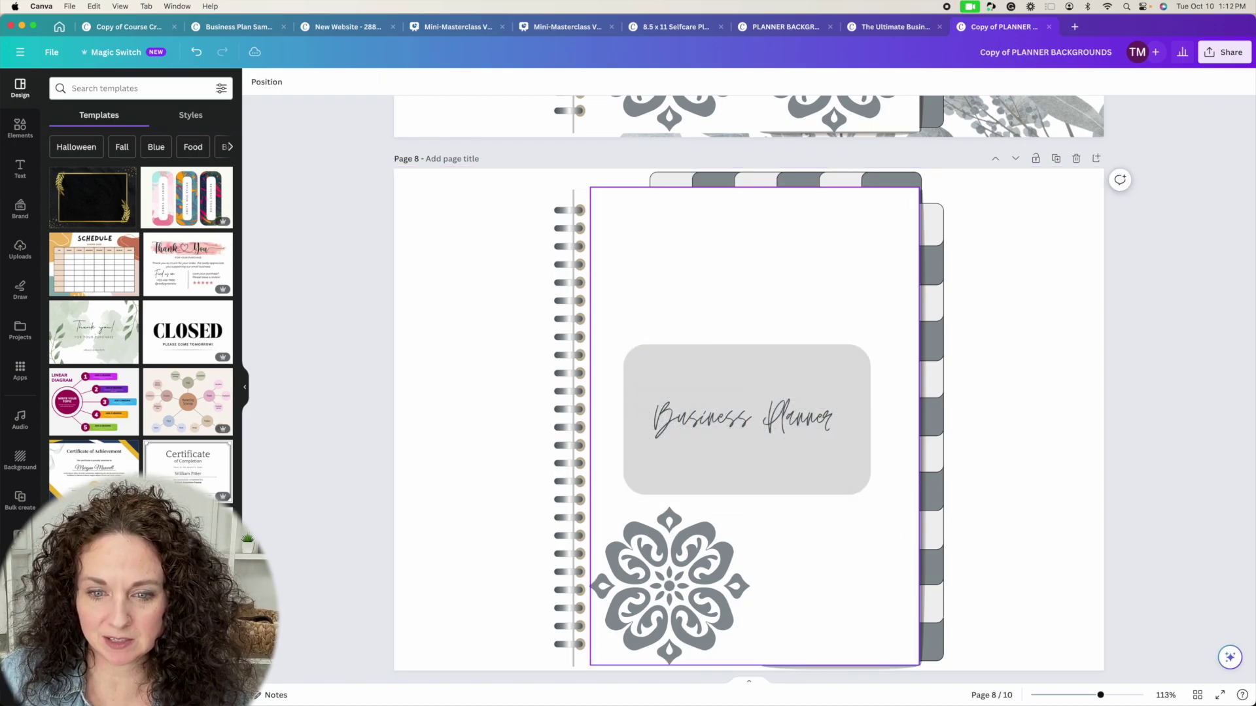
click(713, 582)
key(Delete)
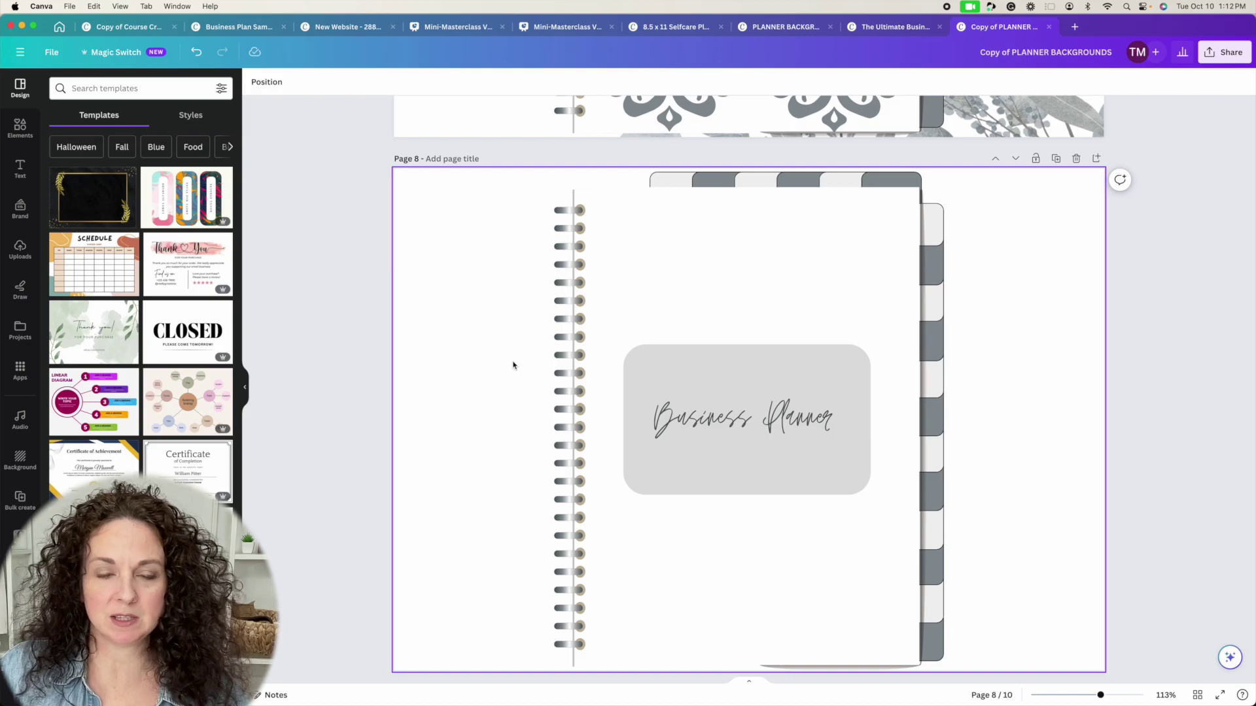
Switch to the 8.5 x 11 Selfcare Planner - PLR design and copy its page 1 cover to the clipboard as an image.
scroll(513, 363, down, 1)
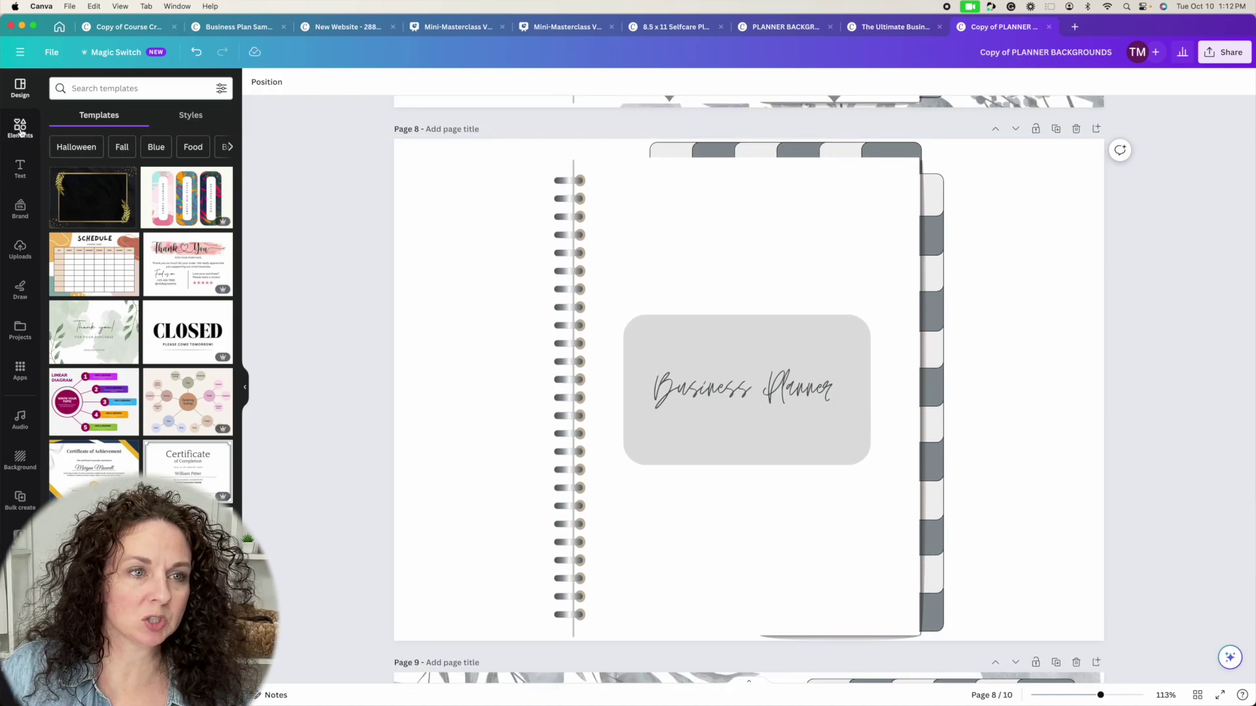
click(20, 129)
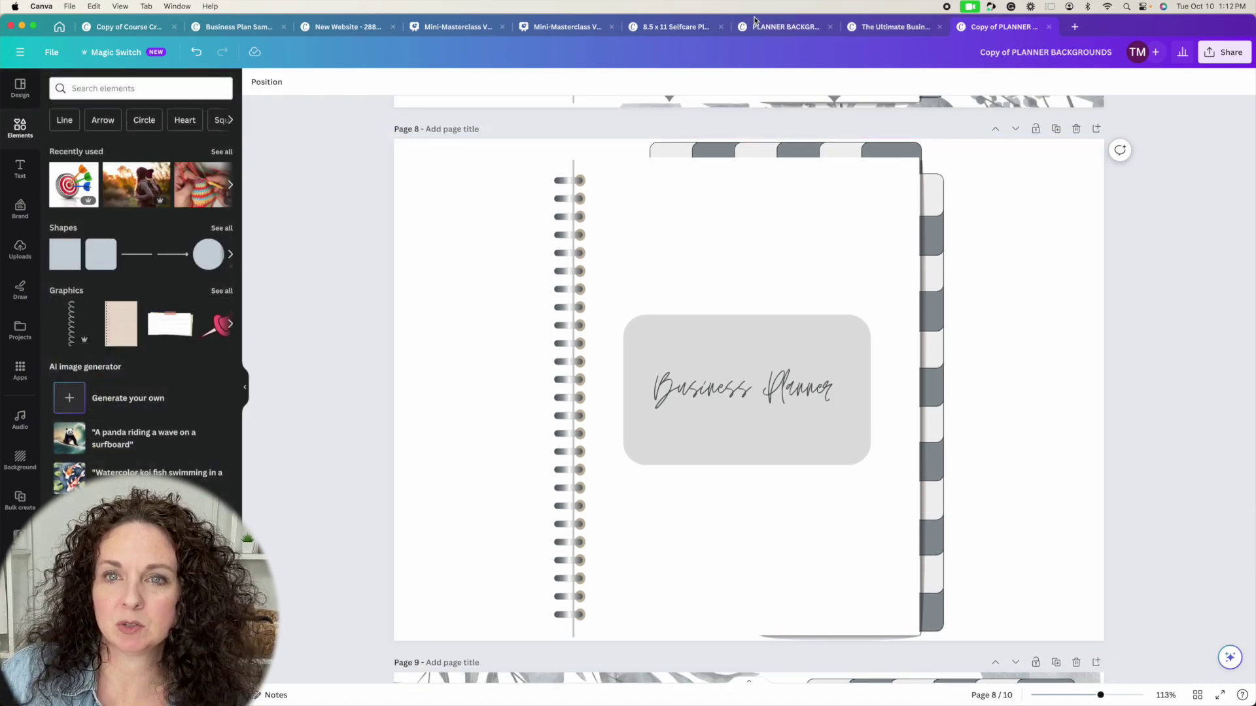
click(674, 27)
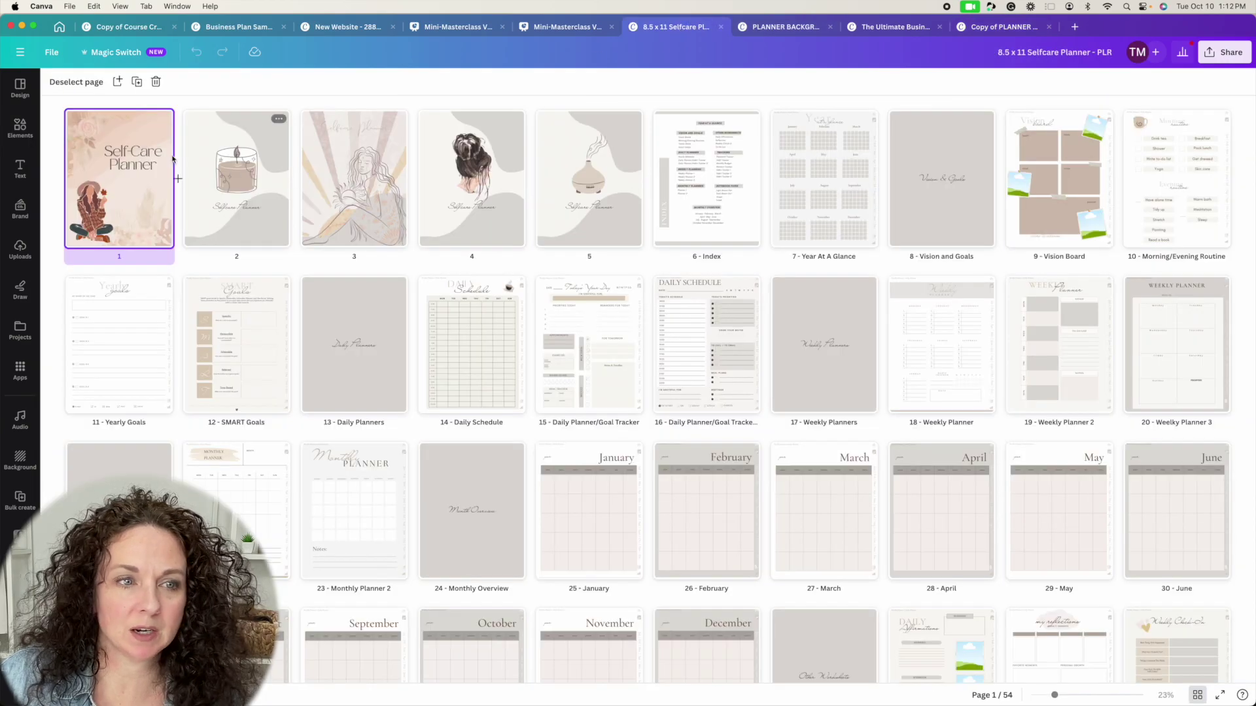
double_click(151, 174)
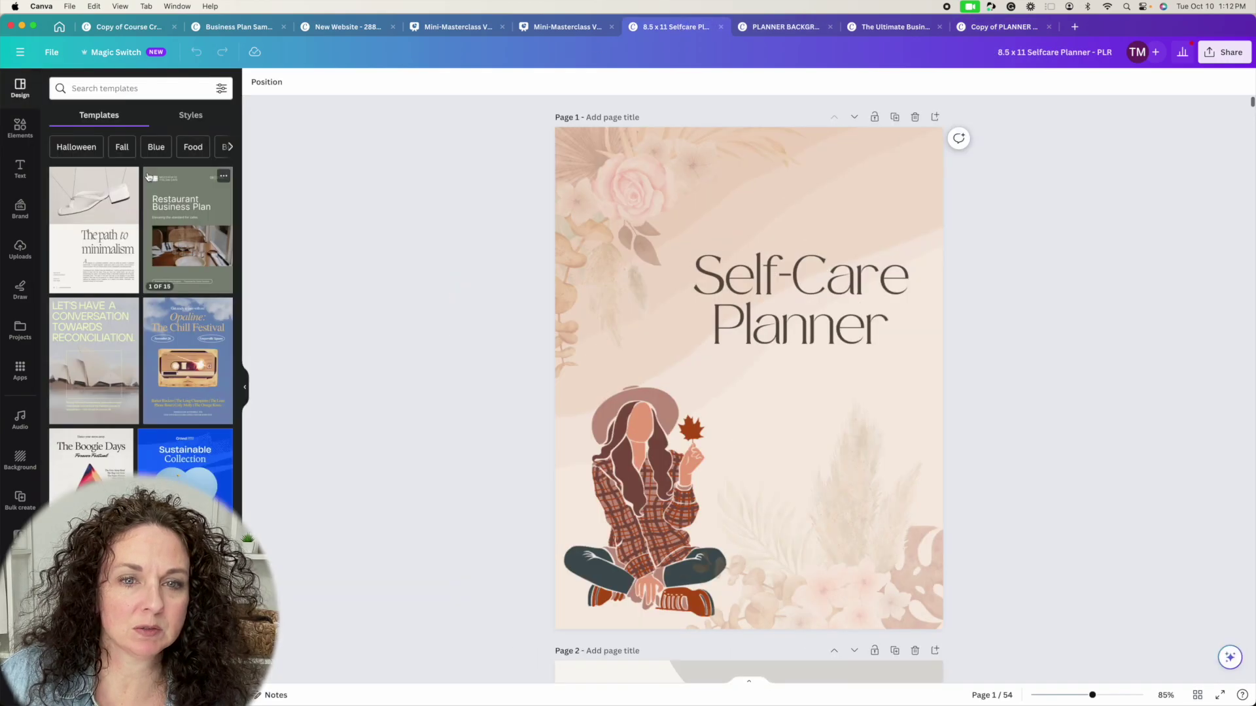
click(648, 200)
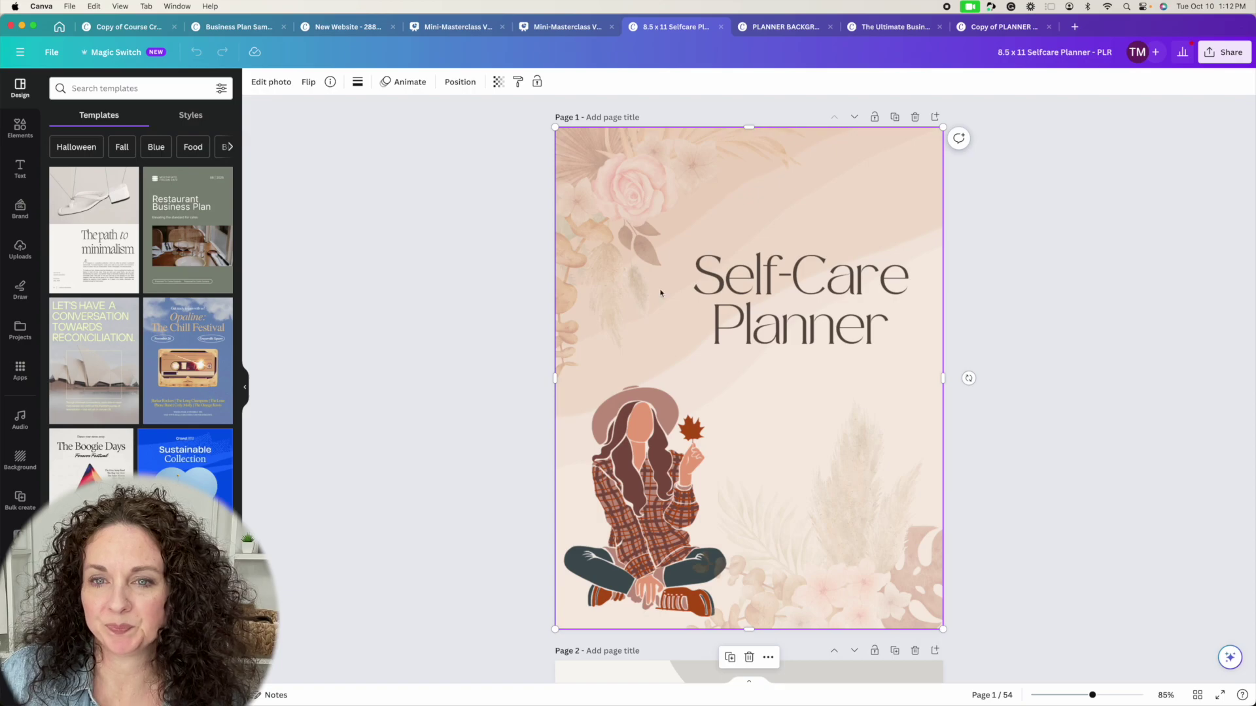
click(1209, 58)
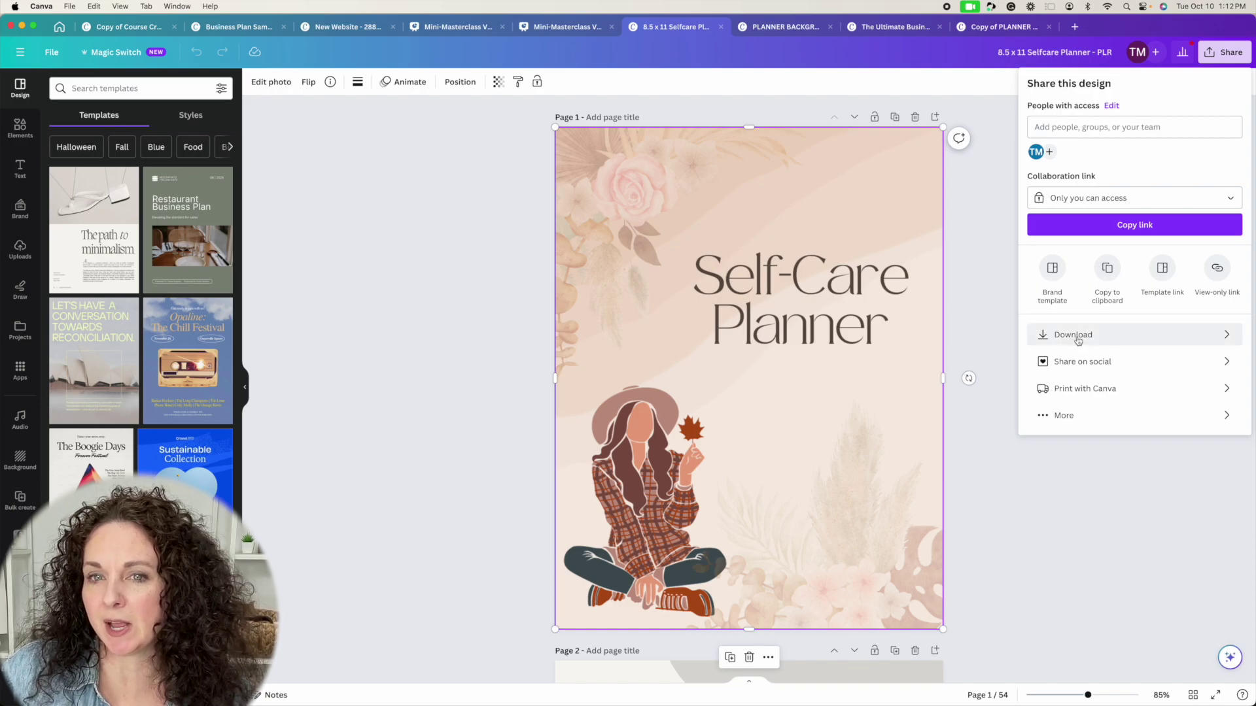
click(1107, 269)
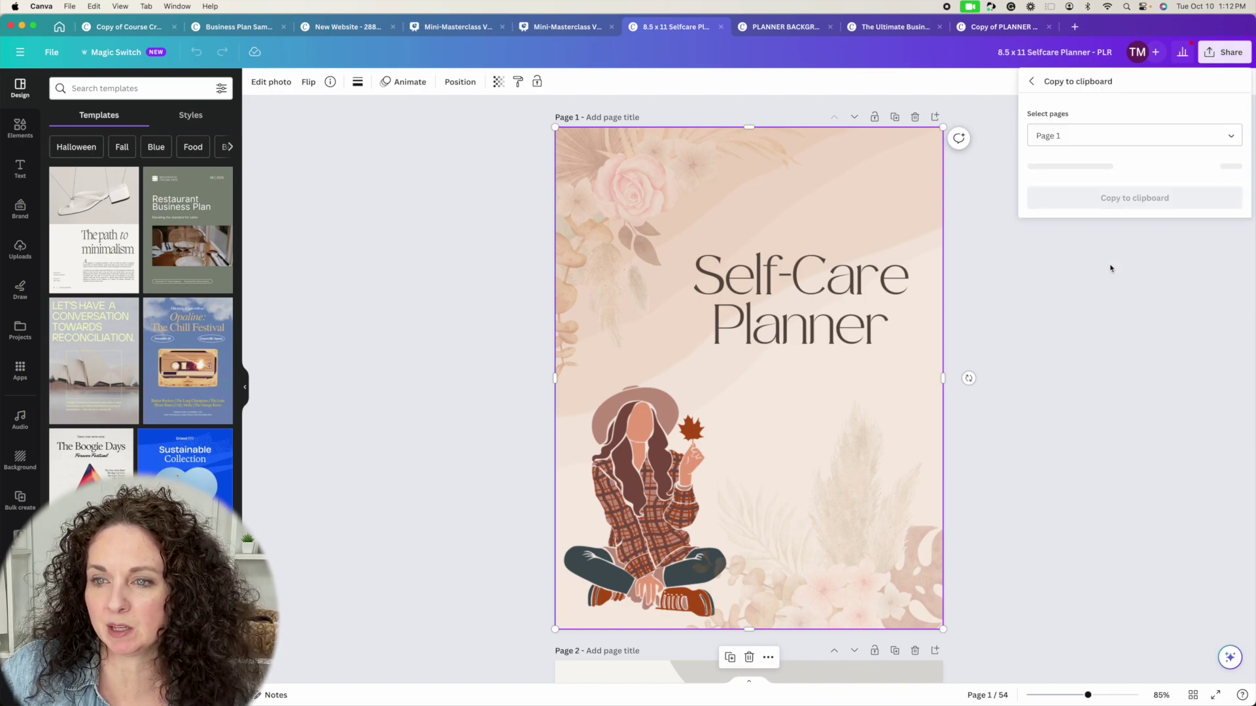
click(1112, 167)
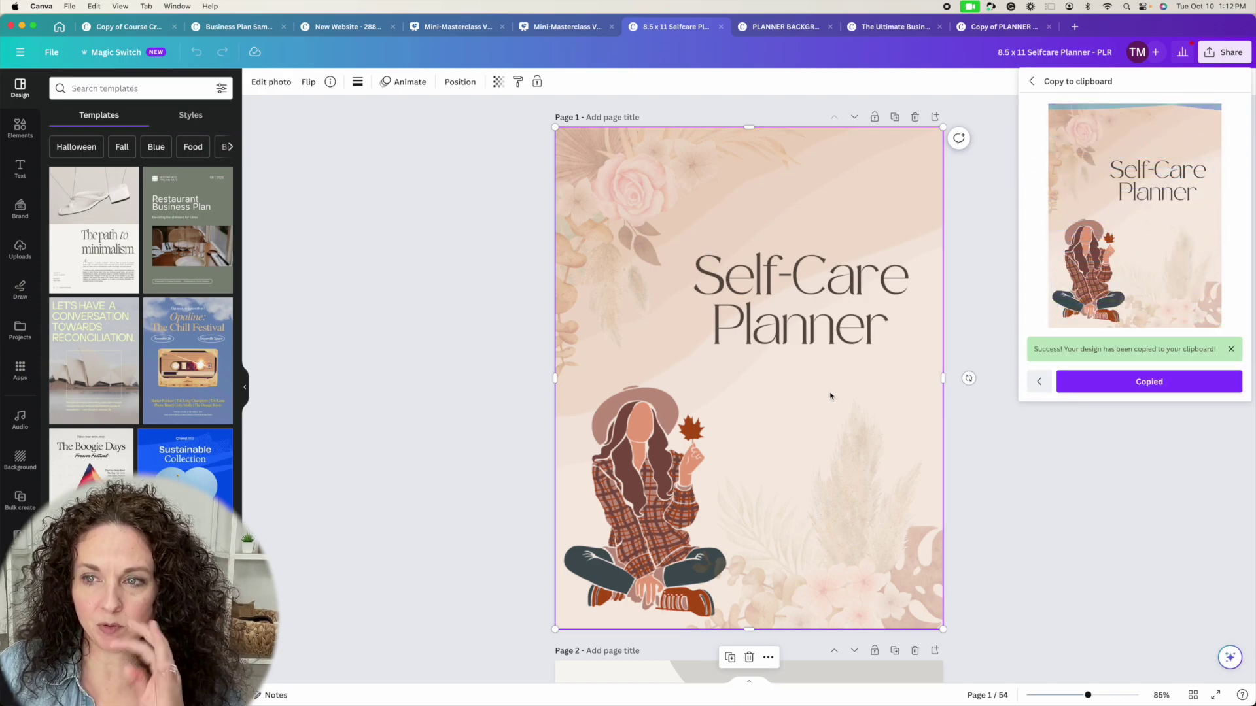
Paste the Self-Care Planner cover onto page 8 of Copy of PLANNER BACKGROUNDS and resize it to fit the notebook cover.
click(998, 26)
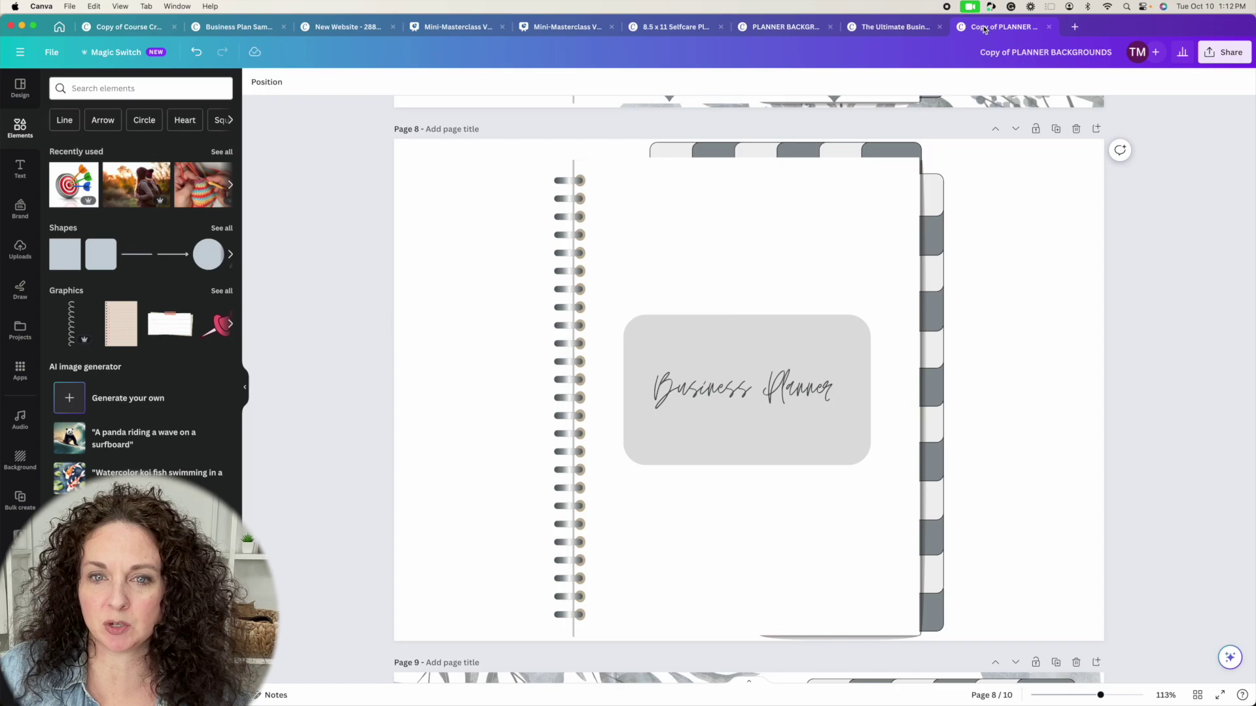
key(super+v)
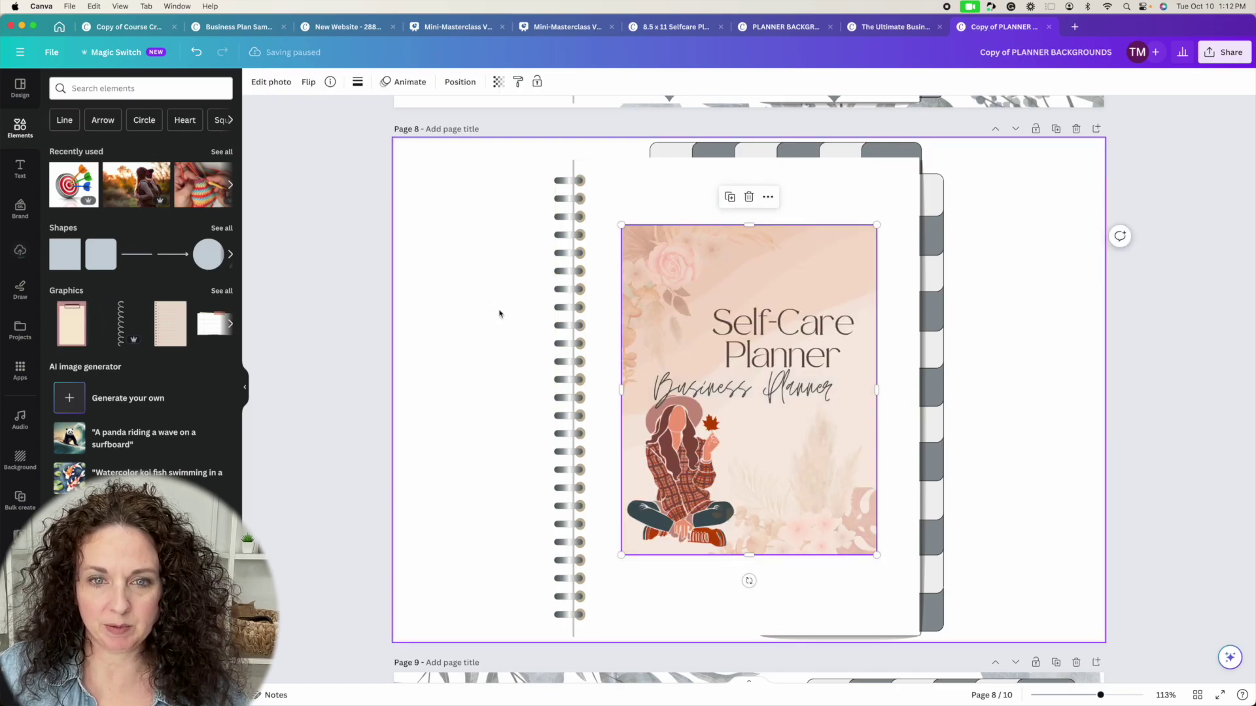
drag(694, 302, 646, 235)
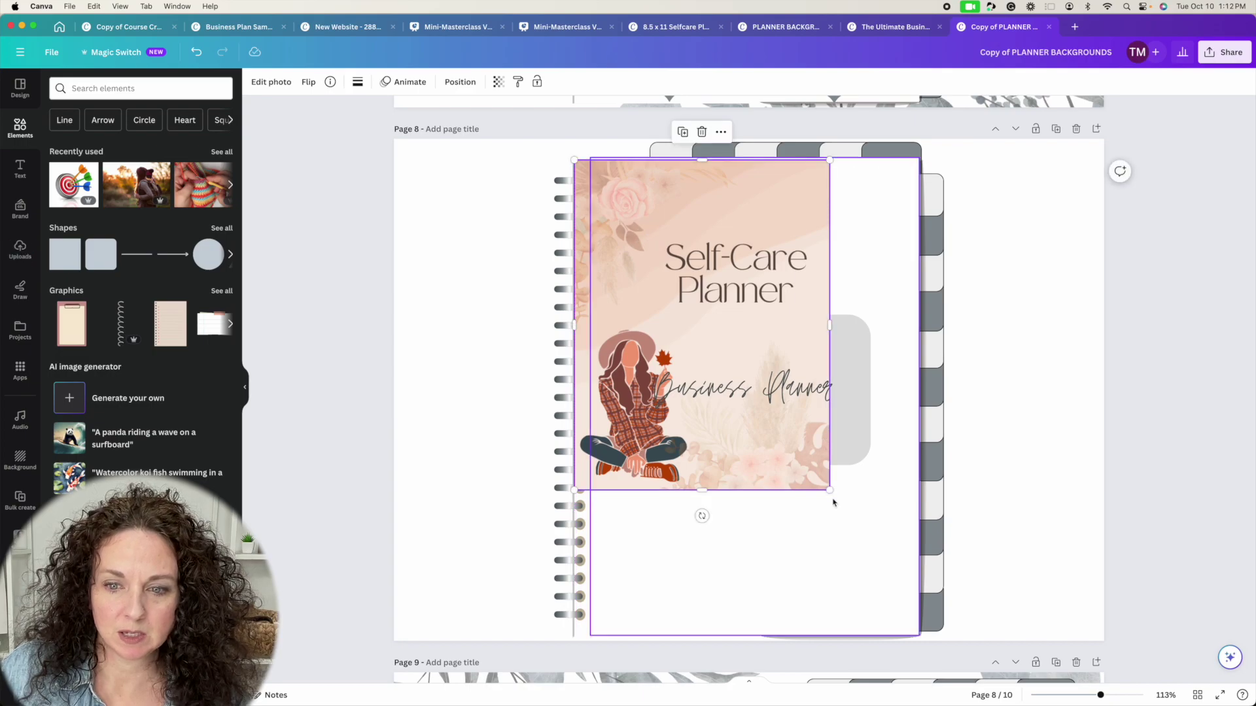
drag(829, 490, 951, 628)
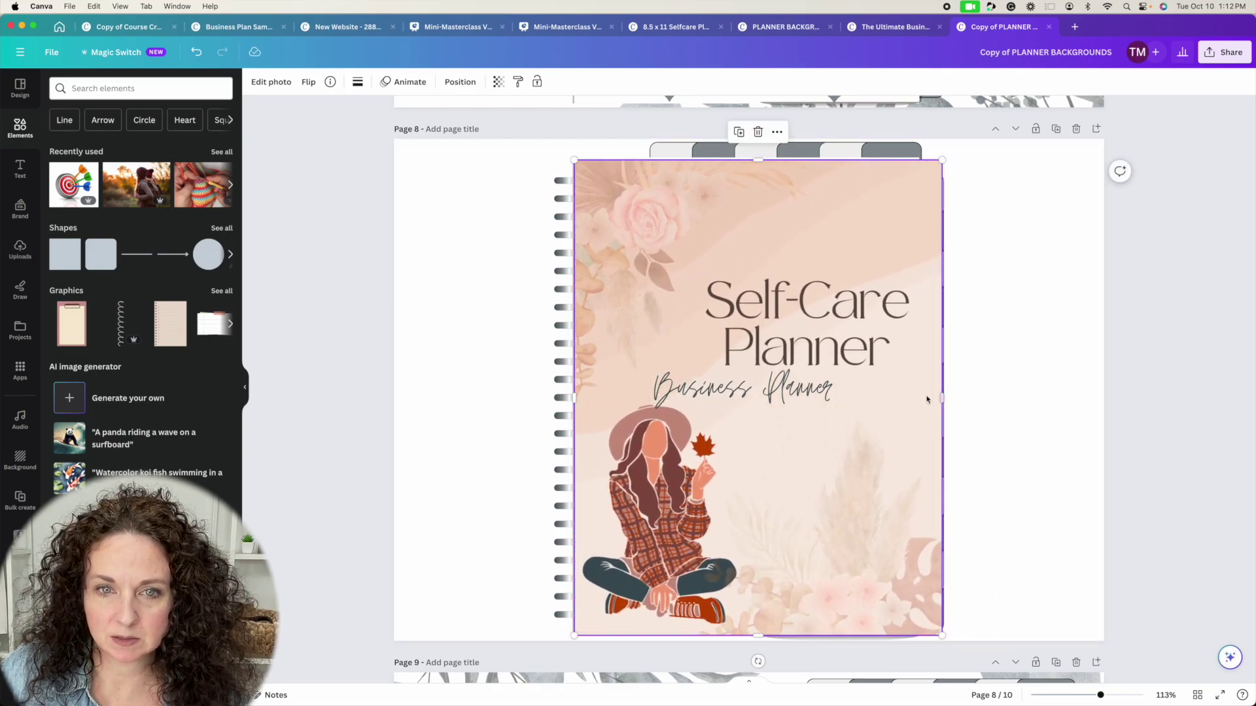
mouse_move(944, 397)
mouse_down()
mouse_move(911, 397)
mouse_move(922, 397)
mouse_up()
Delete the Business Planner text from the cover and fine-tune the pasted image's corners against the notebook edge.
click(769, 392)
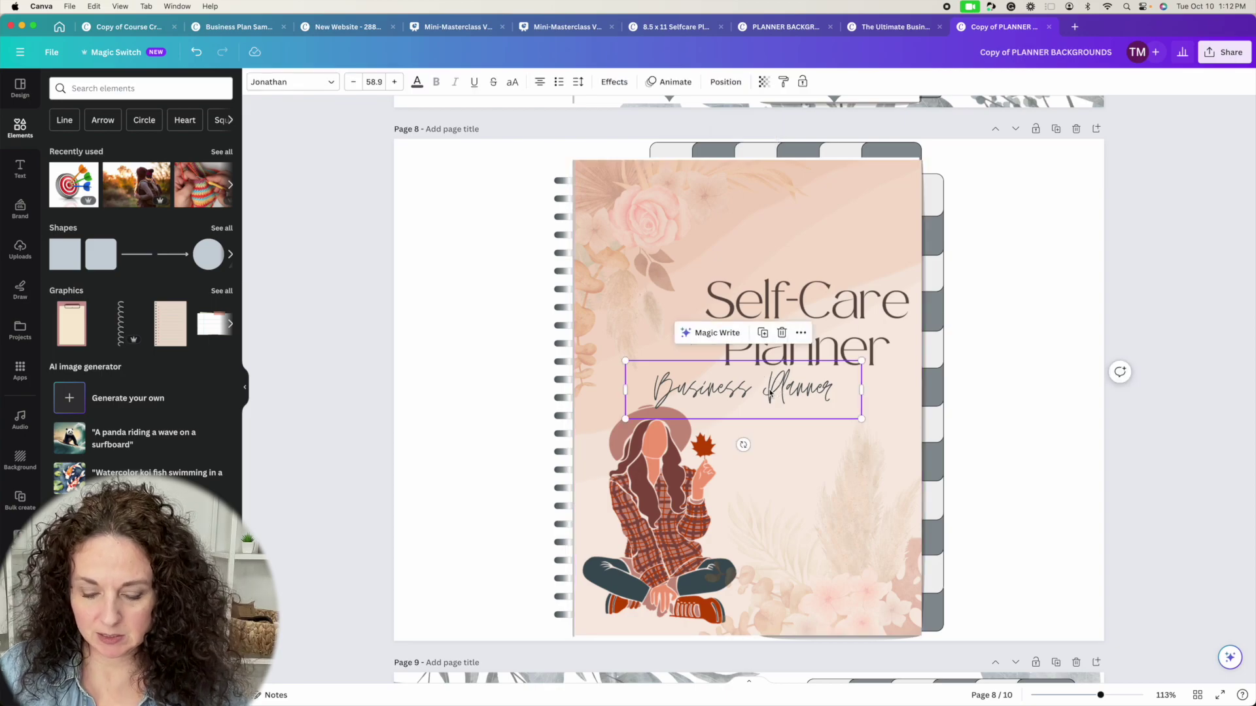
key(Delete)
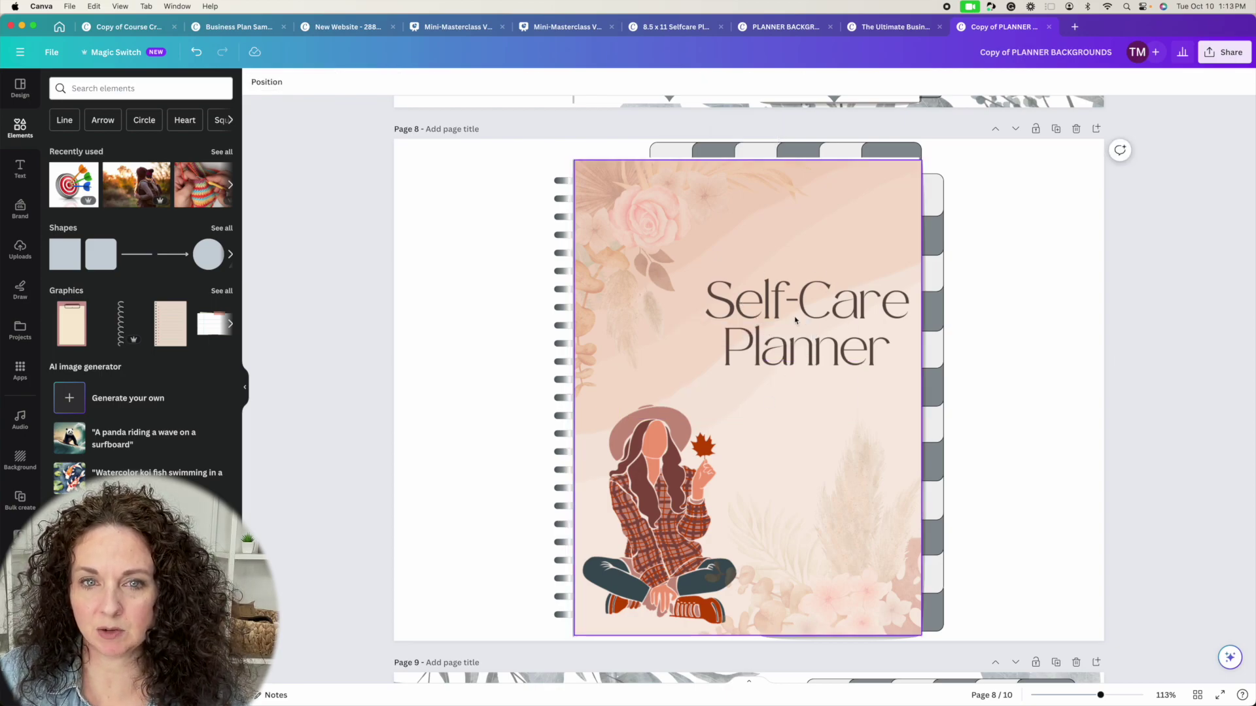
click(589, 174)
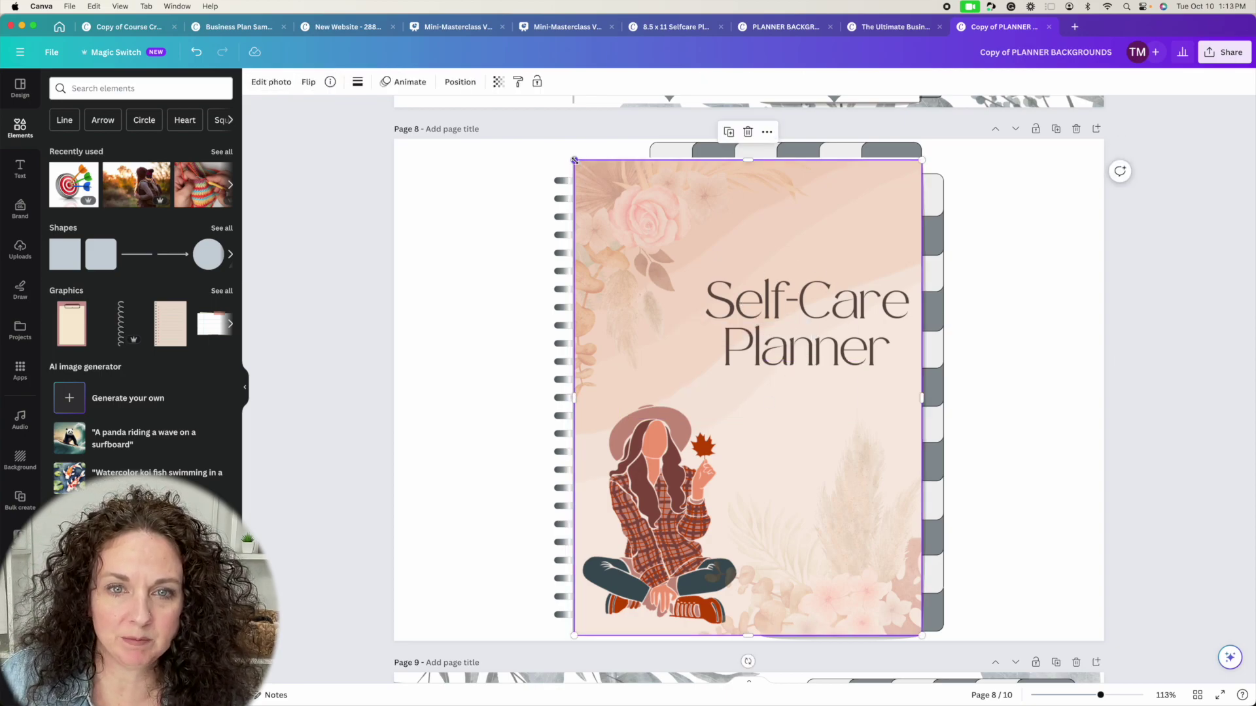
drag(574, 160, 574, 161)
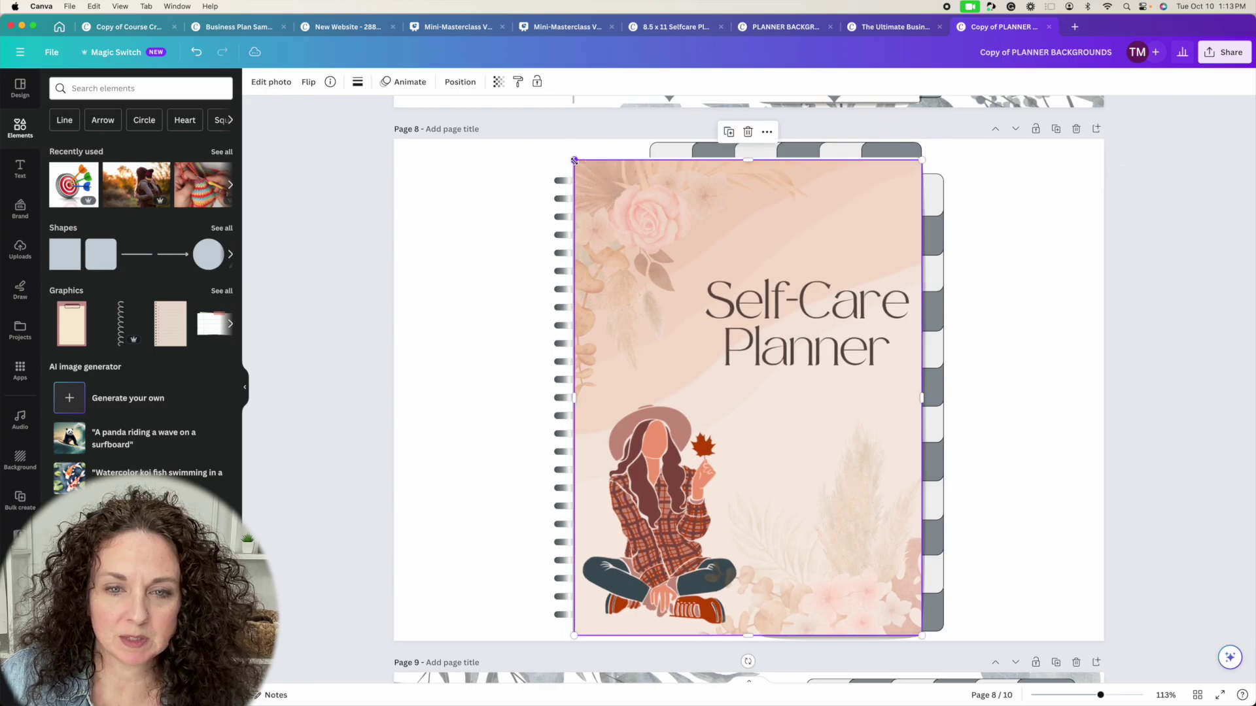
click(573, 635)
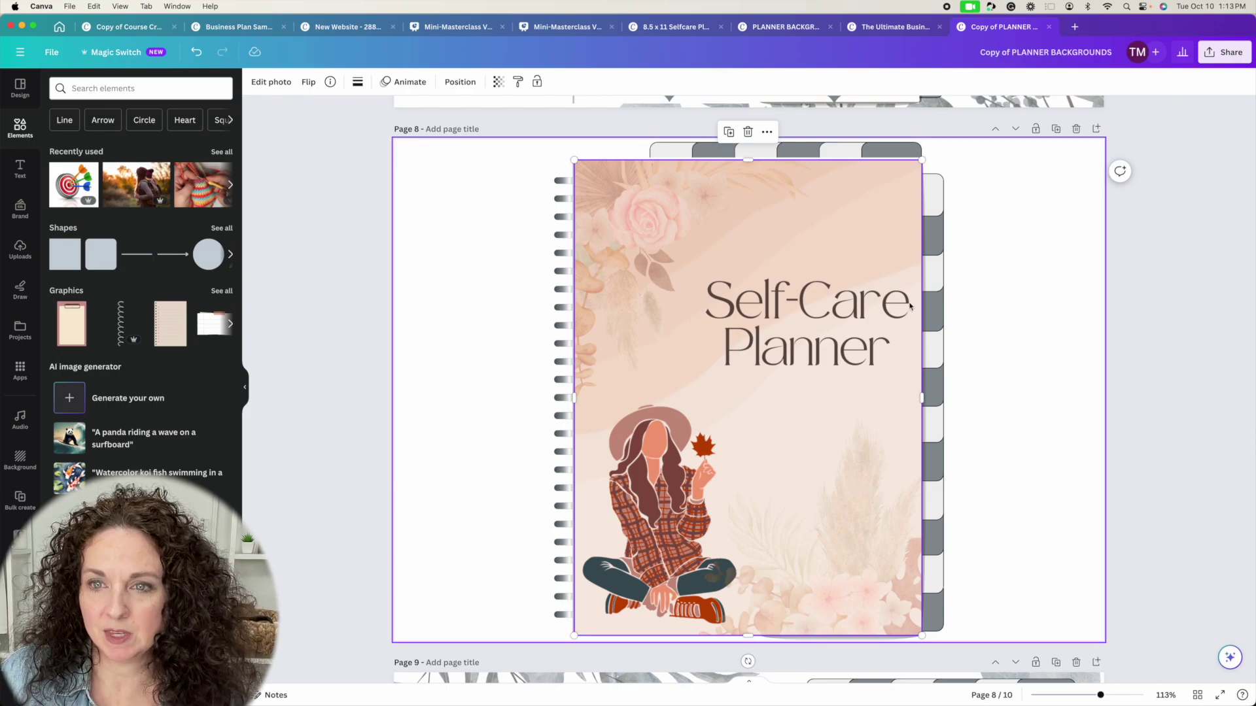
Reorder the page 8 layers so the Self-Care Planner cover image sits beneath the spiral binding pieces.
click(1071, 384)
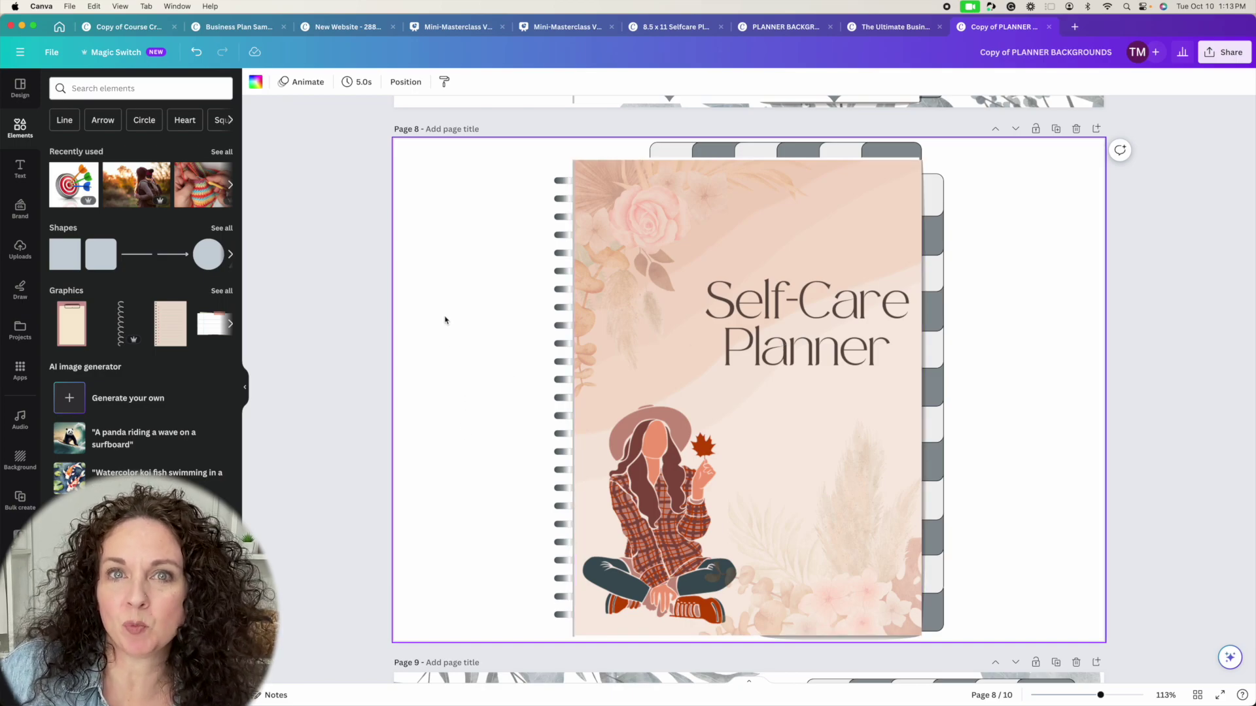
click(405, 81)
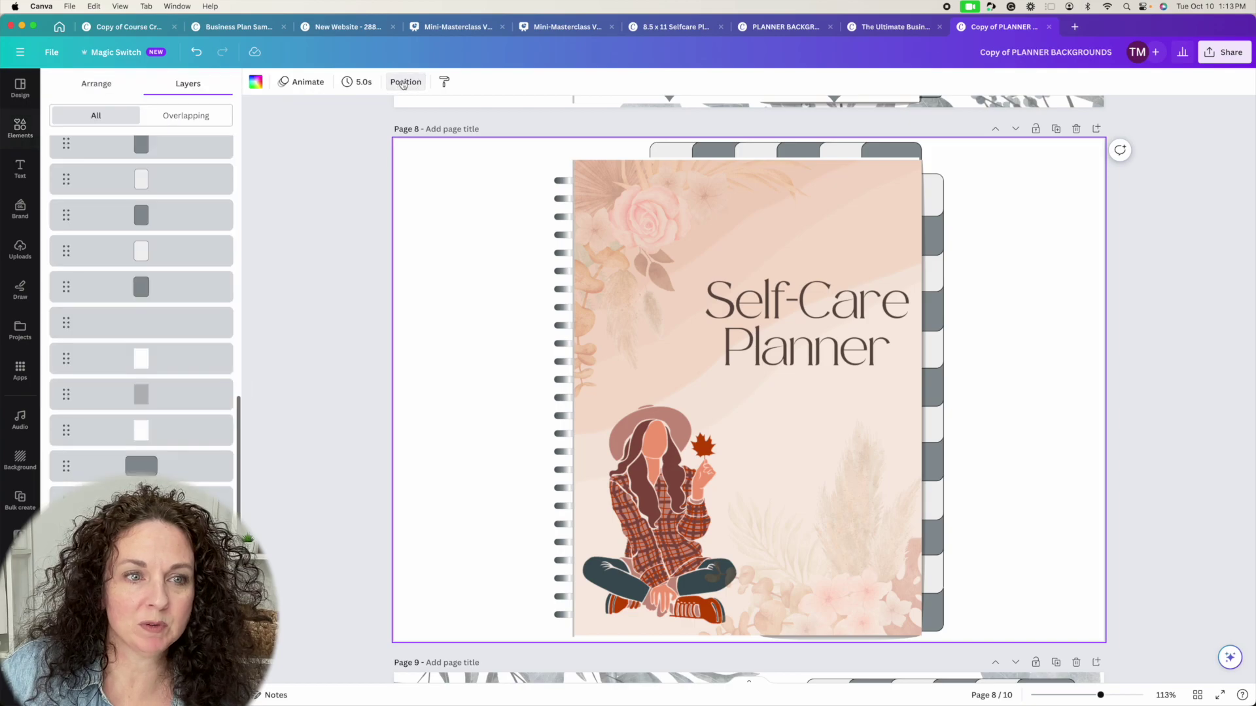
scroll(85, 209, up, 5)
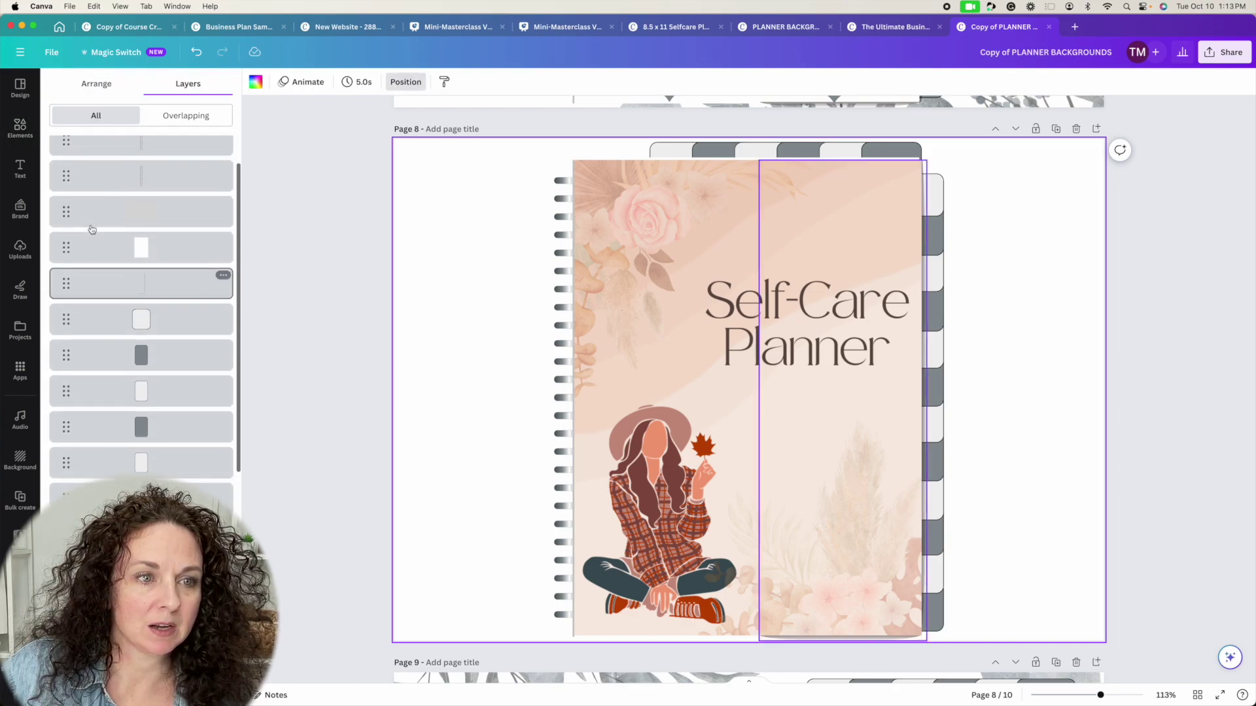
drag(66, 155, 64, 255)
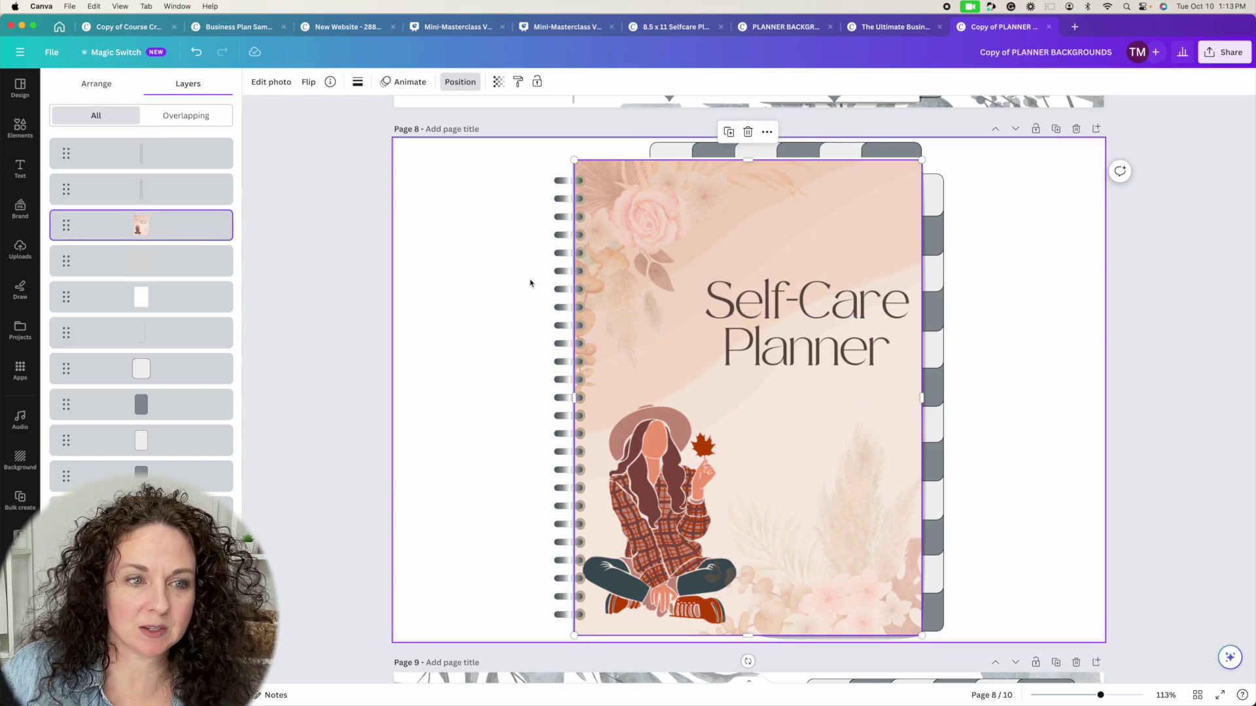
click(509, 311)
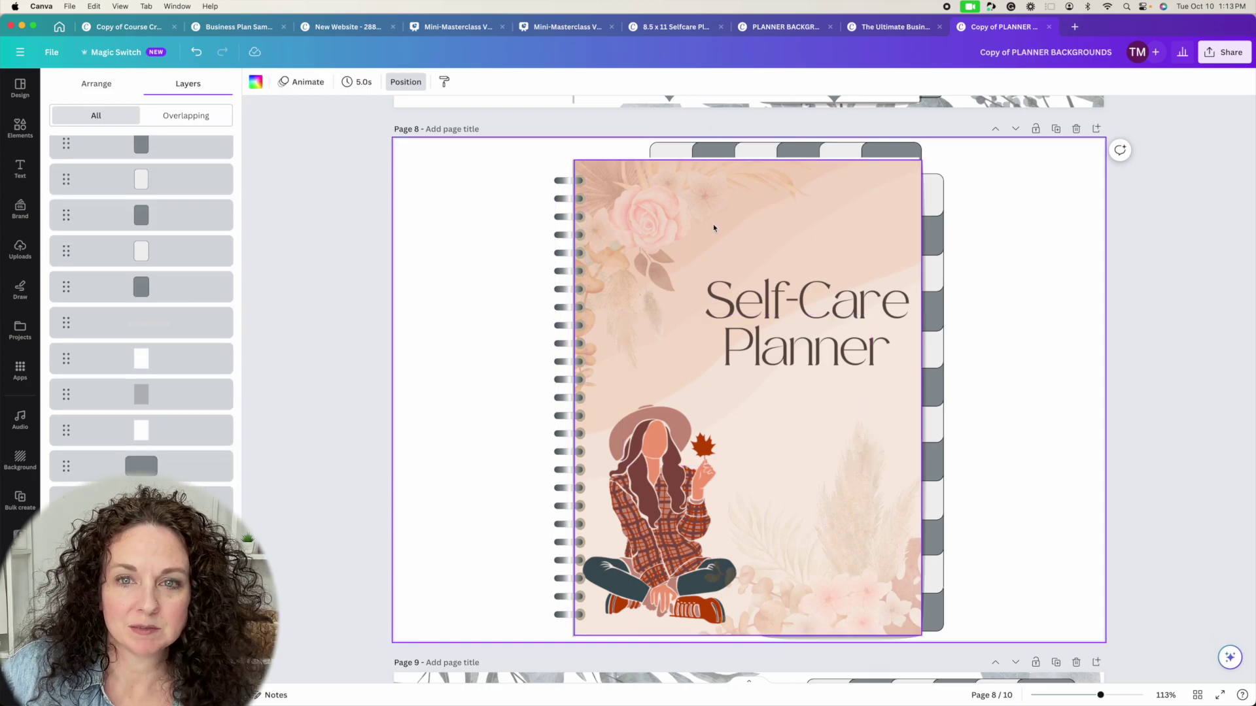
Apply the Self-Care Planner cover image's colors to page 8 so the tabs, spiral rings and background match.
click(680, 154)
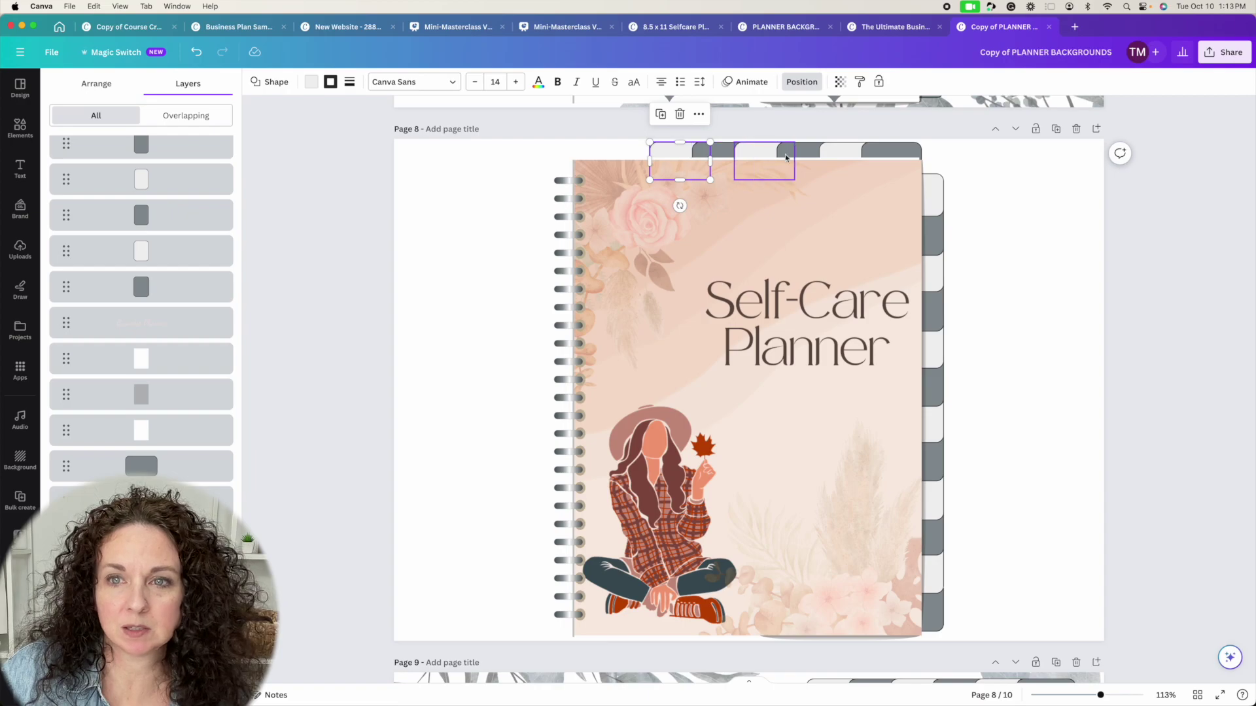
click(929, 195)
click(567, 327)
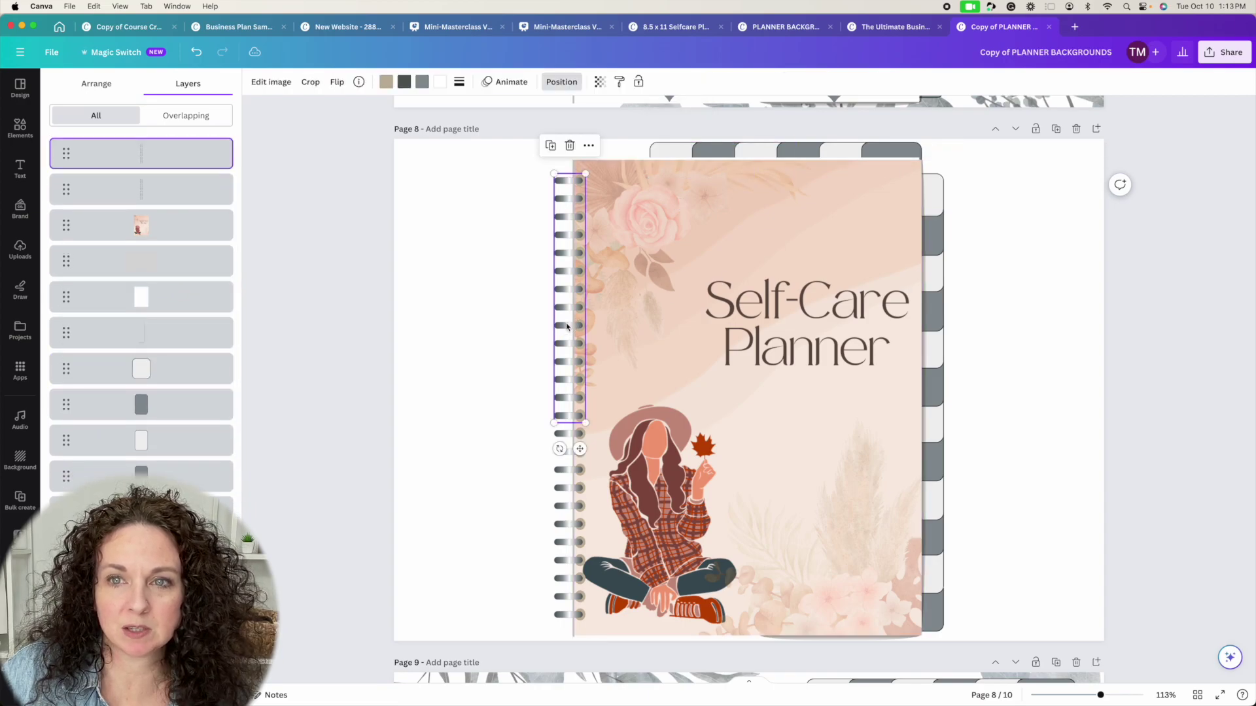
click(682, 257)
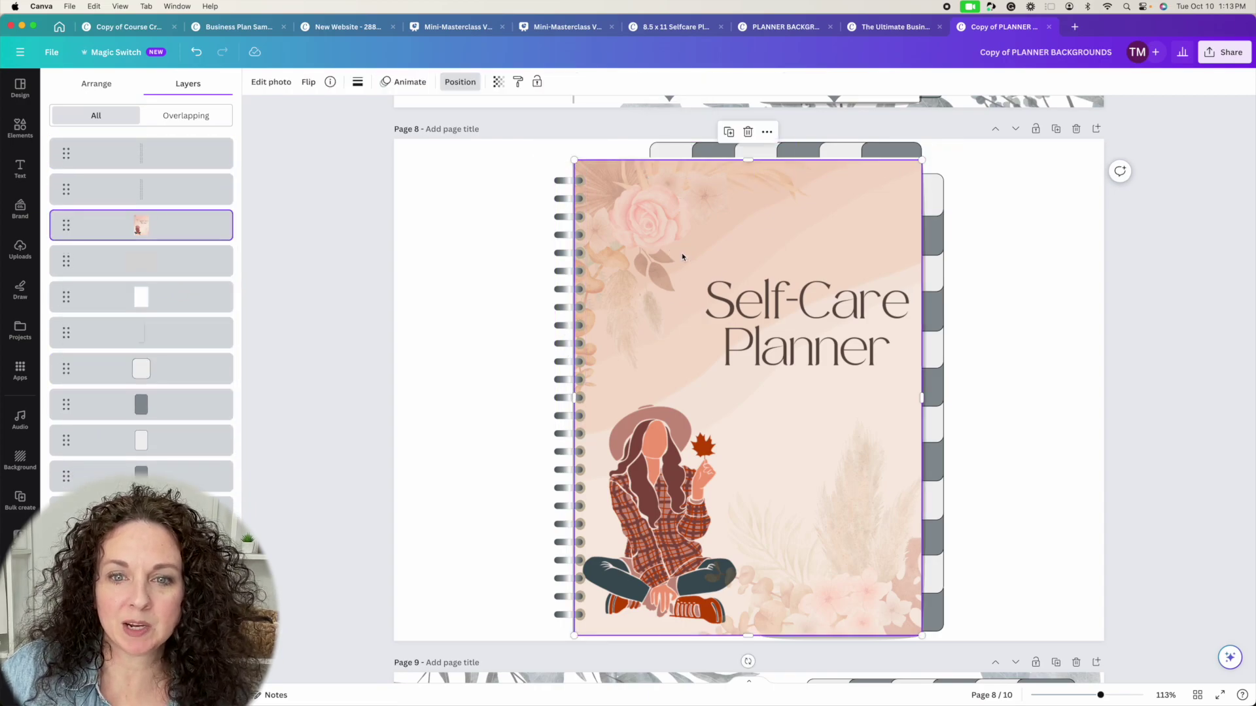
right_click(671, 253)
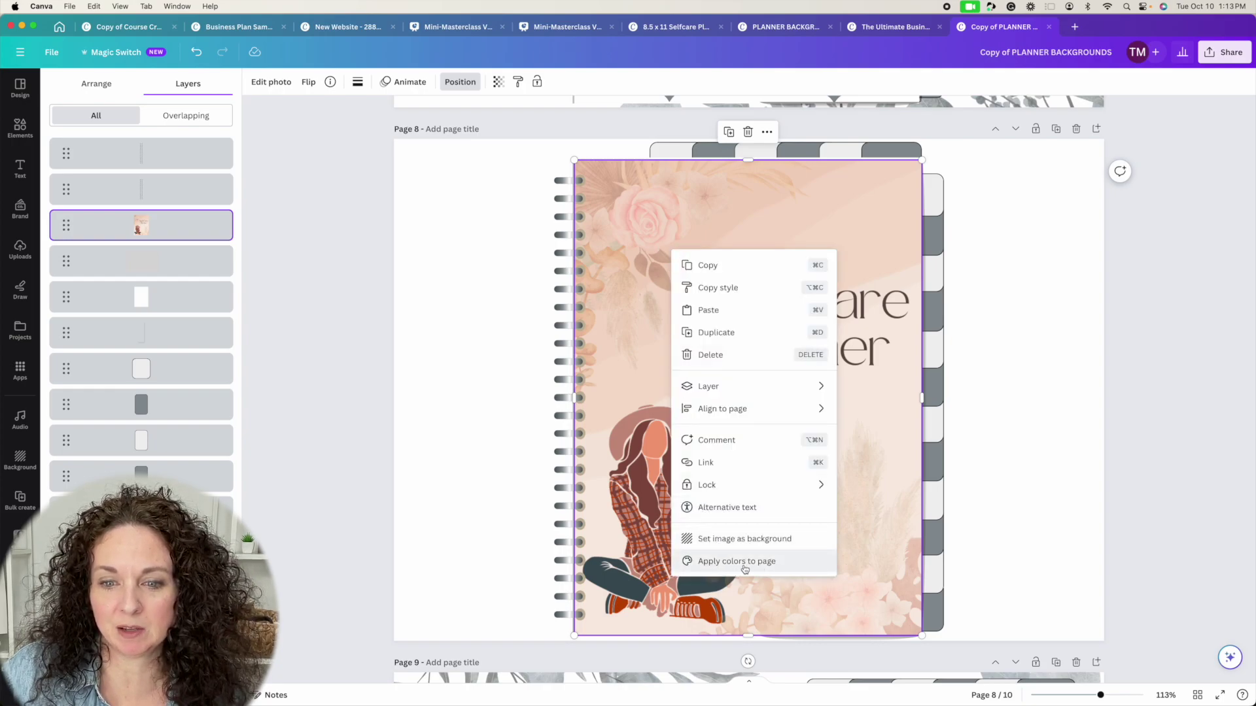
click(724, 562)
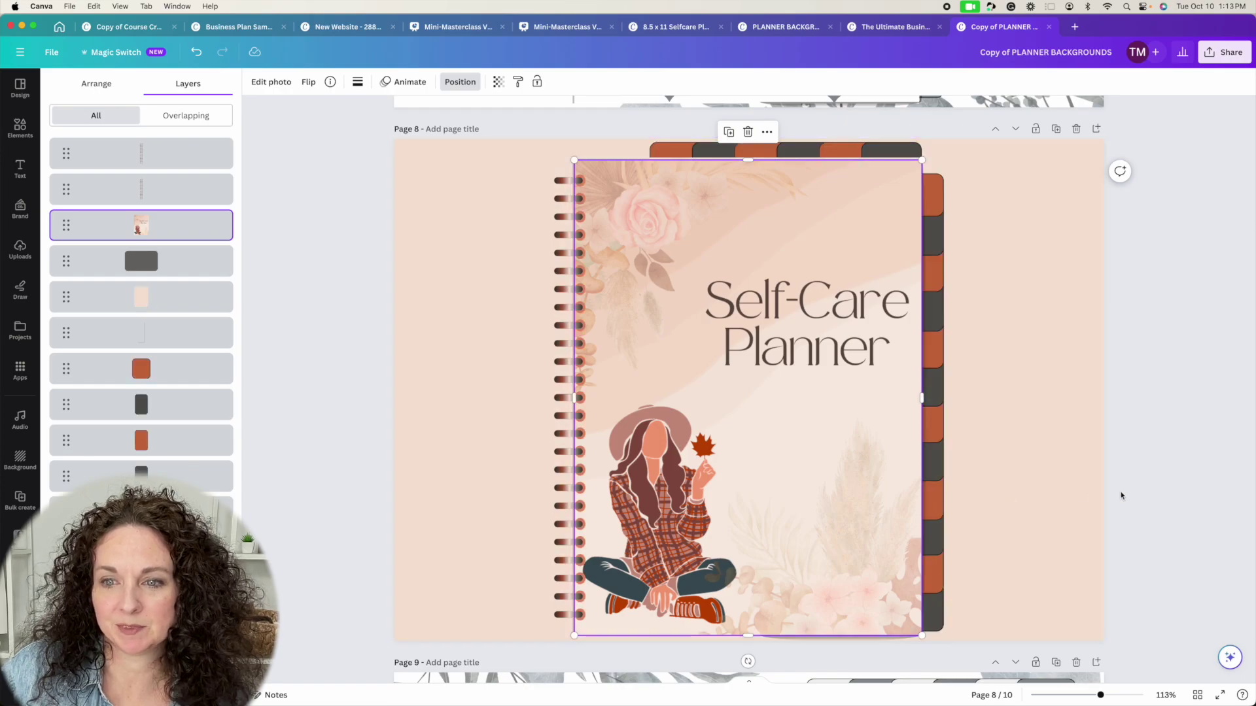
click(1048, 492)
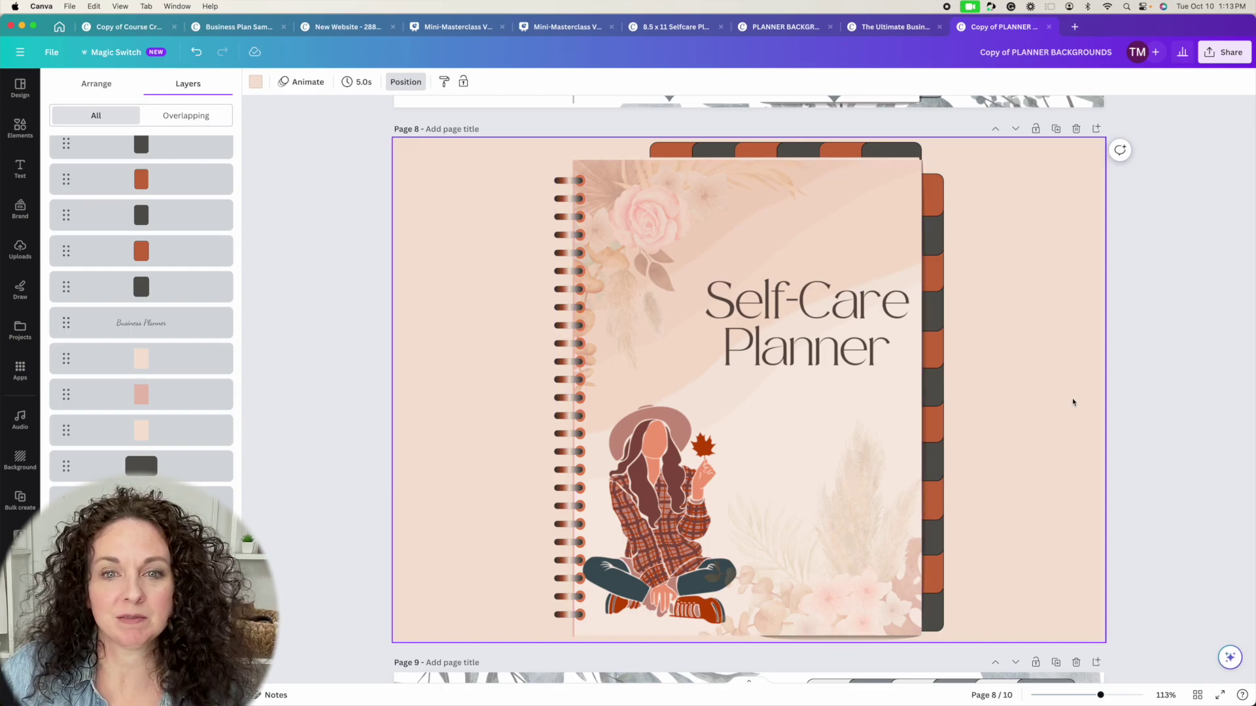
Extend the Self-Care Planner cover image slightly upward at its top edge to cover the notebook underneath.
click(792, 246)
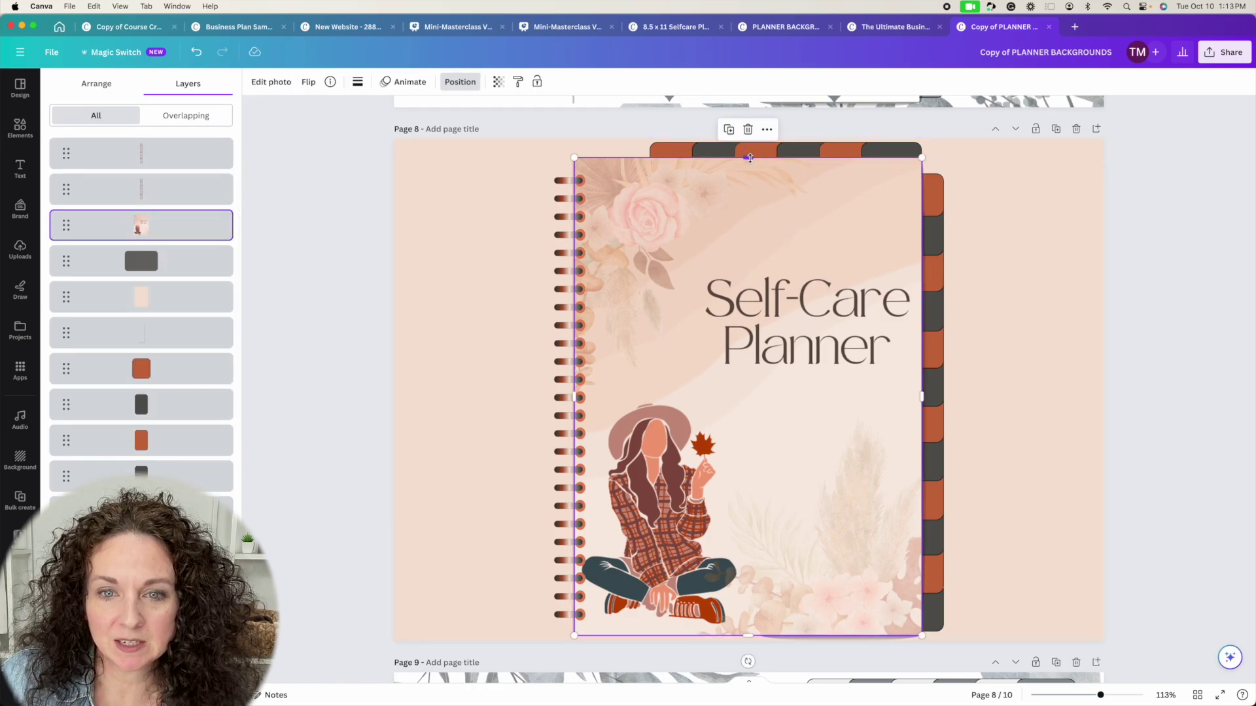
click(1023, 219)
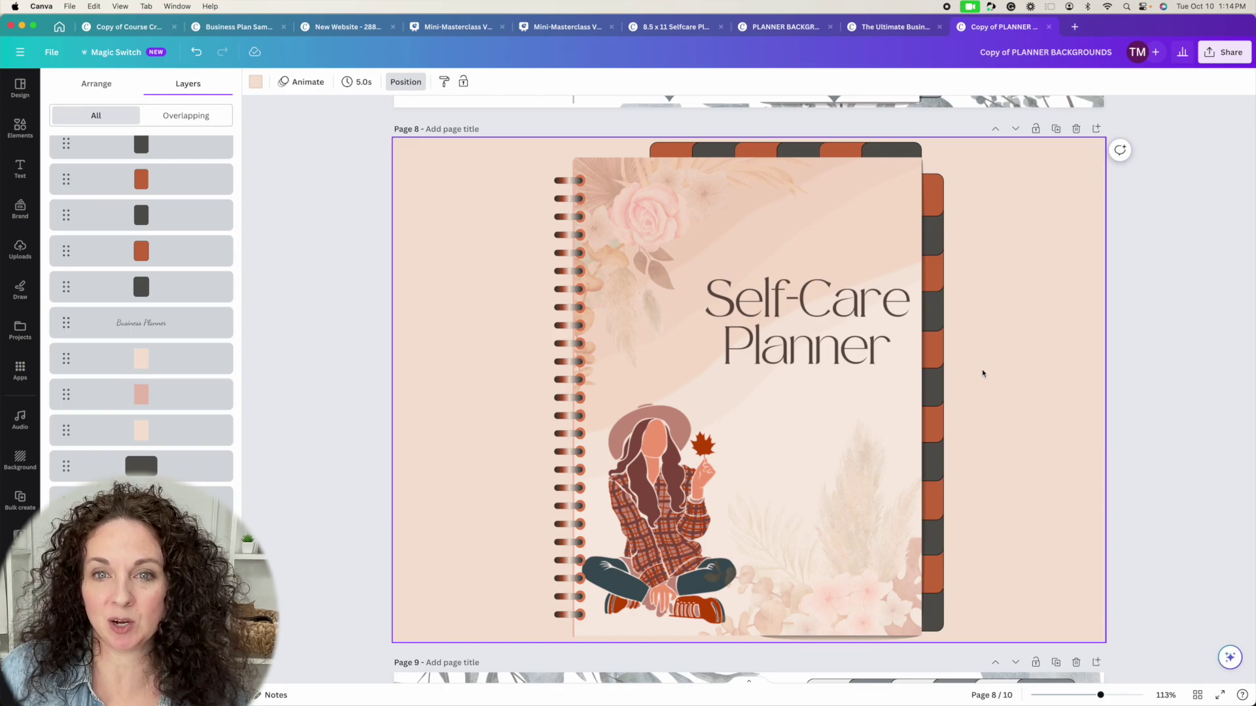
scroll(1024, 332, down, 5)
scroll(706, 427, up, 6)
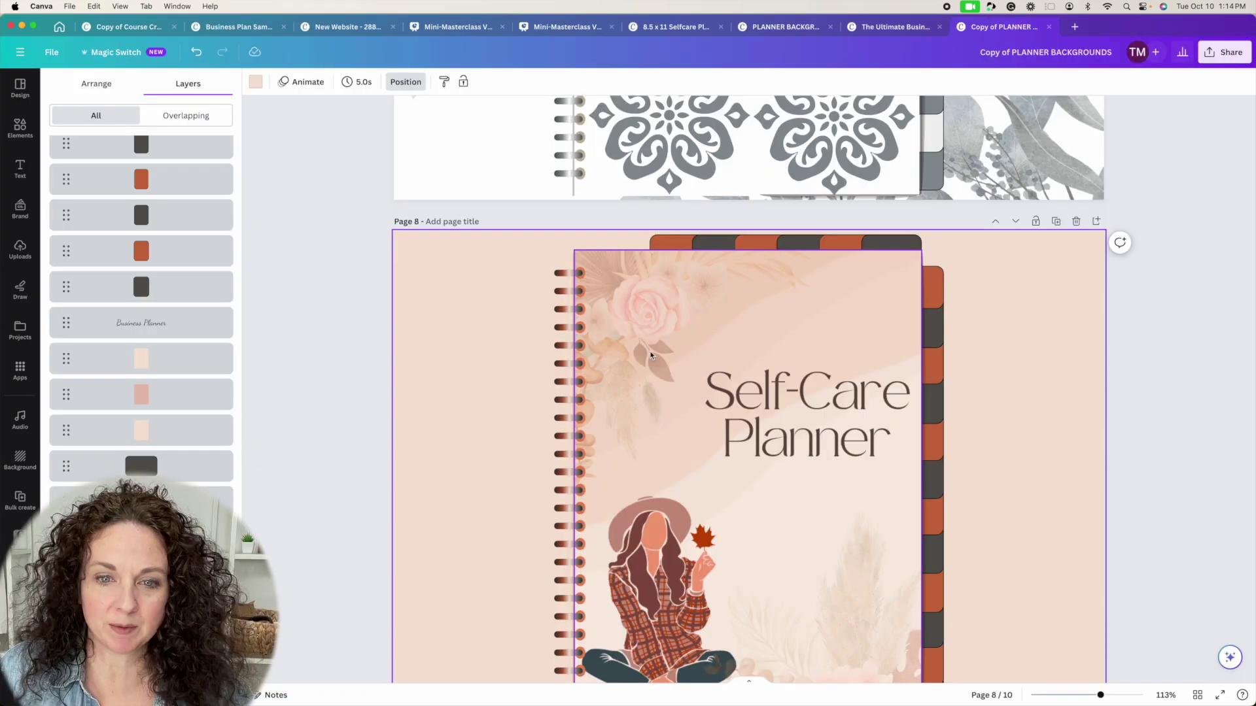
scroll(480, 435, down, 3)
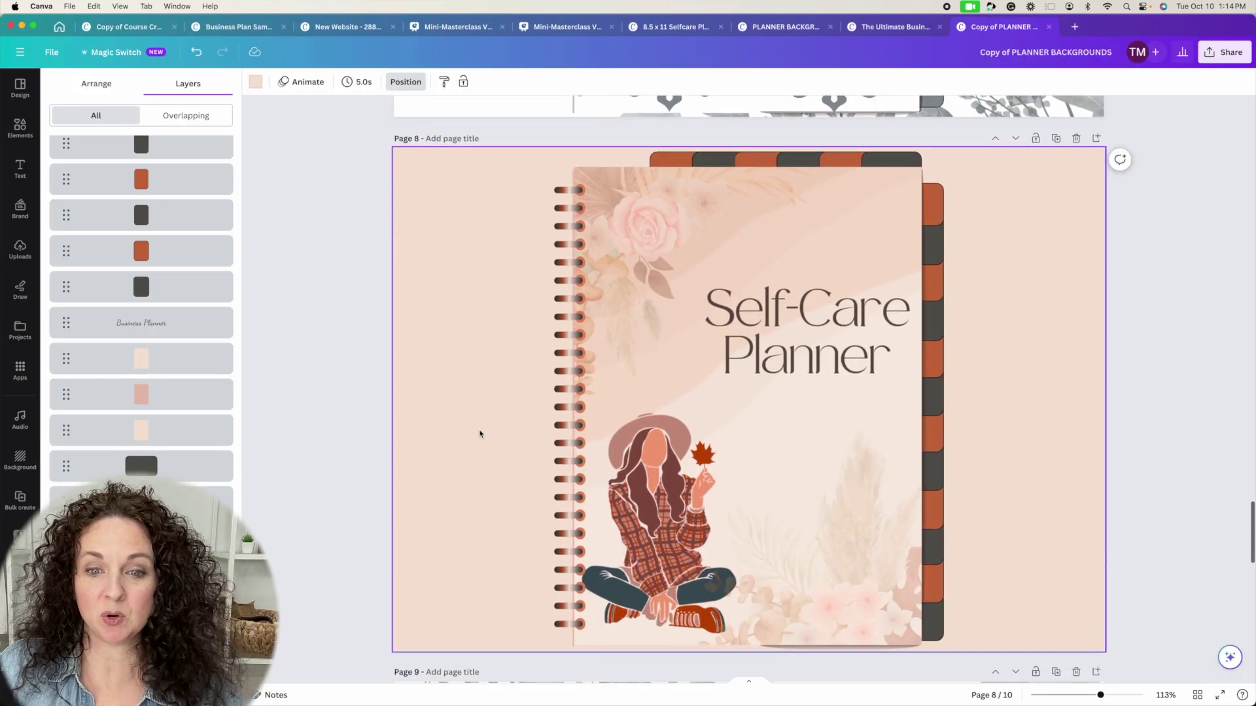
scroll(918, 349, down, 5)
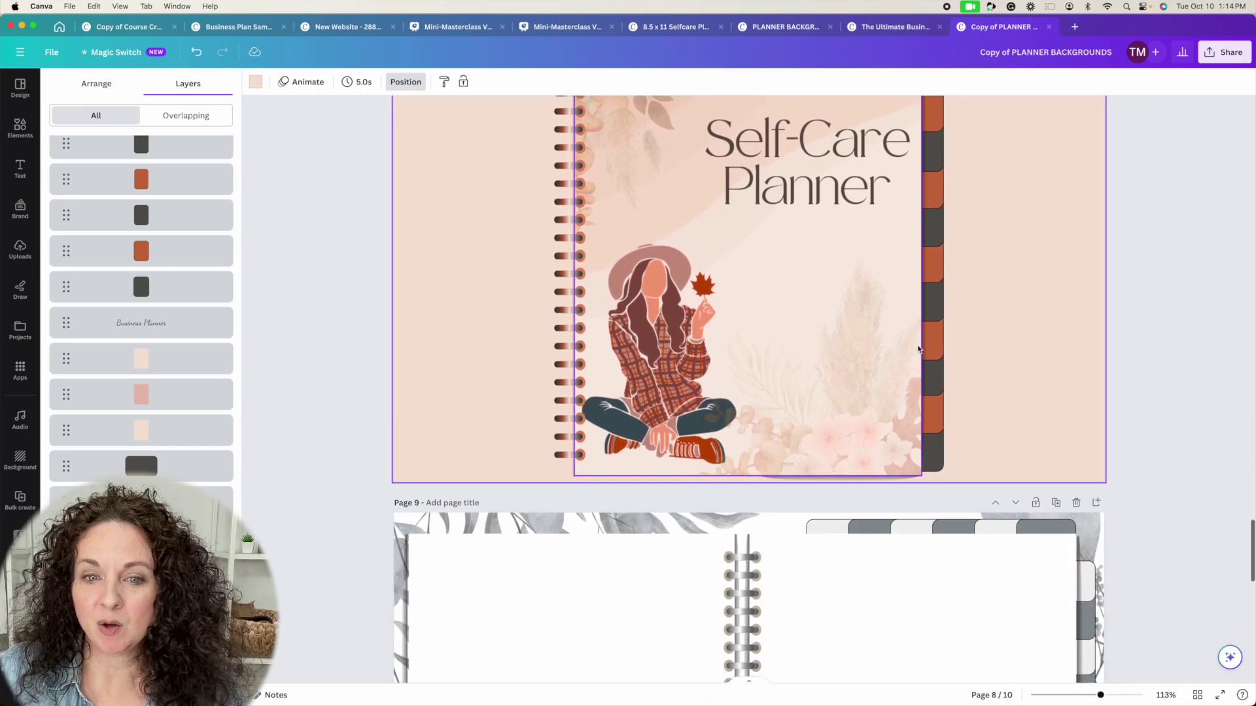
scroll(918, 349, up, 4)
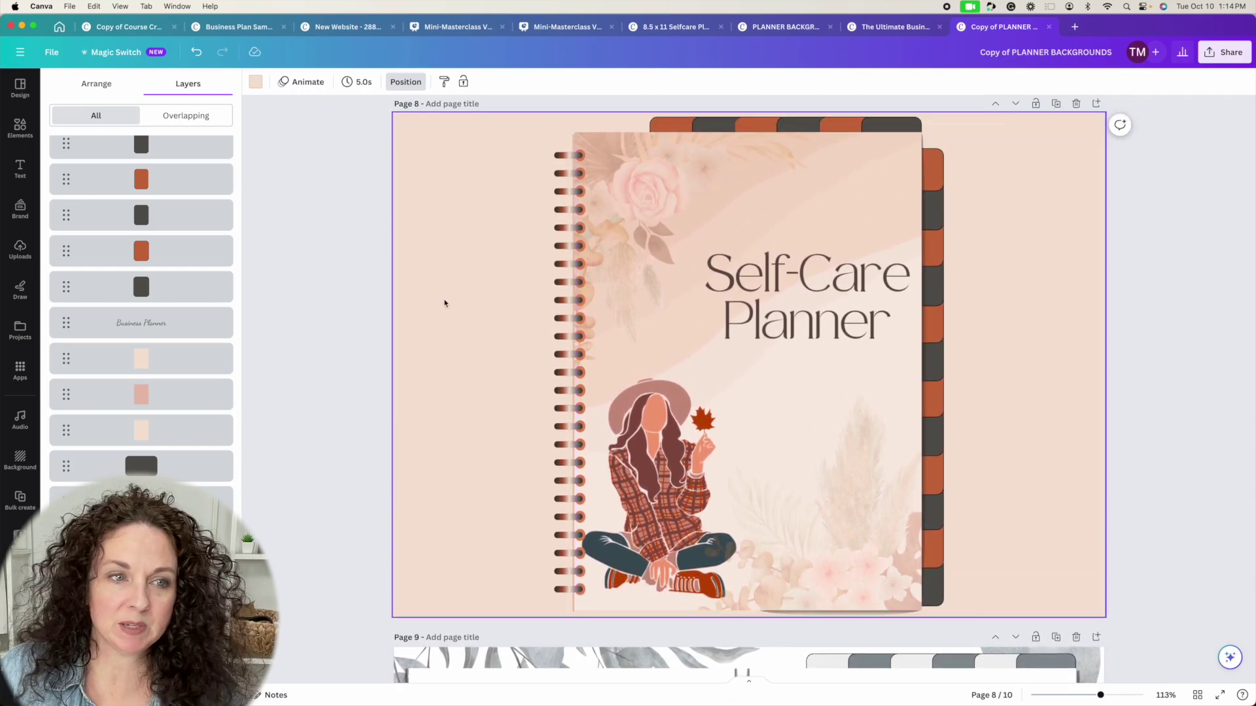
Try the orange roses photo from the Flowers background collection as the page 8 background.
click(20, 129)
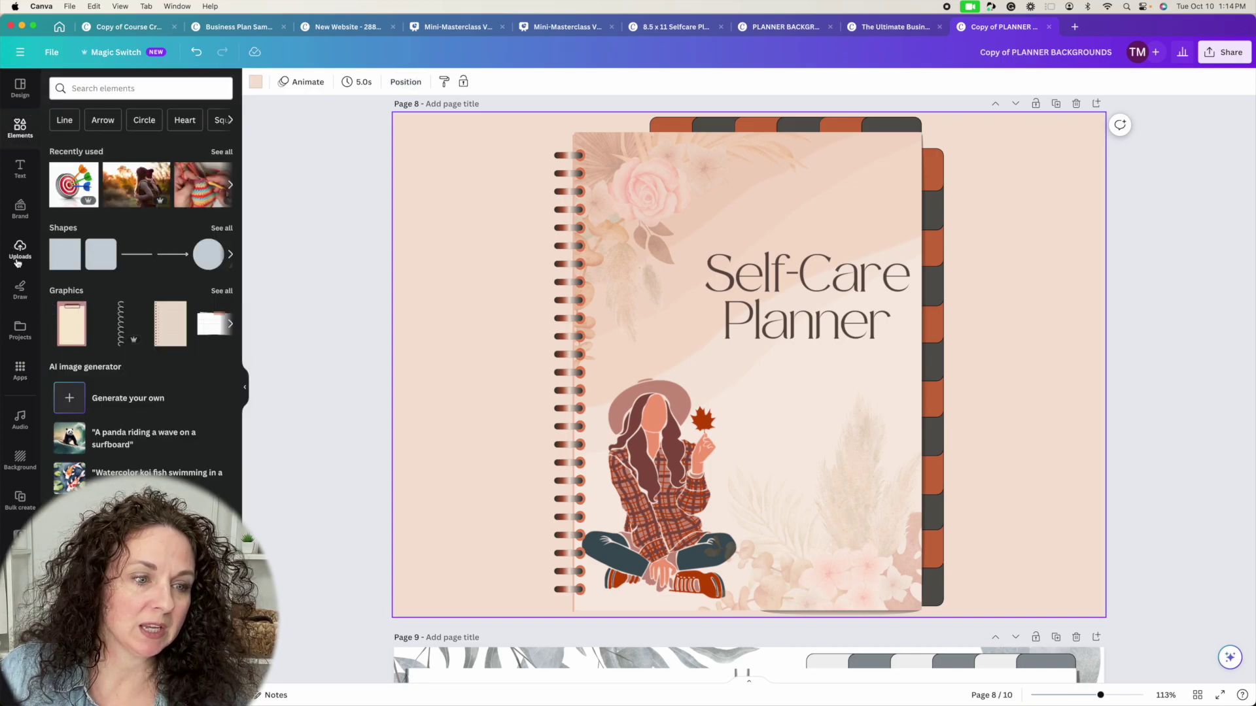
click(21, 457)
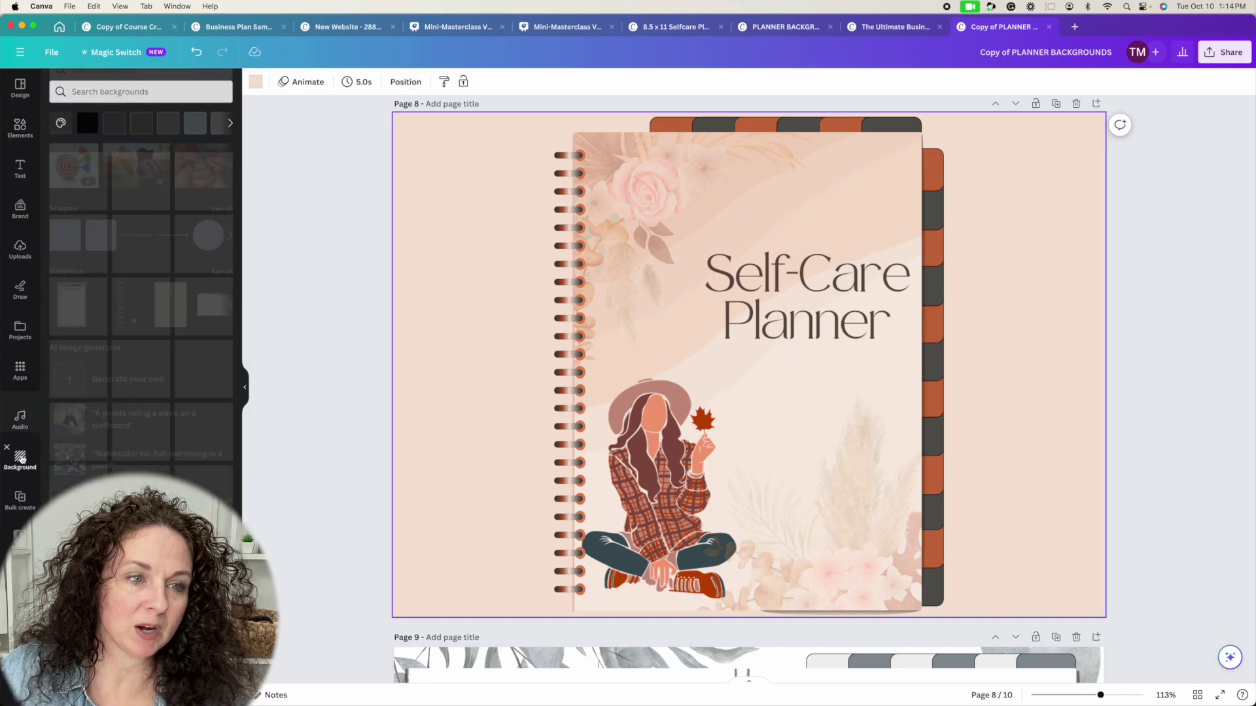
click(118, 89)
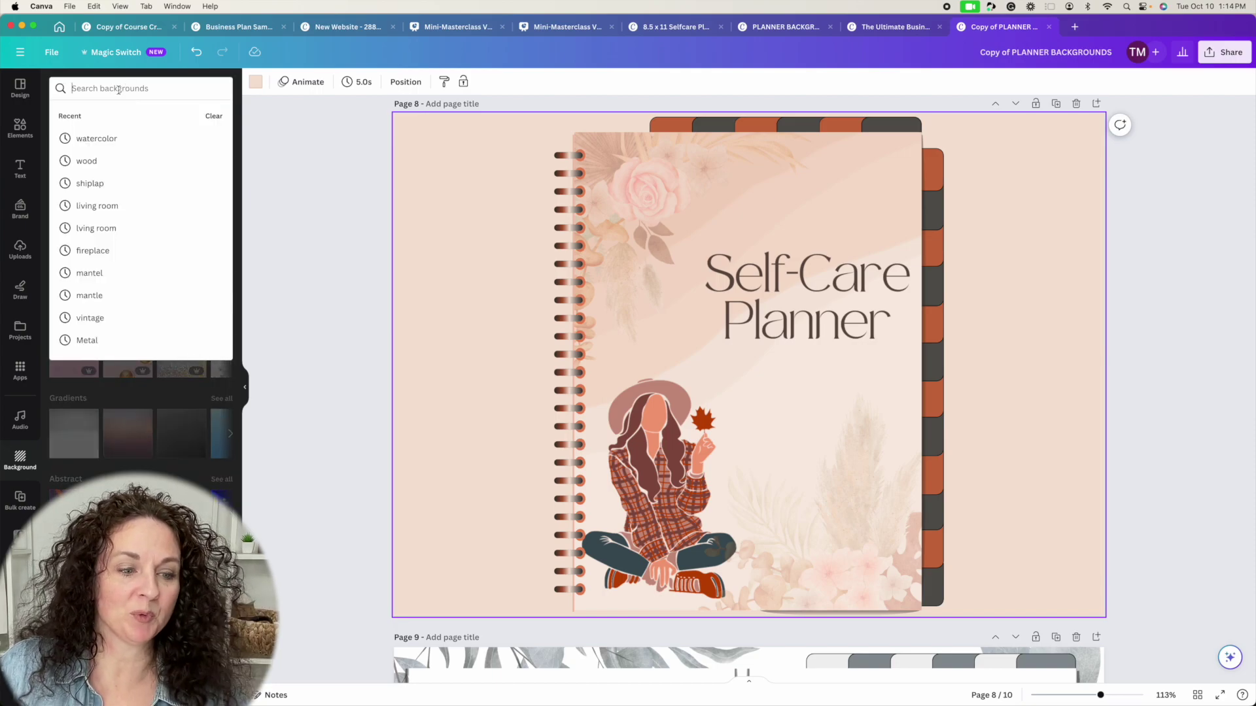
click(184, 393)
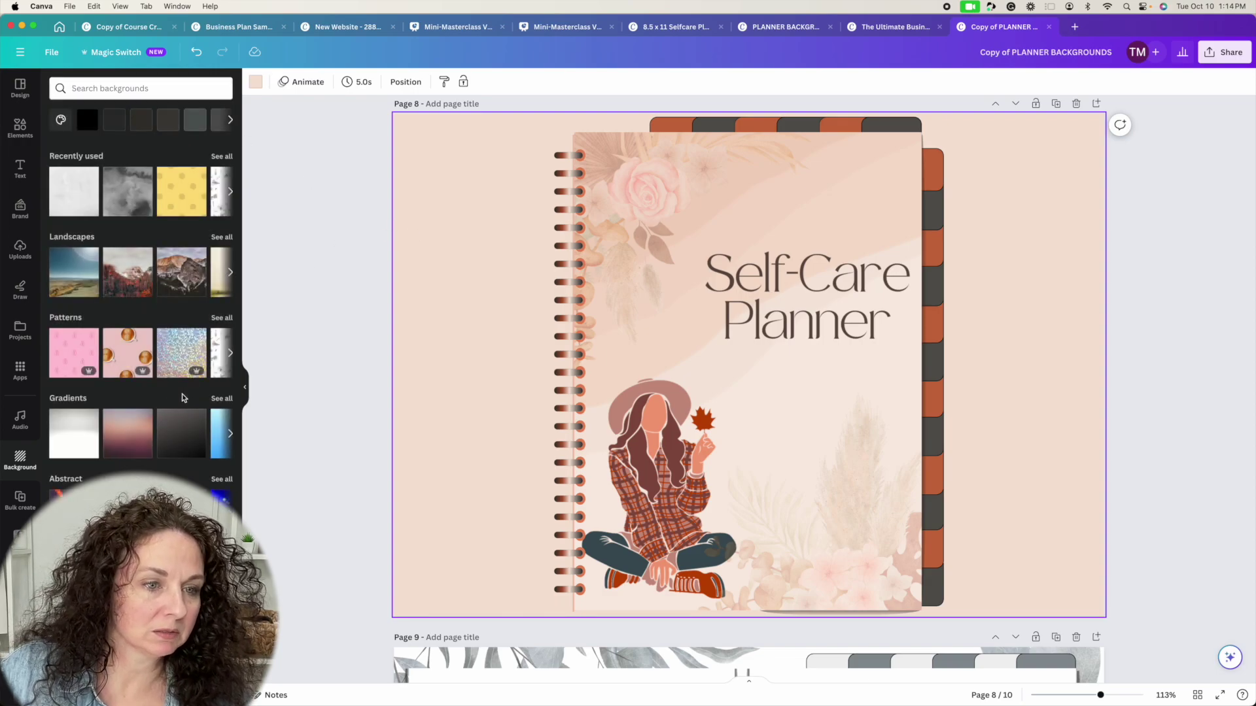
scroll(183, 396, down, 1)
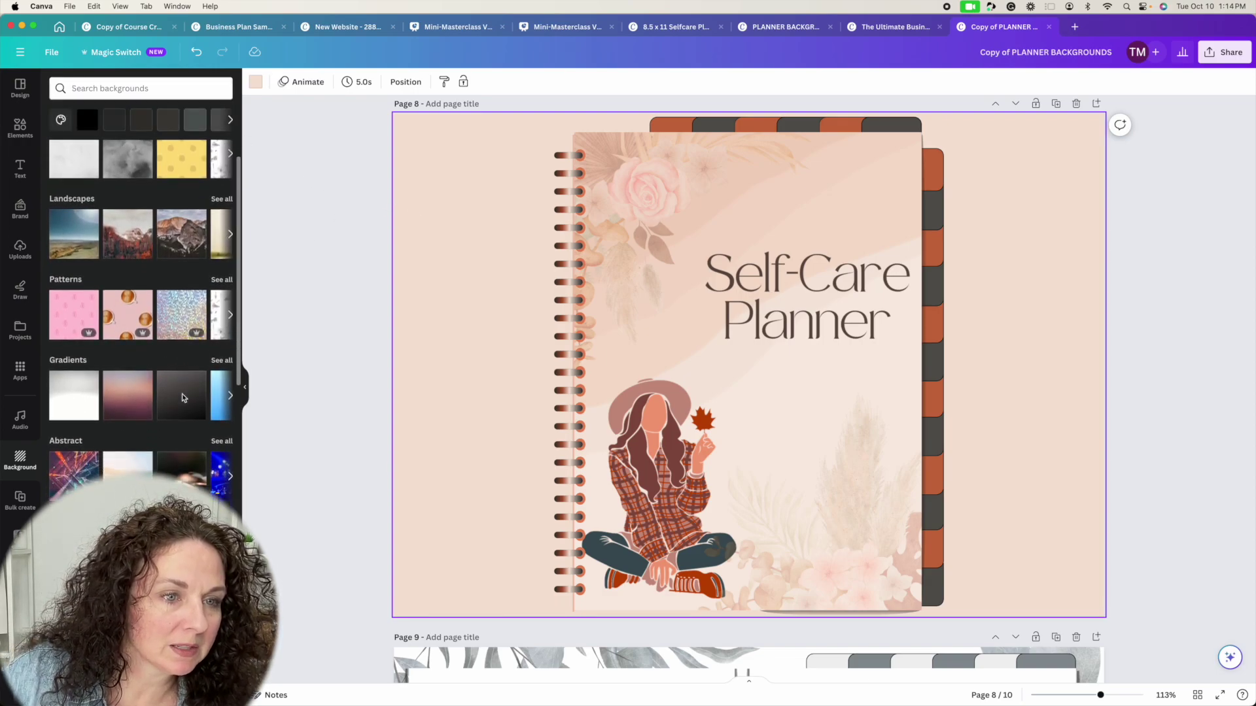
scroll(183, 396, down, 5)
scroll(188, 481, down, 2)
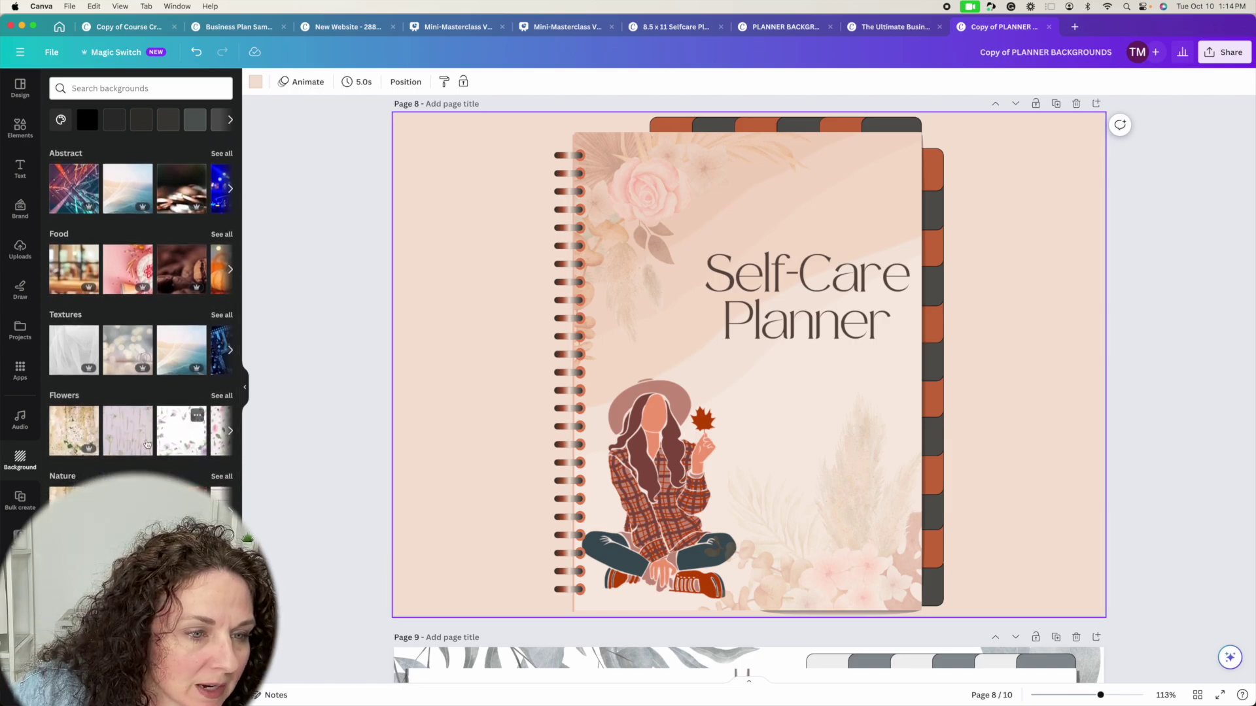
click(217, 397)
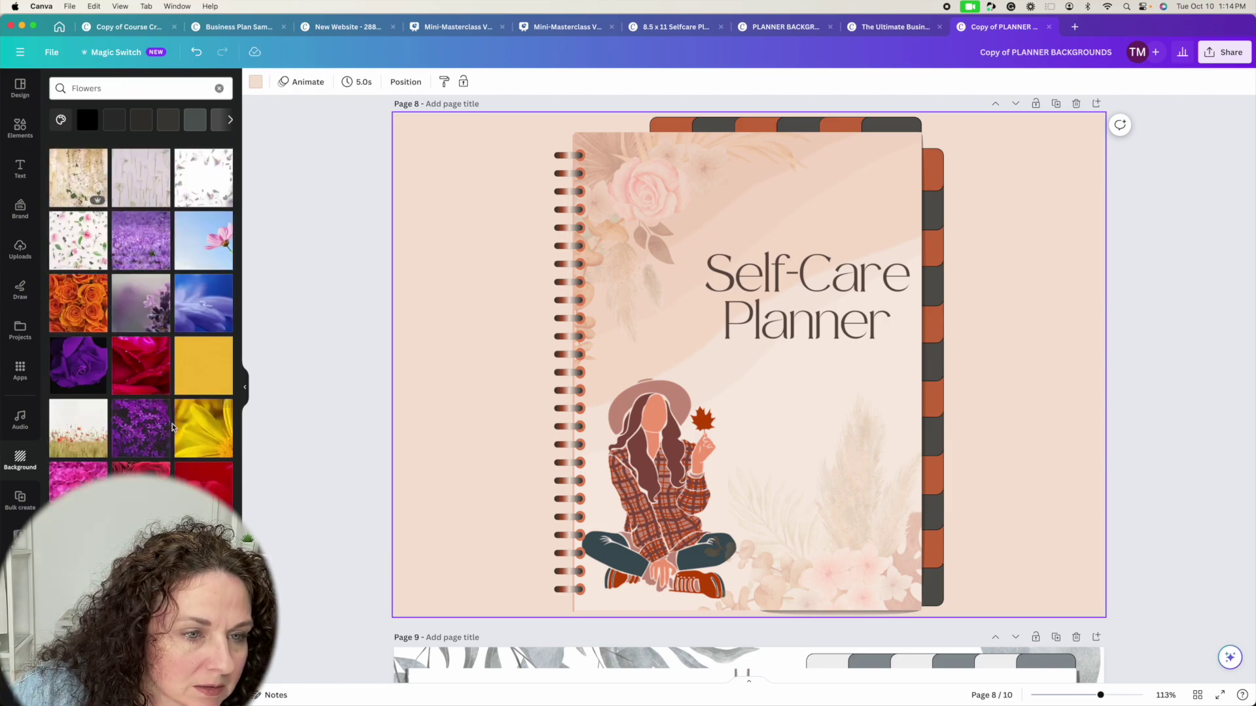
scroll(157, 392, down, 2)
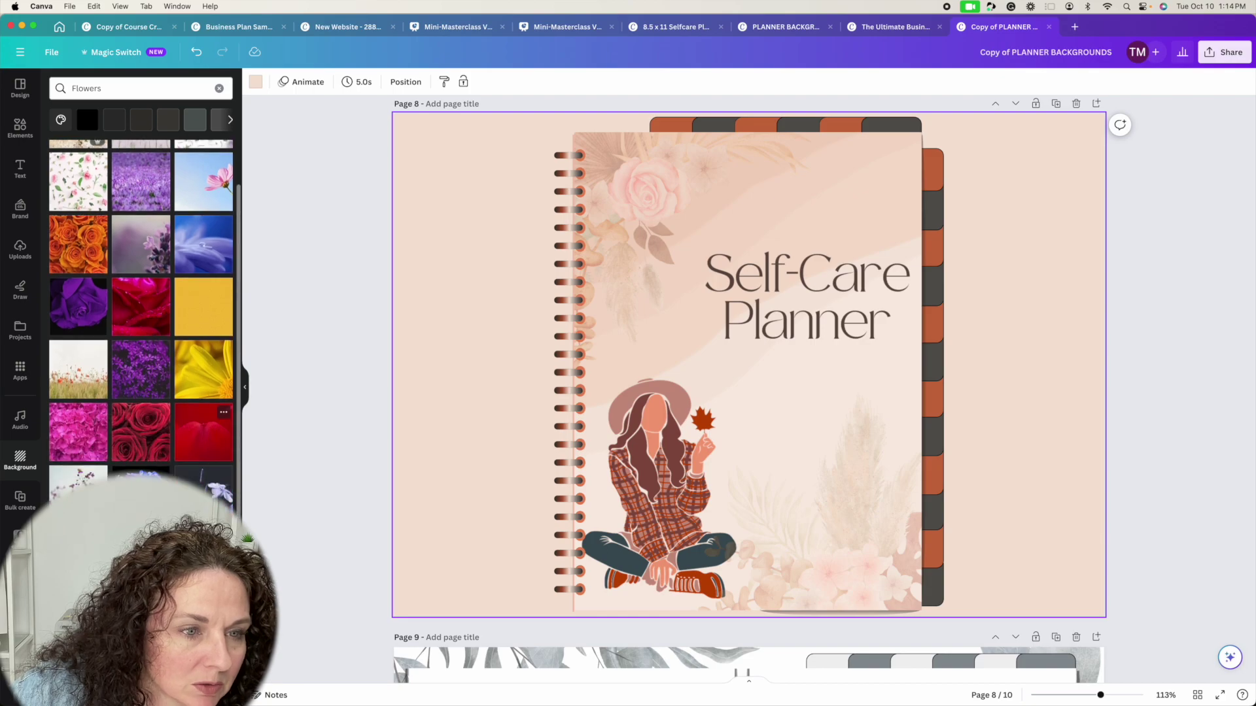
click(79, 237)
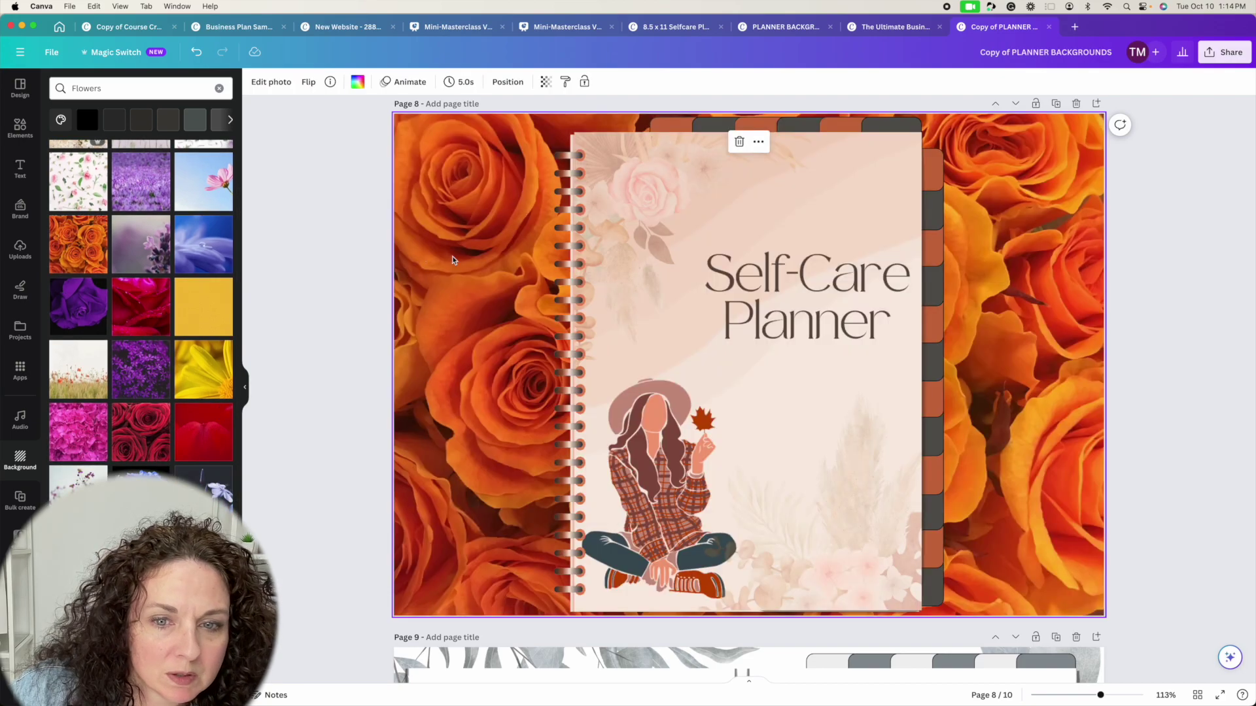
Set the orange roses background's transparency to 16.
right_click(446, 376)
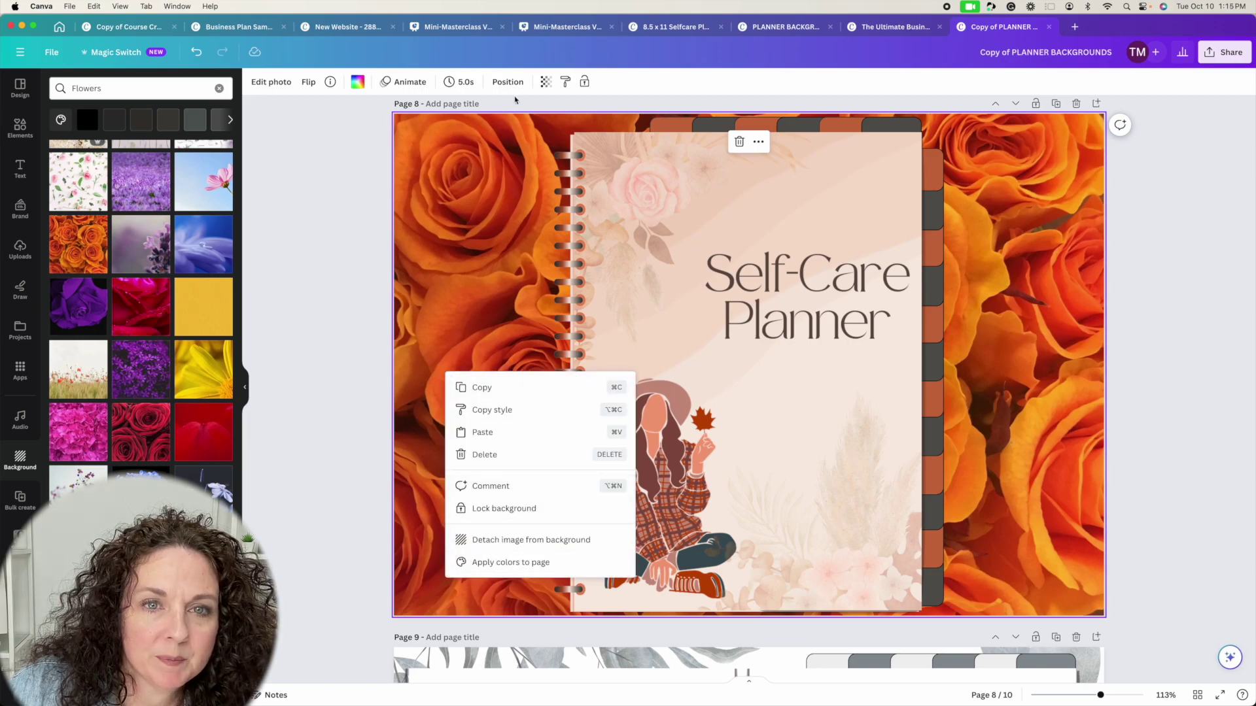
click(545, 82)
drag(546, 124, 456, 128)
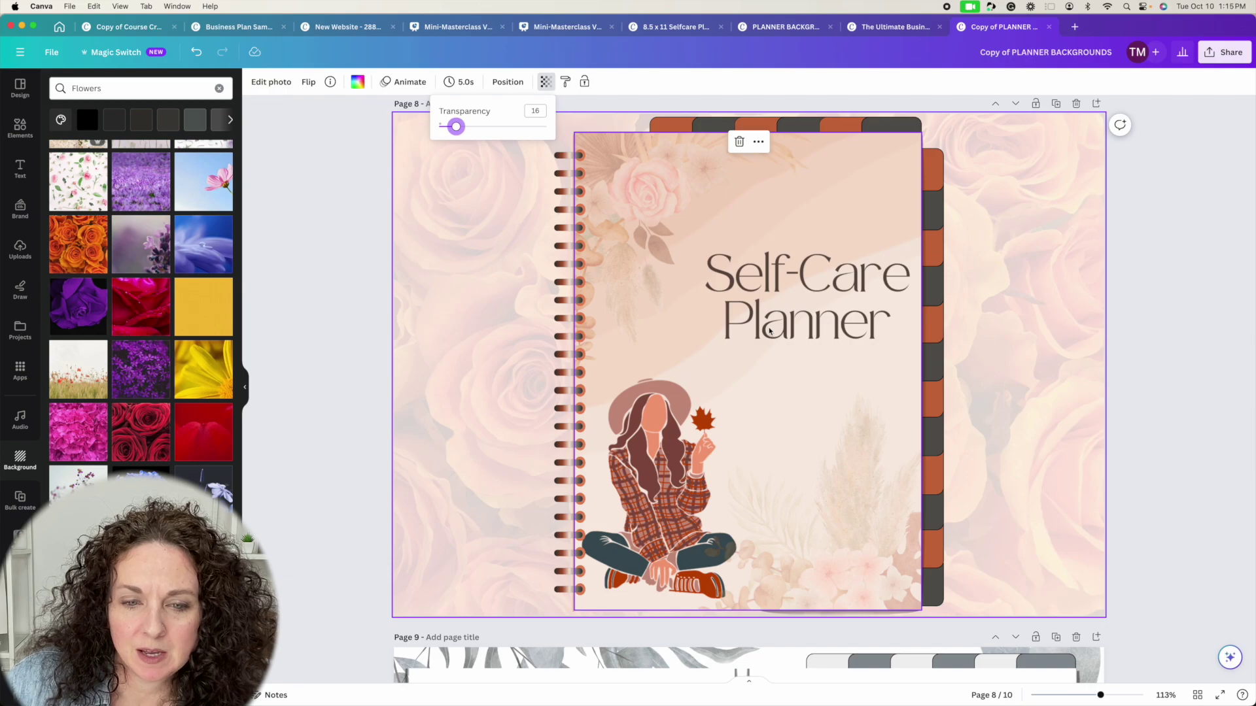
Try the Vintage Fade filter and a grayscale Mono filter on the roses background.
click(710, 344)
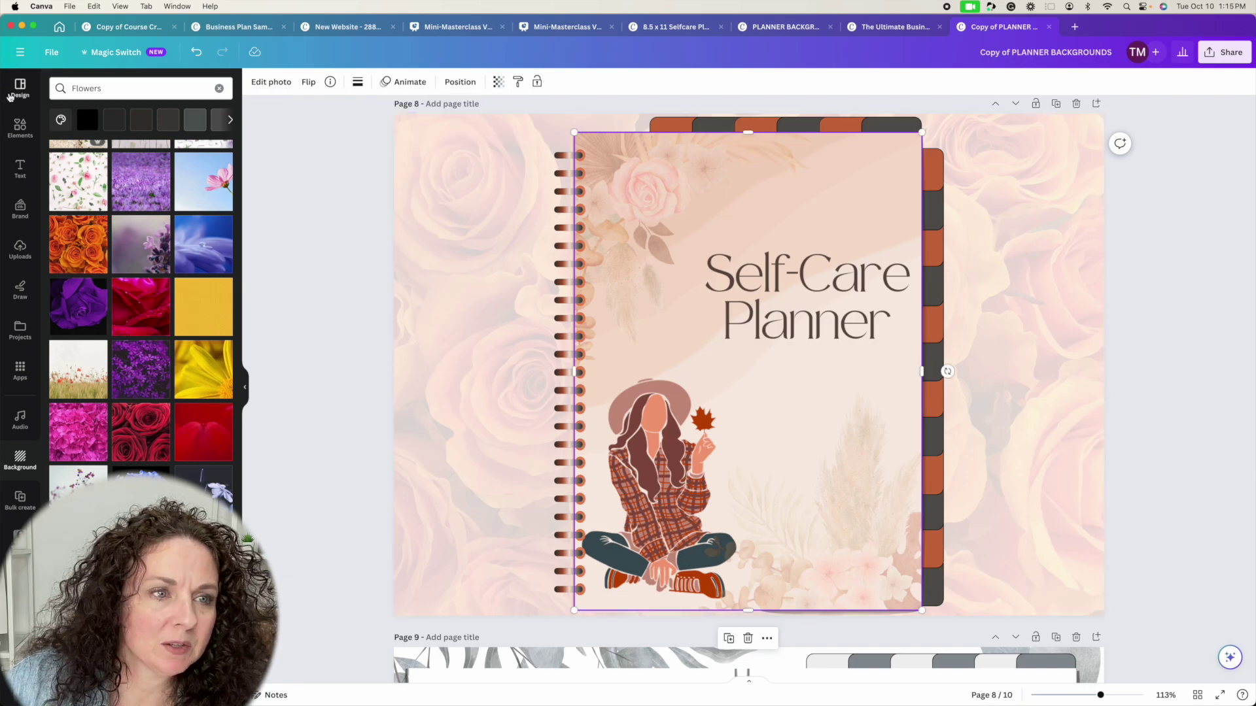
click(19, 128)
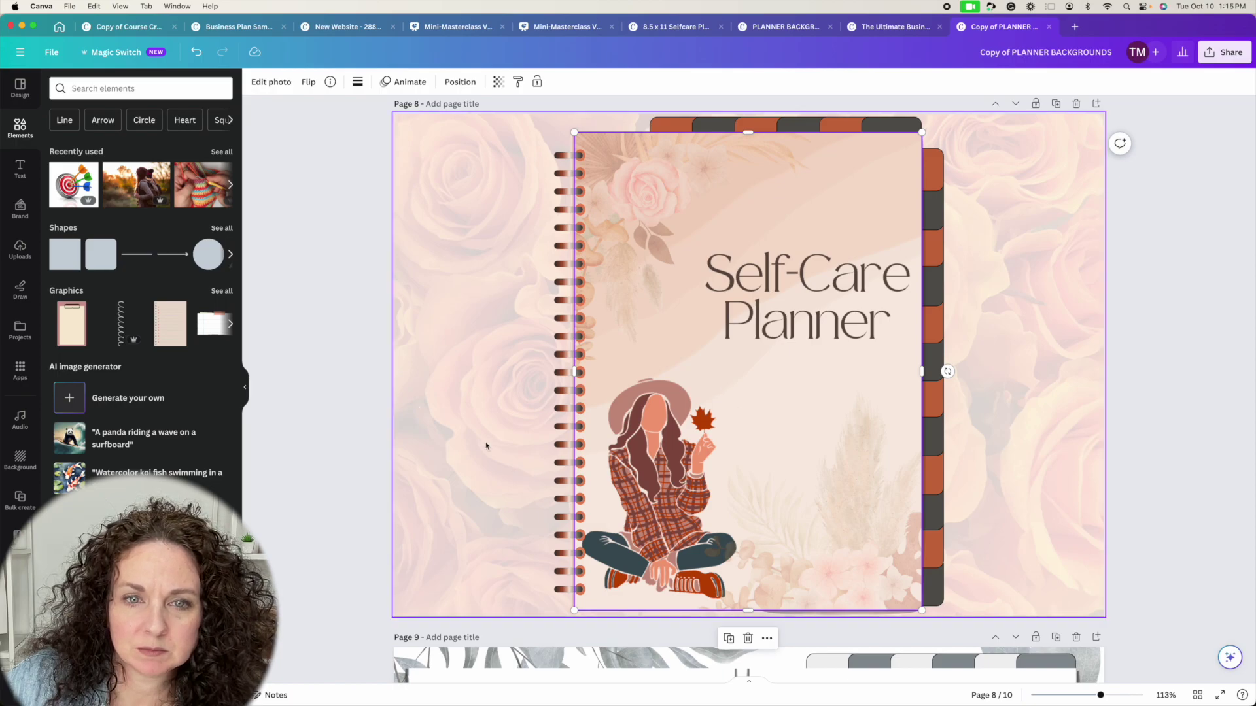
click(270, 82)
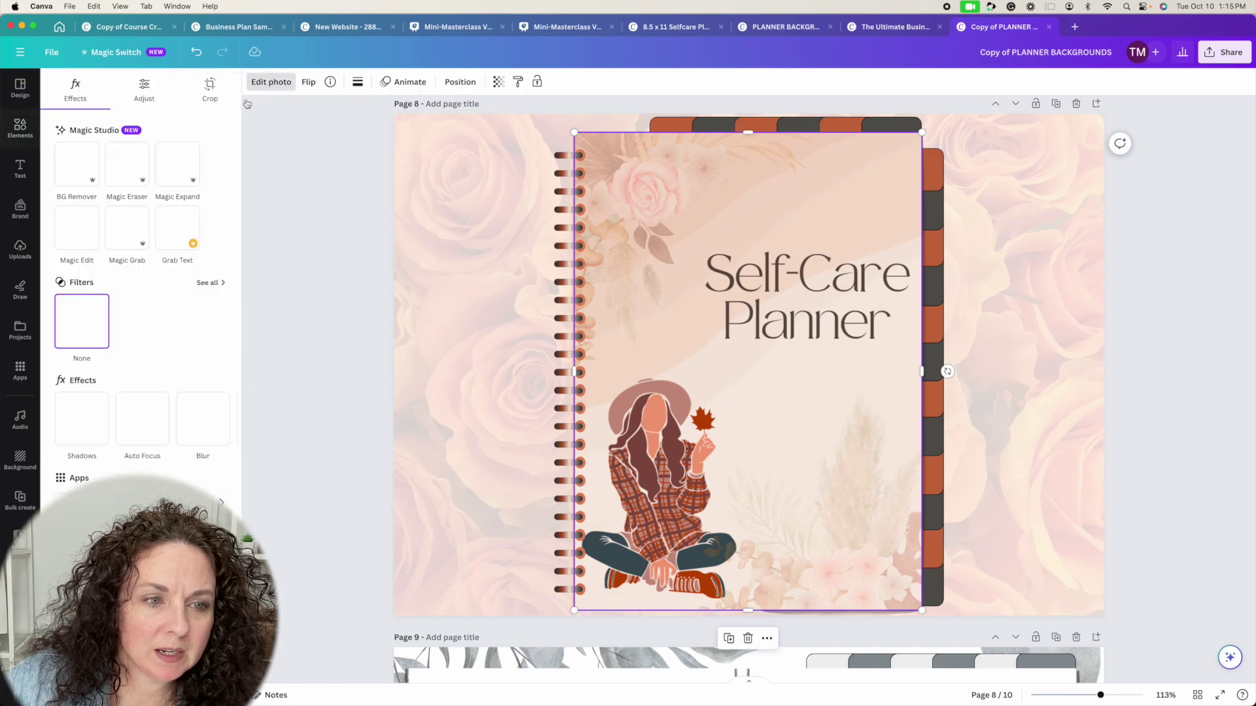
click(468, 314)
click(203, 302)
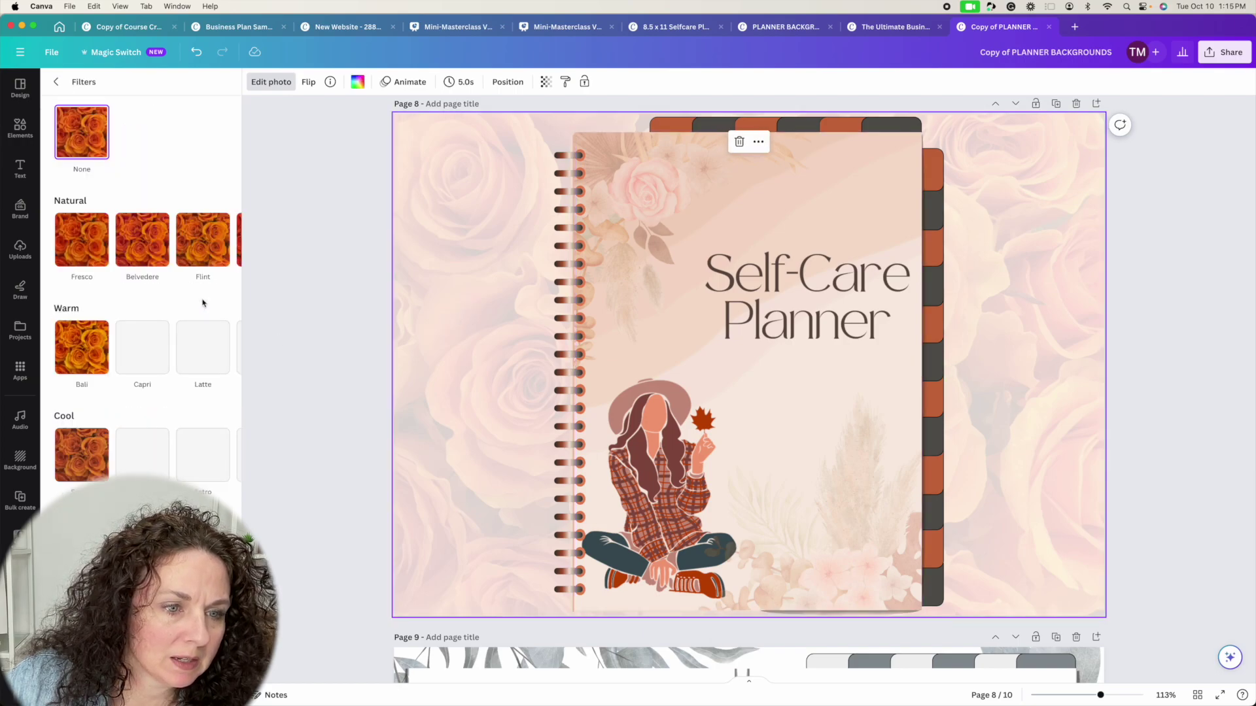
scroll(166, 447, down, 3)
scroll(166, 446, down, 2)
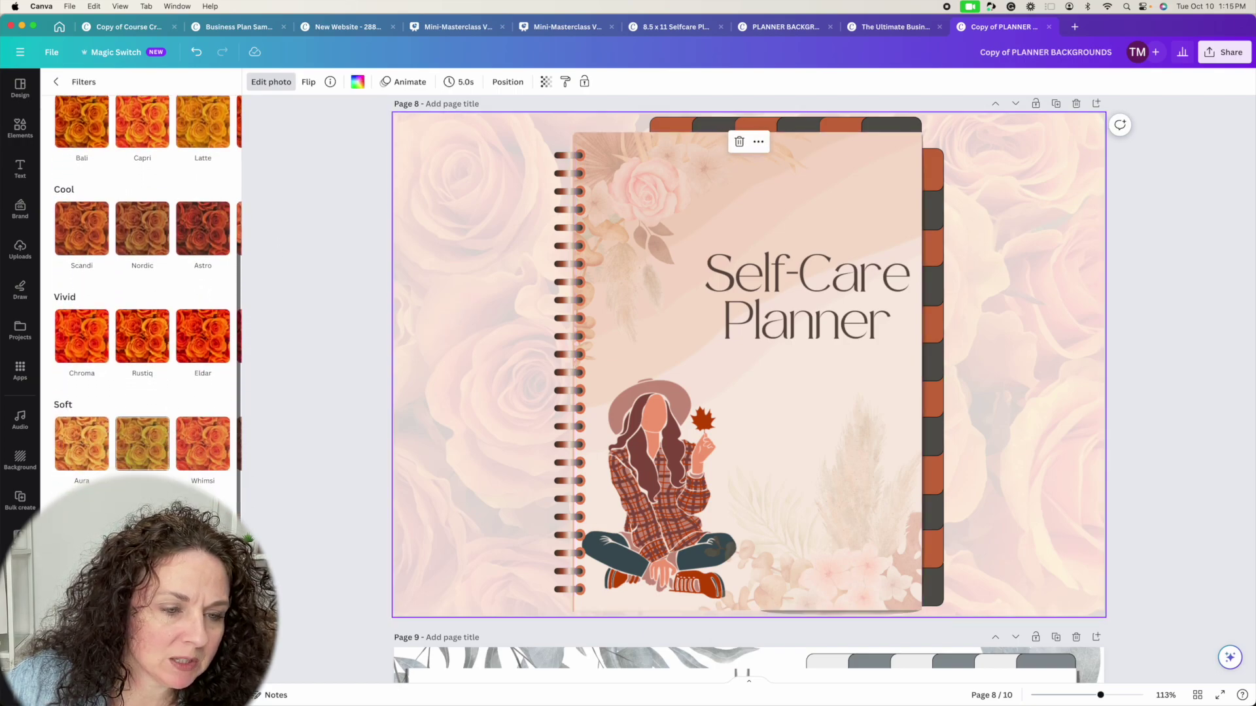
click(157, 444)
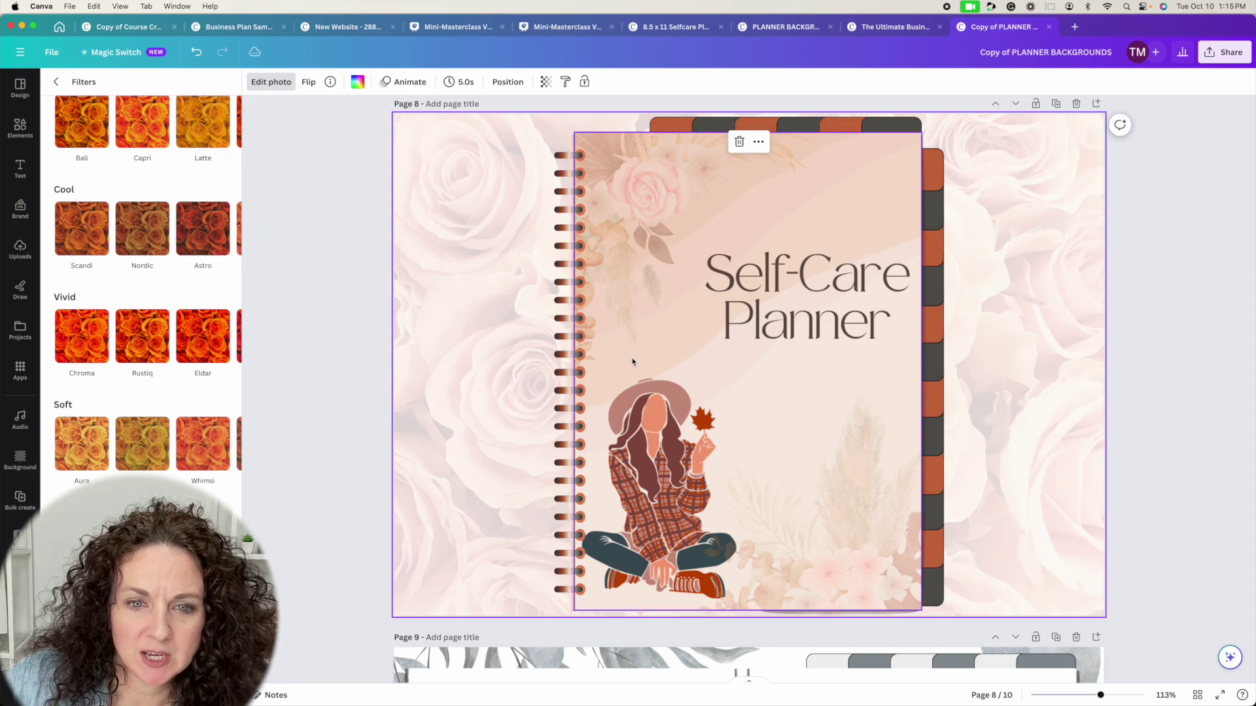
scroll(144, 282, down, 3)
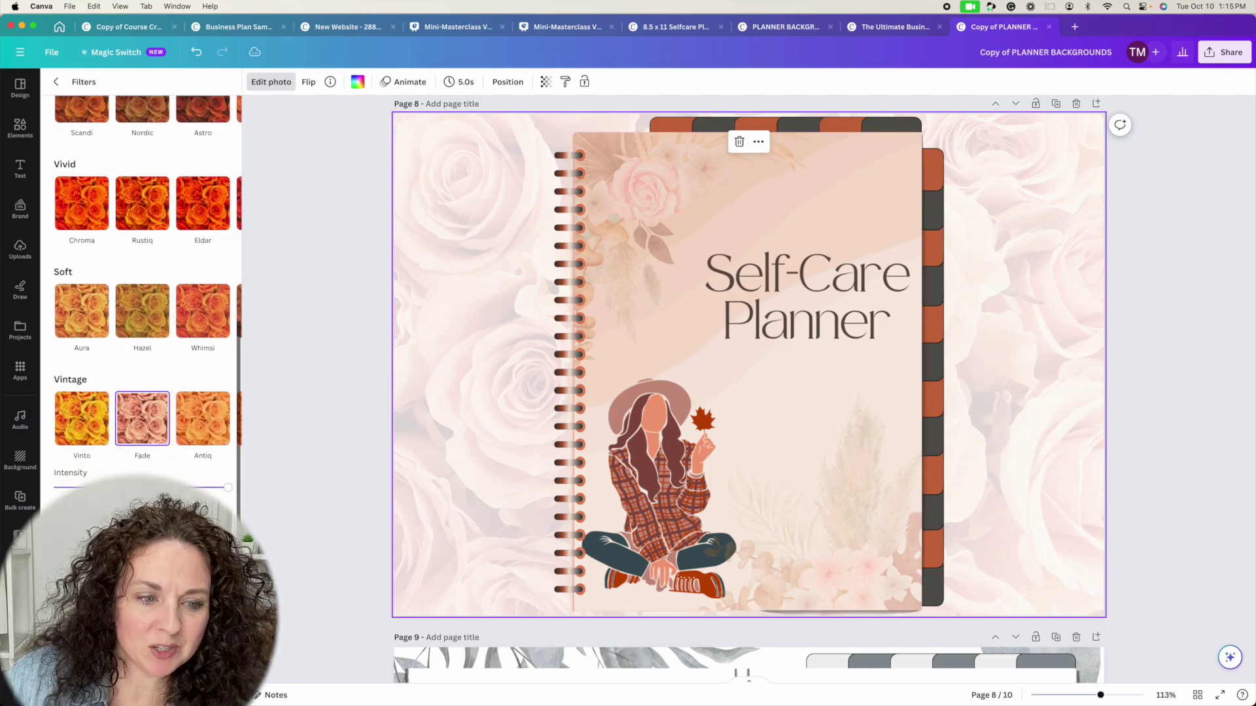
click(142, 418)
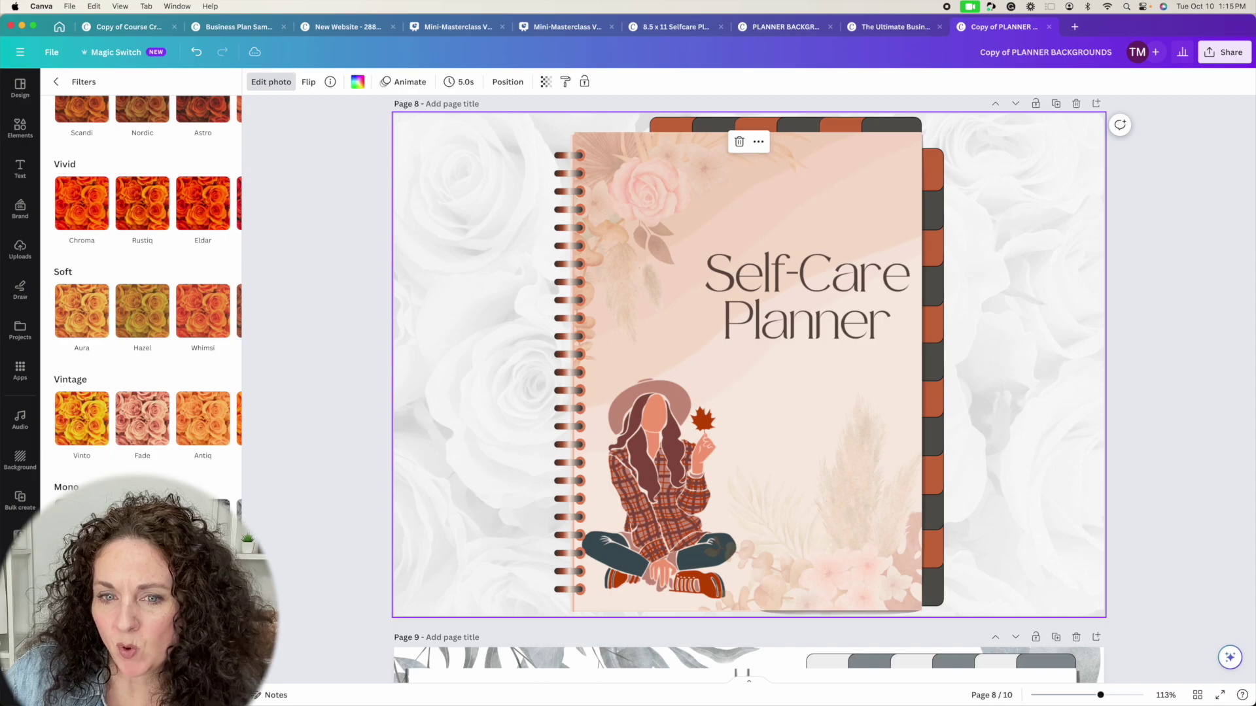
scroll(222, 418, up, 5)
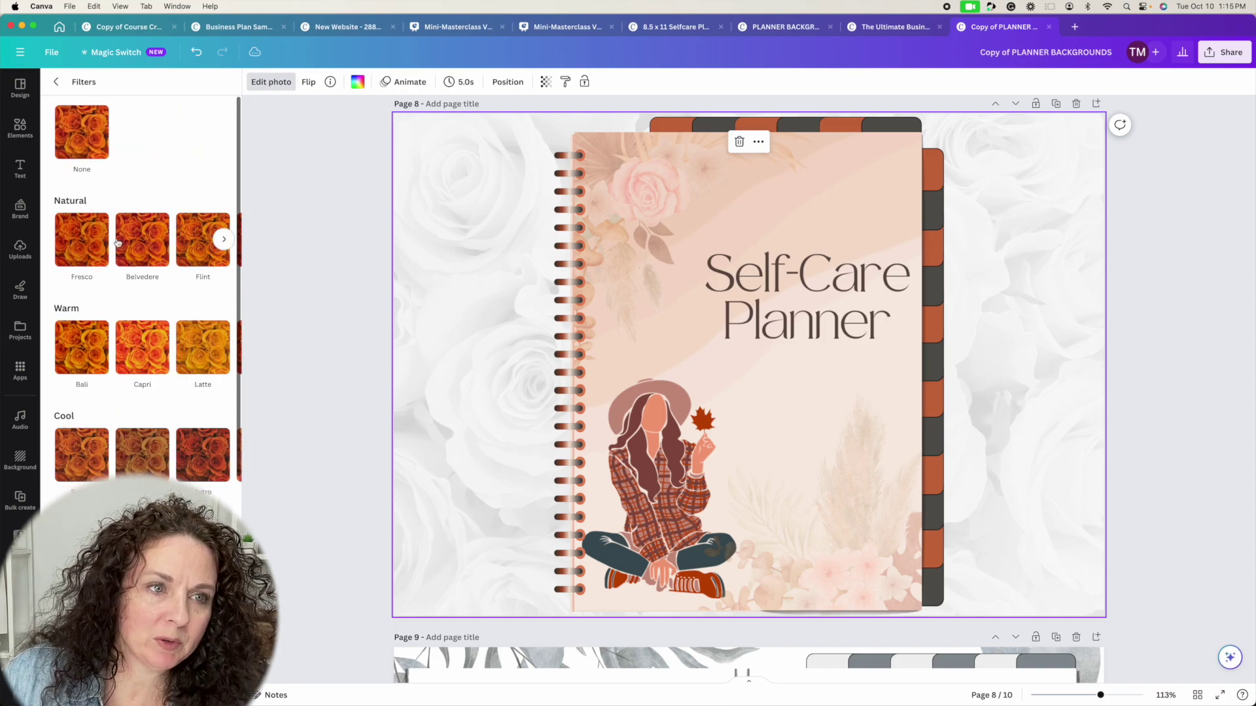
Undo the photo filters, the transparency change and the roses background on page 8.
click(196, 52)
click(197, 52)
click(196, 51)
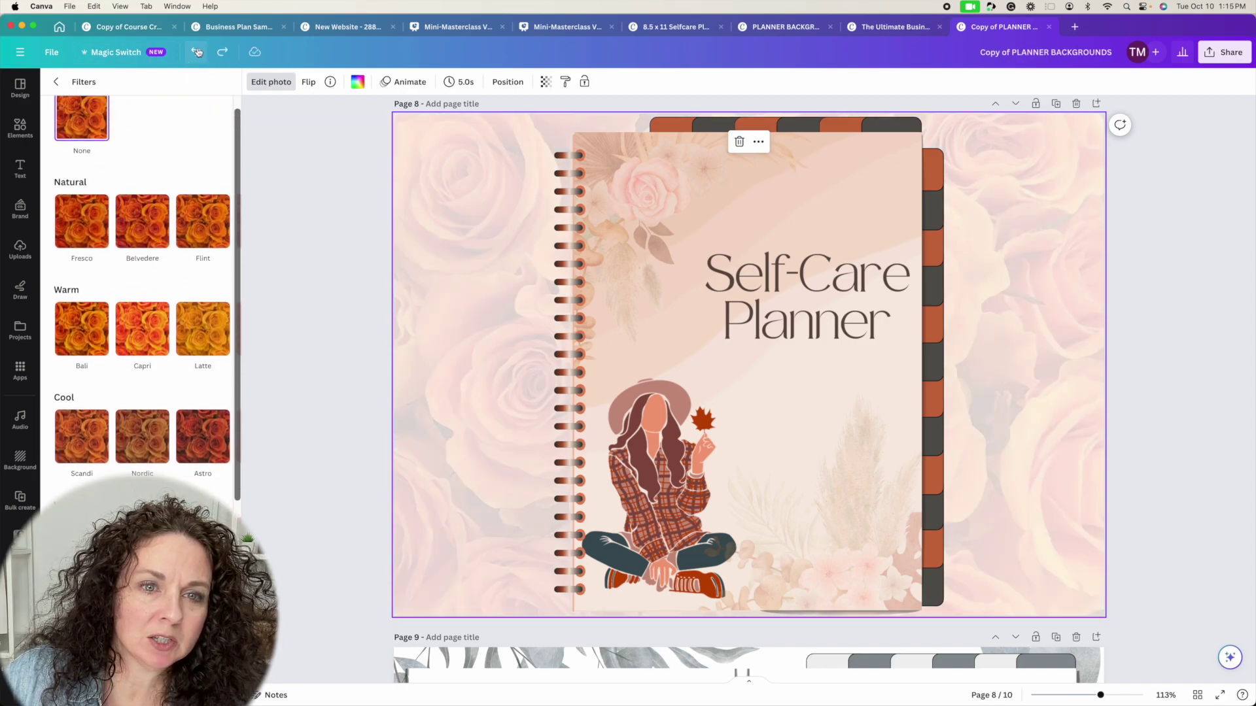
click(197, 52)
click(196, 52)
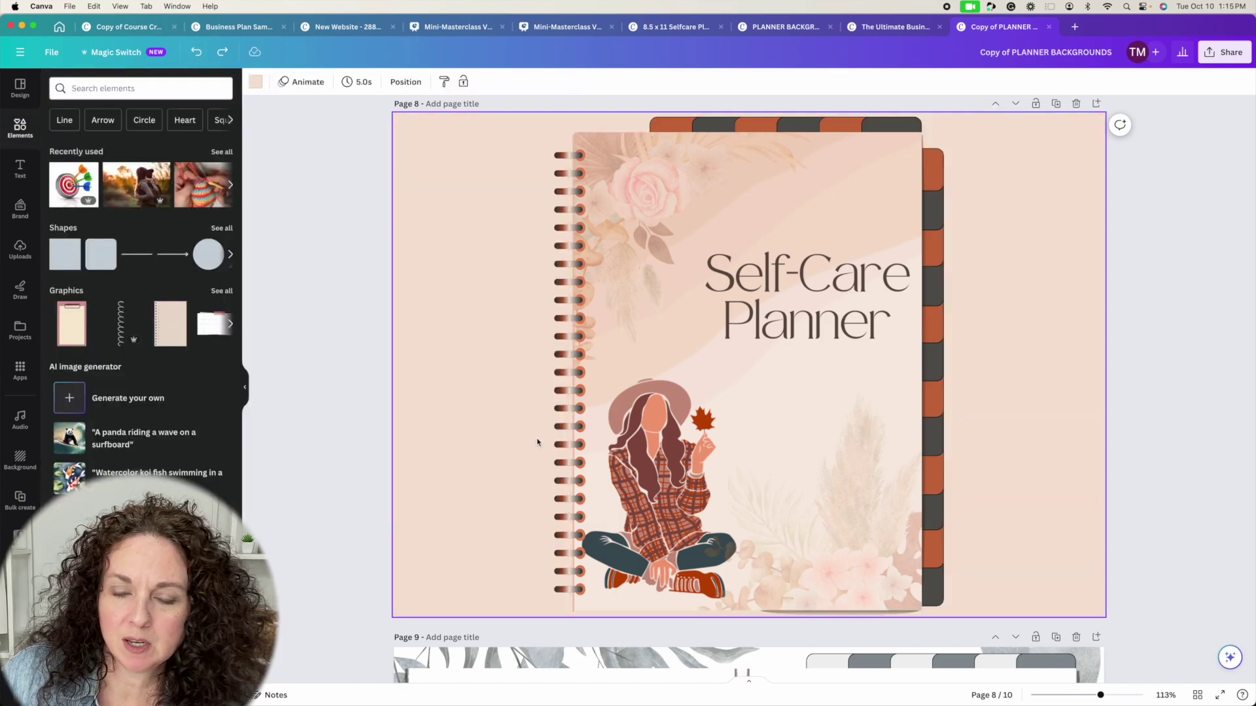
scroll(1089, 553, down, 5)
scroll(1089, 553, up, 3)
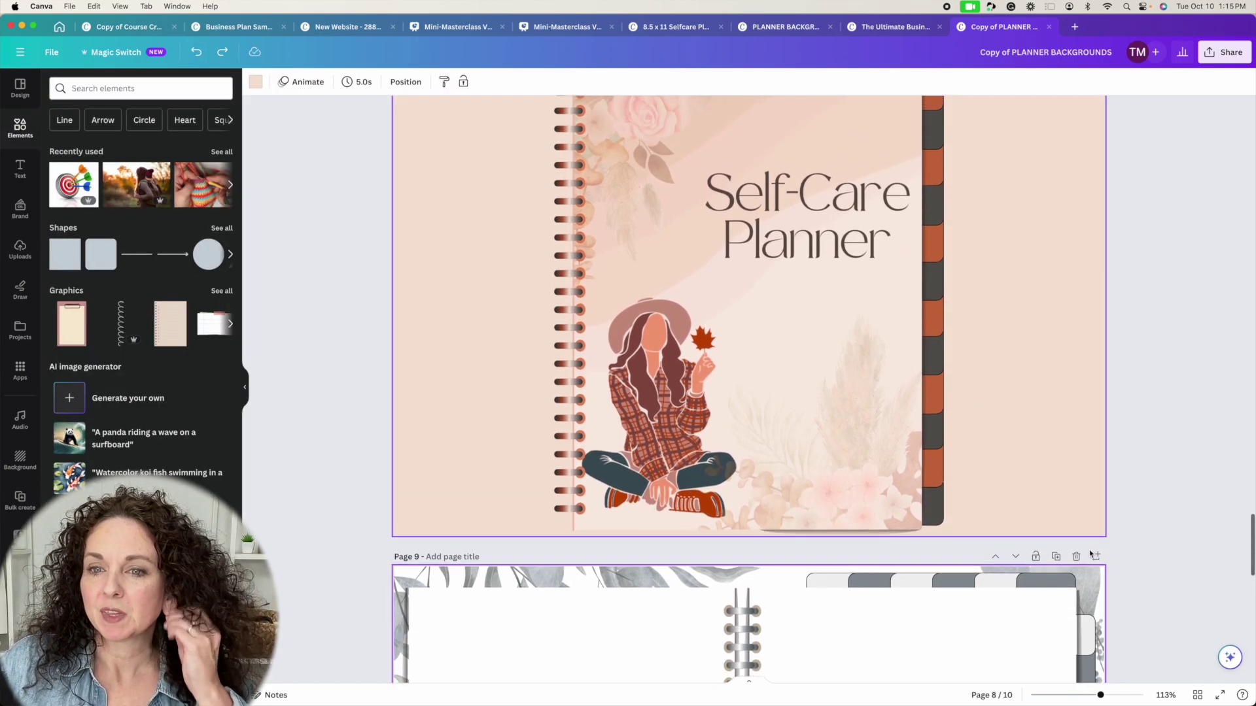
Delete the gray leaf images from page 9 and give the page the same peach background as the page 8 cover.
scroll(615, 358, up, 2)
scroll(615, 358, down, 5)
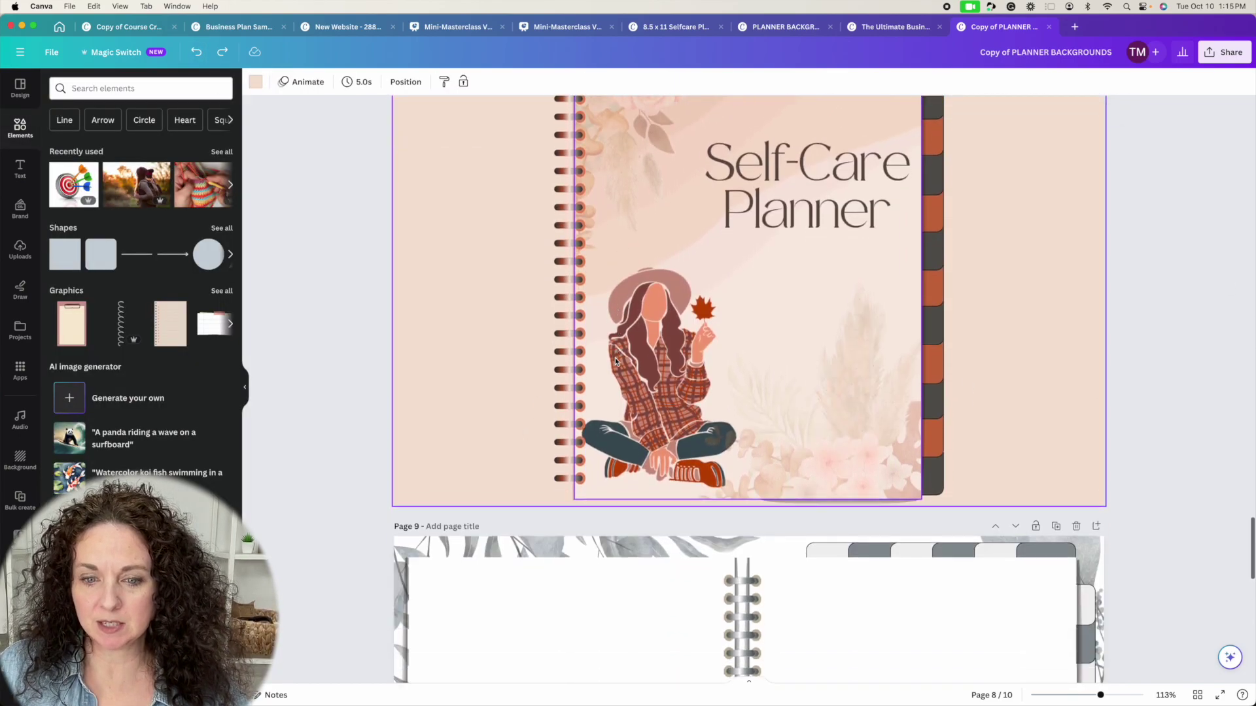
scroll(615, 359, up, 3)
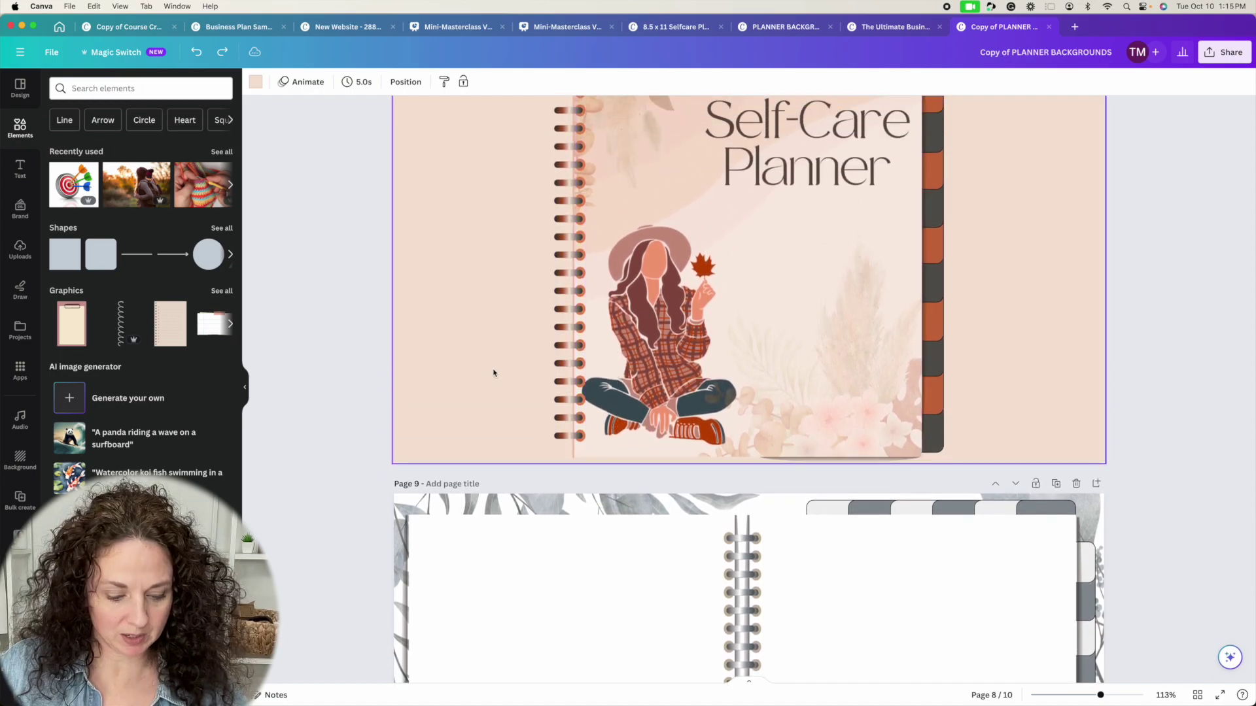
scroll(494, 373, down, 4)
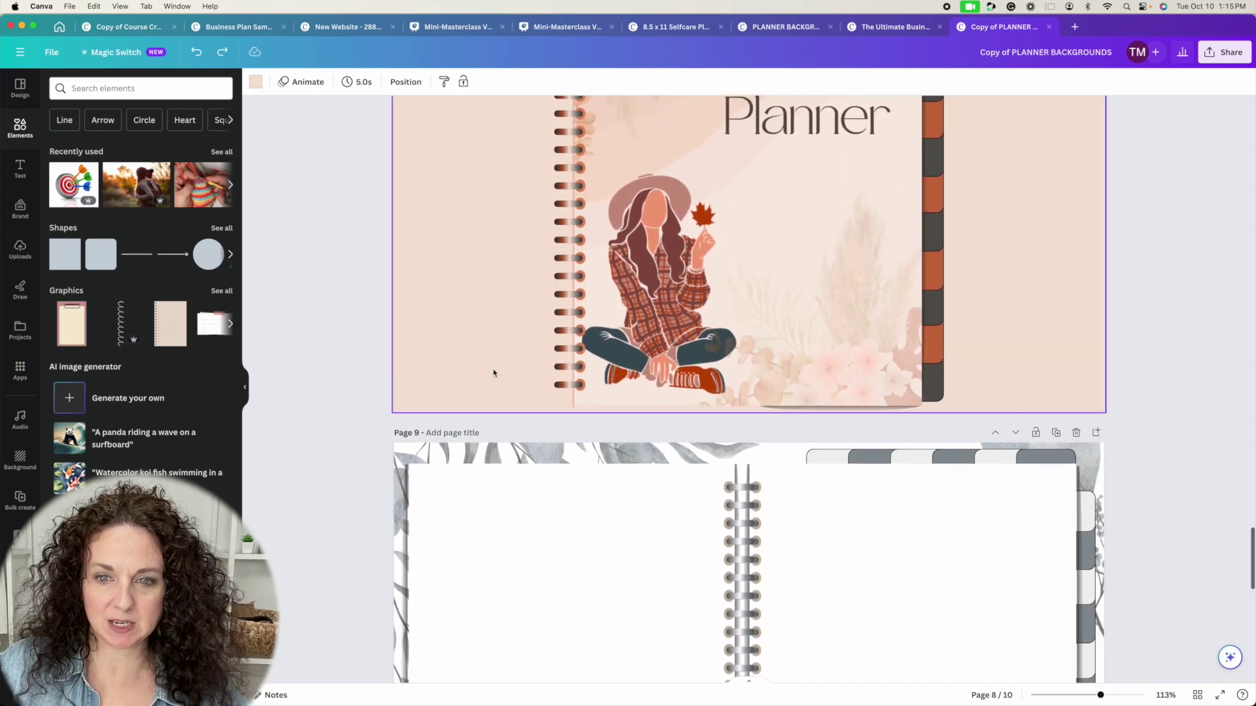
click(399, 393)
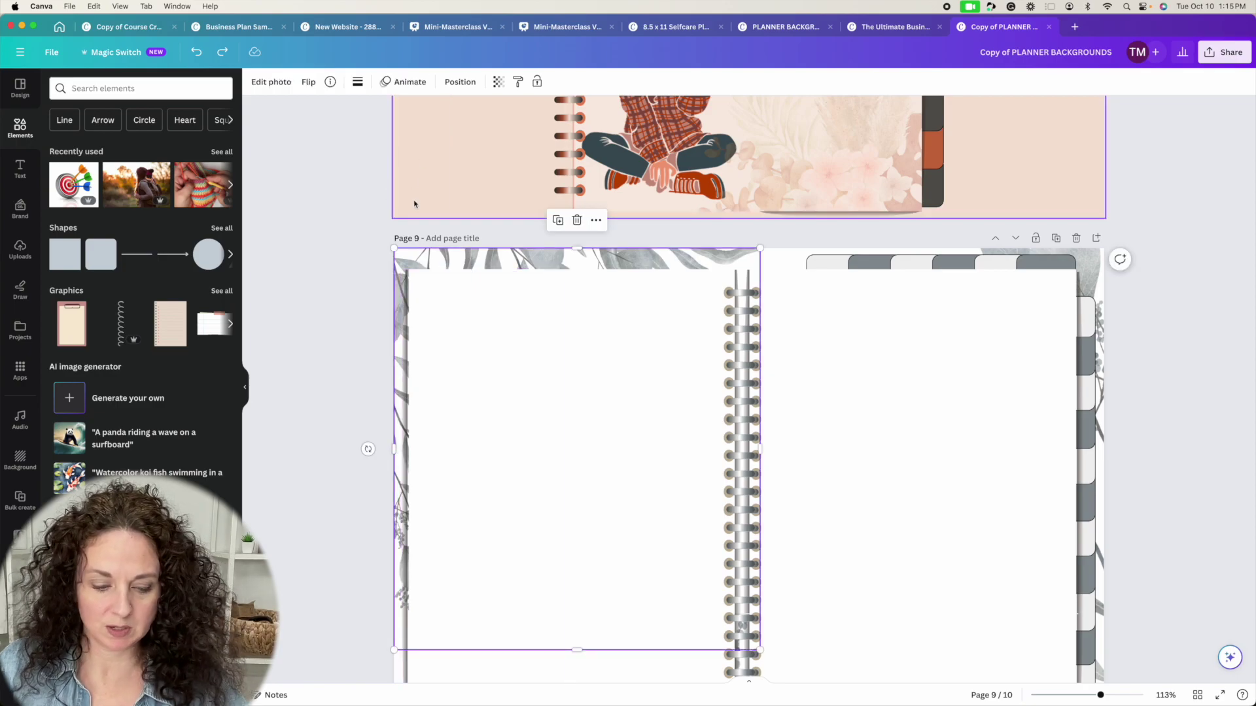
key(Delete)
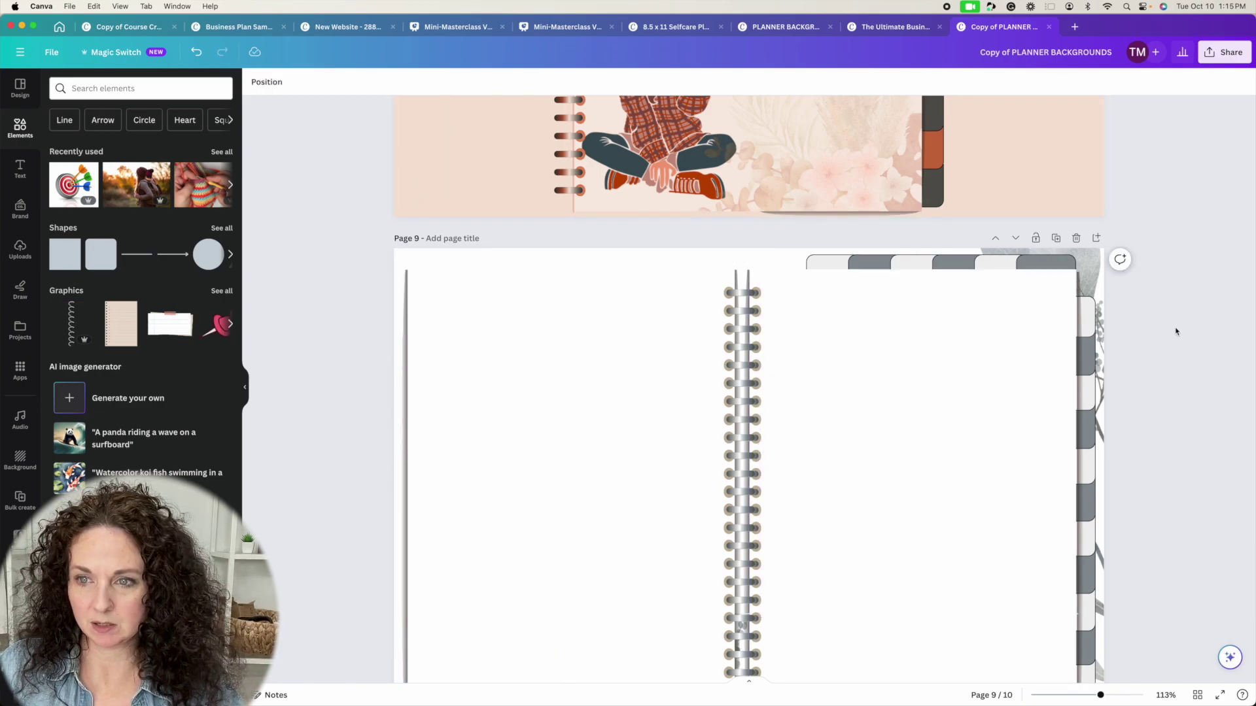
click(1090, 275)
key(Delete)
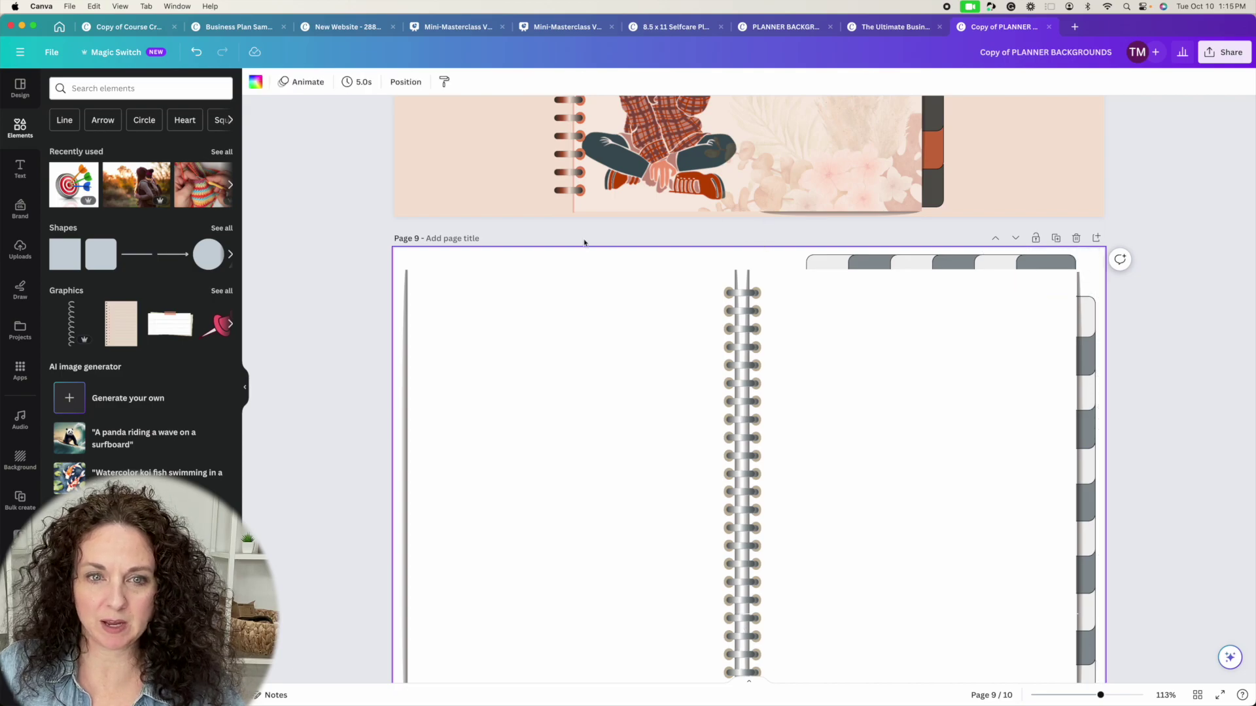
click(511, 256)
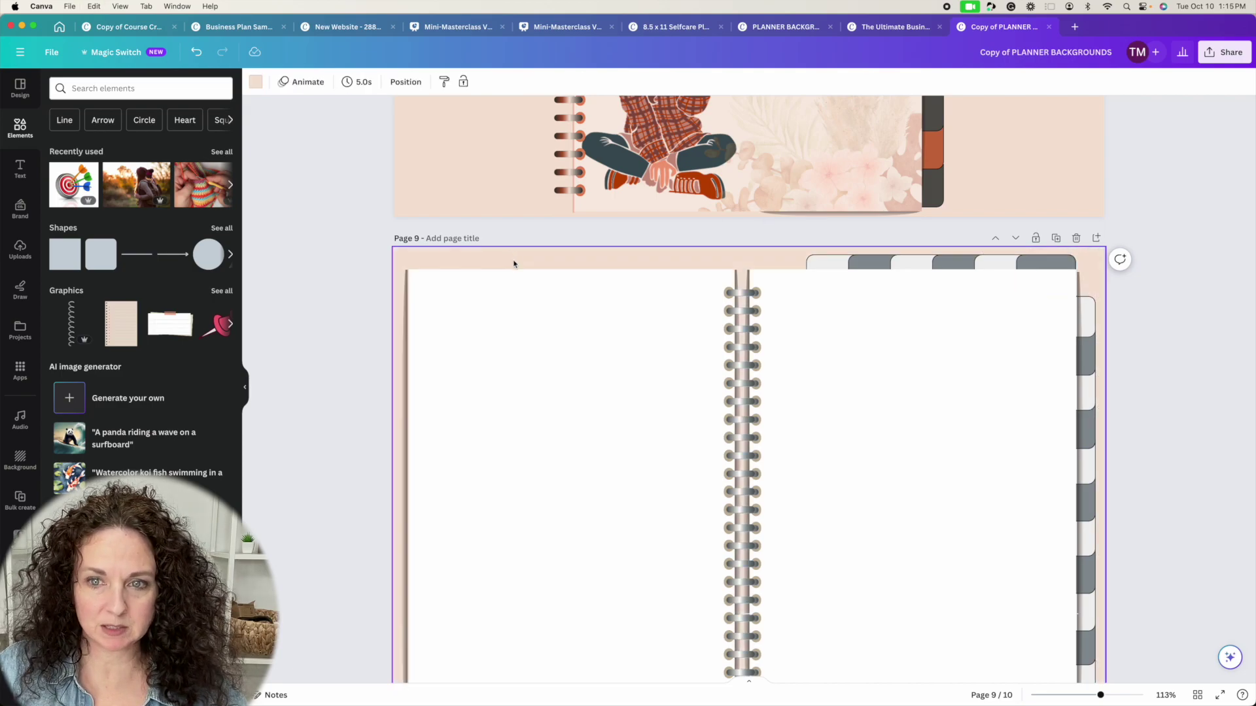
Recolor the page 9 spread with the recently used color style taken from the Self-Care Planner cover.
scroll(513, 264, down, 1)
click(909, 340)
click(19, 89)
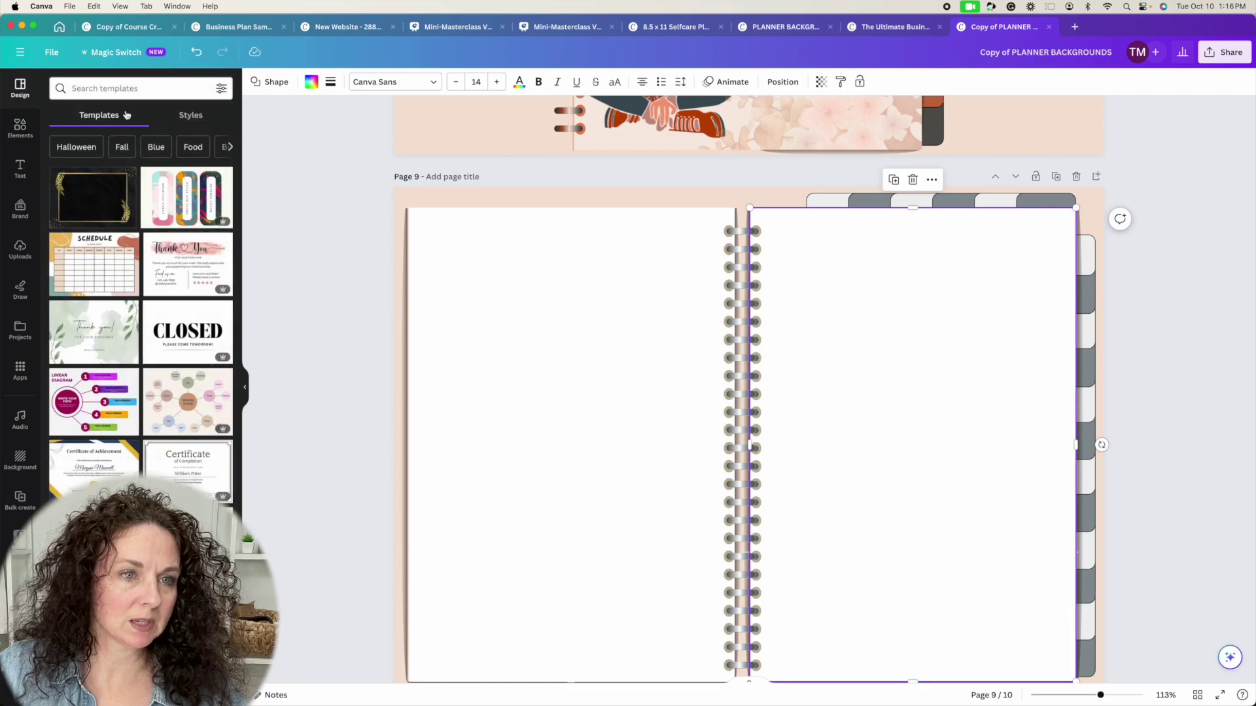
click(183, 119)
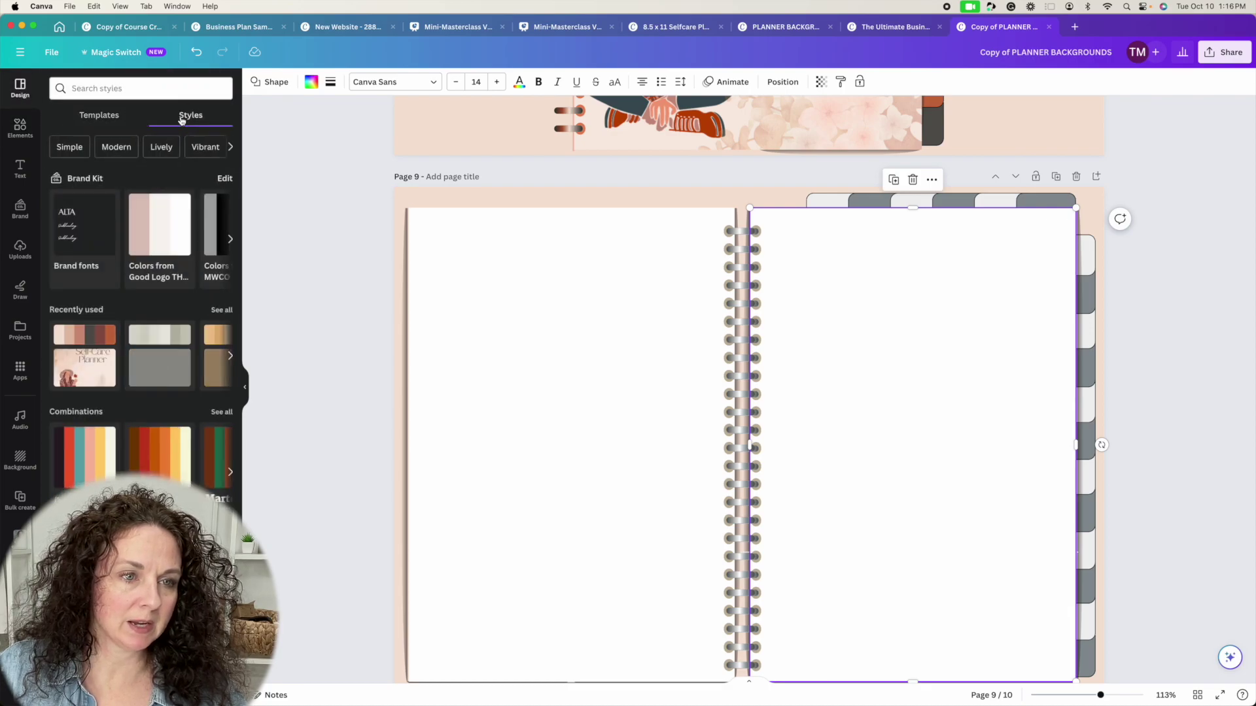
click(87, 337)
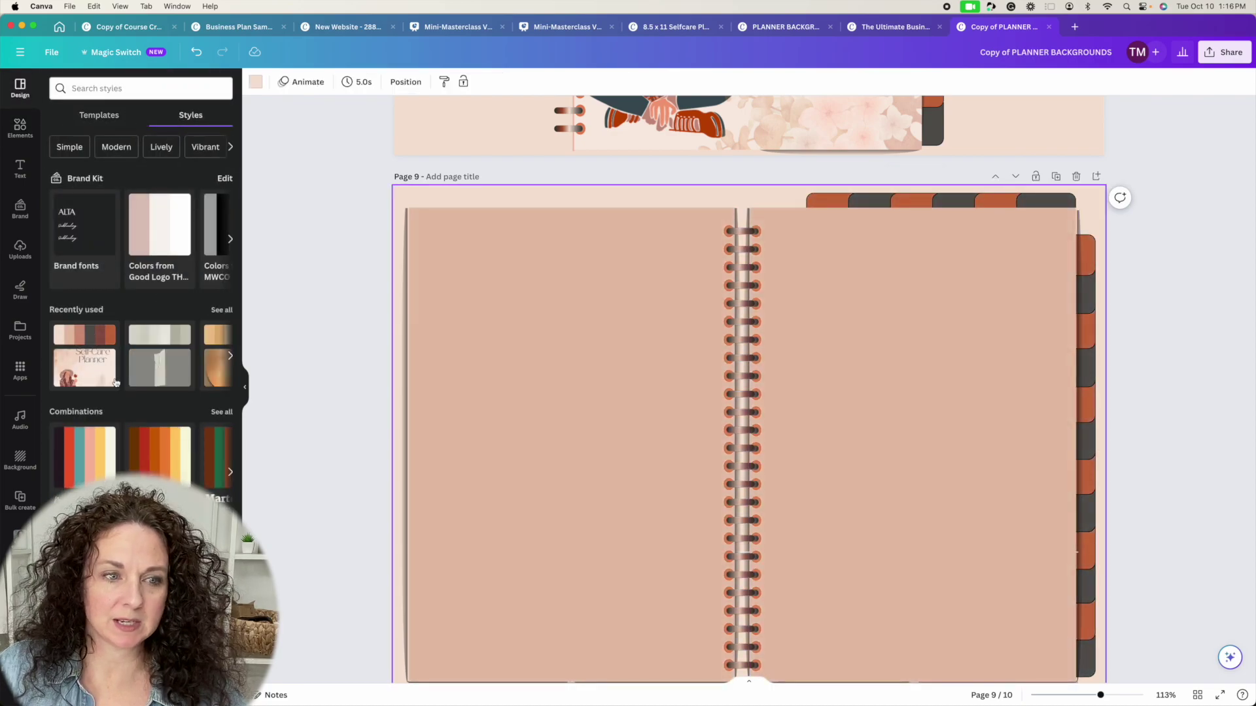
scroll(548, 292, up, 5)
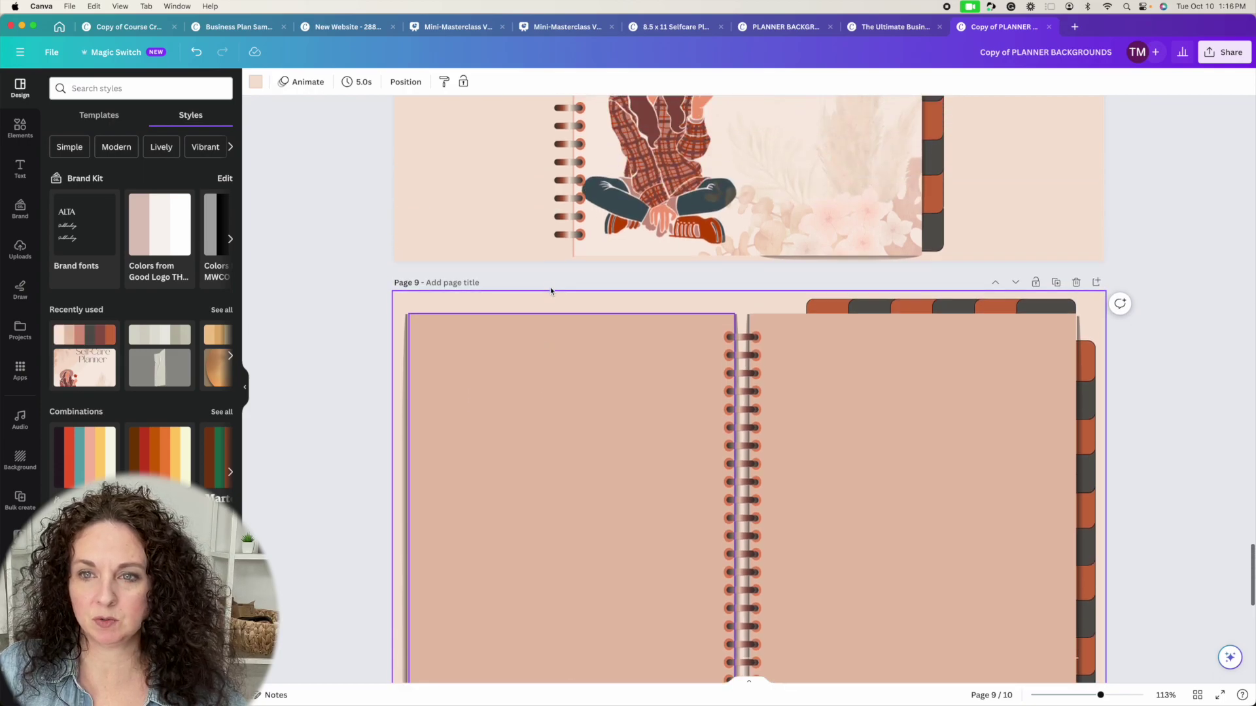
scroll(550, 292, up, 3)
scroll(551, 292, down, 9)
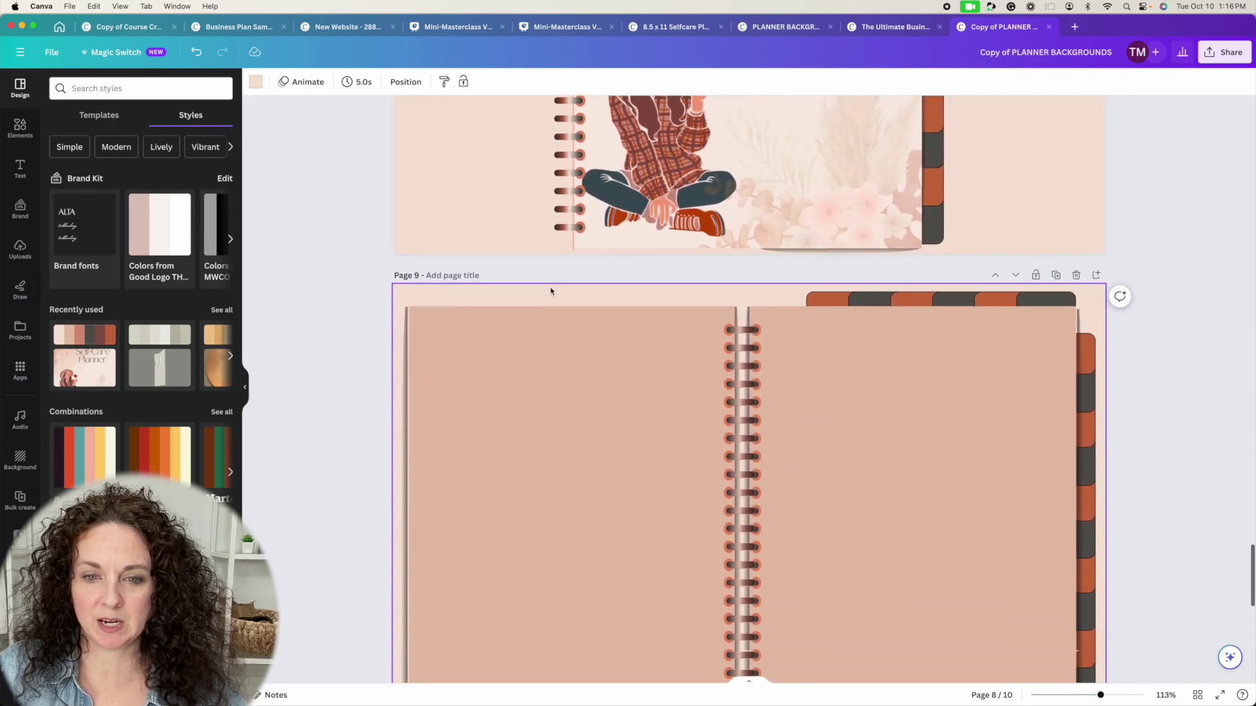
scroll(551, 292, down, 1)
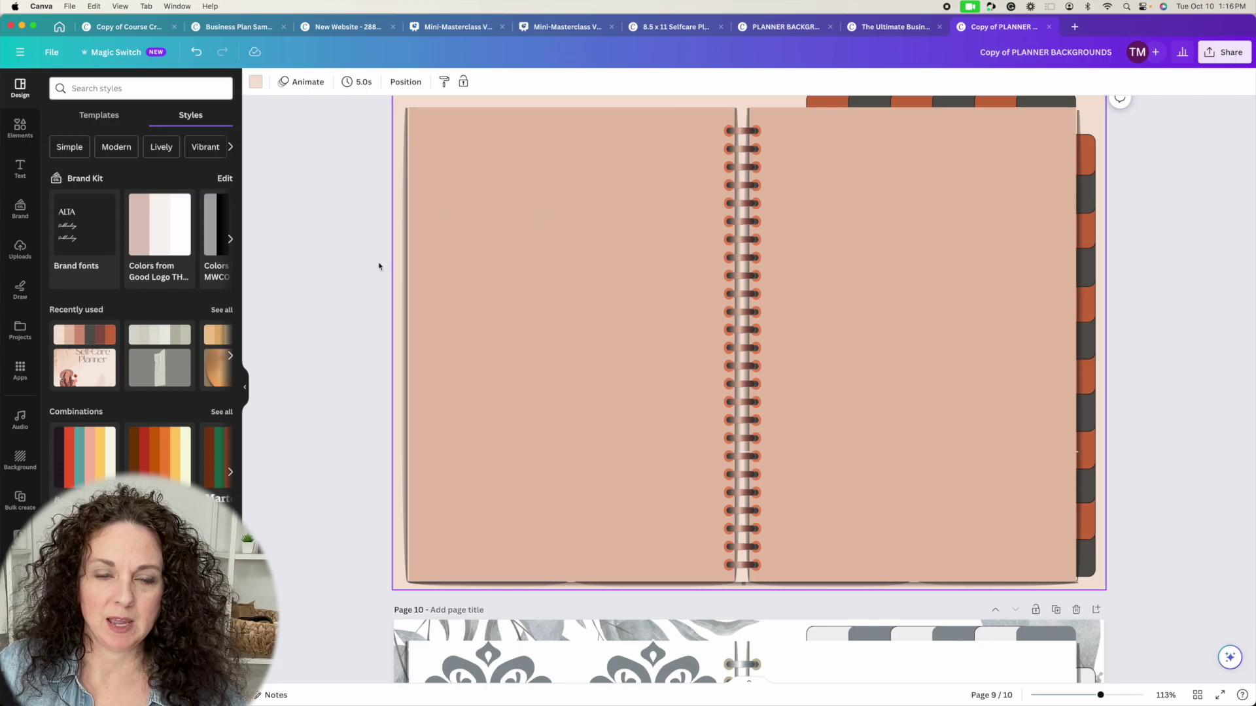
click(490, 223)
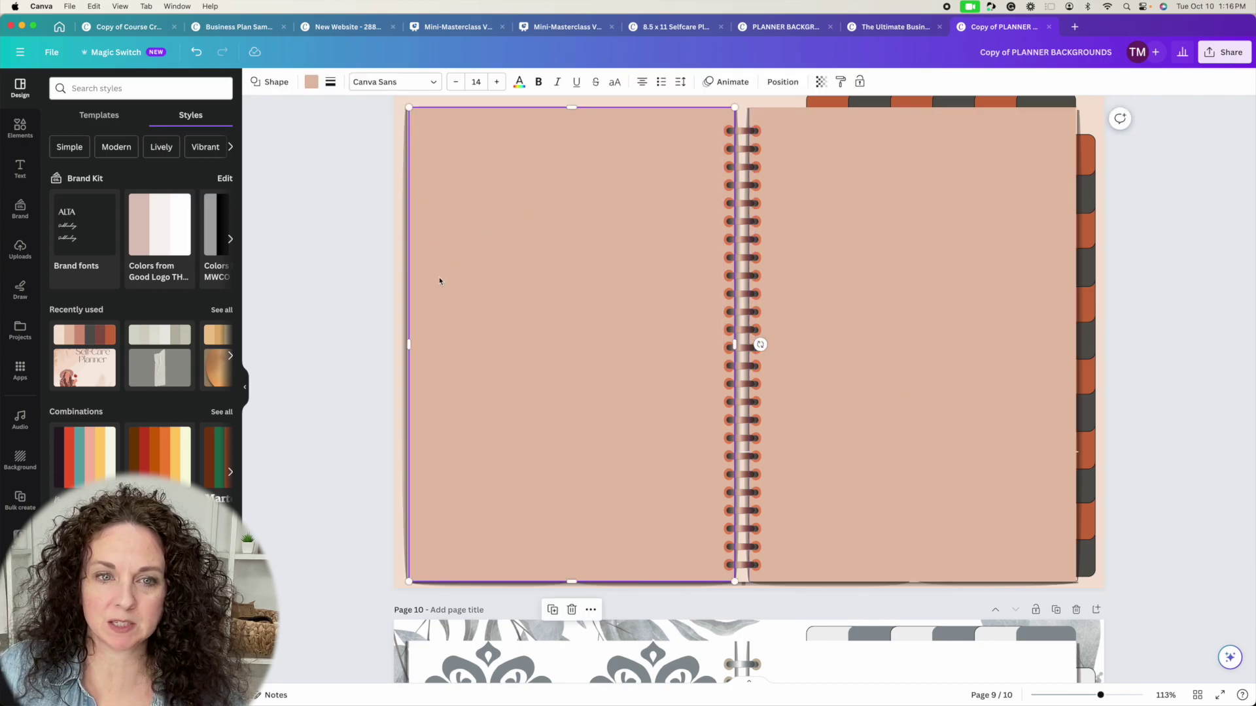
Unlock the page 10 elements and delete the gray leaf images behind the planner spread.
scroll(445, 423, down, 5)
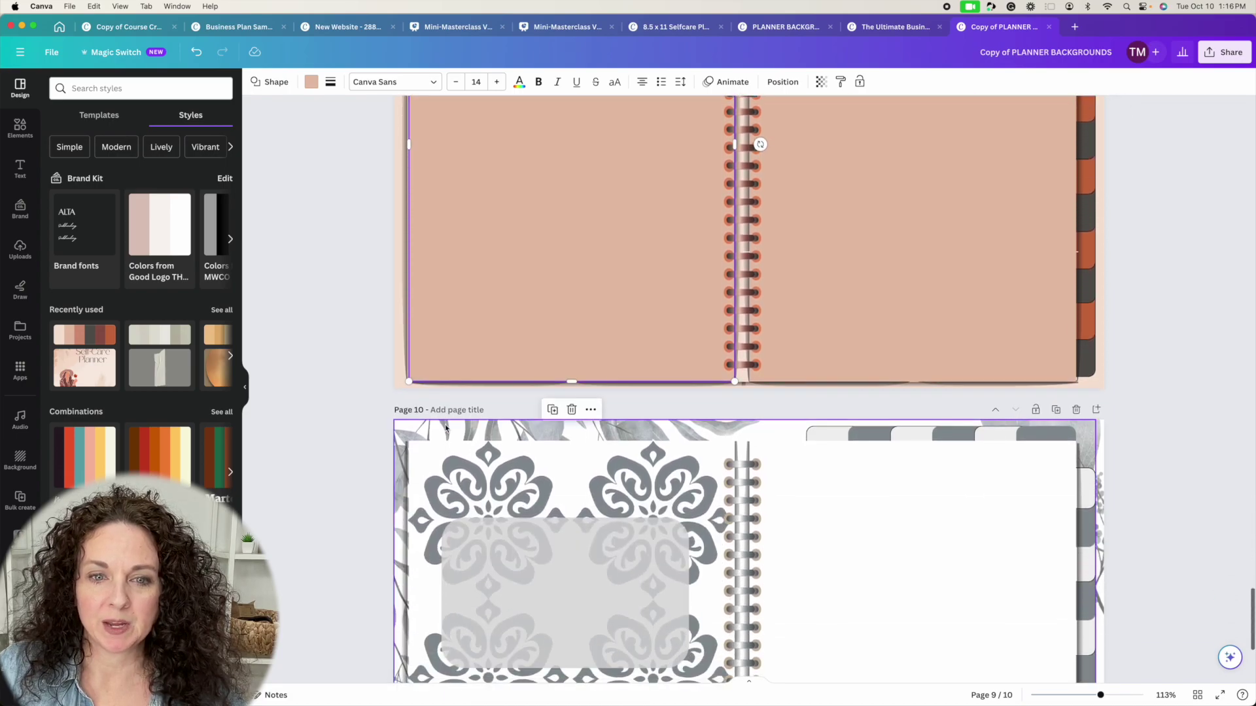
scroll(445, 428, down, 2)
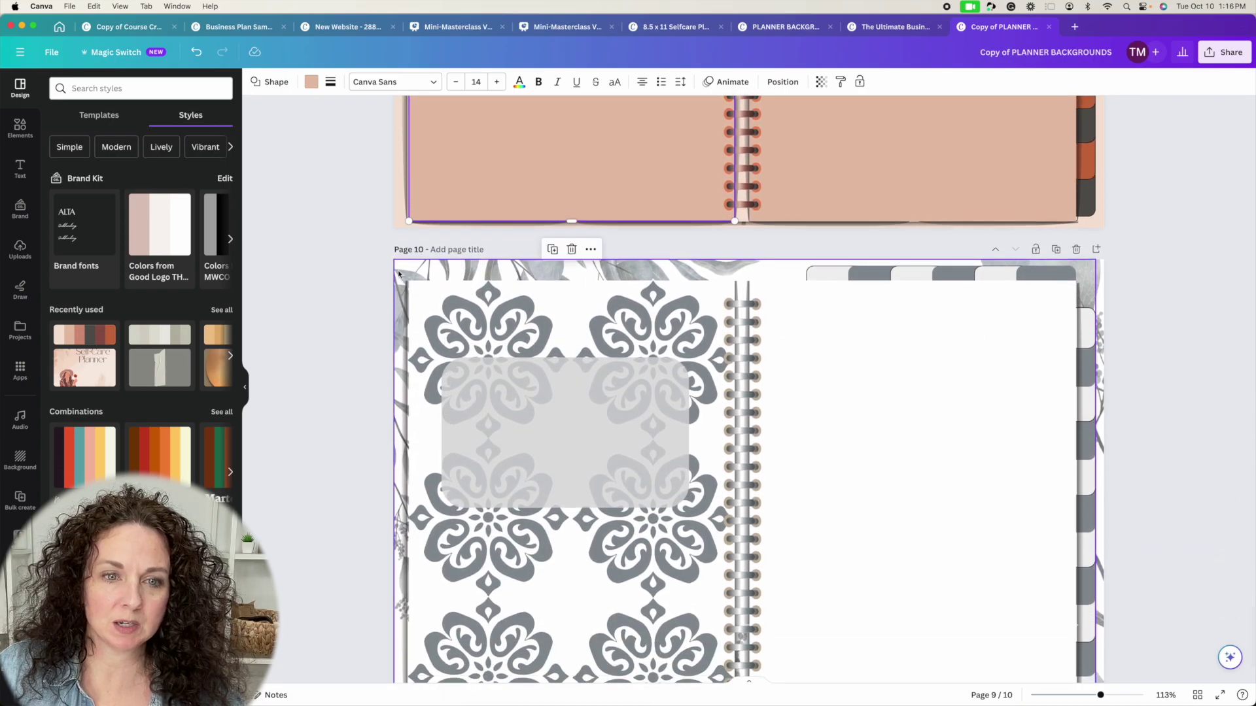
click(399, 273)
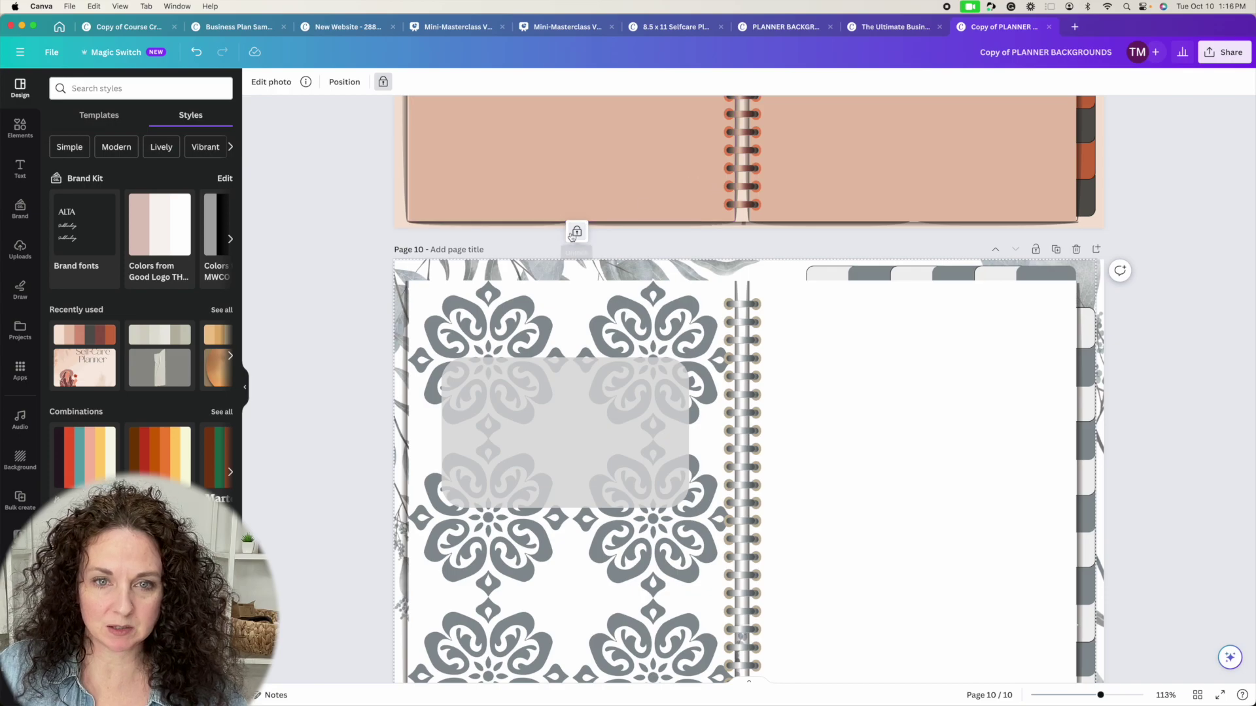
click(574, 232)
click(574, 233)
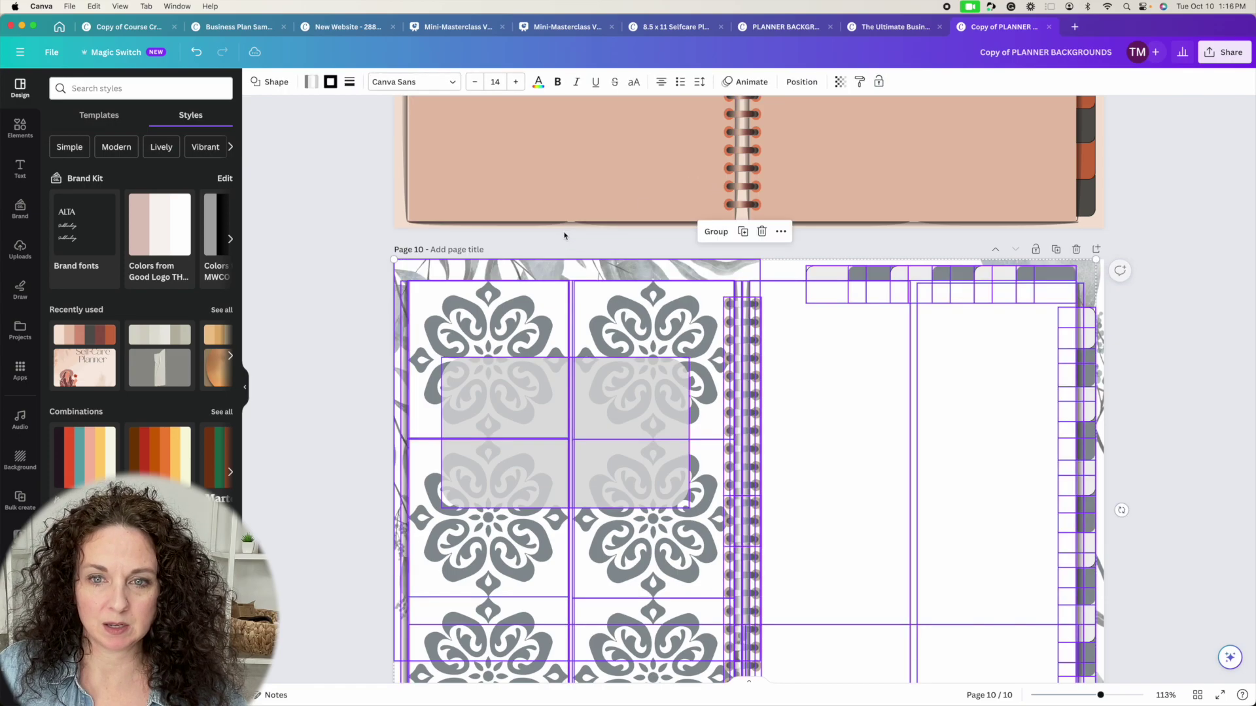
click(344, 269)
click(427, 262)
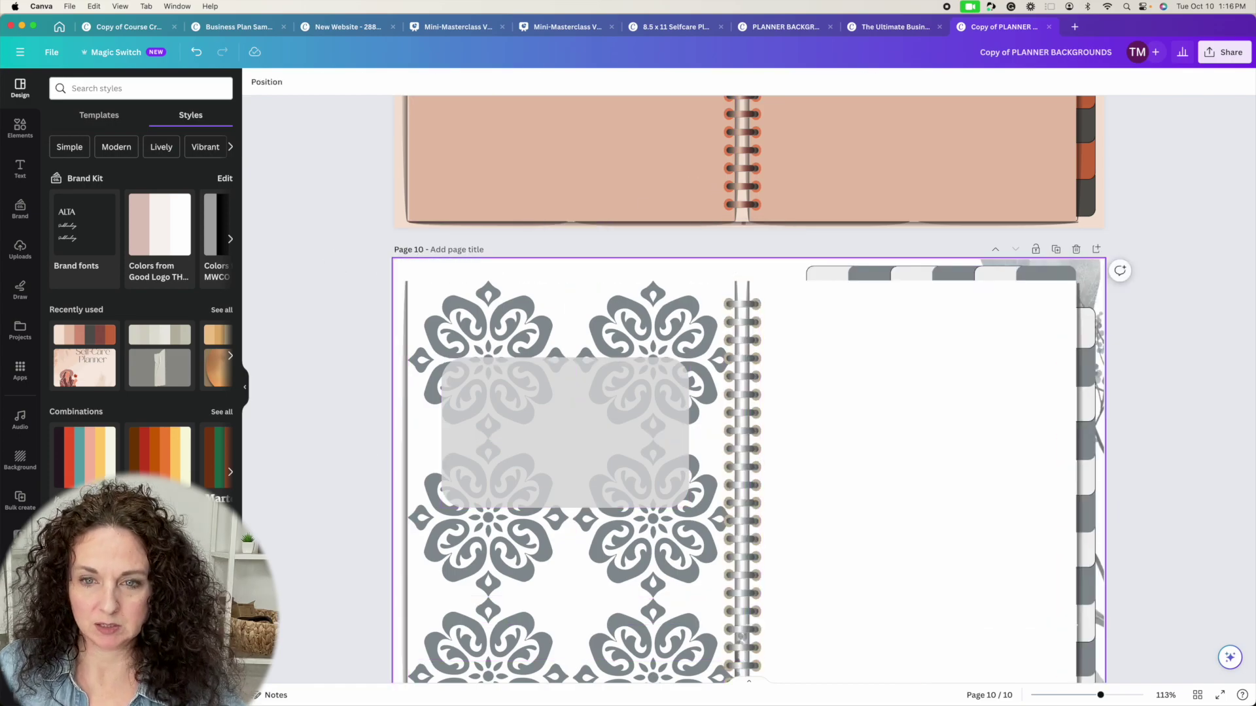
click(1089, 270)
key(Delete)
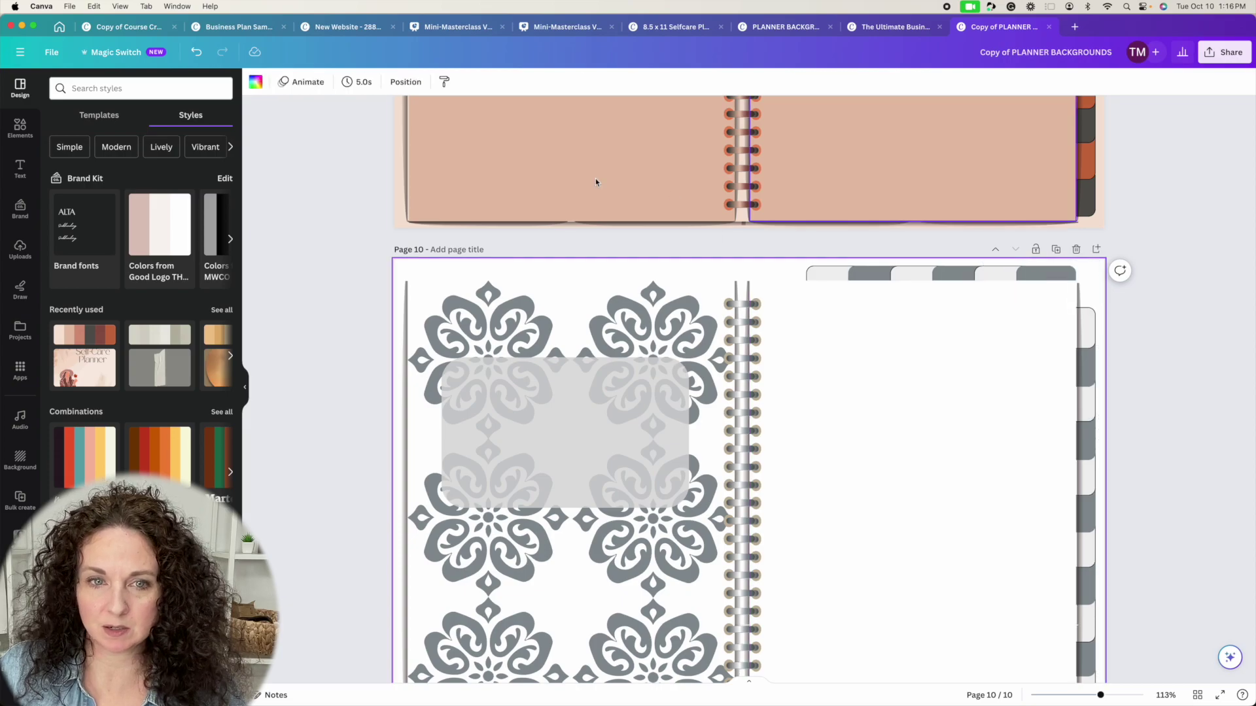
Copy the peach background of page 9 over to page 10.
scroll(594, 183, up, 10)
click(407, 238)
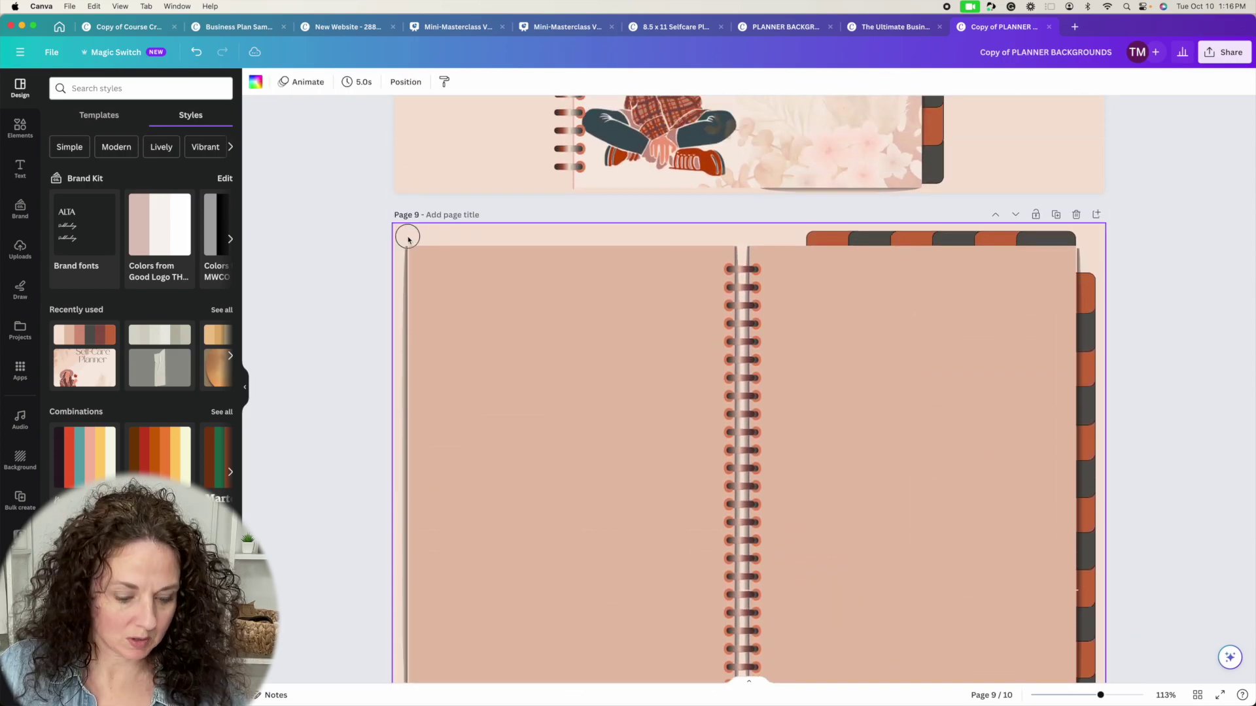
scroll(407, 239, down, 10)
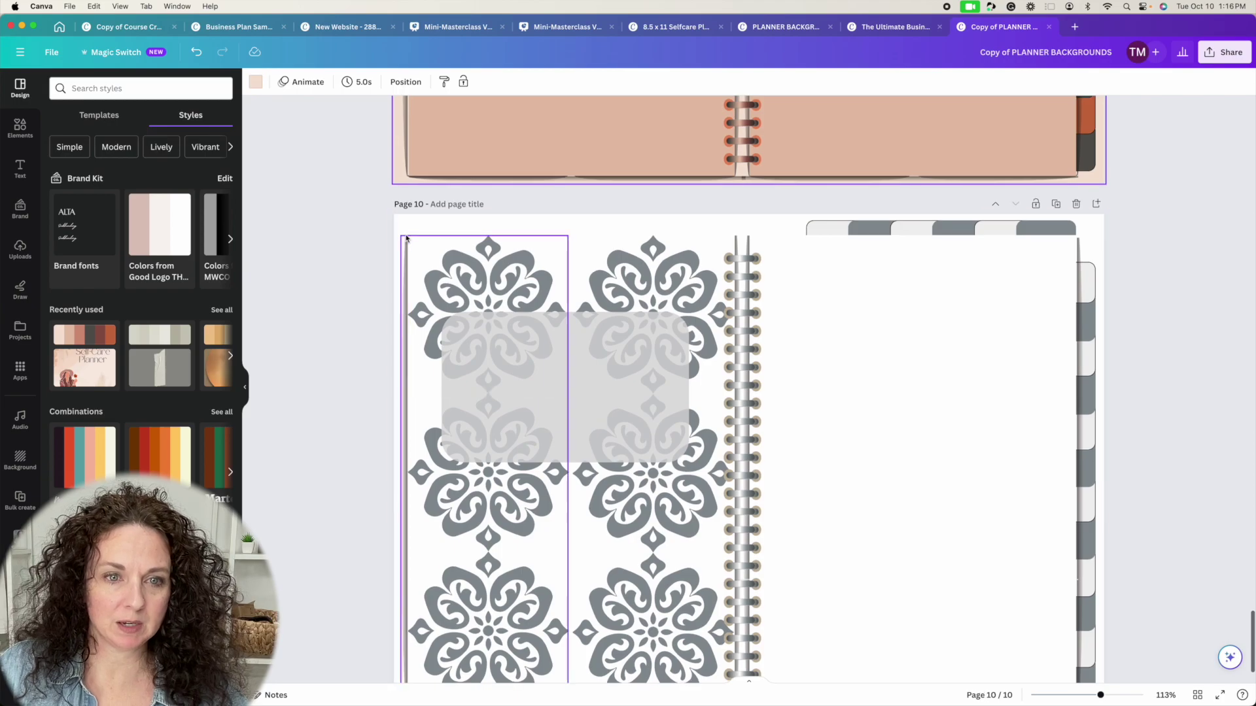
Delete the six gray damask ornaments from the left-hand sheet of page 10, keeping the rounded label box.
click(439, 252)
key(Delete)
click(652, 287)
key(Delete)
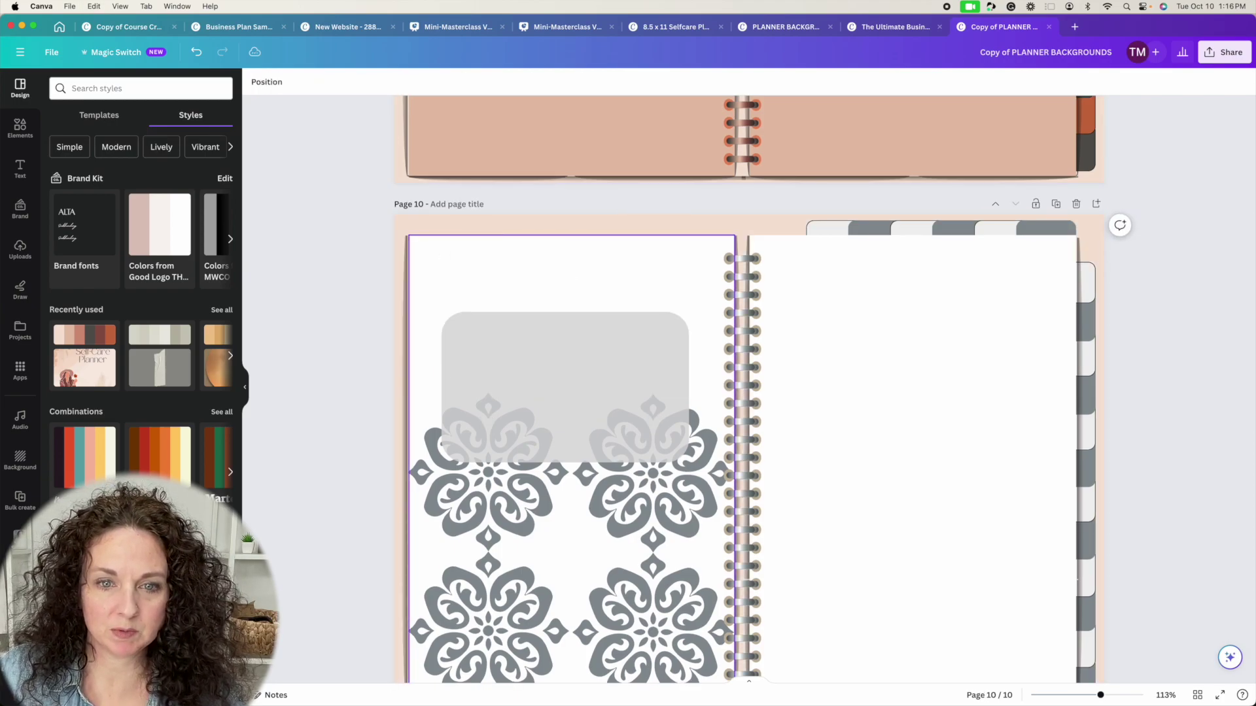
click(469, 476)
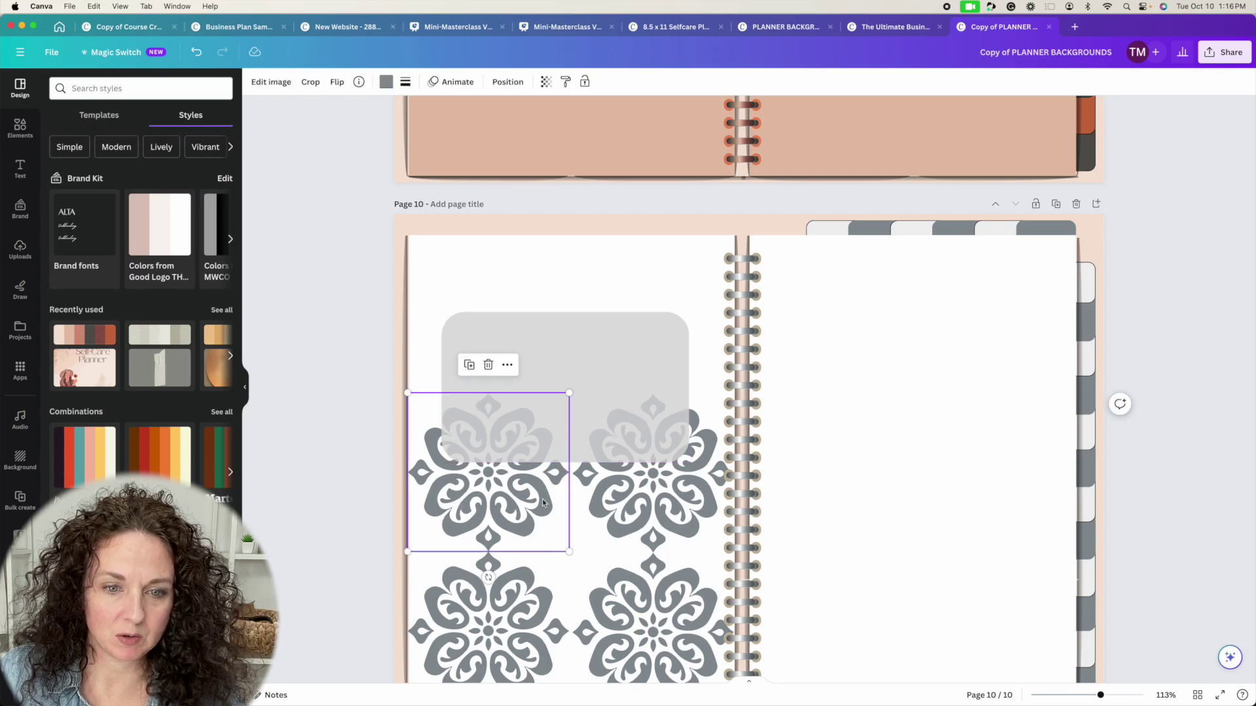
key(Delete)
click(685, 502)
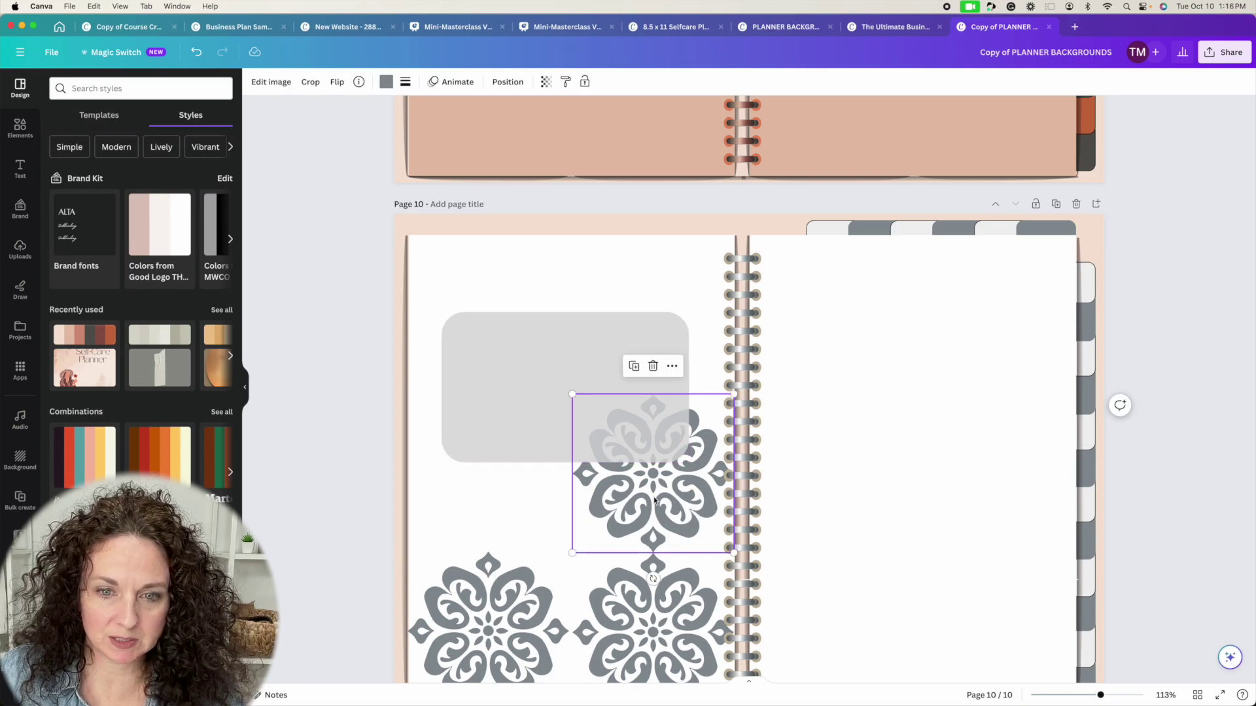
key(Delete)
click(511, 598)
key(Delete)
click(653, 615)
key(Delete)
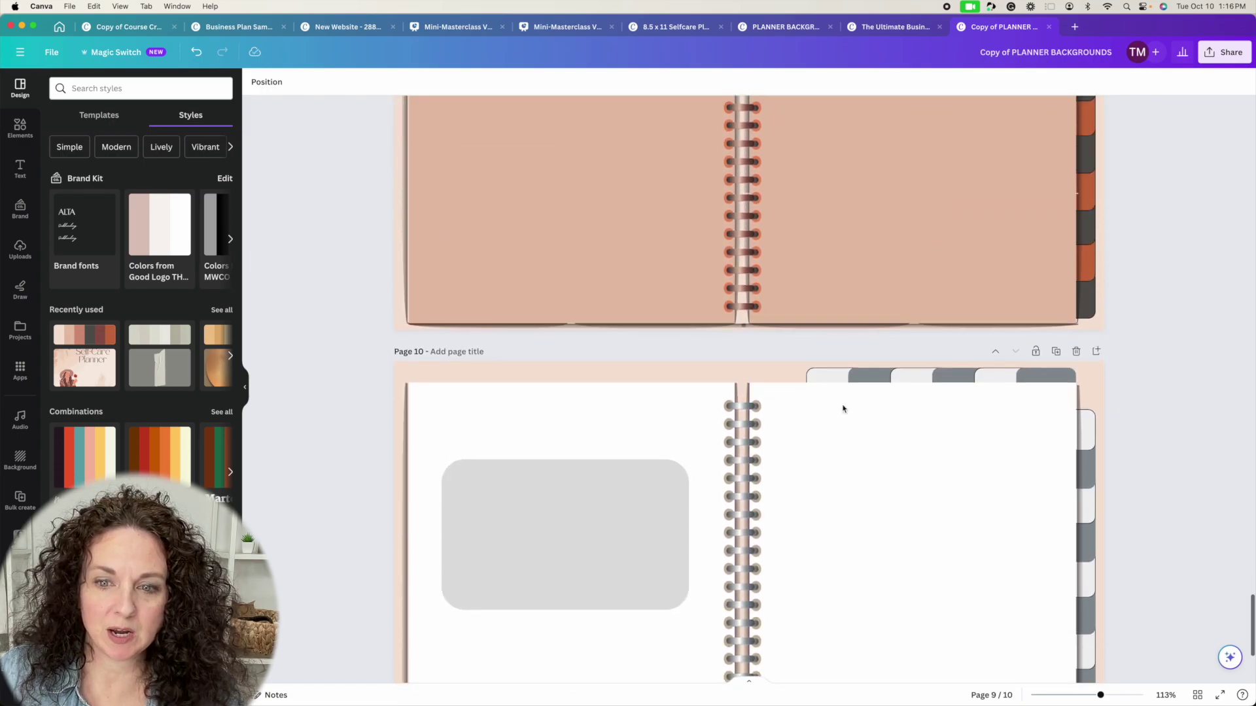
Apply the recently used Self-Care Planner color style to the page 10 divider spread.
click(788, 386)
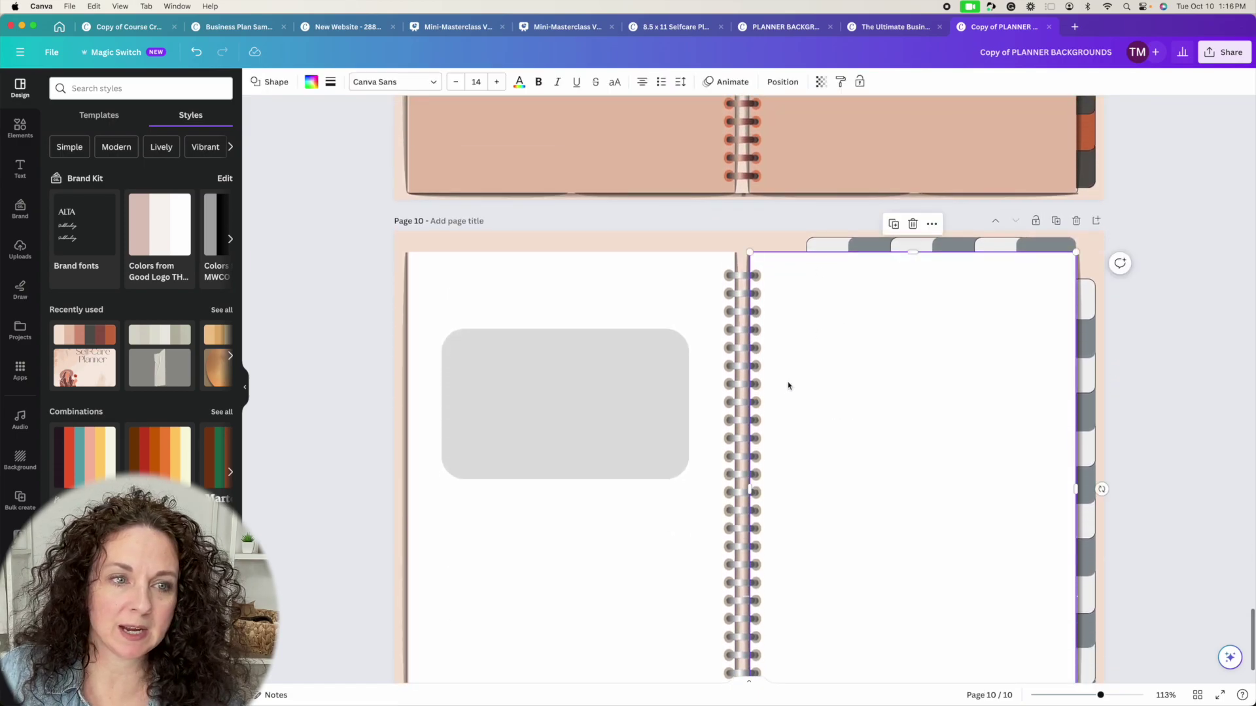
click(93, 335)
click(574, 370)
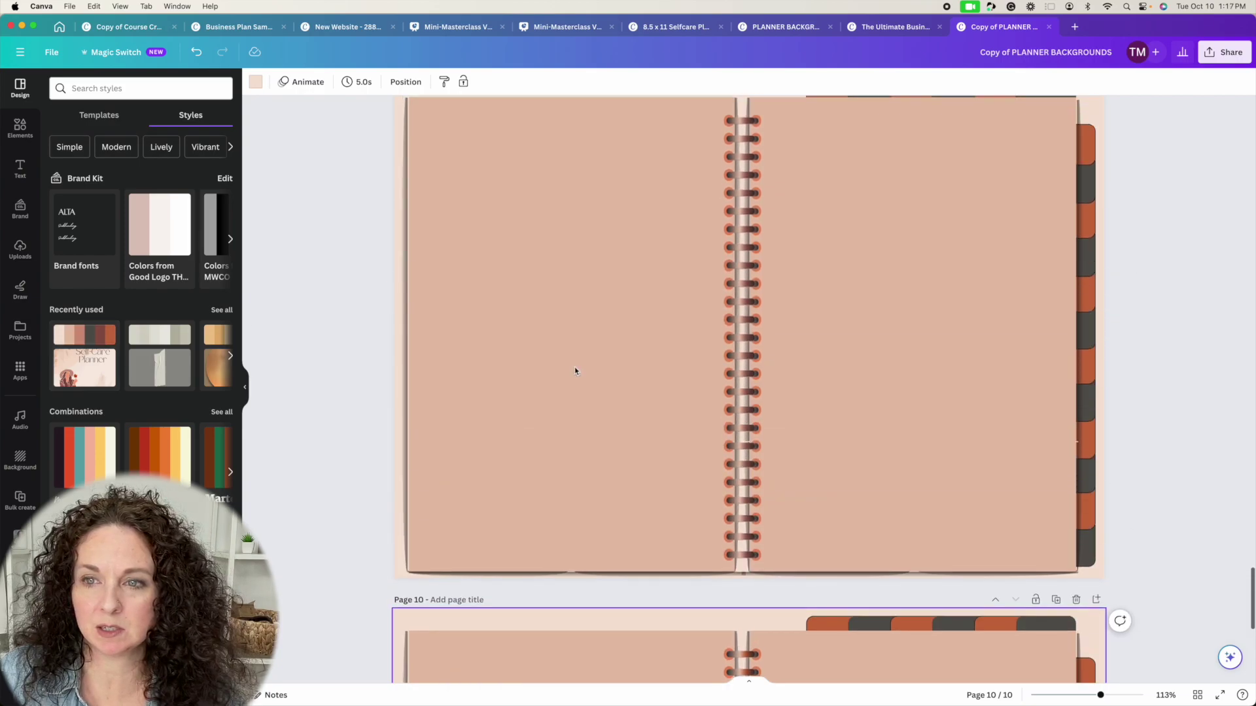
click(574, 451)
scroll(575, 451, down, 3)
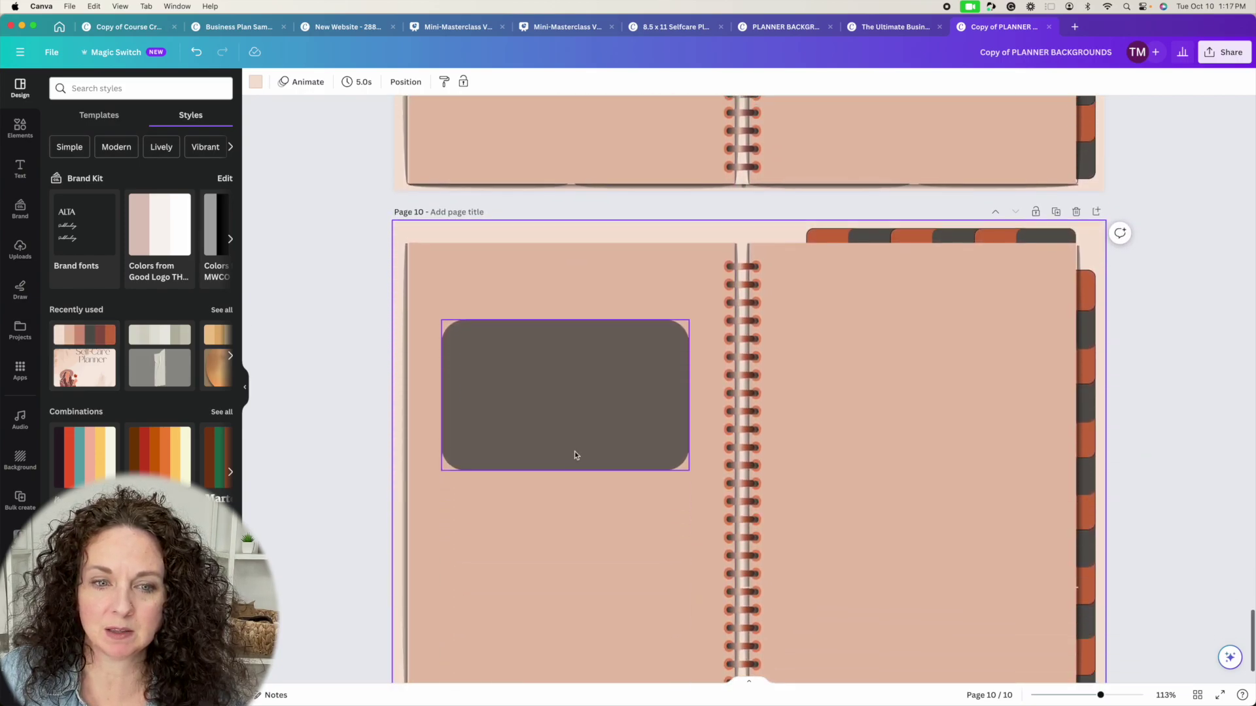
scroll(562, 424, down, 1)
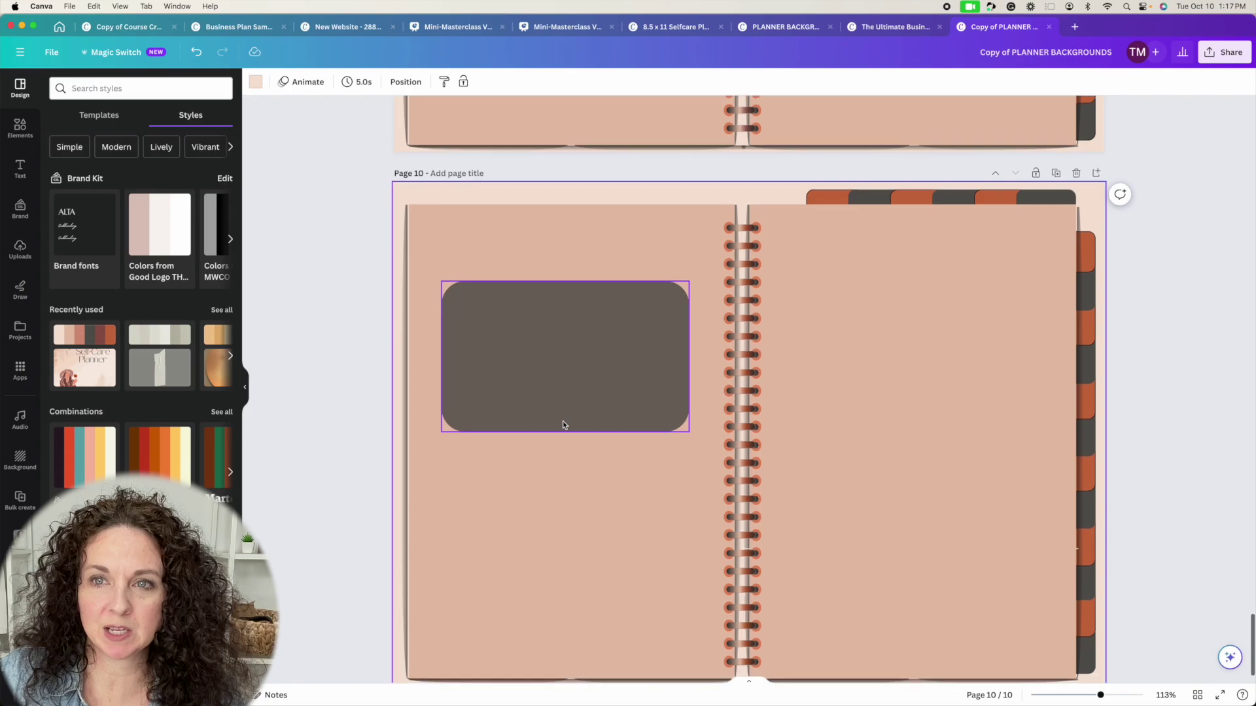
Examine the Business Pages divider in the Keynote business planner for comparison, and review the recolored pages 8 to 10 in Canva.
key(super+Tab)
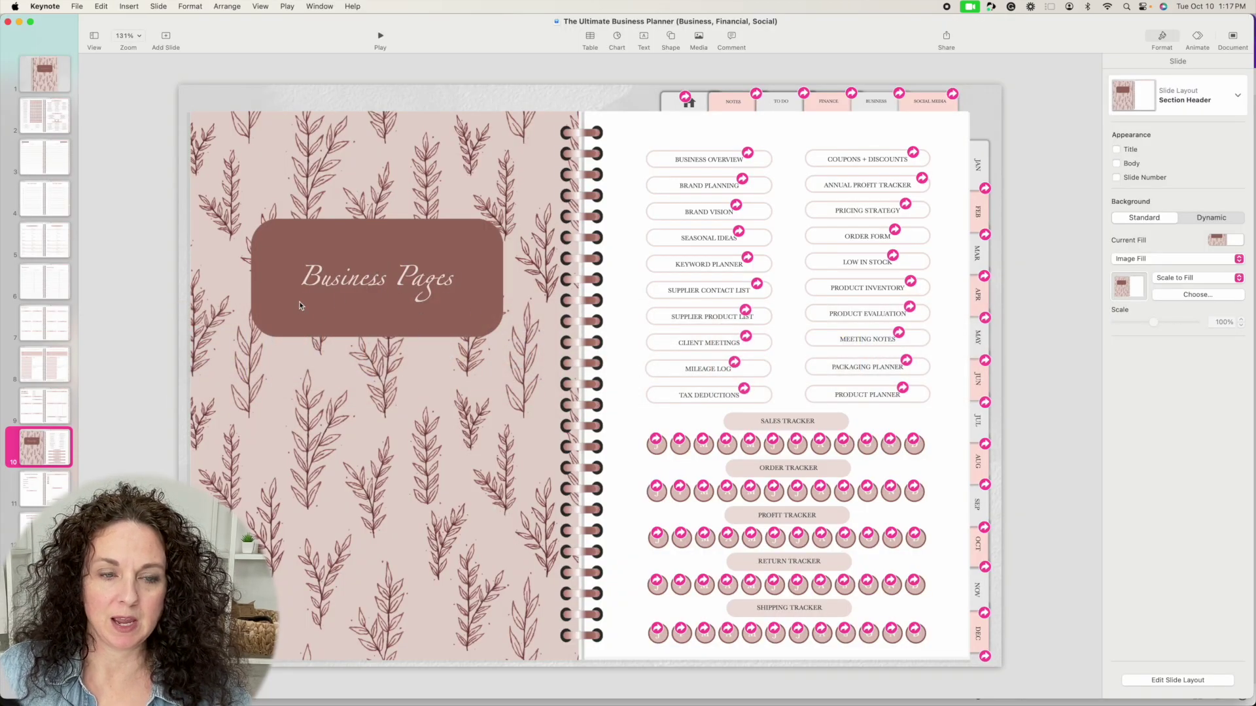
key(super+Tab)
click(644, 524)
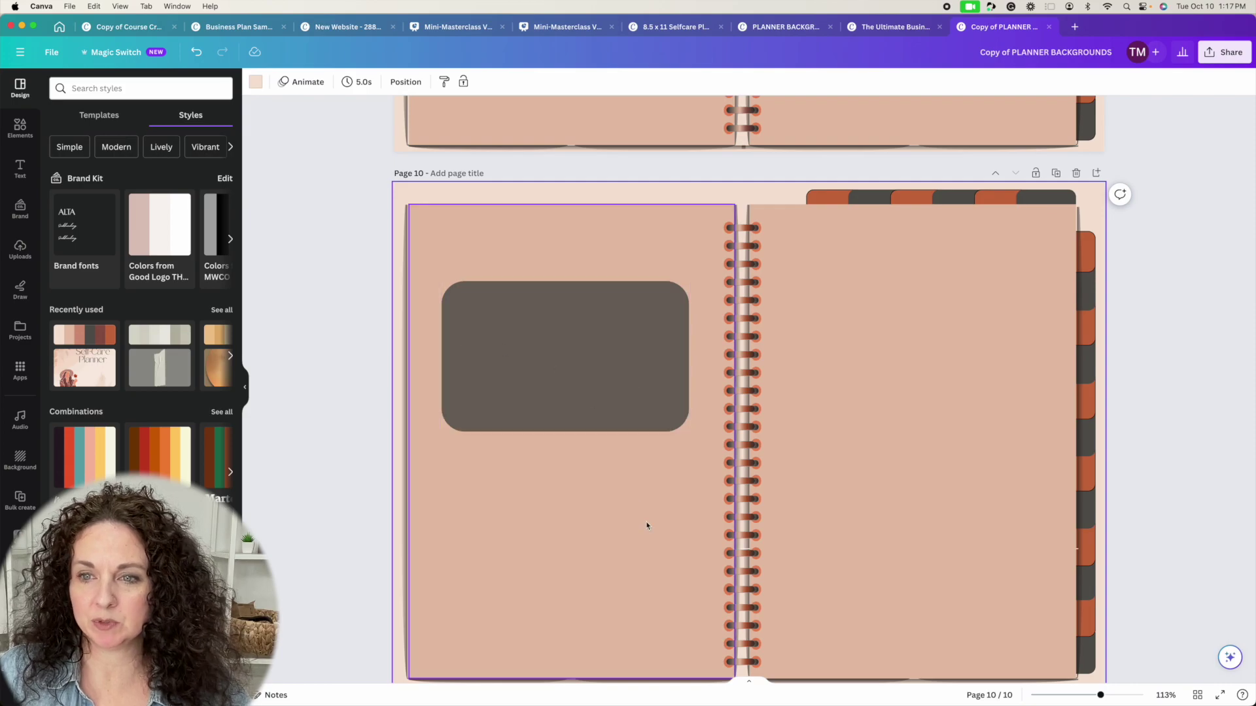
scroll(644, 523, down, 2)
scroll(645, 523, up, 20)
scroll(646, 525, up, 8)
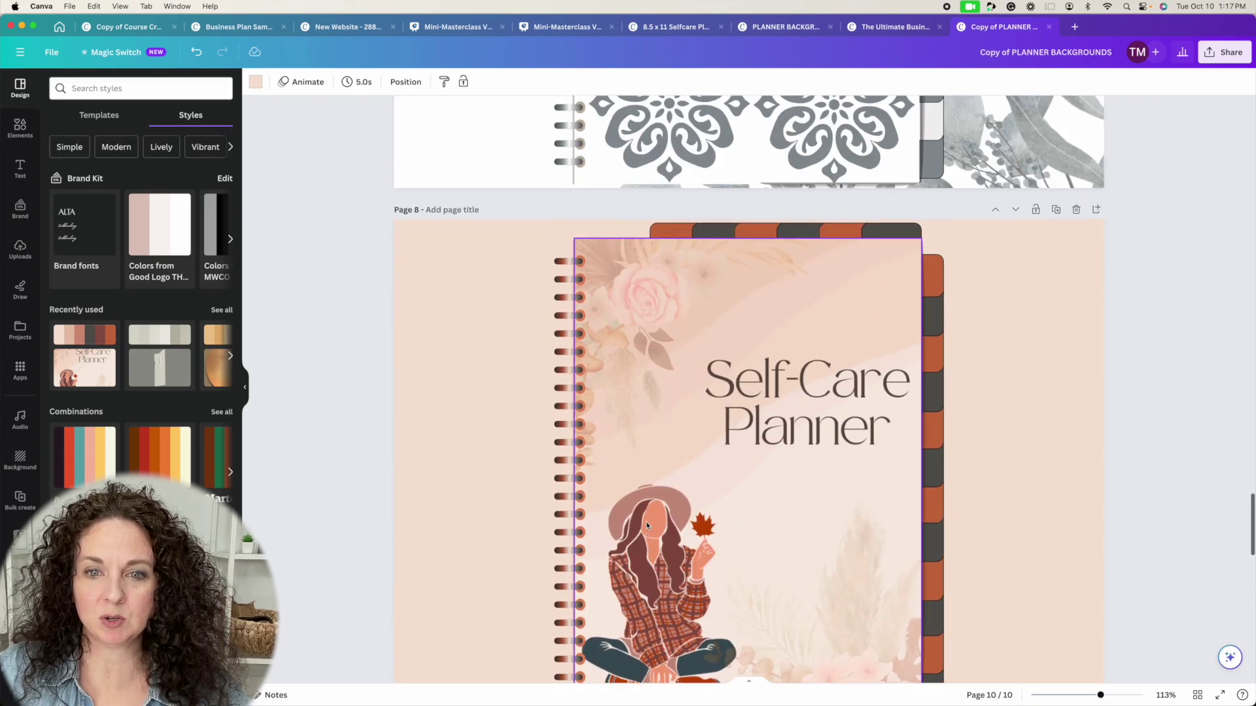
scroll(646, 526, down, 20)
scroll(646, 526, up, 15)
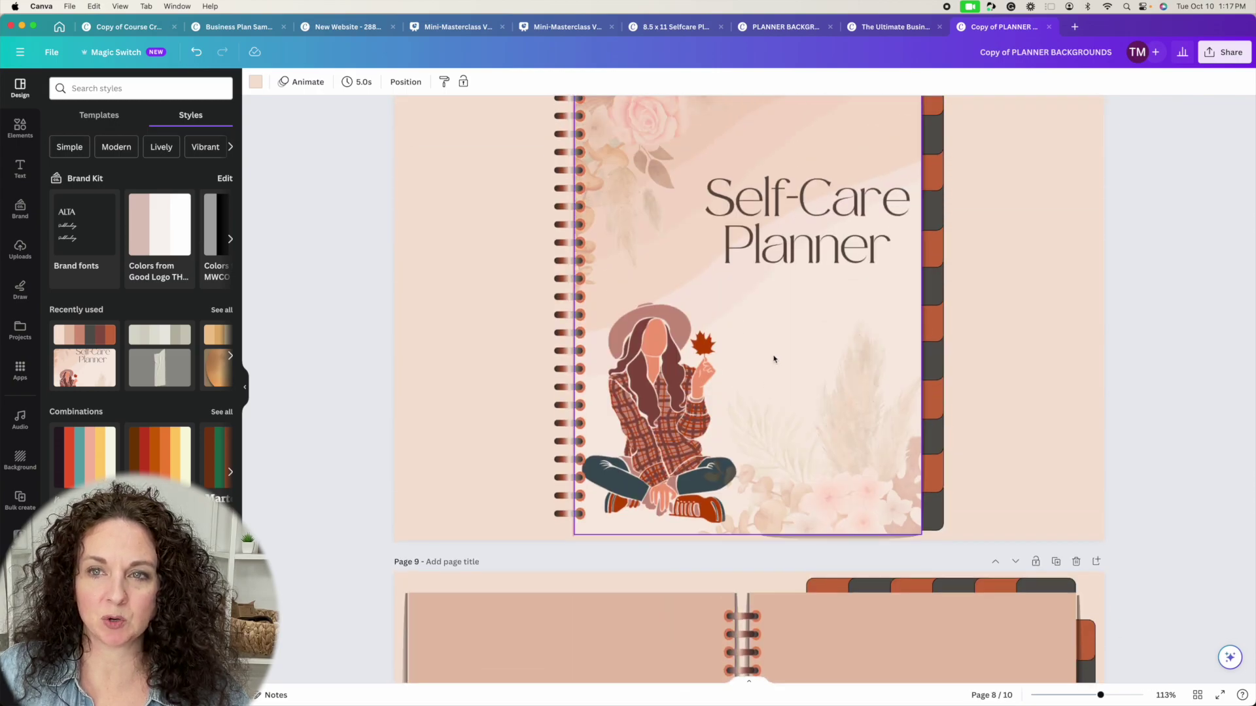
scroll(820, 361, down, 3)
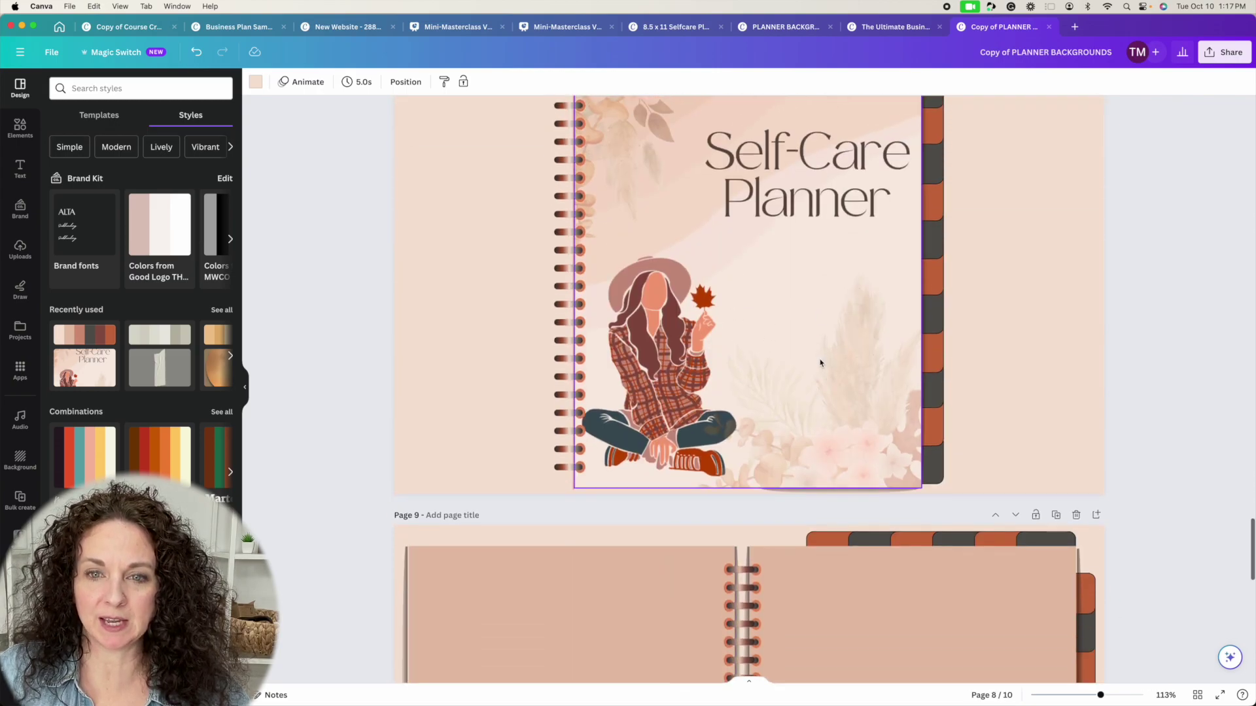
Examine the Self-Care Planner cover and the page 2 artwork without a title in the 8.5 x 11 Selfcare Planner design.
scroll(752, 281, up, 8)
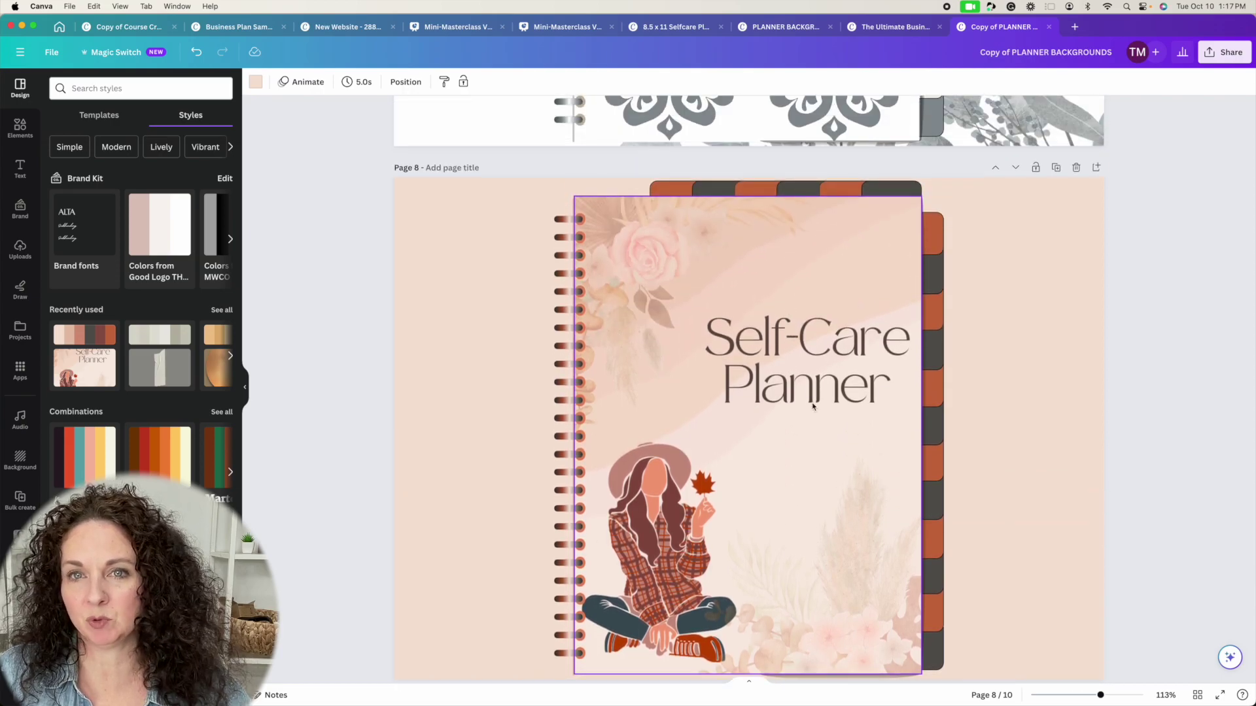
click(674, 27)
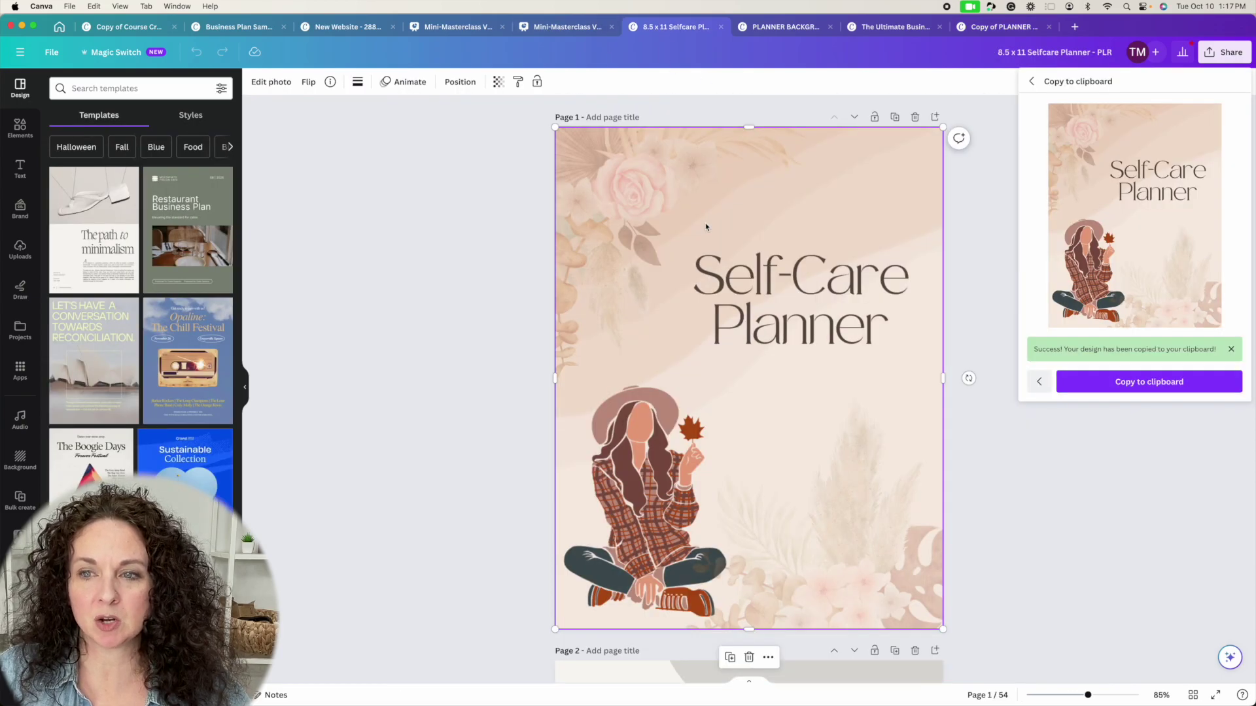
scroll(706, 227, down, 2)
scroll(844, 380, down, 10)
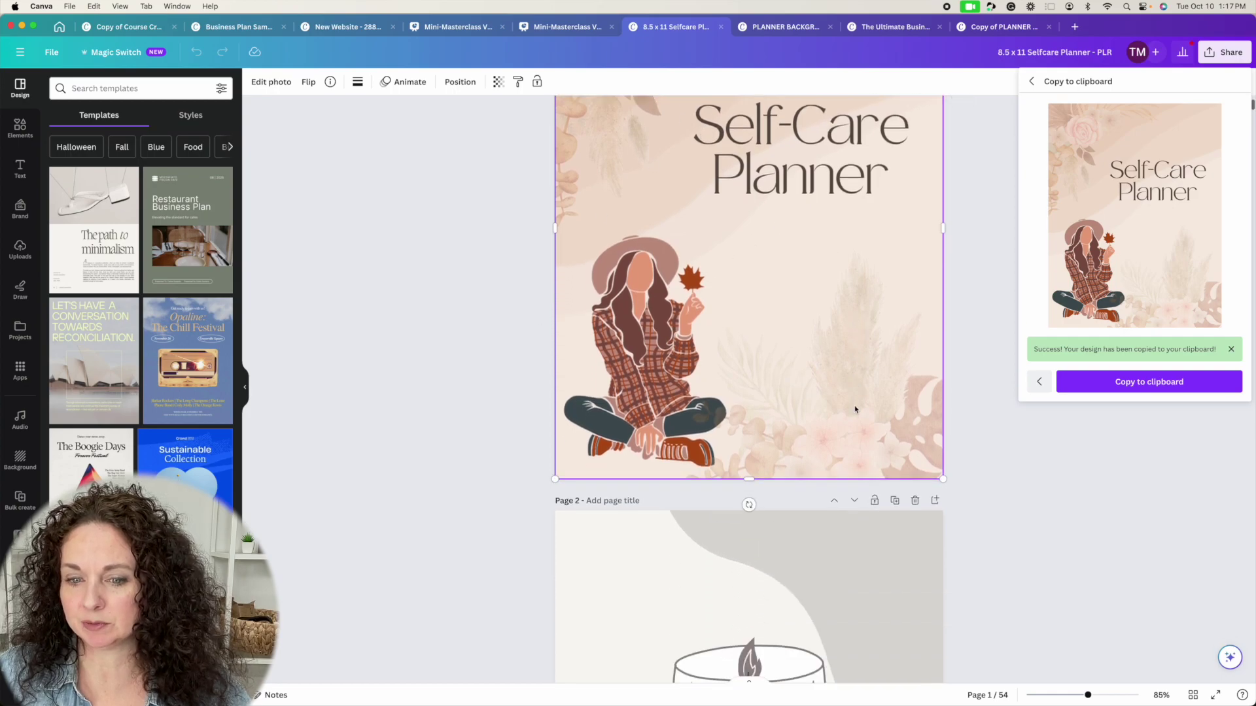
scroll(817, 333, up, 13)
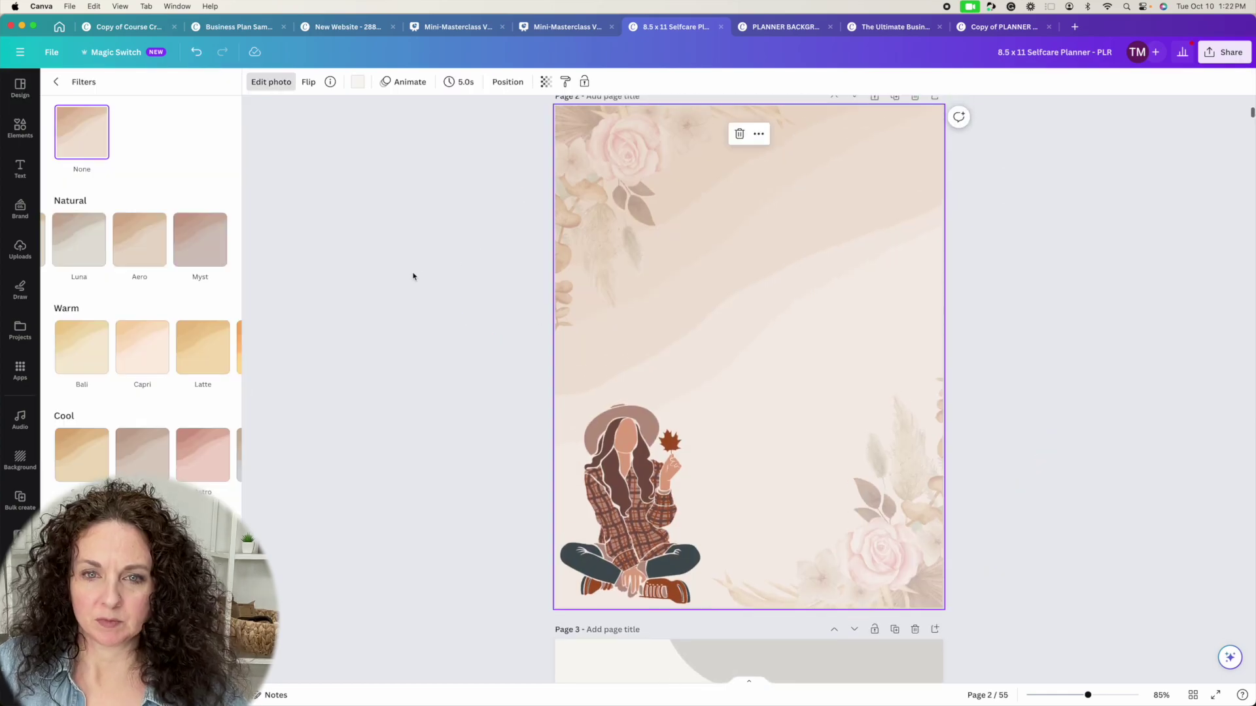
scroll(434, 289, up, 7)
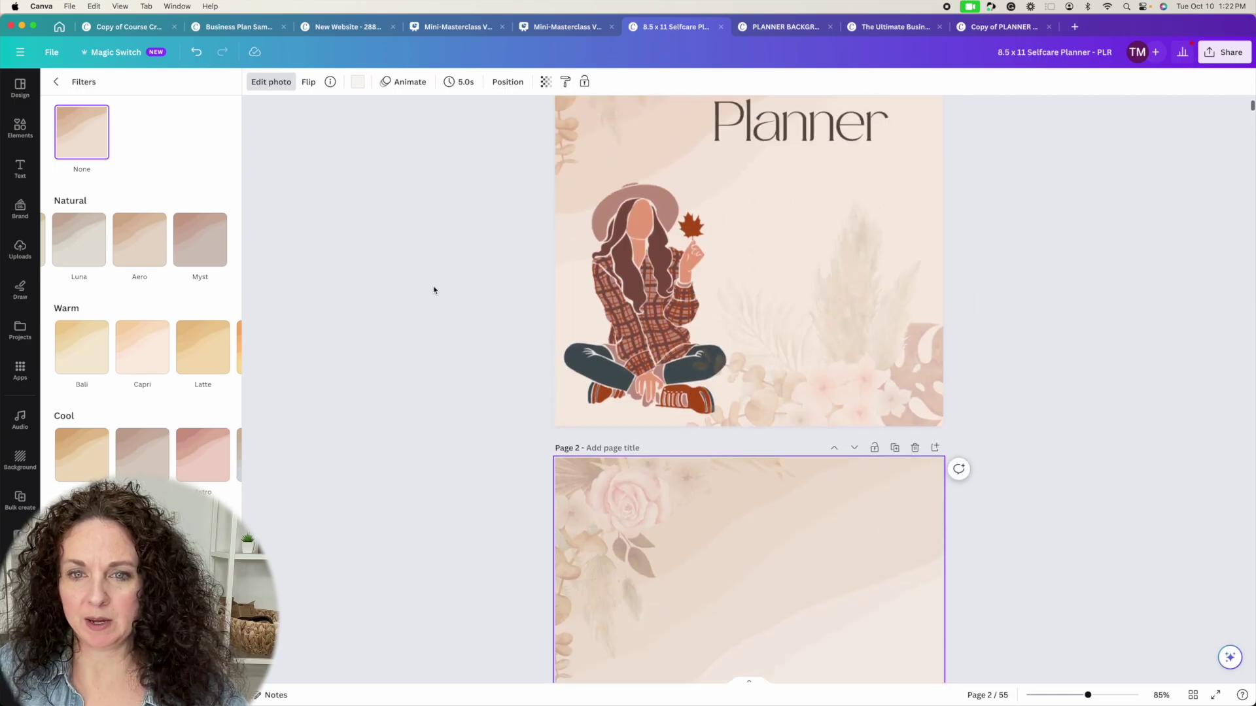
scroll(433, 289, up, 5)
scroll(551, 441, down, 10)
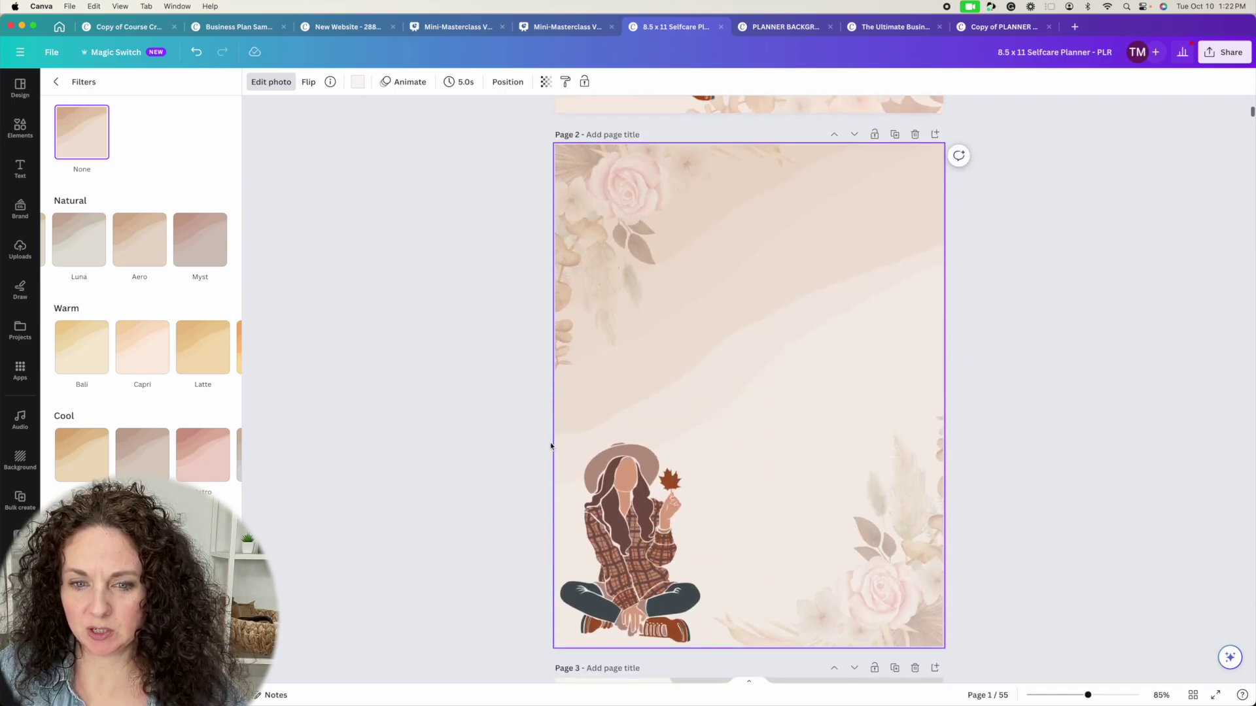
click(56, 81)
scroll(423, 255, up, 6)
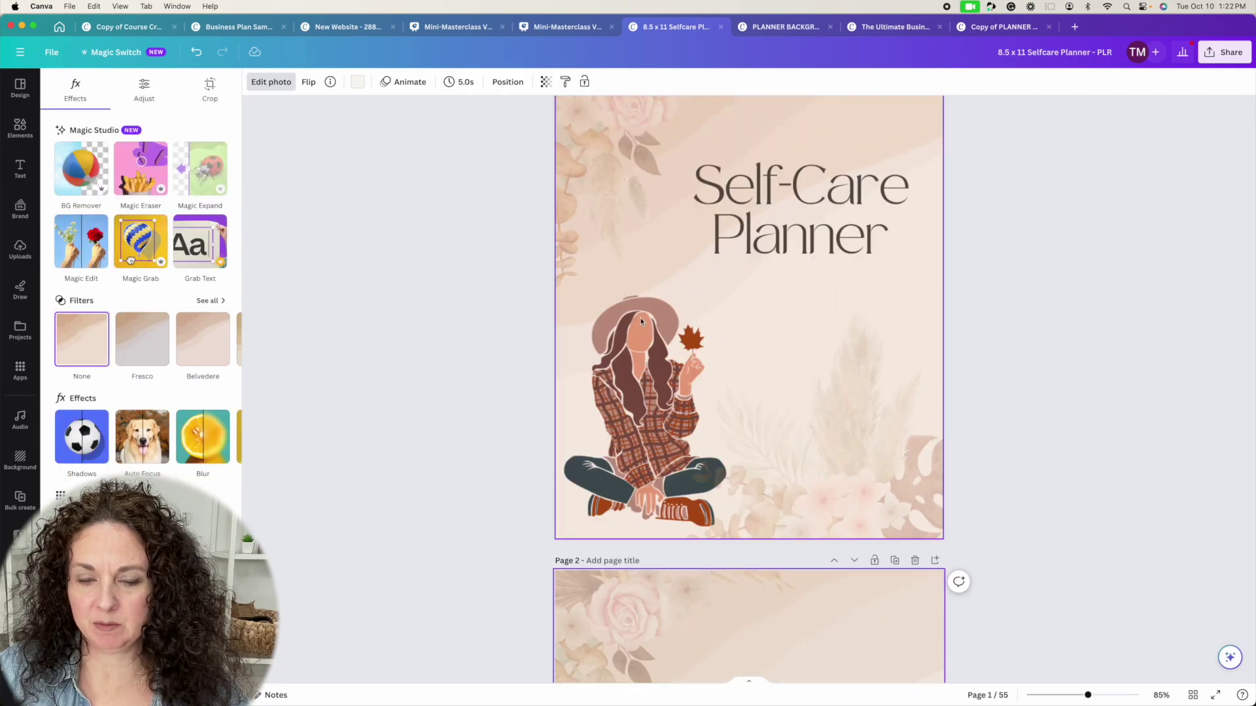
scroll(639, 320, down, 6)
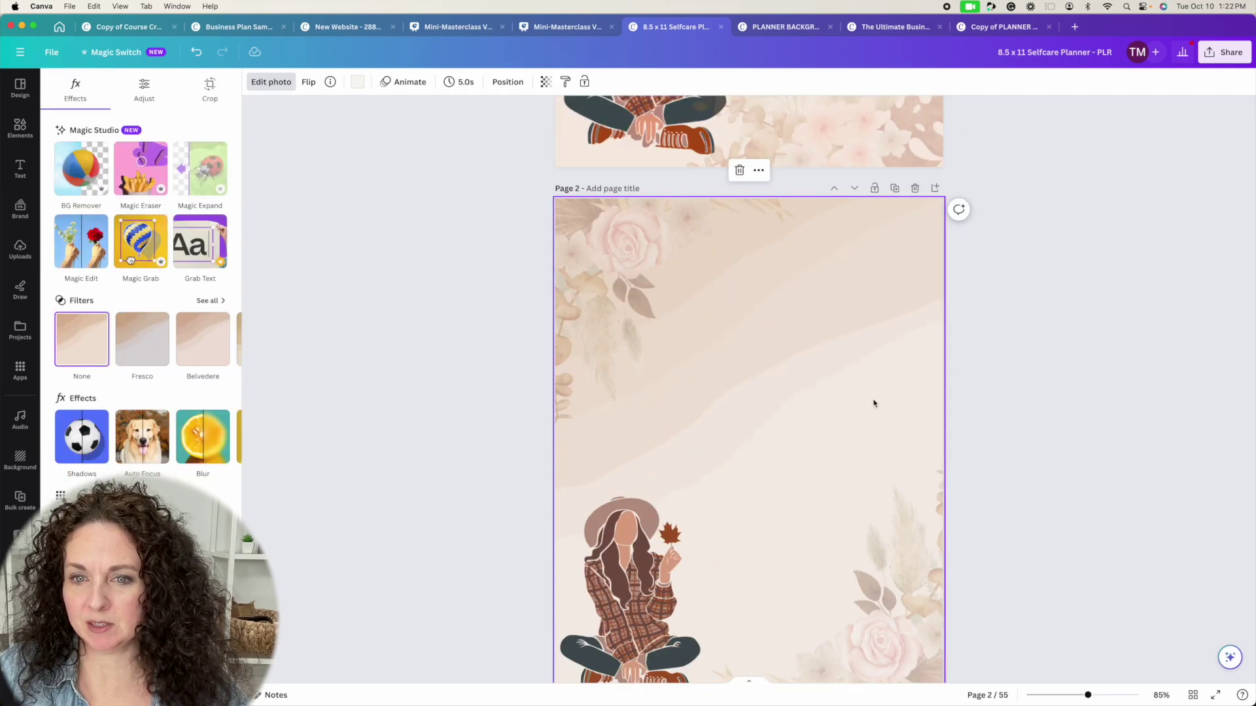
scroll(832, 394, down, 2)
Copy the untitled page 2 to the clipboard as an image, and remove that page from the Selfcare Planner design.
click(1224, 51)
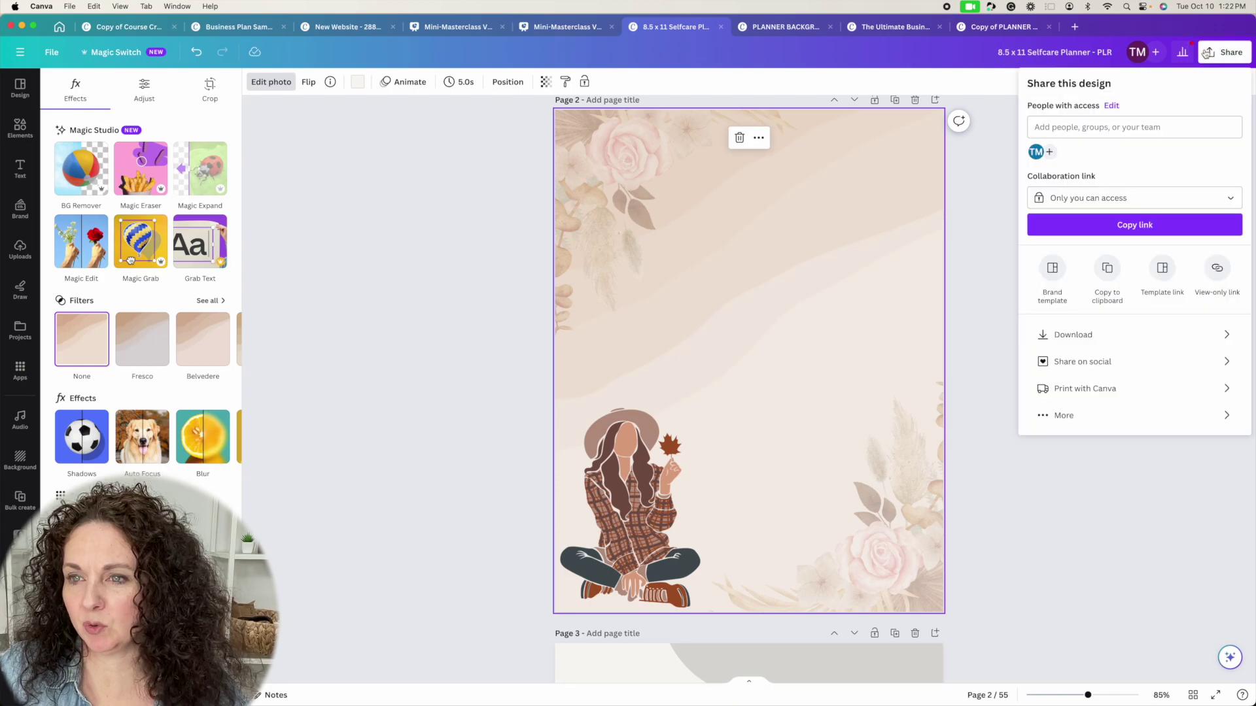
click(1110, 271)
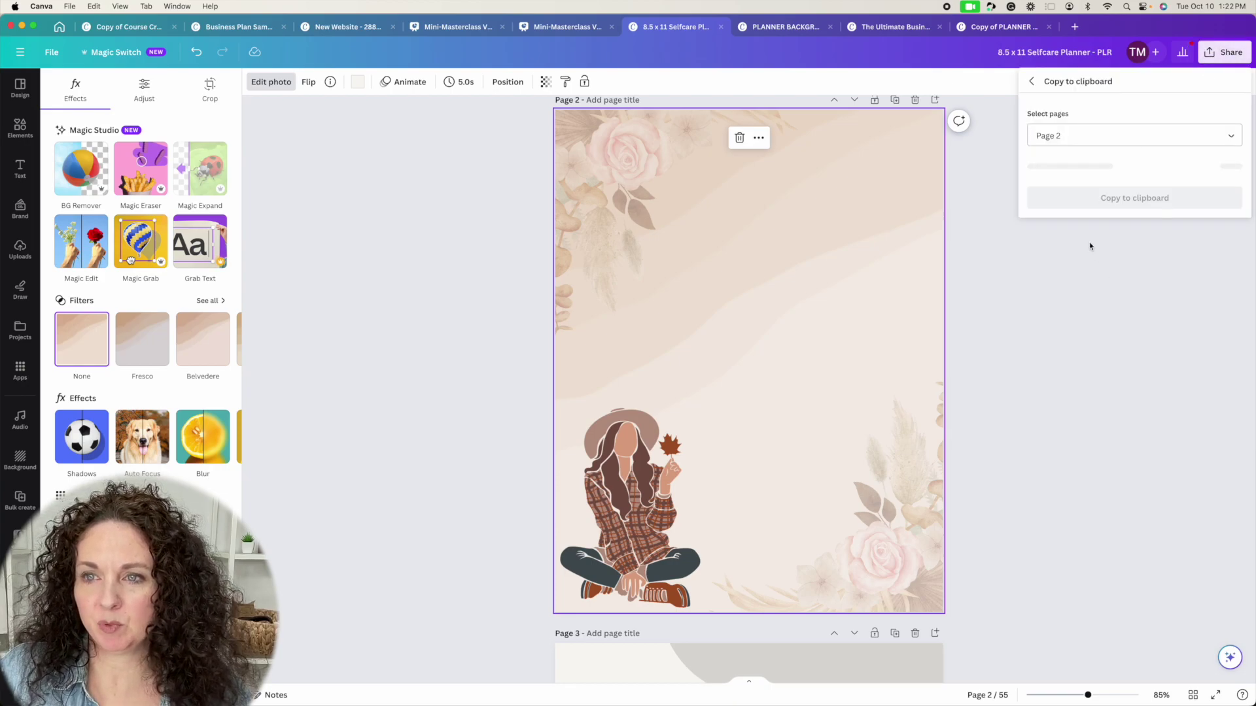
click(1090, 168)
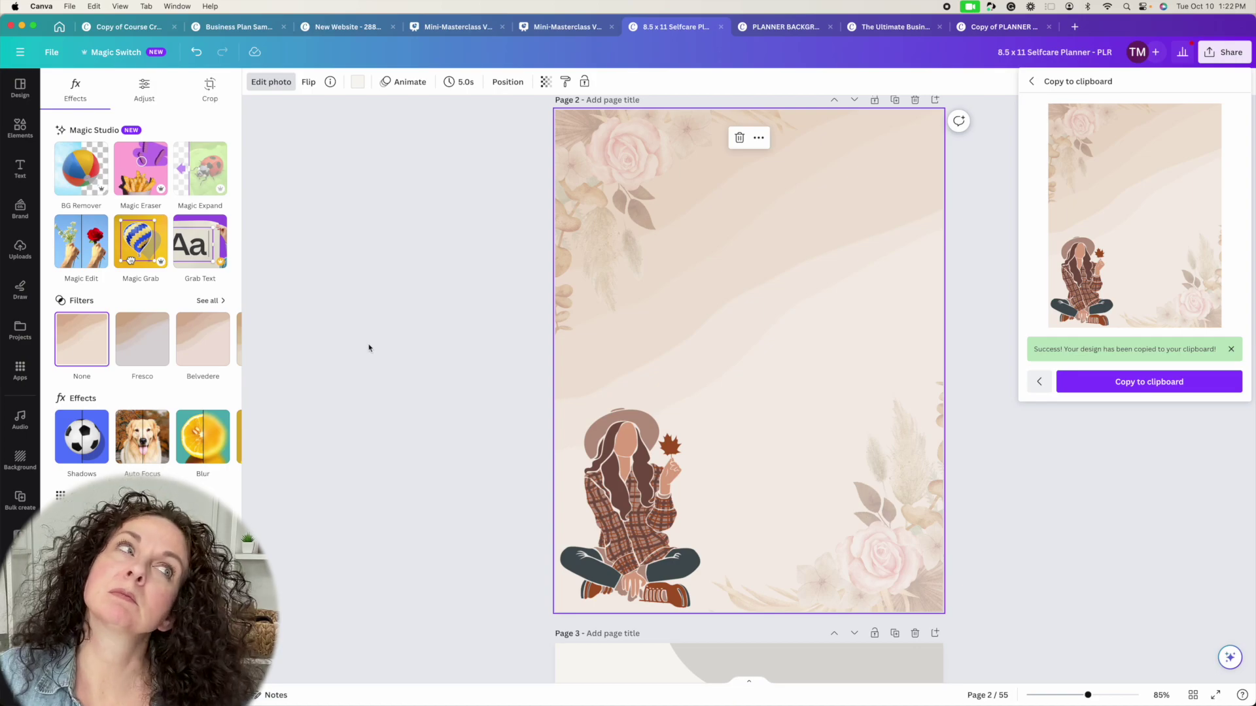
scroll(368, 290, up, 2)
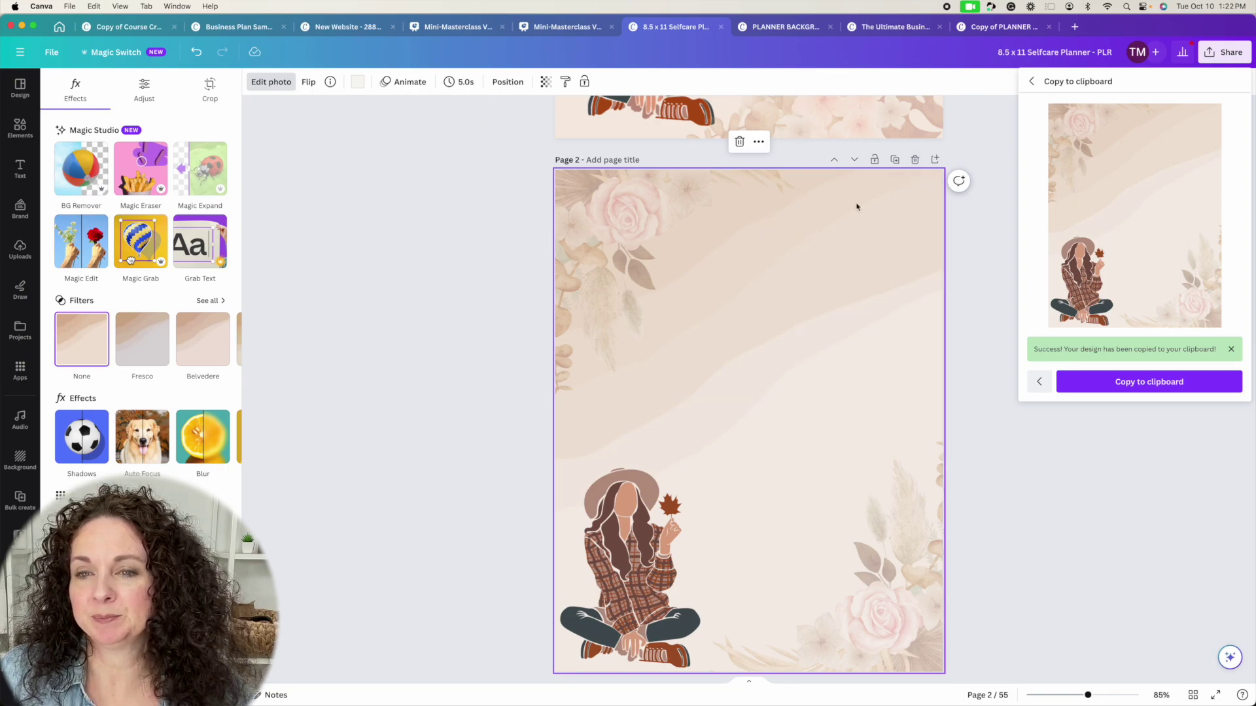
click(915, 161)
Replace the mirrored cover image on page 10 of Copy of PLANNER BACKGROUNDS with the copied untitled artwork, placed on the left-hand sheet.
click(1008, 27)
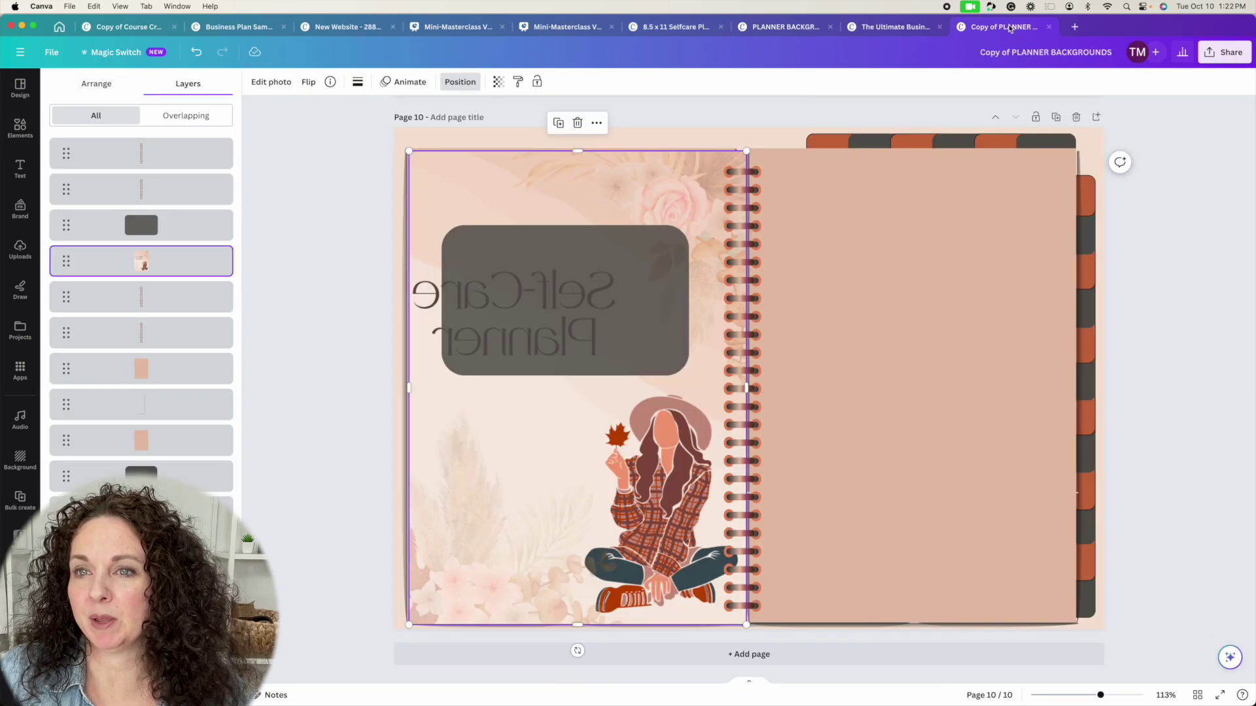
key(Delete)
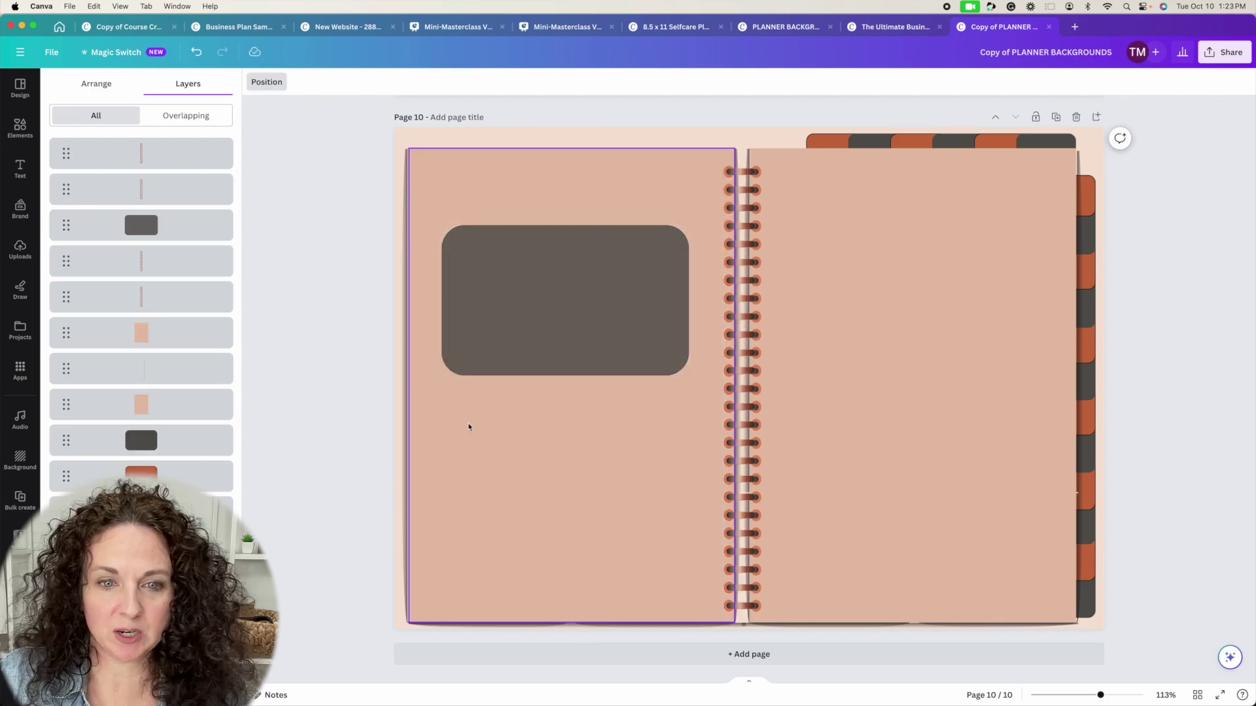
click(436, 201)
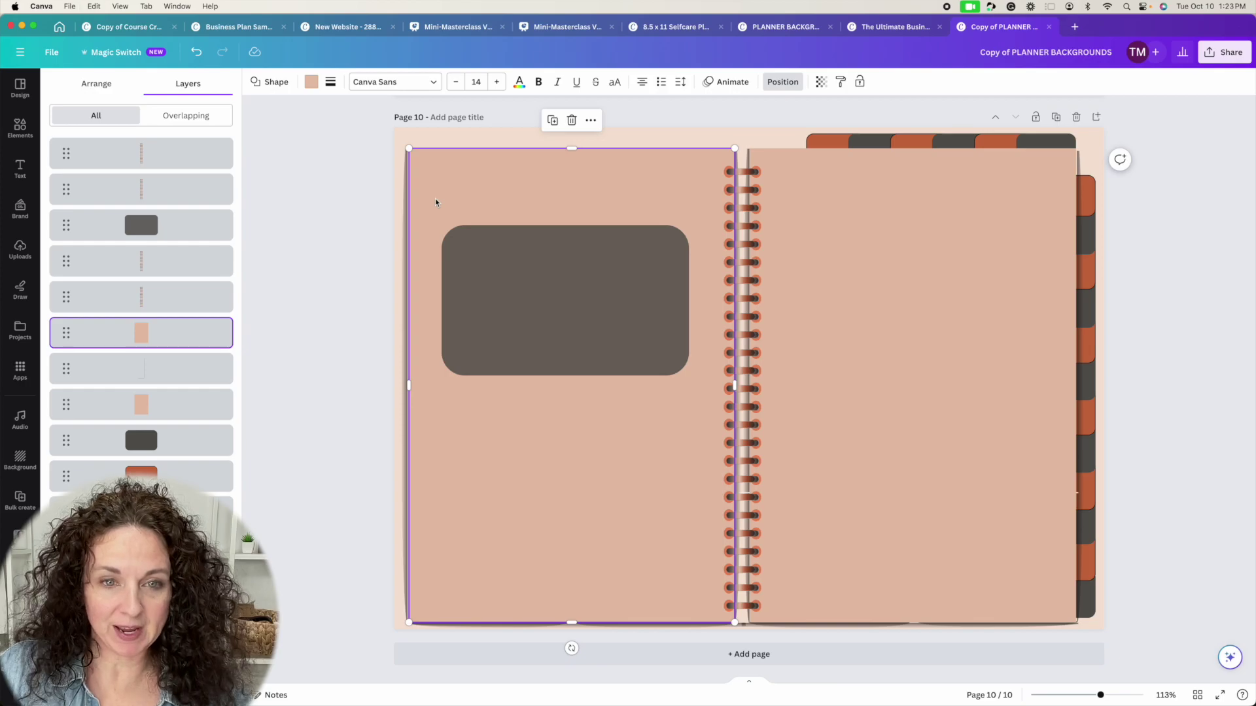
key(ctrl+v)
drag(785, 325, 578, 264)
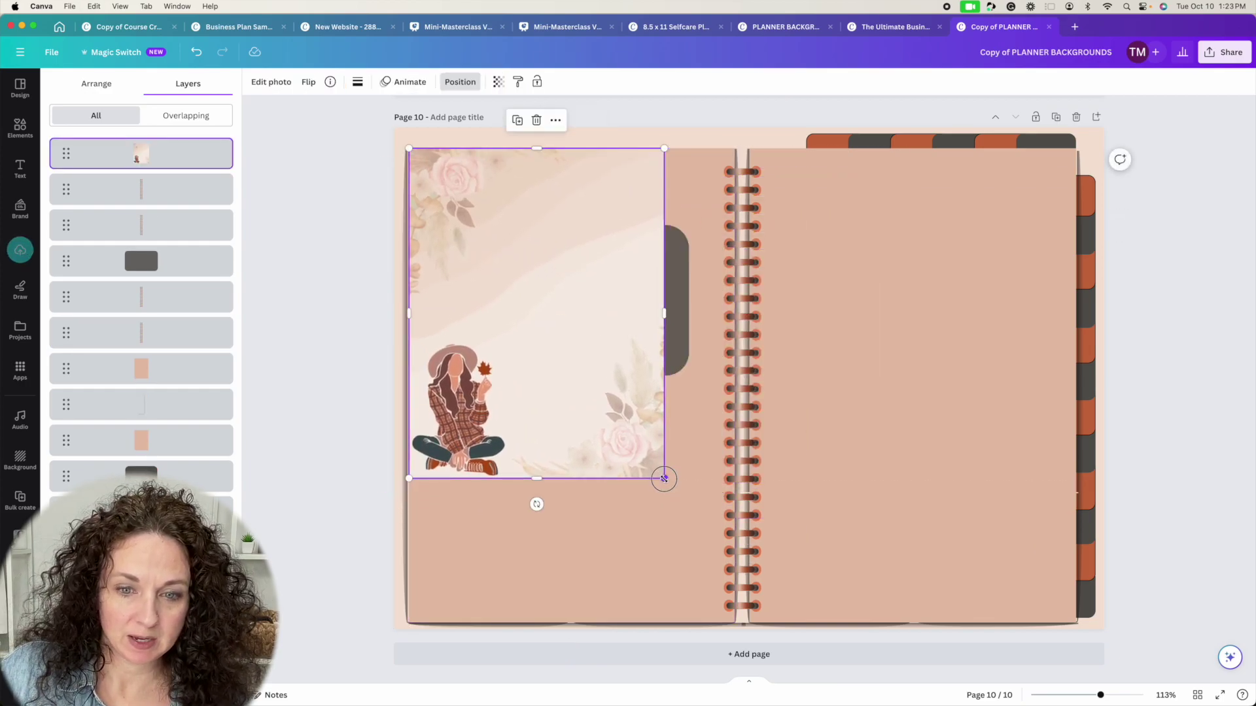
Enlarge and crop the pasted artwork so it fills the full height and width of page 10's left-hand sheet.
drag(664, 478, 799, 605)
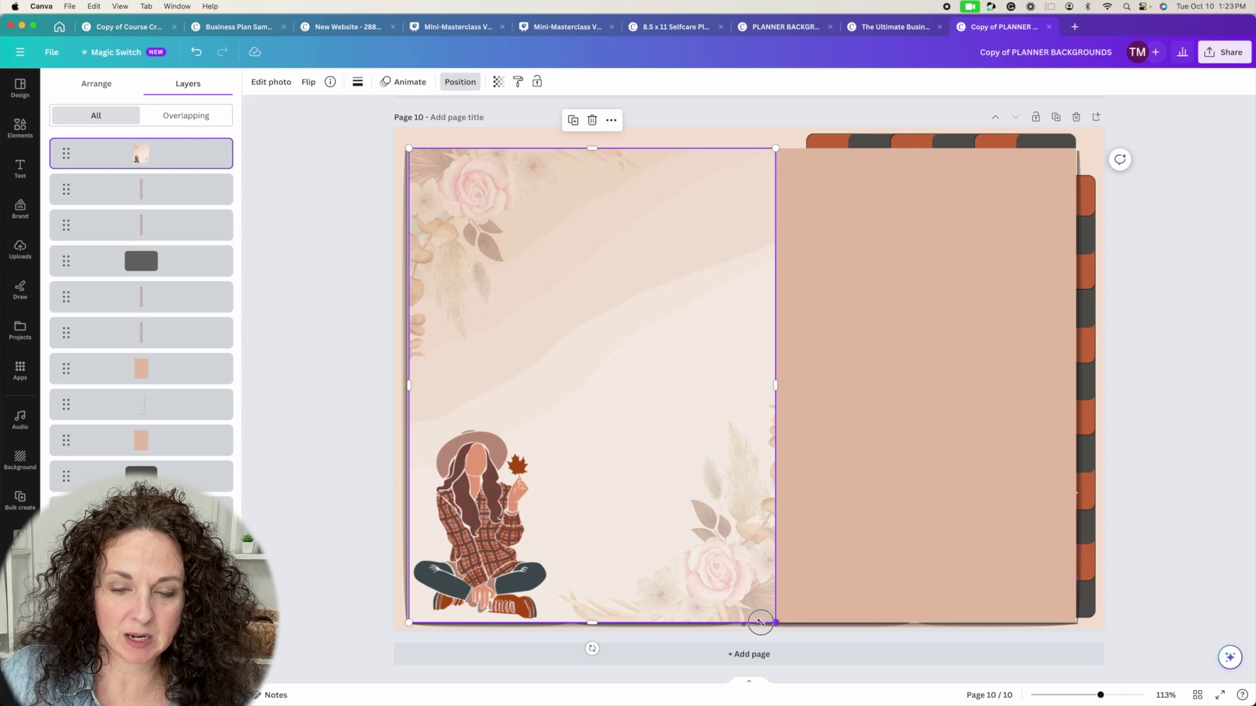
drag(776, 623, 713, 592)
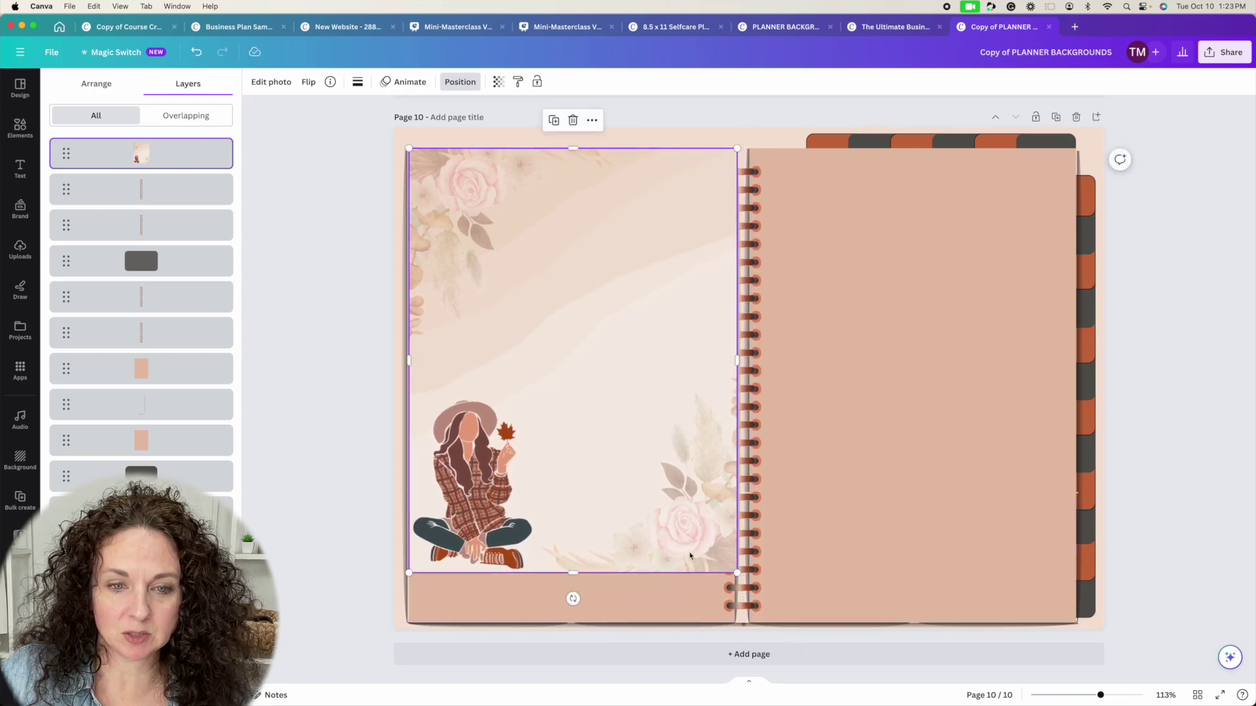
drag(681, 548, 676, 571)
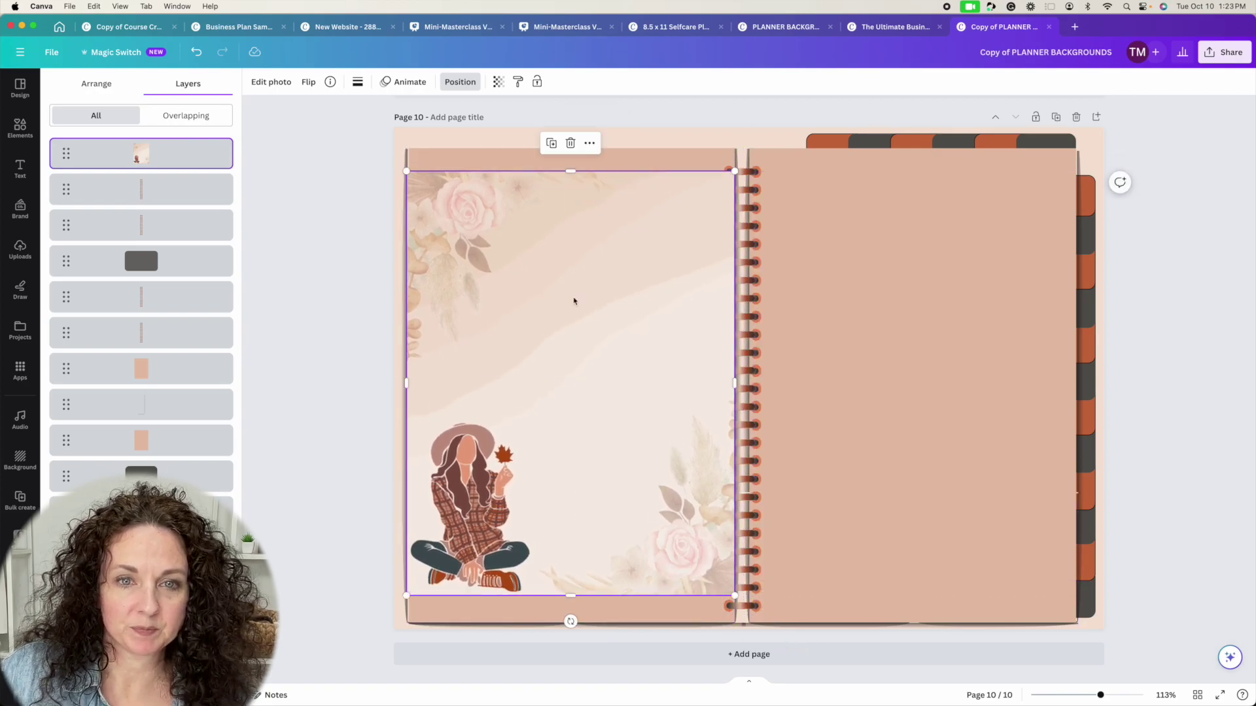
drag(567, 172, 569, 149)
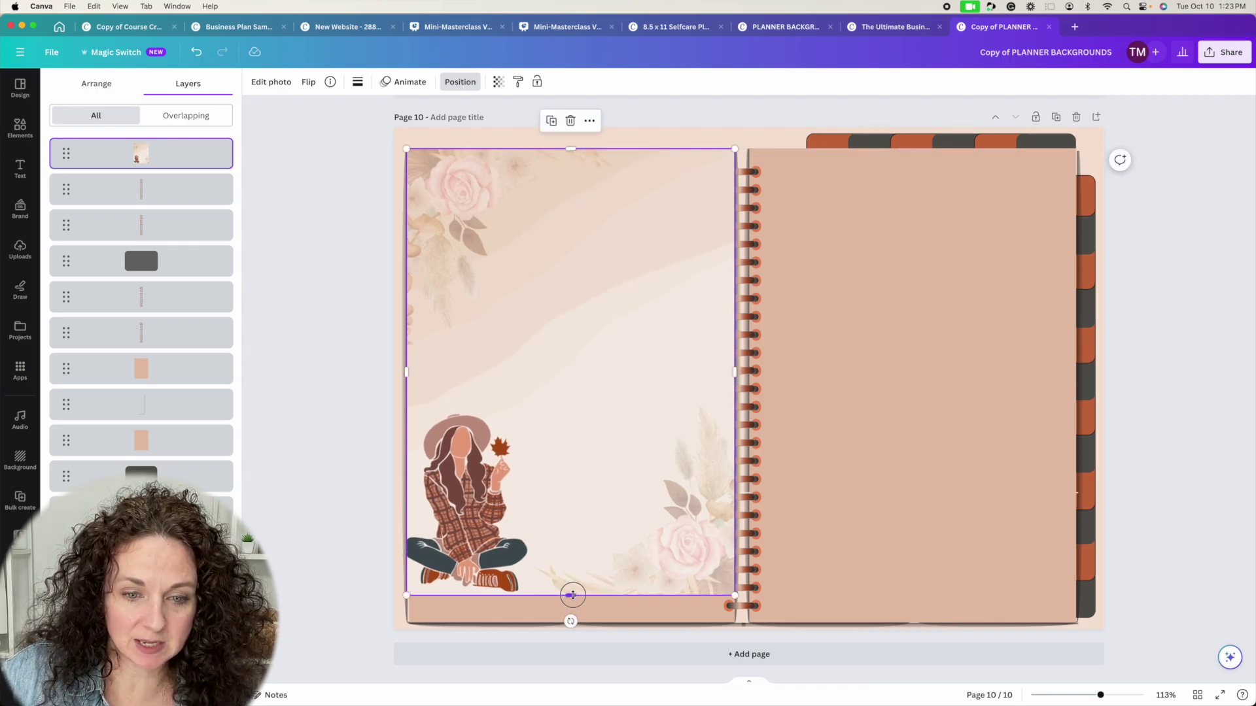
drag(572, 595, 571, 623)
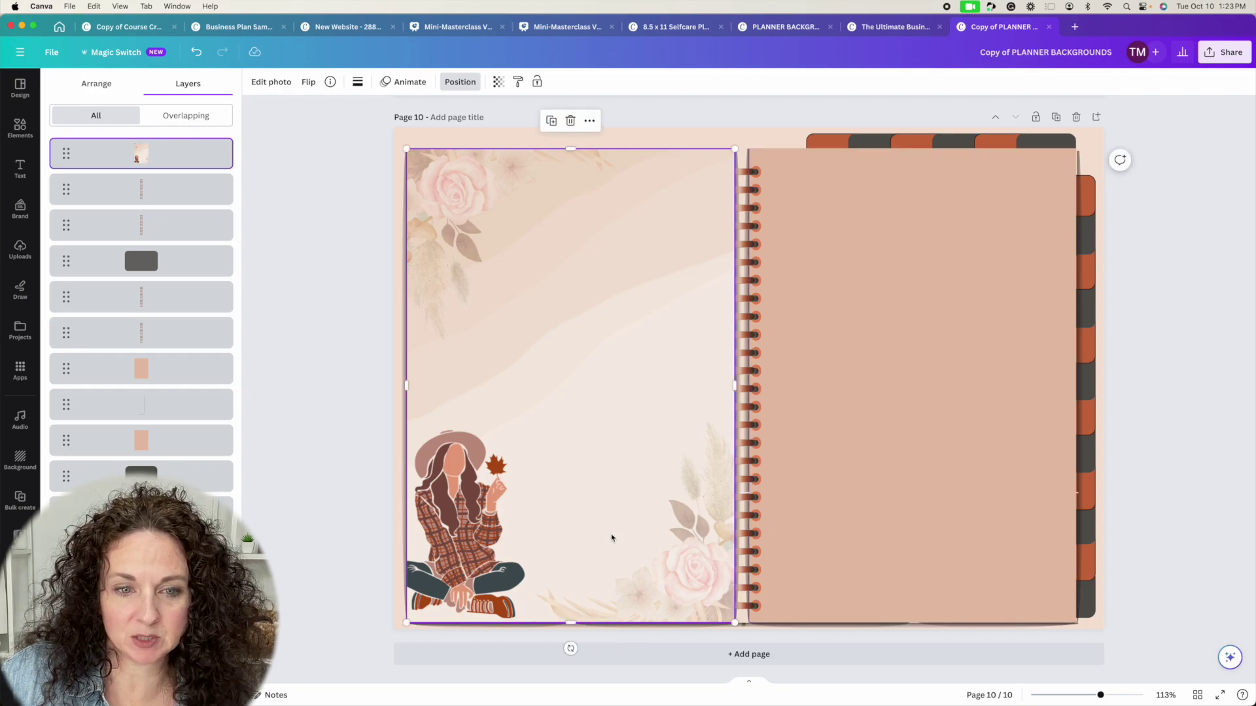
Move the artwork's layer beneath the spiral binding and the dark rounded label box on page 10.
click(831, 468)
click(575, 357)
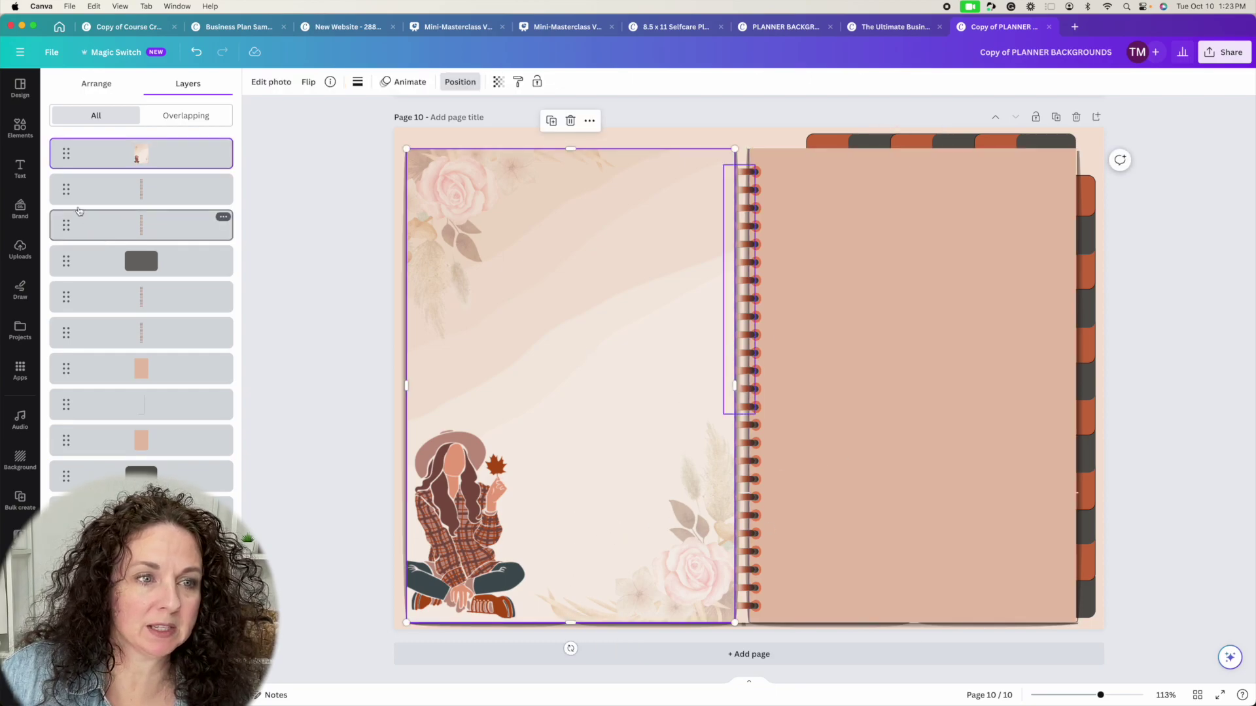
drag(67, 153, 69, 275)
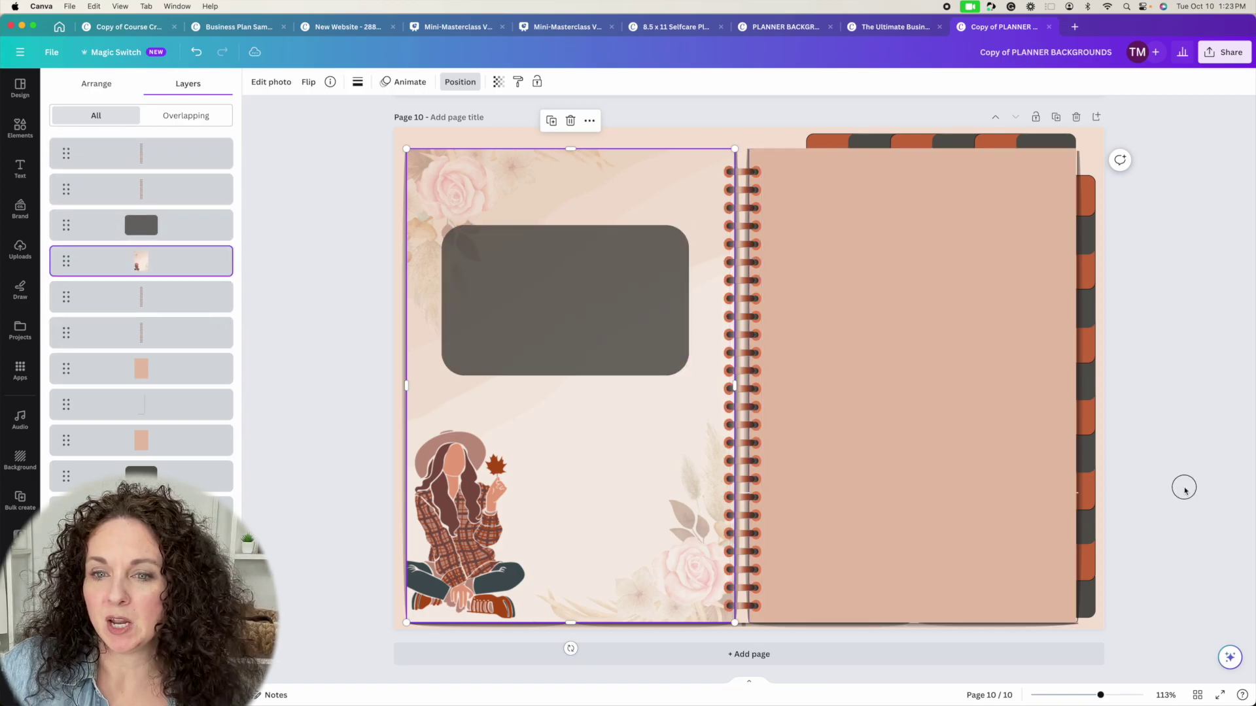
Review the finished pages 8 to 10 and open the PNG download settings for the planner backgrounds.
scroll(838, 443, up, 5)
scroll(839, 442, up, 10)
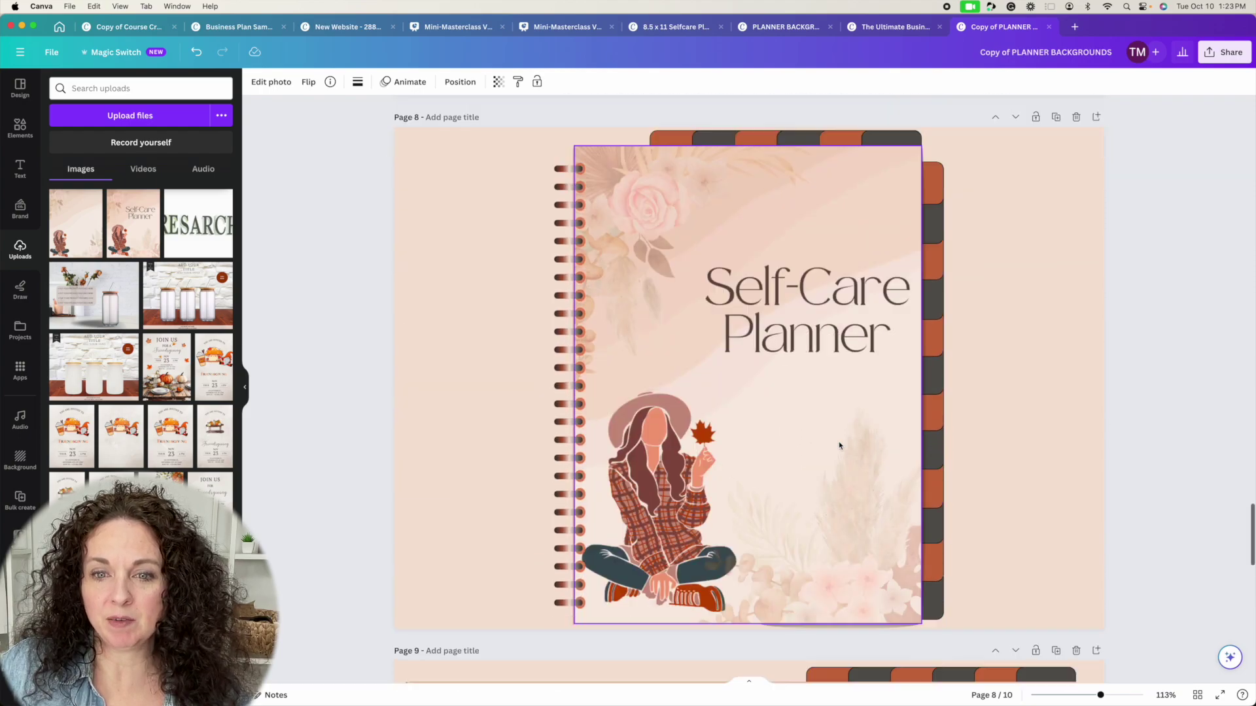
scroll(839, 442, down, 15)
scroll(839, 445, up, 10)
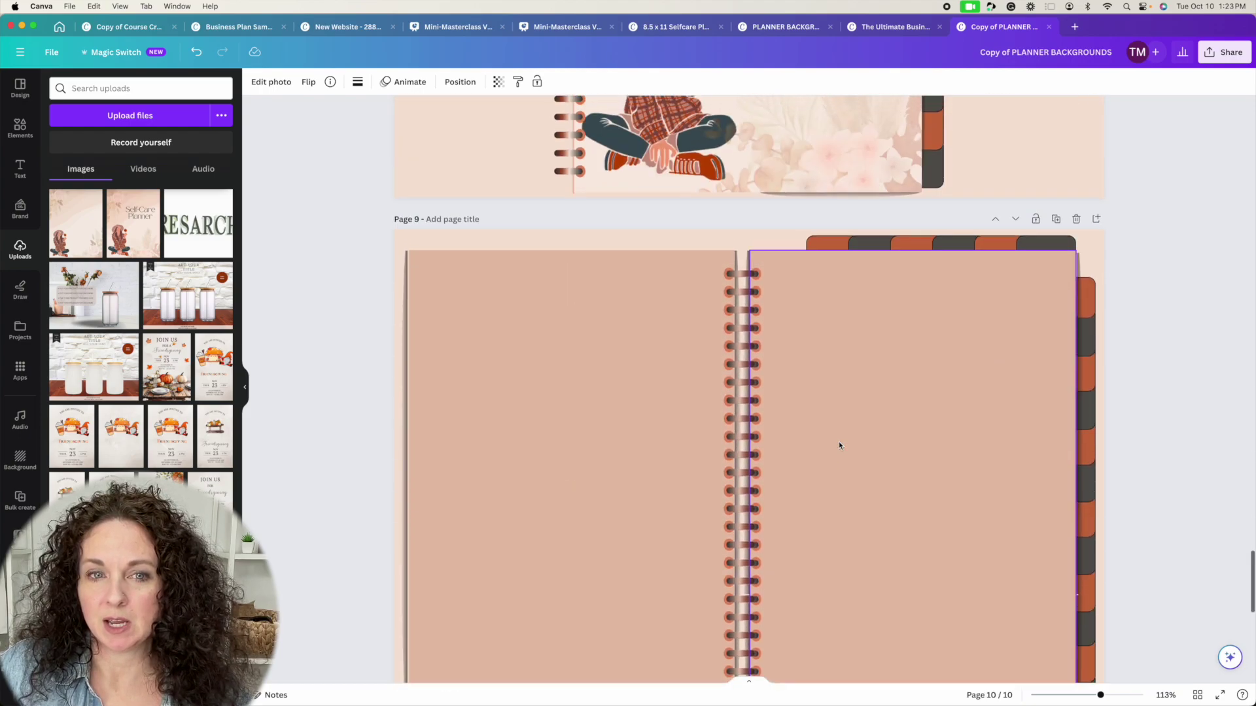
scroll(840, 446, up, 1)
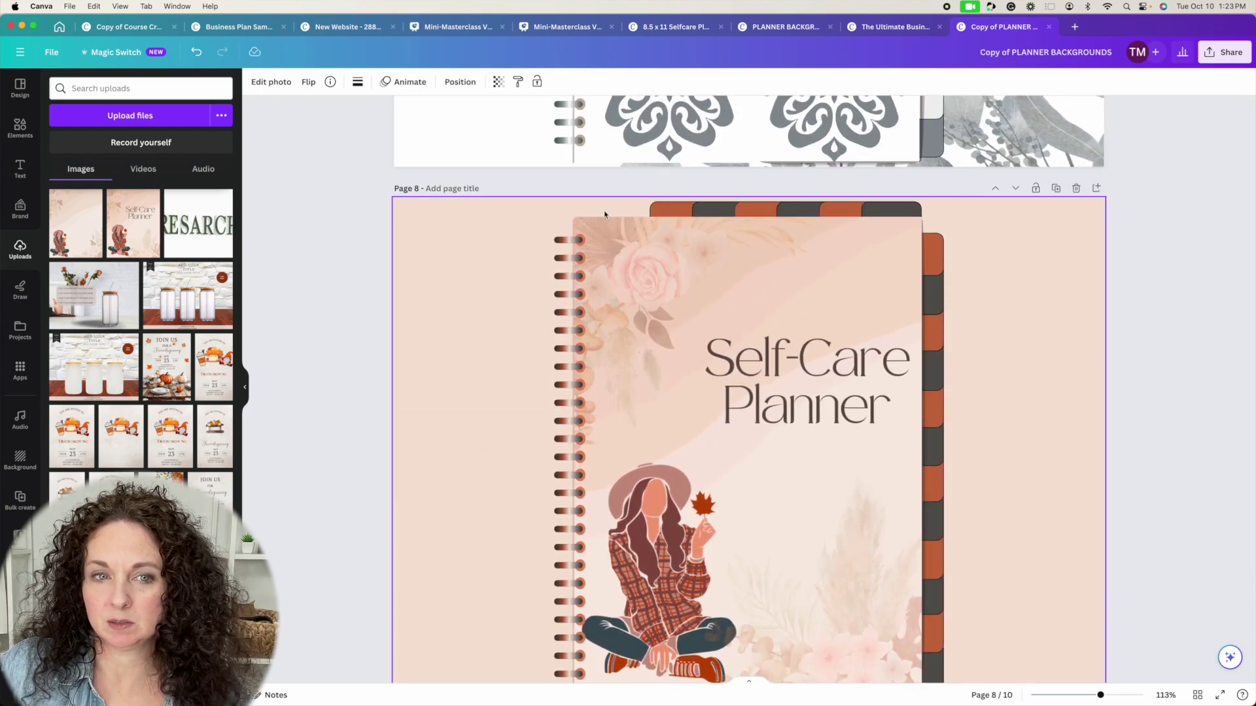
click(1227, 52)
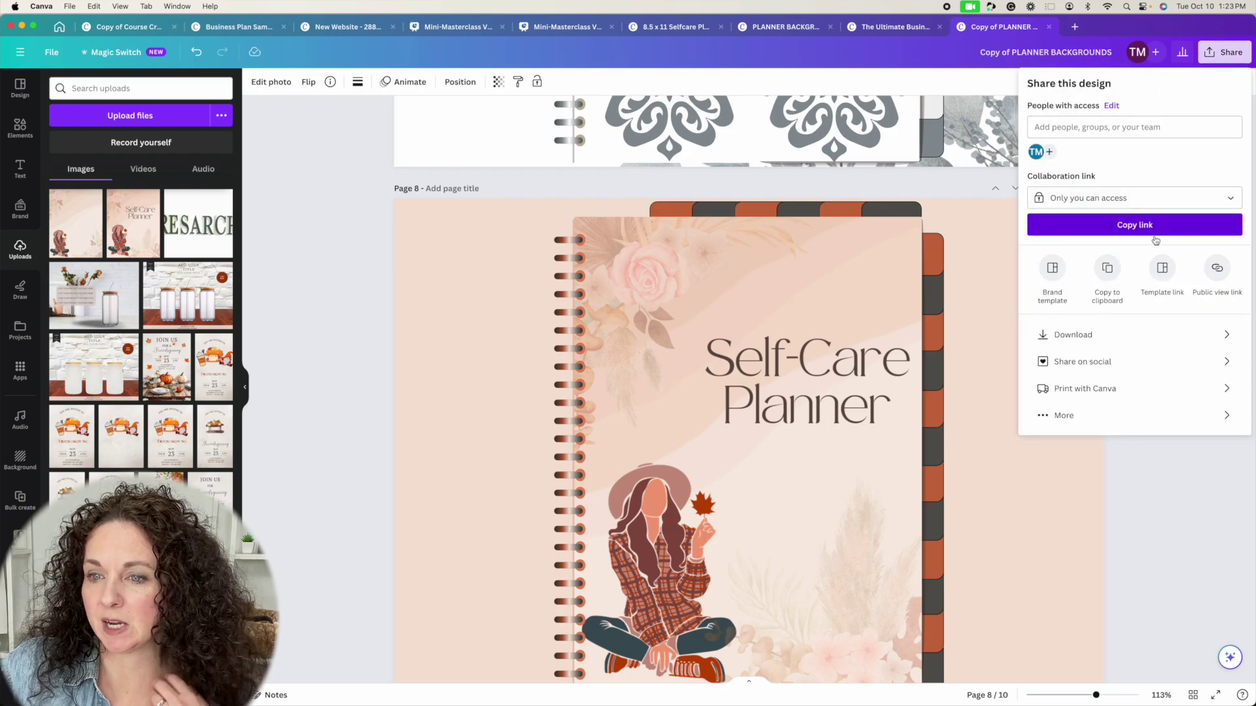
click(1102, 335)
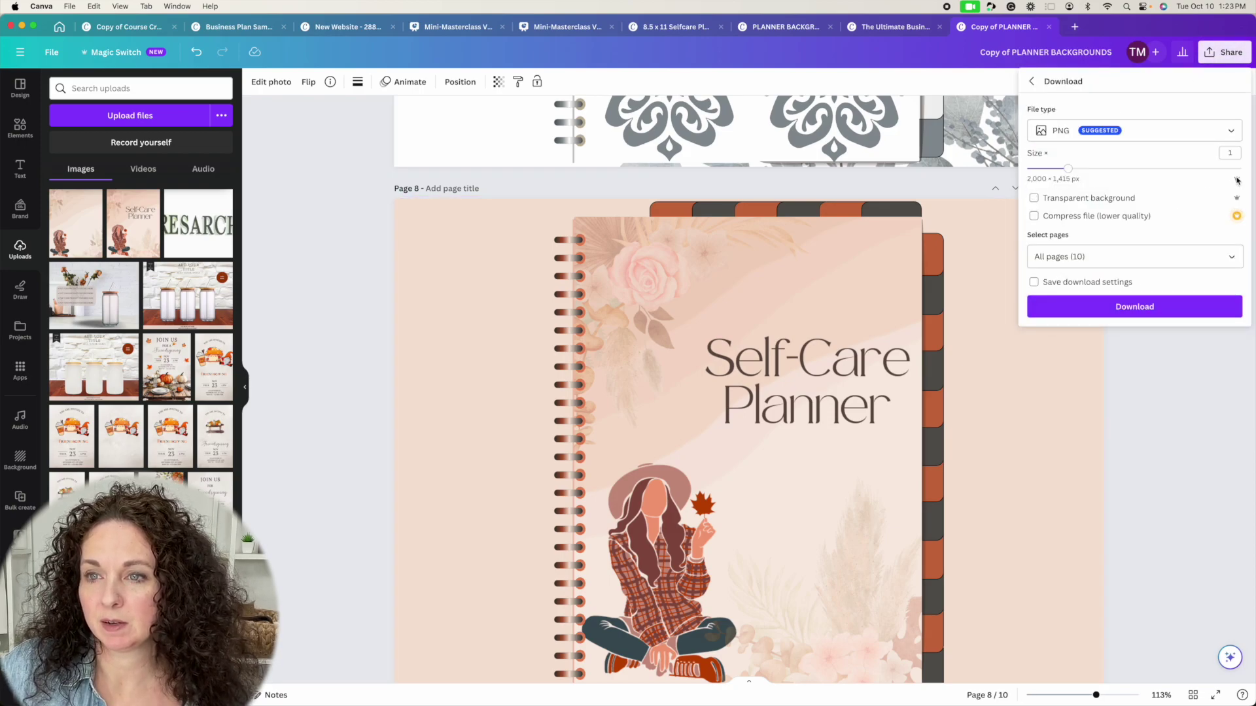
Limit the download to pages 8, 9 and 10 by clearing the all-pages selection and choosing only those three.
click(1231, 257)
click(1231, 289)
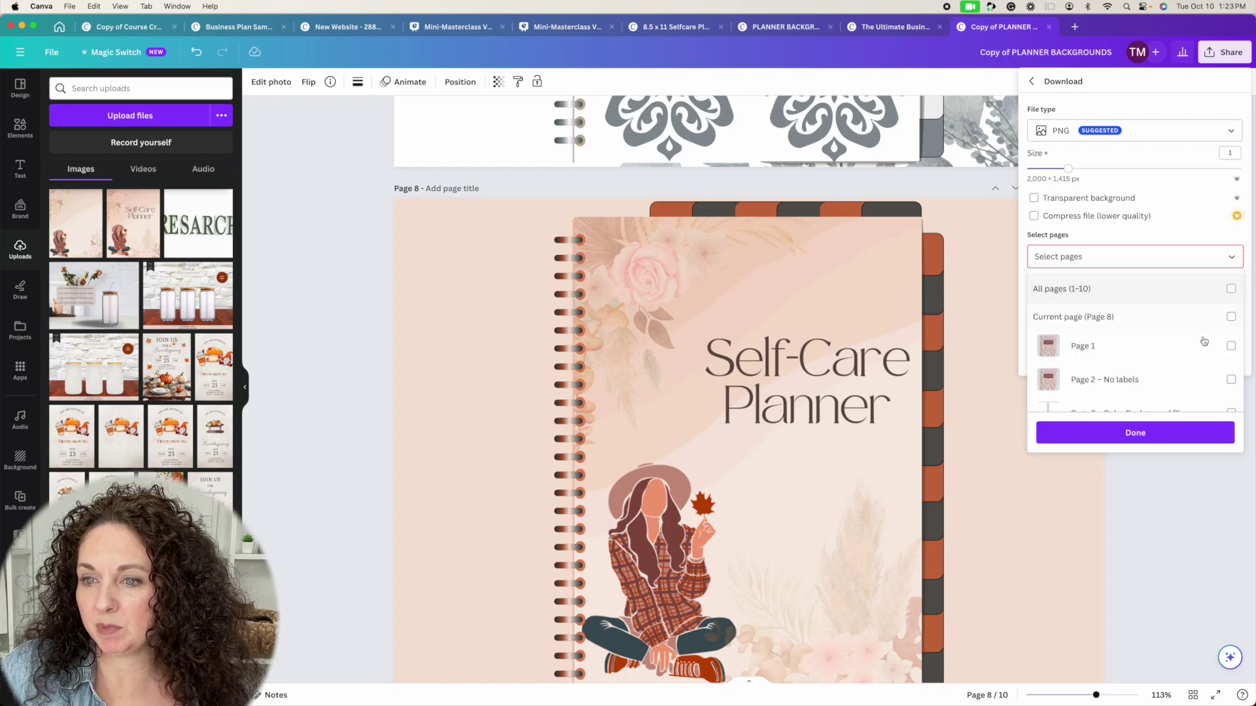
scroll(1202, 340, down, 5)
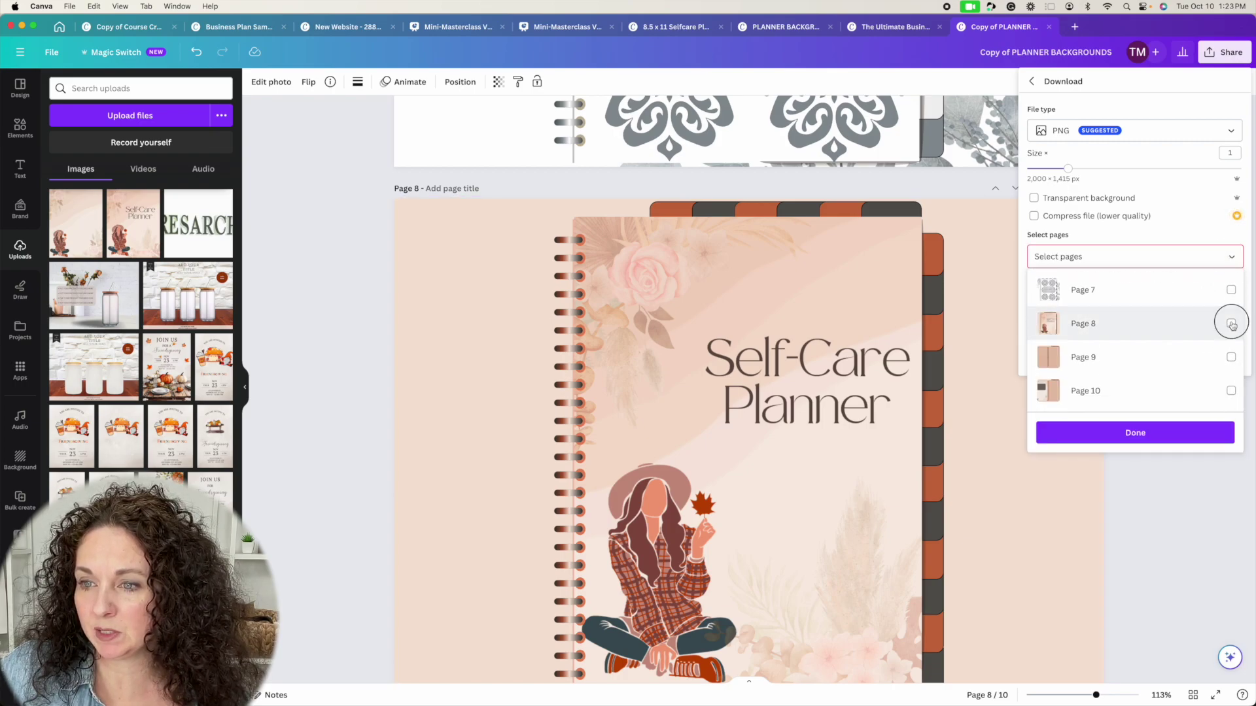
click(1231, 323)
click(1231, 357)
click(1230, 391)
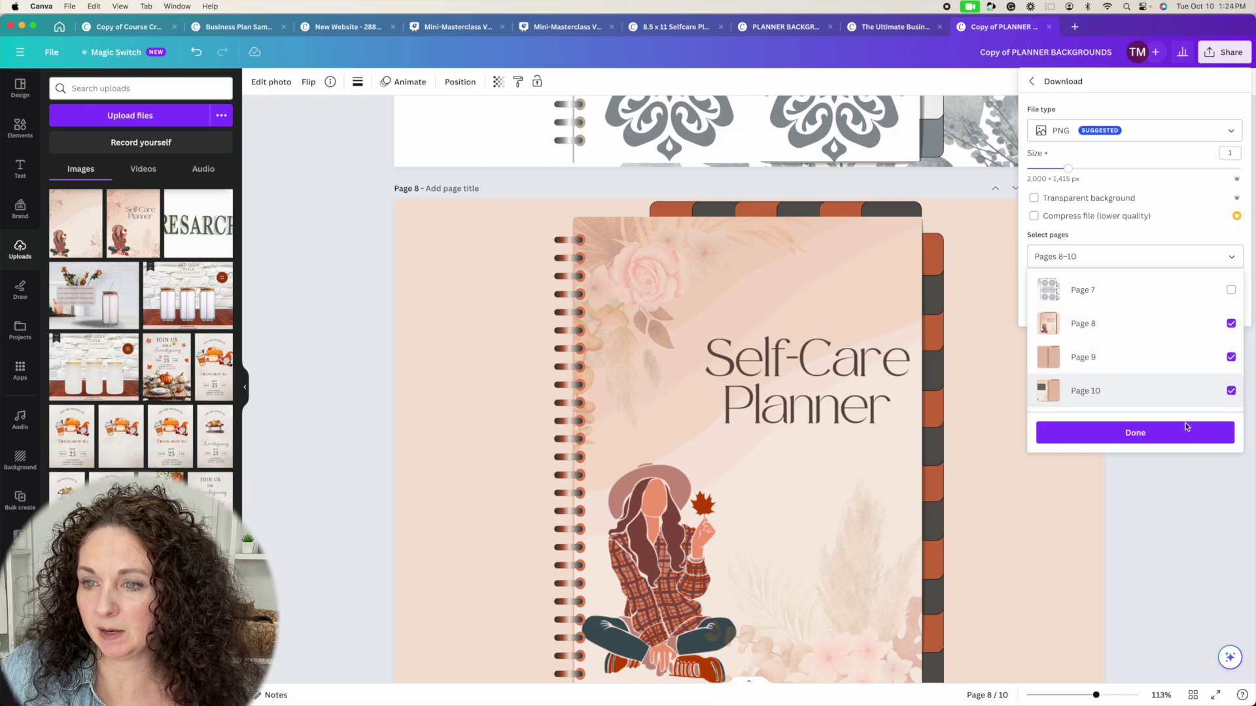
click(1223, 432)
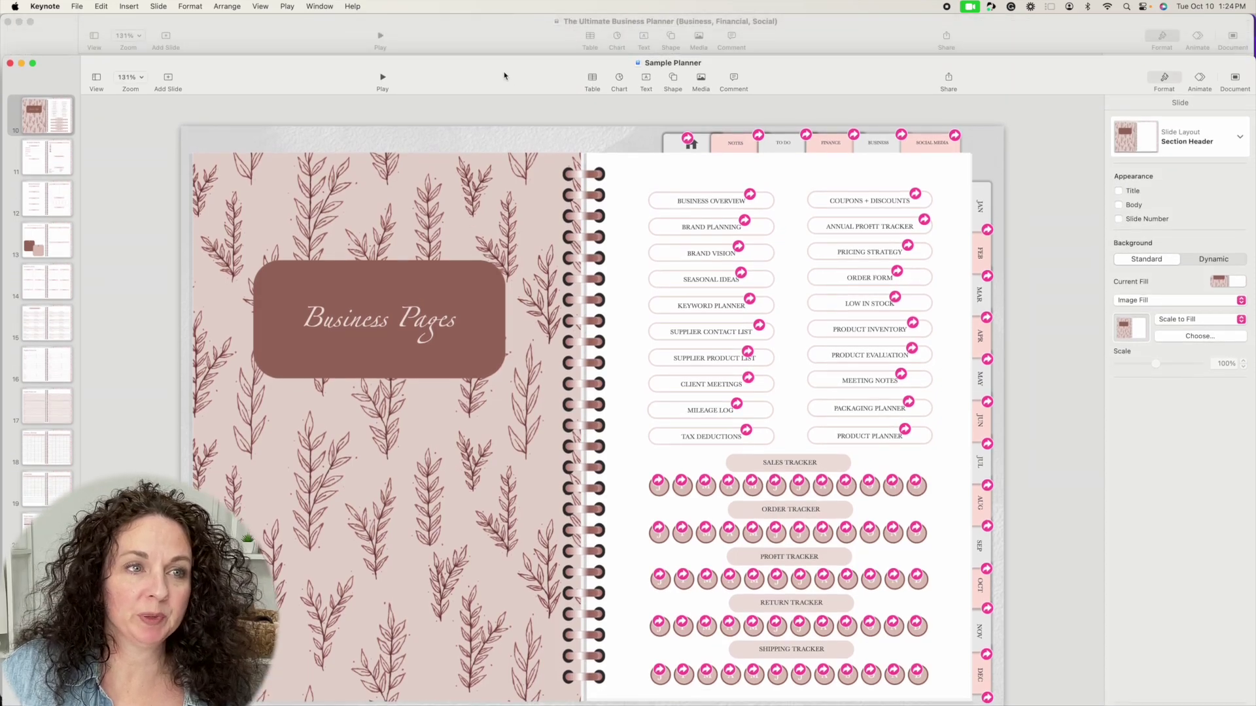
Switch to Keynote, close The Ultimate Business Planner window, reposition the Sample Planner window and bring up its first slide thumbnails.
click(7, 22)
drag(239, 71, 235, 36)
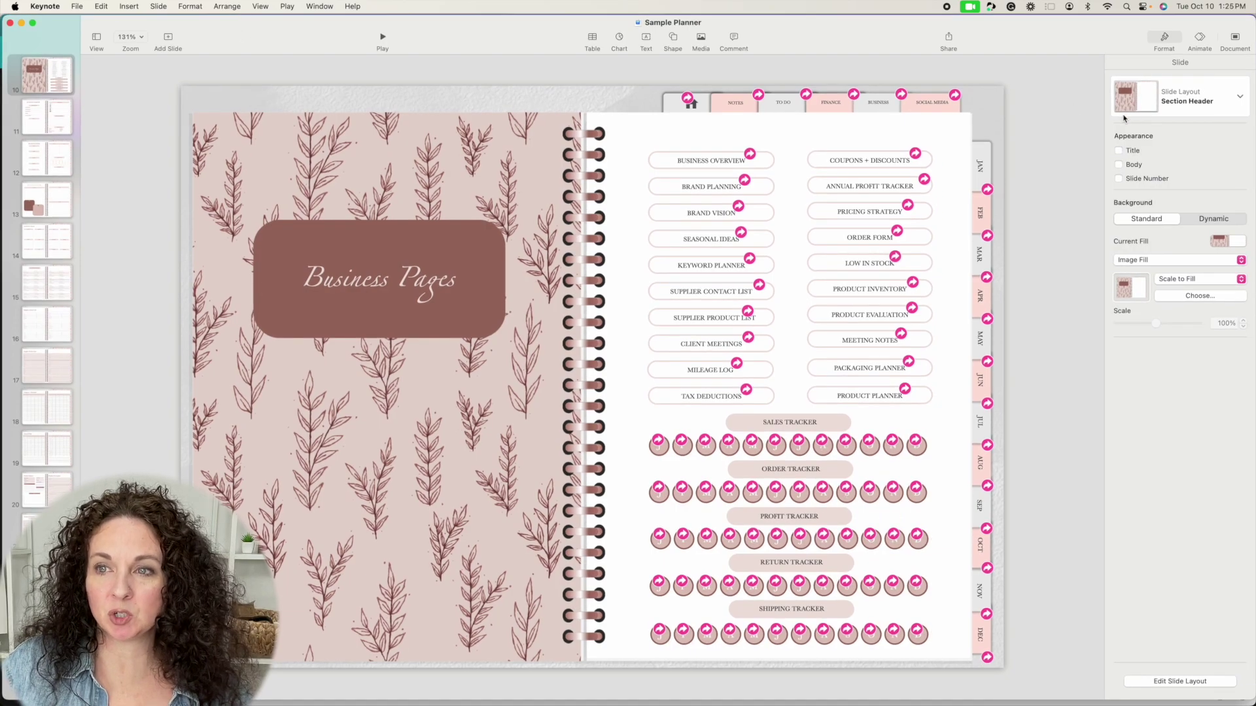
drag(439, 46, 435, 45)
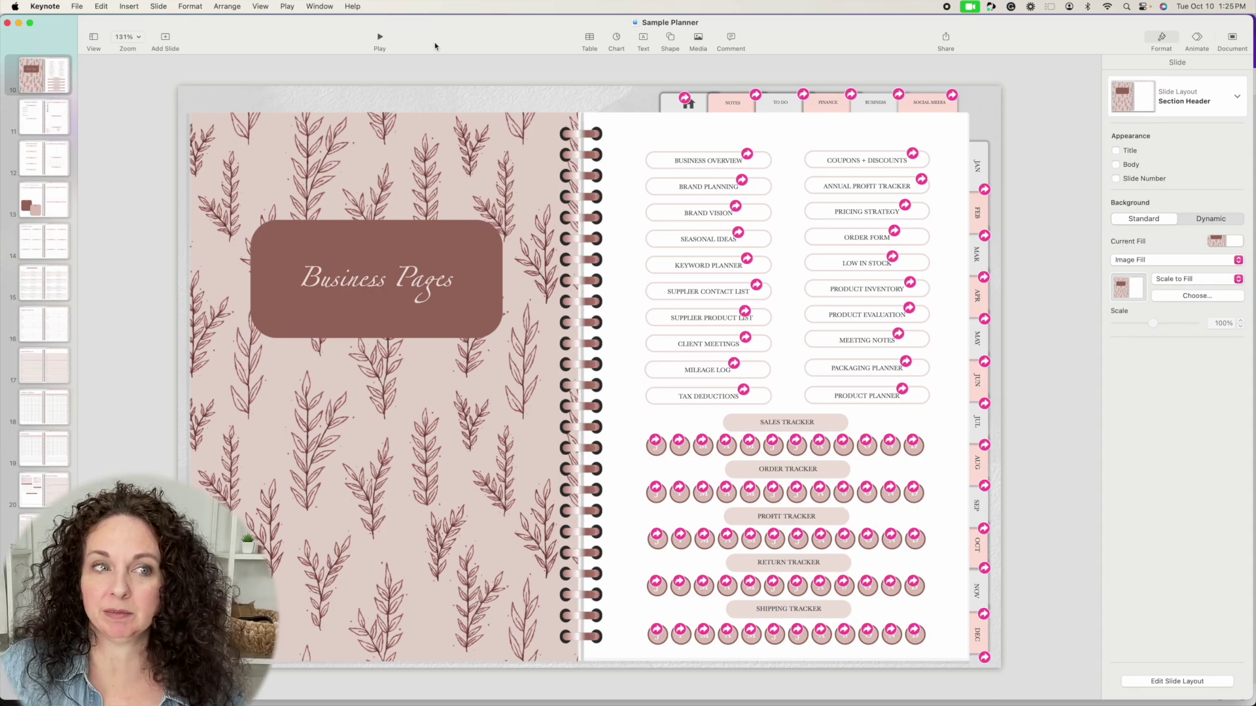
scroll(20, 119, up, 10)
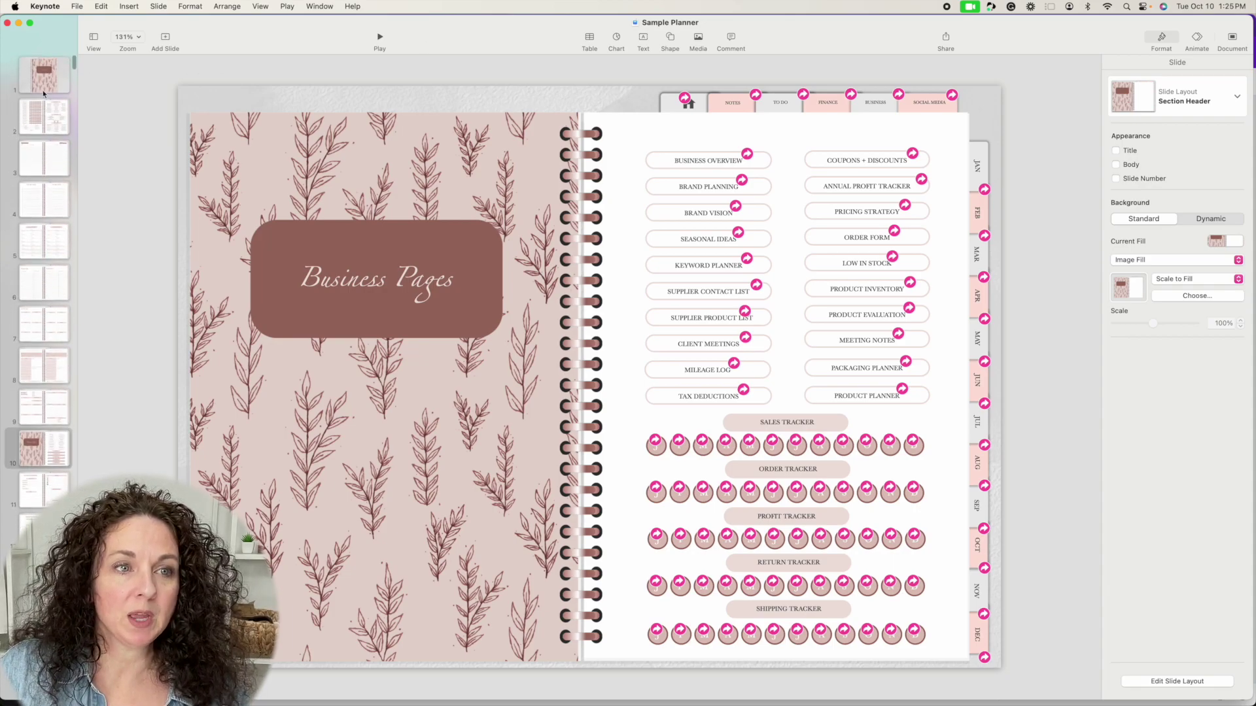
Enter slide layout editing and set the Title Slide layout's background image to 8.png from the Copy of PLANNER BACKGROUNDS folder.
click(94, 39)
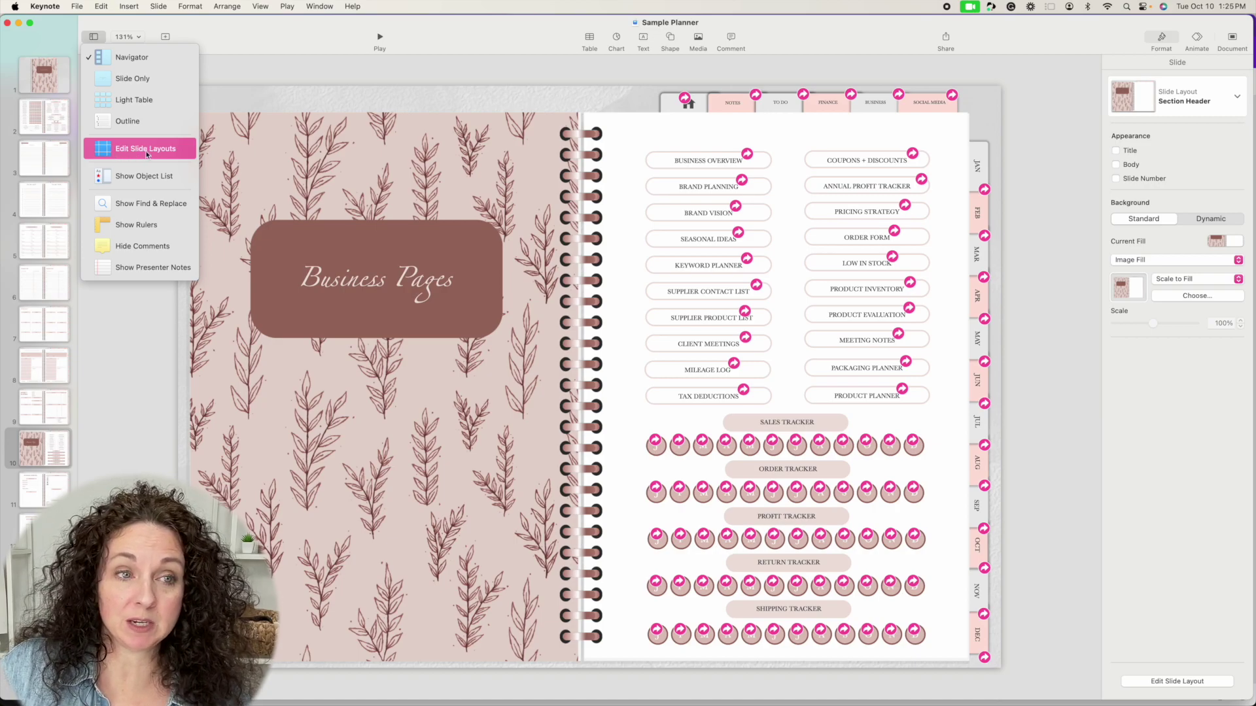
click(139, 150)
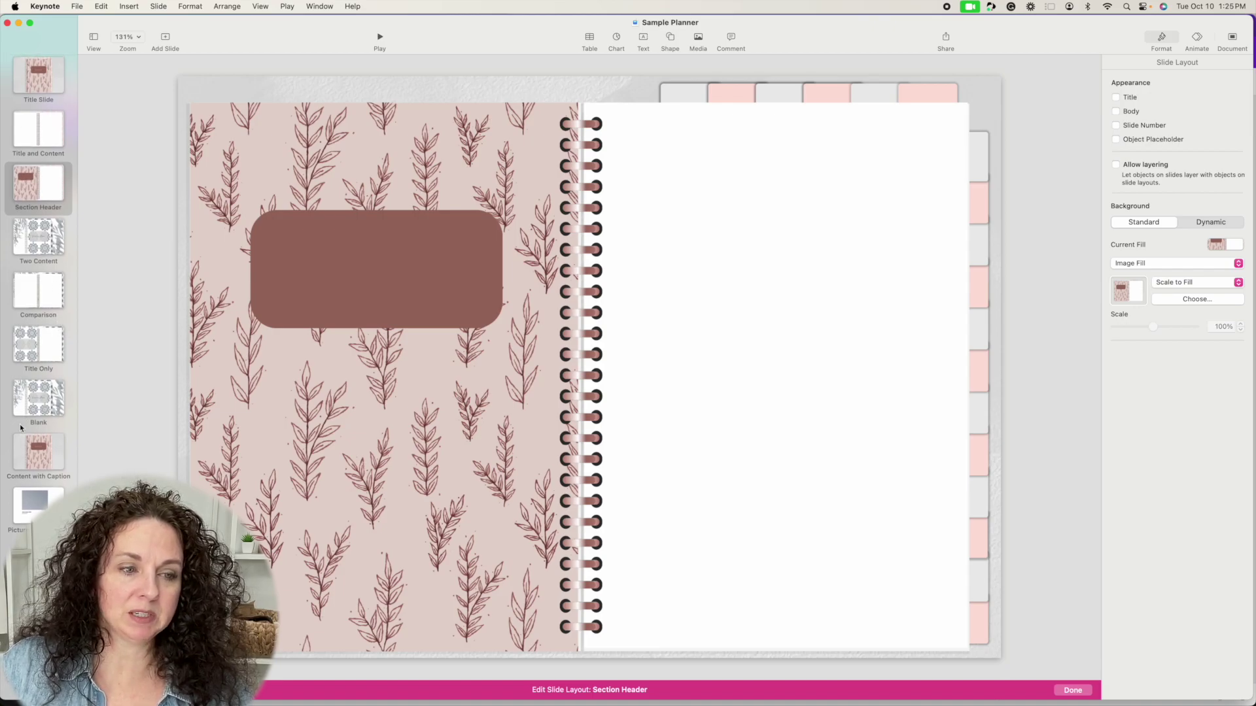
click(32, 83)
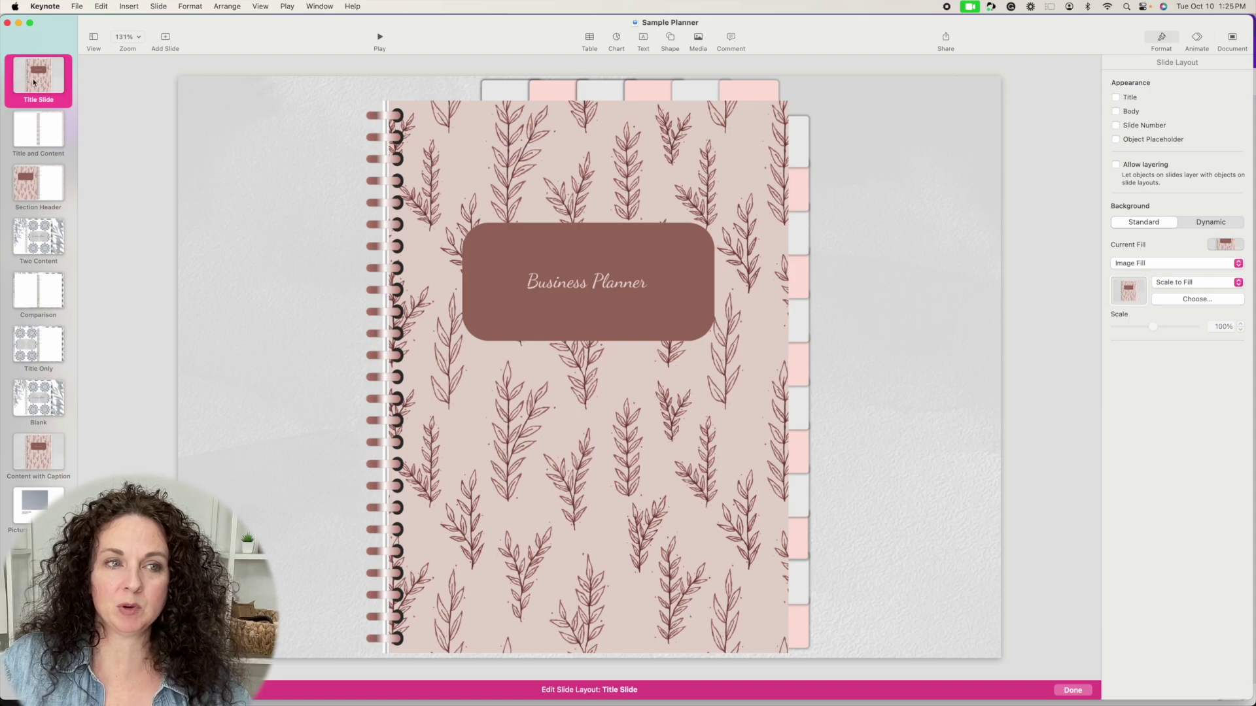
click(1155, 262)
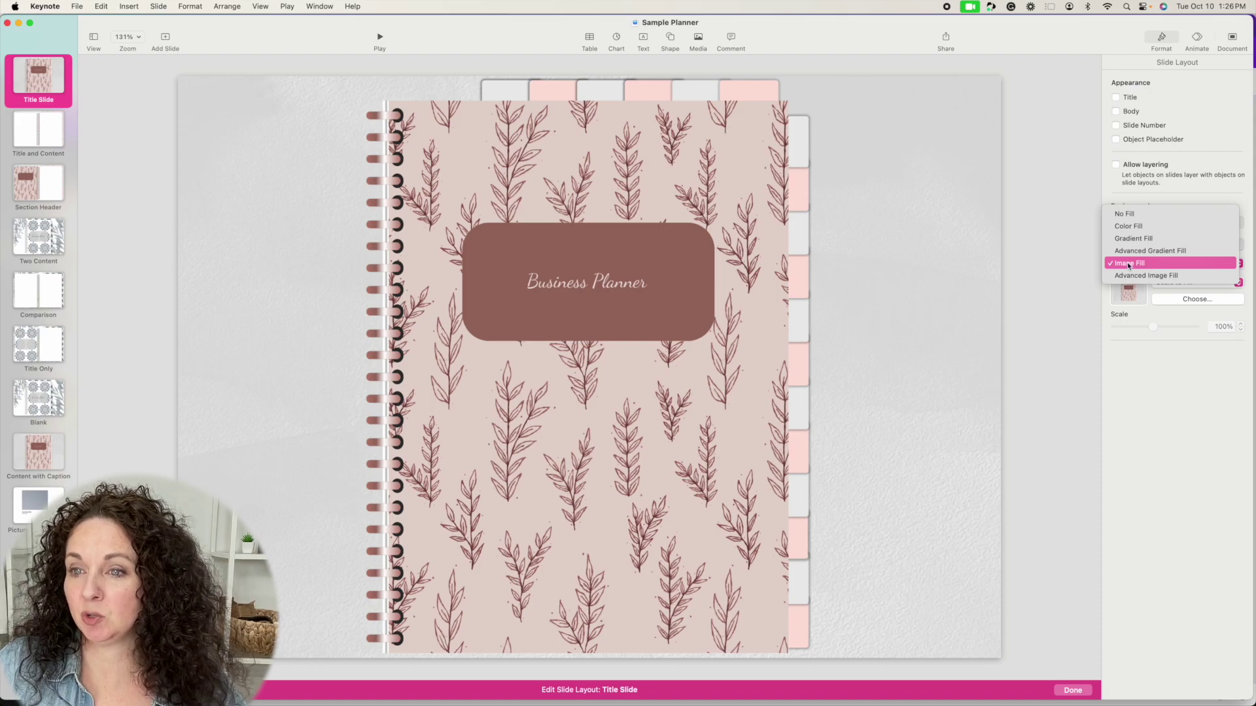
click(1128, 264)
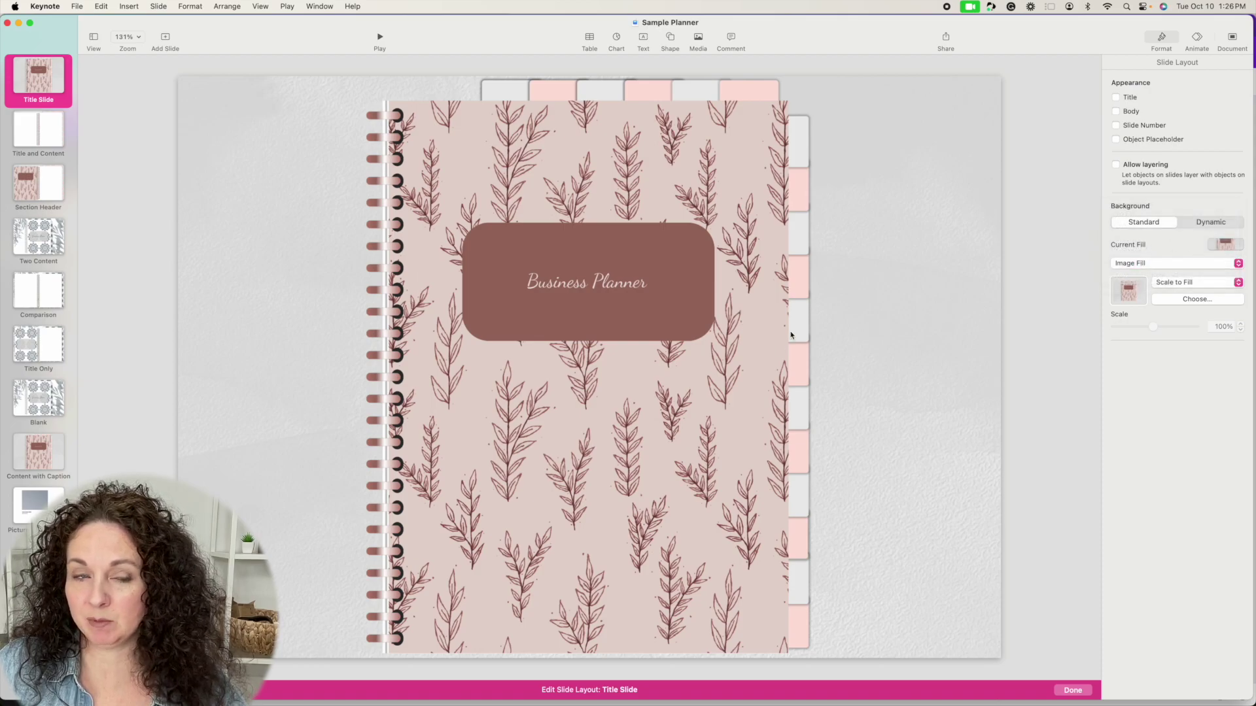
click(1187, 301)
scroll(674, 342, down, 3)
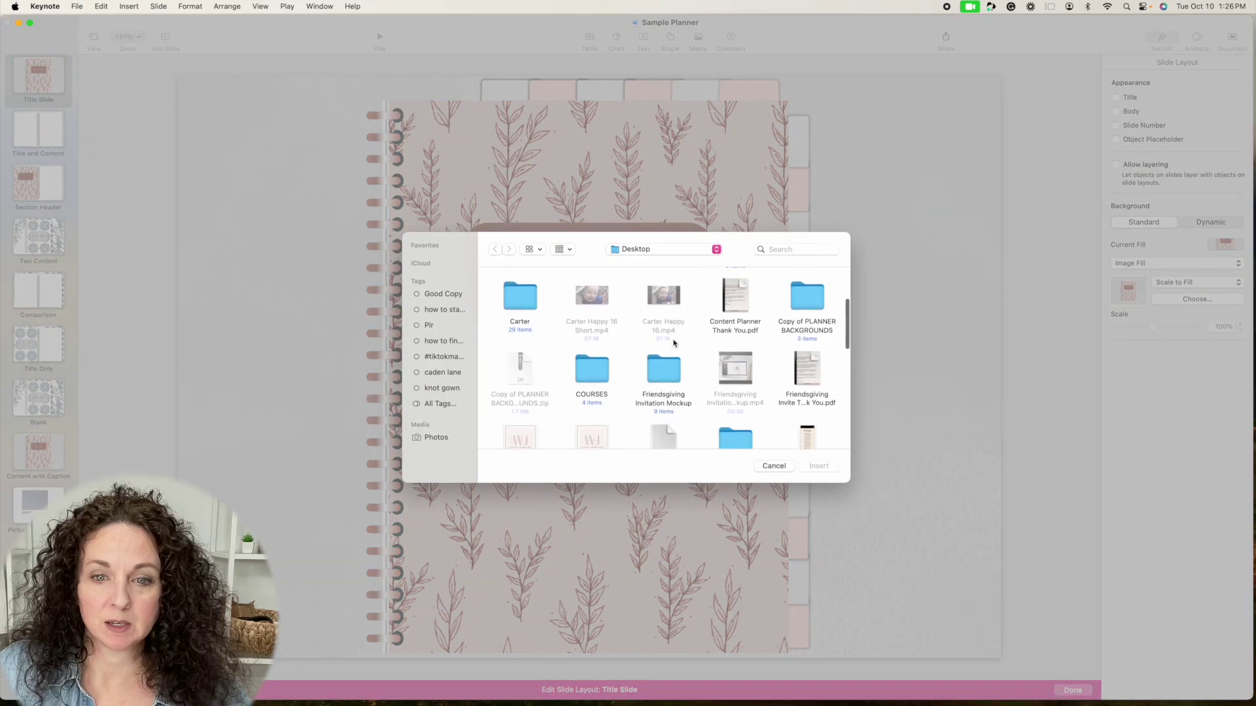
double_click(810, 293)
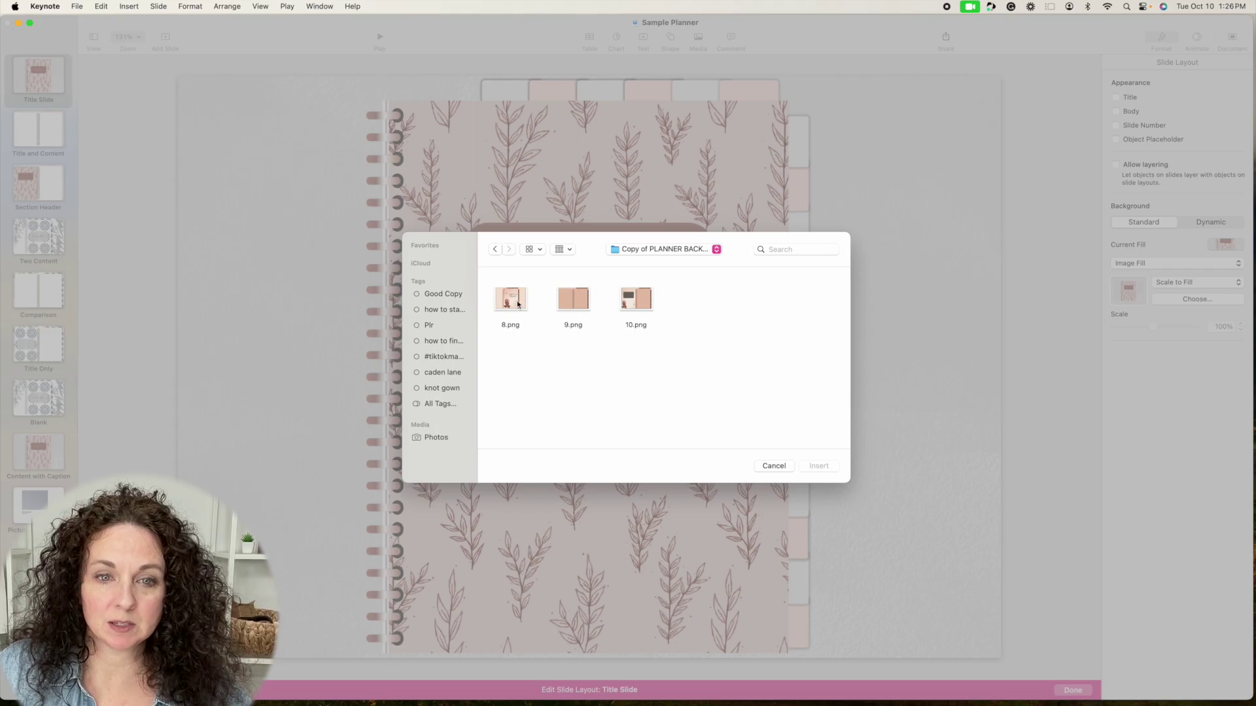
click(513, 302)
click(811, 467)
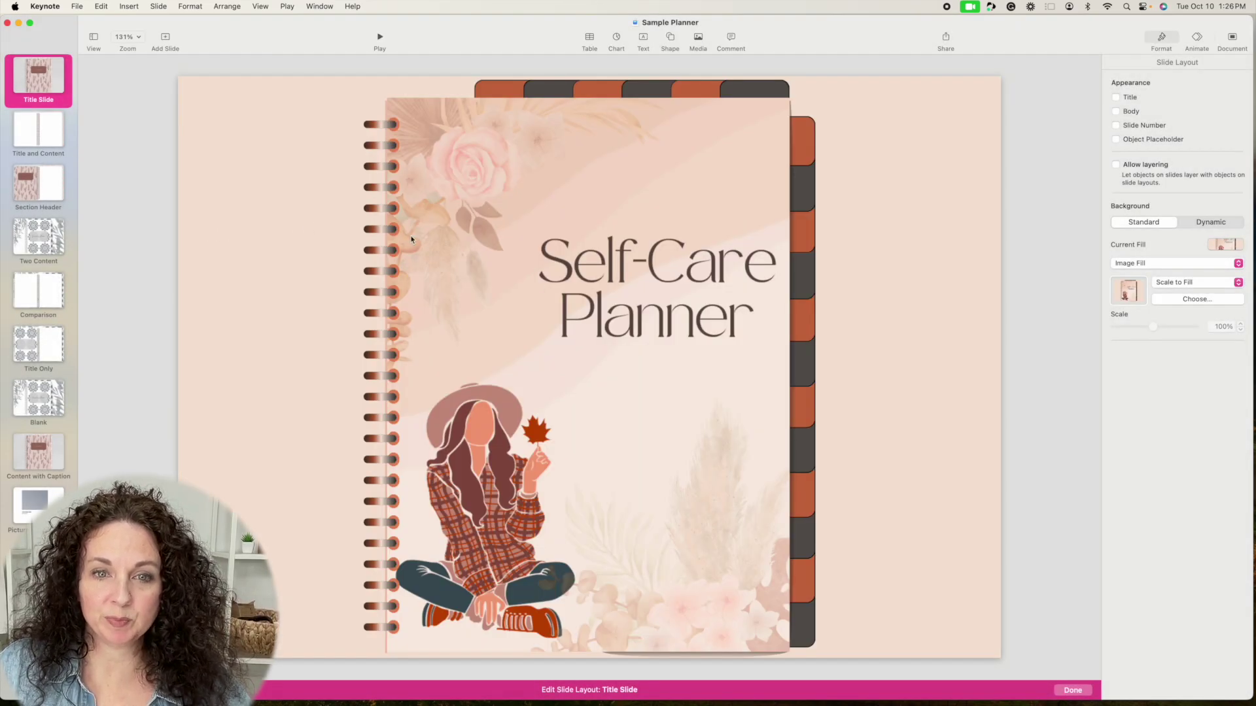
Replace the Title and Content layout's background image with 9.png.
click(41, 138)
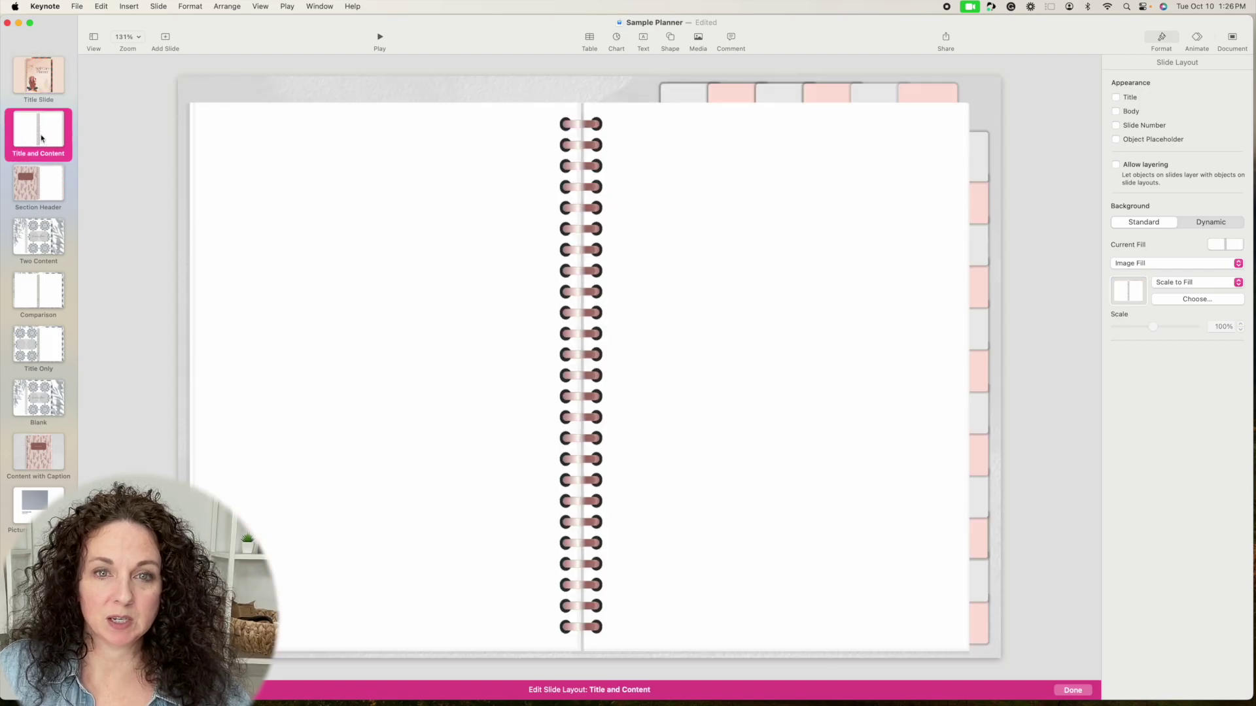
click(1190, 302)
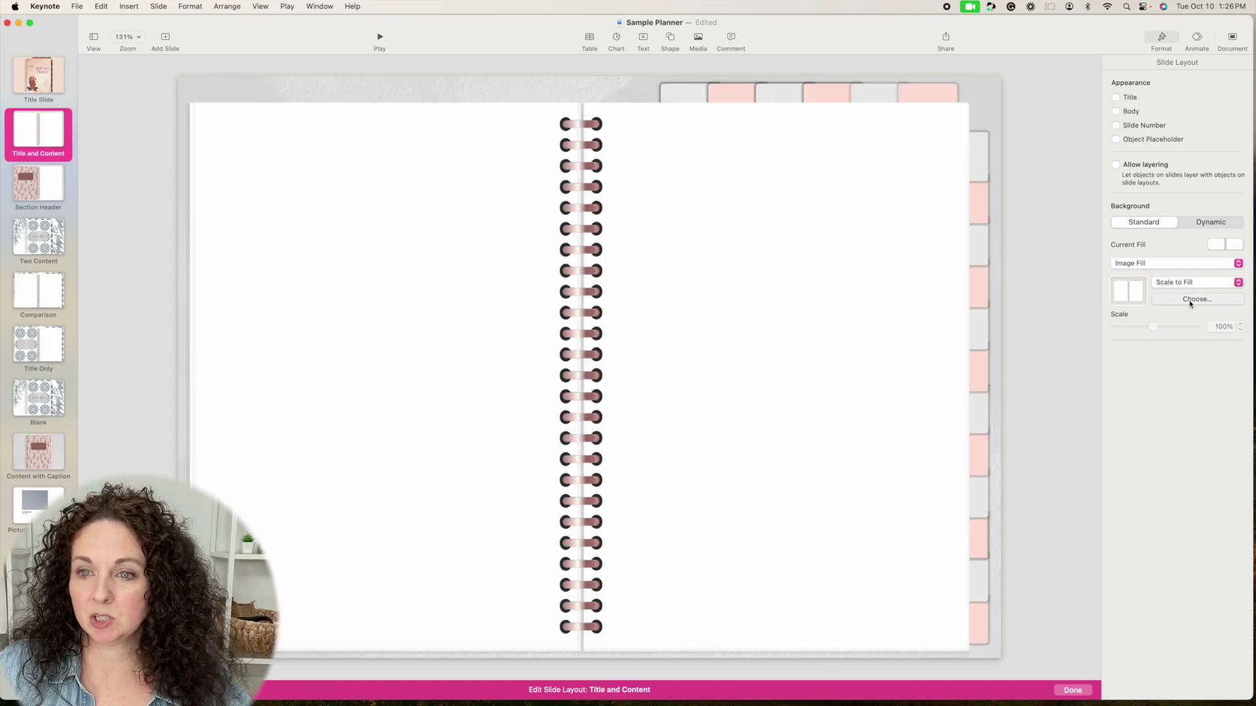
click(573, 299)
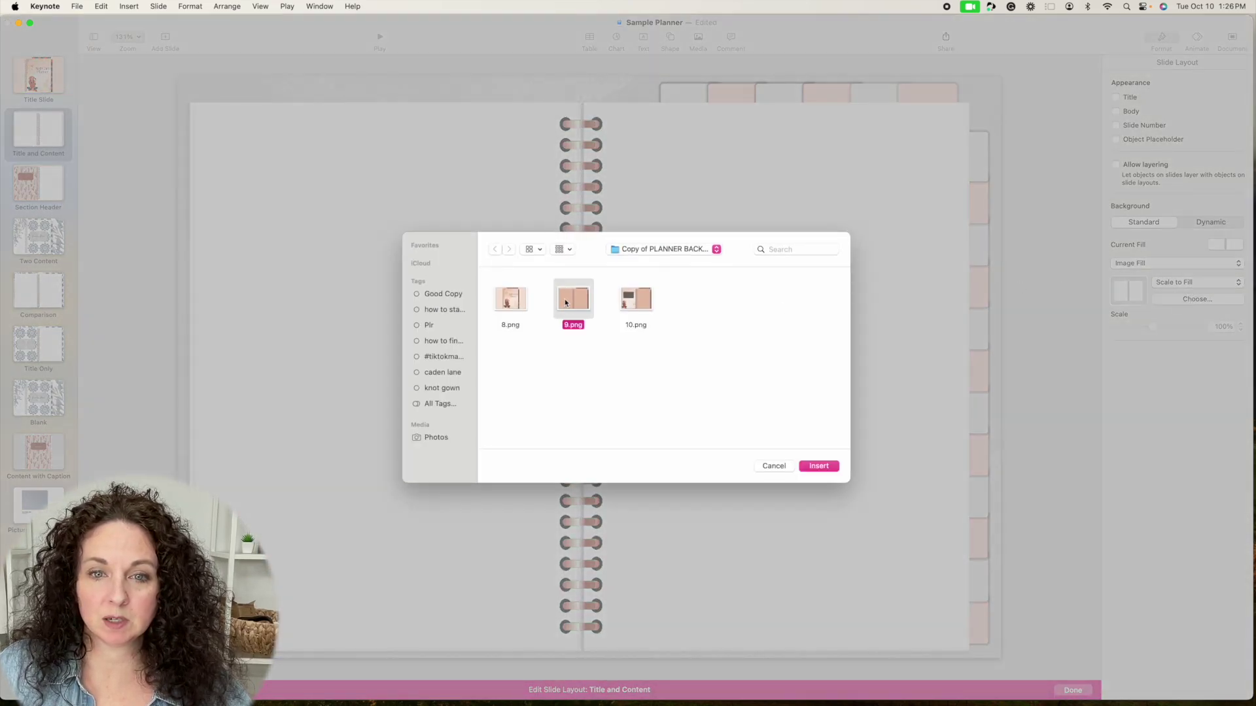
click(822, 467)
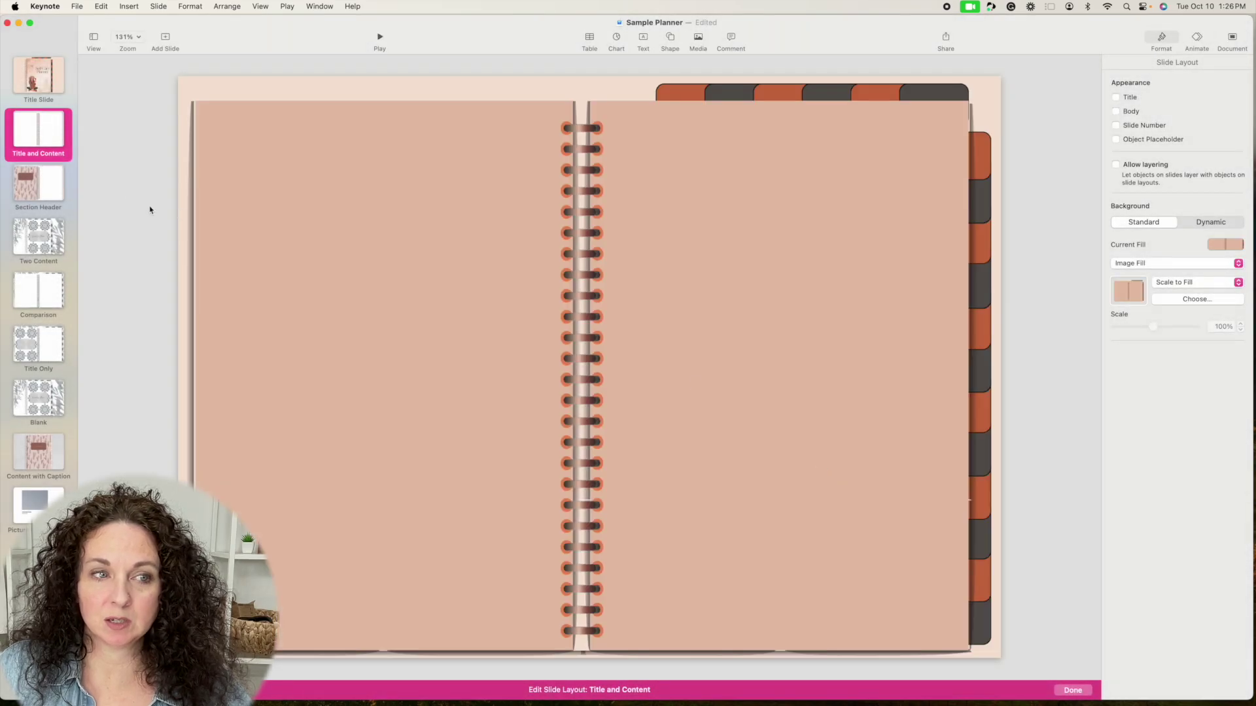
Replace the Section Header layout's background image with 10.png and exit slide layout editing.
click(63, 189)
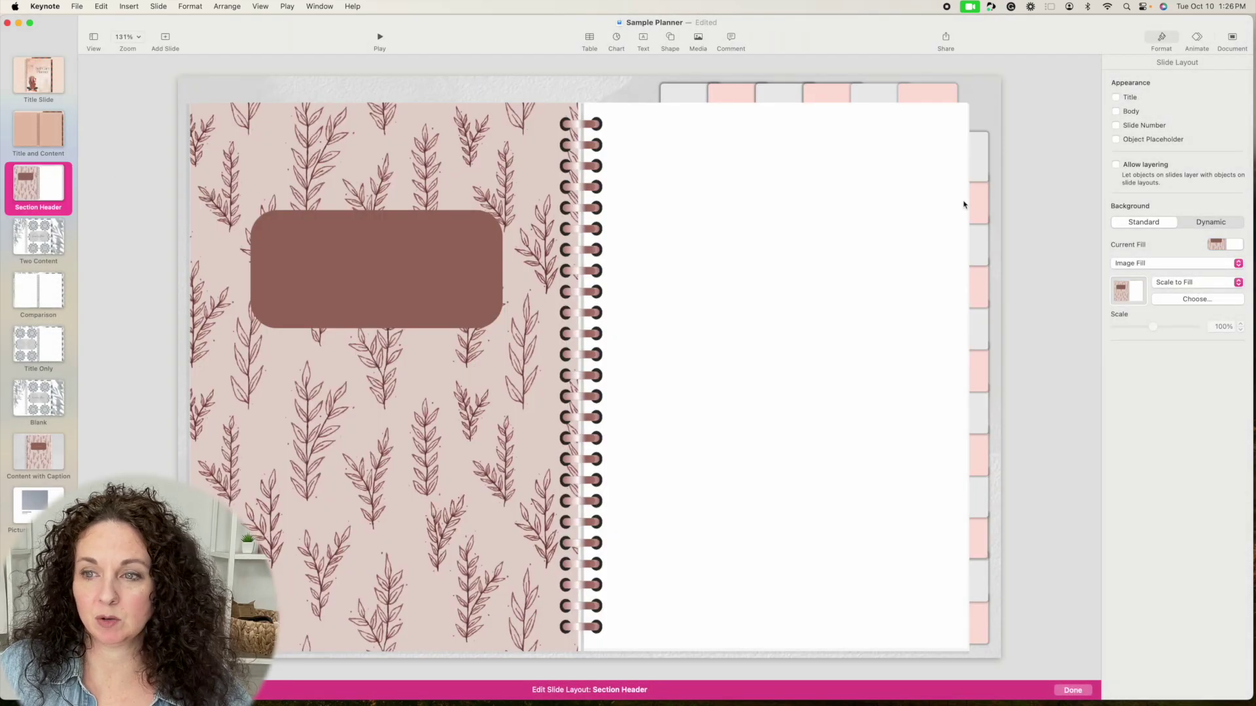
click(1181, 301)
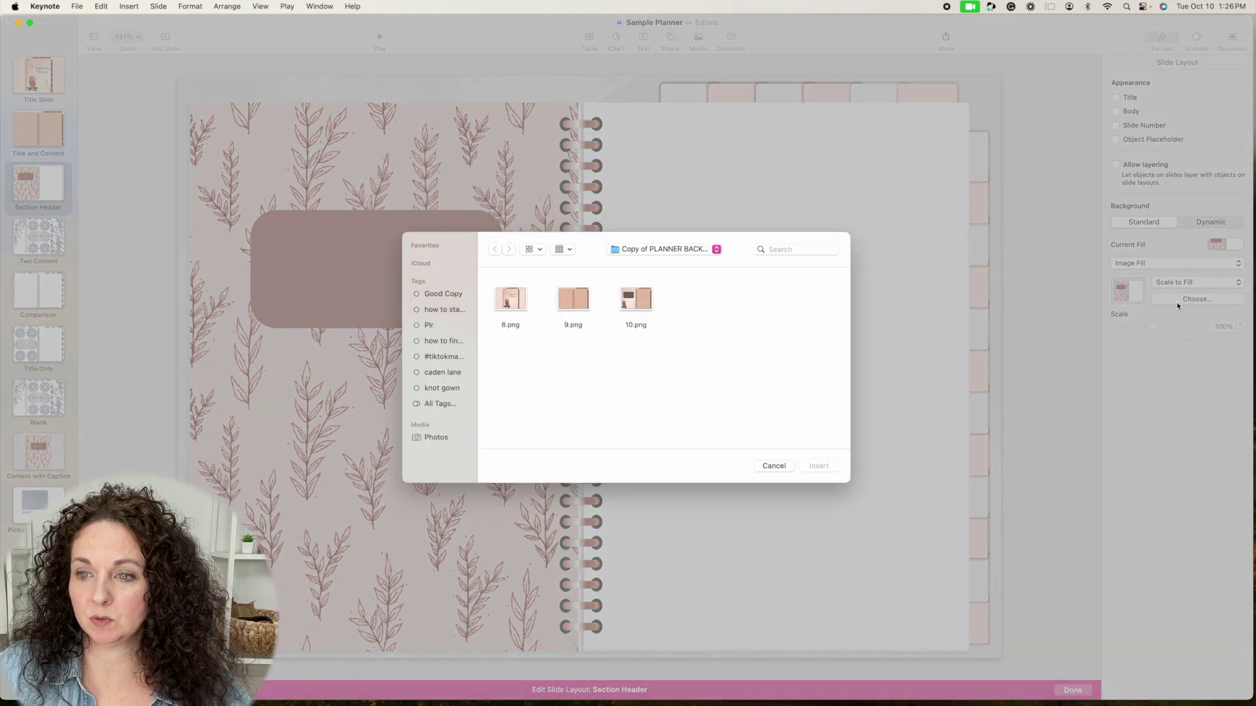
click(634, 307)
click(819, 467)
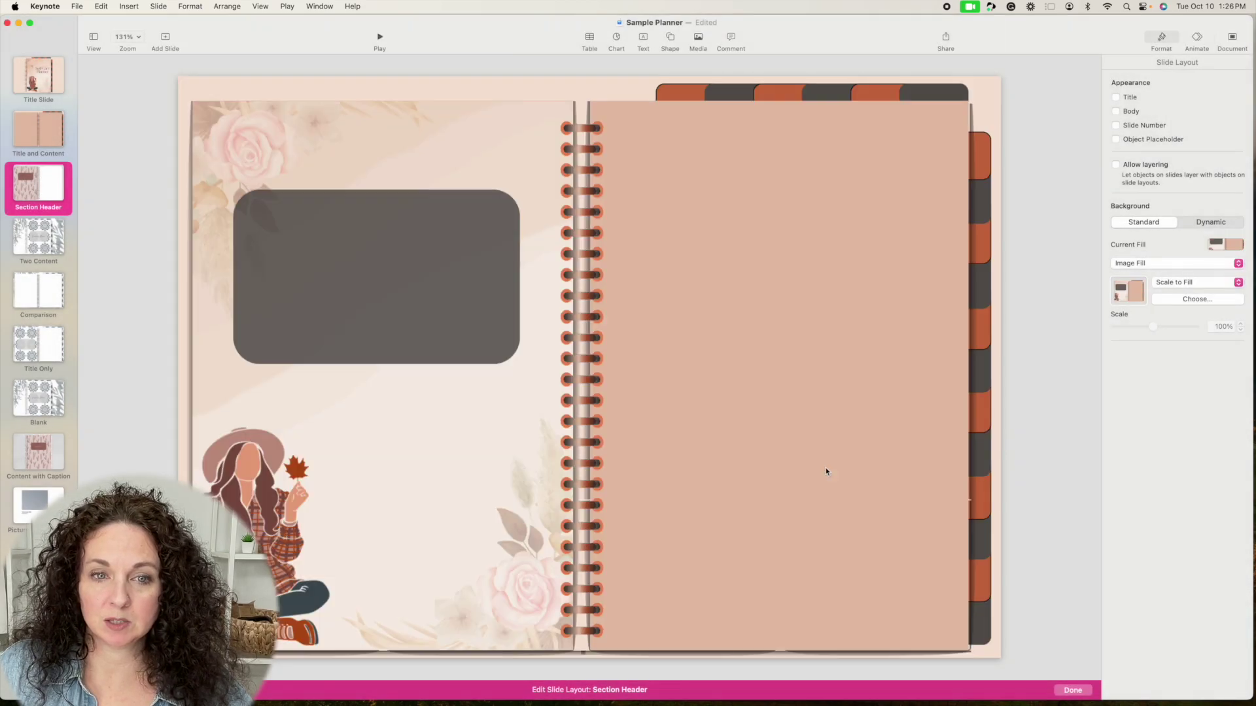
click(94, 37)
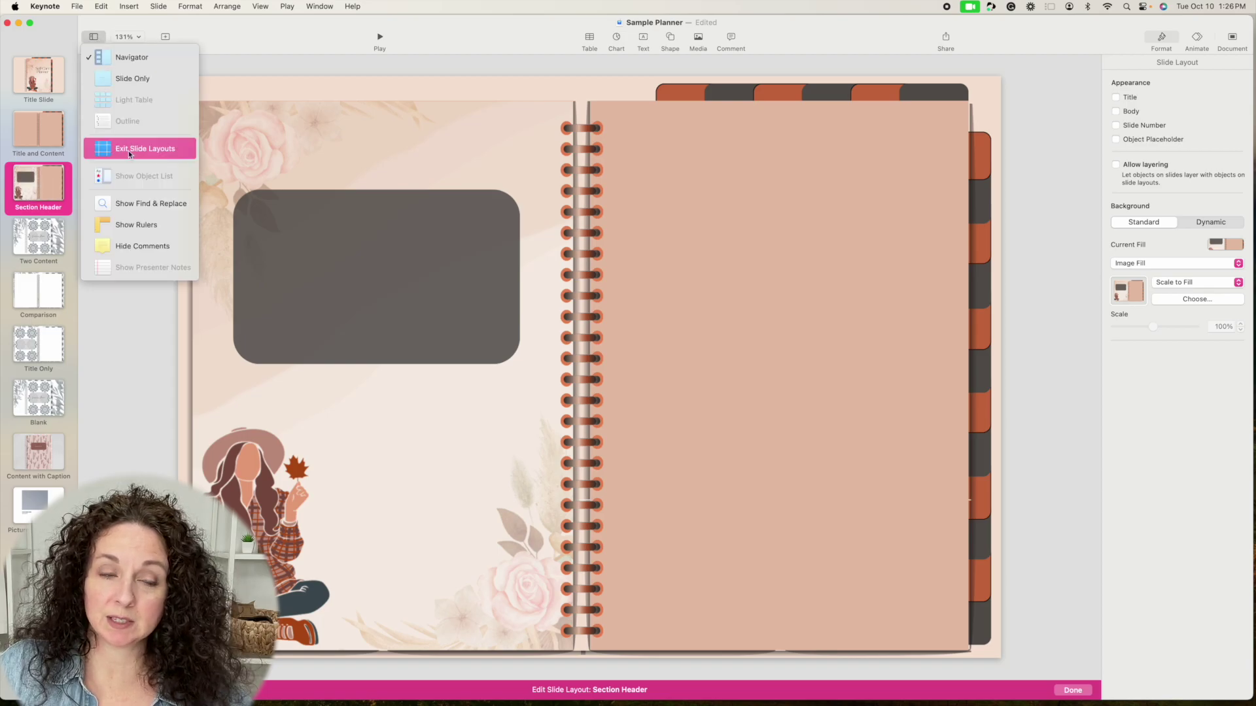
click(129, 150)
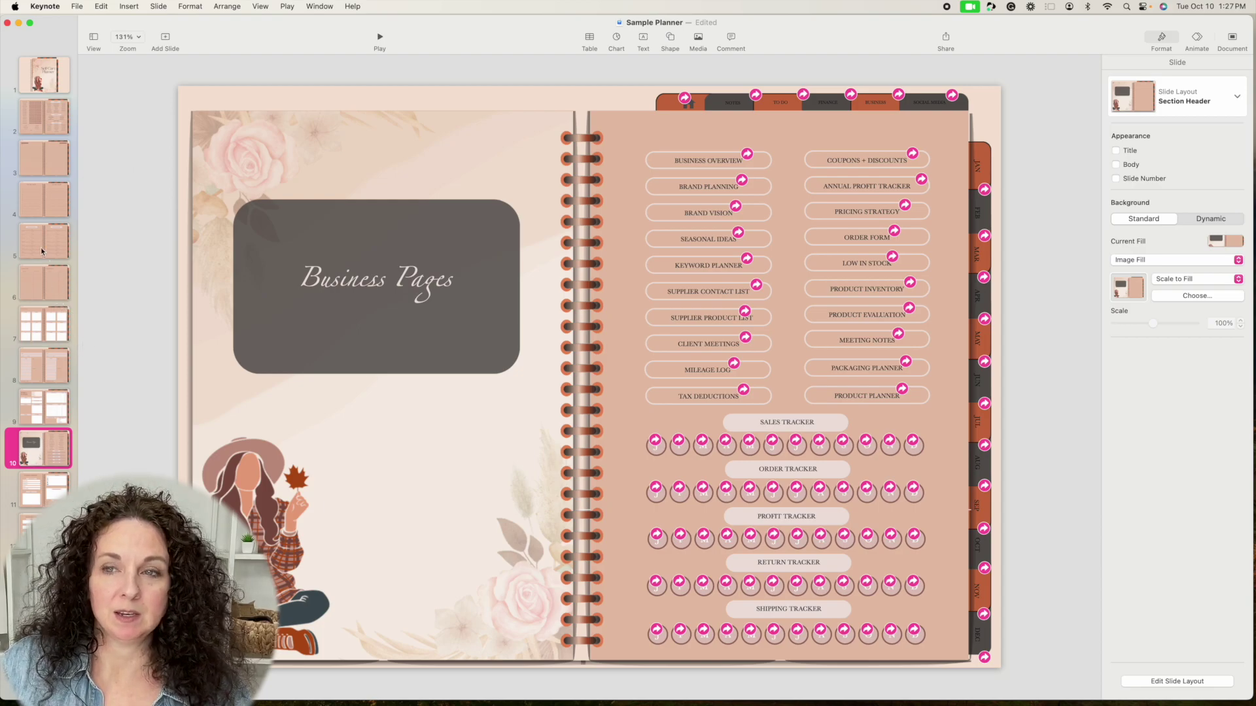
Review the planner slides, including slides 2 and 4 to 8, to check their content against the new backgrounds.
scroll(40, 248, down, 10)
scroll(41, 247, up, 8)
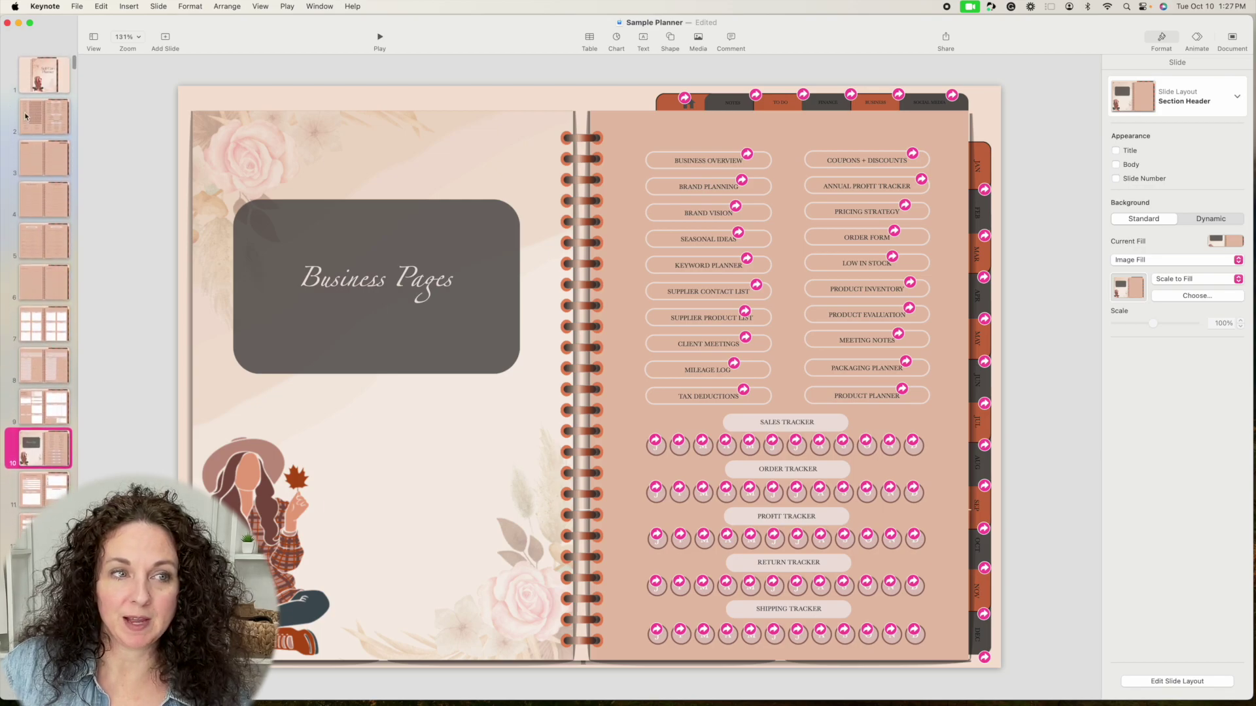
click(26, 114)
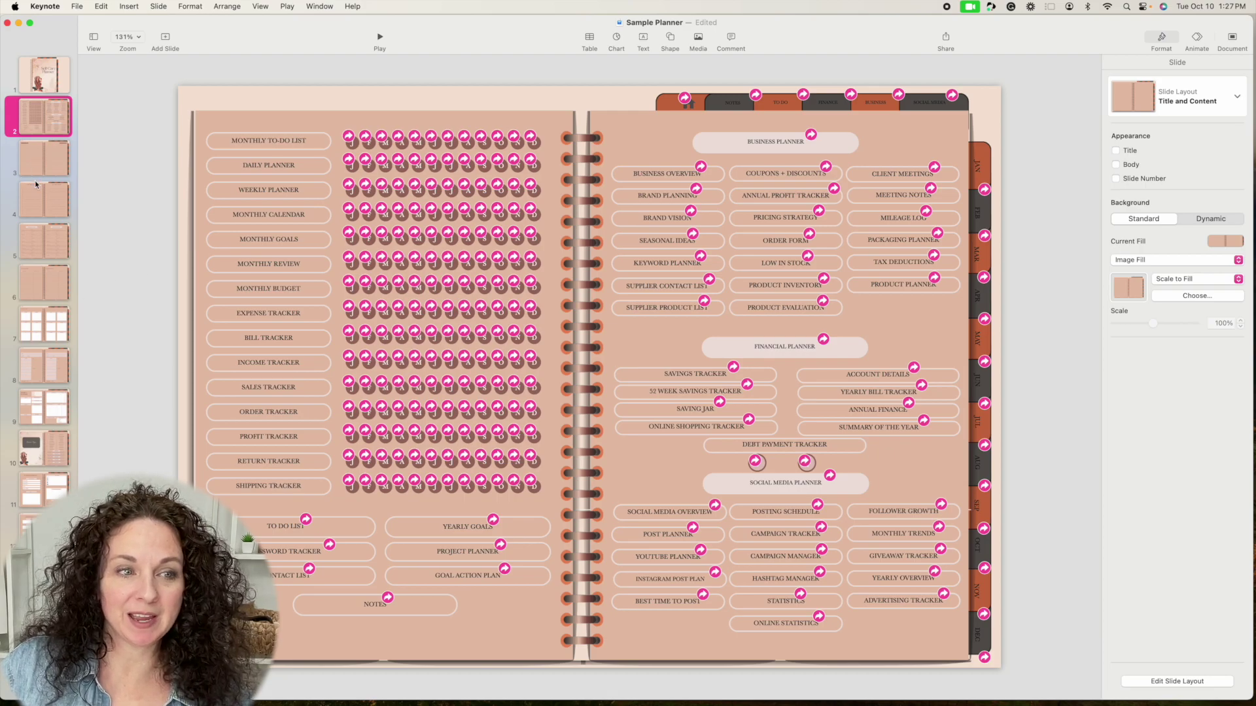
click(41, 202)
click(42, 242)
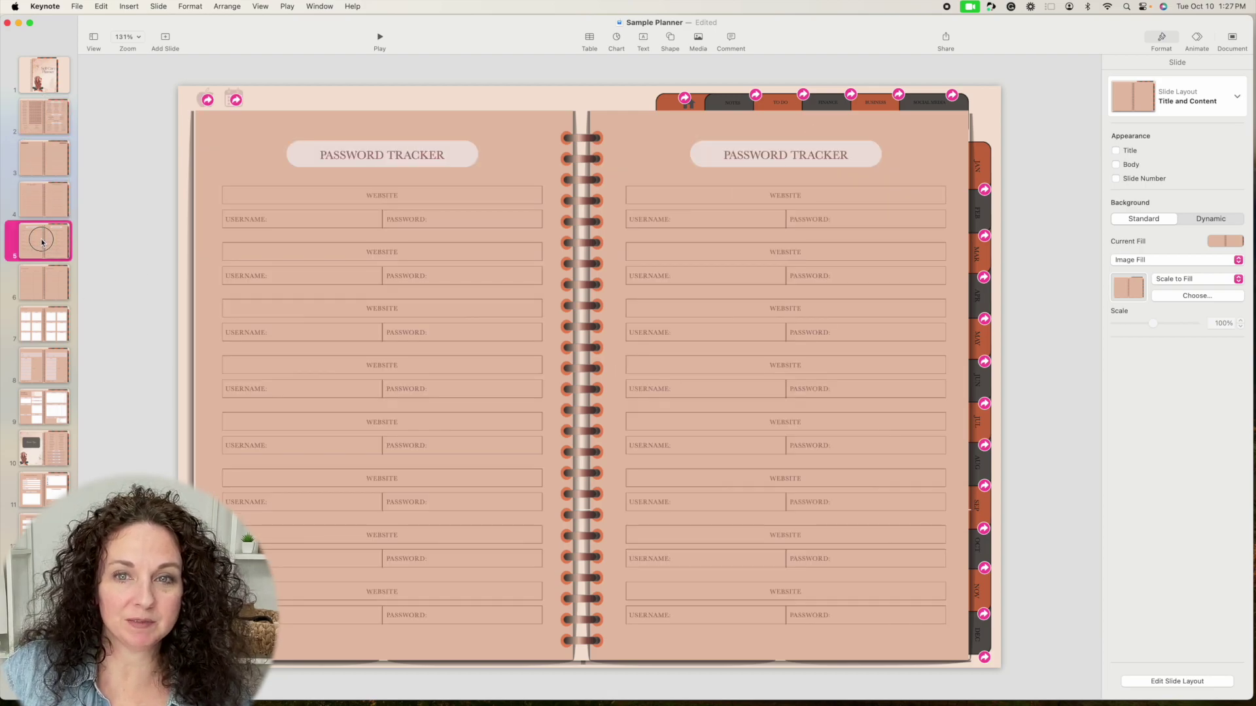
click(44, 282)
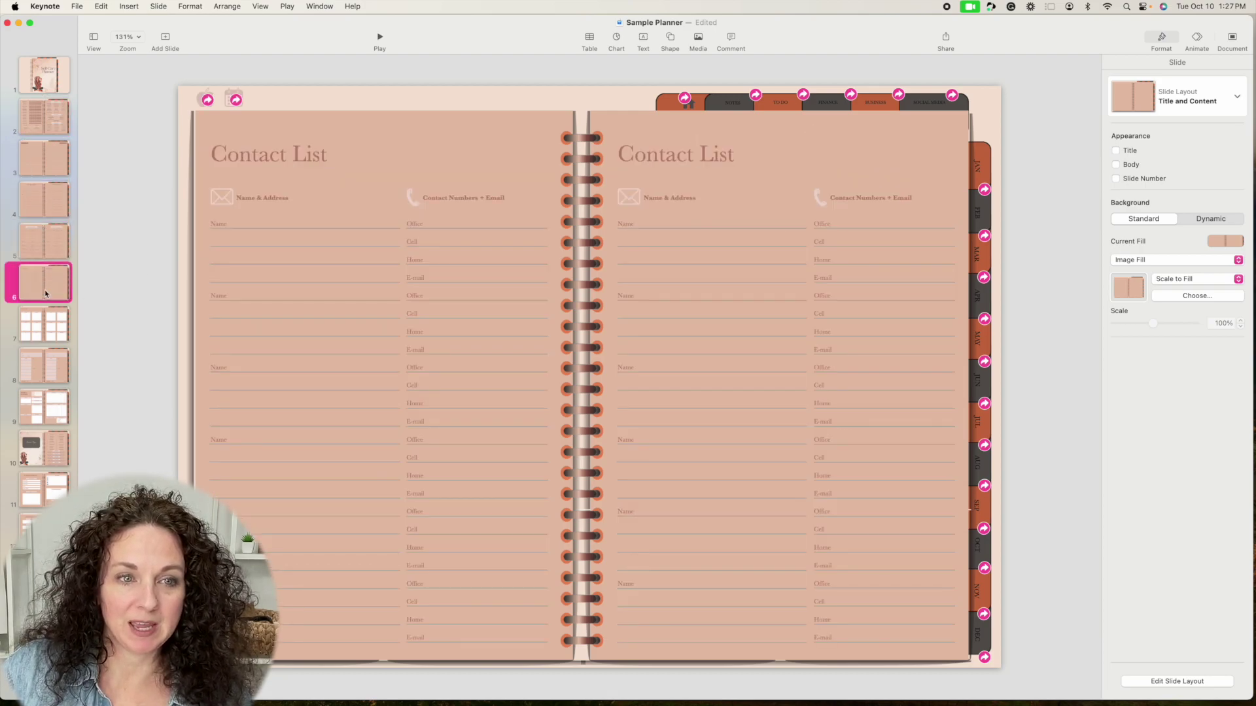
click(50, 324)
click(53, 372)
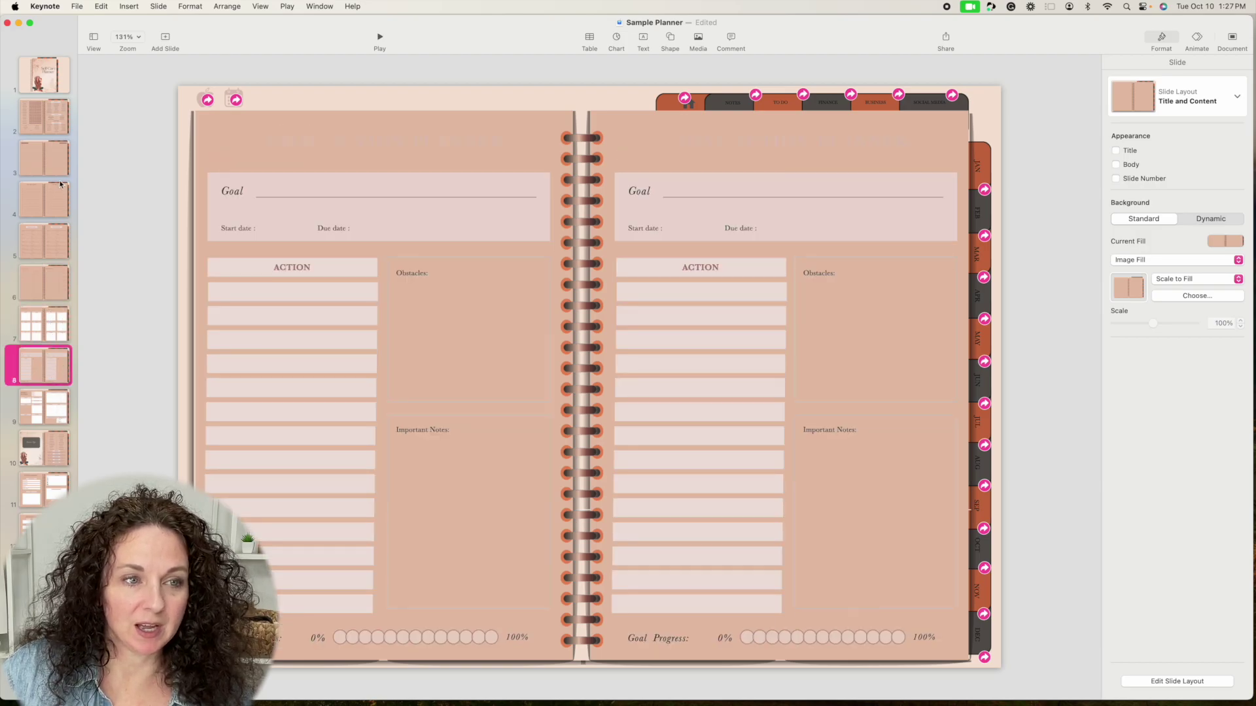
Recolor both NOTES headings on slide 3 with the rust orange sampled from the home tab, saving that color as a swatch.
click(54, 159)
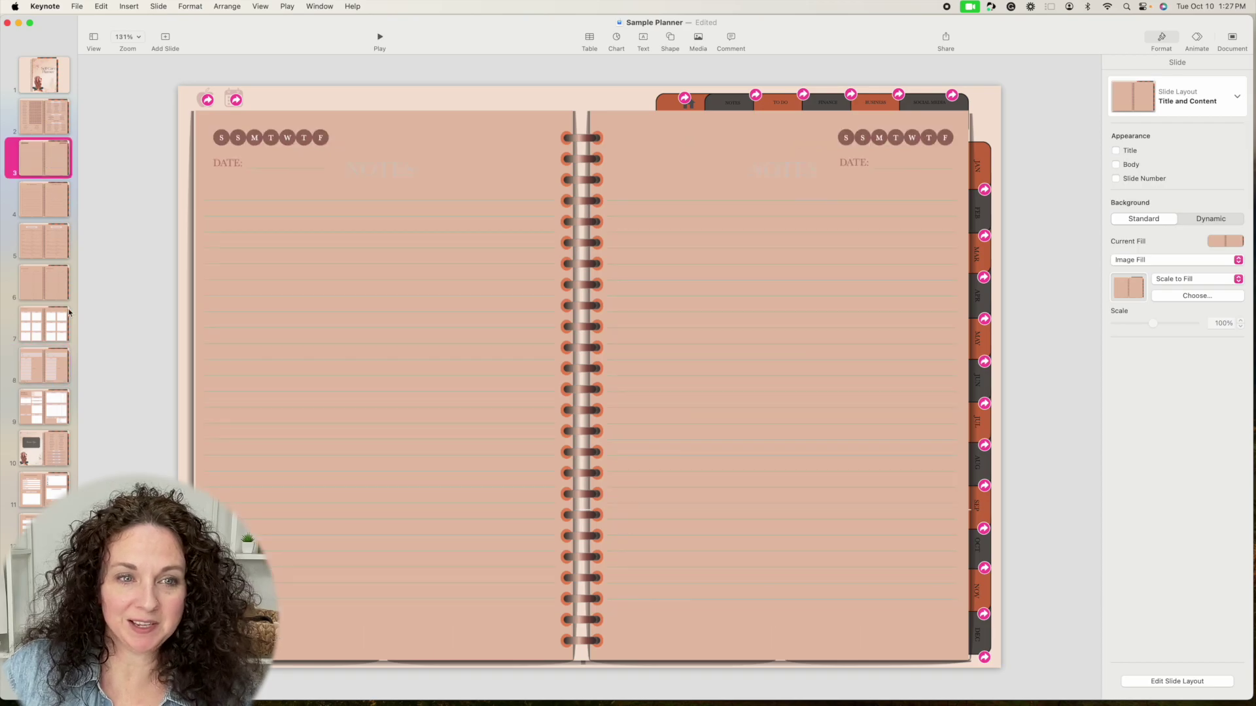
click(377, 176)
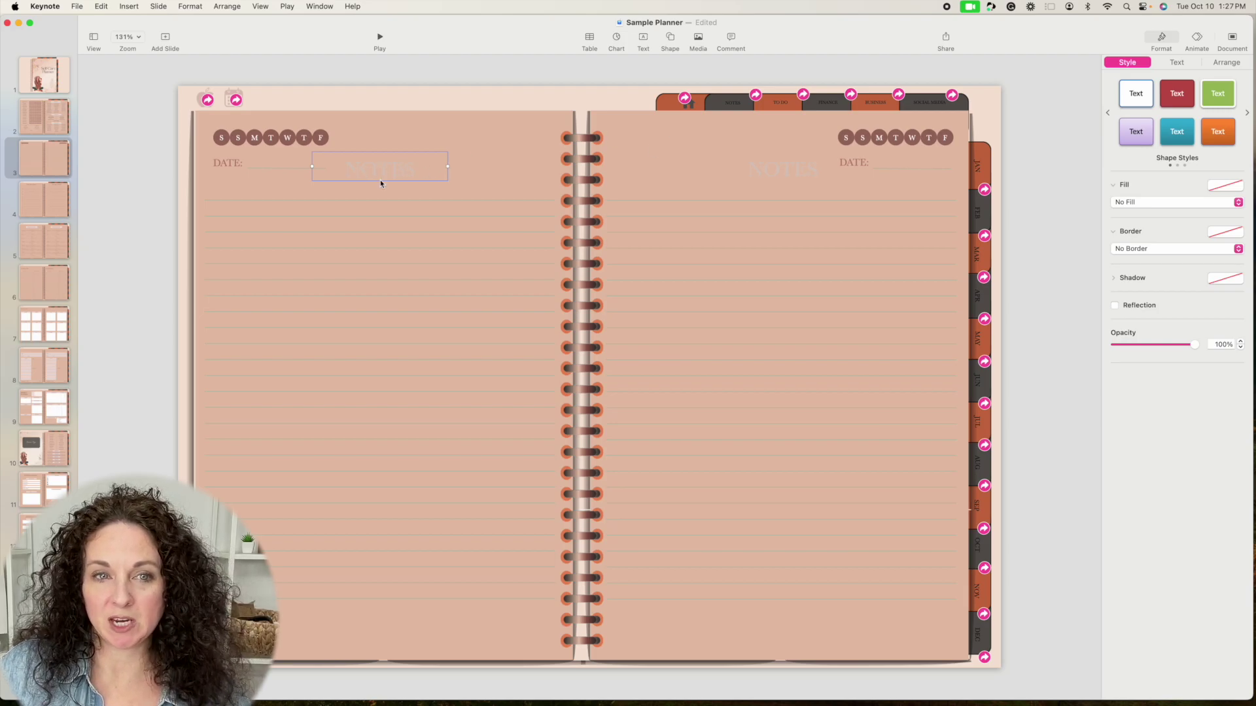
click(1177, 62)
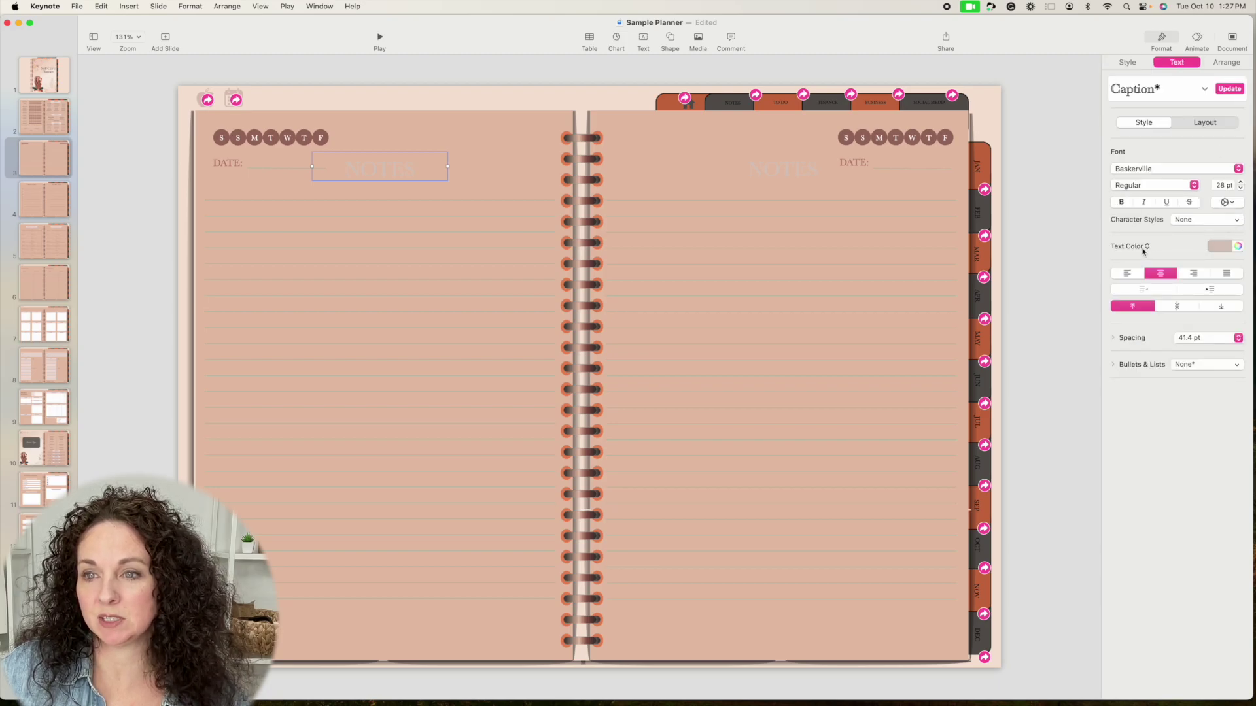
click(1226, 248)
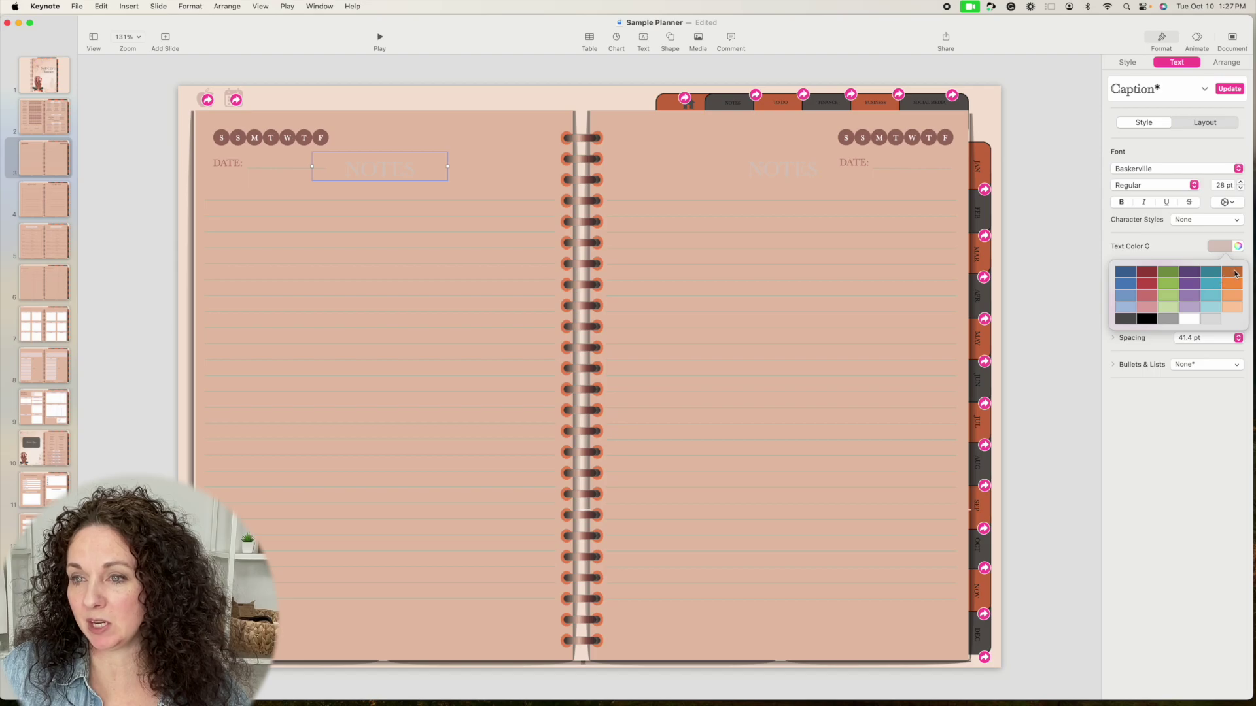
click(1238, 248)
click(1238, 248)
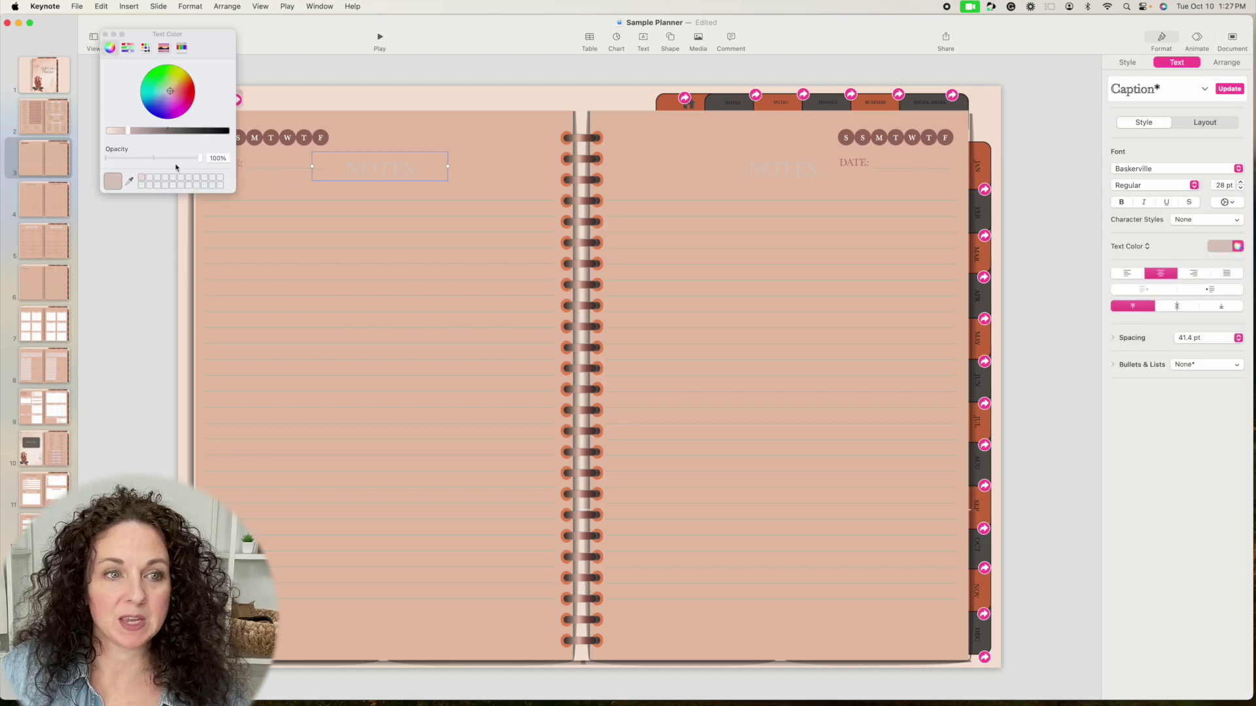
click(129, 181)
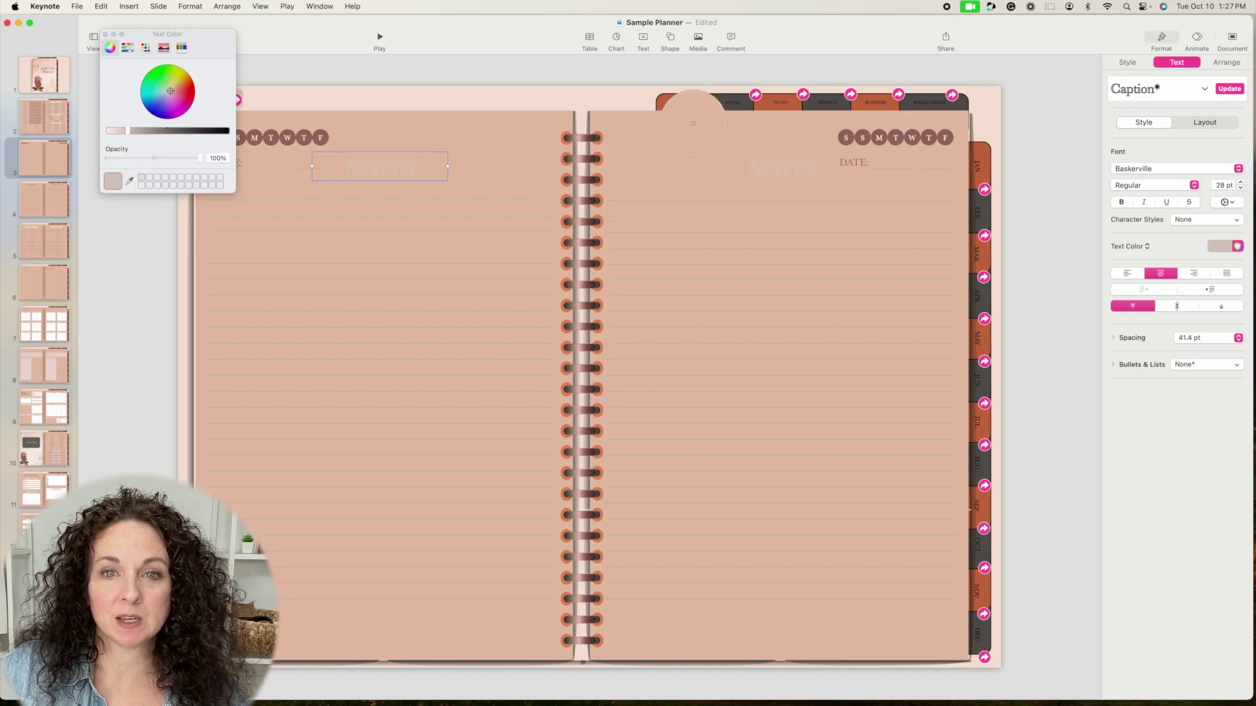
click(672, 103)
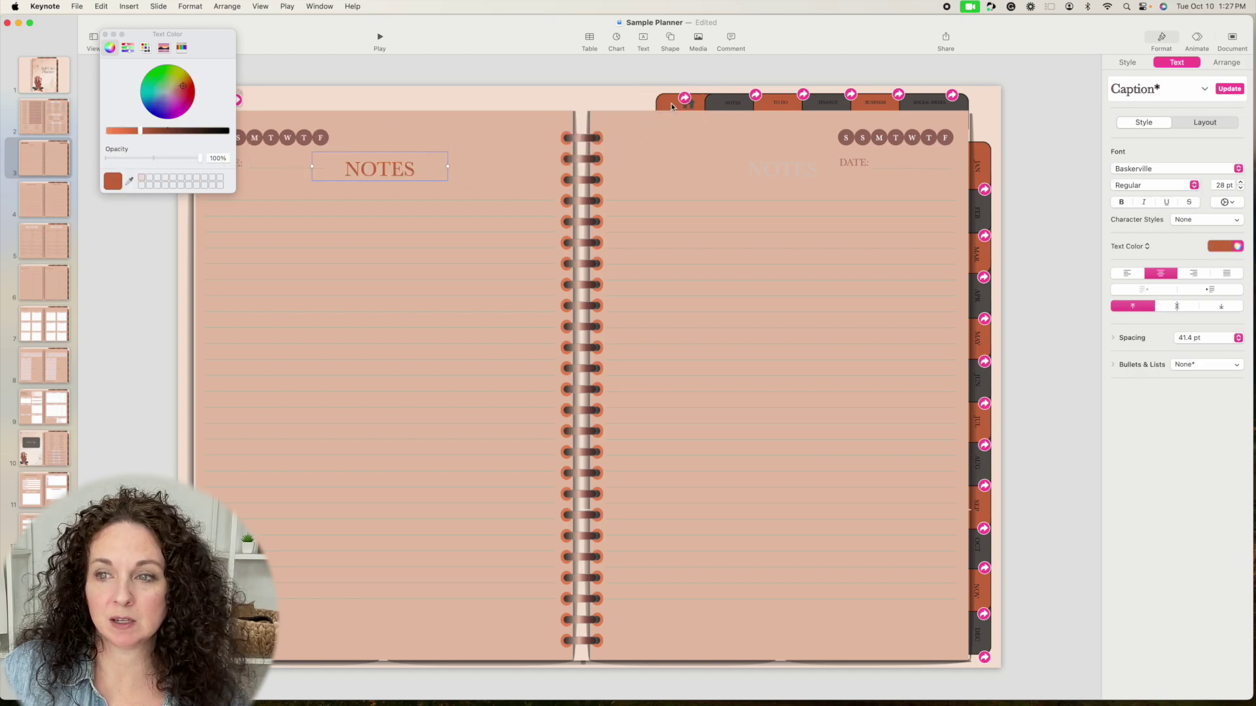
drag(113, 182, 150, 180)
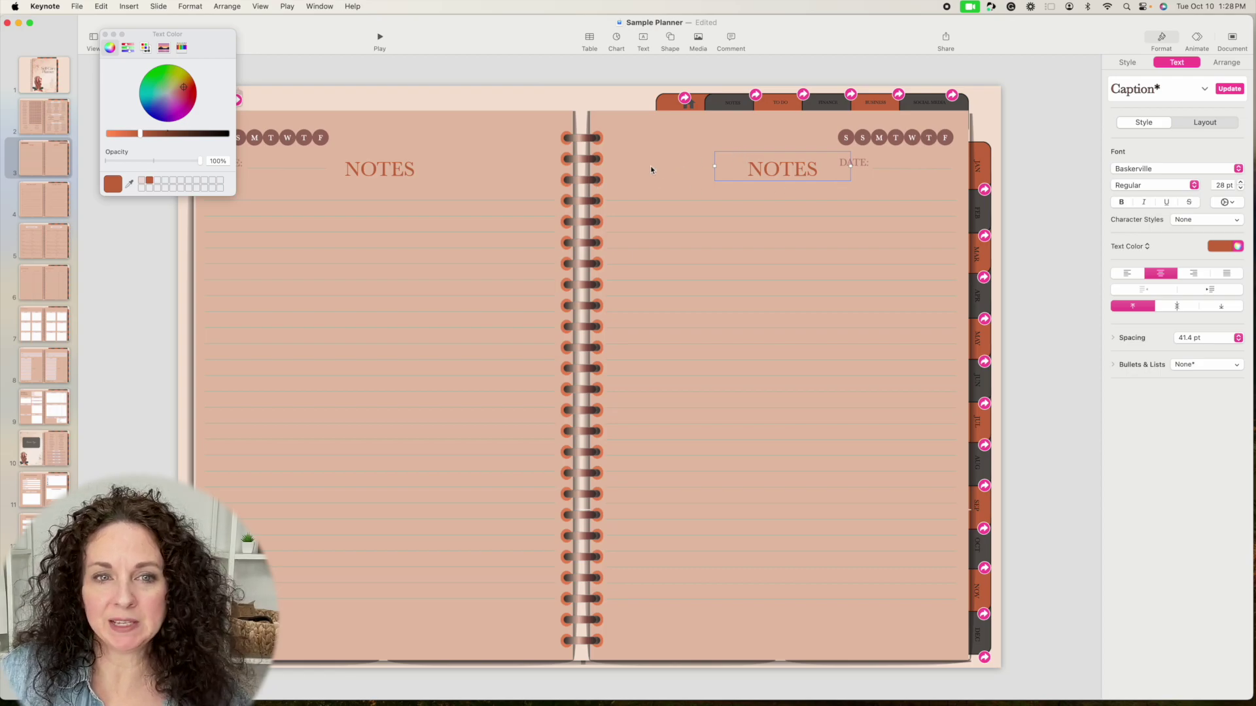
Examine the To Do List, Password Tracker, Contact List and Yearly Goals slides for text and elements needing new colors.
click(49, 208)
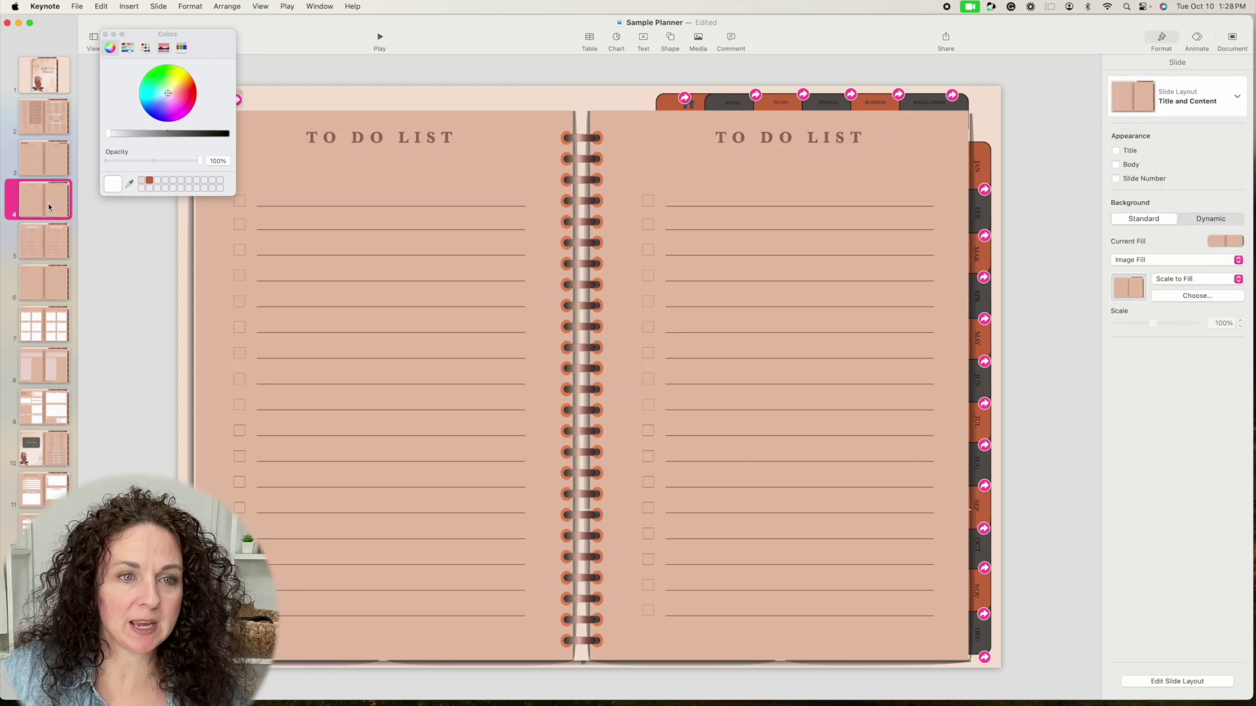
click(53, 245)
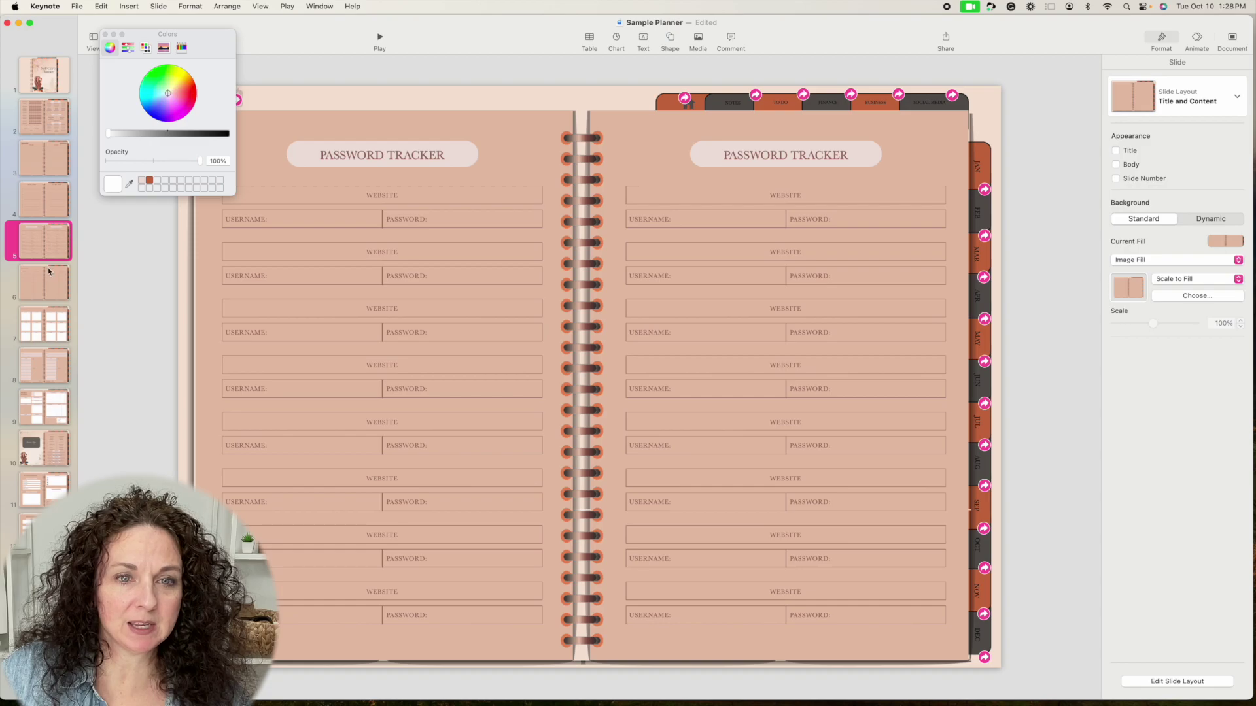
click(46, 289)
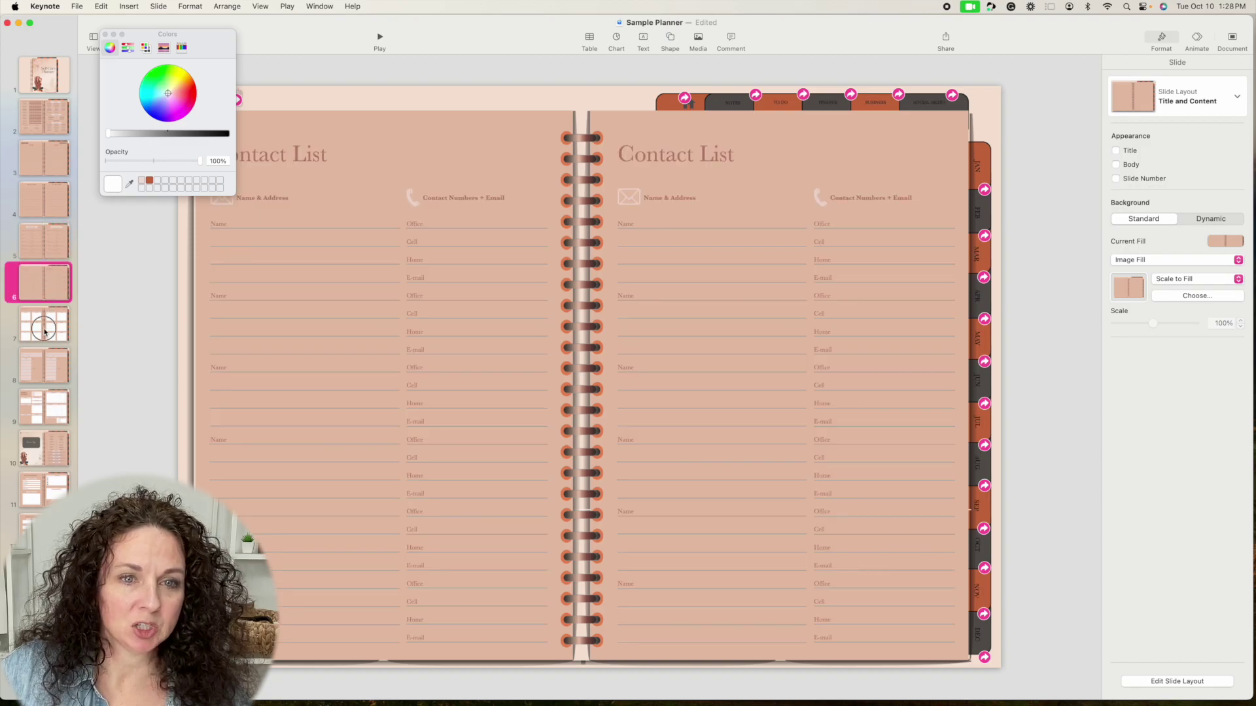
click(44, 331)
click(37, 285)
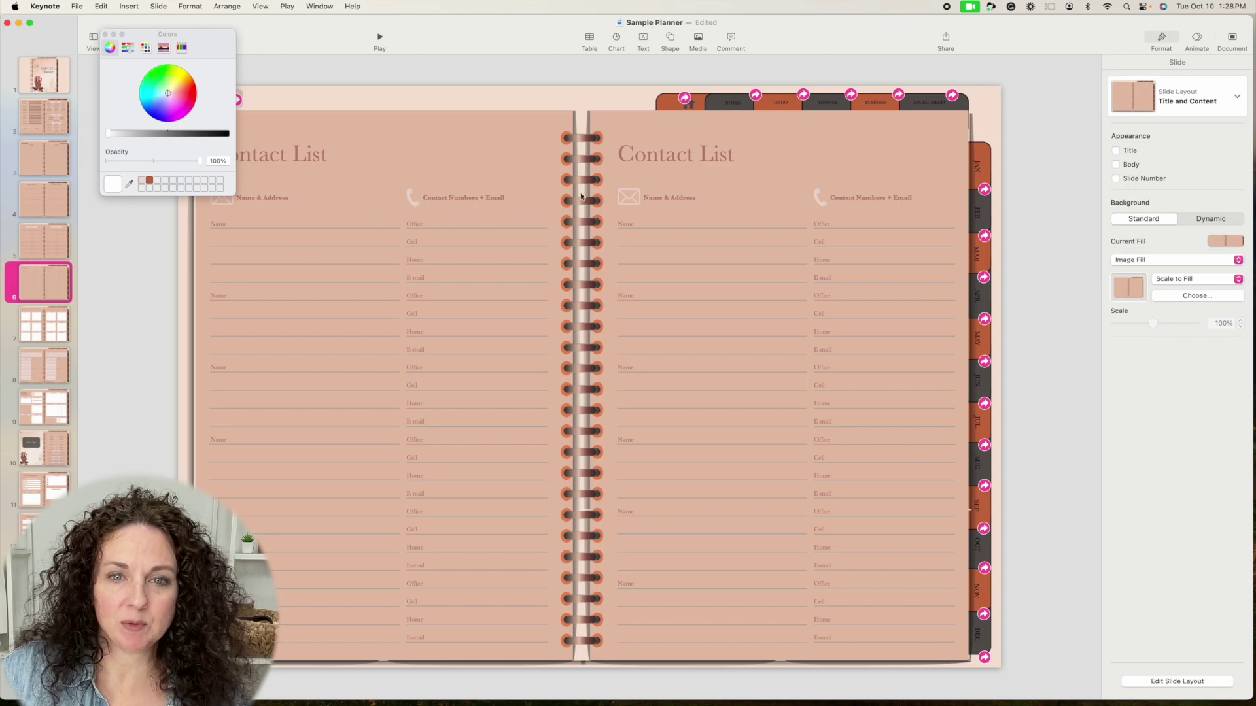
click(58, 336)
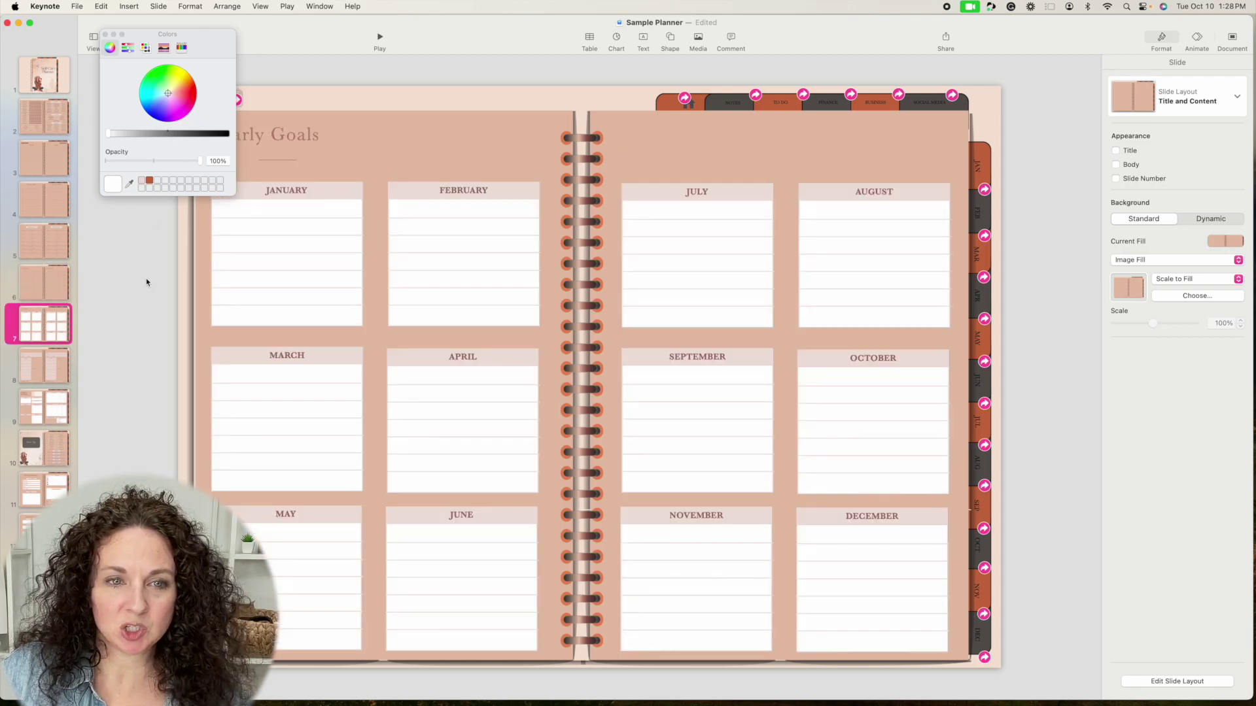
Ungroup the JANUARY header on the Yearly Goals slide and bring up the style settings for its bar.
click(350, 193)
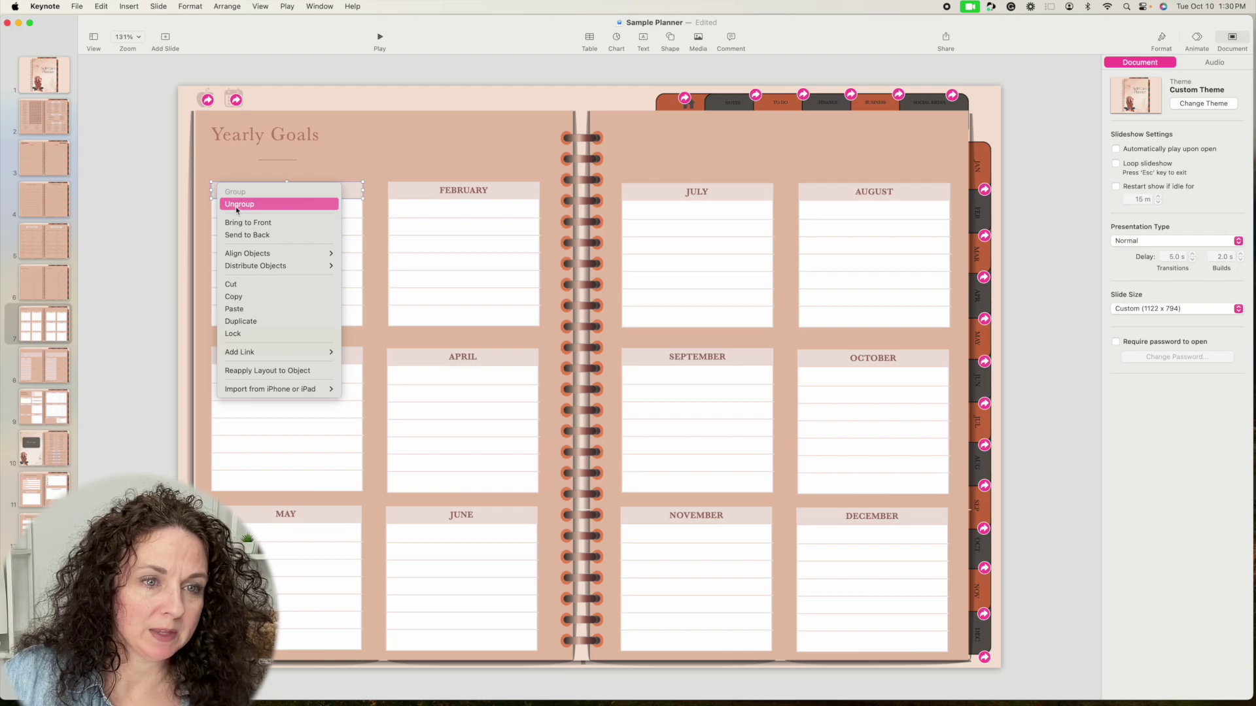
click(236, 206)
click(238, 167)
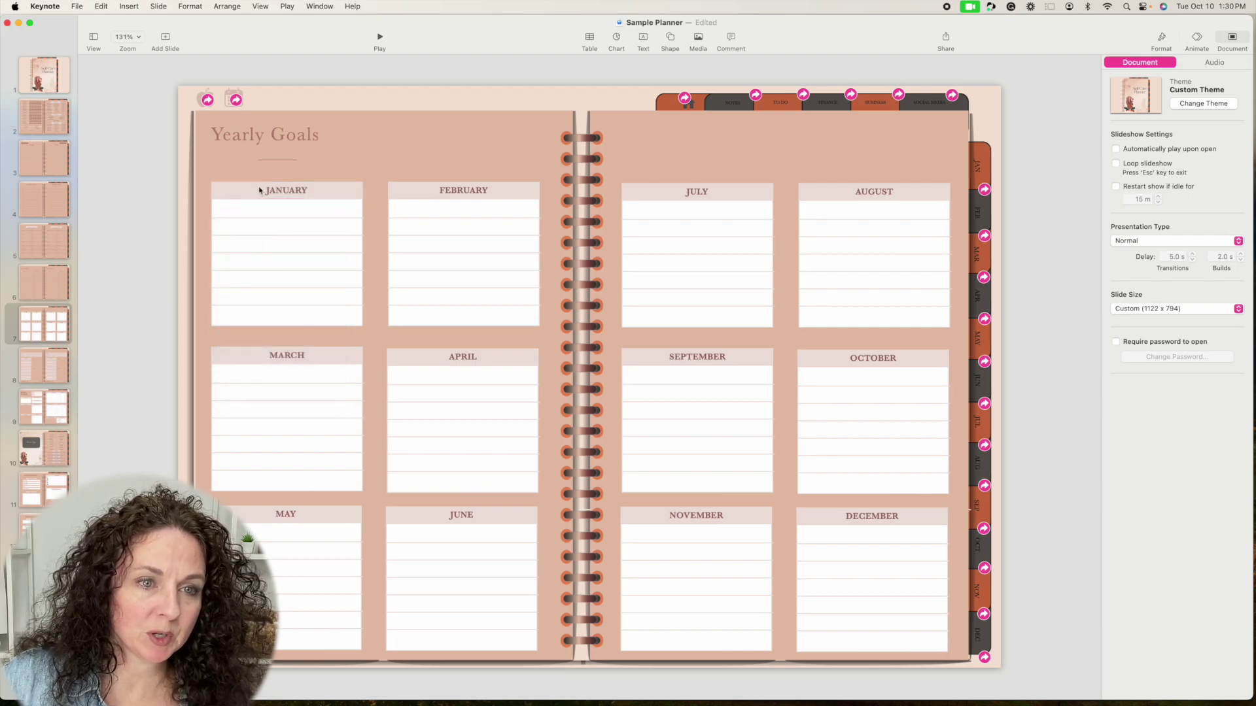
click(220, 197)
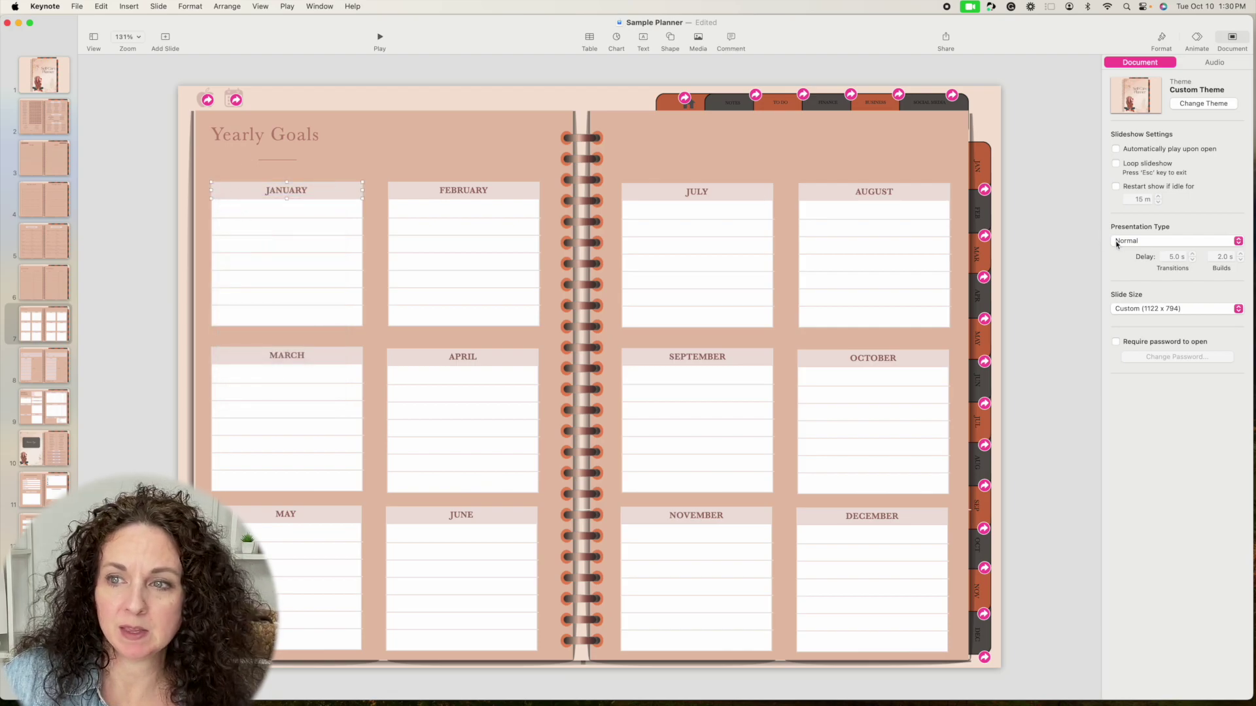
click(1162, 39)
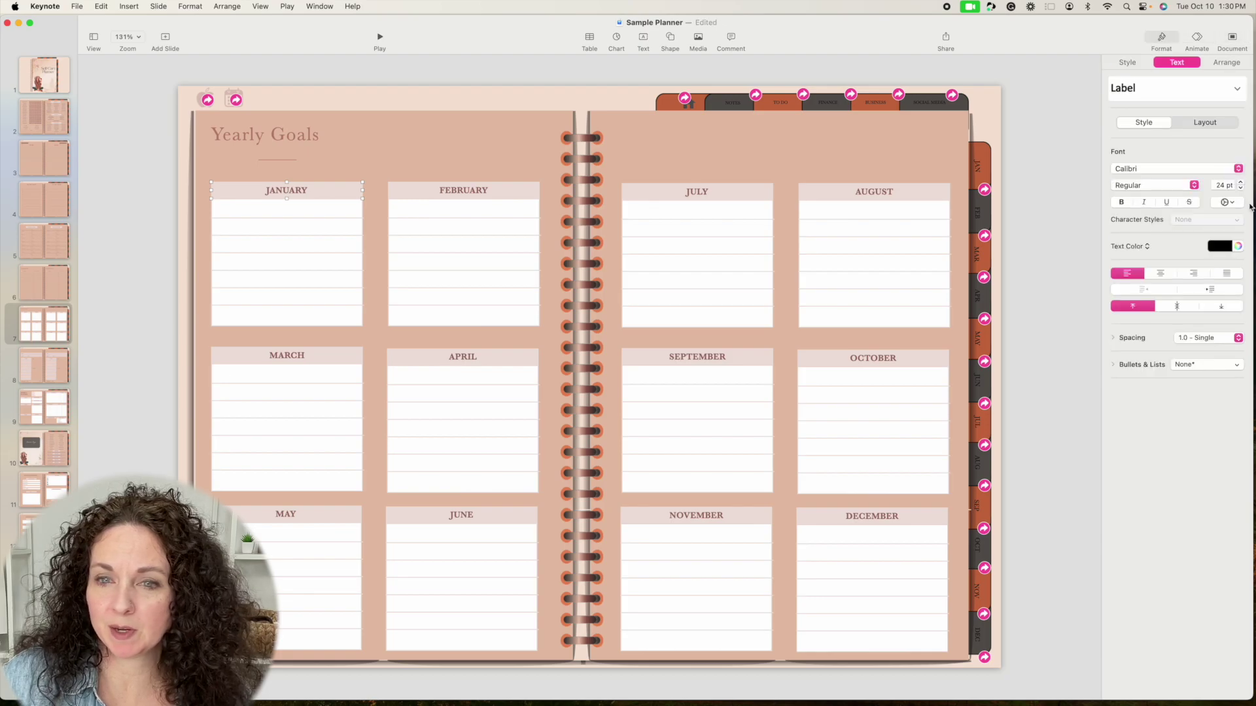
click(1127, 62)
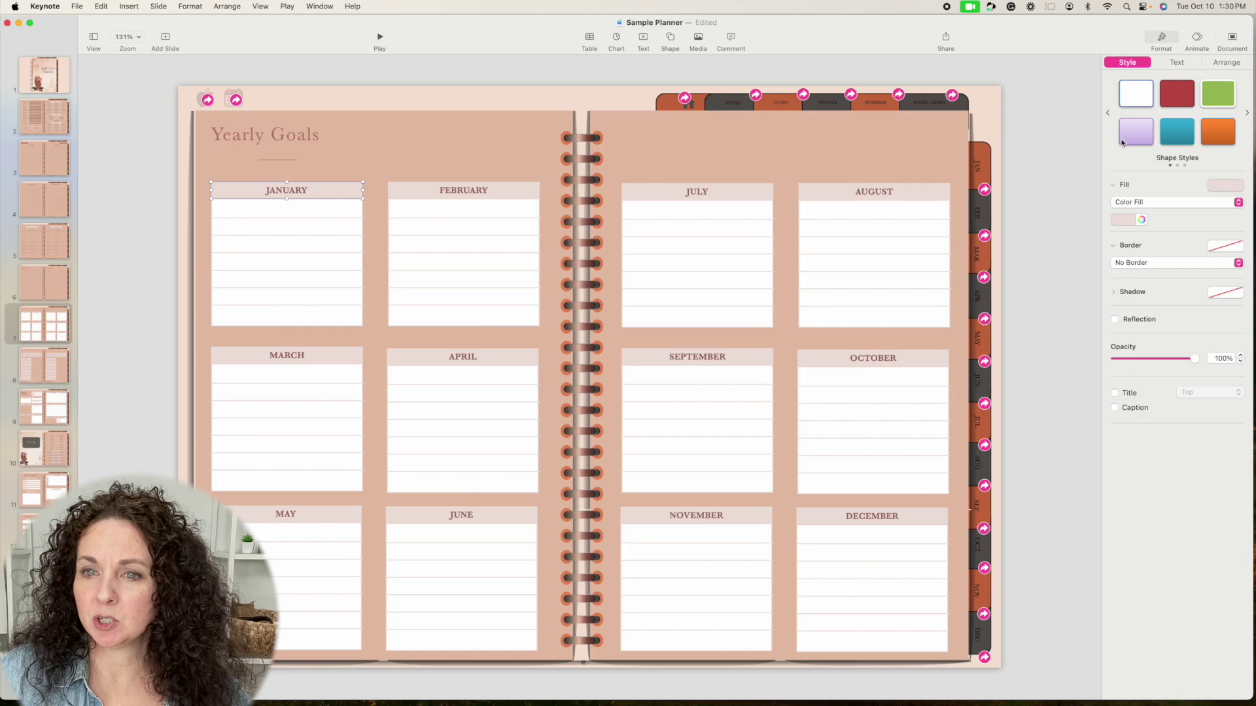
Fill only the JANUARY header bar on the Yearly Goals slide with a light peach orange.
shift+click(391, 198)
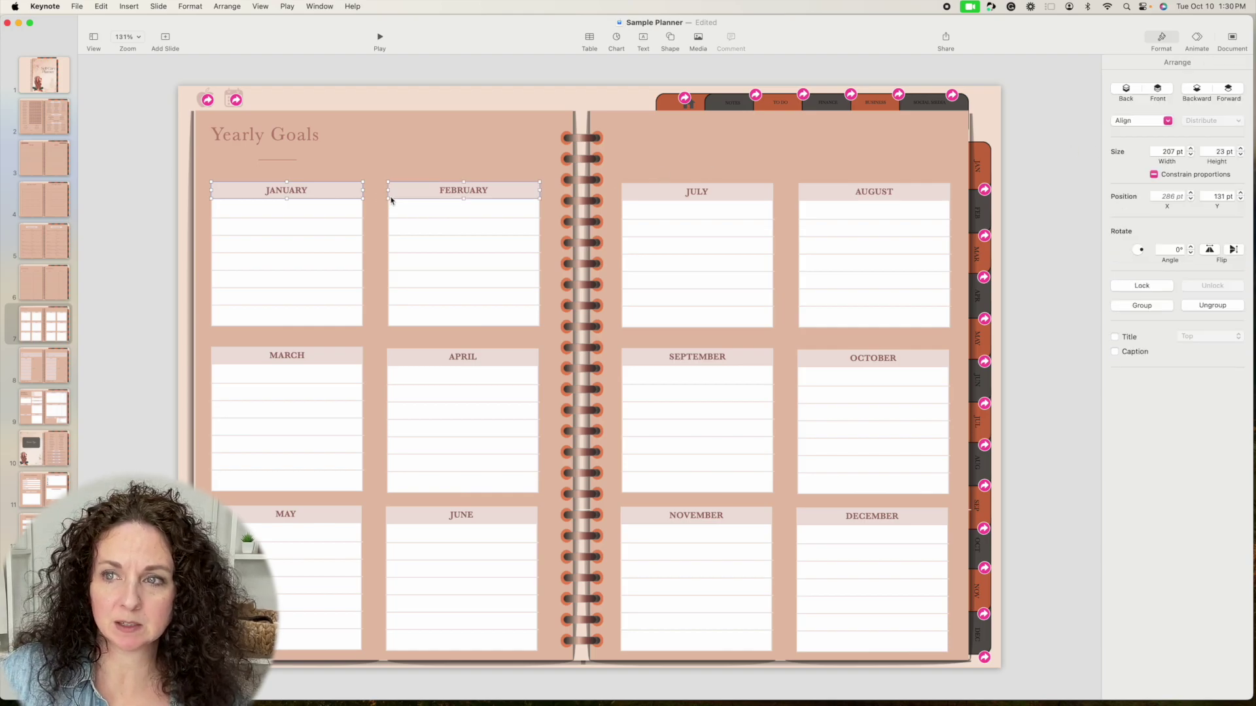
click(236, 168)
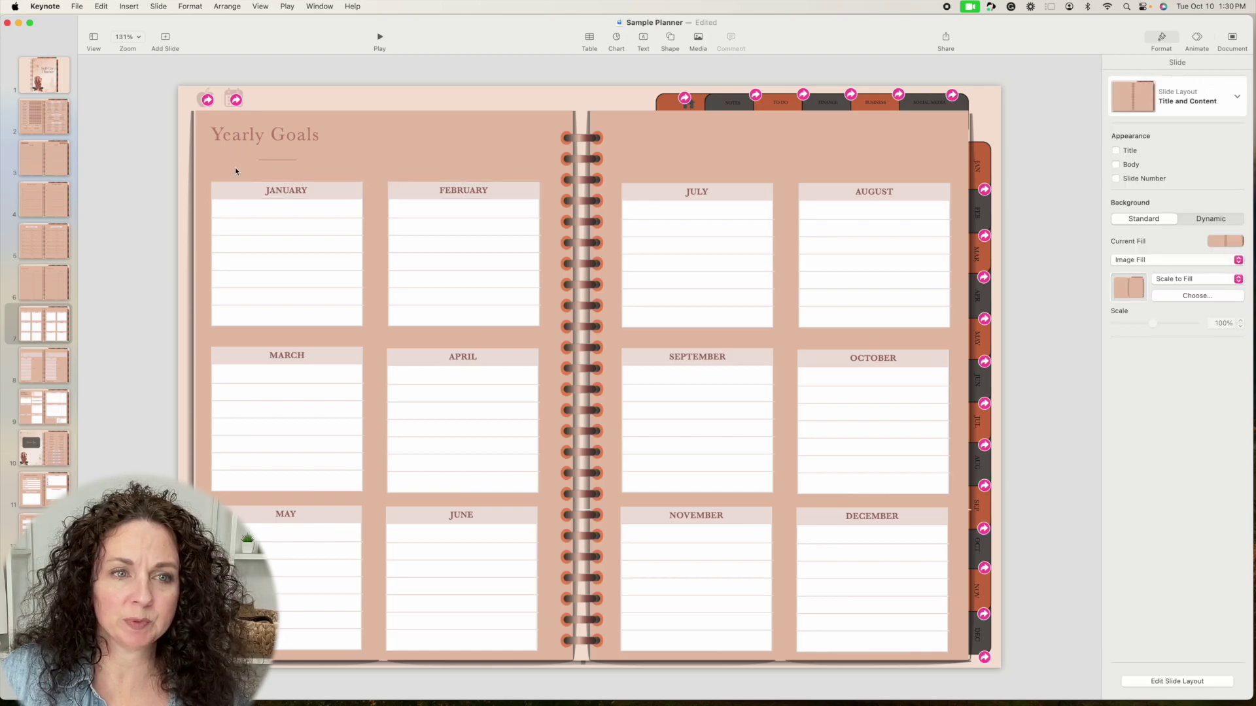
click(213, 193)
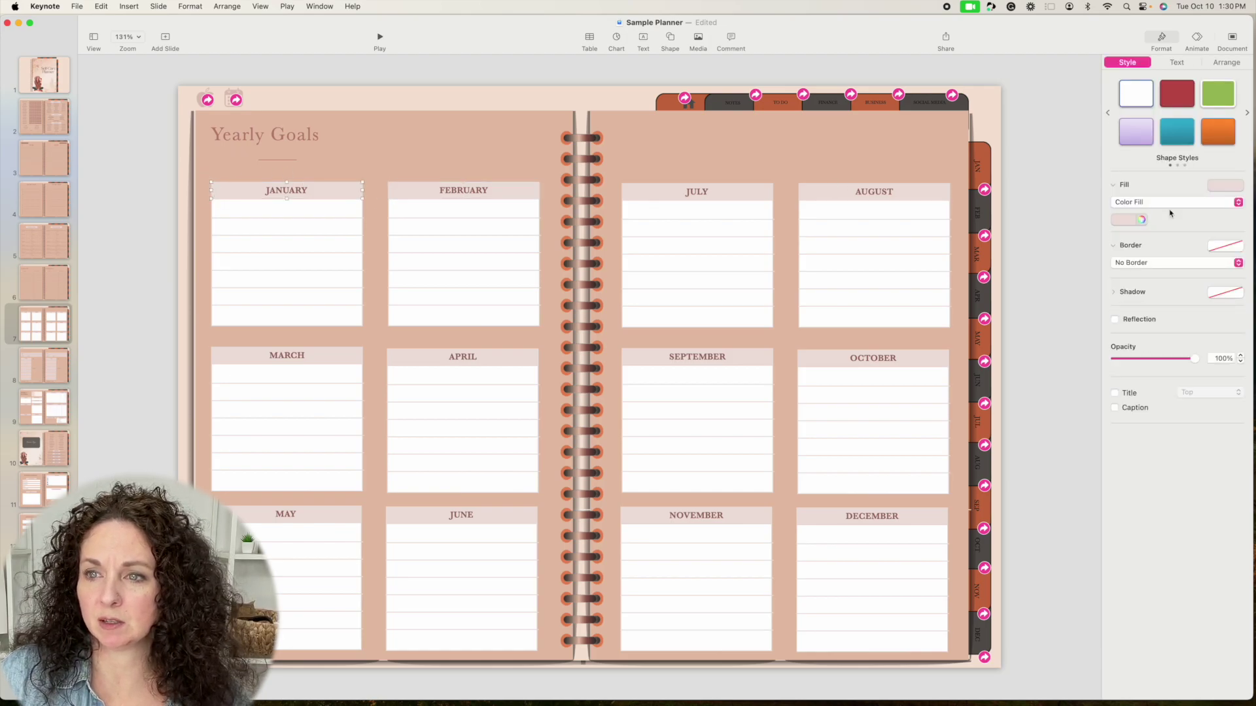
click(1123, 224)
click(1181, 281)
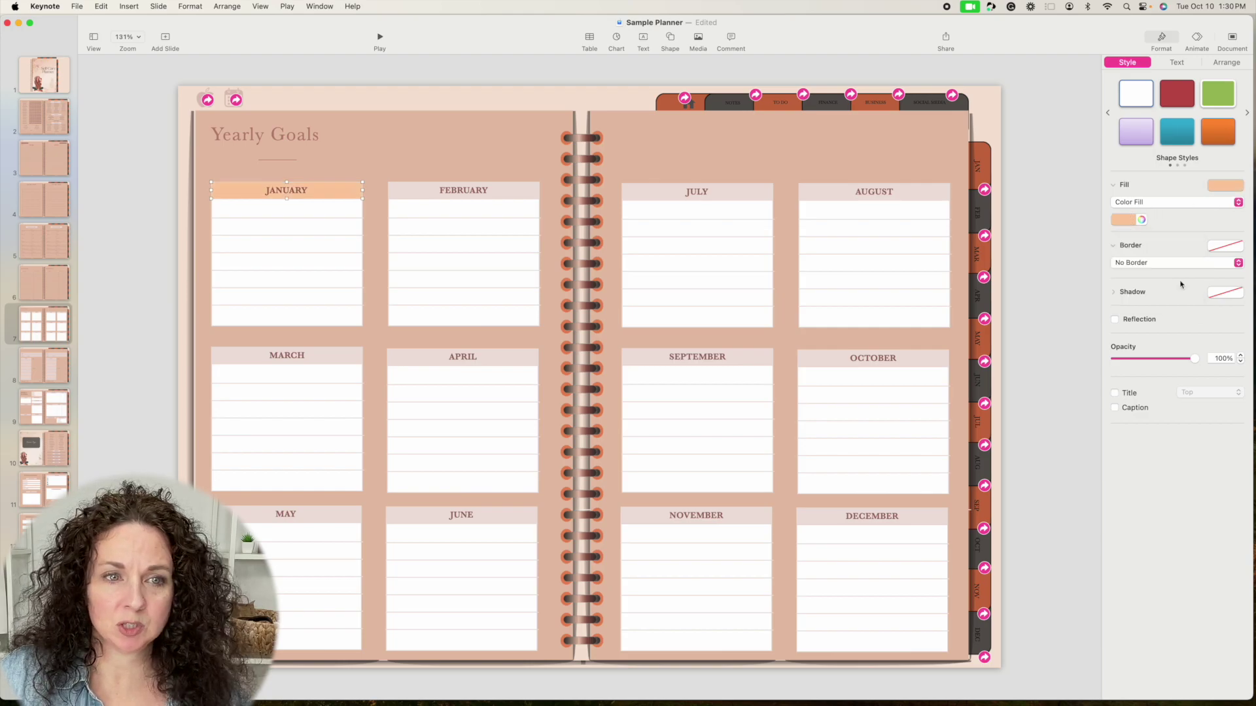
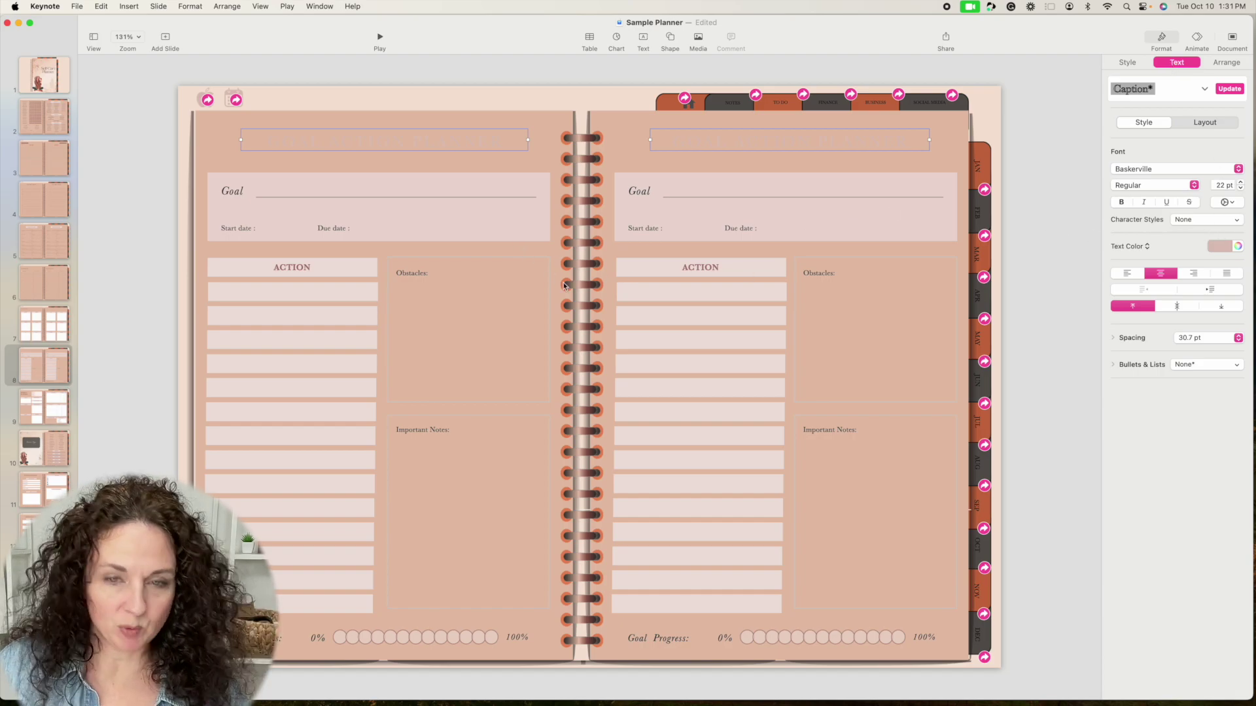
Recolor both page titles above the Goal boxes on slide 8 with the saved rust orange swatch.
click(1223, 249)
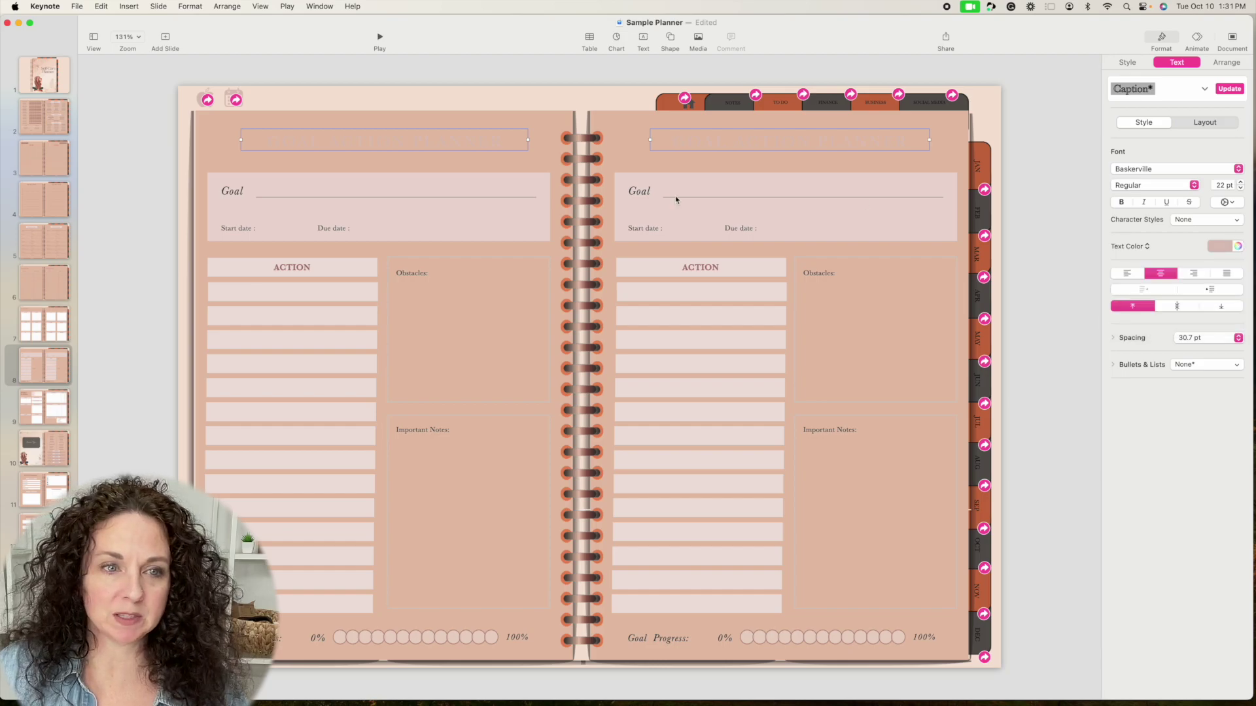
click(1236, 246)
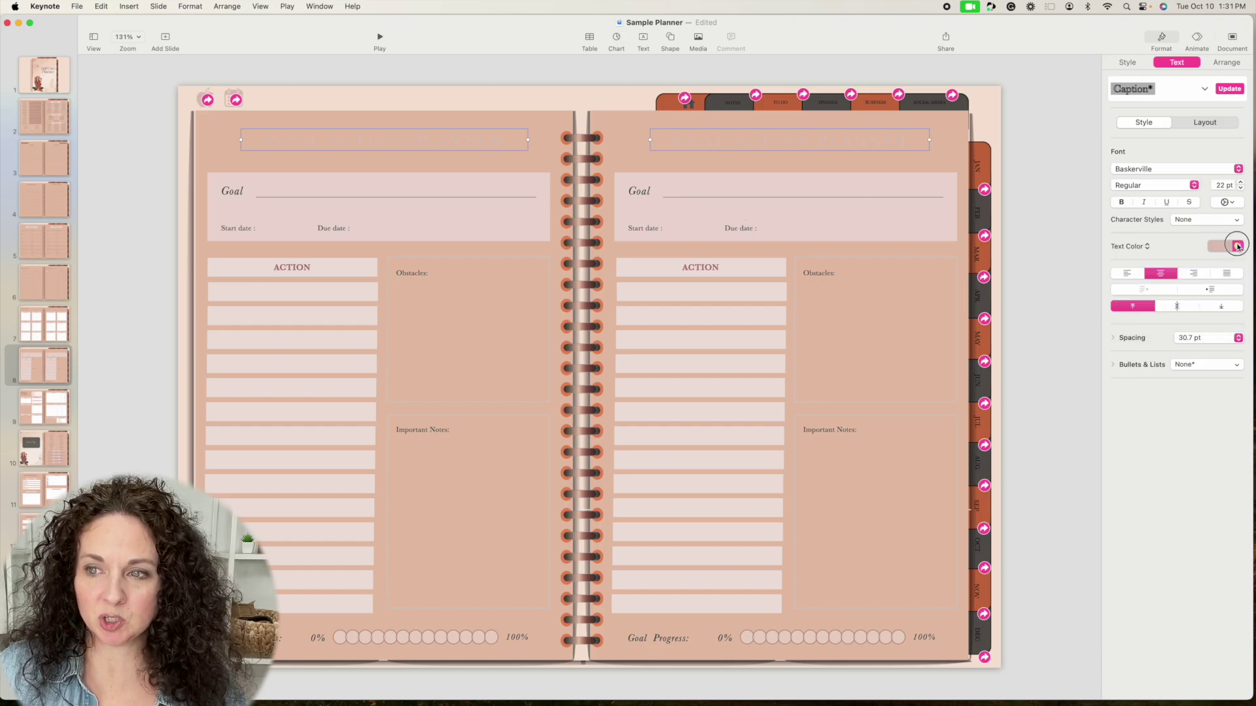
click(150, 180)
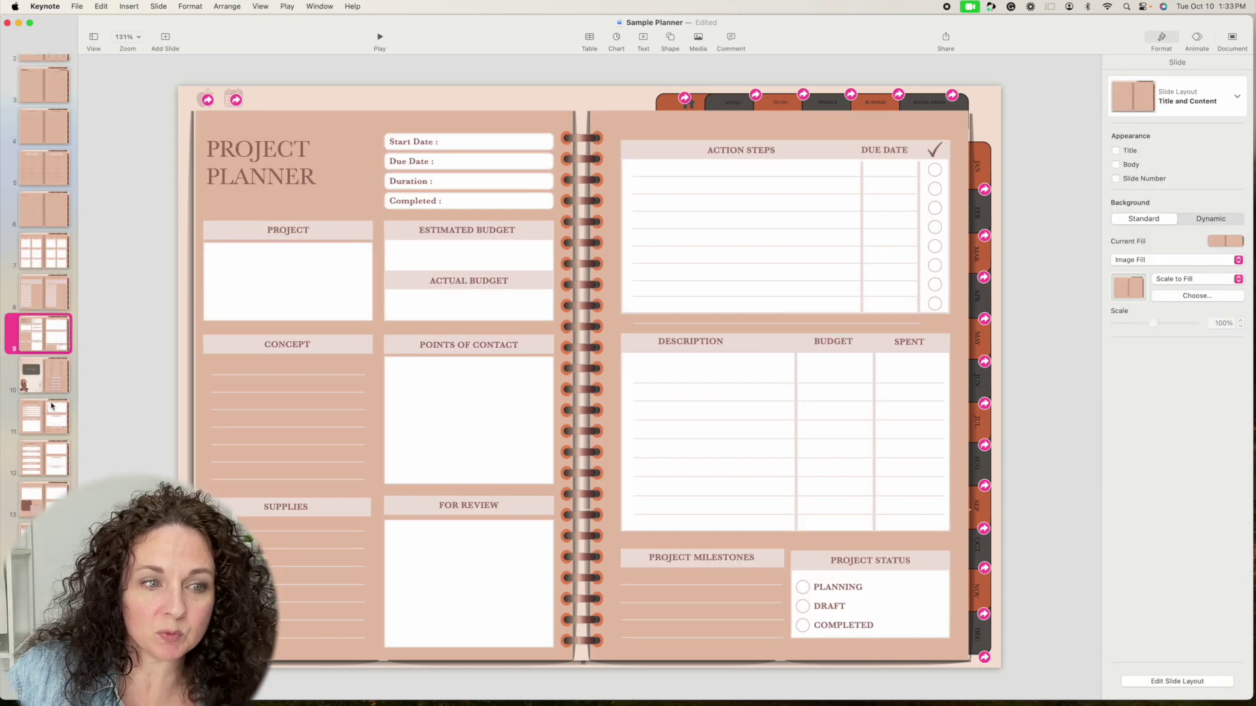
Review the Business Pages and Brand Planning slides to check their content against the new backgrounds.
click(54, 381)
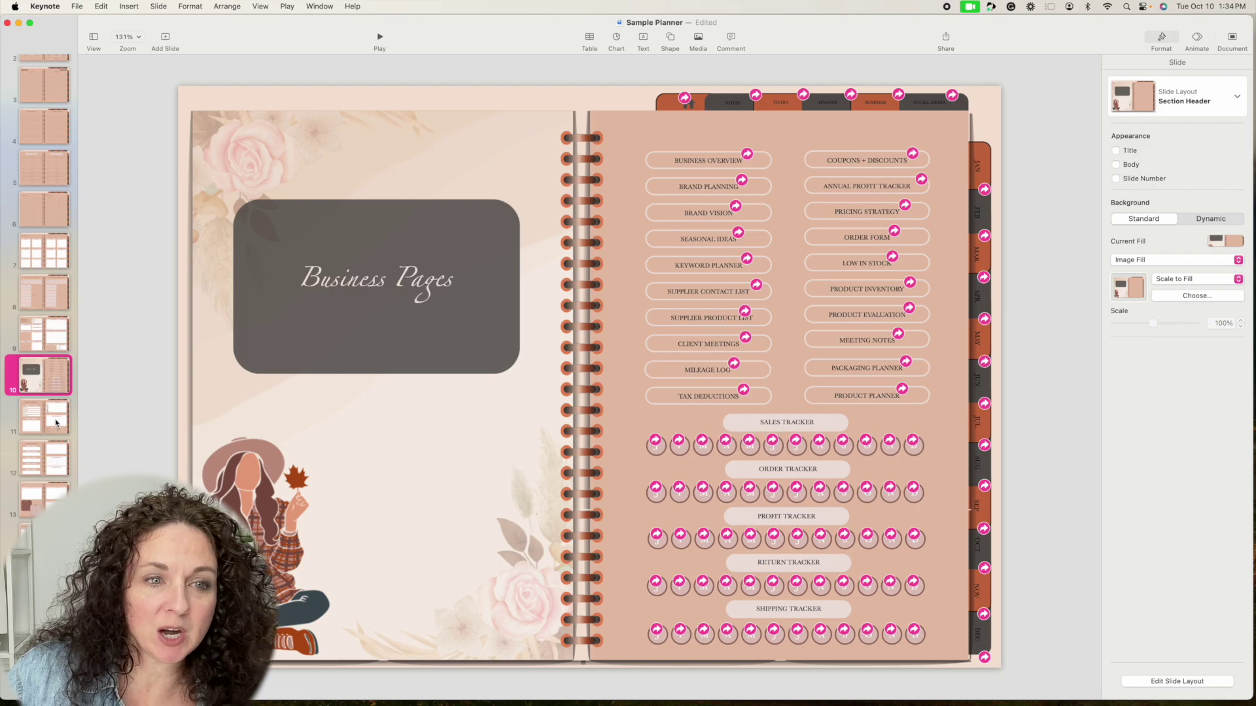
click(54, 462)
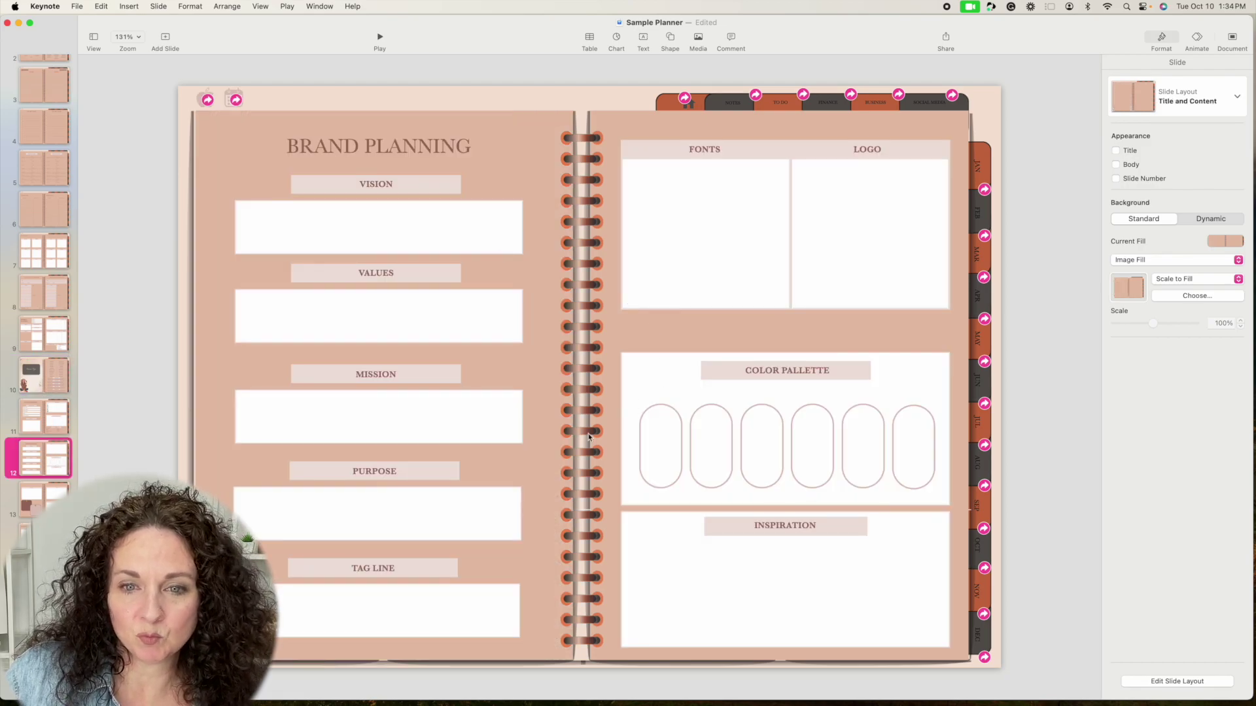
click(783, 339)
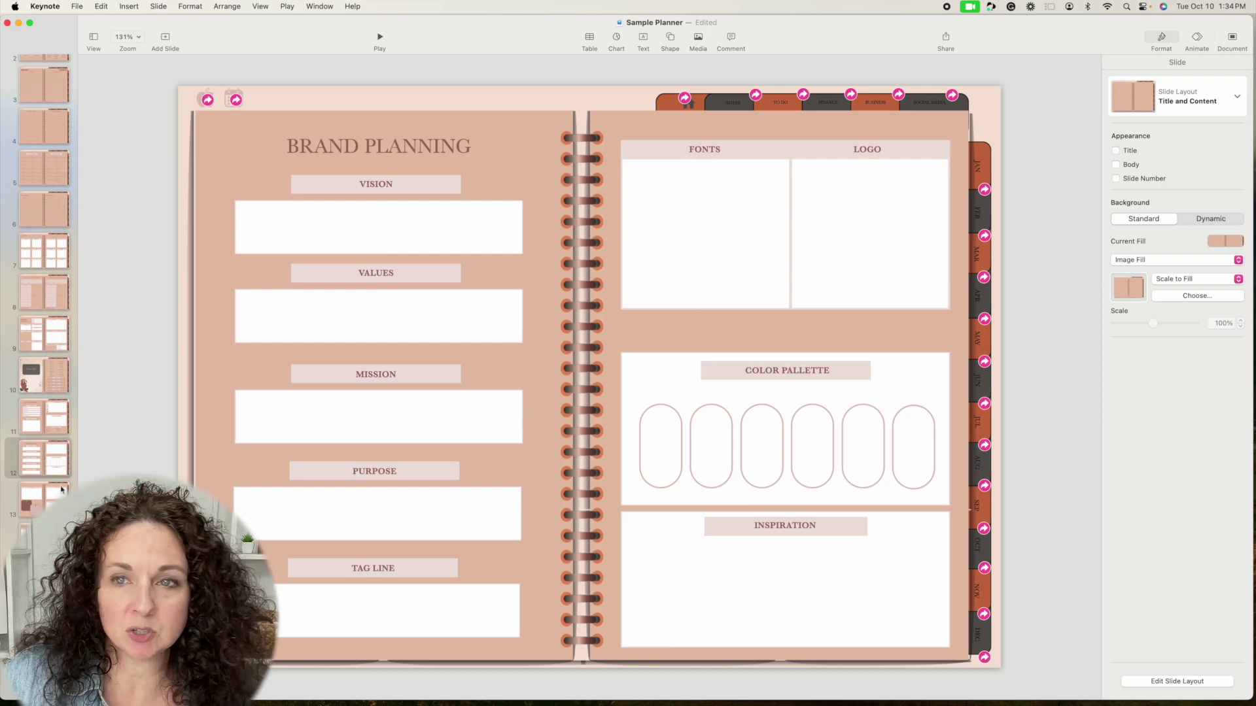
Look over the presentation's sharing options and the available export formats without exporting.
click(947, 38)
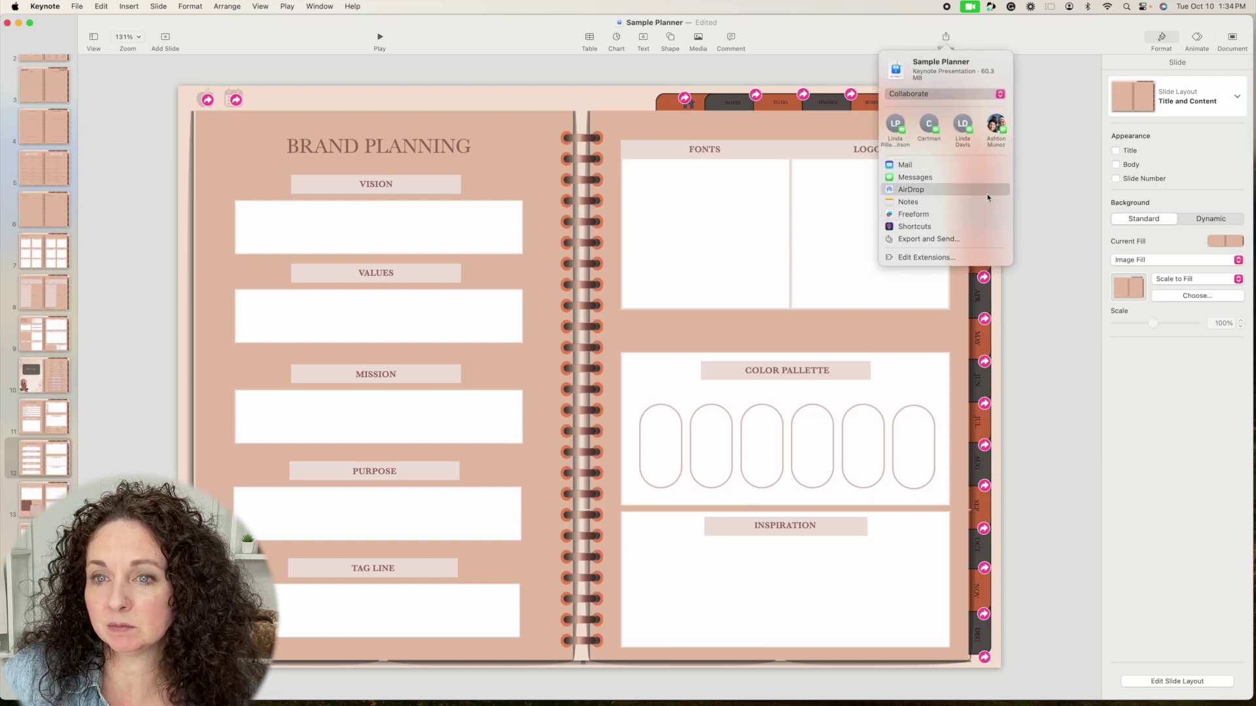
click(1081, 222)
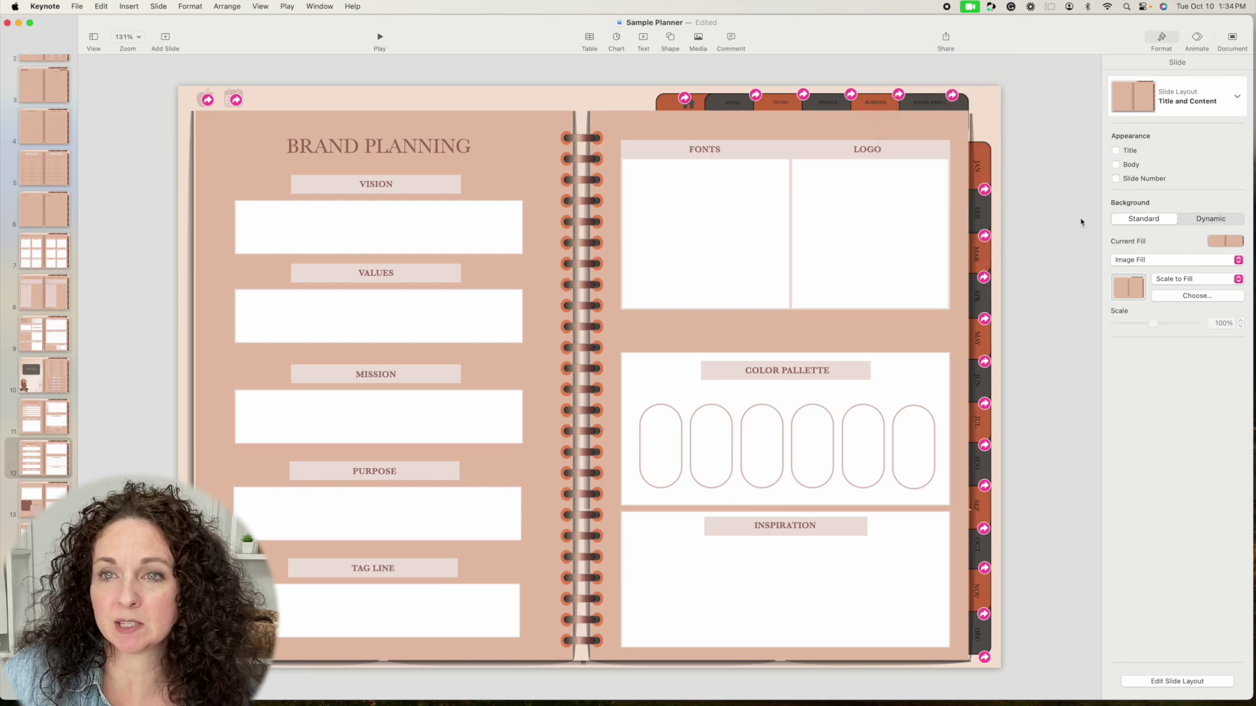
click(77, 7)
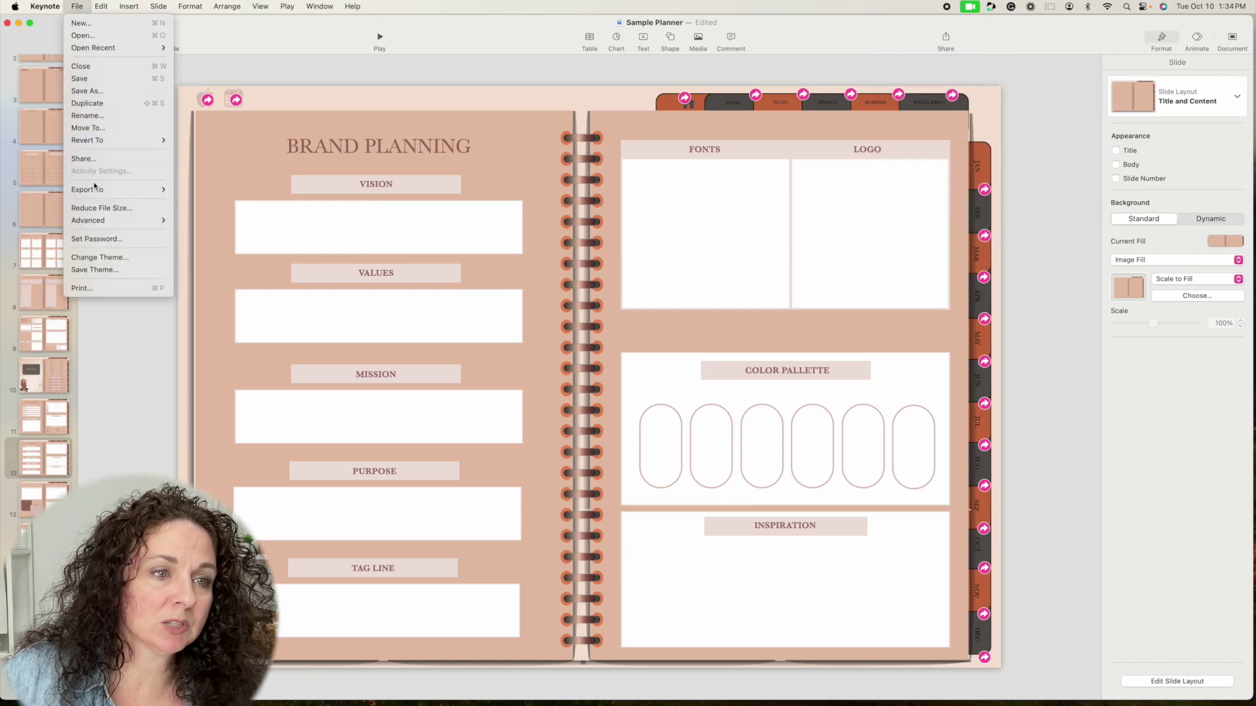
mouse_move(95, 191)
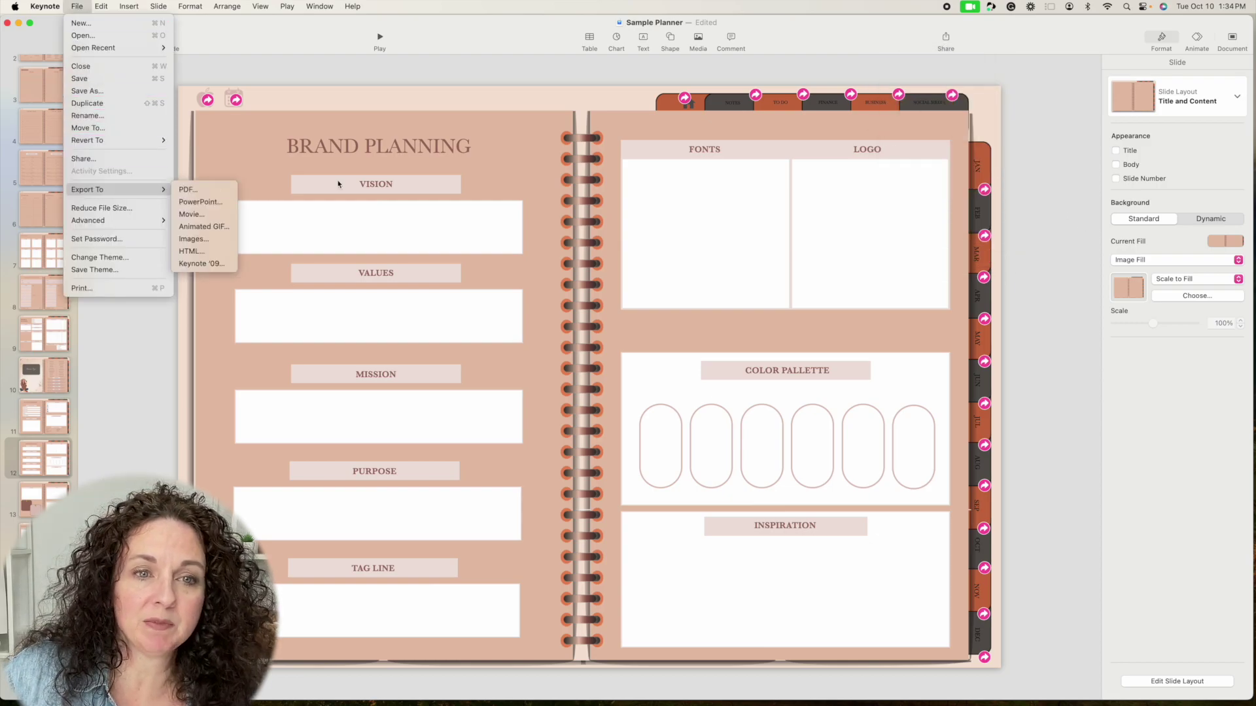
click(1033, 298)
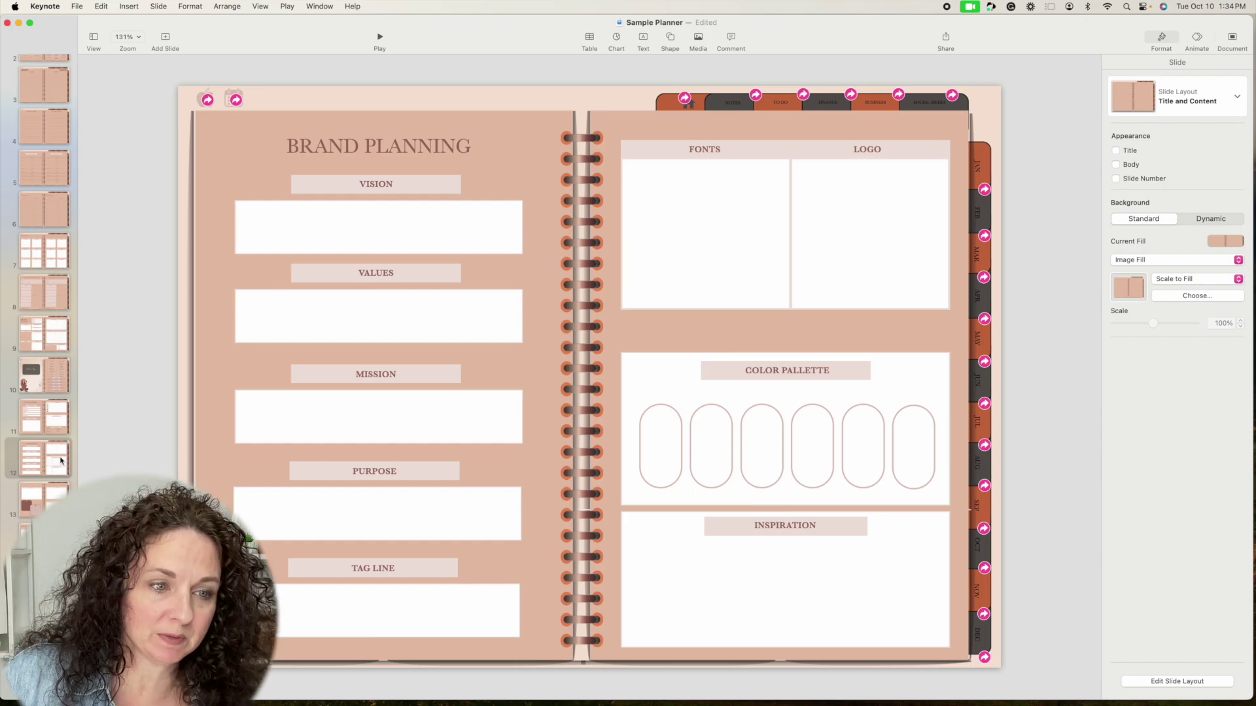
Browse the remaining planner slides, including the Debt Payment Tracker, to check how the new backgrounds carry through.
scroll(61, 460, down, 10)
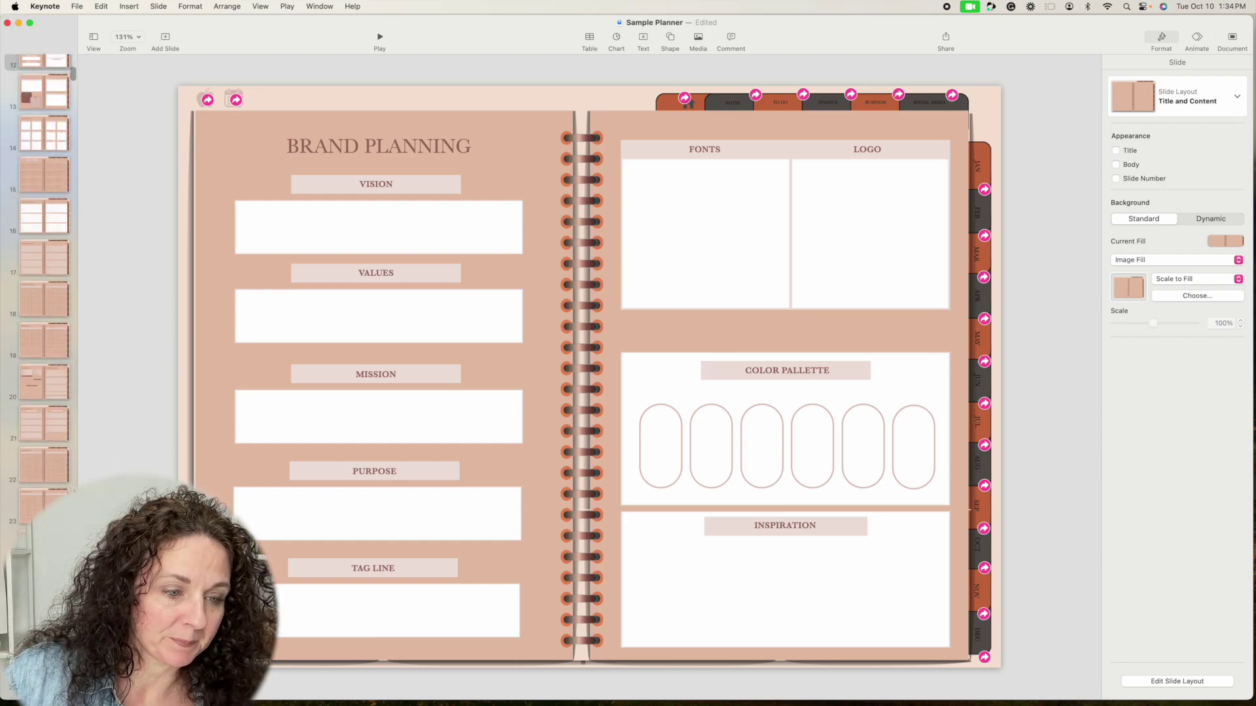
scroll(51, 484, down, 15)
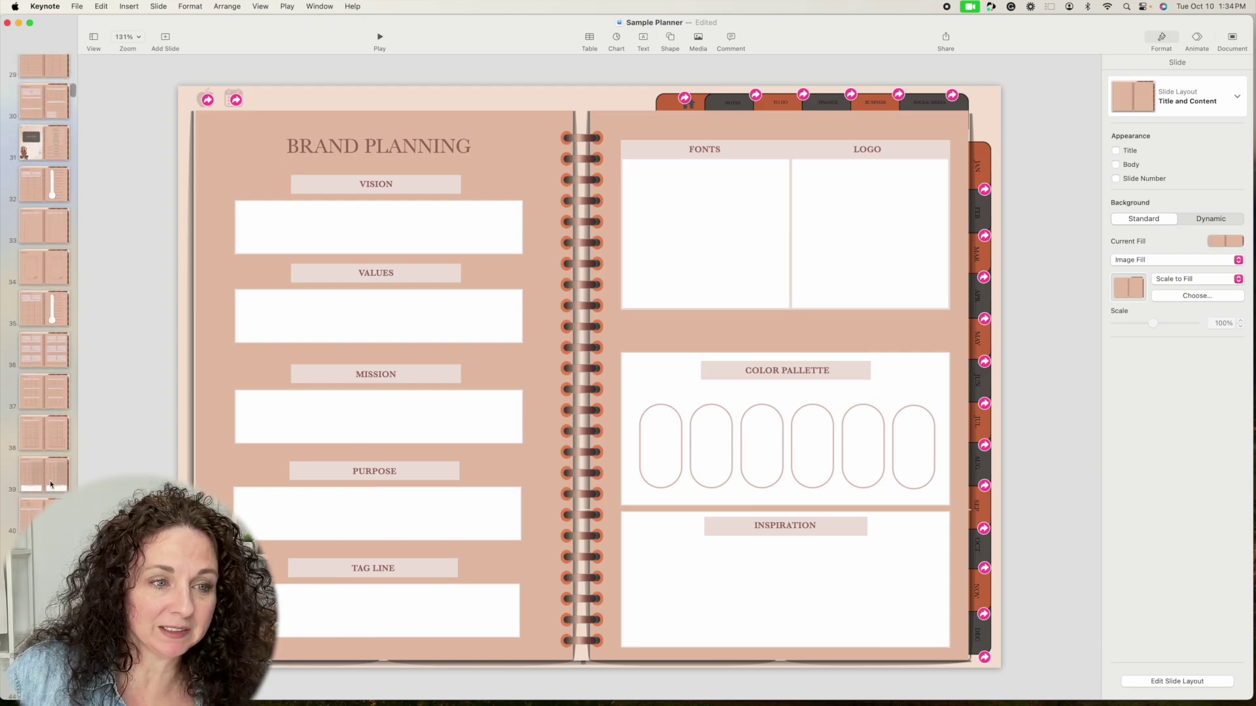
click(57, 312)
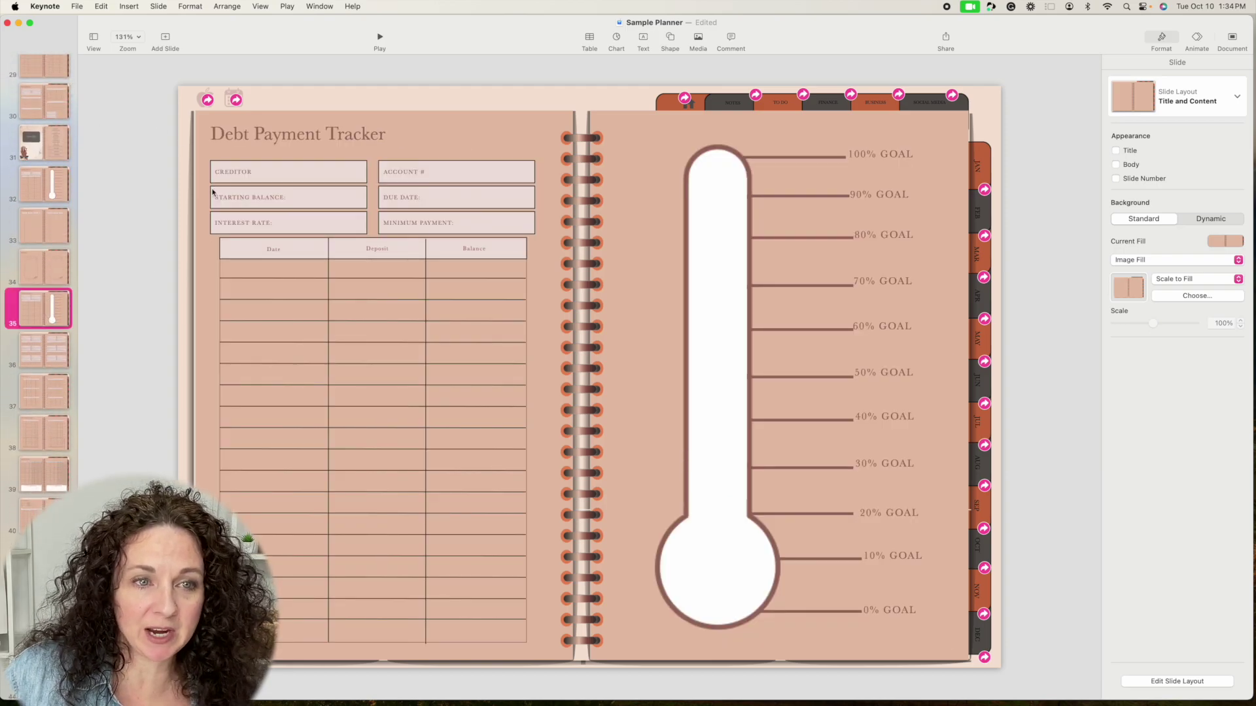
scroll(37, 418, down, 12)
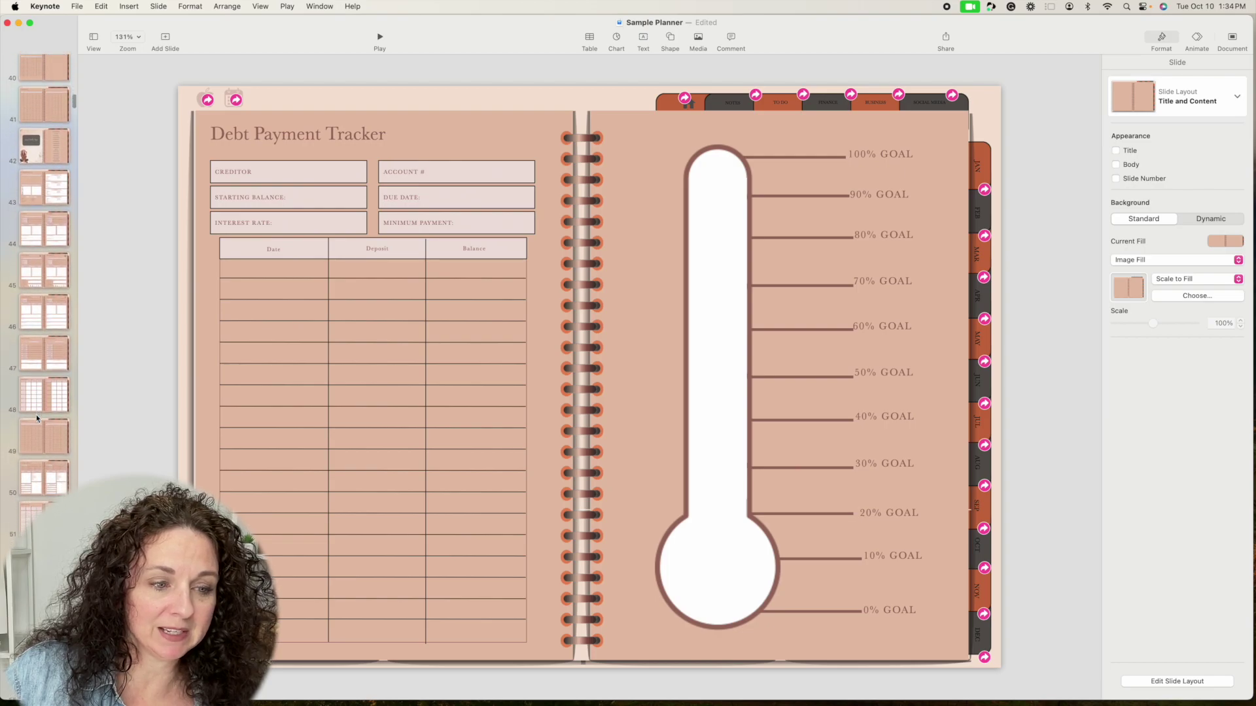
scroll(36, 419, down, 20)
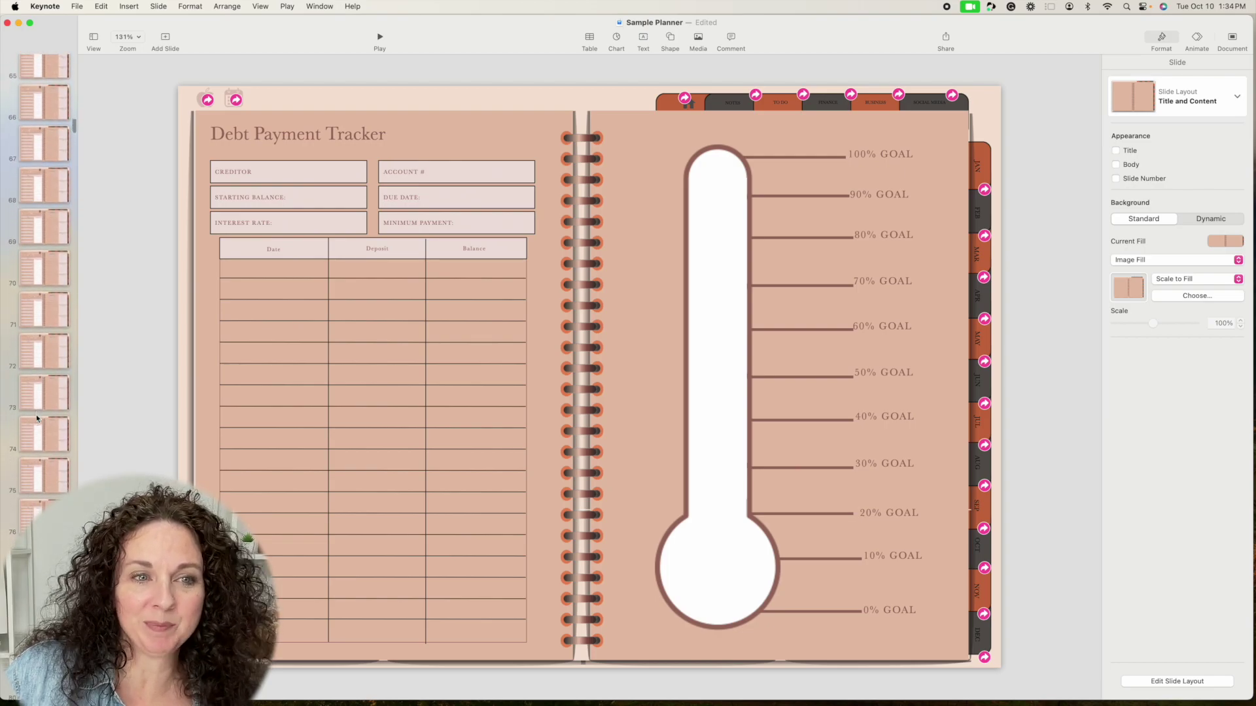
Check the web address linked to the first icon above the Debt Payment Tracker and return to the Self-Care Planner cover slide.
click(208, 101)
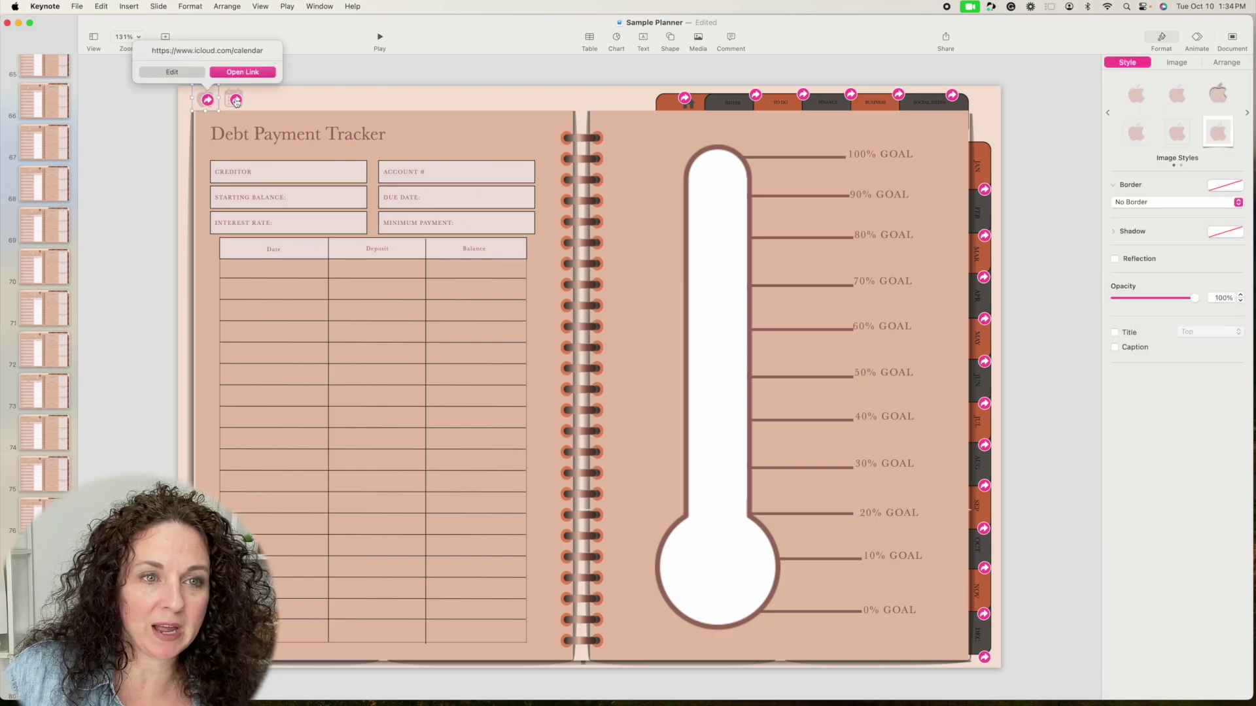
click(300, 98)
scroll(488, 257, down, 1)
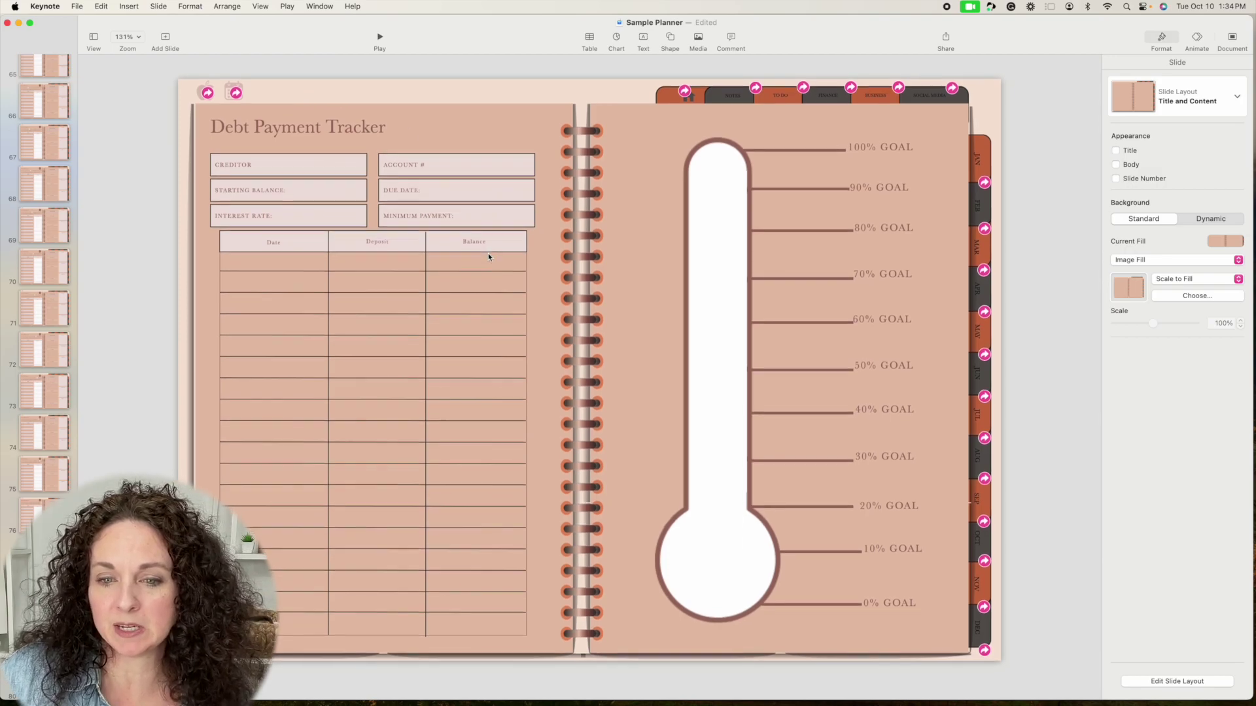
scroll(10, 196, up, 5)
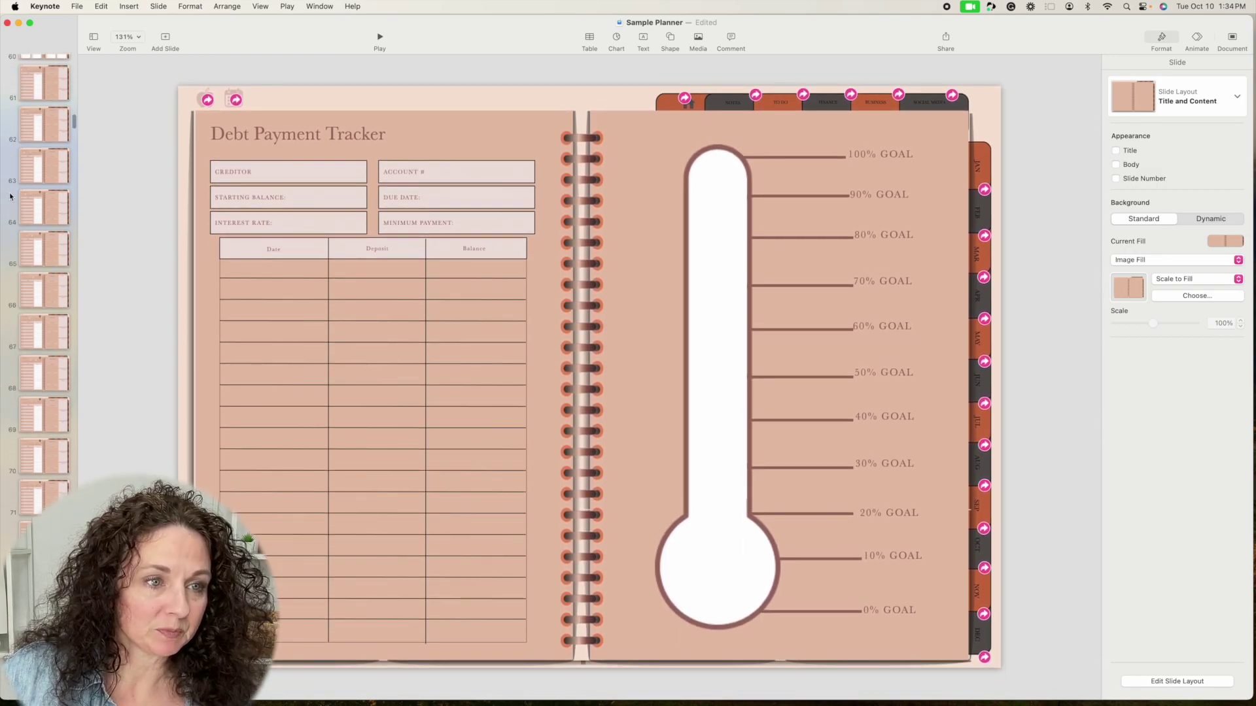
scroll(10, 197, up, 20)
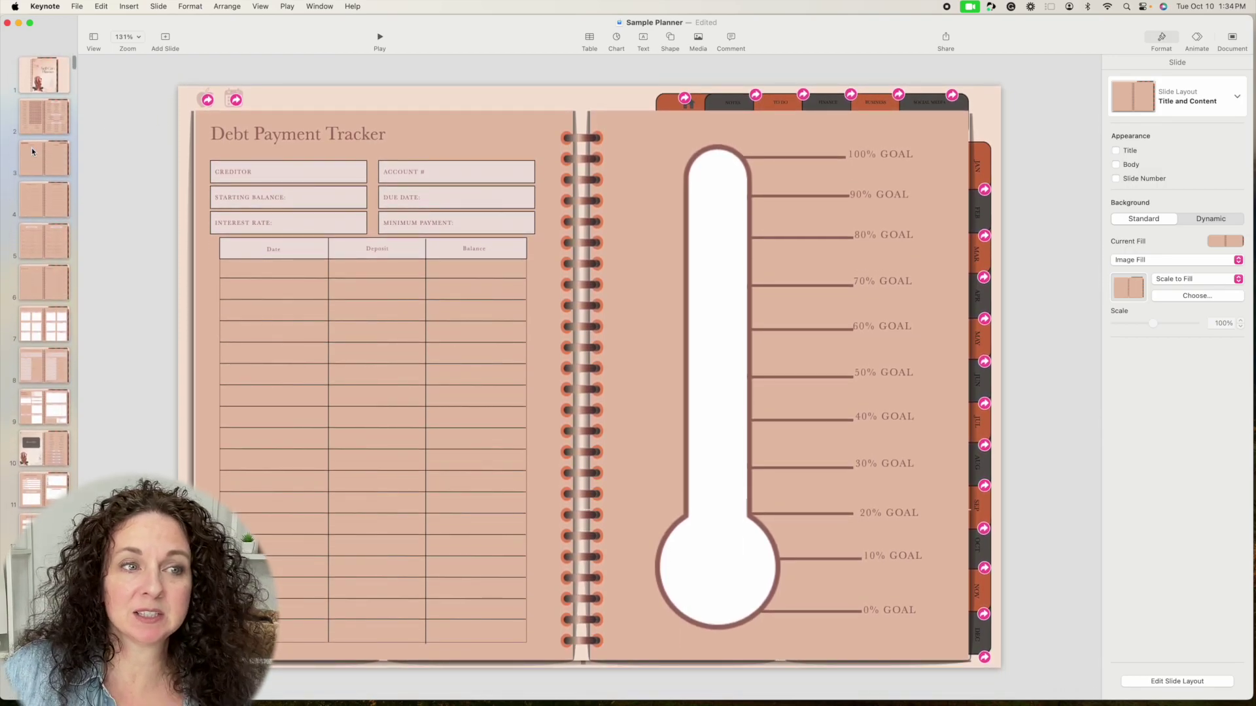
click(25, 79)
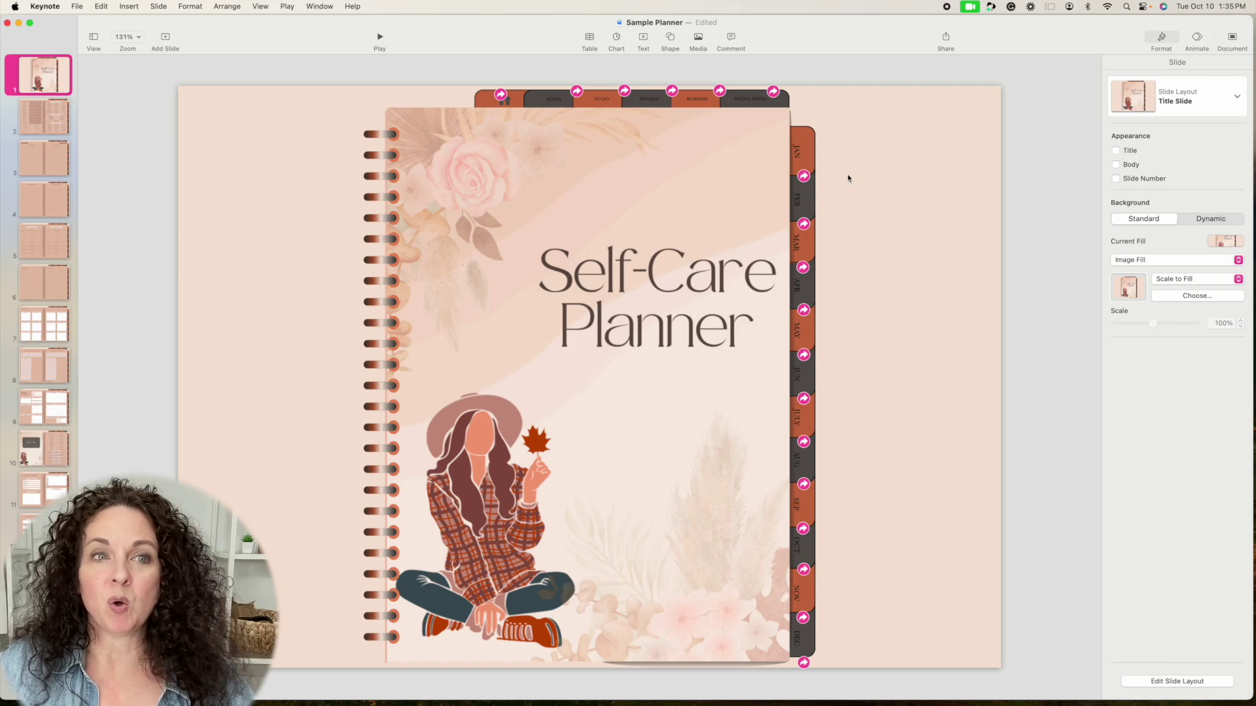
Move the presentation window aside and switch to Canva with the Copy of PLANNER BACKGROUNDS design.
drag(91, 26, 116, 26)
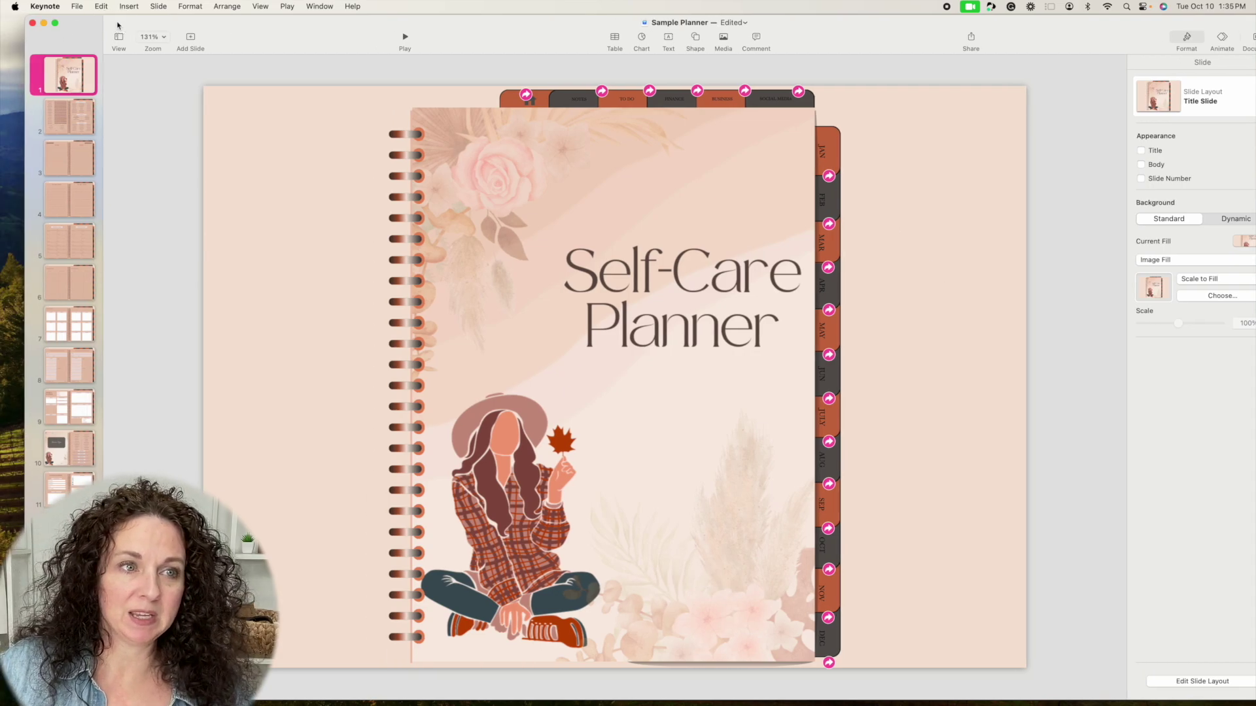
key(super+Tab)
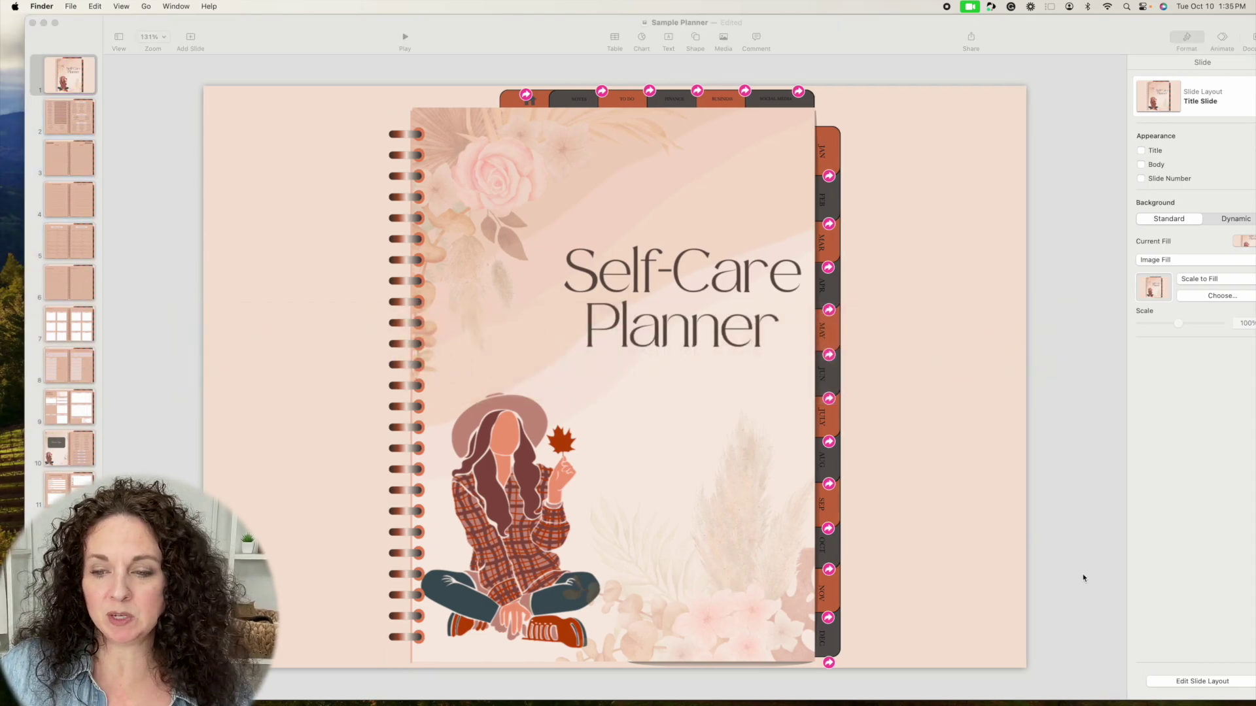
mouse_move(1086, 687)
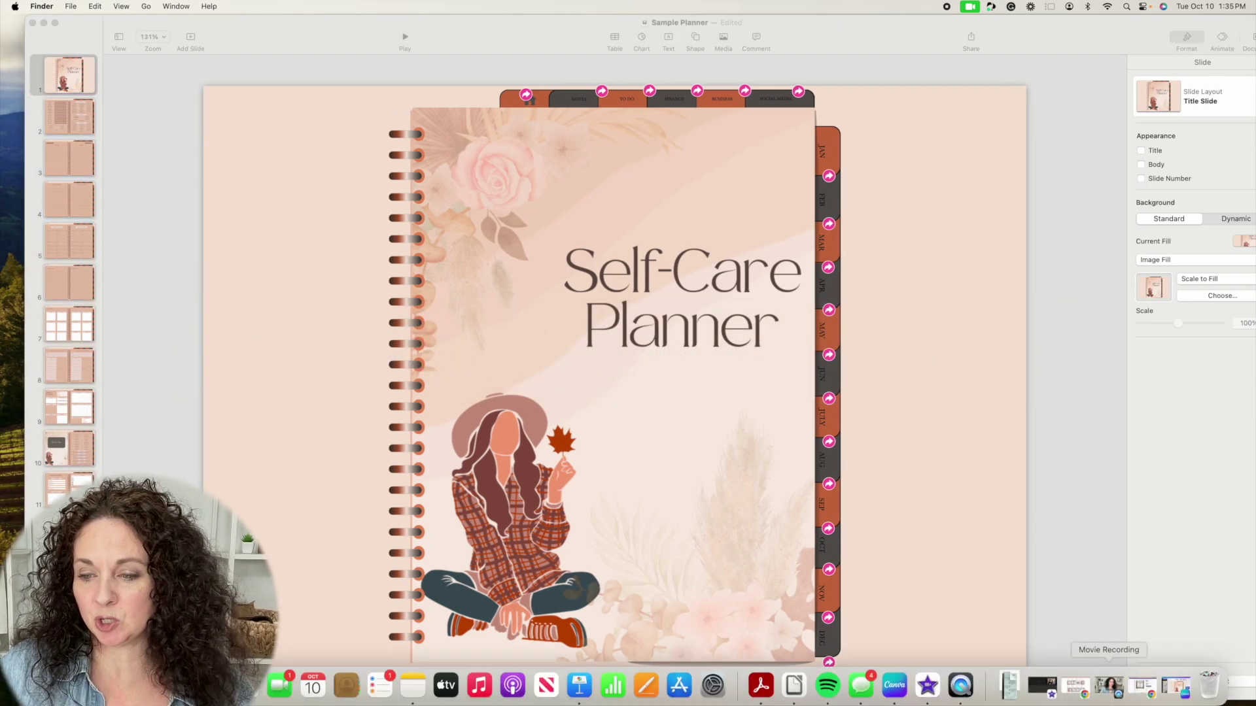
click(1172, 685)
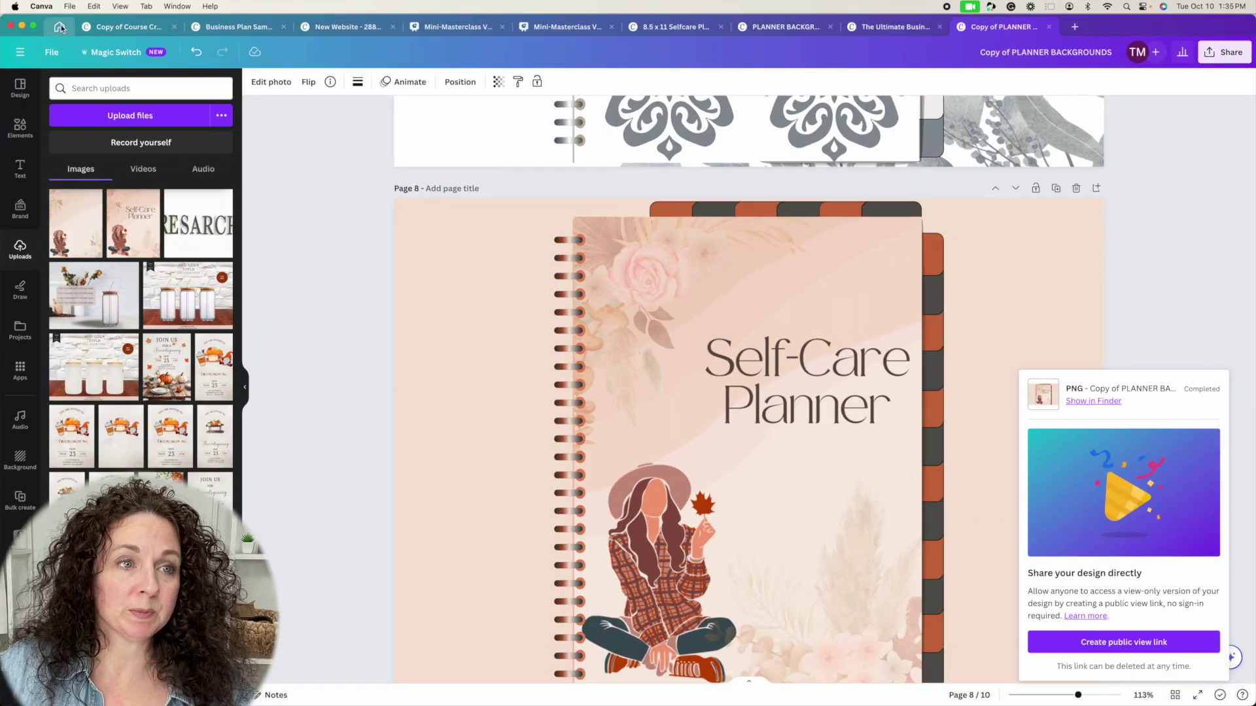
Look at the Ultimate Business Planner PLR project folder and review pages 8 to 10 of the Copy of PLANNER BACKGROUNDS design.
click(59, 27)
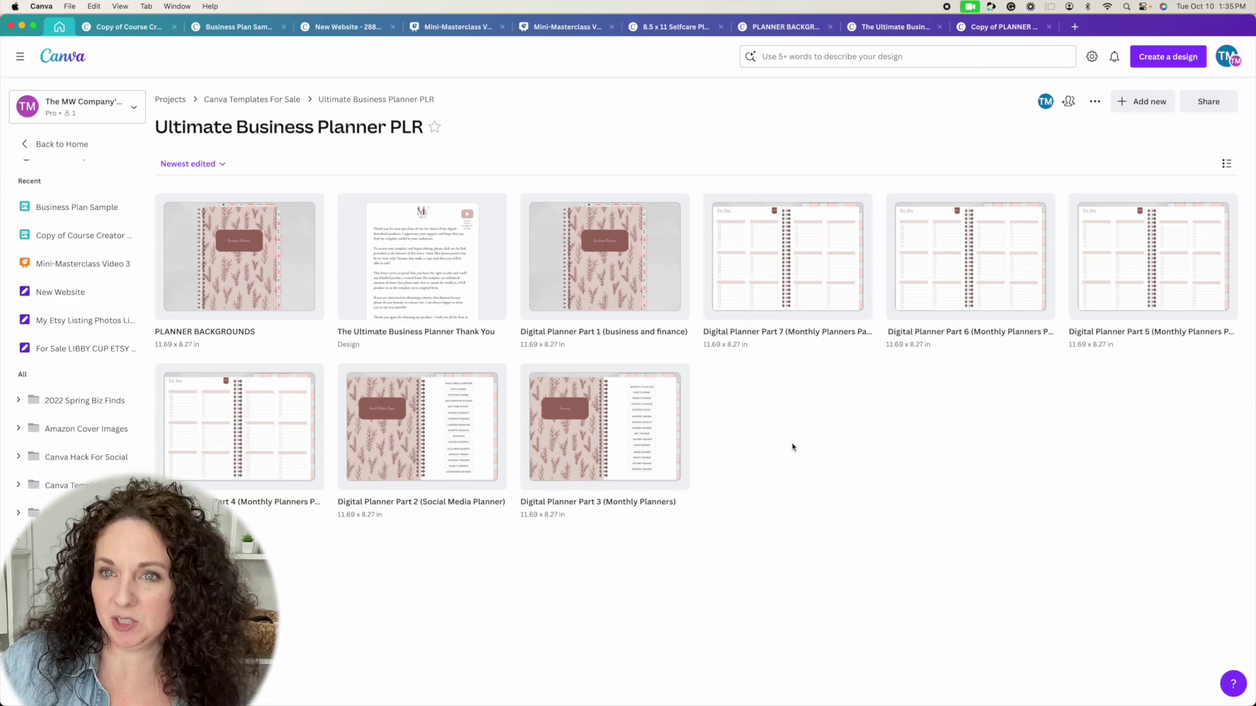
click(1001, 27)
scroll(612, 360, down, 5)
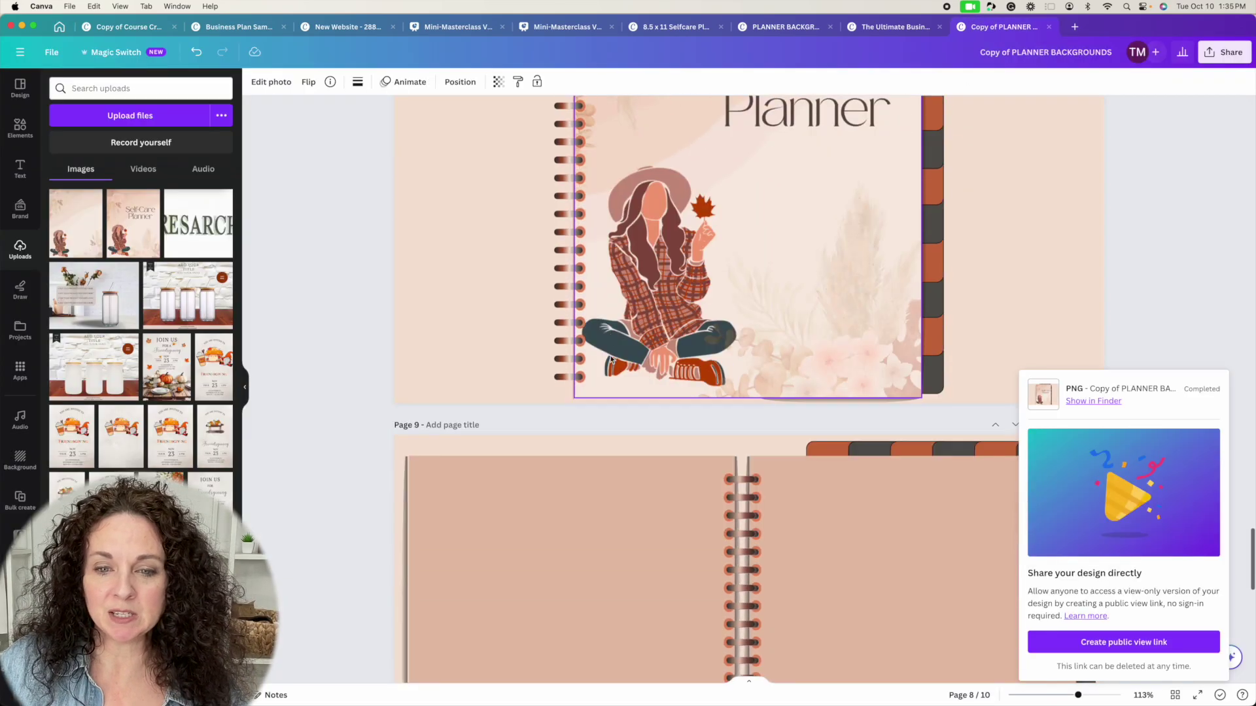
scroll(612, 359, down, 10)
scroll(611, 360, up, 8)
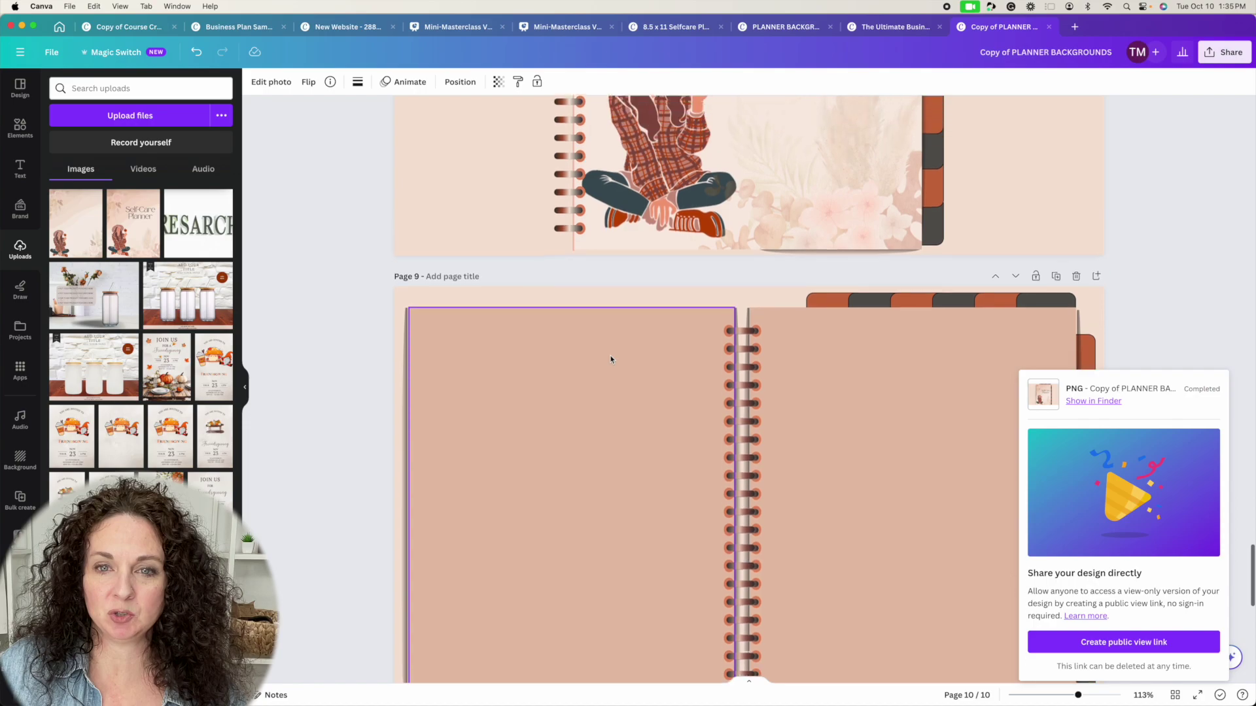
scroll(611, 360, down, 10)
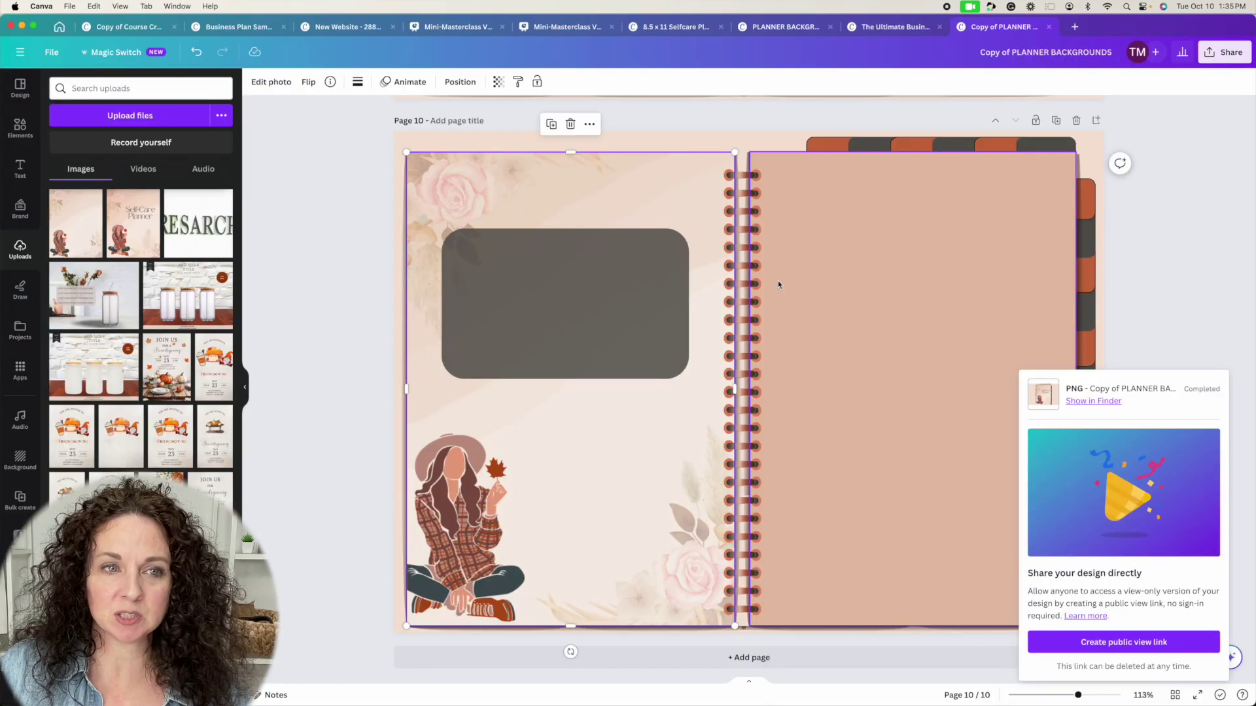
Switch to Keynote and browse the Sample Planner slides, viewing the February To Do and Daily Planner spreads.
key(super+Tab)
key(Tab)
key(super+Tab)
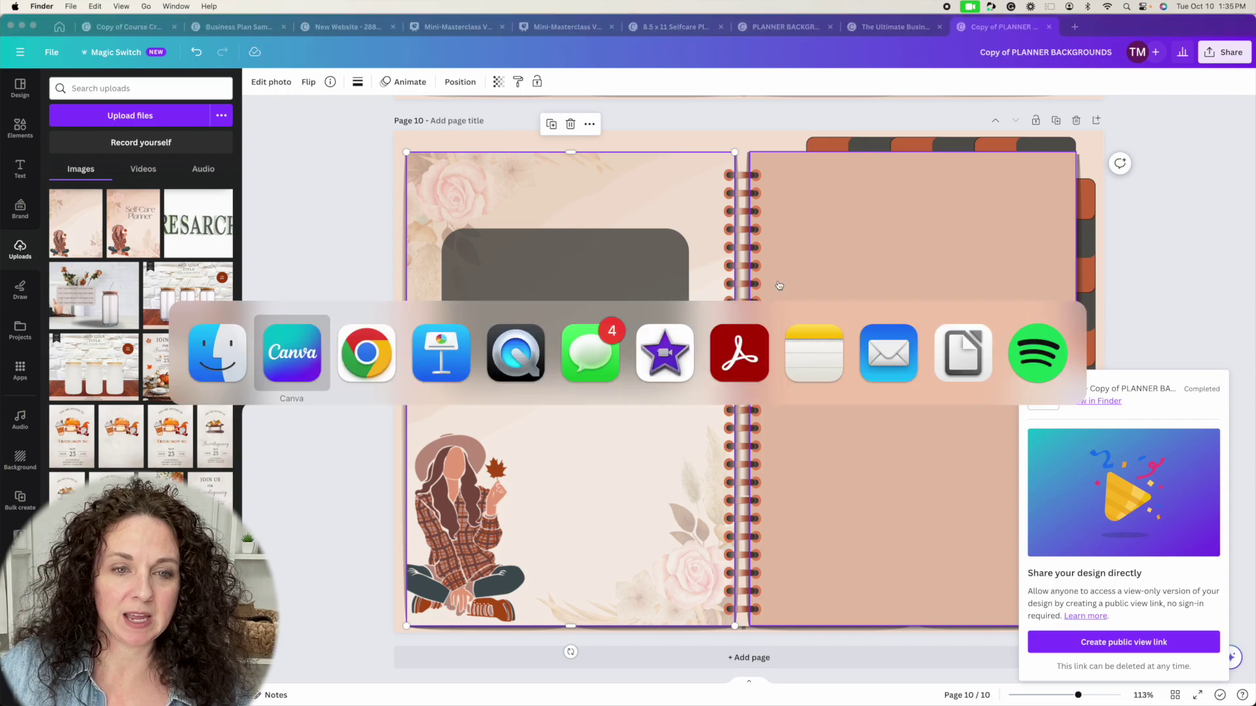
key(Tab)
key(Tab)
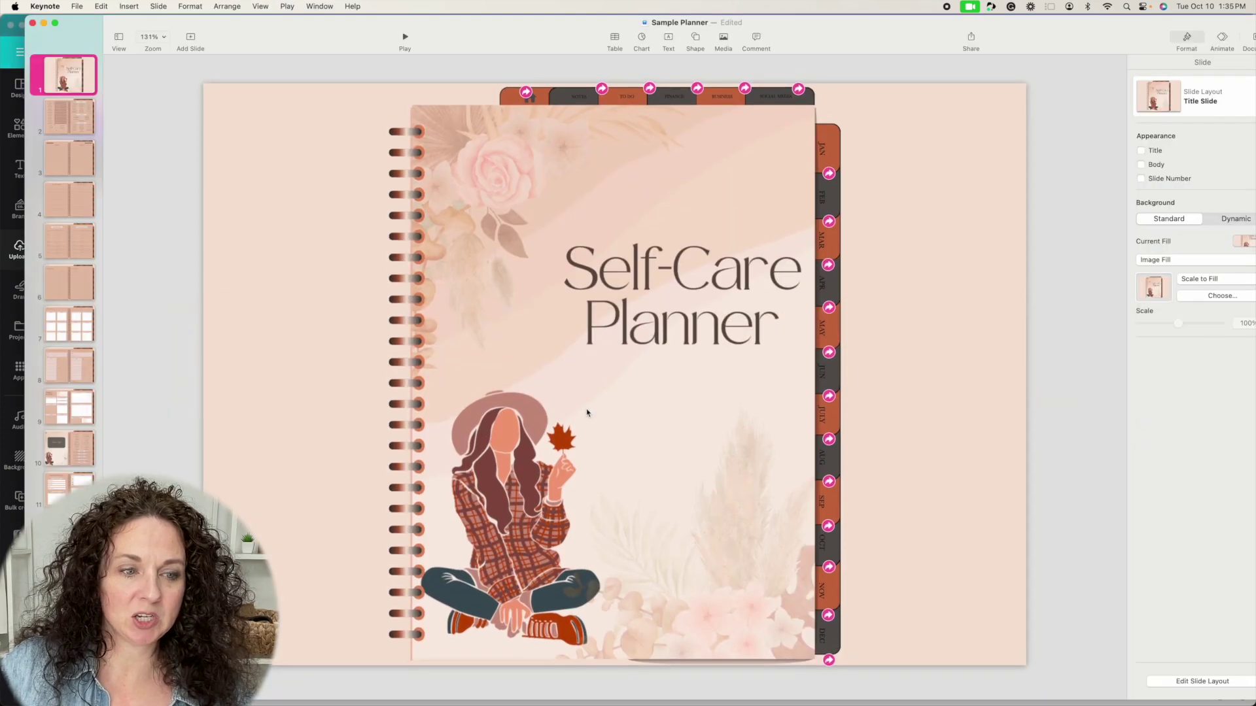
scroll(66, 274, down, 1)
scroll(68, 274, down, 20)
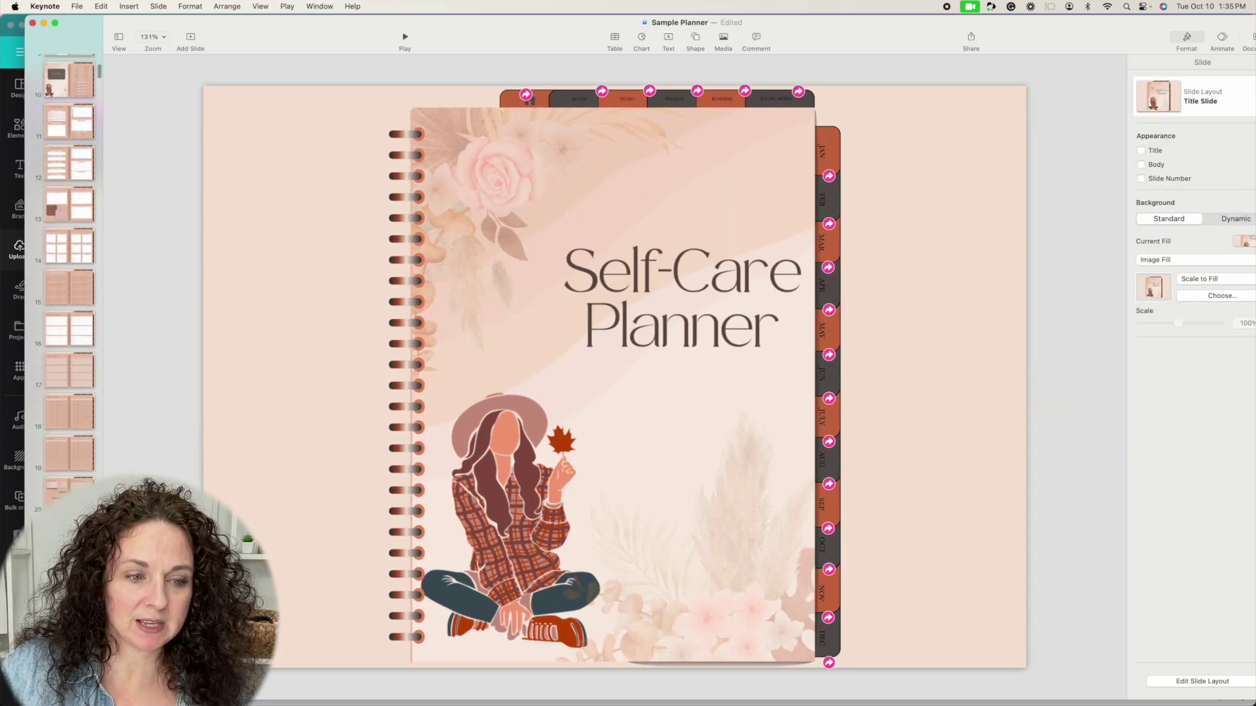
scroll(69, 274, down, 15)
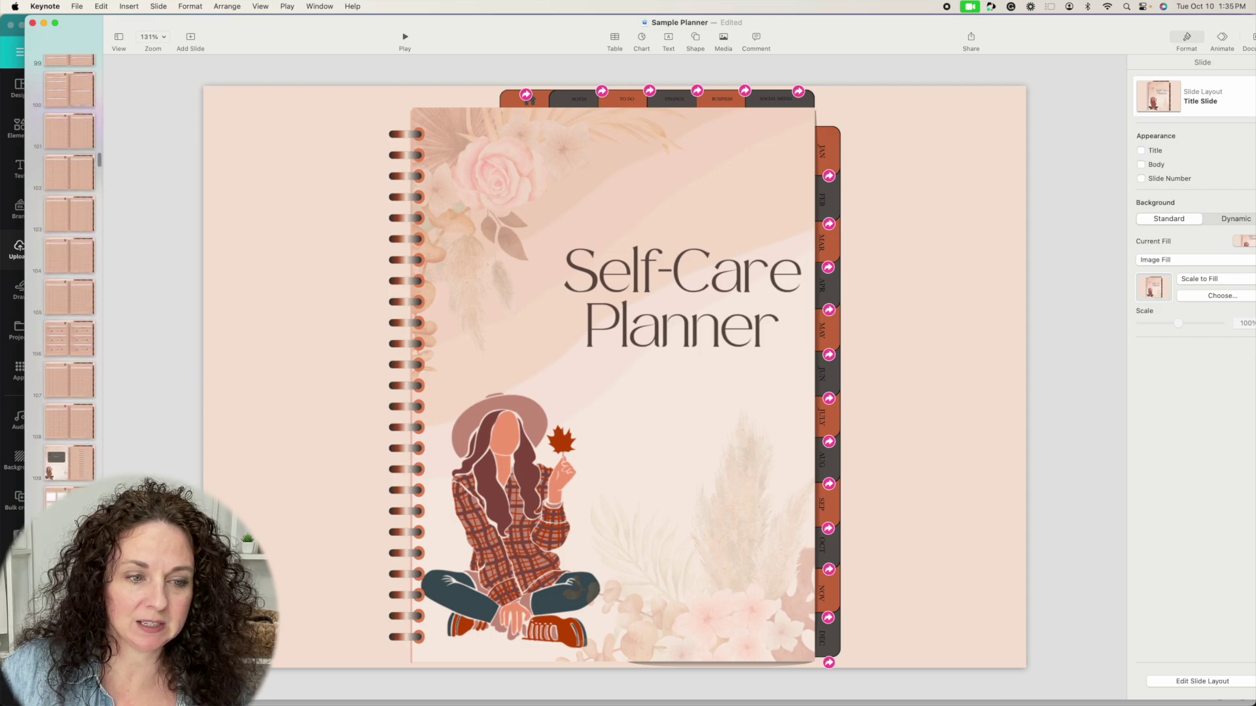
scroll(48, 439, up, 1)
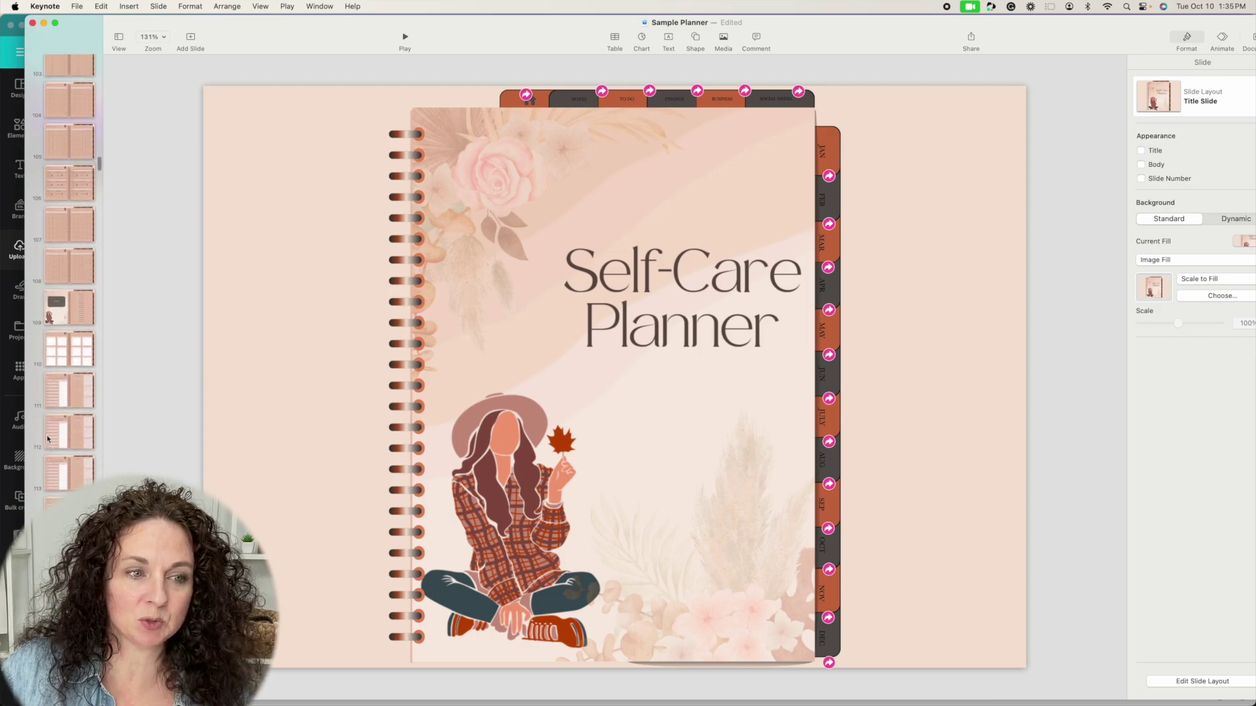
click(68, 356)
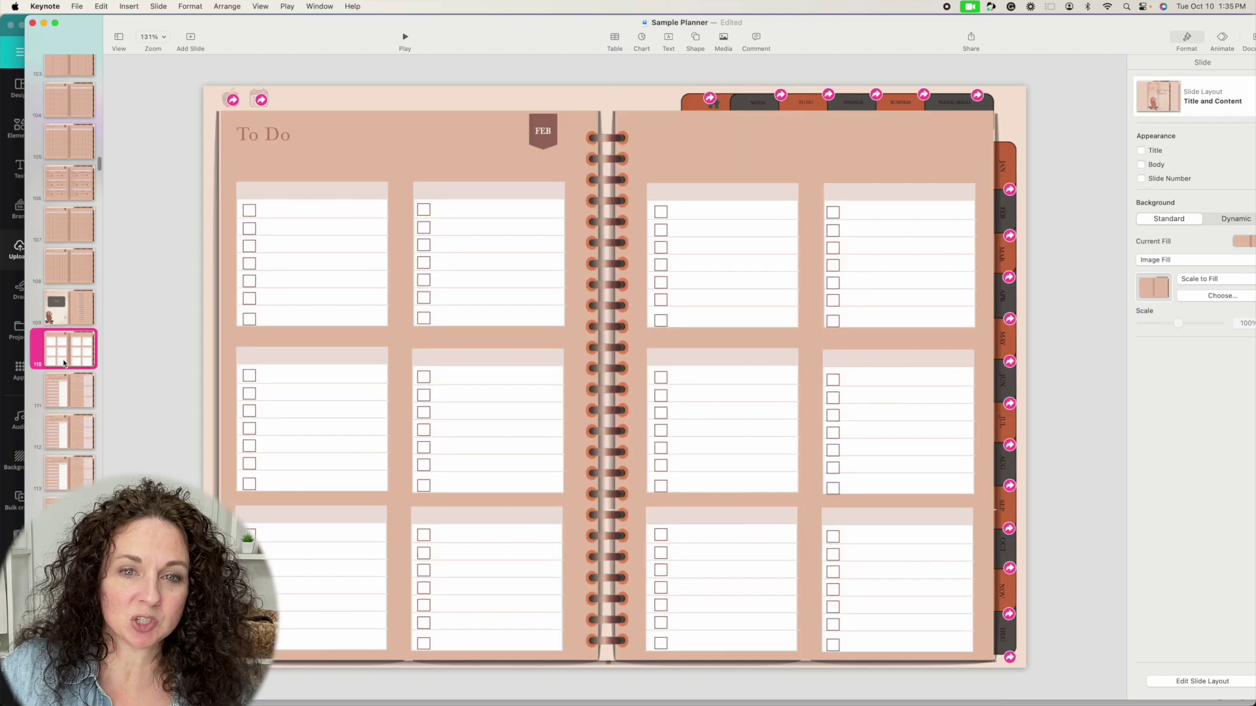
click(69, 402)
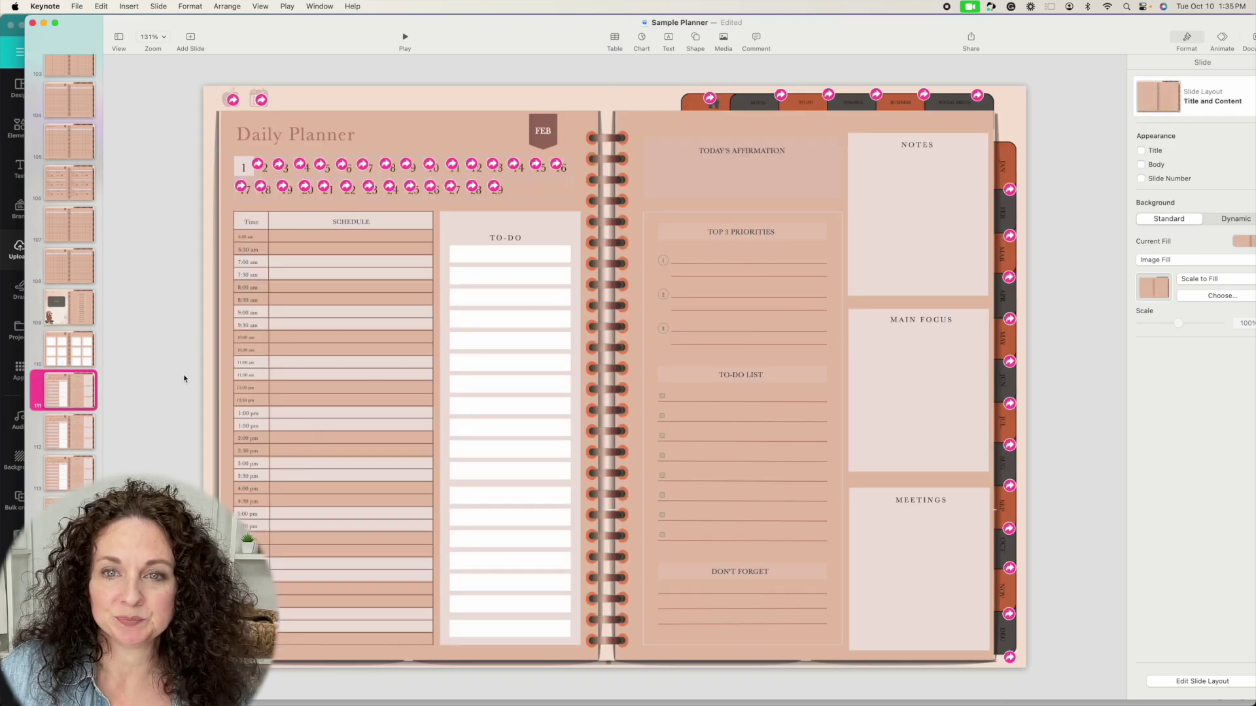
Scan back through the earlier planner slides and minimize the Sample Planner window to return to Canva.
key(super+Tab)
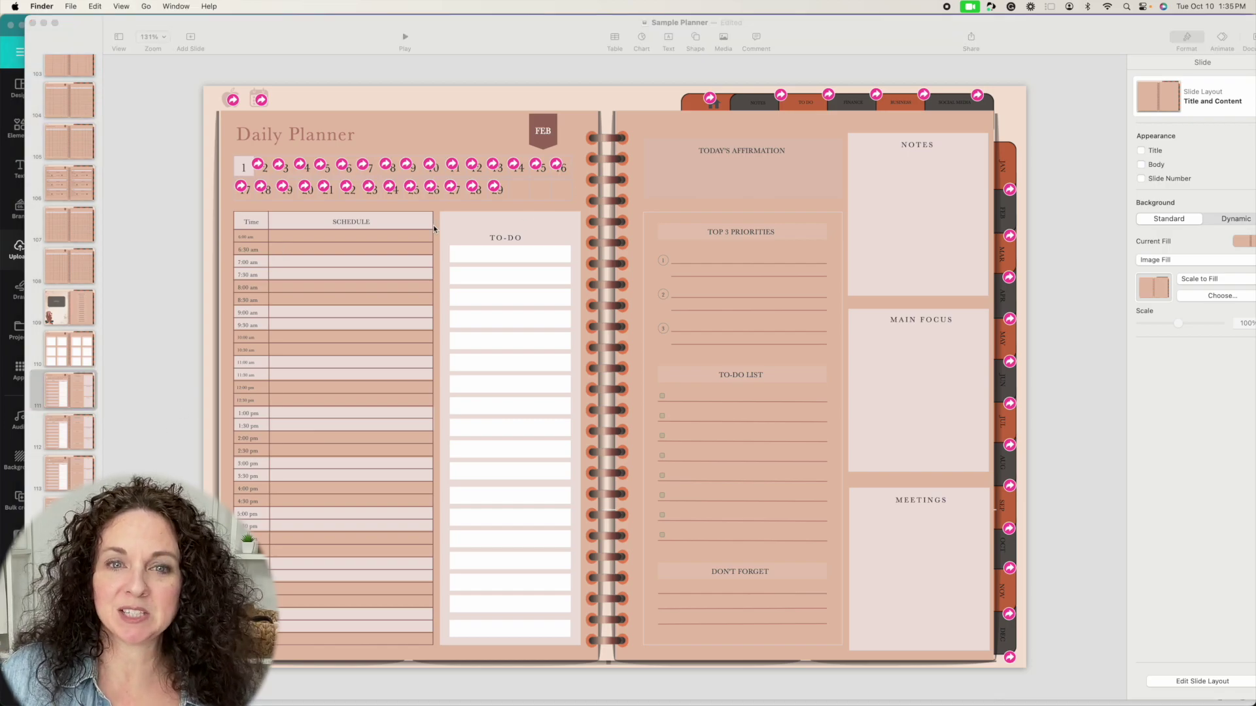
key(super+Tab)
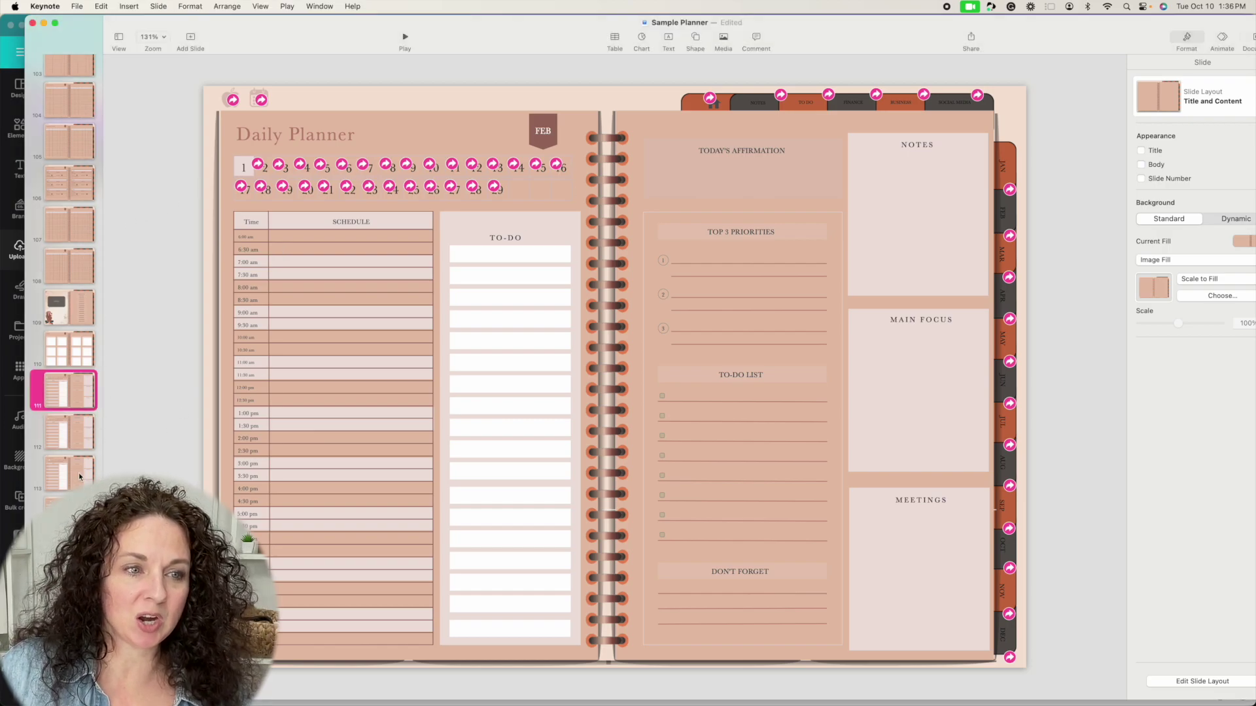
scroll(59, 220, up, 15)
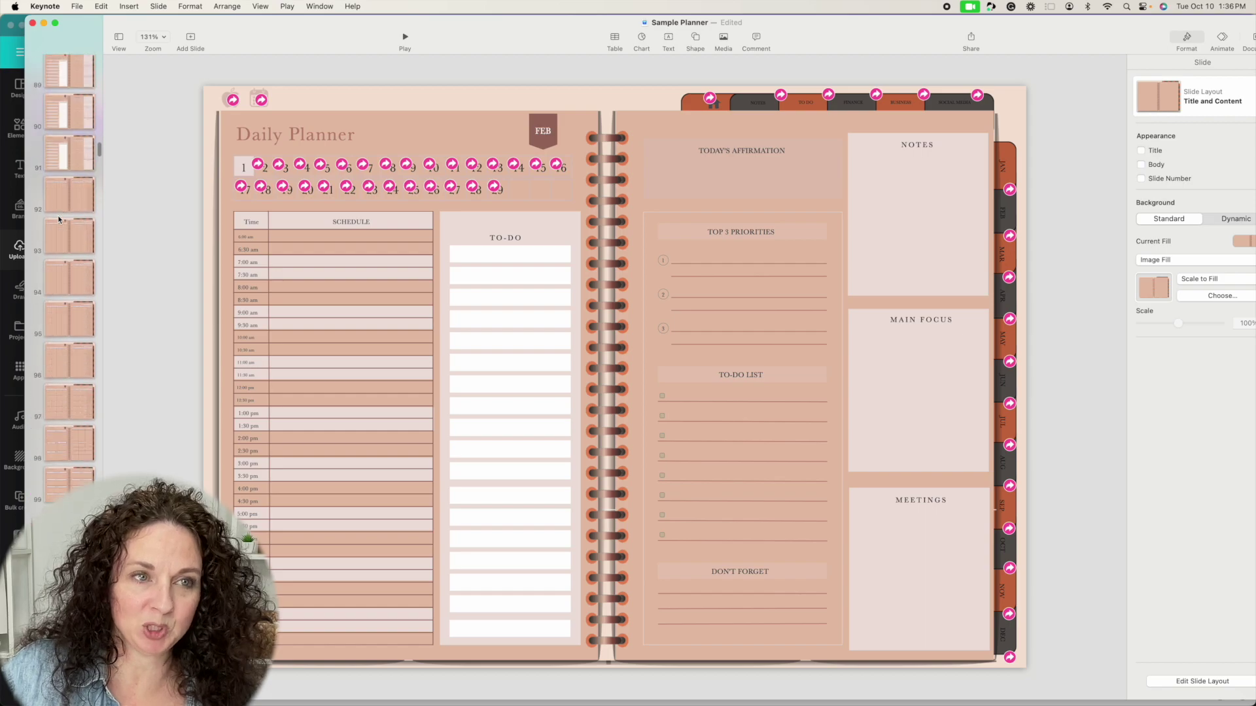
click(44, 24)
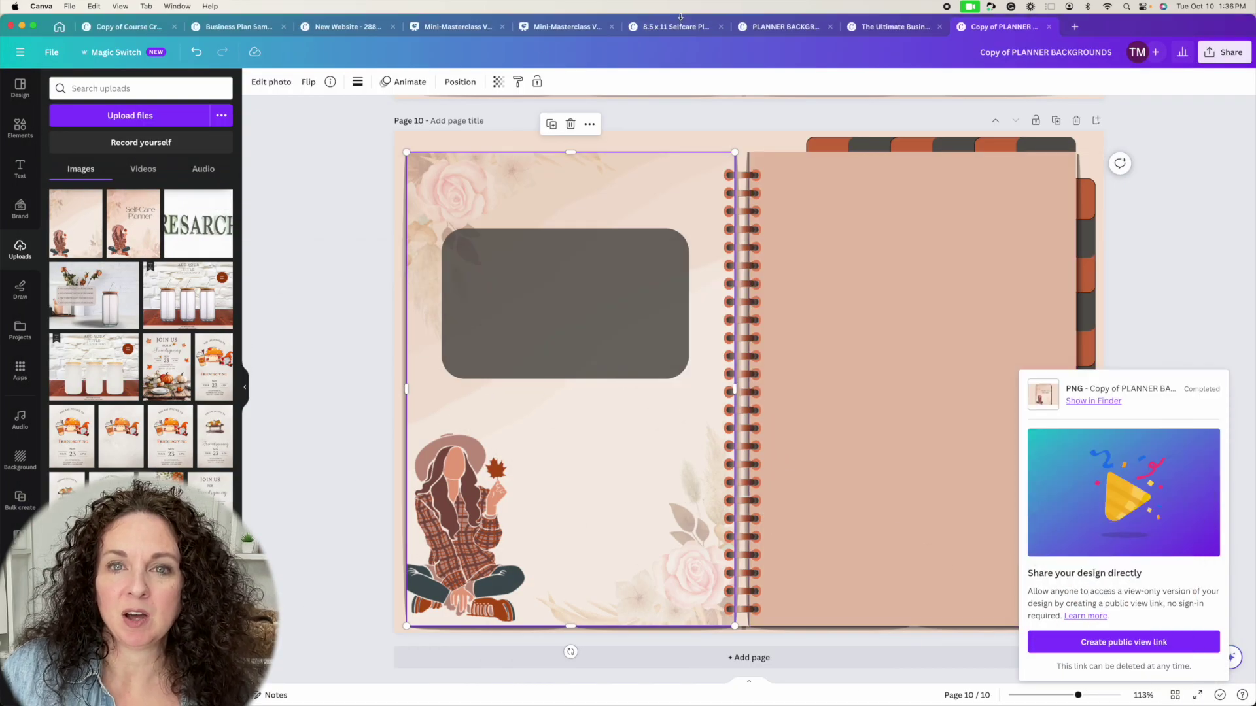
Open the 8.5 x 11 Selfcare Planner - PLR design and look over all its pages in grid view.
click(680, 27)
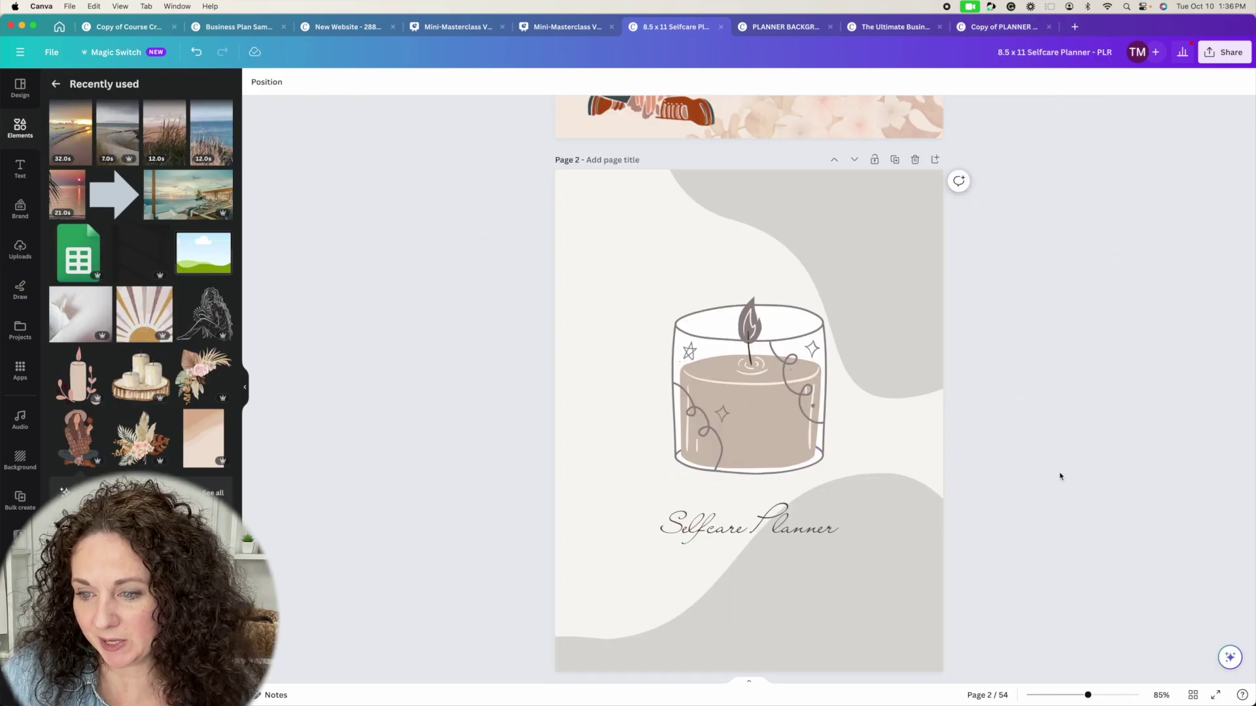
click(1193, 696)
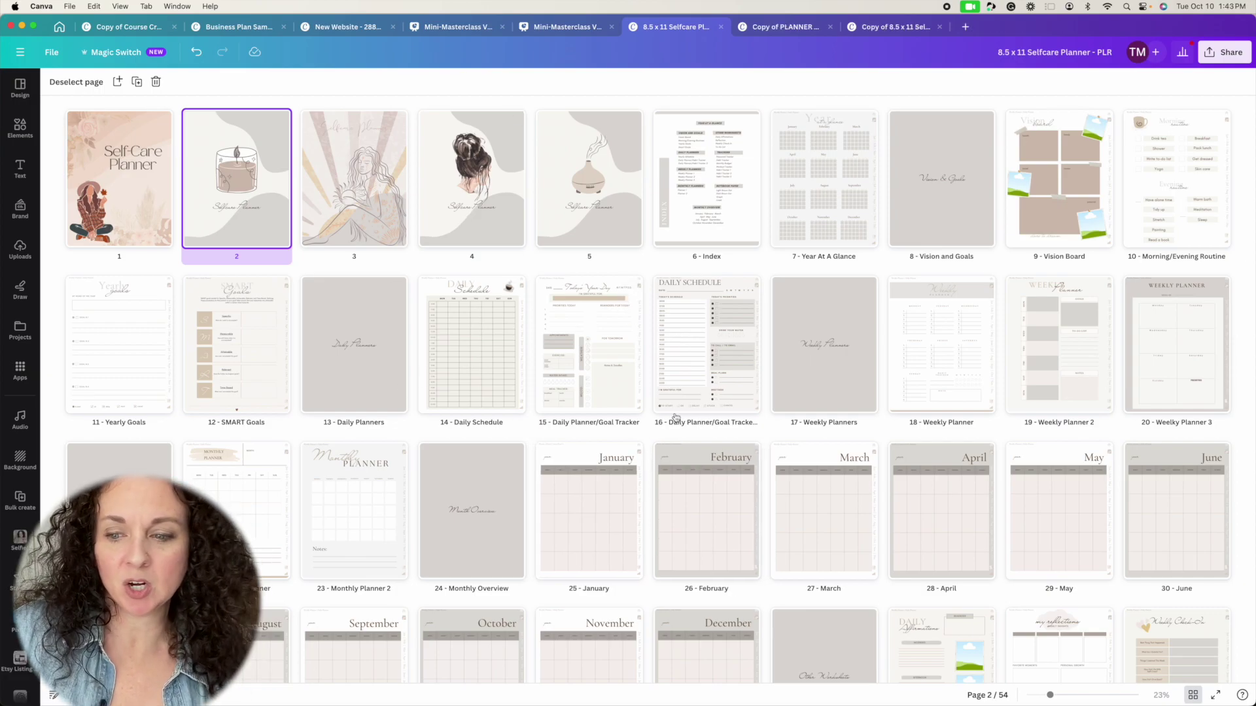
scroll(676, 418, down, 3)
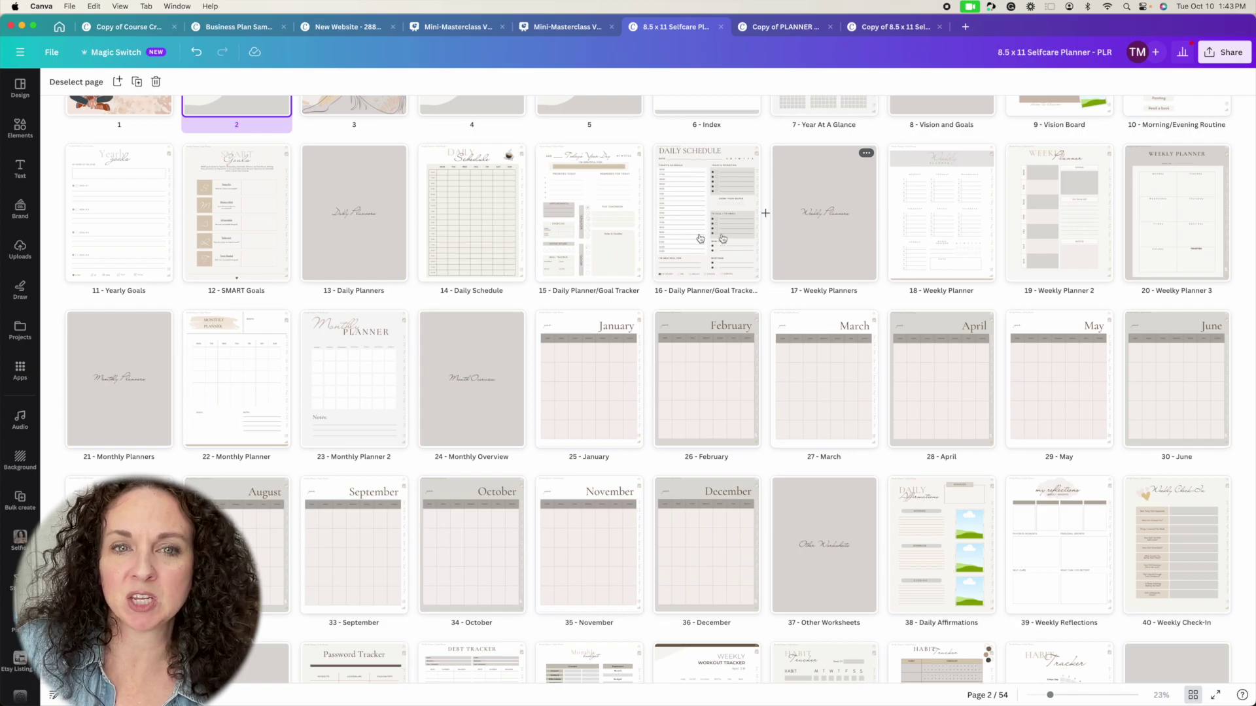
scroll(123, 226, up, 4)
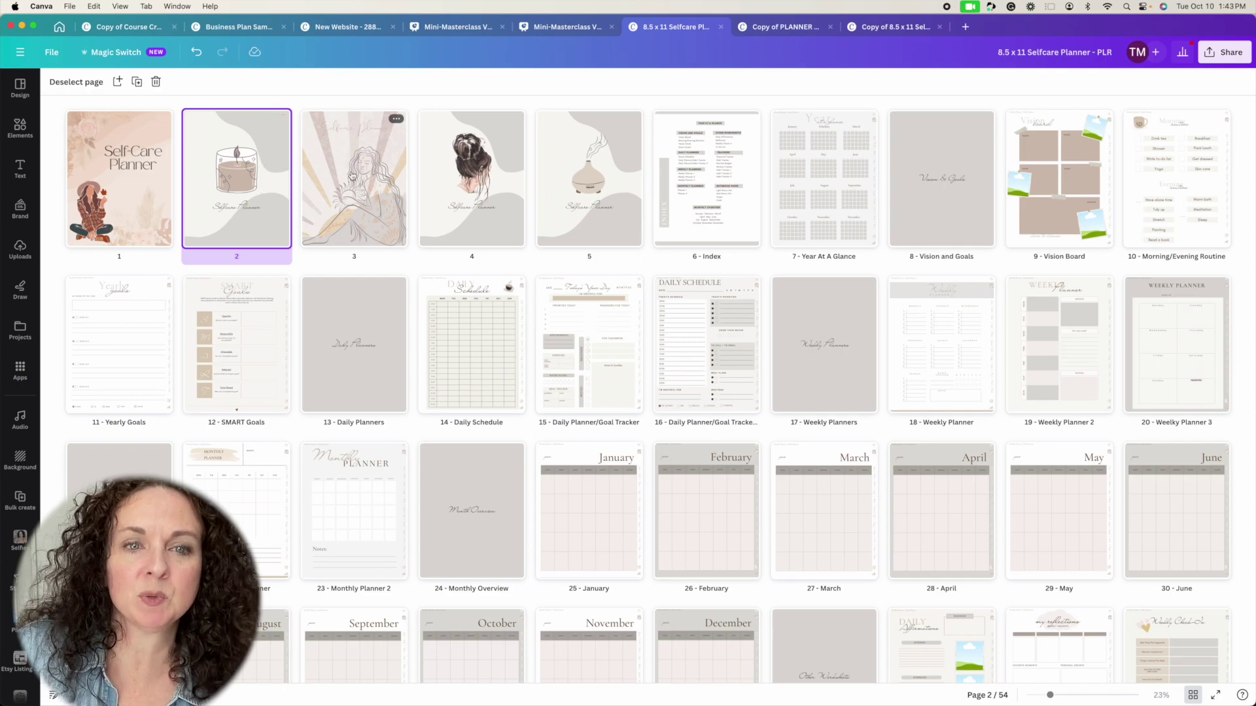
scroll(520, 234, down, 3)
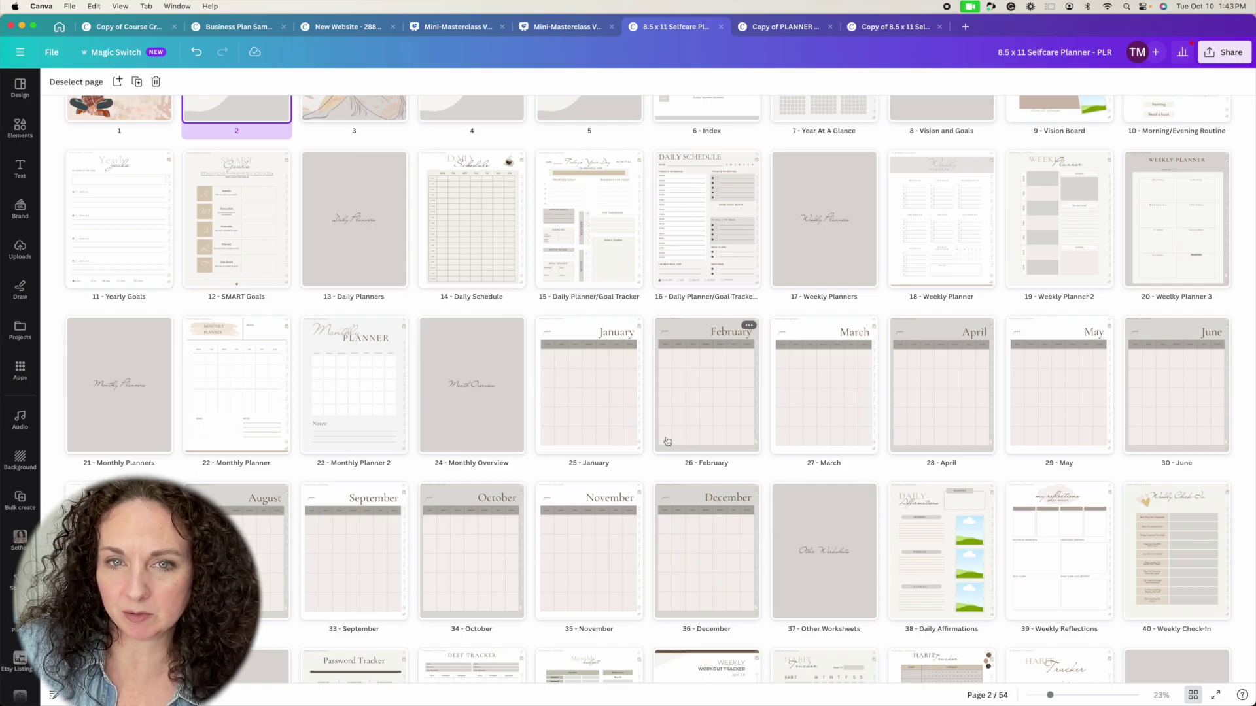
Close the original 8.5 x 11 Selfcare Planner - PLR design and switch to its copy.
scroll(667, 441, up, 3)
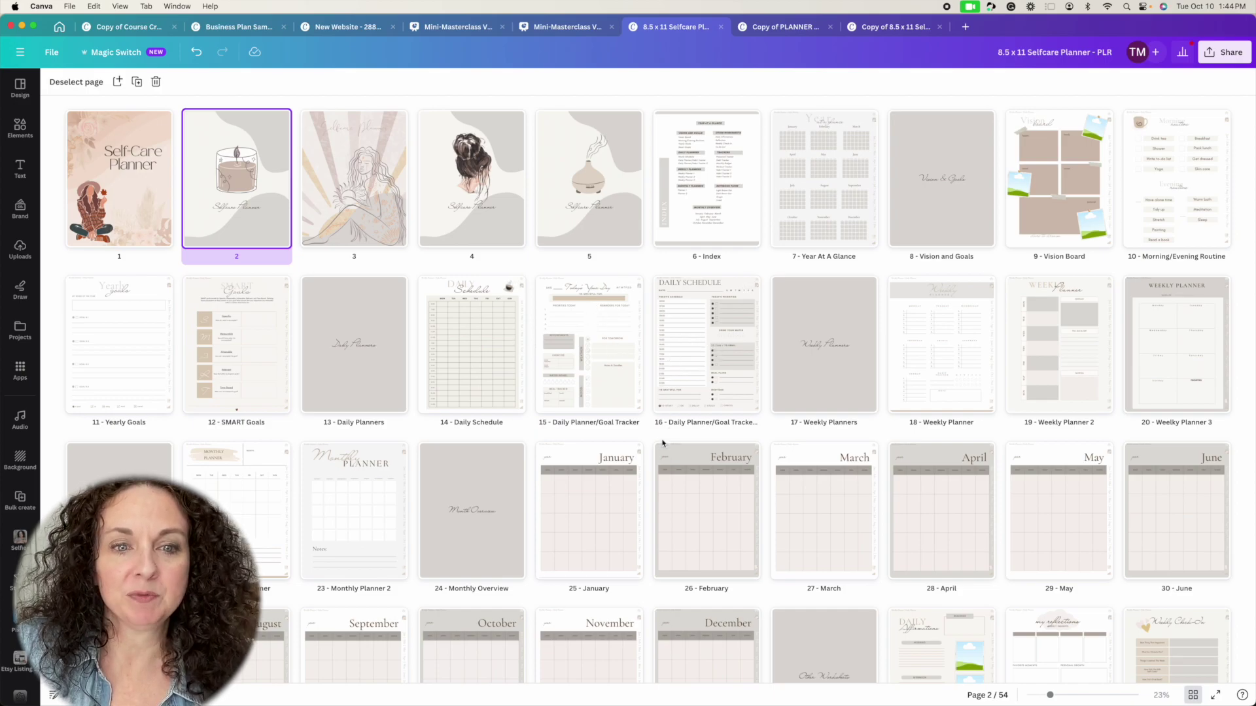
scroll(662, 443, down, 1)
scroll(663, 442, up, 1)
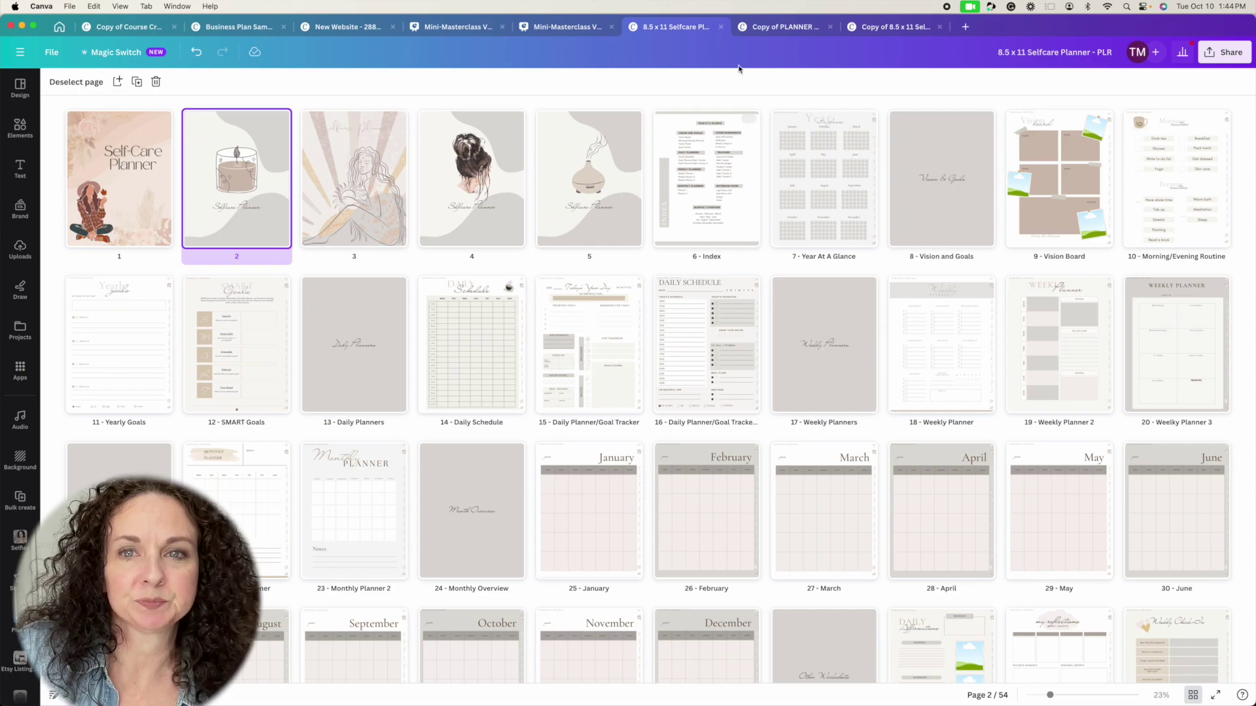
click(860, 28)
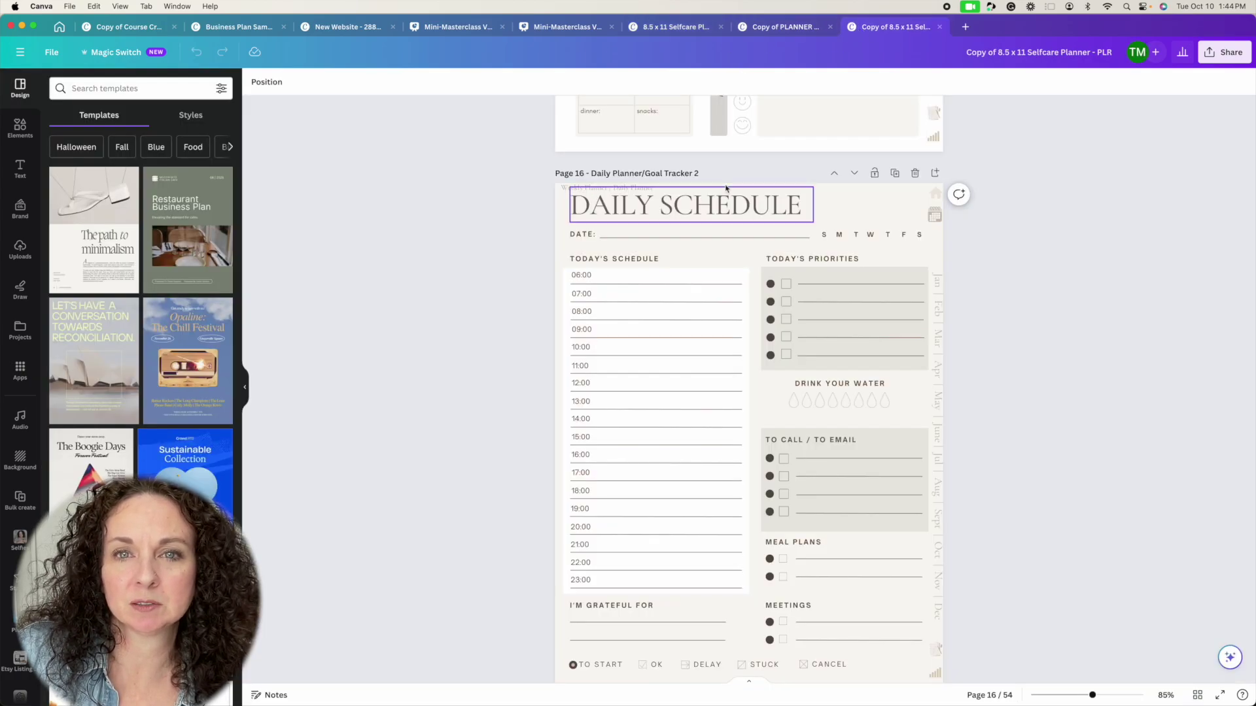
scroll(724, 189, up, 8)
click(695, 30)
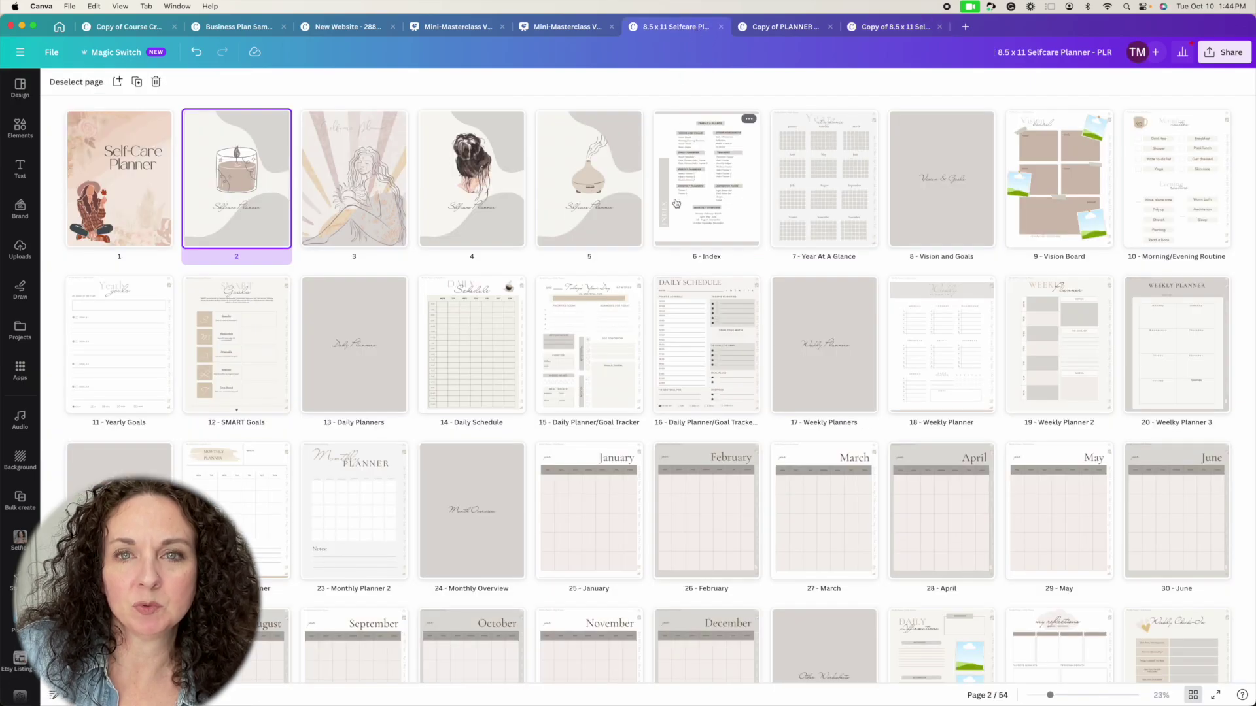
click(721, 28)
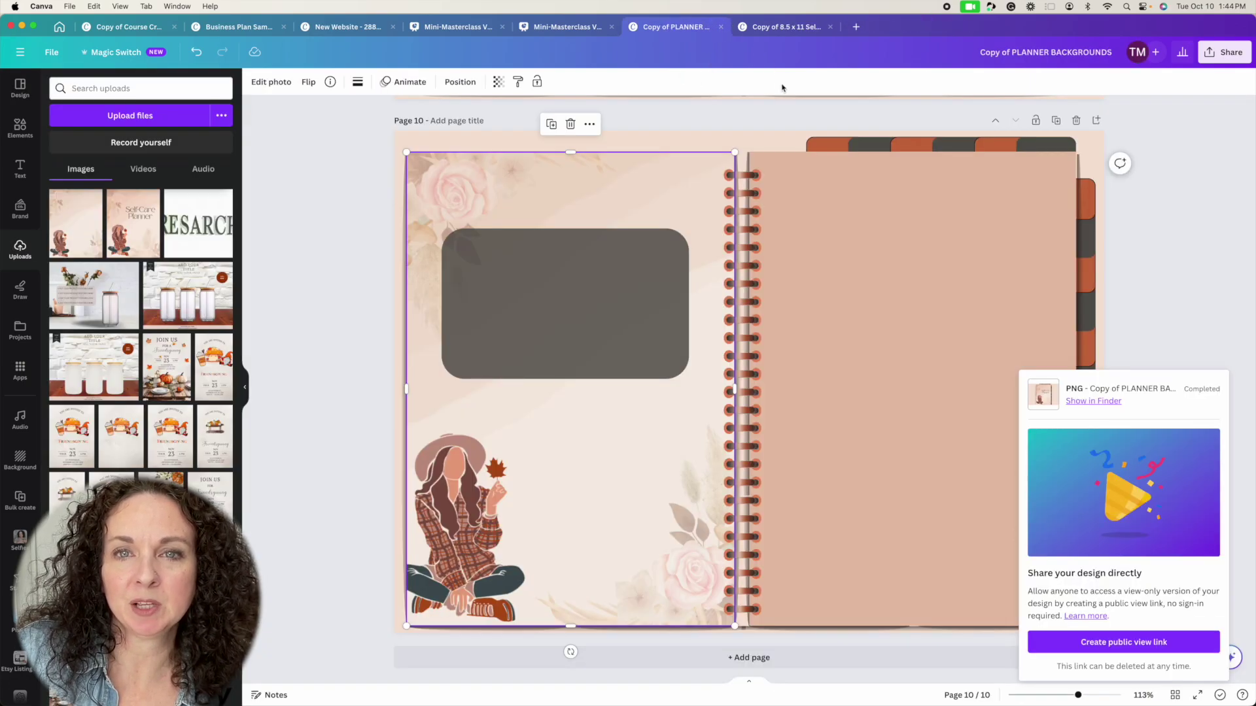
click(766, 31)
Review the planner copy's index, Vision & Goals and Daily Planners divider pages, and the worksheets between them.
scroll(711, 197, up, 20)
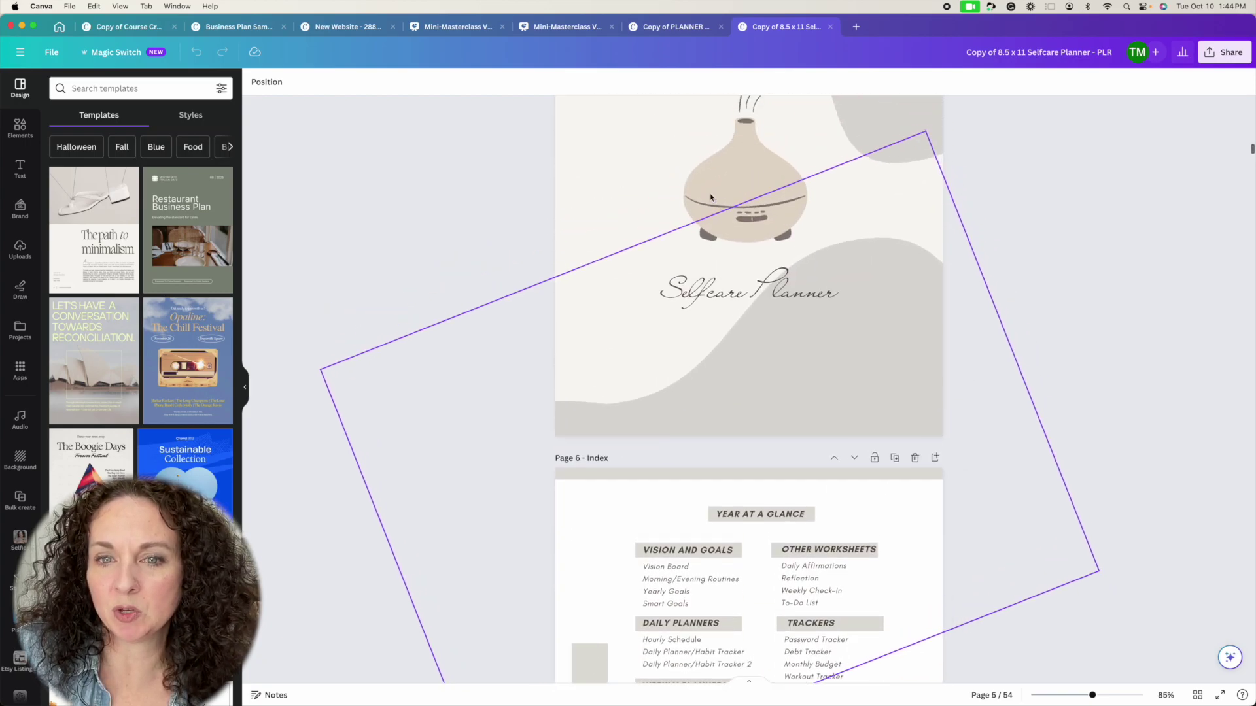
scroll(710, 196, down, 5)
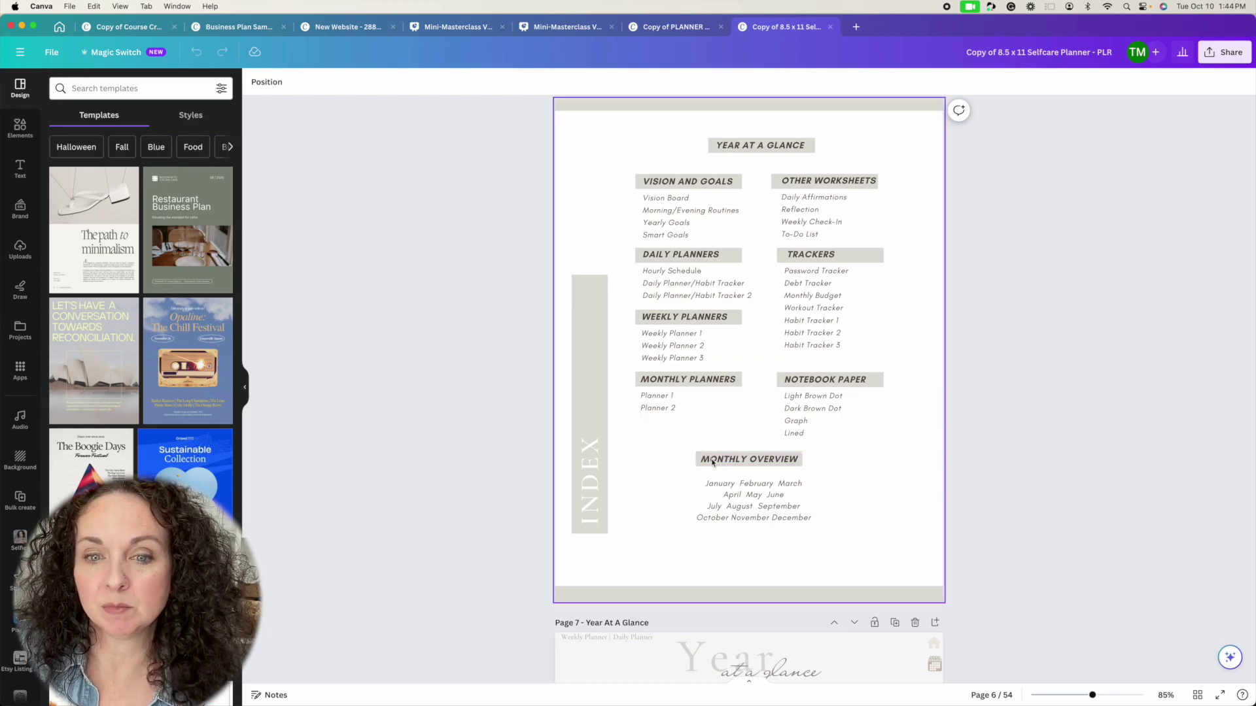
scroll(710, 459, down, 12)
scroll(711, 463, down, 15)
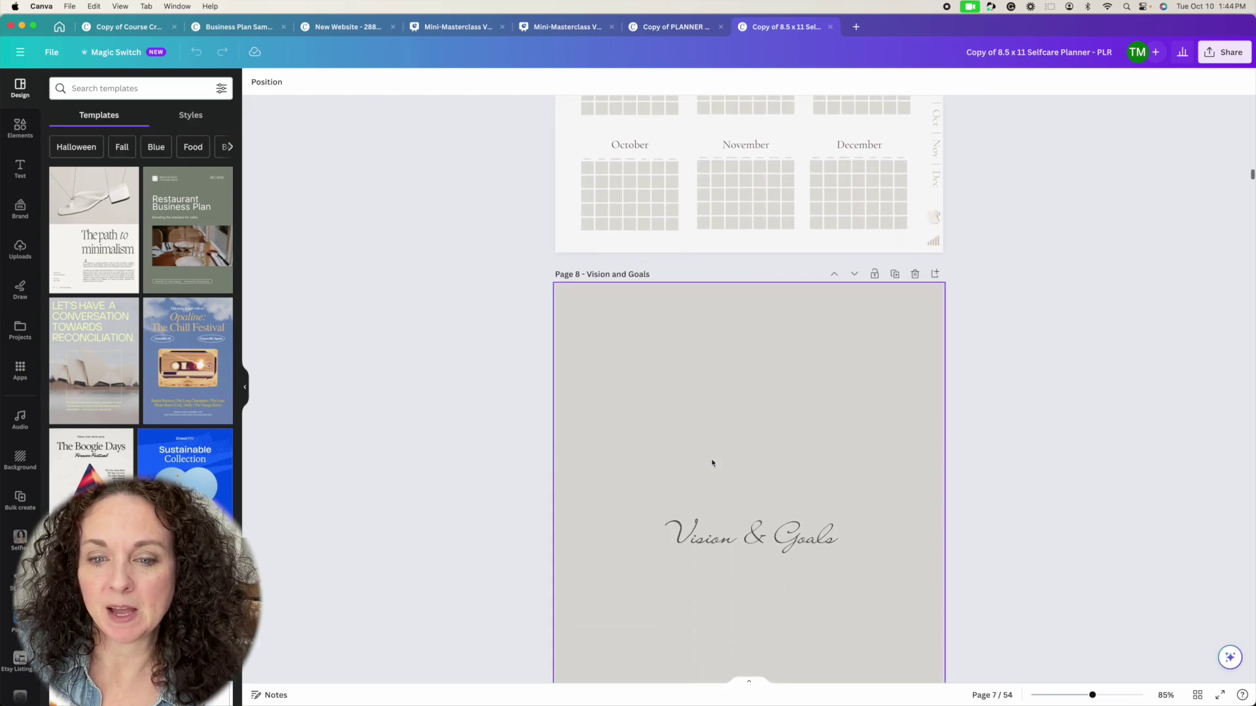
scroll(711, 462, down, 2)
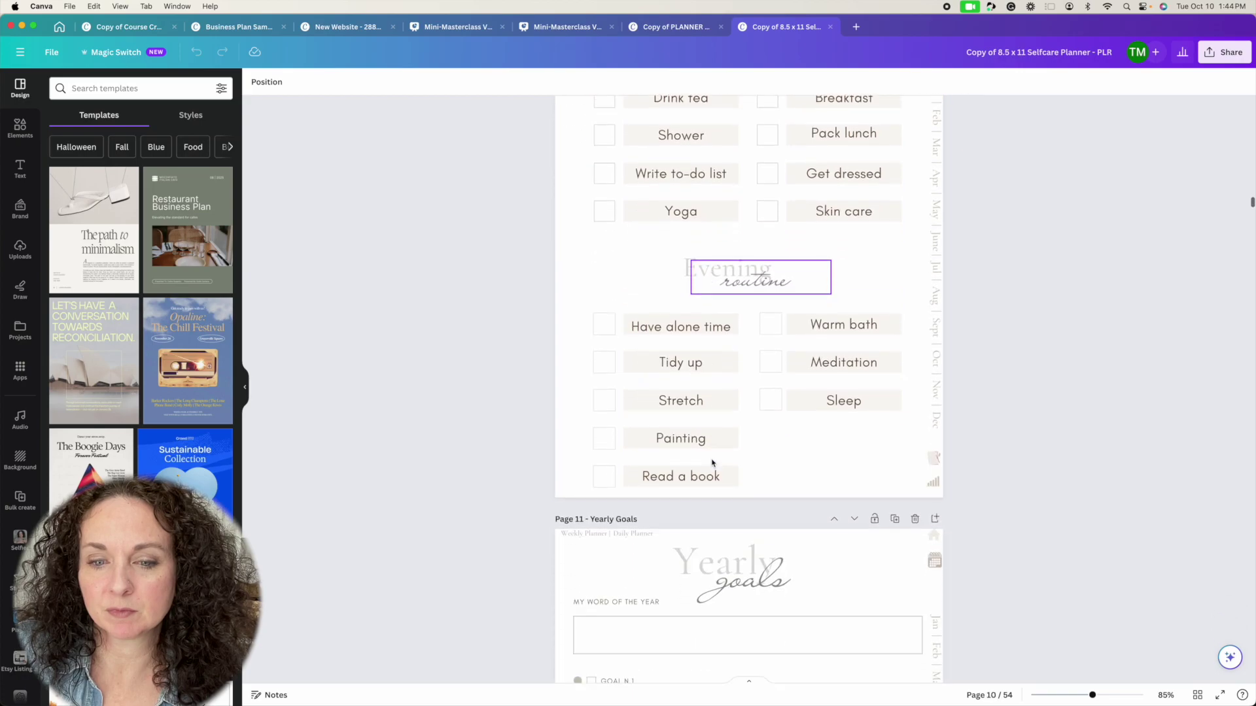
scroll(712, 463, up, 18)
scroll(708, 406, up, 1)
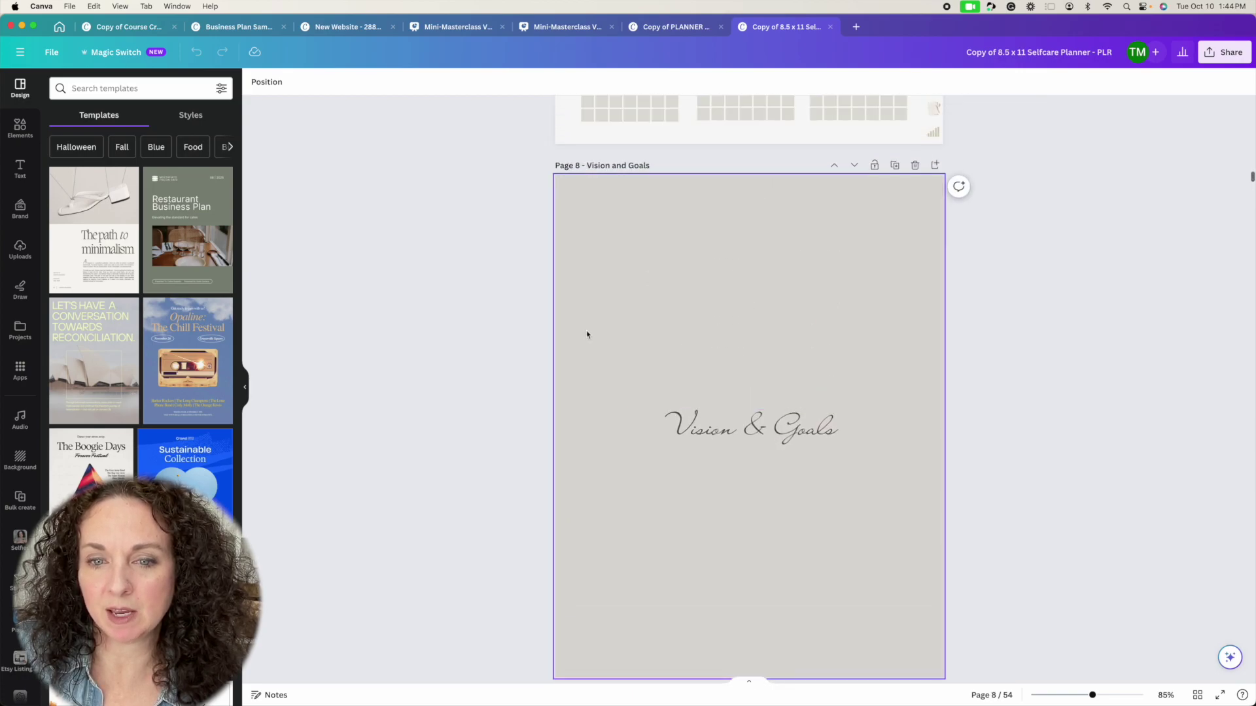
scroll(690, 367, up, 20)
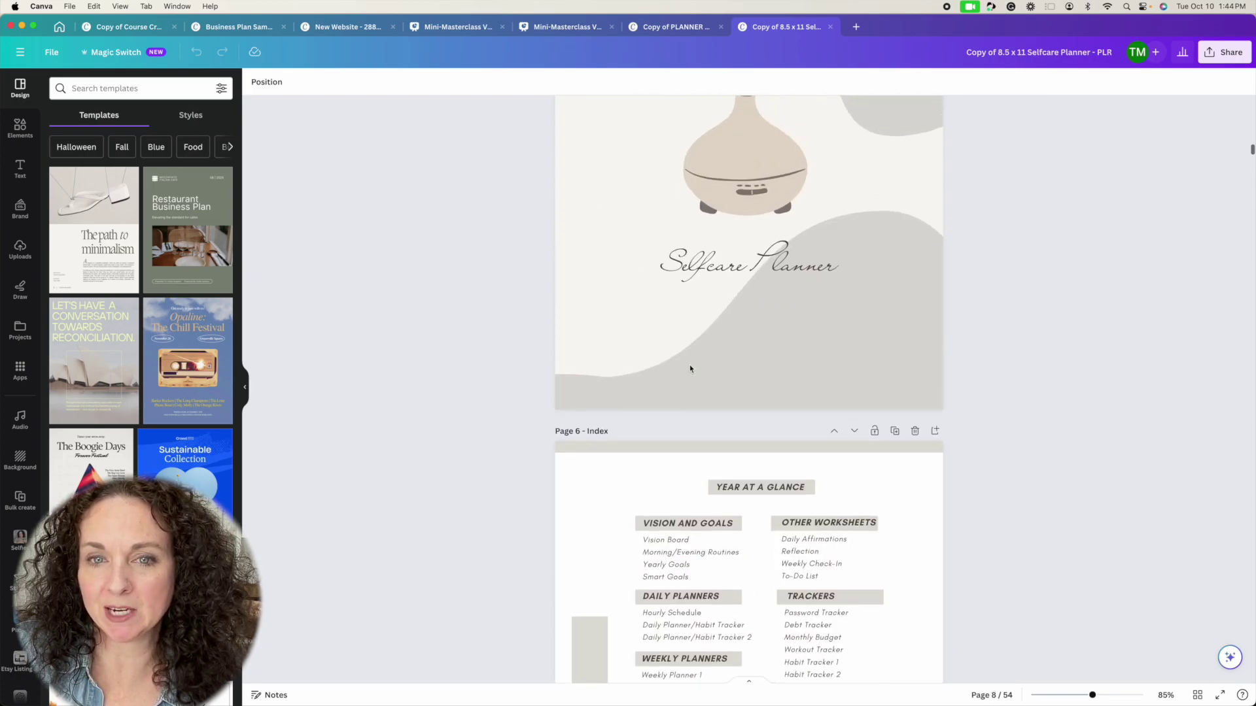
scroll(654, 341, up, 2)
scroll(687, 288, down, 6)
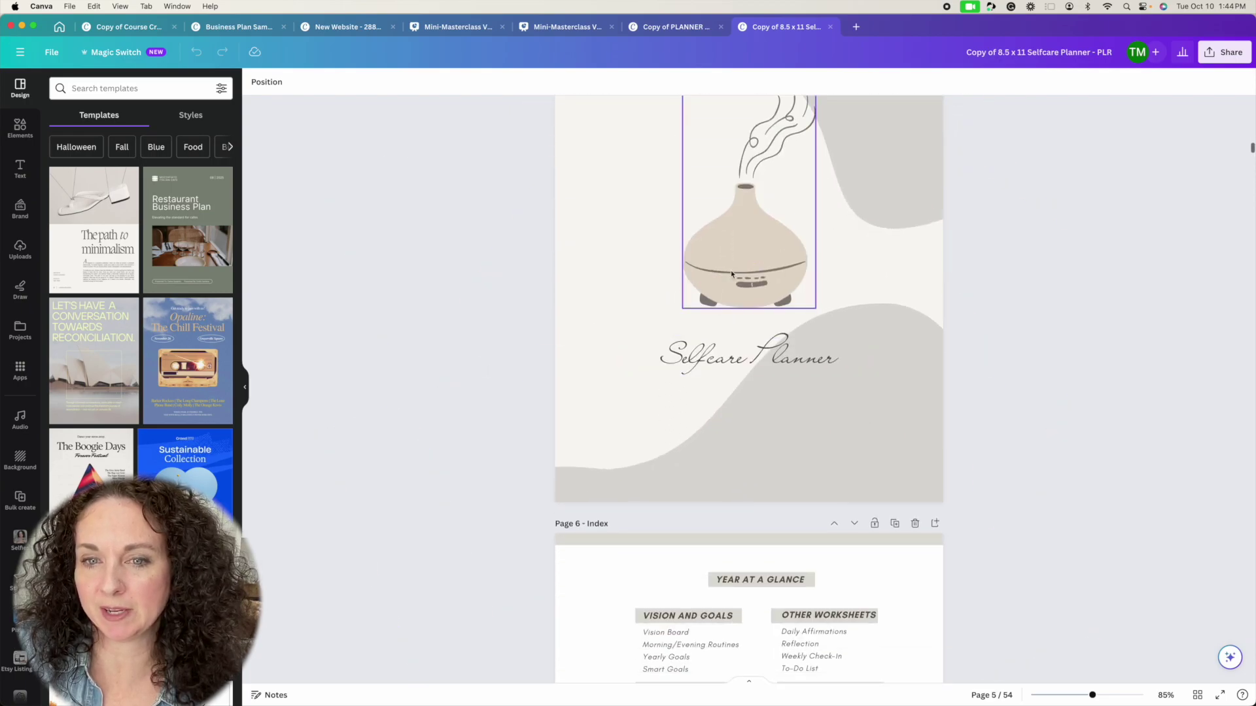
scroll(751, 390, down, 3)
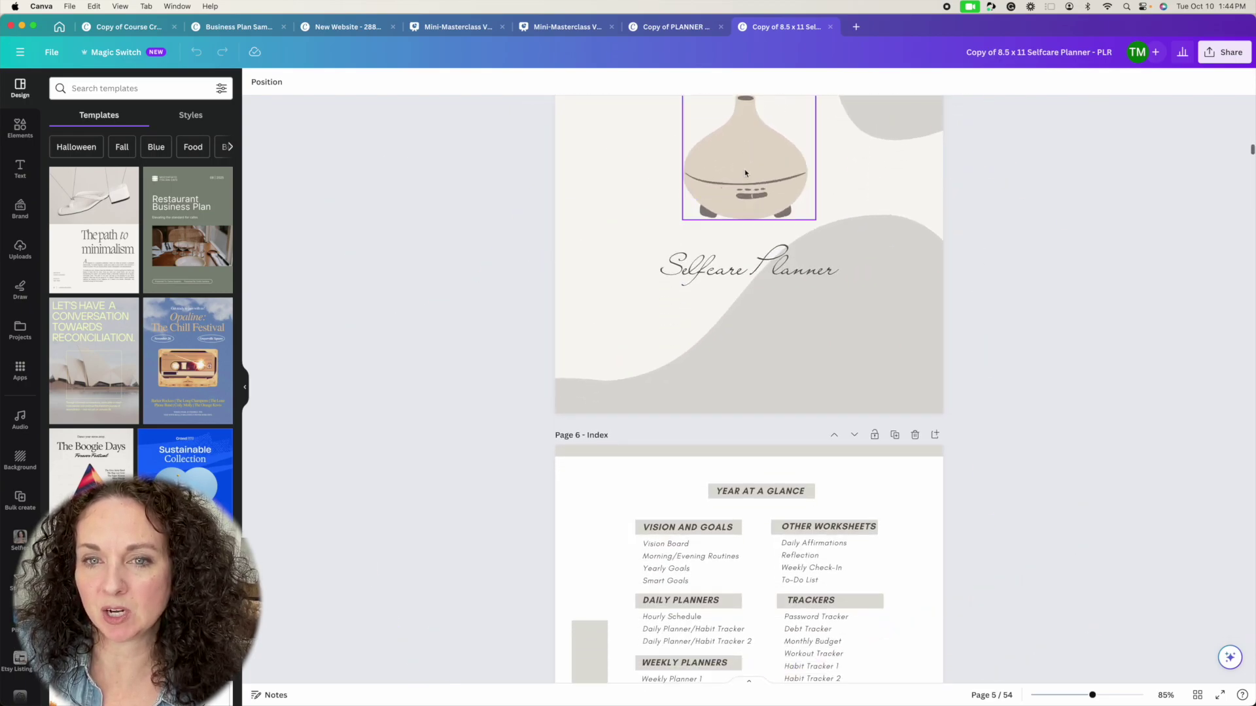
scroll(751, 390, down, 20)
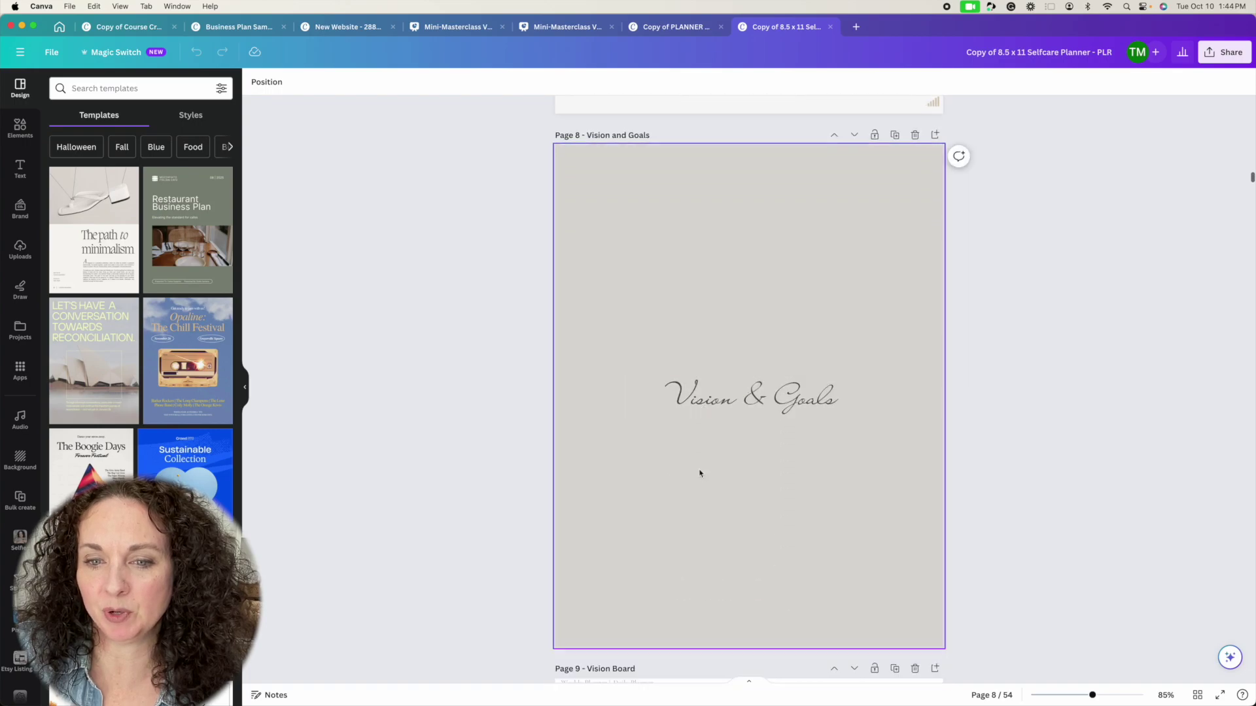
scroll(756, 503, down, 1)
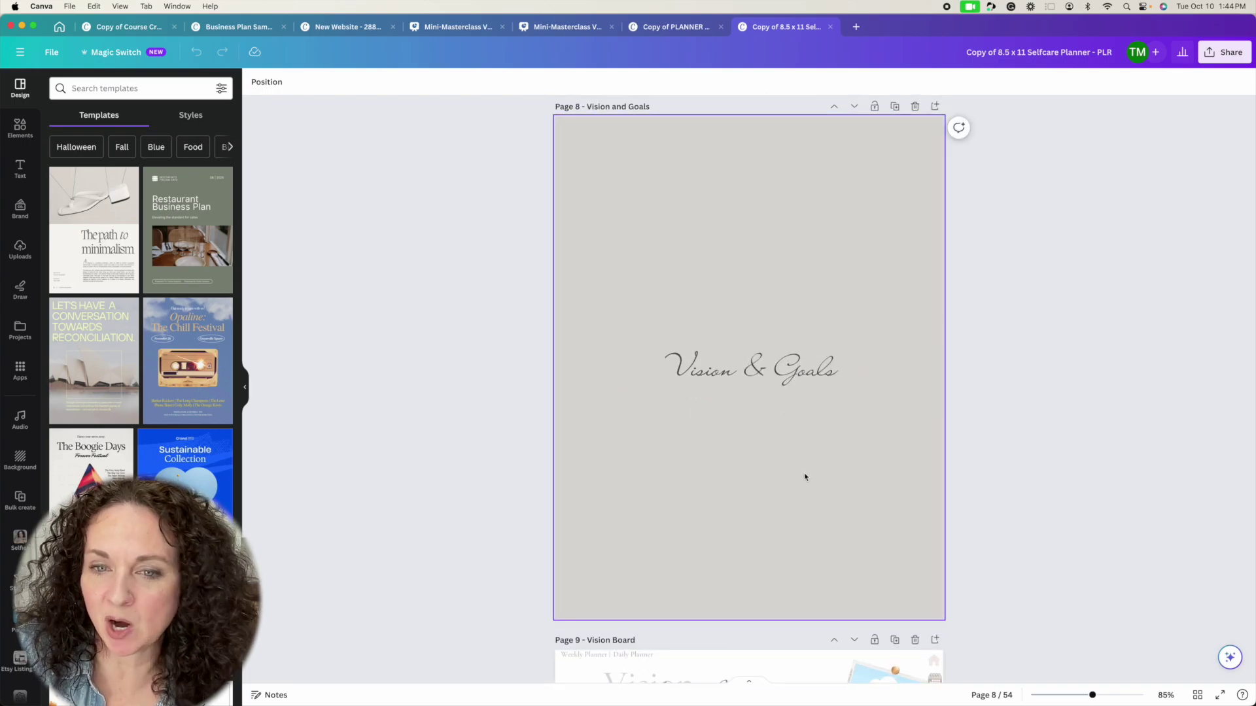
scroll(804, 477, down, 20)
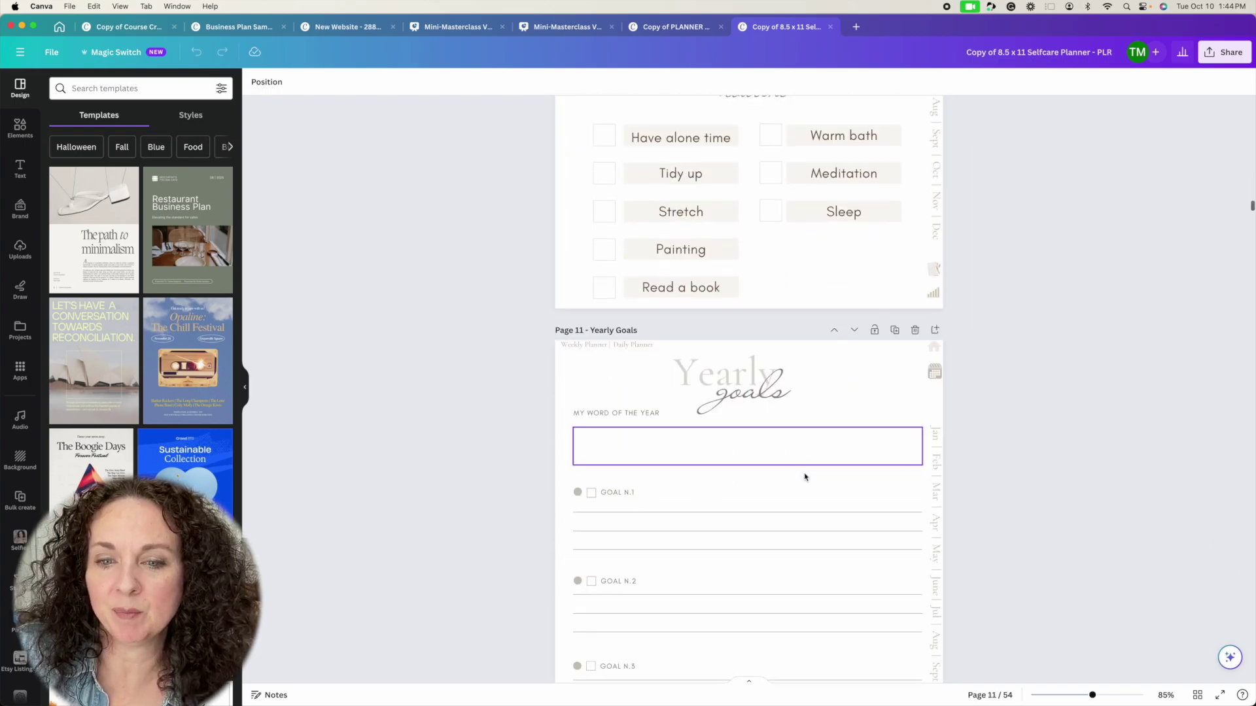
scroll(804, 476, down, 20)
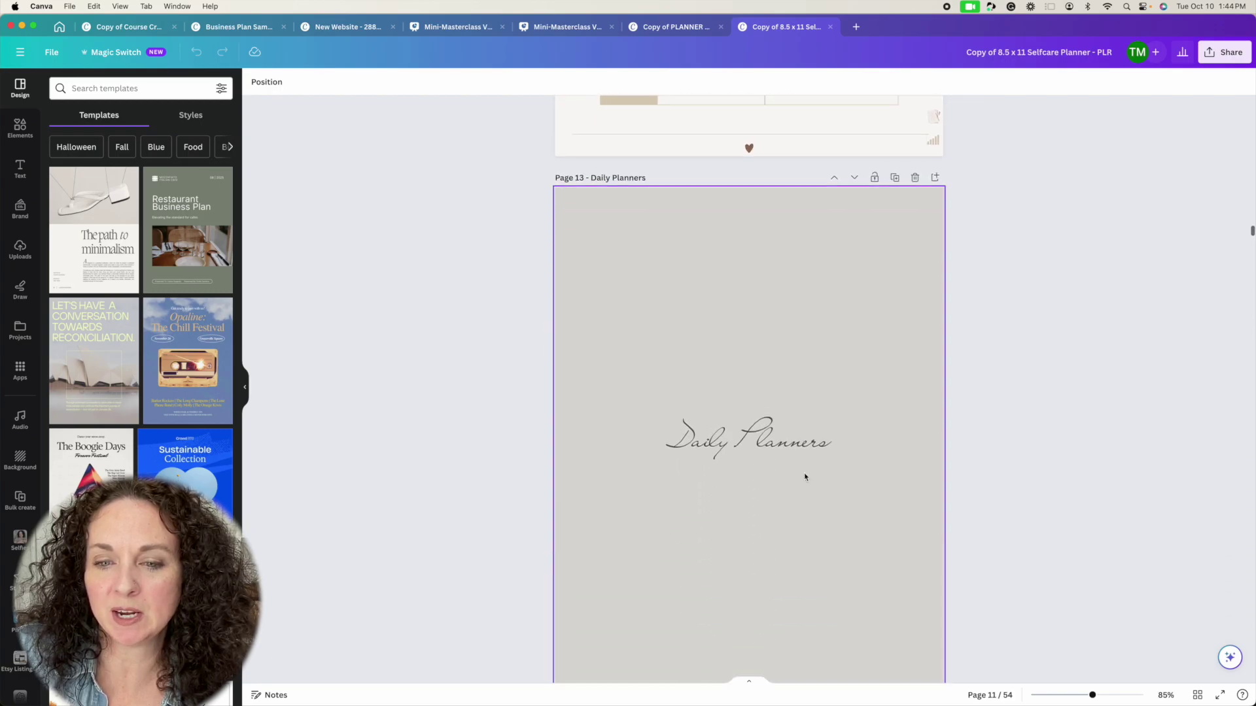
scroll(804, 477, down, 15)
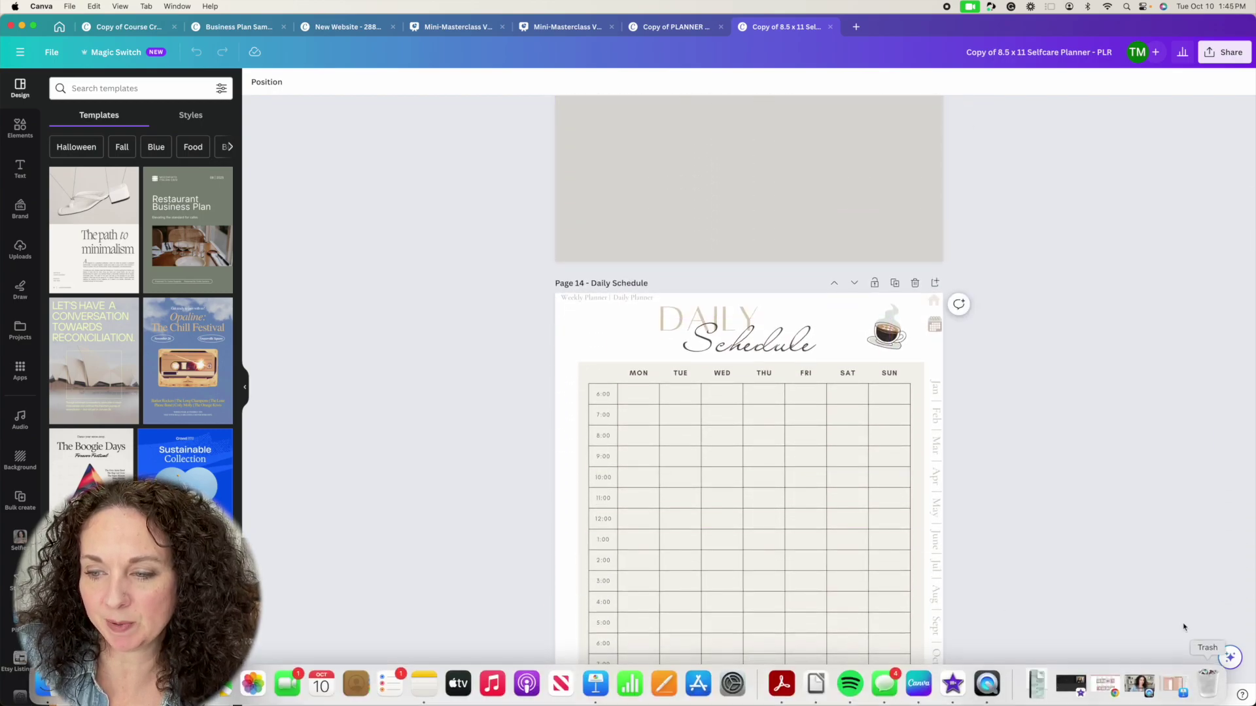
Open page 24, Monthly Overview, from the page overview and replace its divider title text with "January".
click(1197, 695)
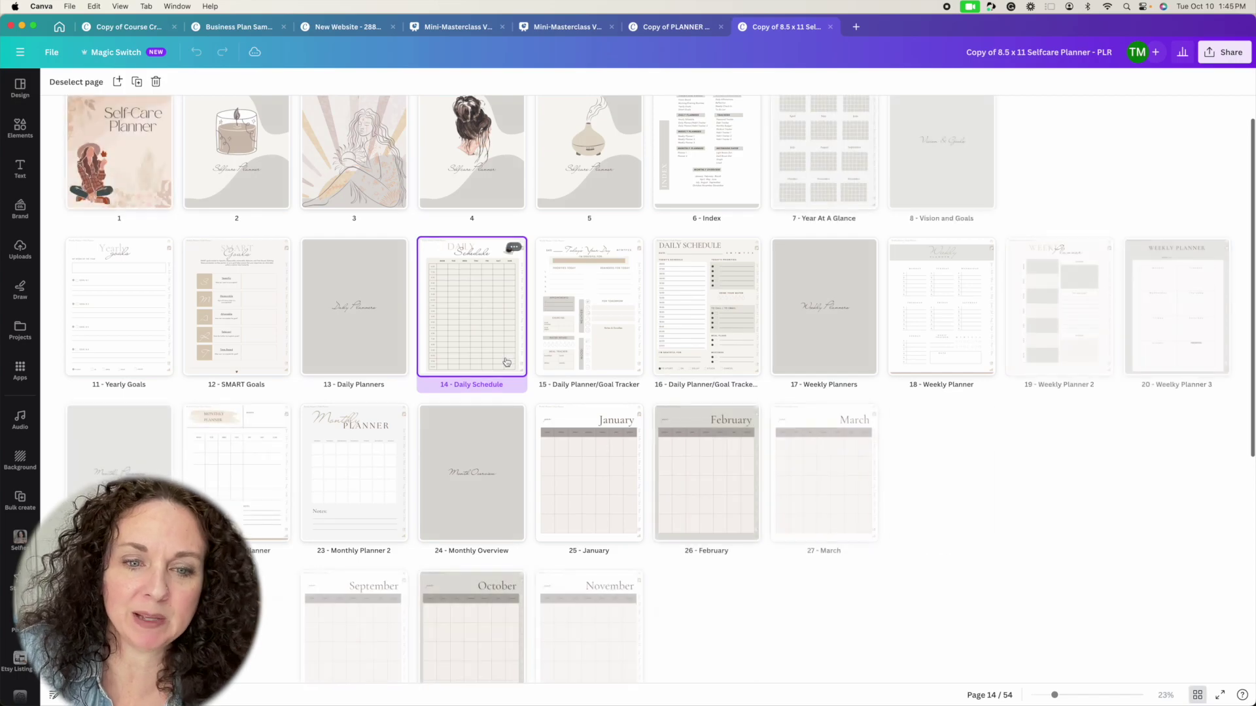
click(468, 470)
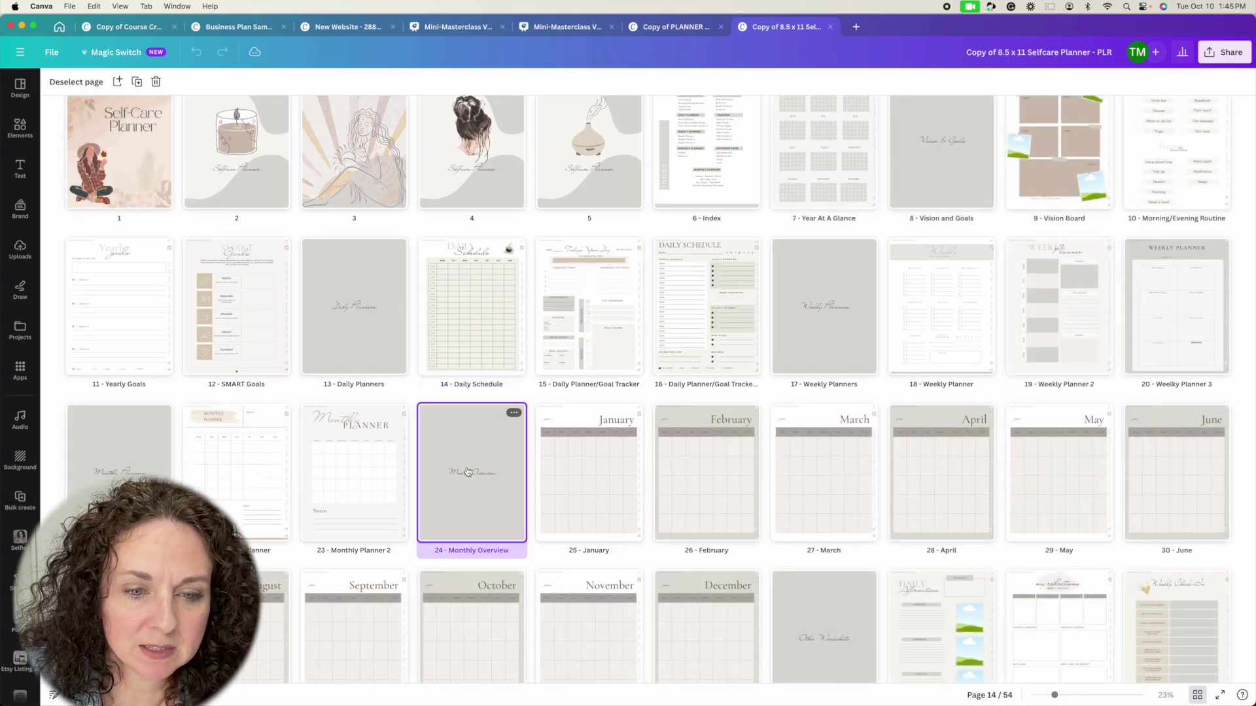
double_click(468, 472)
click(692, 390)
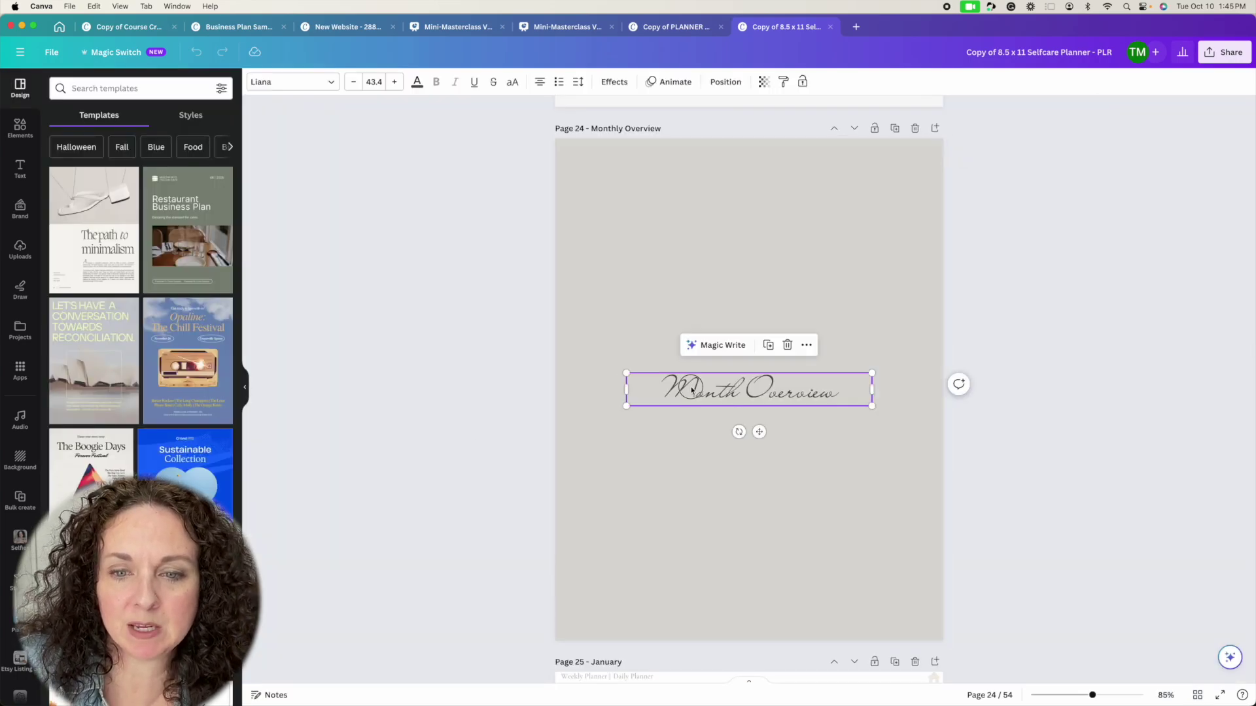
click(691, 387)
drag(660, 390, 865, 390)
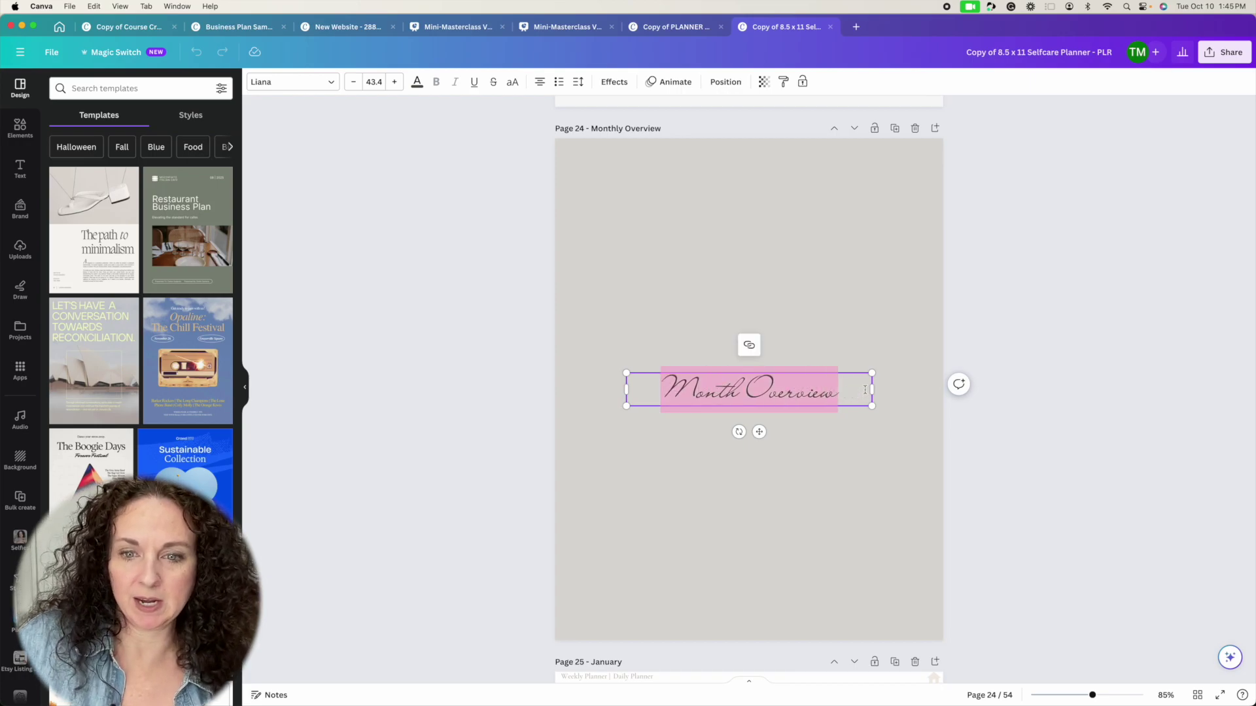
text(January)
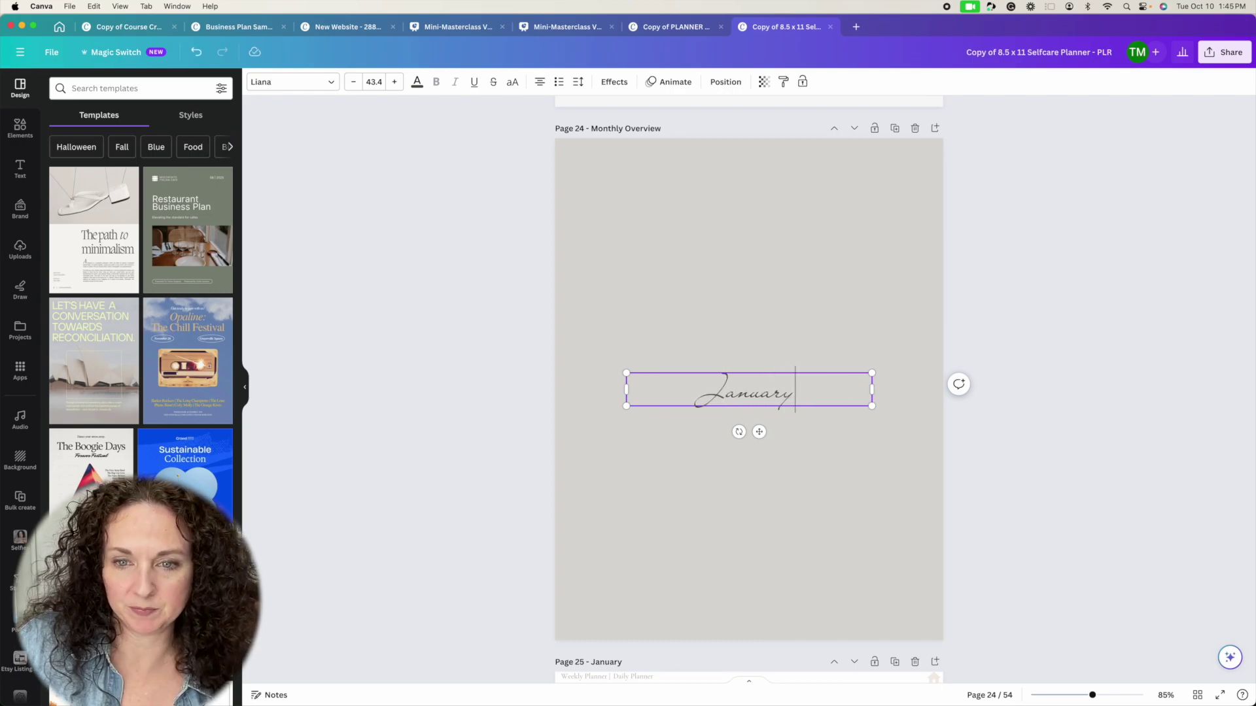
click(851, 451)
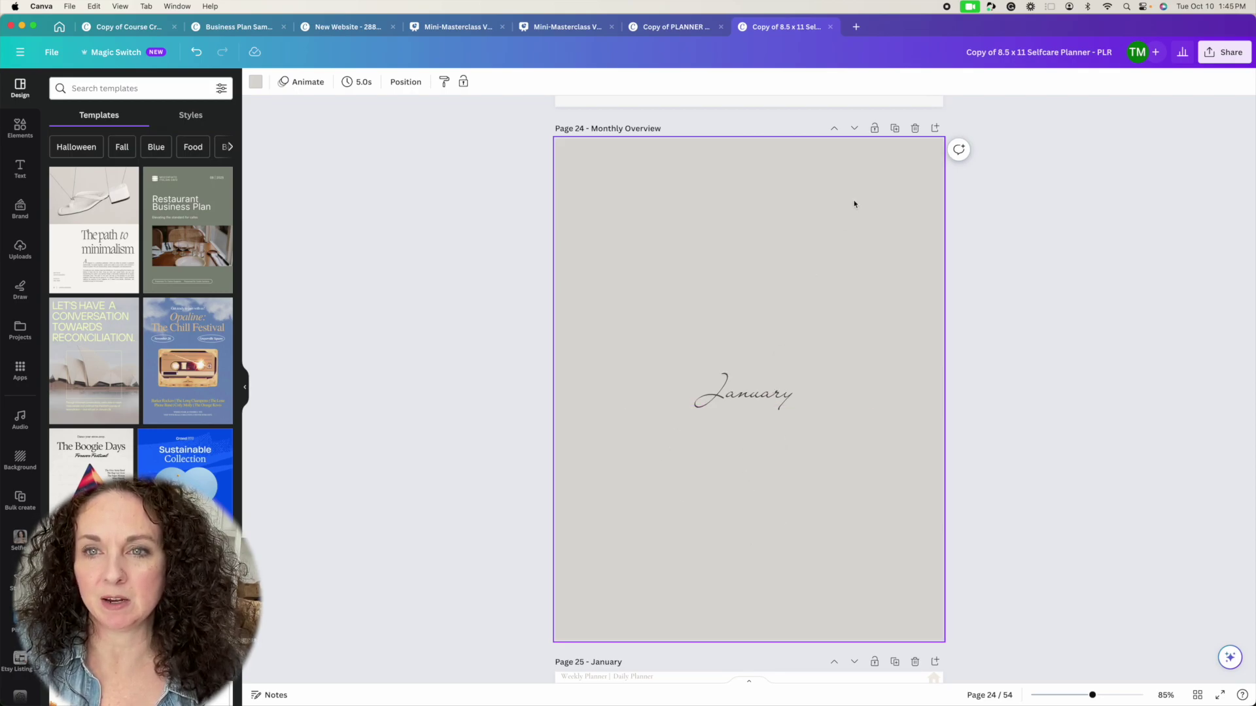
Follow the home link on the January calendar page to the index and select the word January under Monthly Overview.
scroll(847, 277, down, 10)
scroll(846, 275, up, 3)
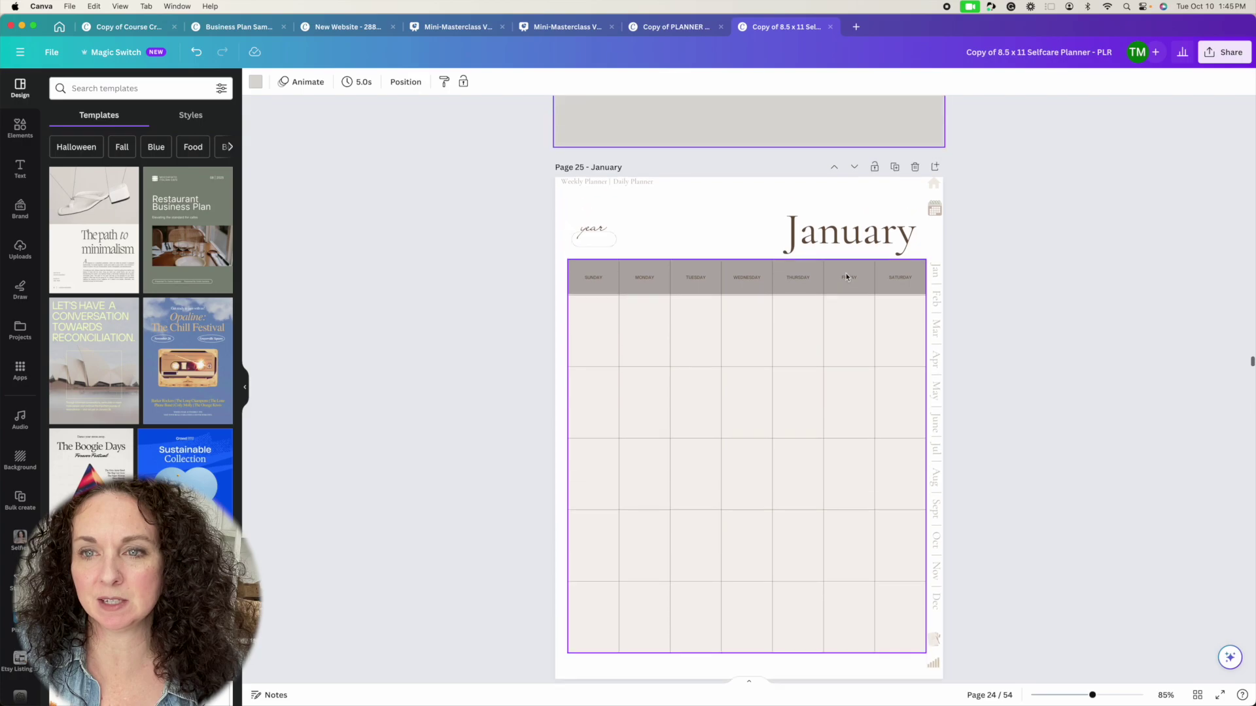
click(936, 196)
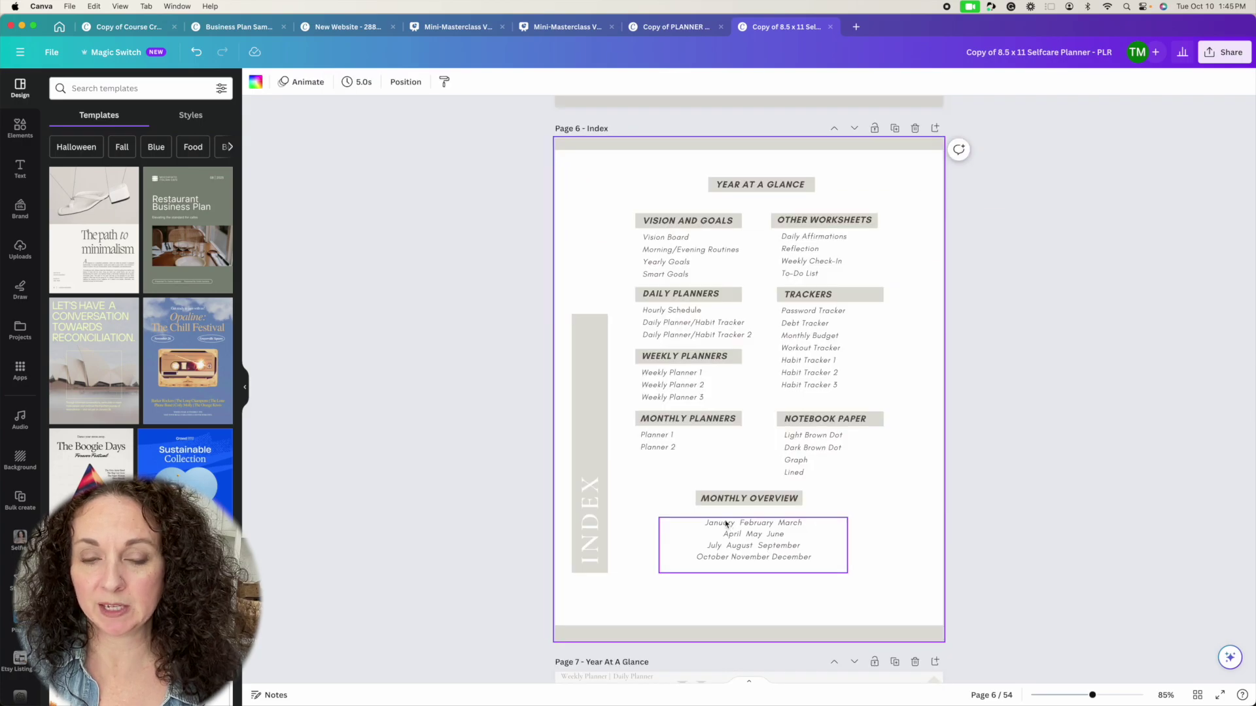
click(721, 525)
double_click(720, 523)
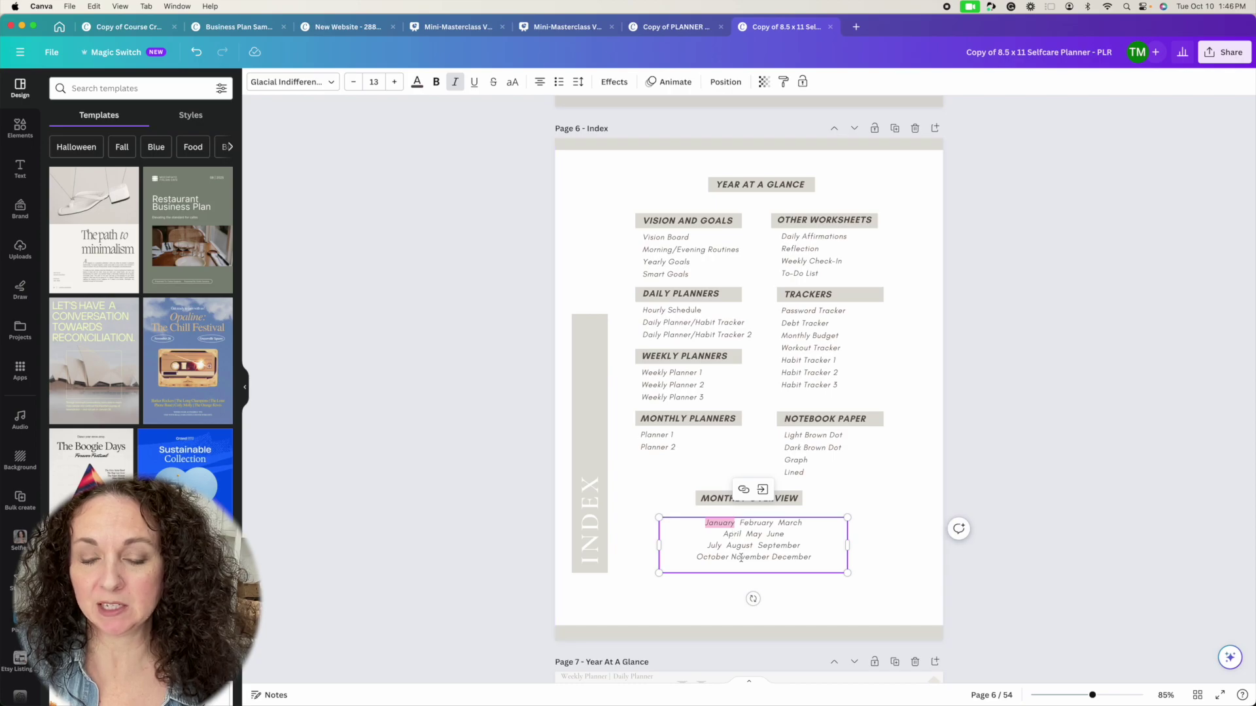
Examine the month links along the side of the Yearly Goals and SMART Goals pages, selecting the locked link strip on SMART Goals.
scroll(741, 558, down, 20)
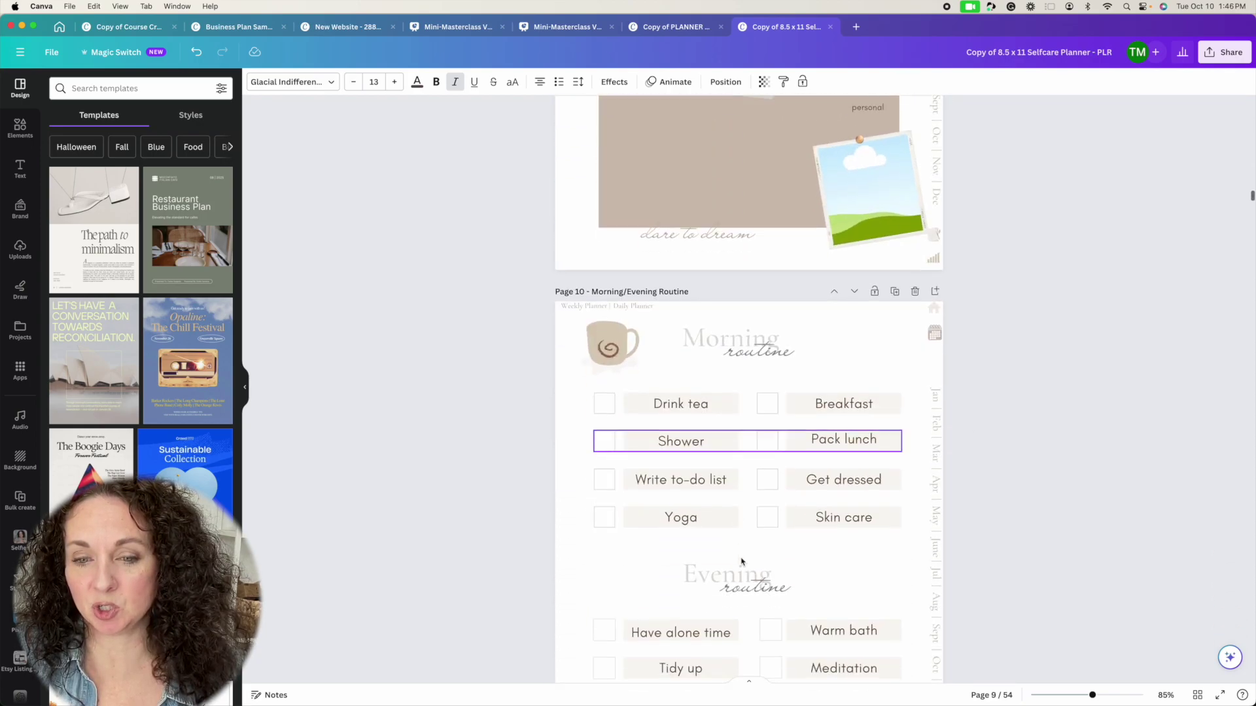
scroll(741, 561, down, 20)
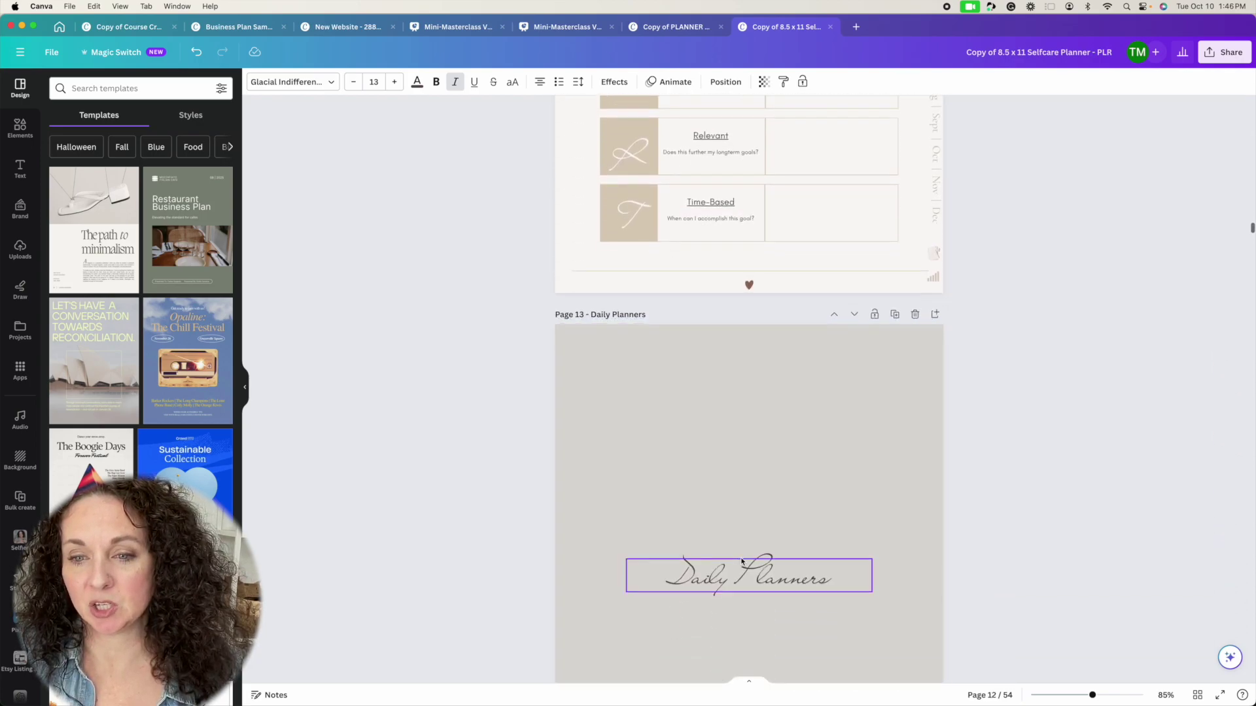
scroll(741, 560, up, 10)
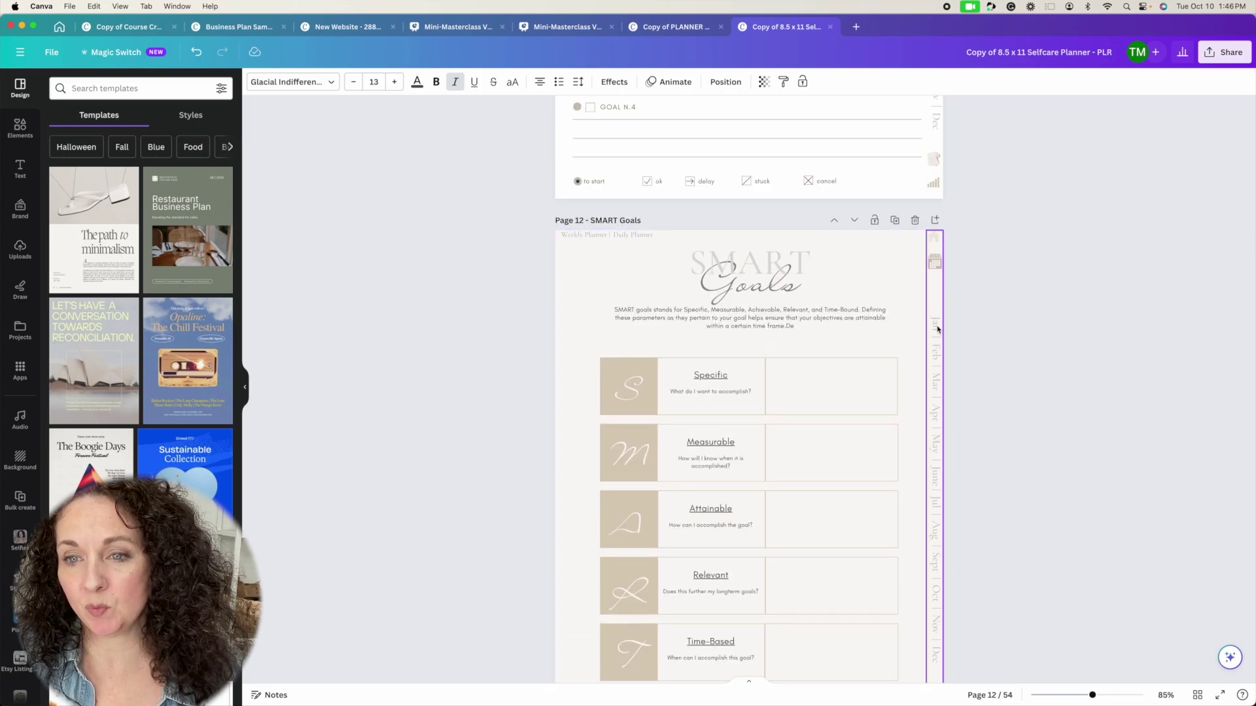
click(938, 328)
scroll(925, 456, down, 1)
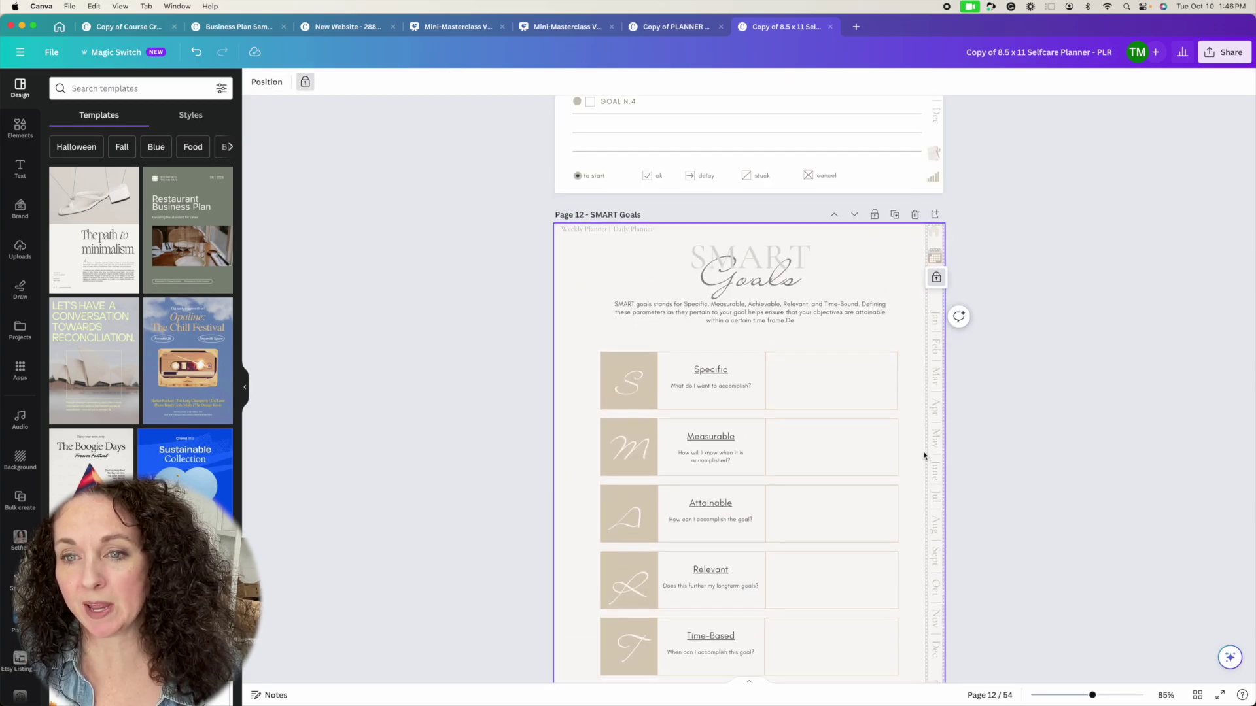
scroll(925, 456, down, 5)
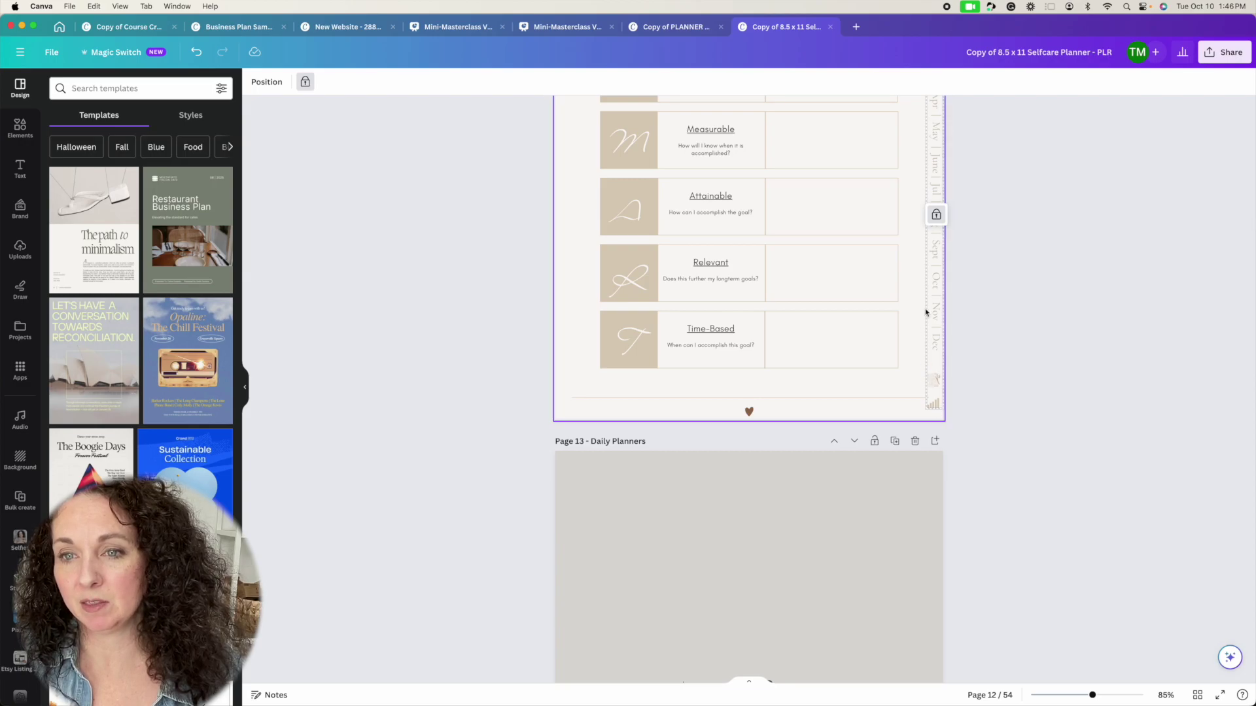
scroll(926, 313, up, 20)
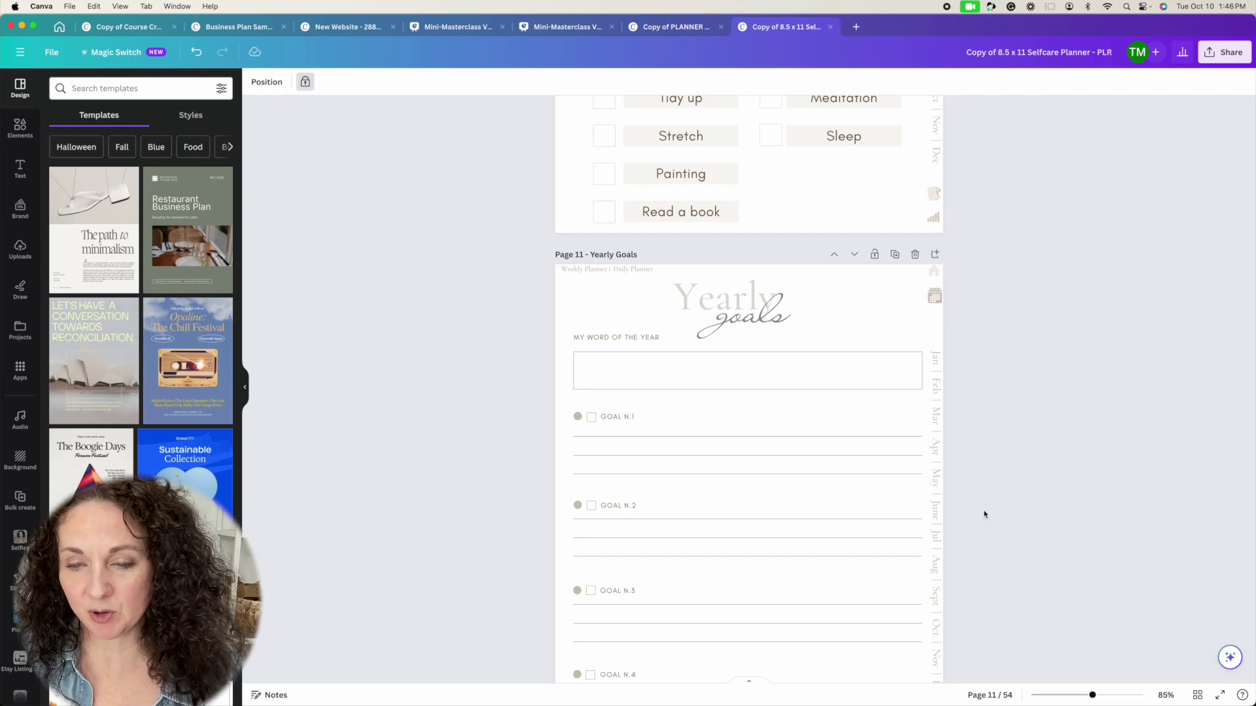
scroll(932, 505, down, 3)
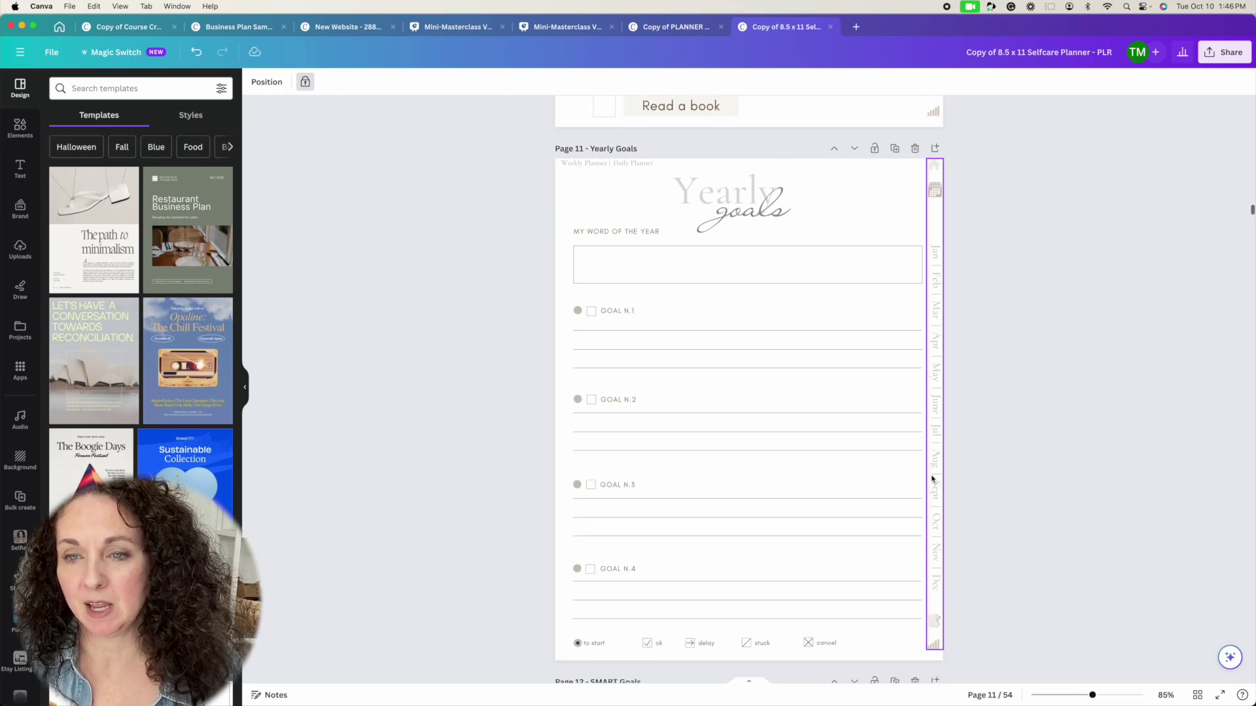
scroll(936, 510, down, 20)
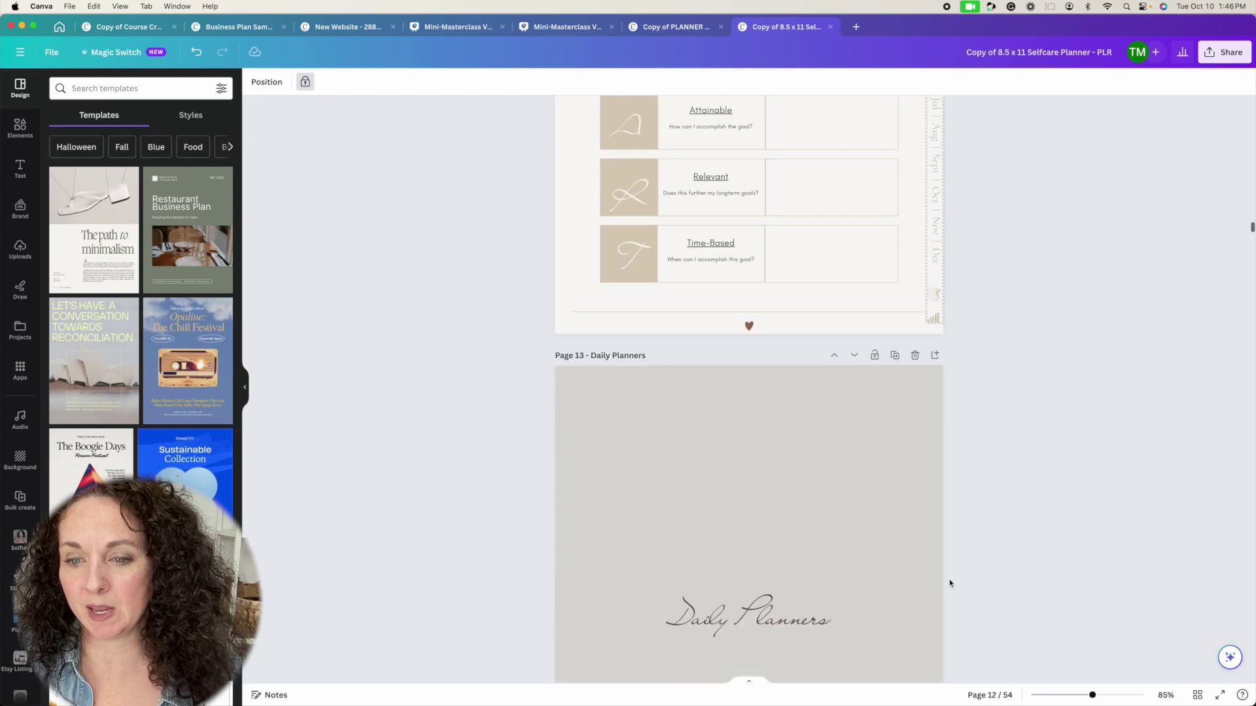
Duplicate page 23, Monthly Planner 2, in the page overview and place the copy directly after the January calendar.
scroll(949, 583, down, 20)
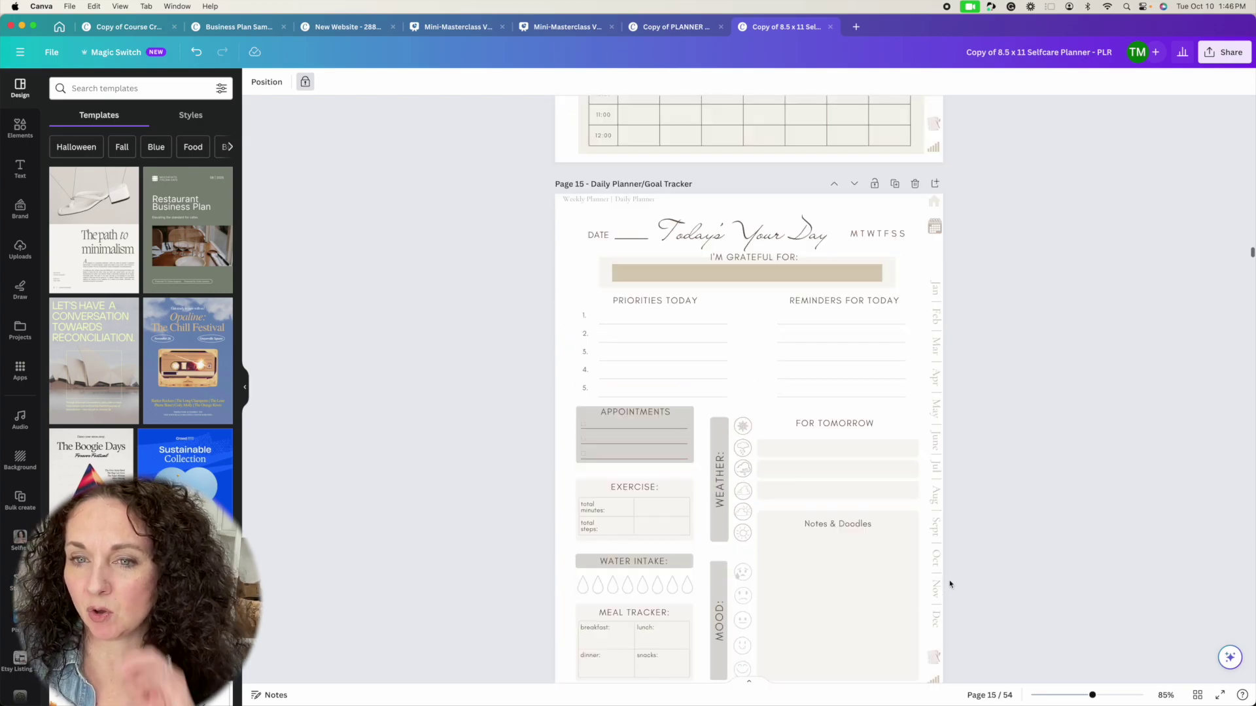
scroll(950, 583, up, 4)
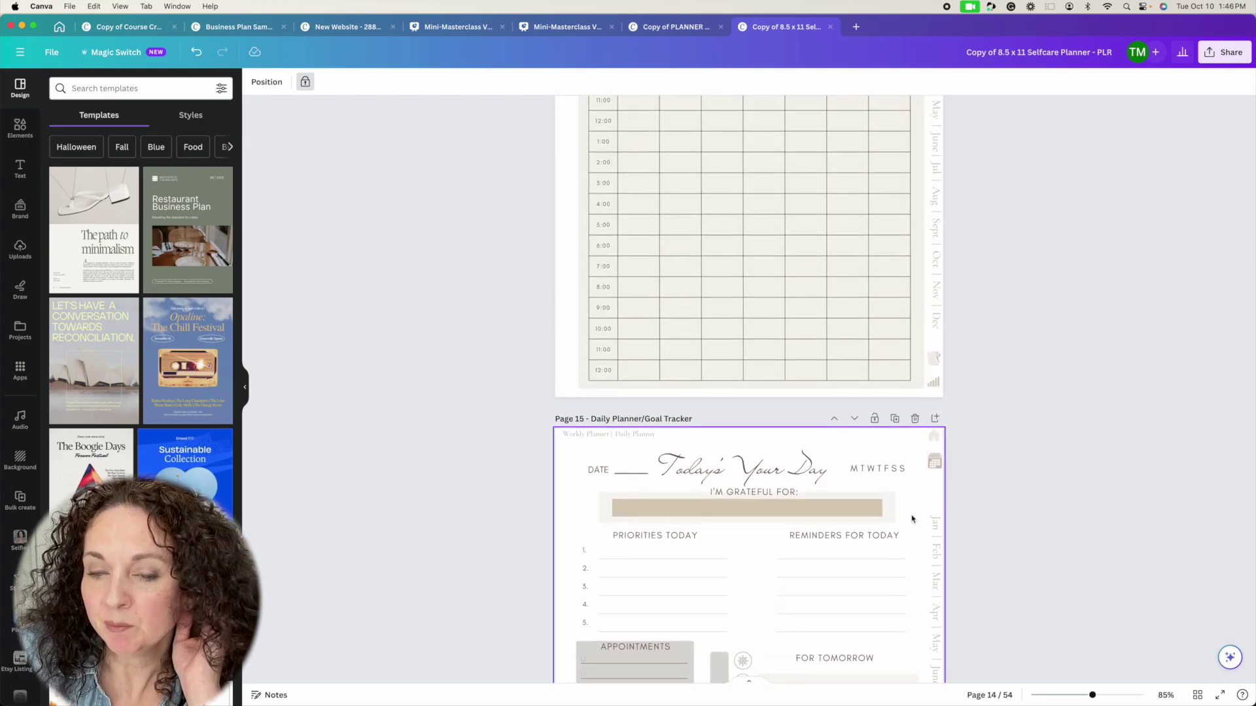
scroll(912, 517, down, 12)
click(1197, 695)
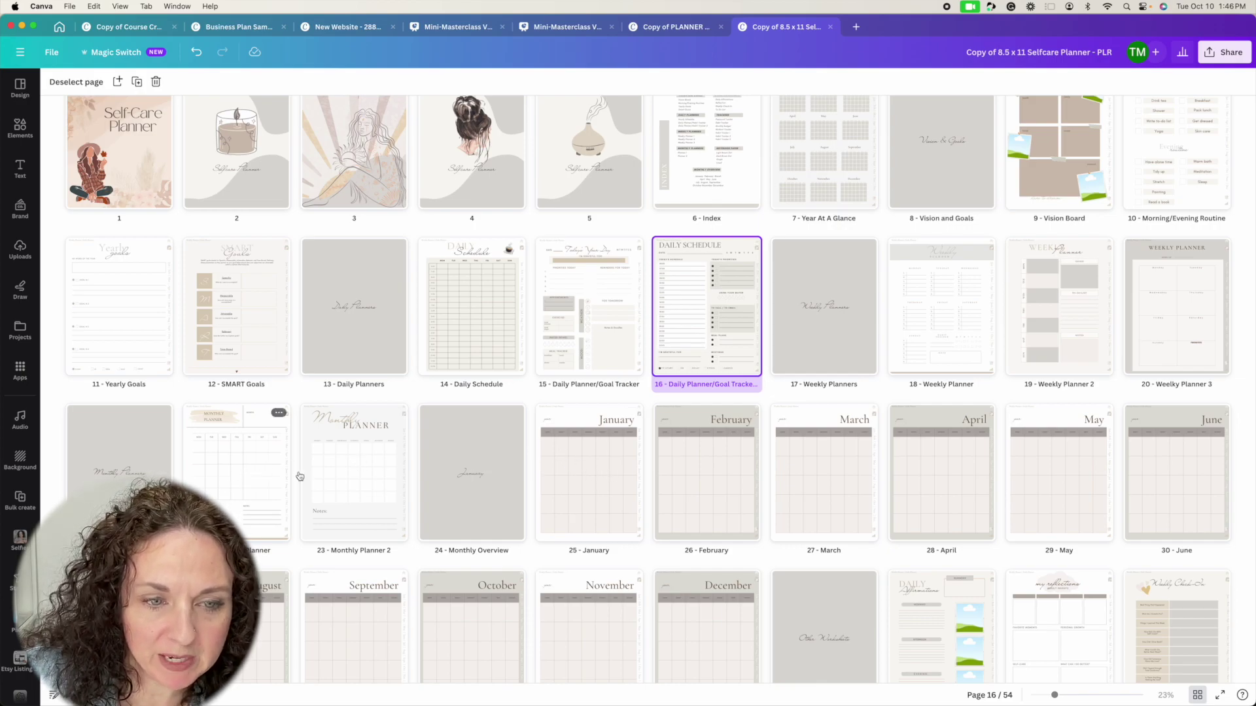
right_click(356, 481)
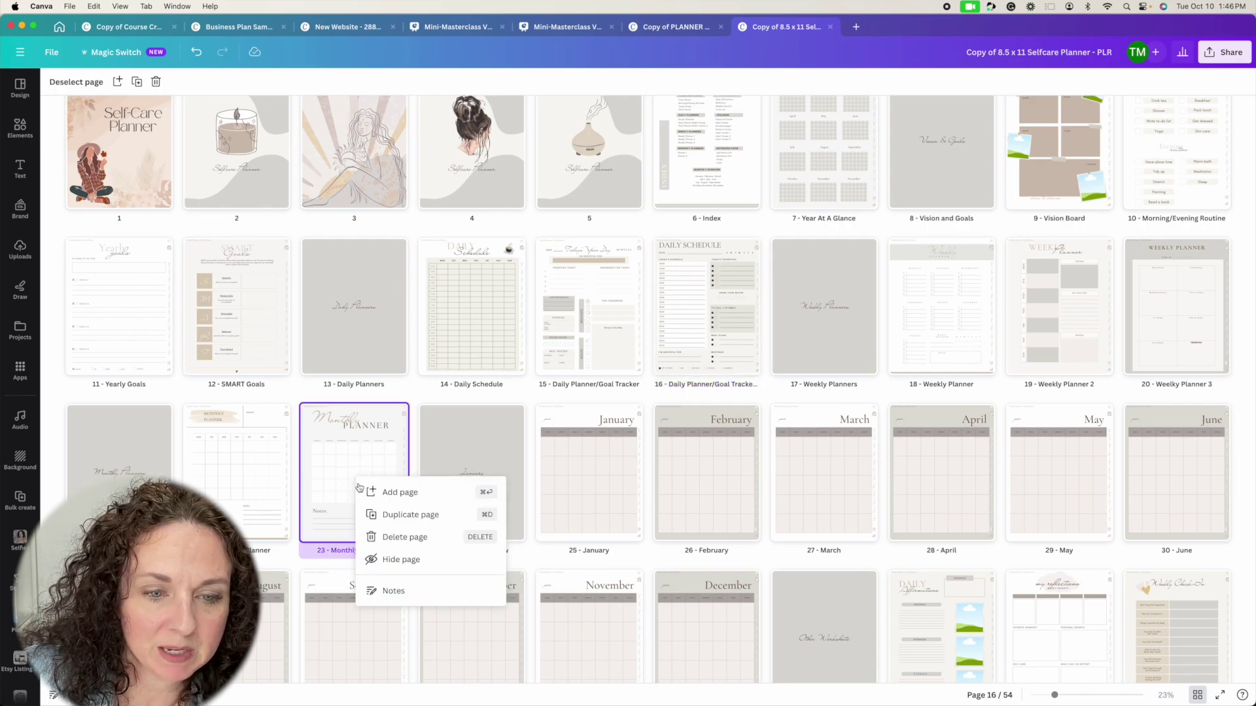
click(379, 516)
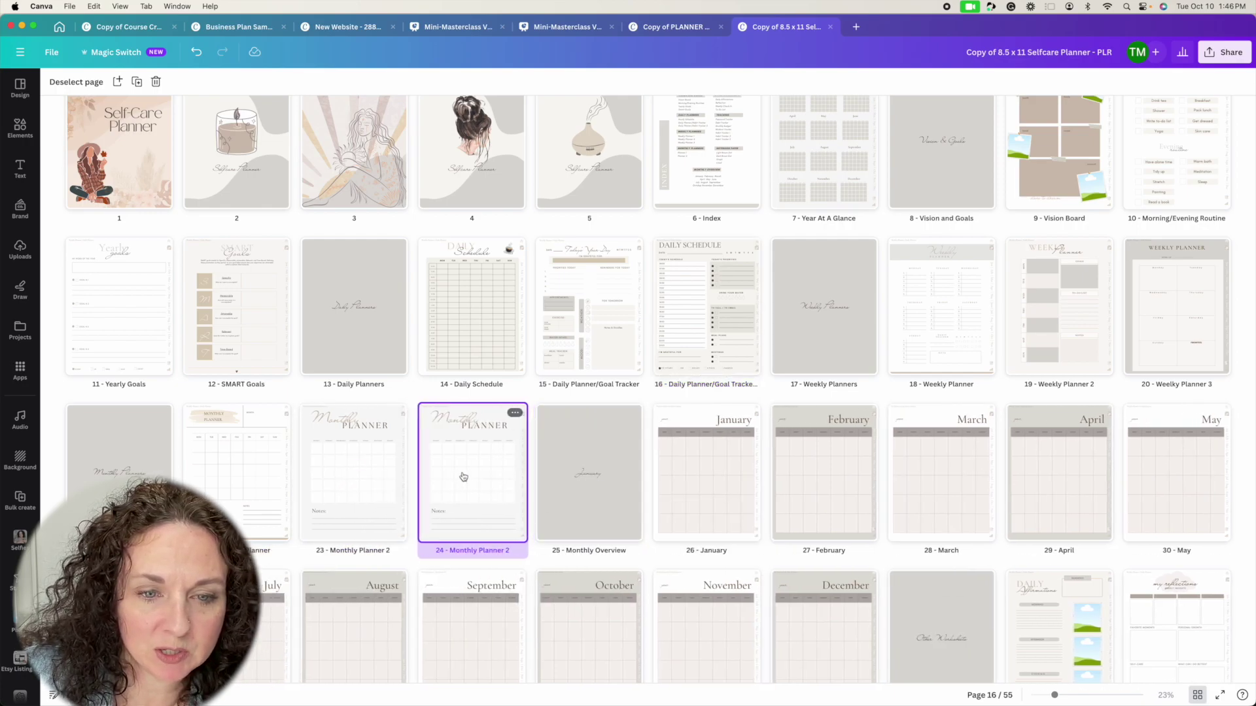
drag(468, 474, 767, 471)
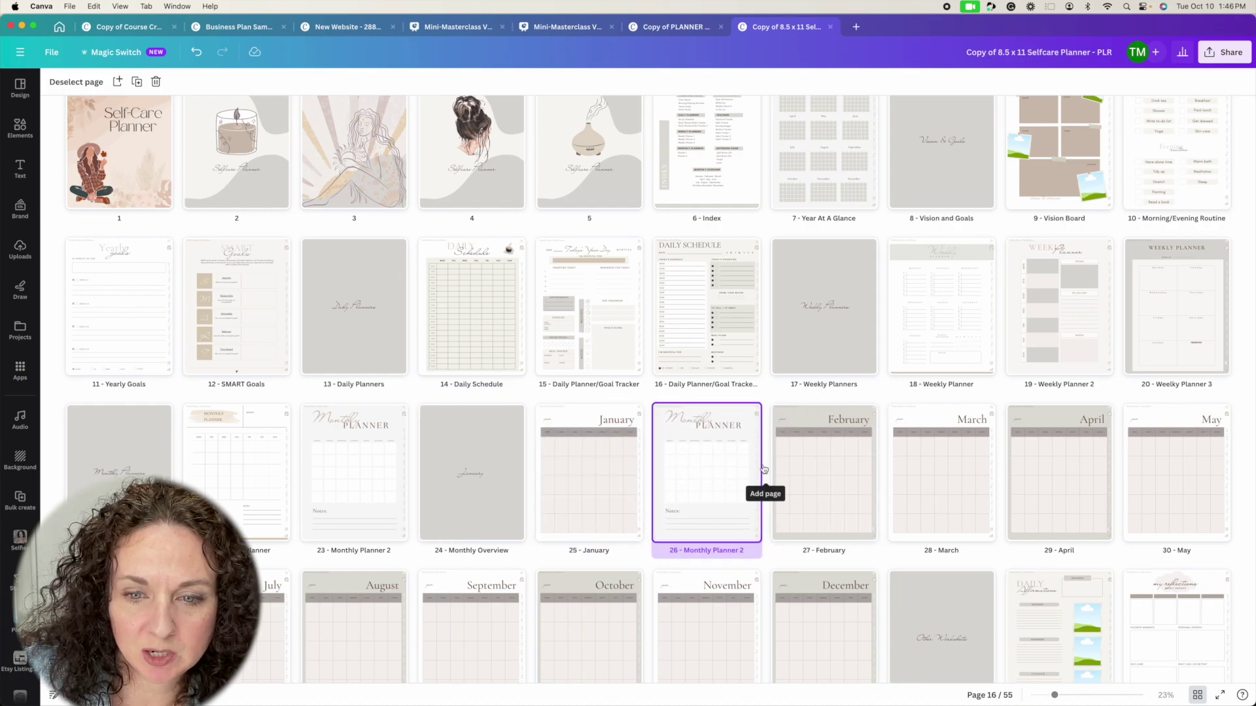
Rename the copied monthly planner on page 26 as "January Planner 2".
click(706, 551)
drag(684, 550, 739, 552)
text(Ja)
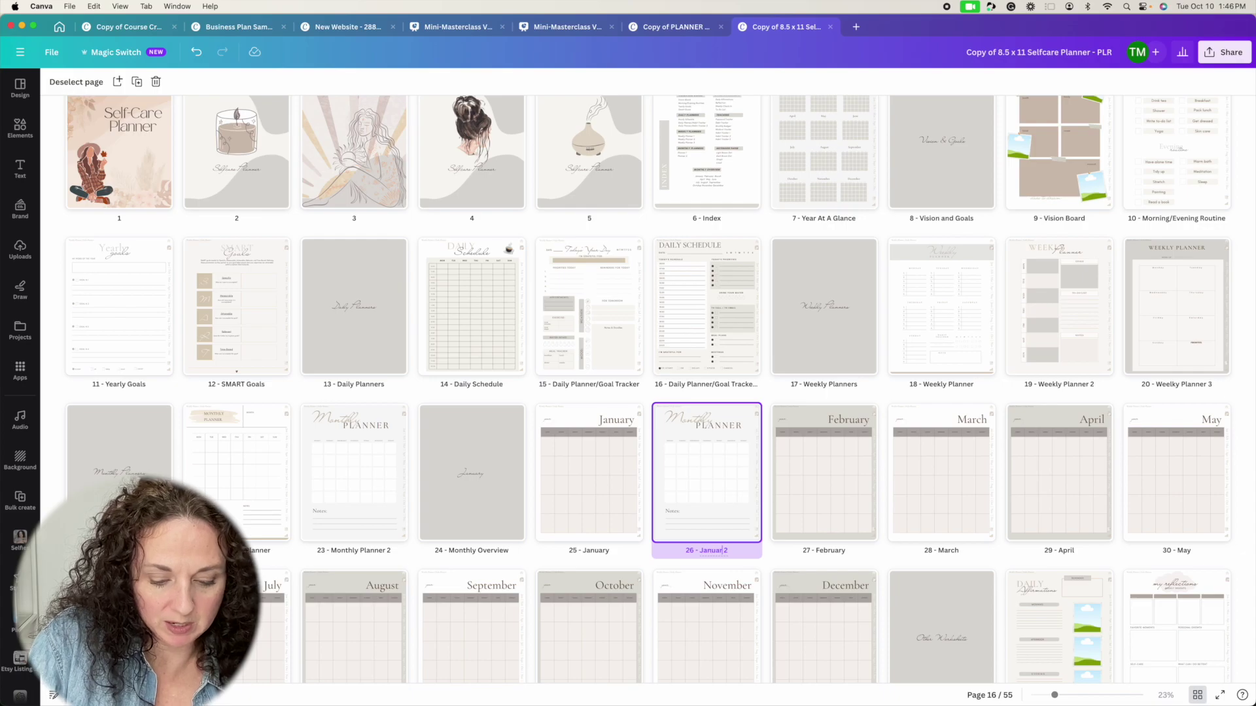
text(nuary Planner)
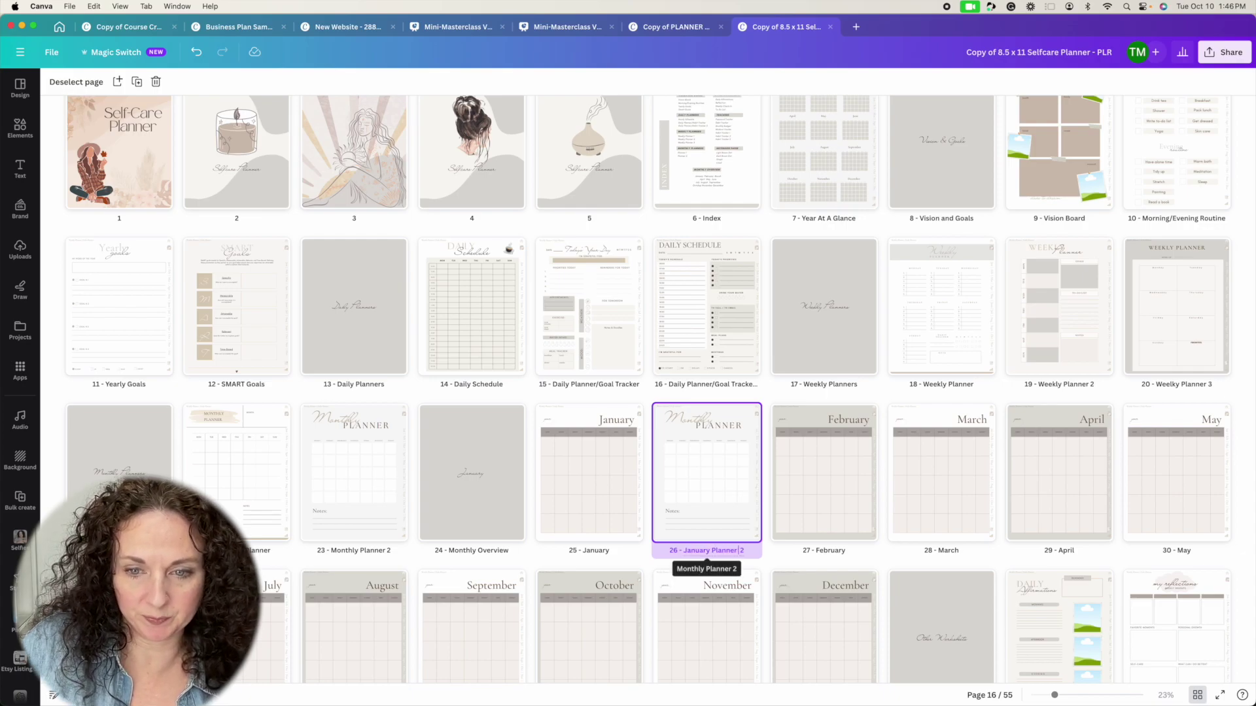
click(775, 553)
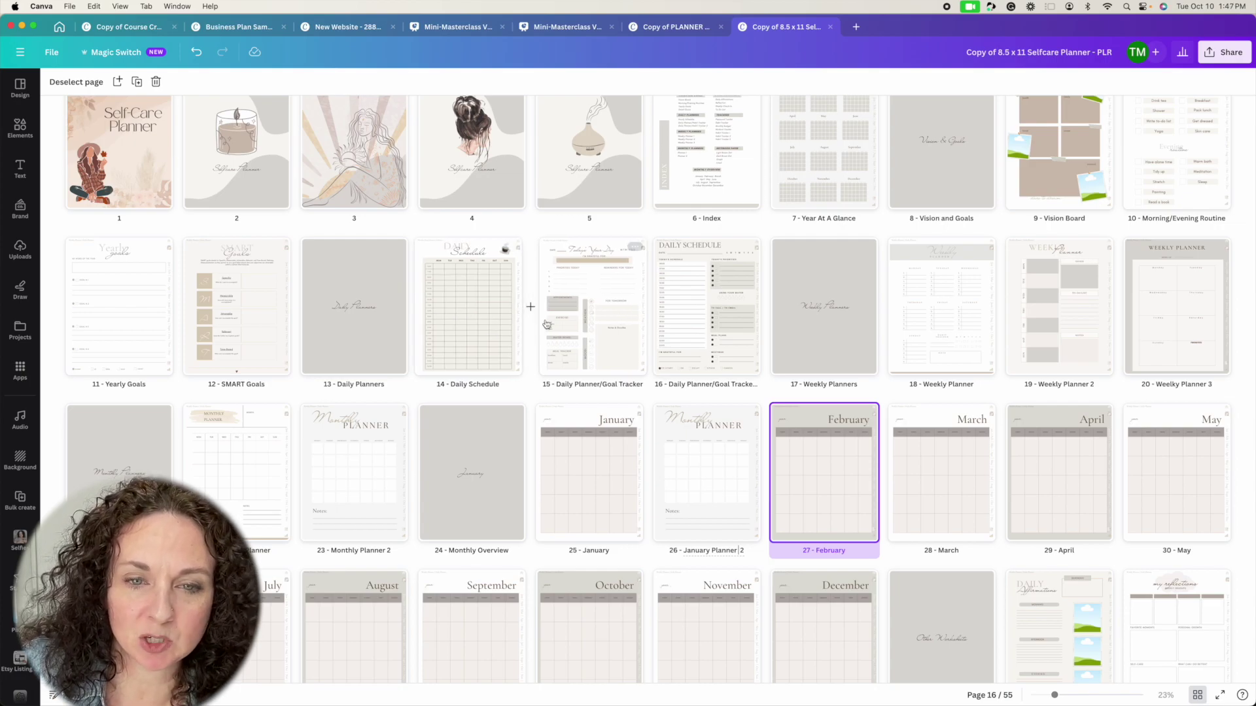
Duplicate page 16, Daily Planner/Goal Tracker, and place the copy directly after January Planner 2.
click(677, 320)
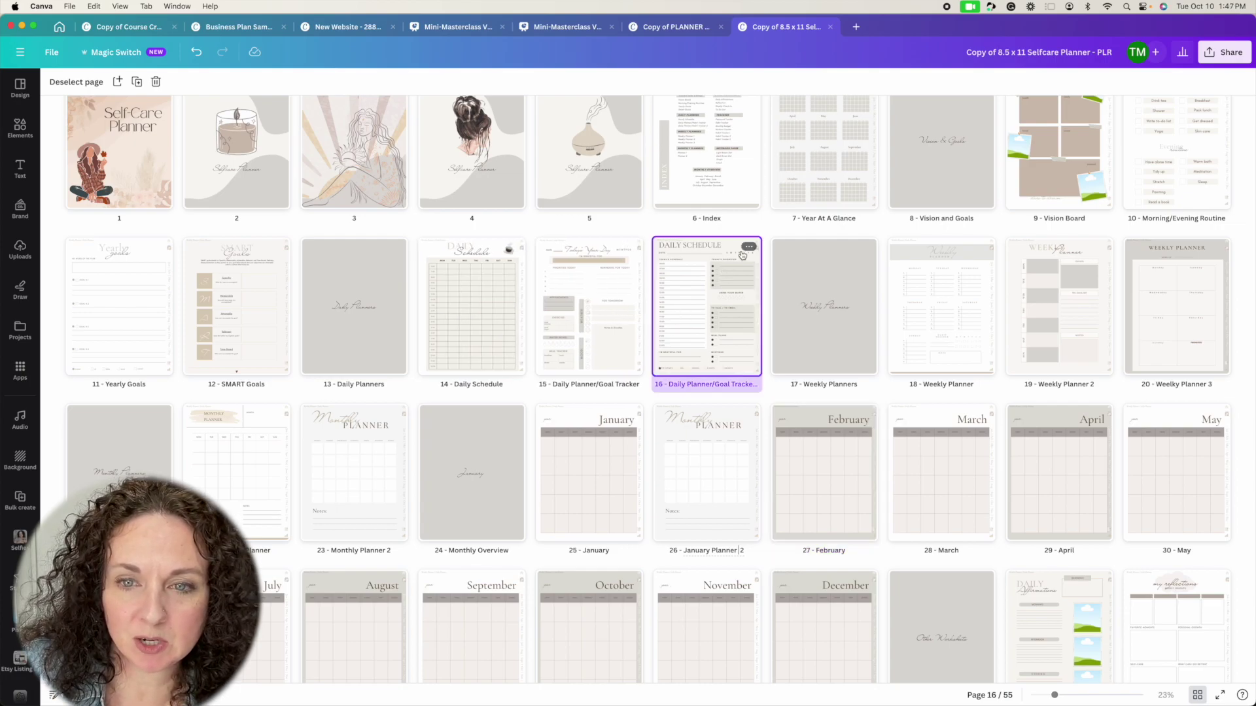
click(748, 246)
click(770, 294)
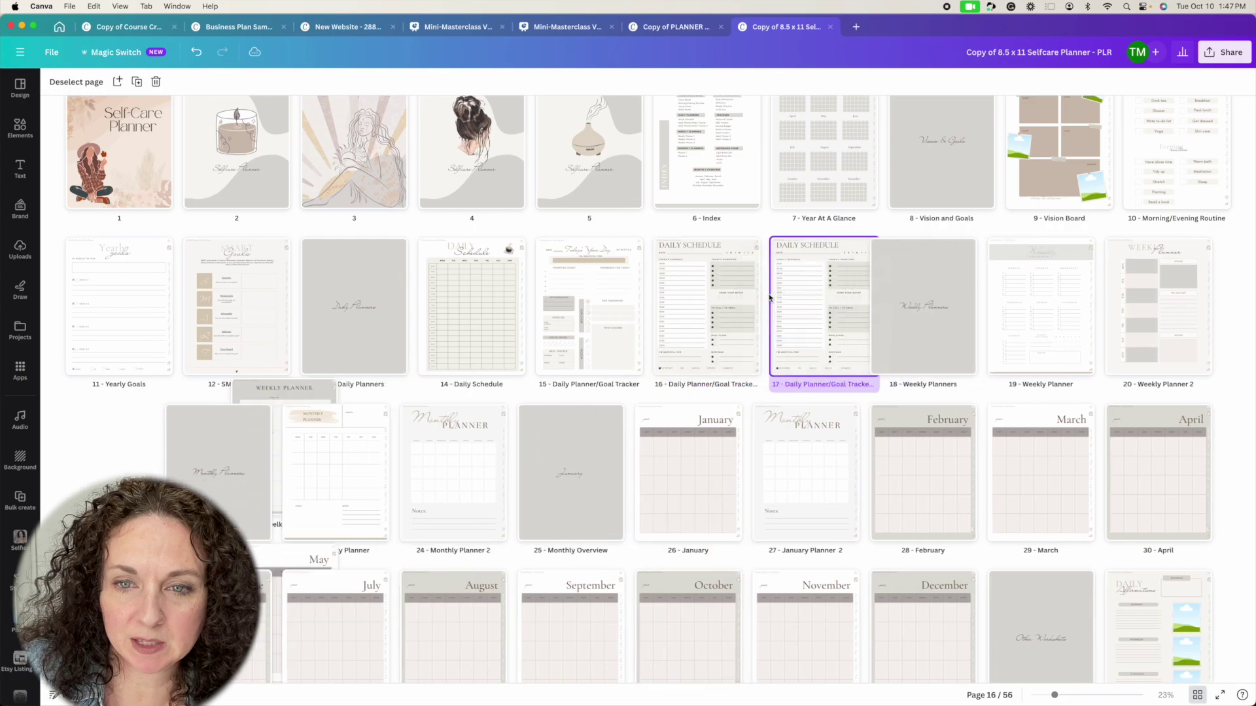
drag(814, 288, 870, 464)
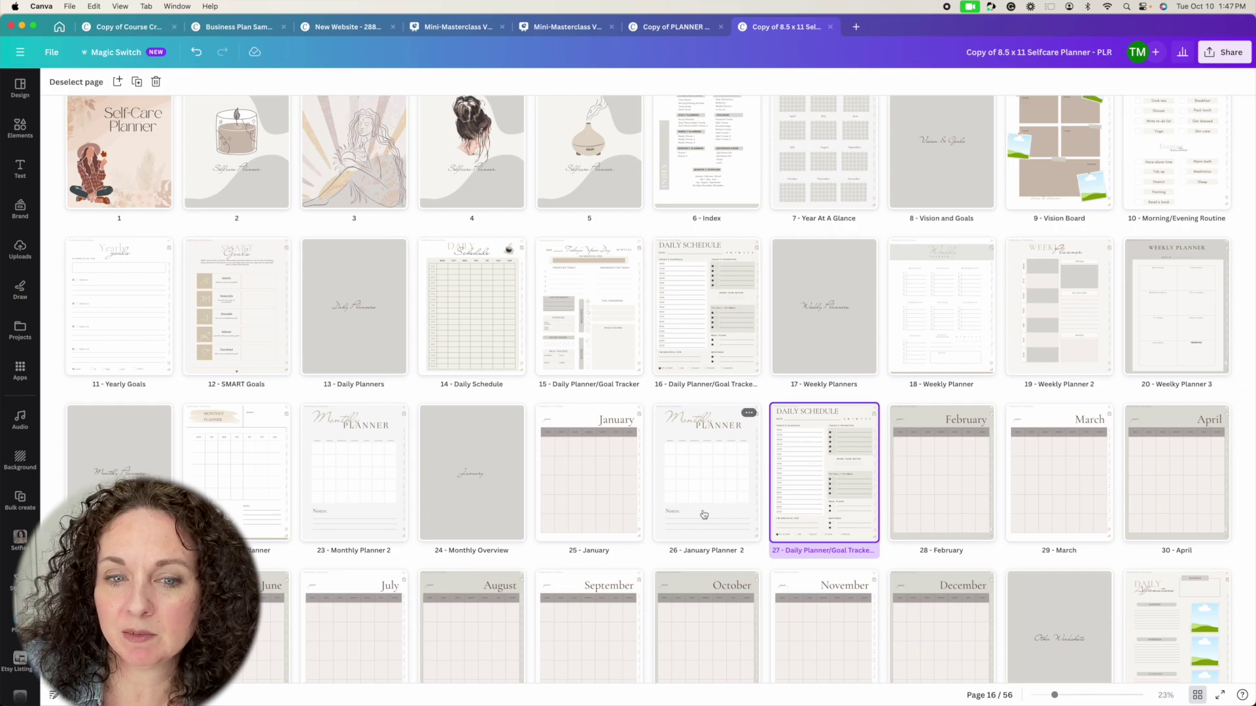
Examine the page overview for further planner, worksheet and tracker pages that could go in the January section.
scroll(595, 516, down, 2)
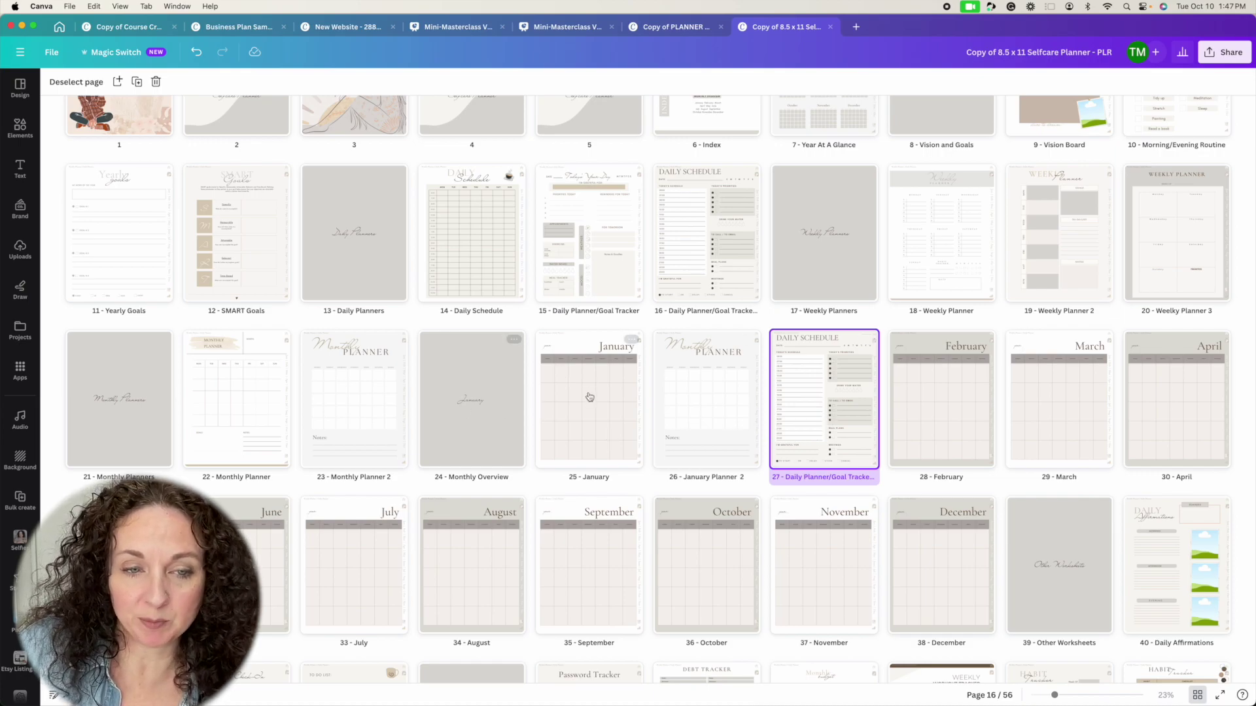
mouse_move(524, 419)
mouse_move(830, 427)
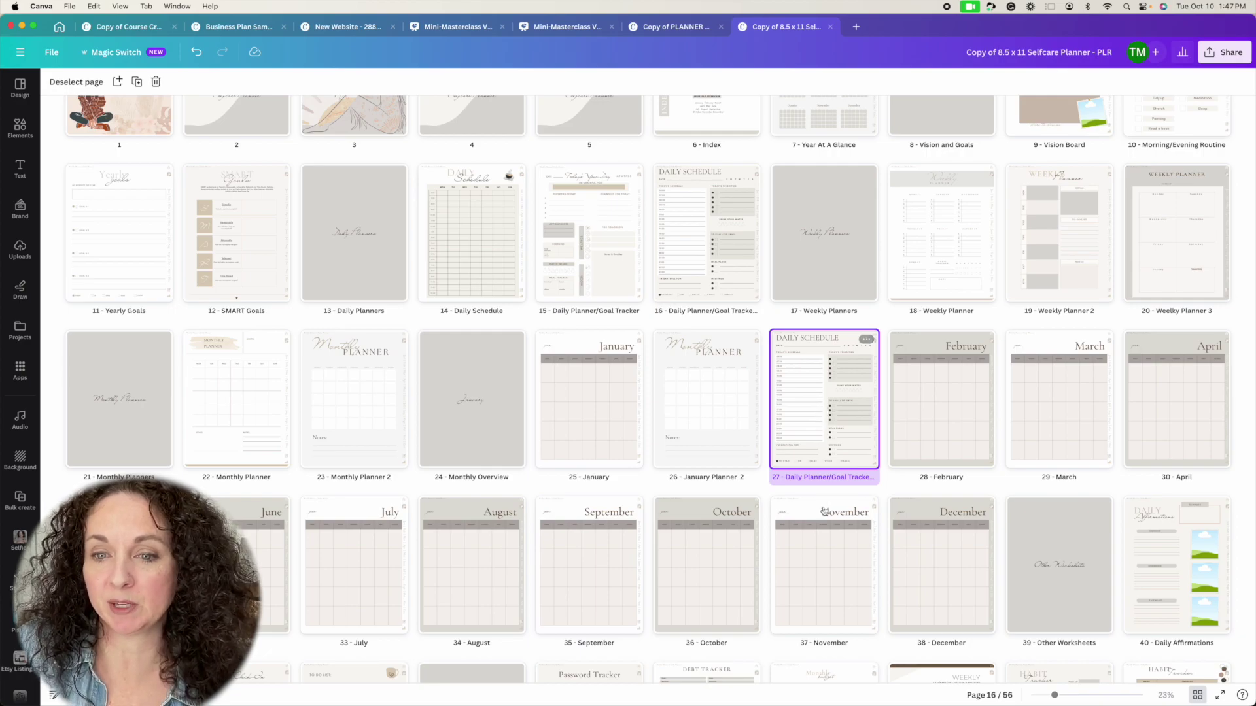
mouse_move(828, 521)
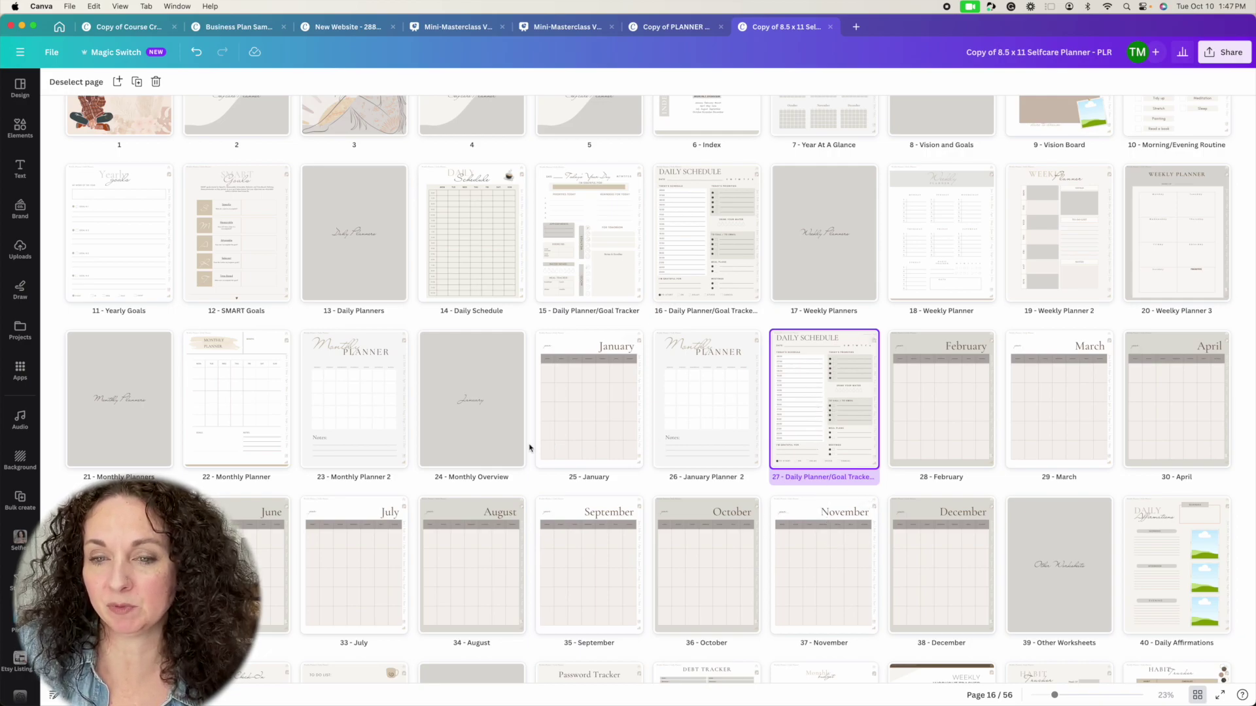
mouse_move(787, 399)
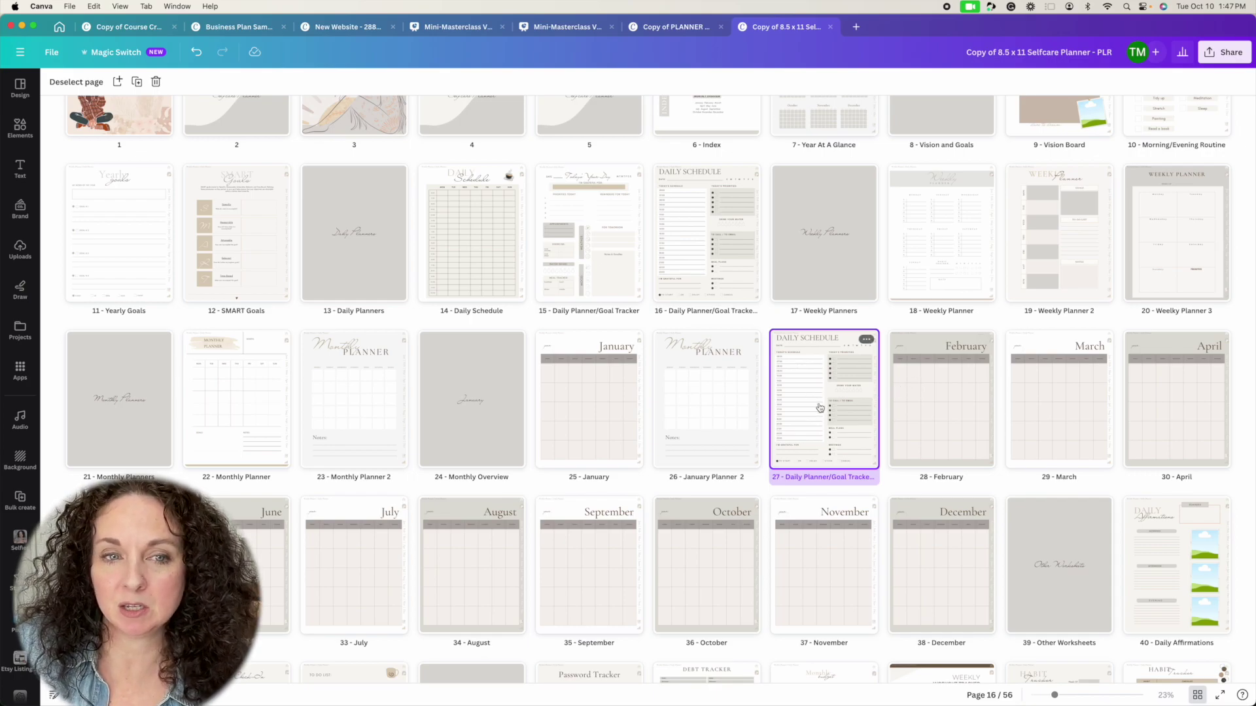
scroll(819, 407, down, 5)
scroll(812, 360, up, 3)
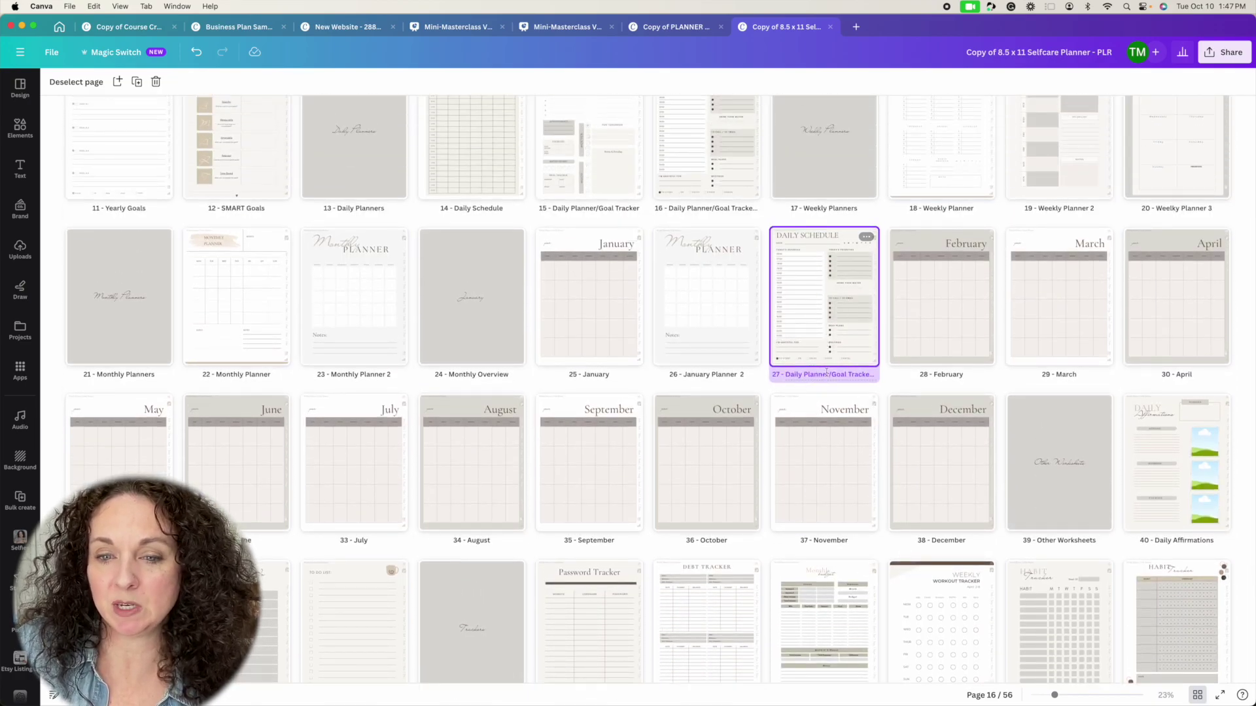
scroll(826, 371, down, 4)
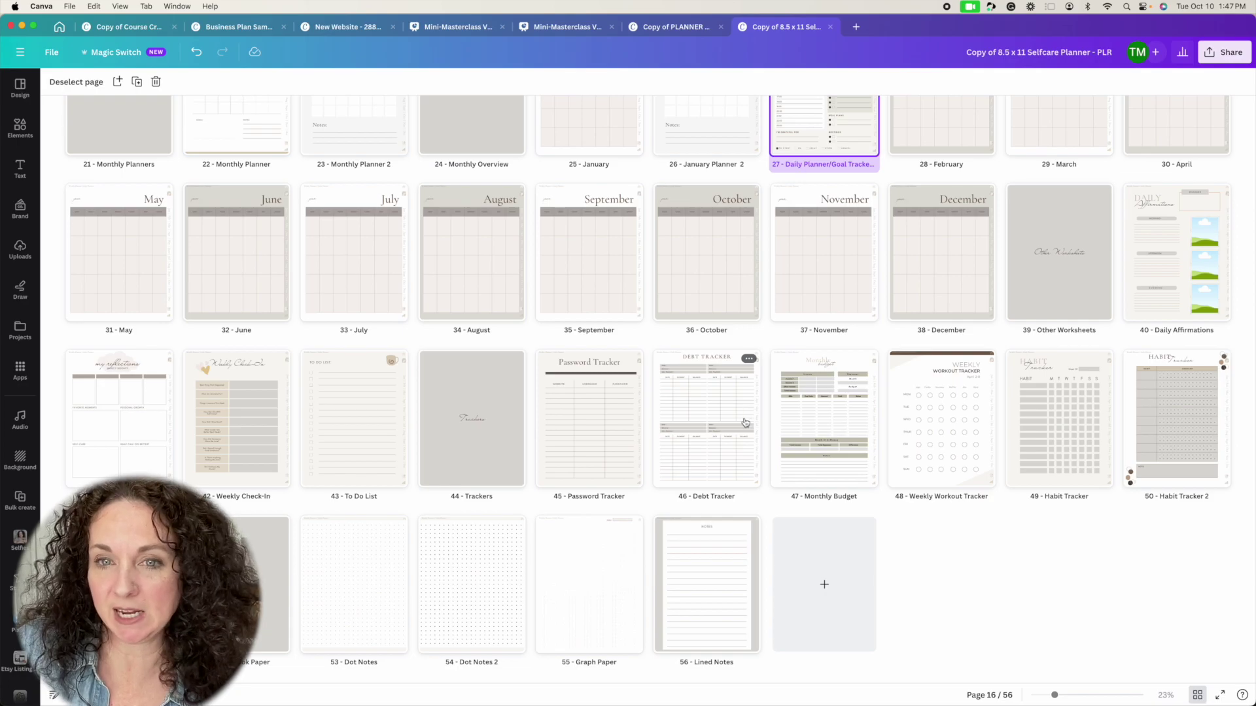
scroll(745, 422, up, 6)
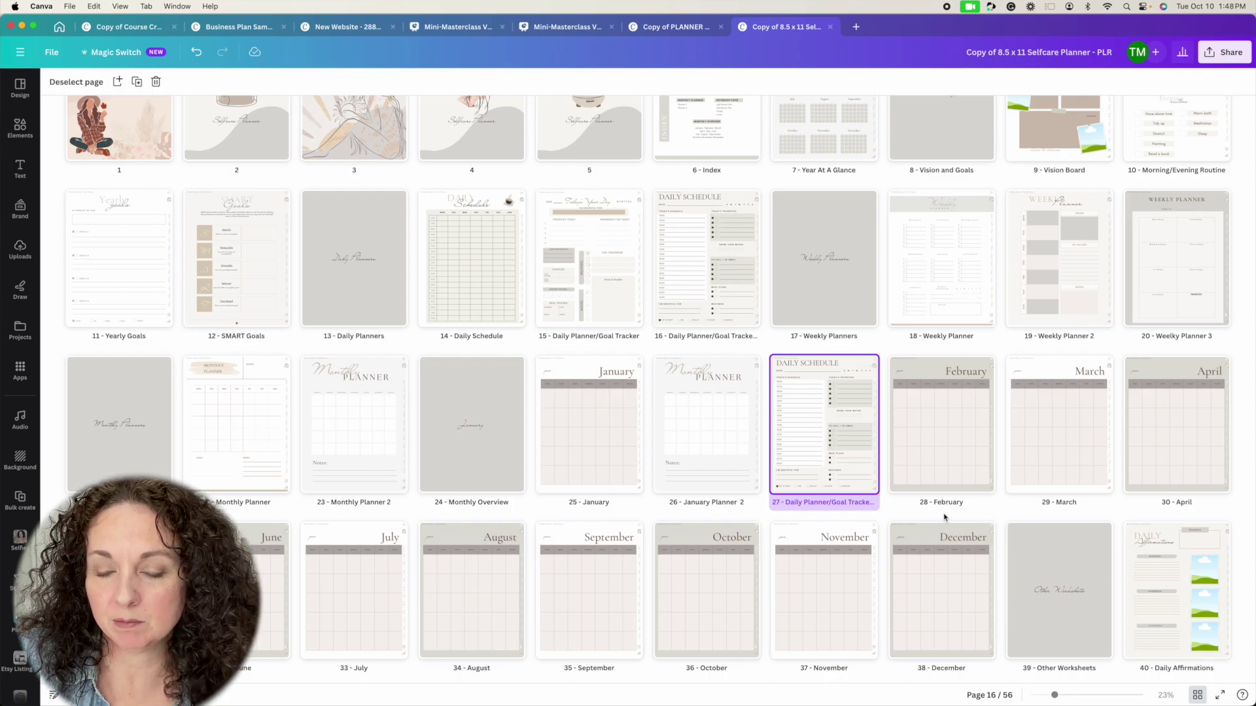
click(794, 444)
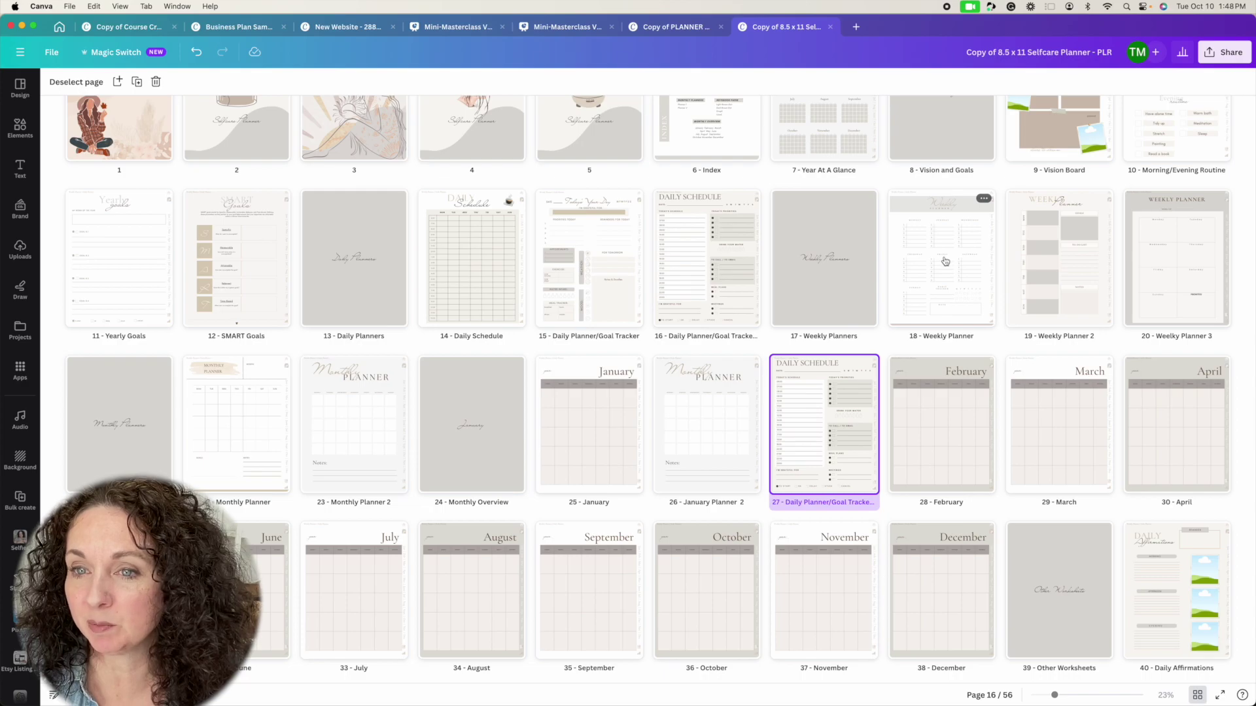
Duplicate page 18, Weekly Planner, and place the copy between January Planner 2 and January's Daily Planner/Goal Tracker.
click(983, 198)
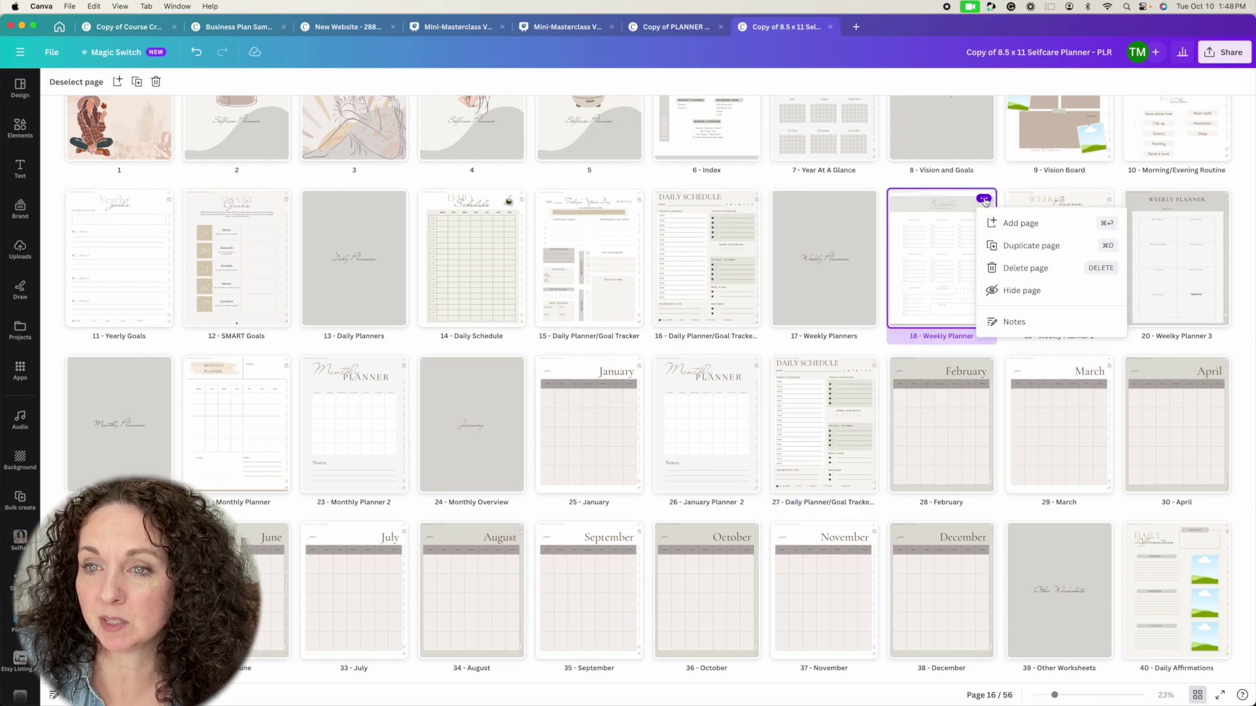
click(1009, 247)
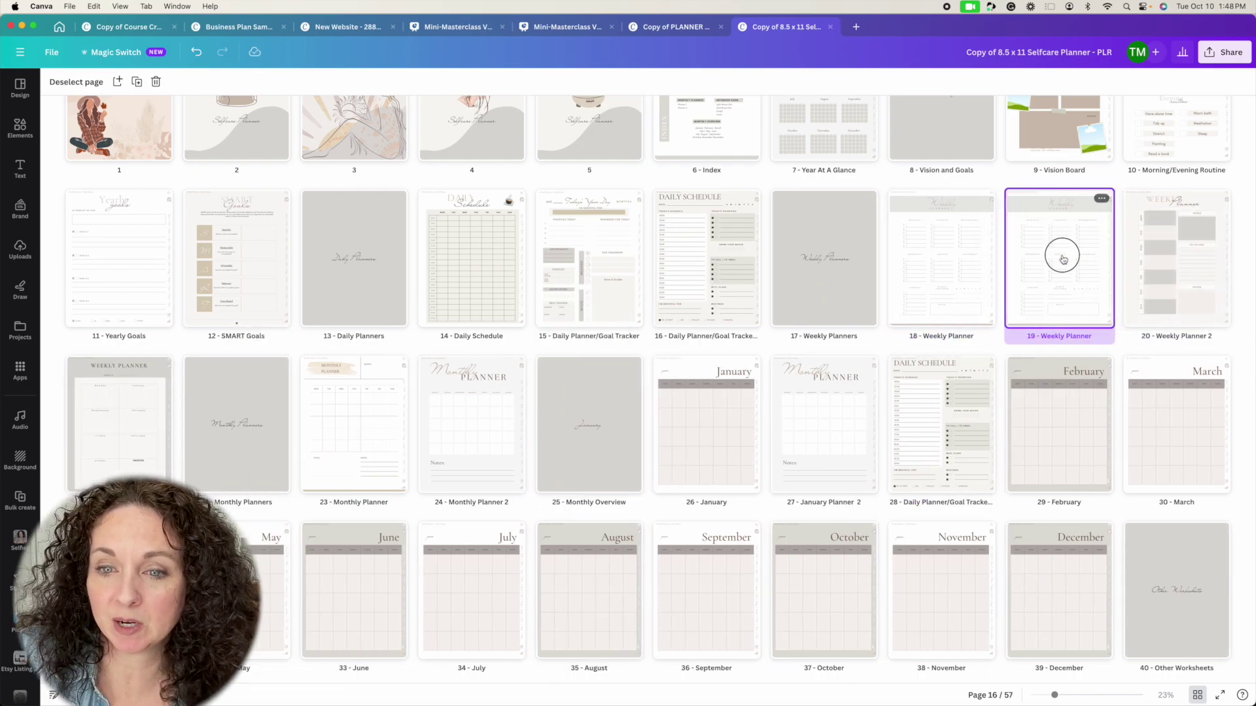
drag(1062, 259, 831, 418)
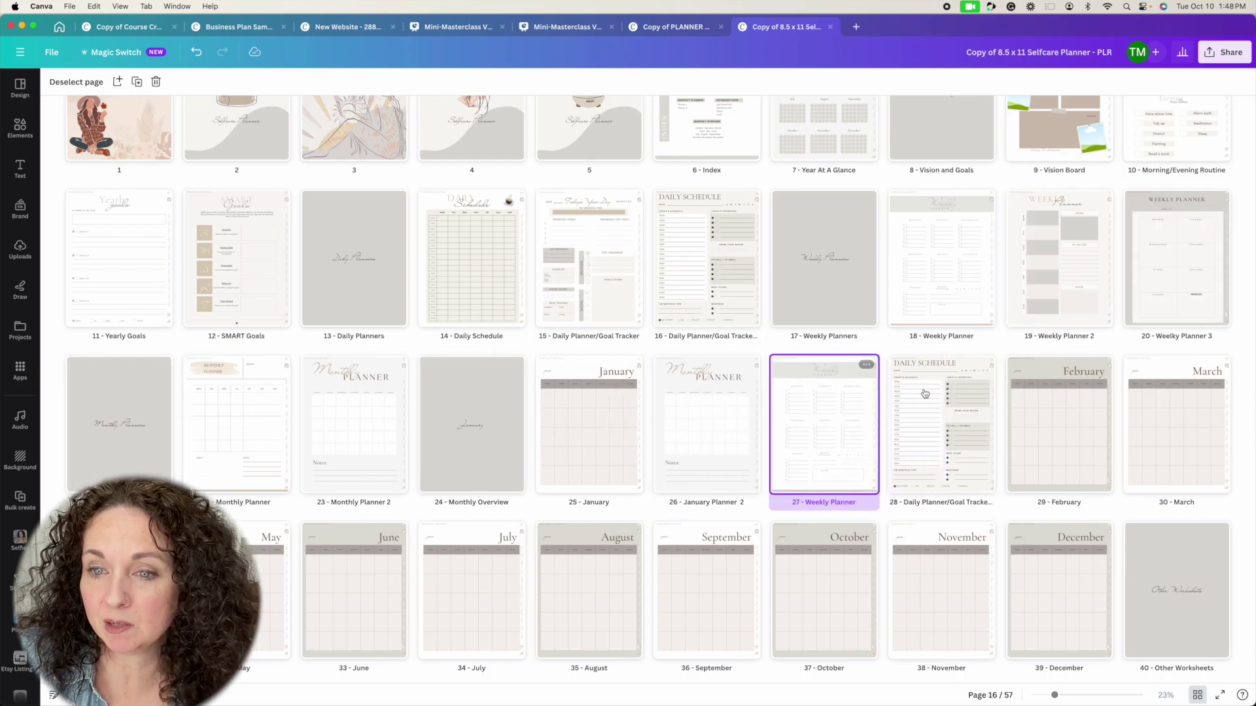
Duplicate the Monthly Budget page from the trackers and place one copy between January's Daily Planner/Goal Tracker and the February calendar.
scroll(695, 415, down, 5)
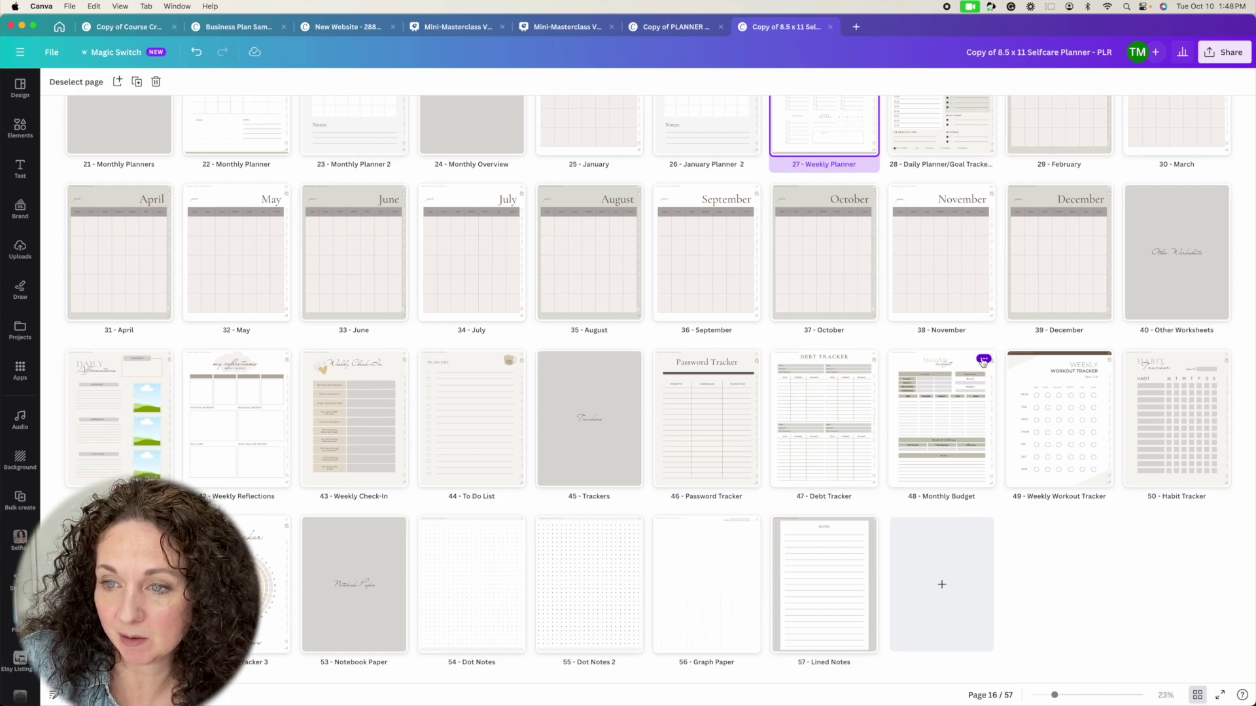
click(983, 362)
click(1001, 405)
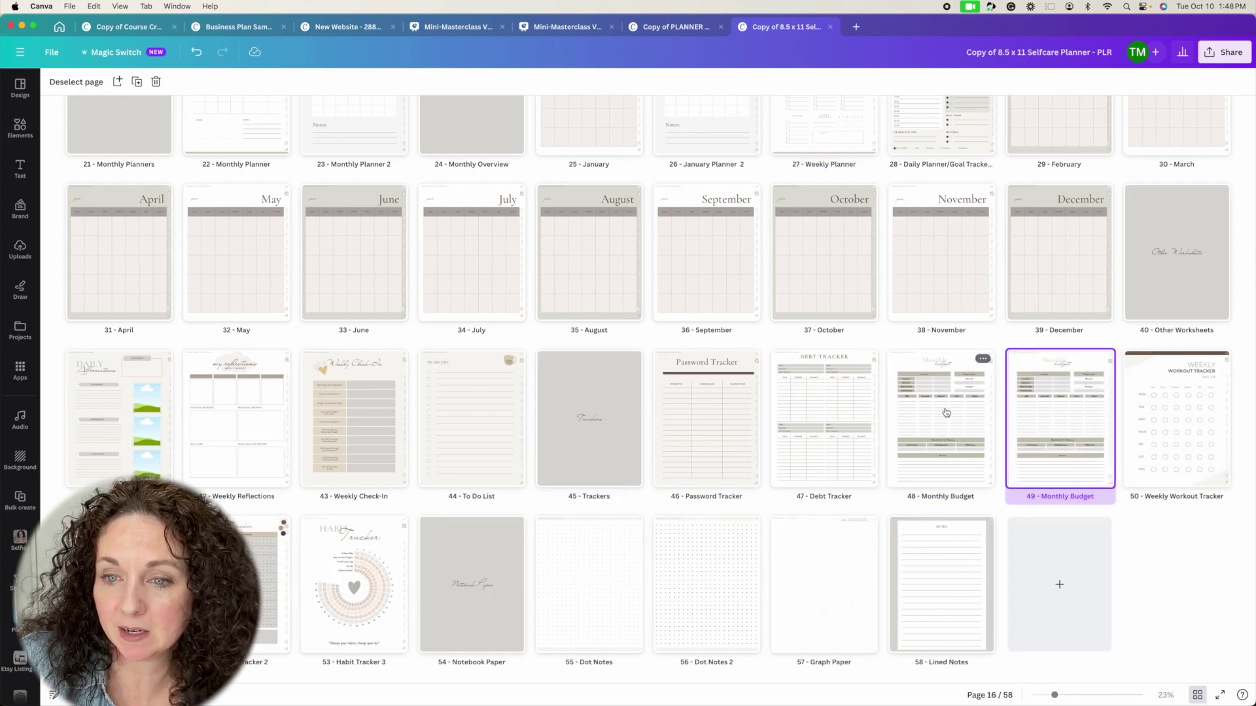
drag(945, 413, 1004, 224)
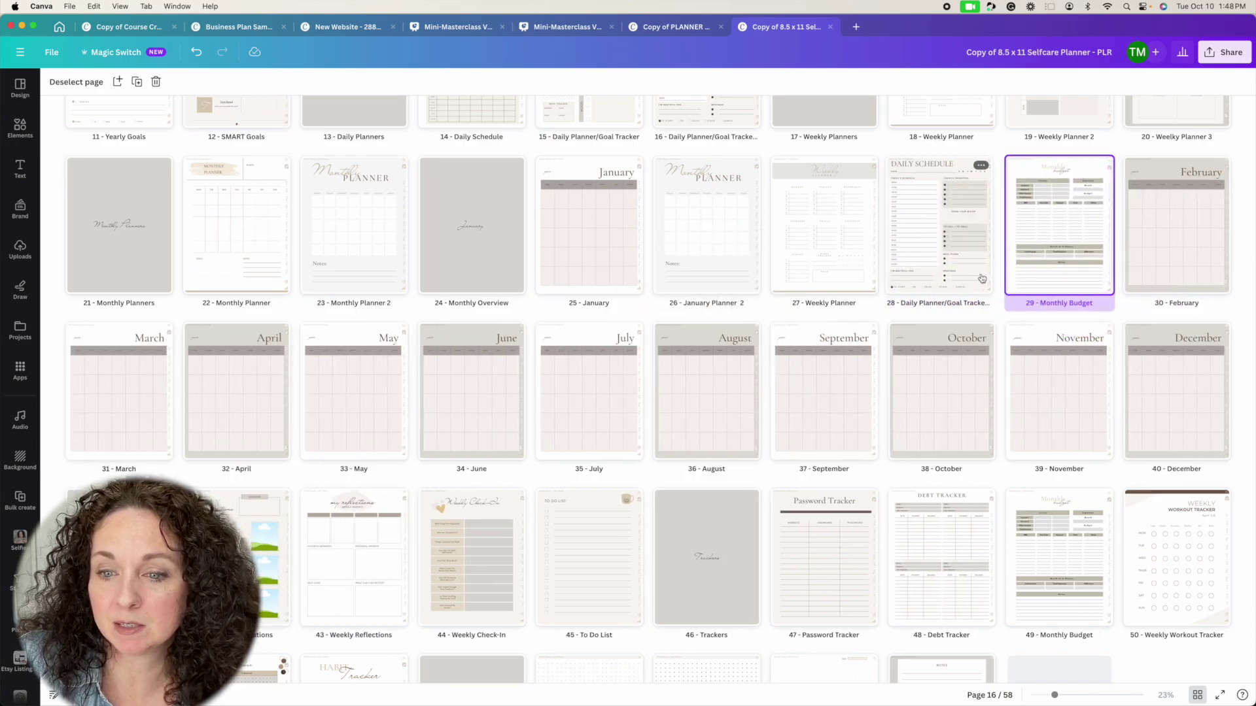
Duplicate the Daily Affirmations page and place one copy between January's Weekly Planner and Daily Planner/Goal Tracker.
scroll(1003, 327, down, 3)
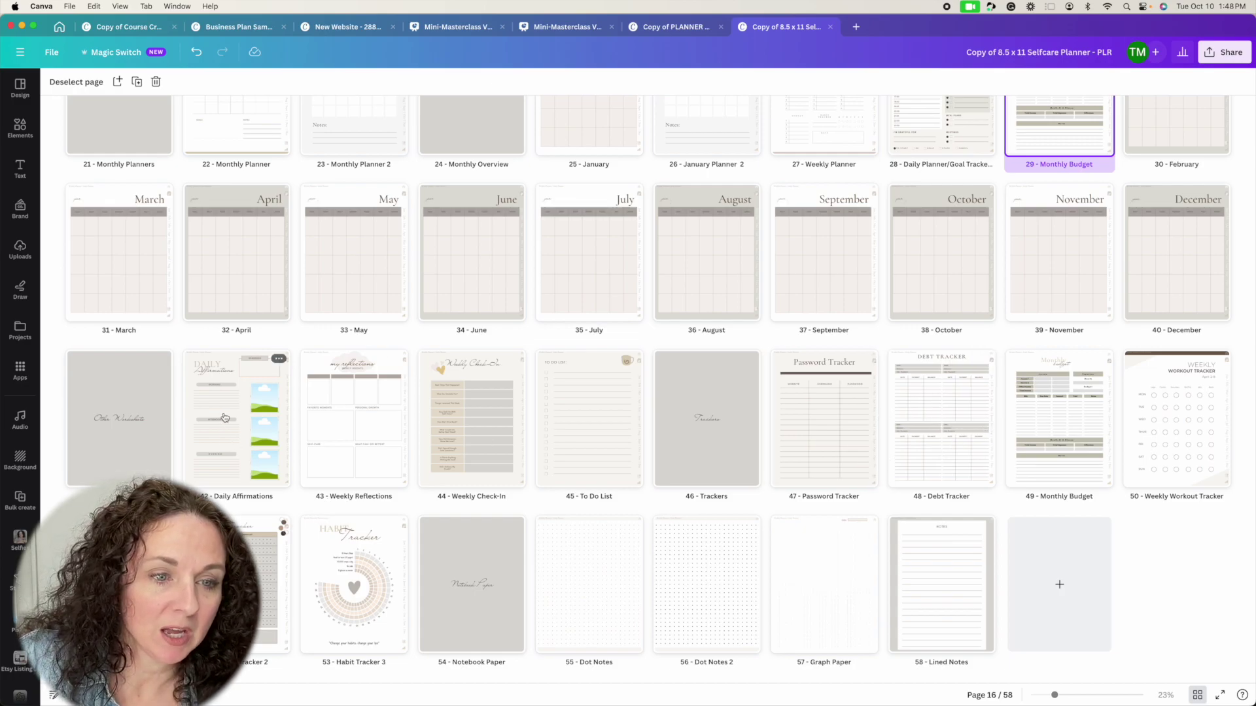
click(279, 362)
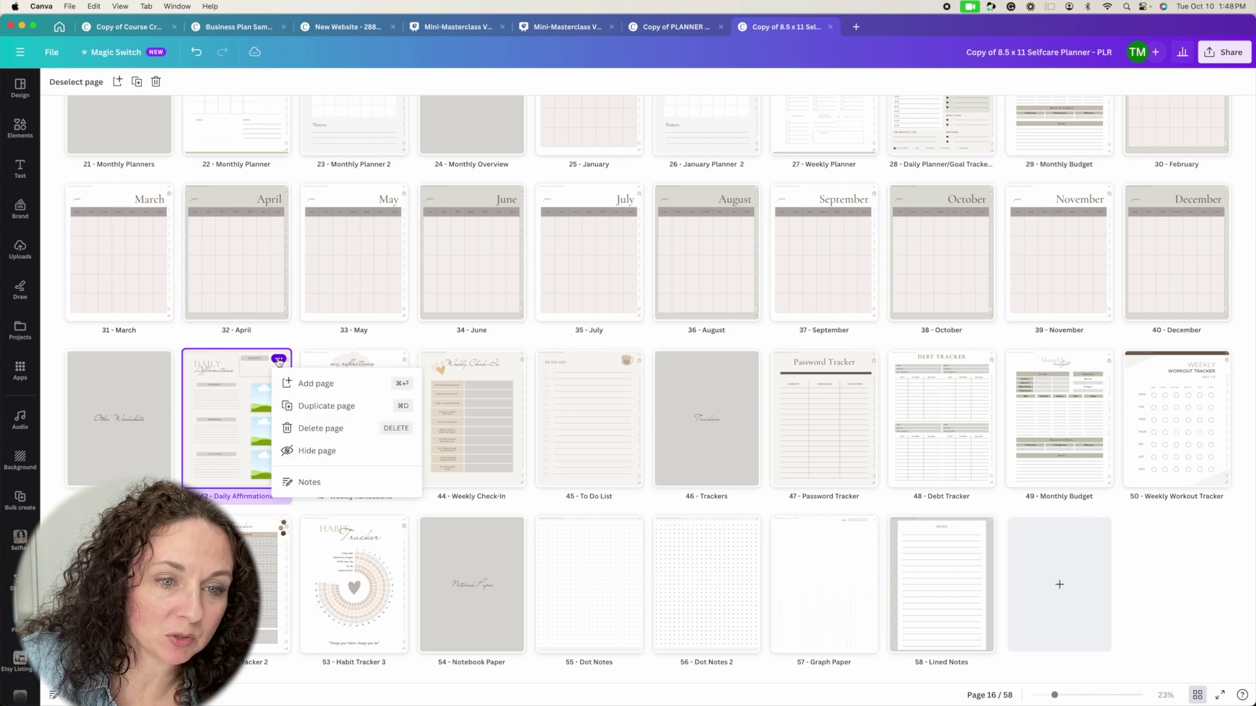
click(312, 406)
drag(334, 412, 912, 234)
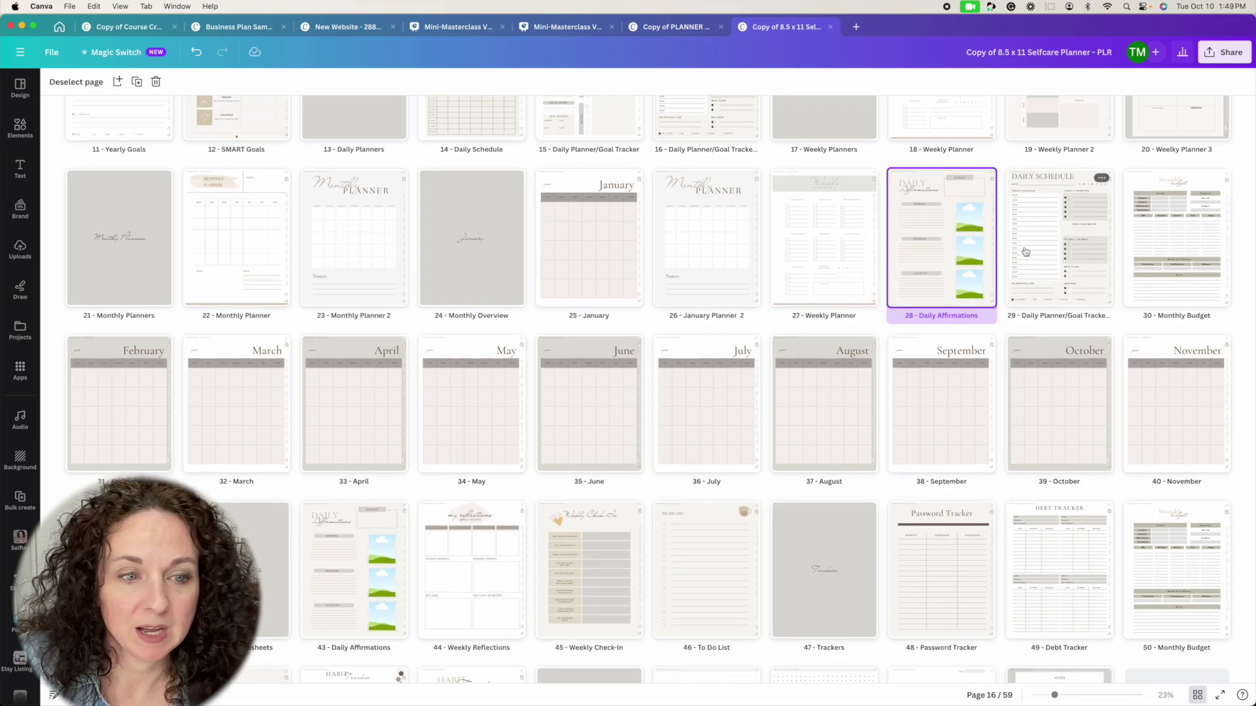
Duplicate January's five planner pages, 26 to 30, as a group and move the February calendar ahead of the copies.
scroll(1024, 247, down, 4)
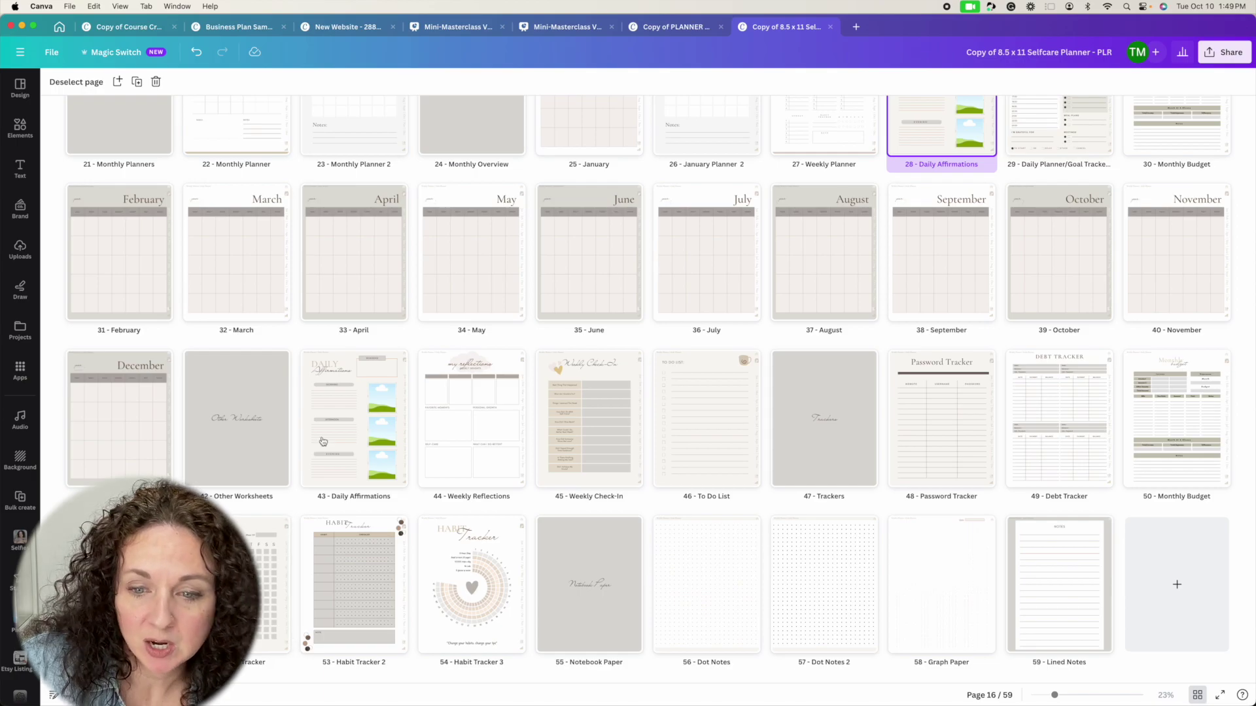
scroll(742, 504, up, 6)
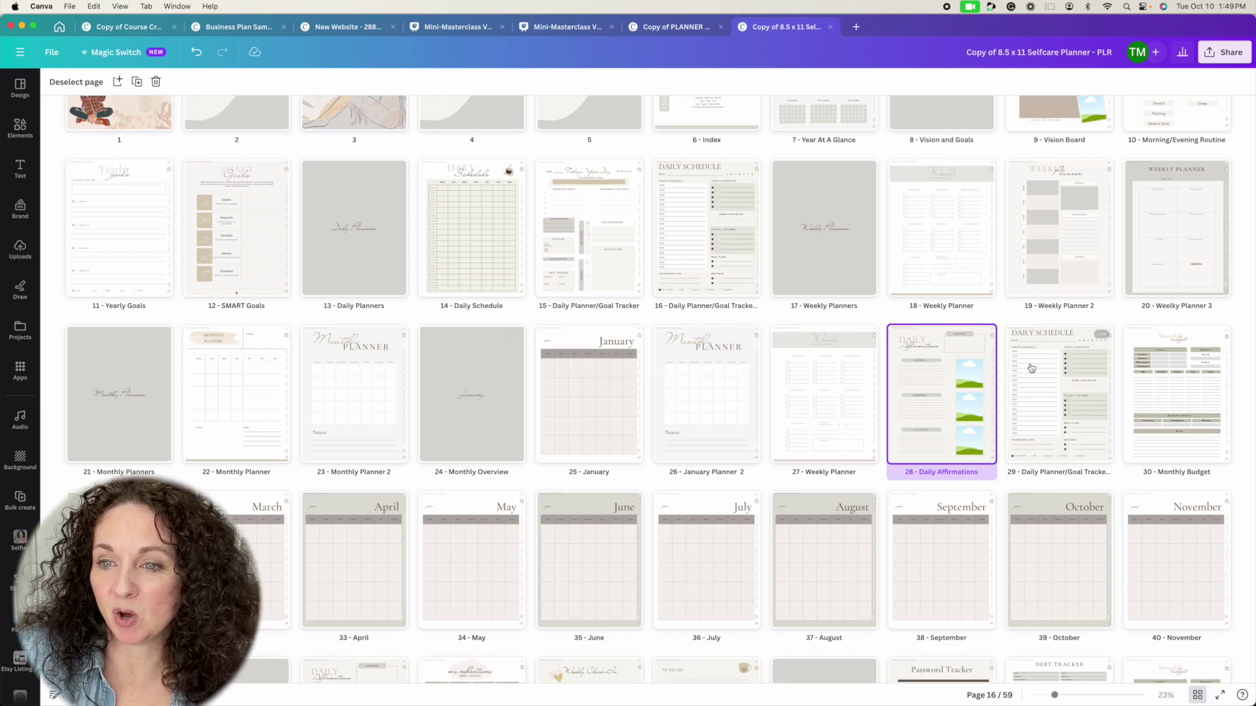
click(704, 389)
shift+click(844, 368)
shift+click(932, 372)
shift+click(1065, 375)
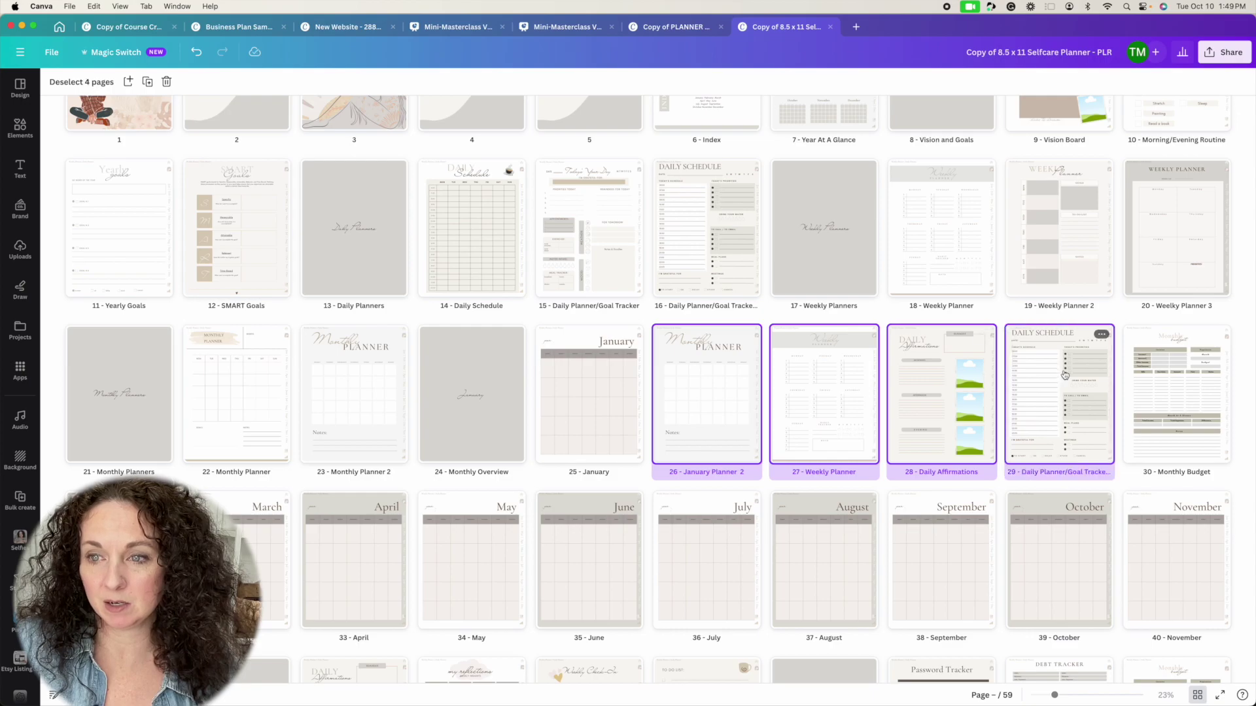
shift+click(1168, 382)
right_click(1163, 380)
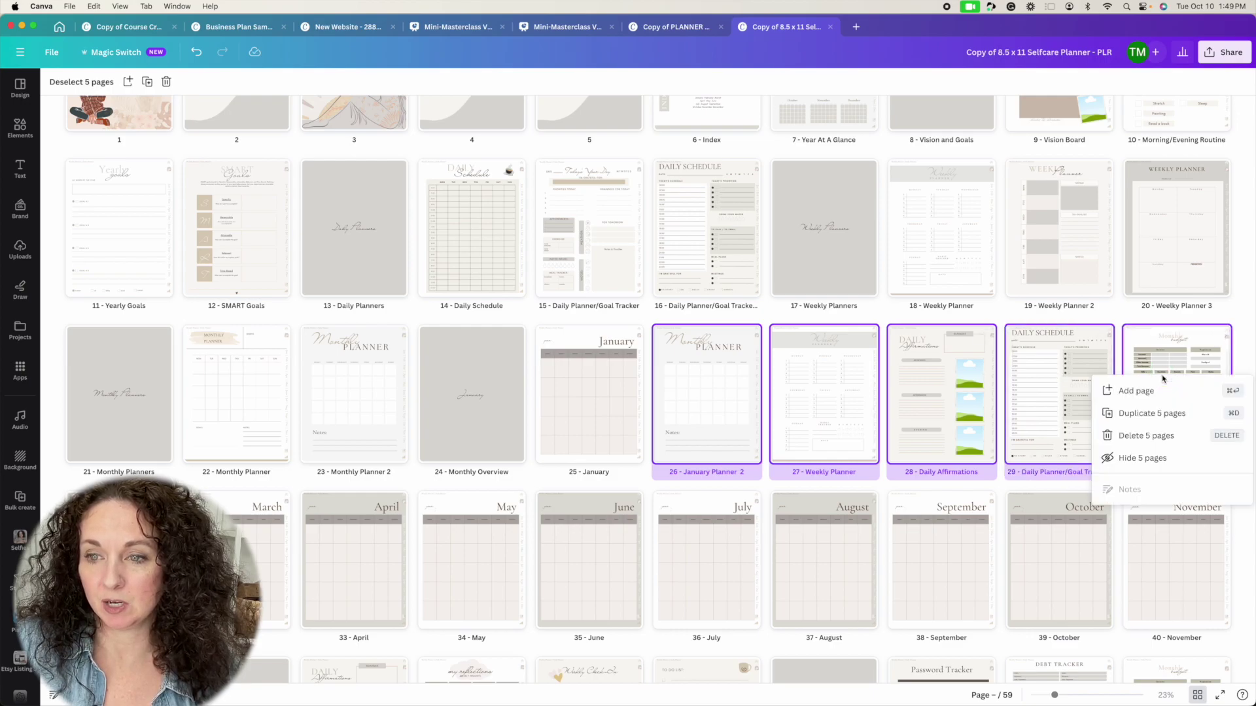
click(1155, 414)
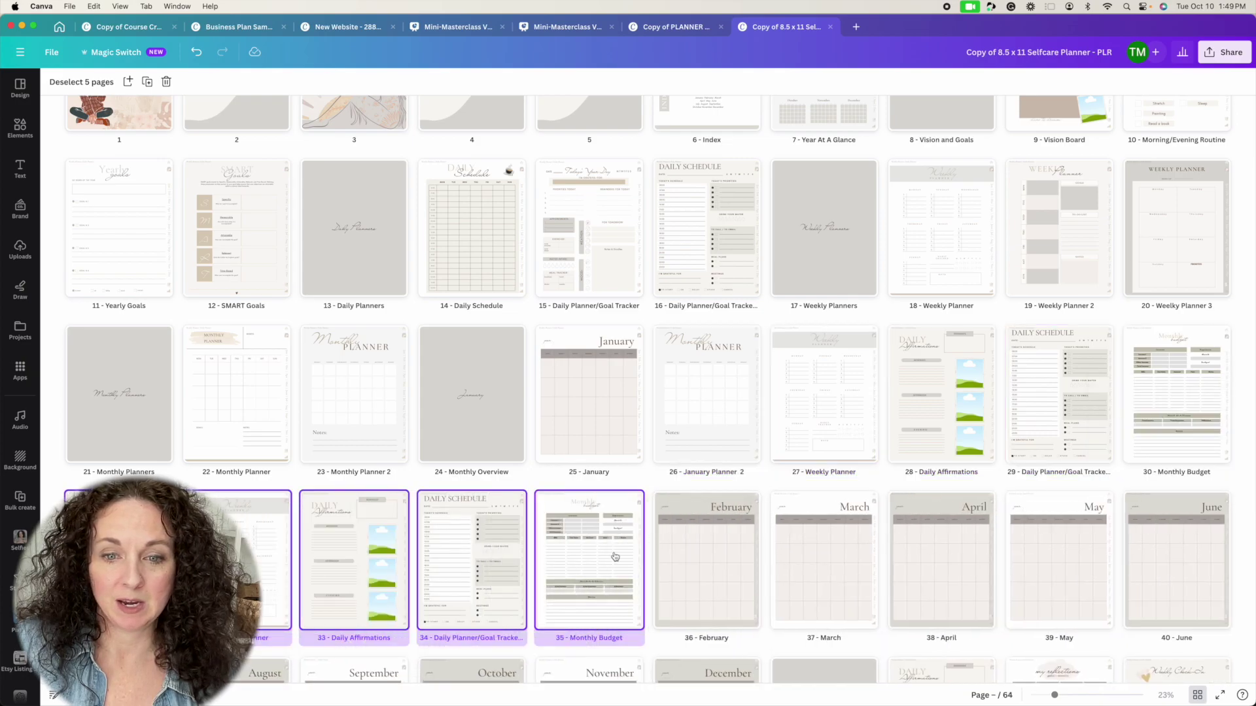
drag(701, 533, 105, 561)
Duplicate the January divider, page 24 Monthly Overview, and place the copy directly before the February calendar.
click(513, 370)
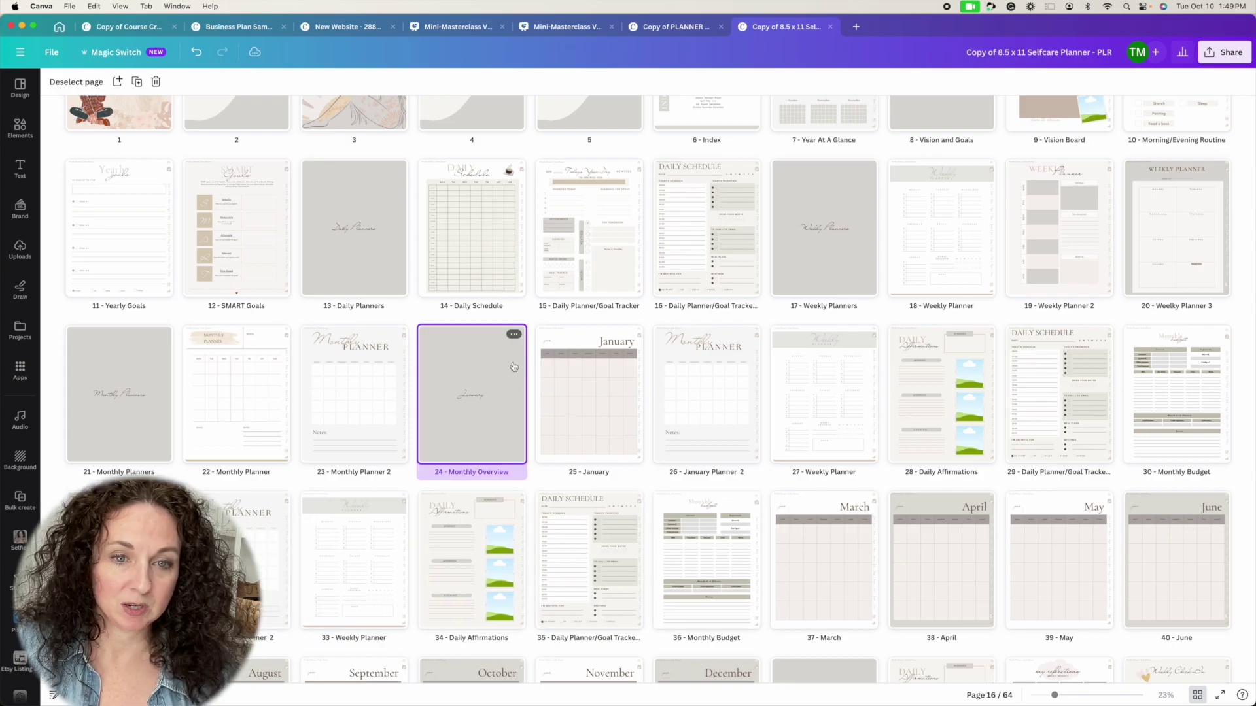
click(514, 337)
click(546, 381)
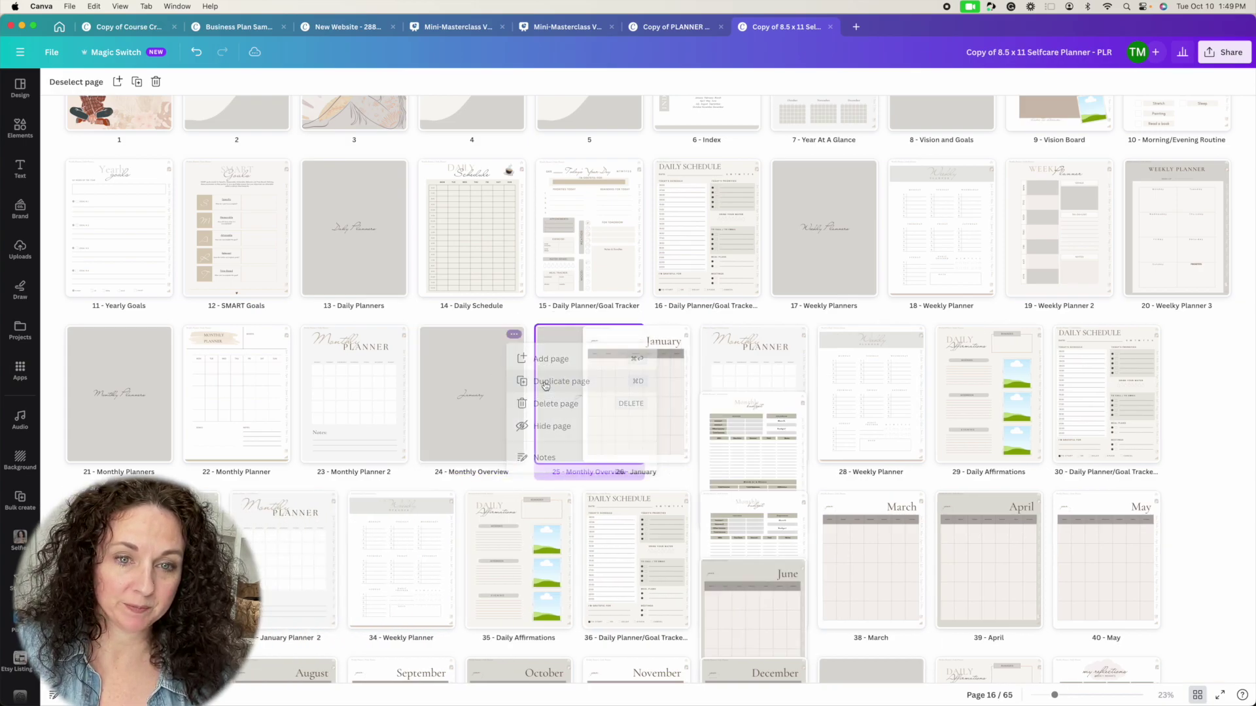
drag(564, 373, 108, 561)
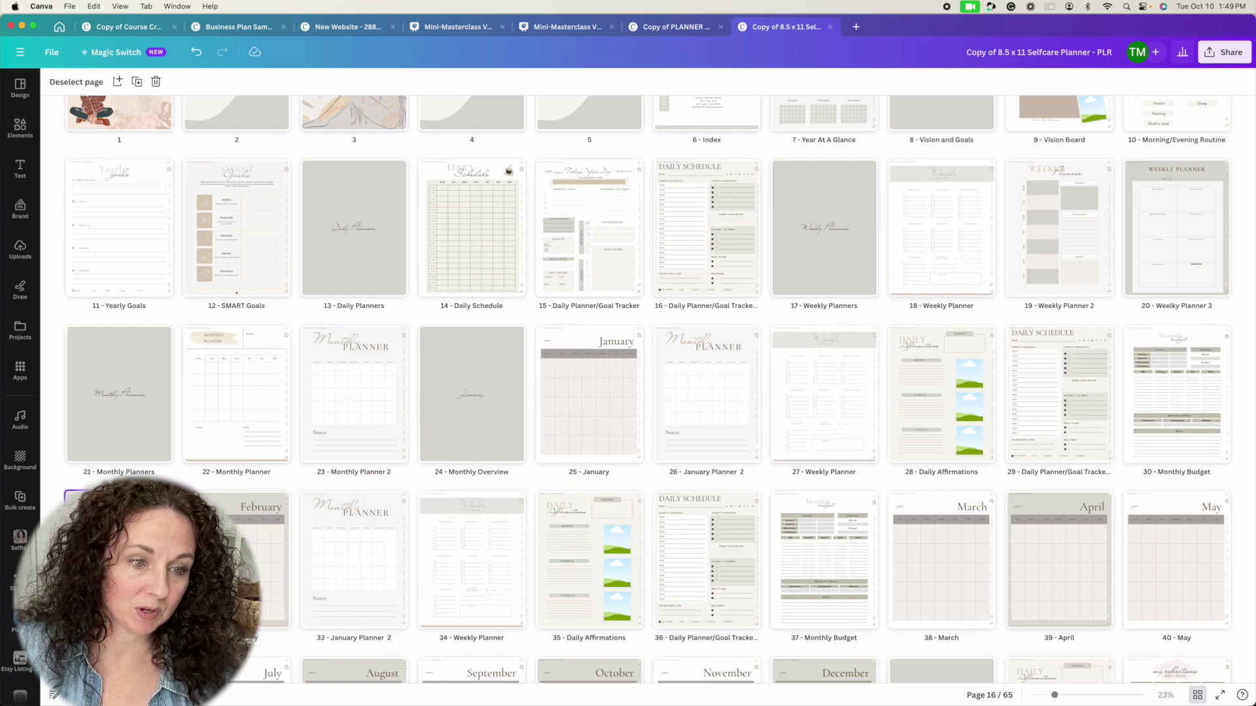
Change the title on the duplicated divider, page 31, to February.
double_click(108, 561)
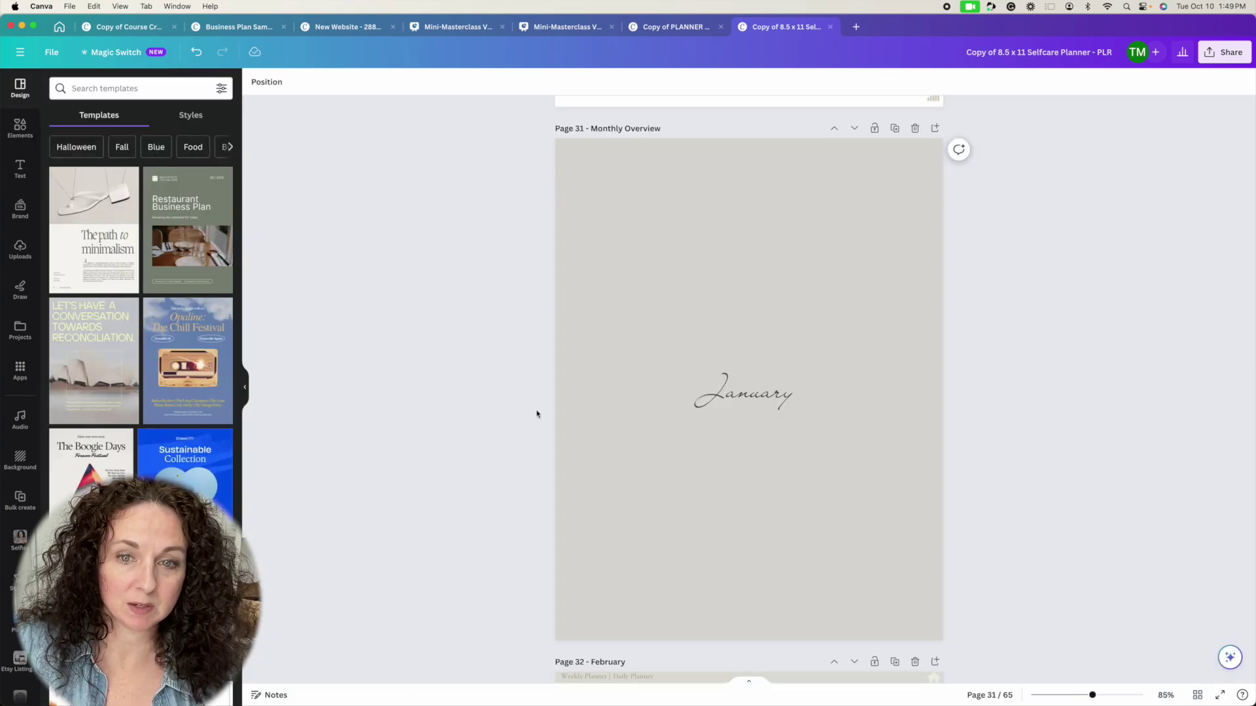
click(736, 384)
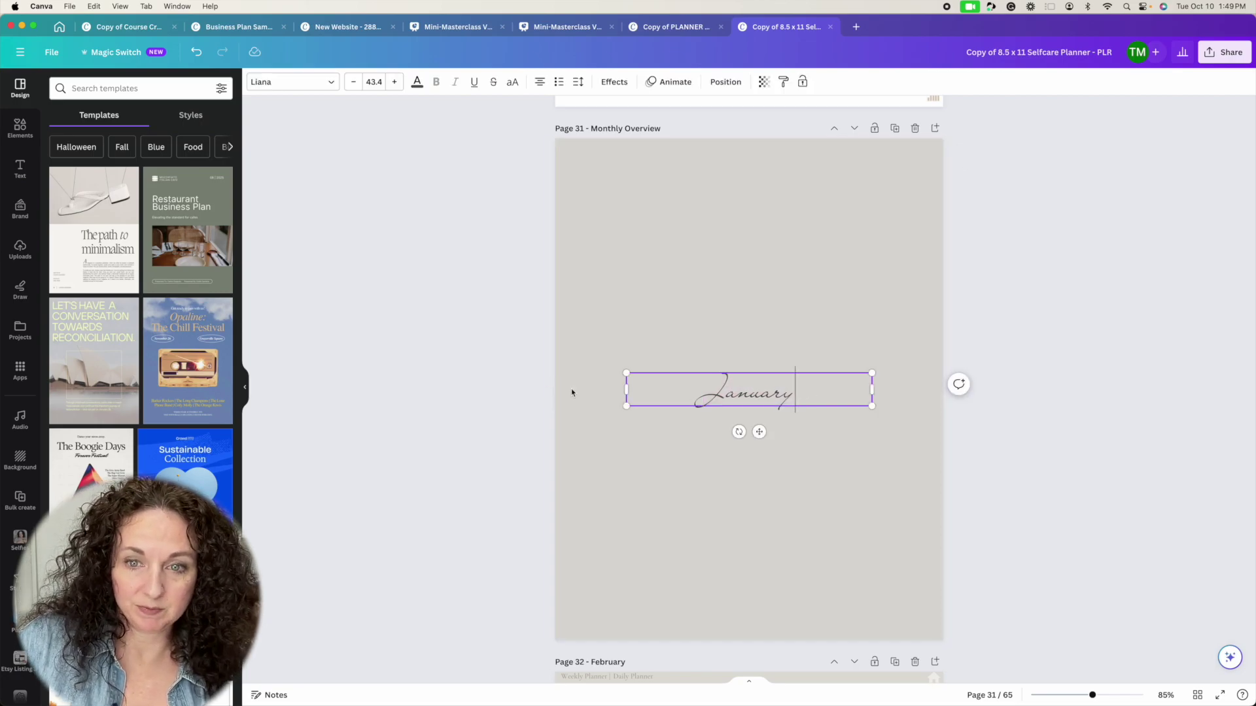
double_click(769, 396)
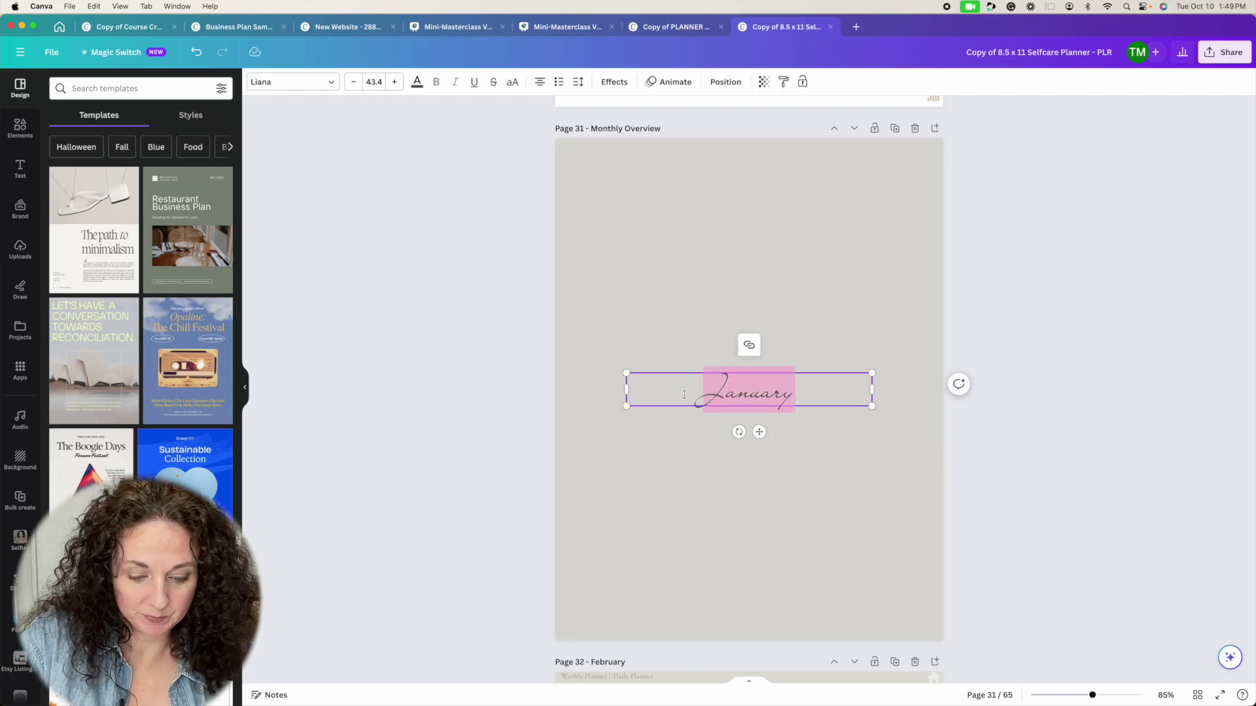
text(February)
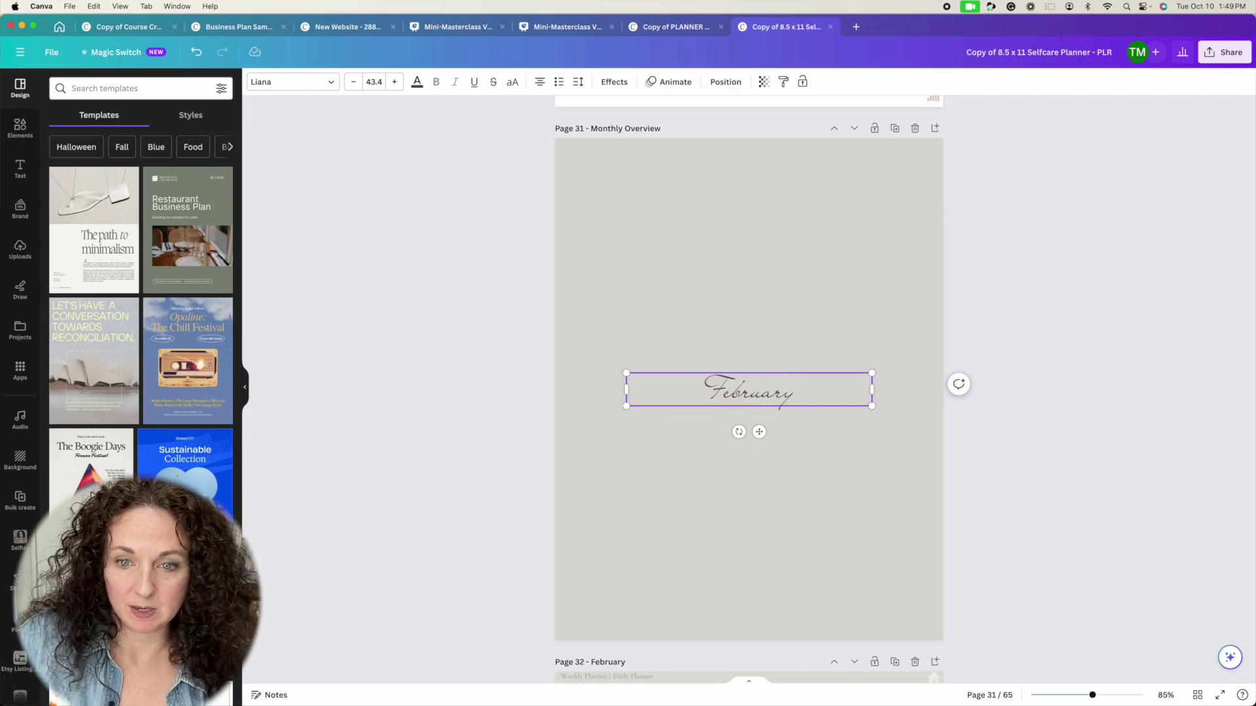
click(835, 516)
Review the February section in the page overview and examine the order of all planner pages from the cover to Lined Notes.
scroll(835, 517, down, 15)
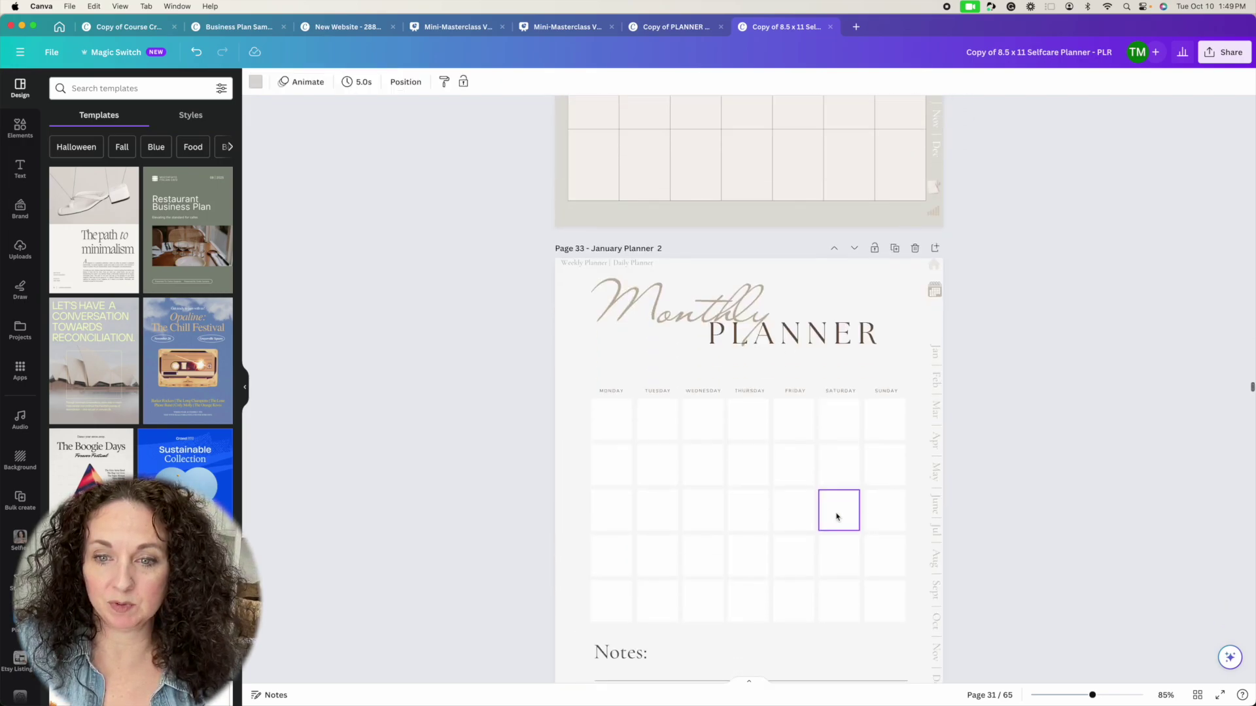
scroll(836, 517, down, 5)
scroll(834, 514, up, 15)
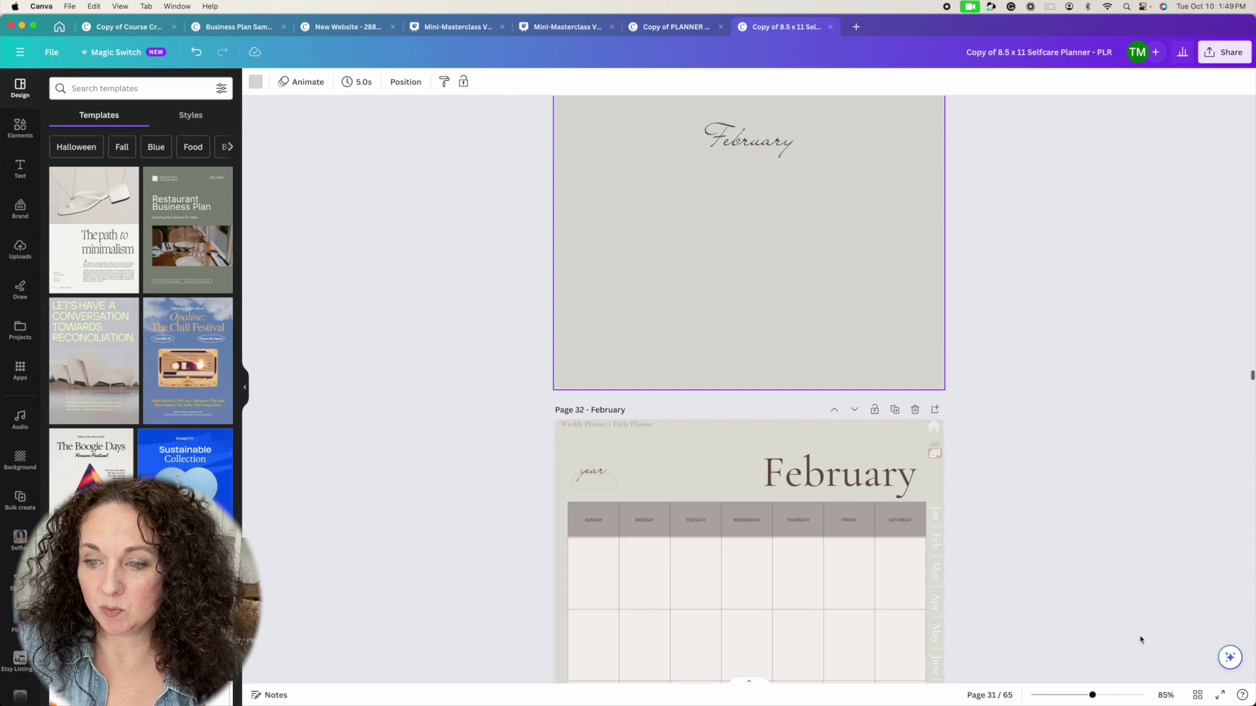
click(1199, 698)
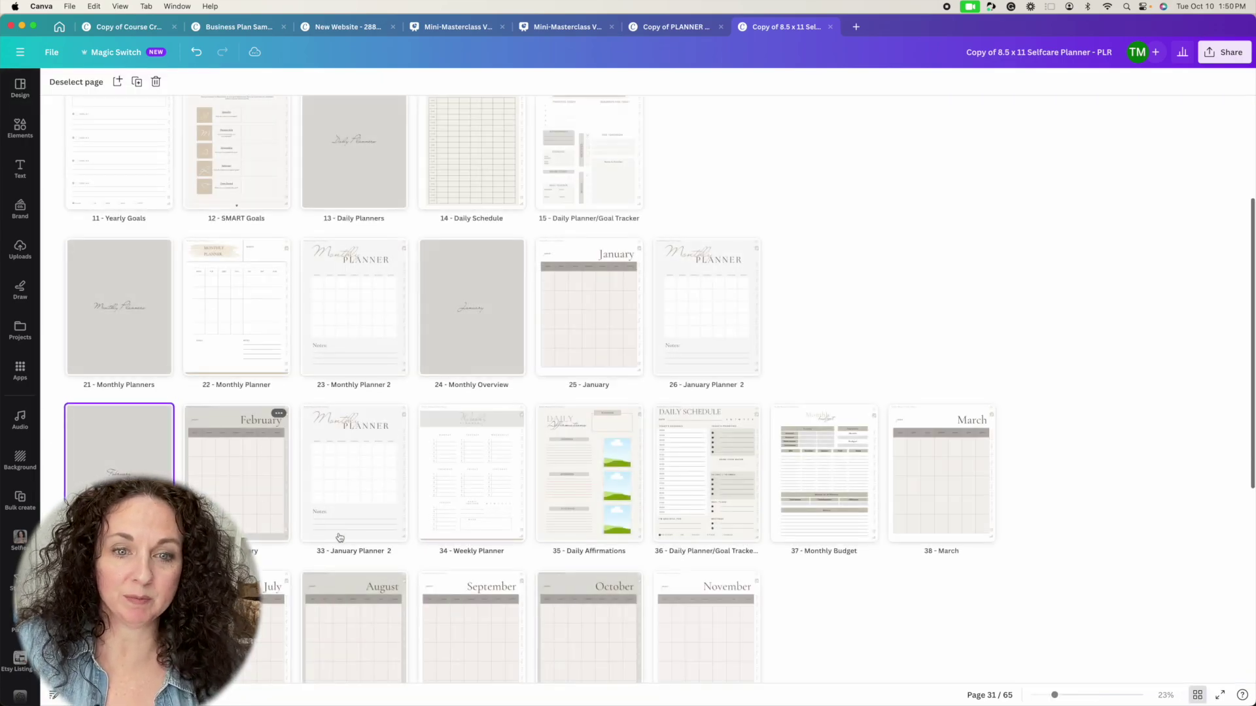
scroll(339, 538, down, 3)
scroll(340, 538, down, 4)
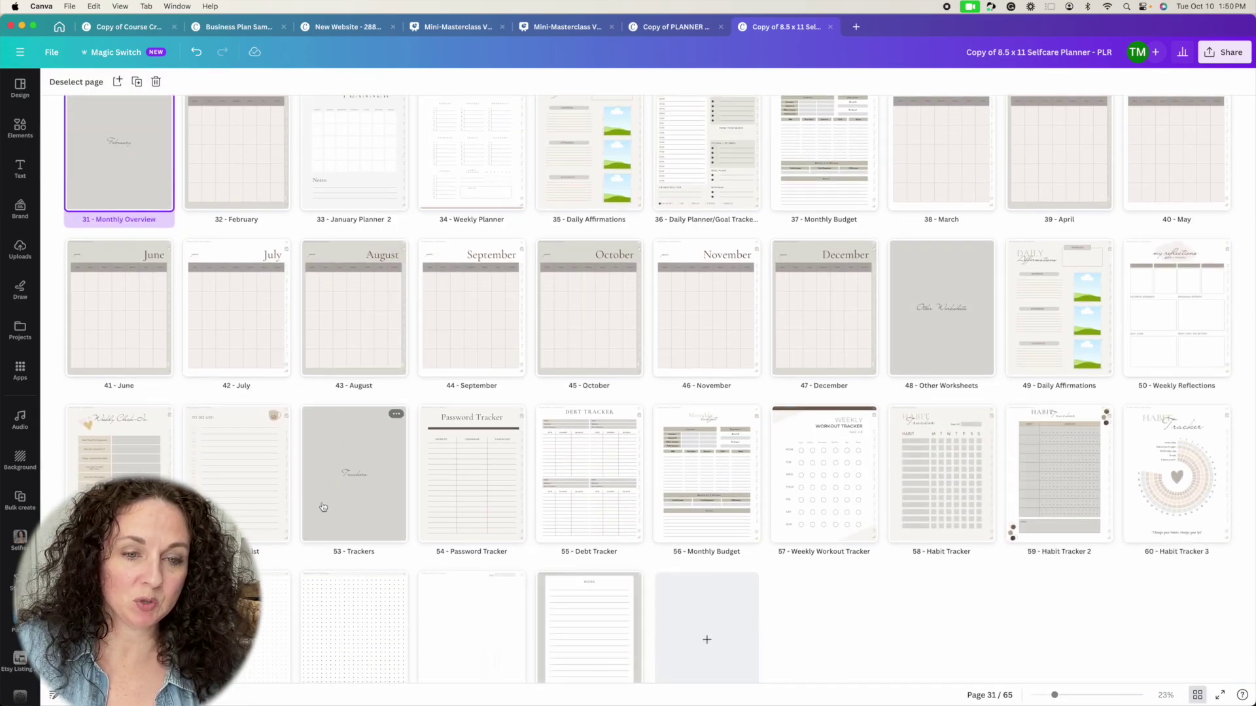
scroll(323, 500, down, 1)
scroll(323, 501, up, 10)
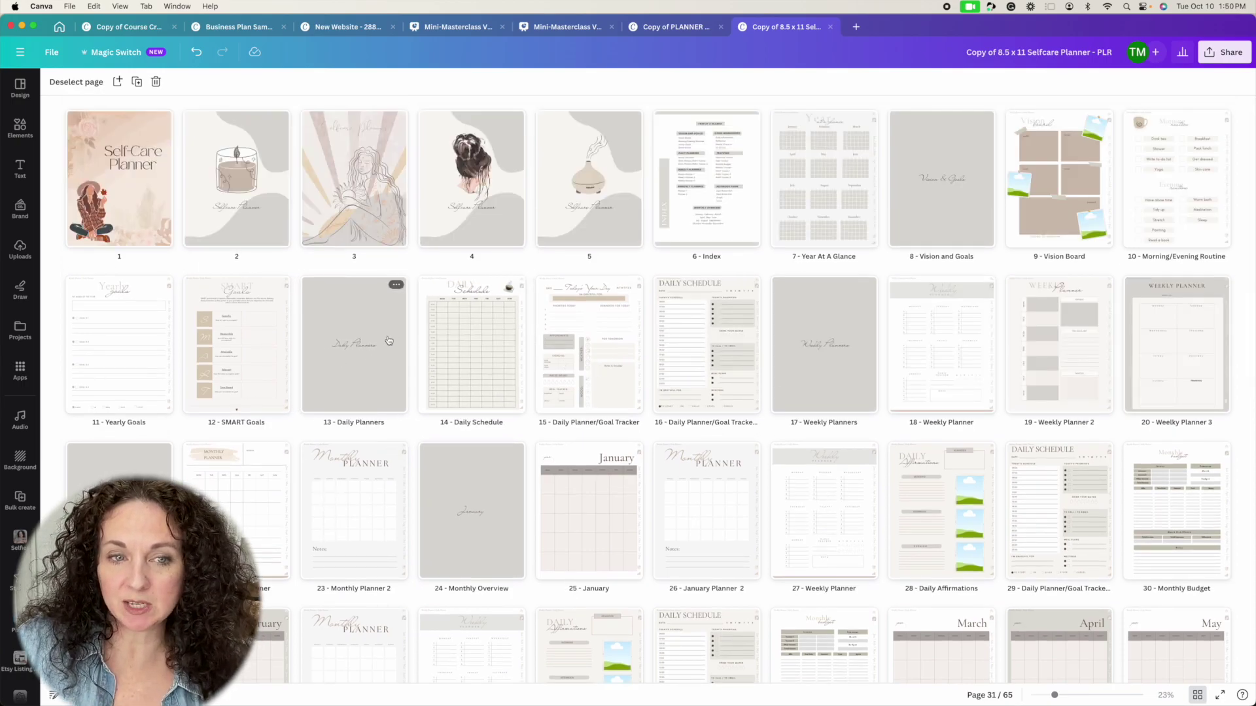
scroll(436, 422, down, 10)
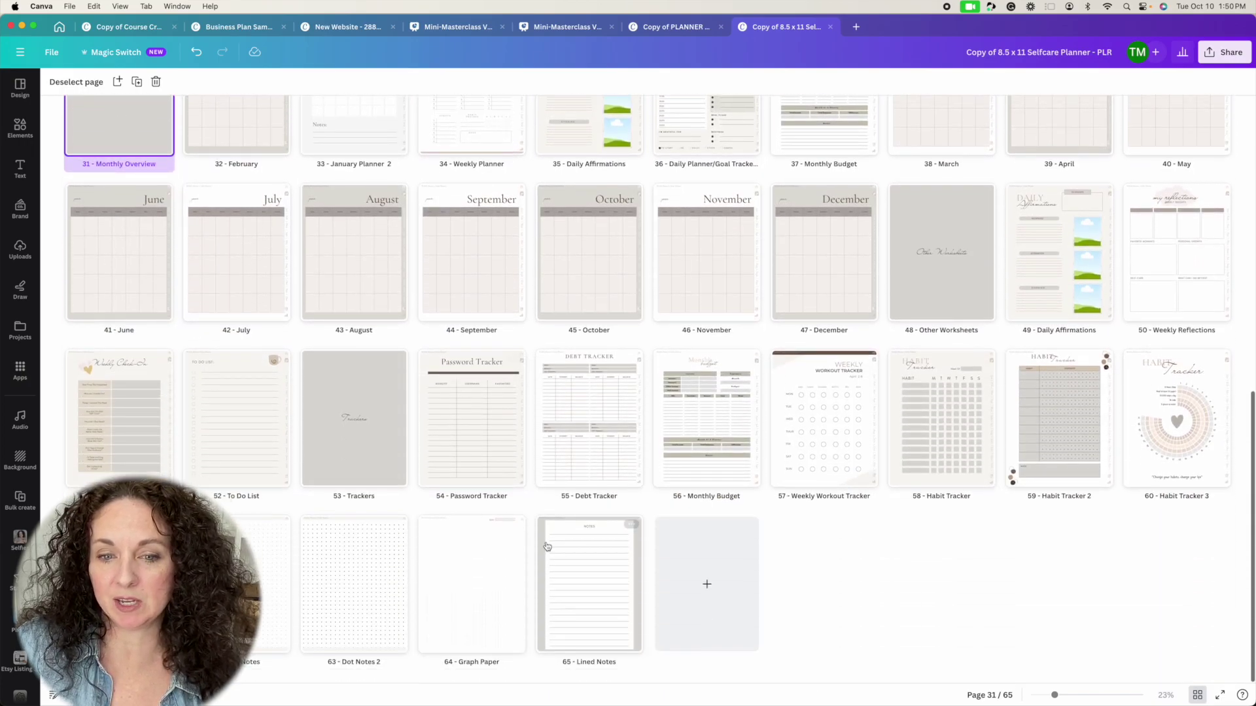
scroll(573, 348, up, 5)
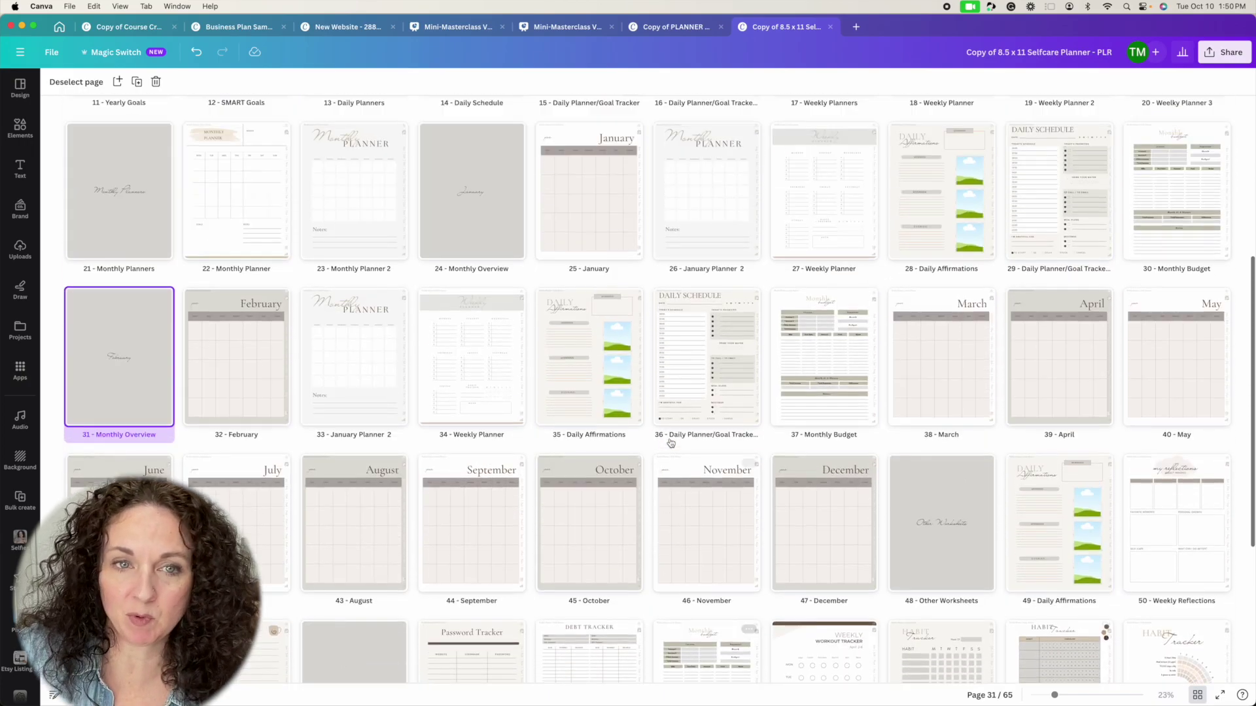
scroll(514, 262, up, 3)
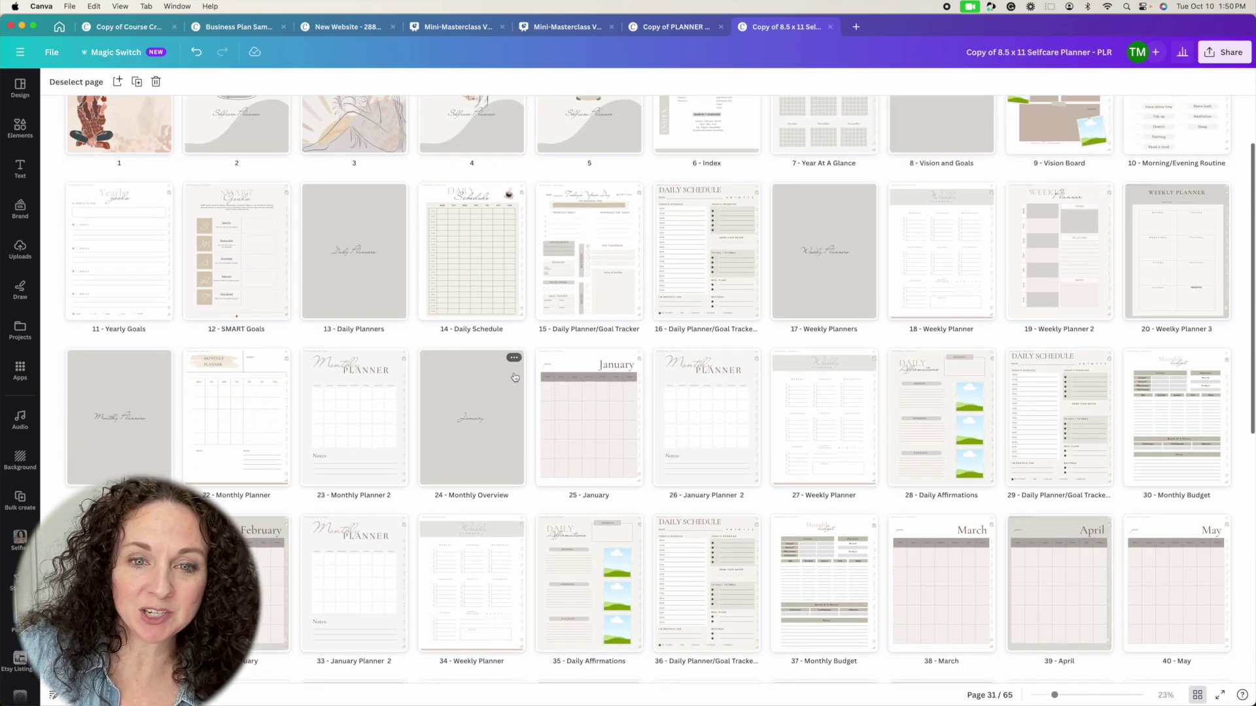
scroll(656, 386, down, 3)
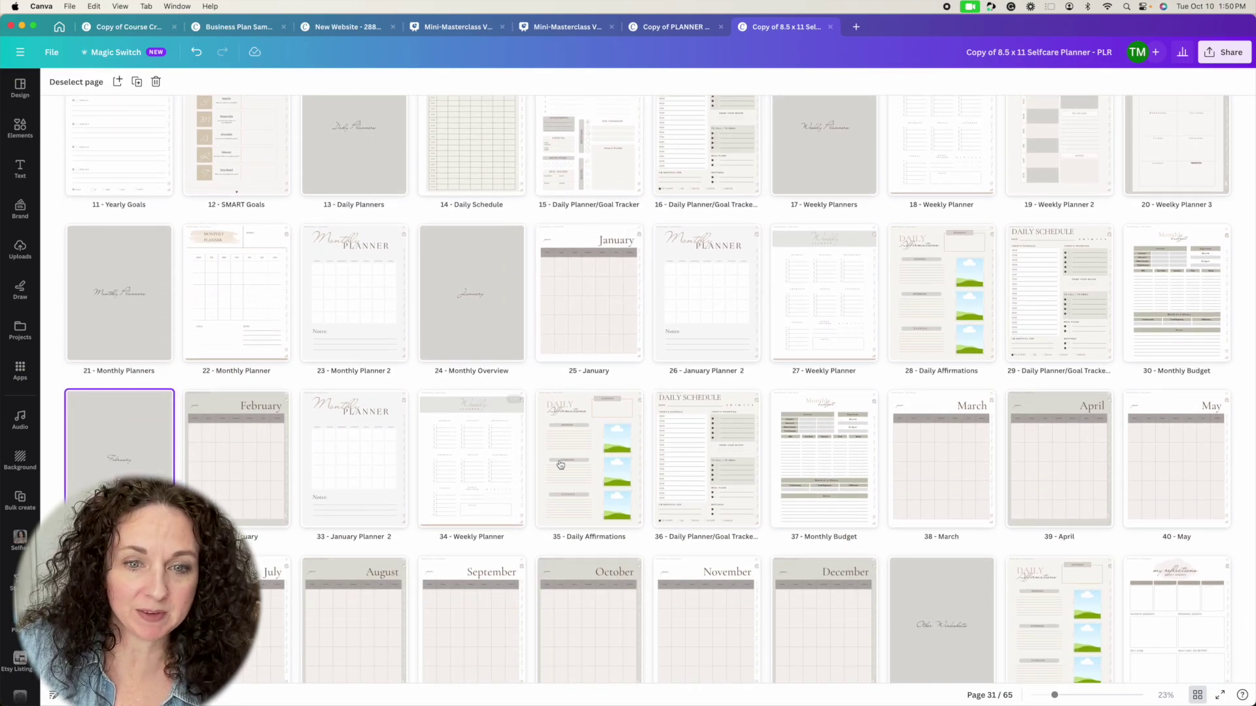
scroll(621, 412, up, 3)
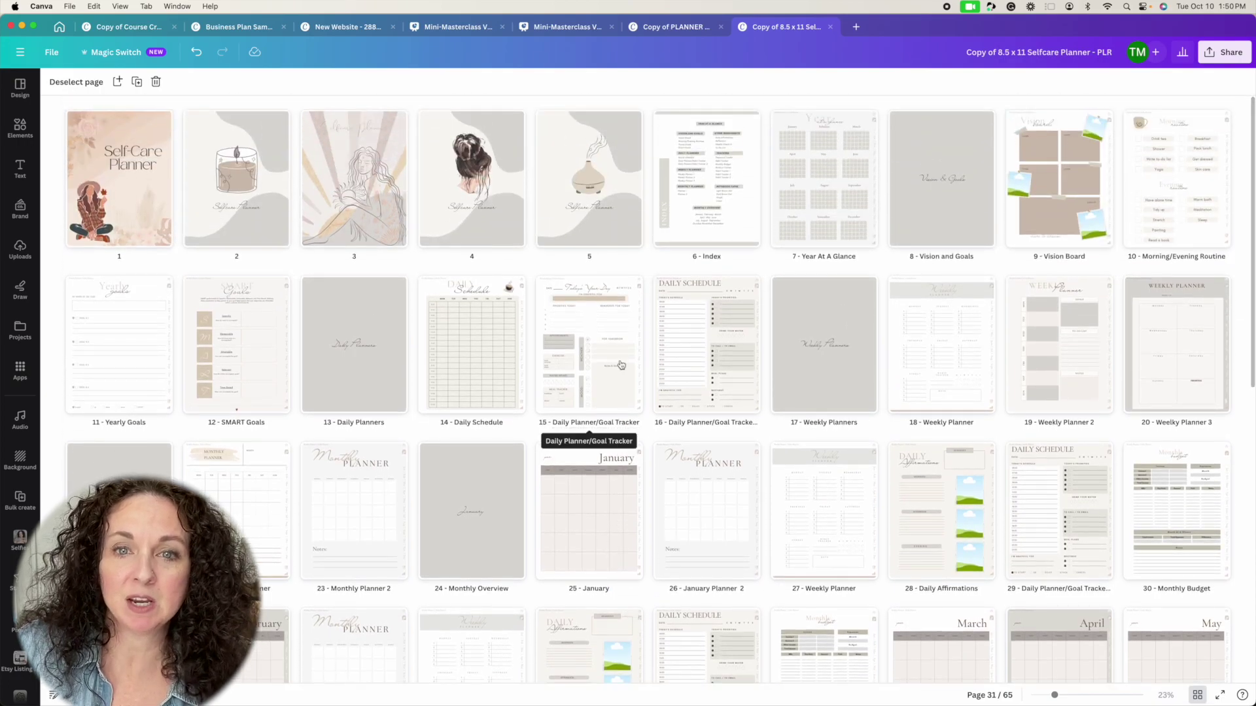
On the Index page, follow the January link under Monthly Overview to check its destination, and return to the Monthly Overview heading.
click(739, 223)
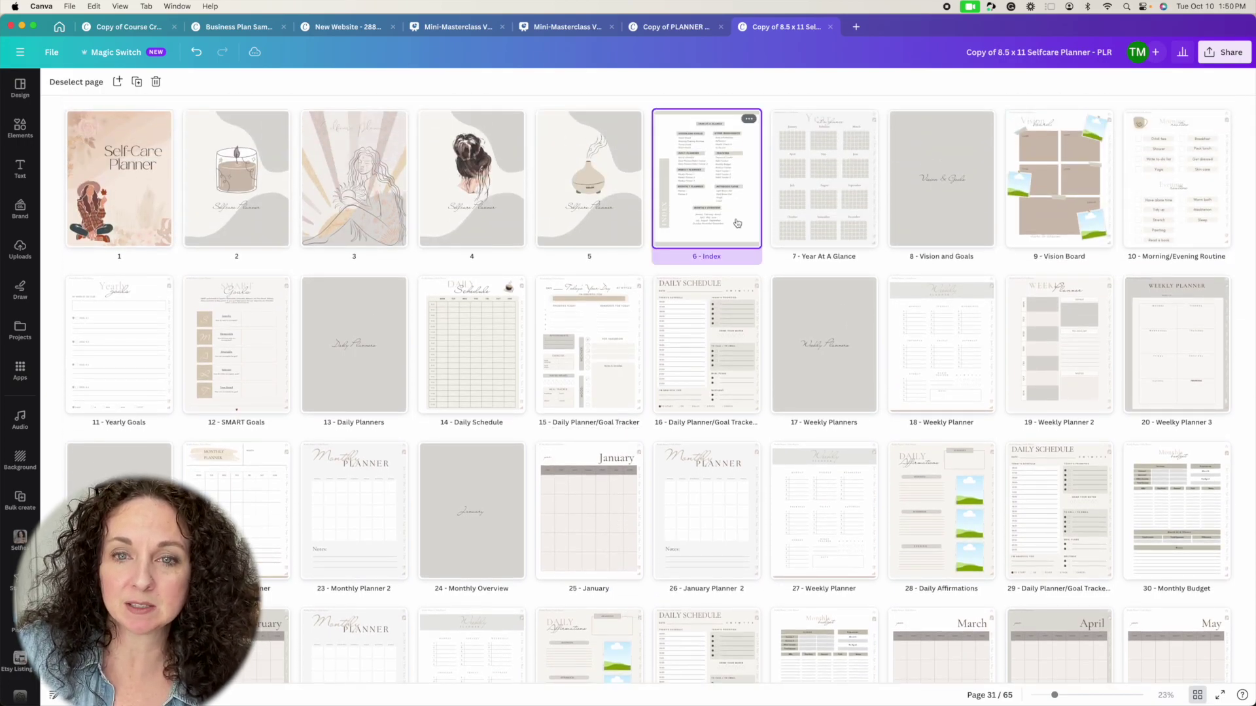
double_click(737, 223)
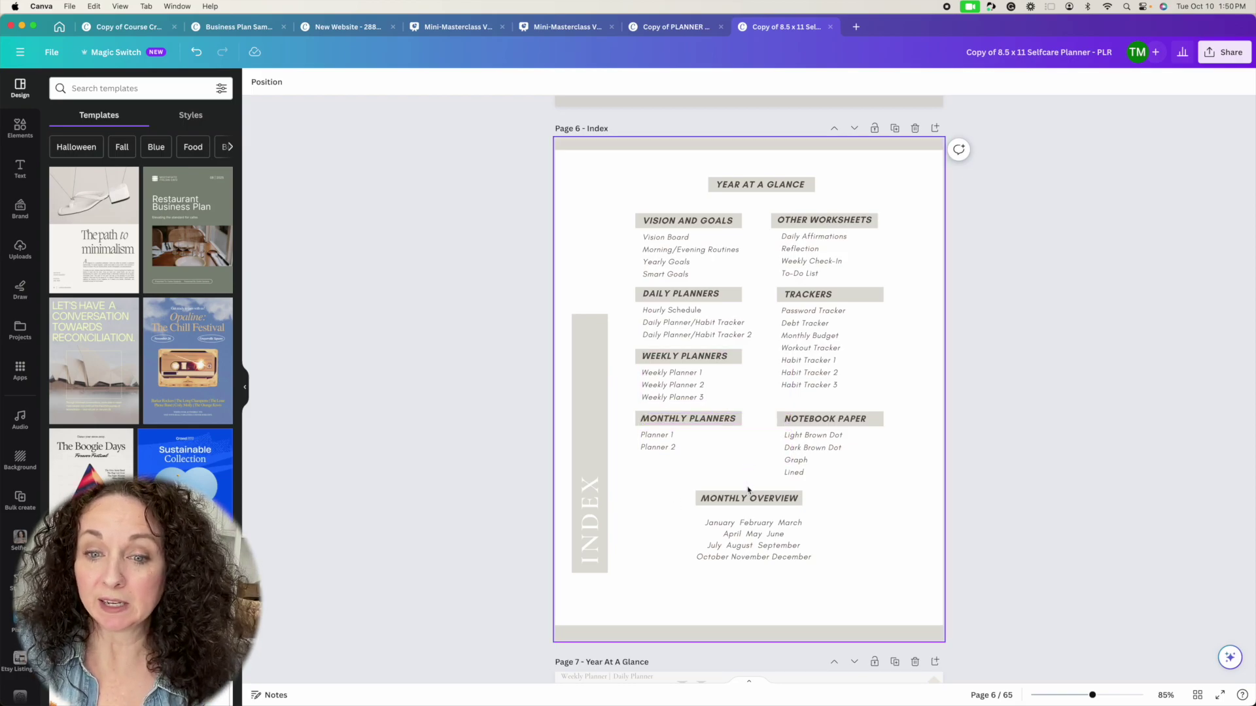
click(723, 525)
click(719, 525)
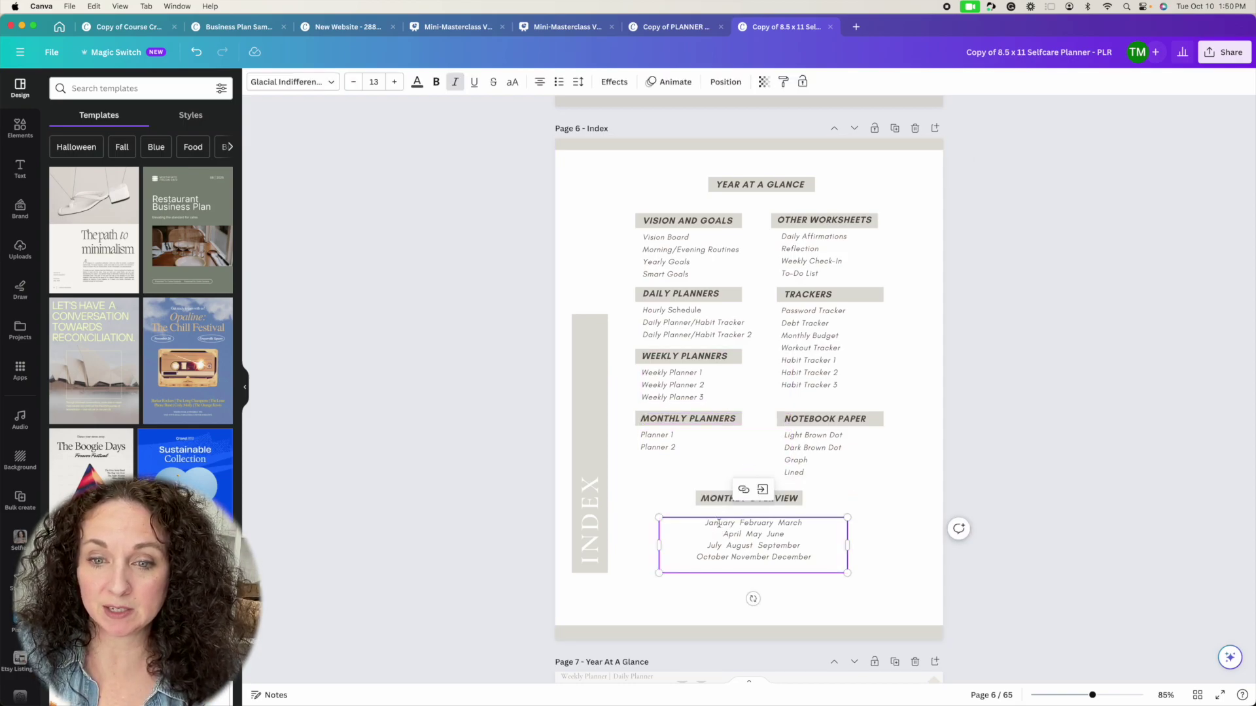
drag(735, 523, 703, 522)
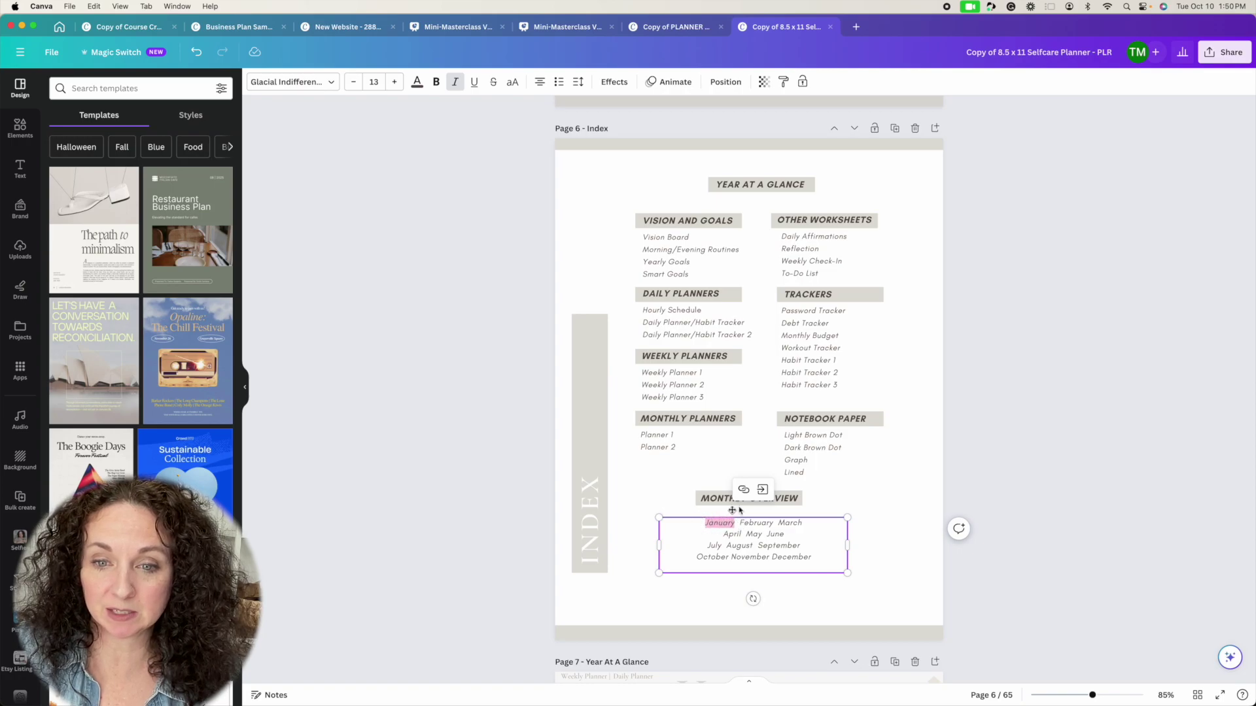
click(763, 490)
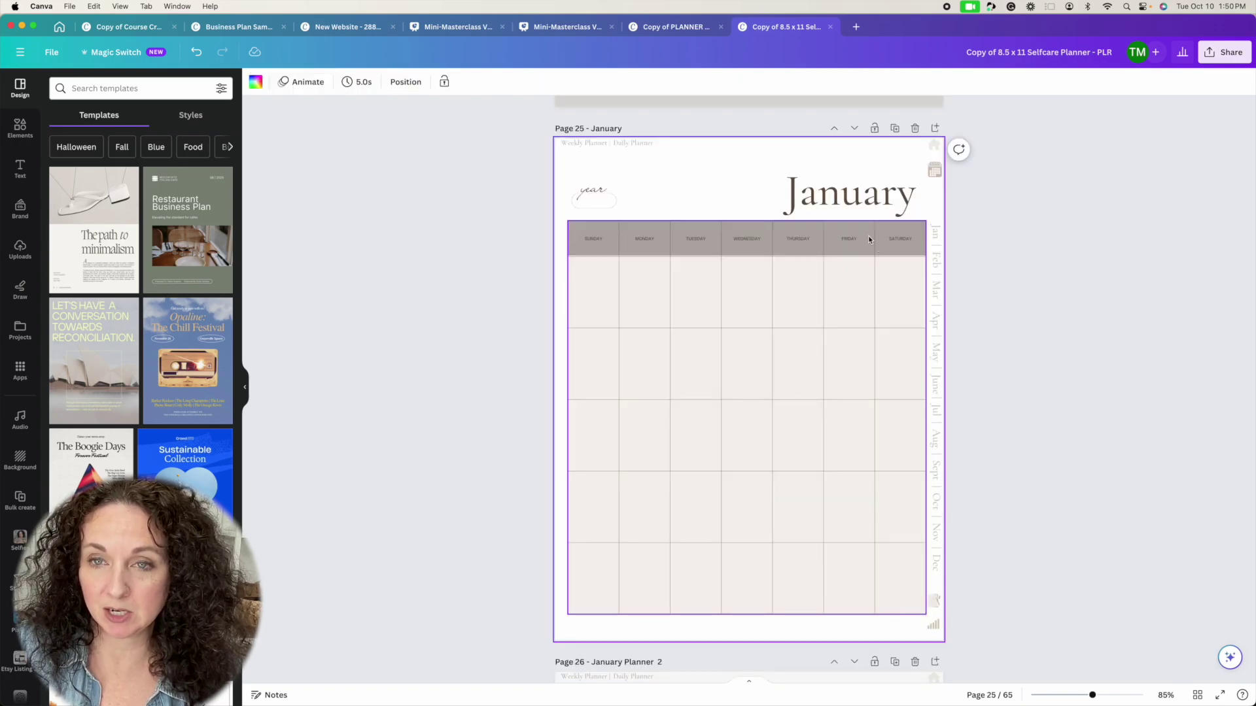
scroll(794, 190, up, 6)
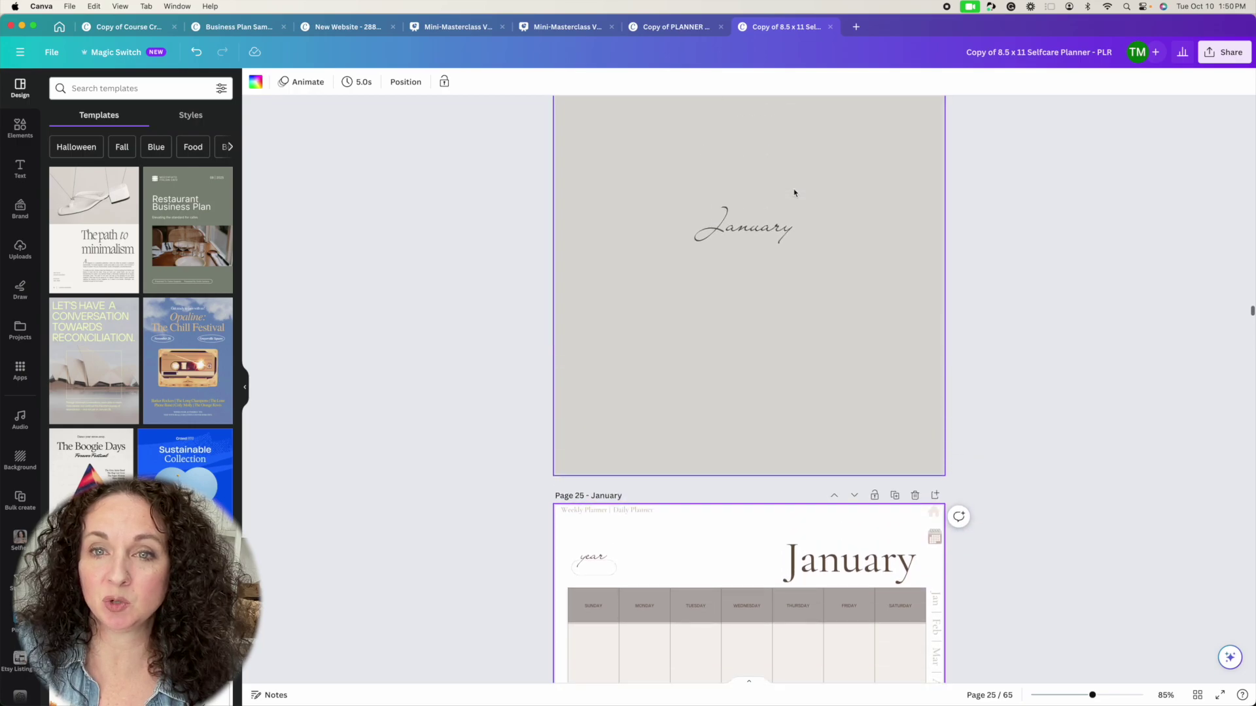
scroll(763, 210, up, 5)
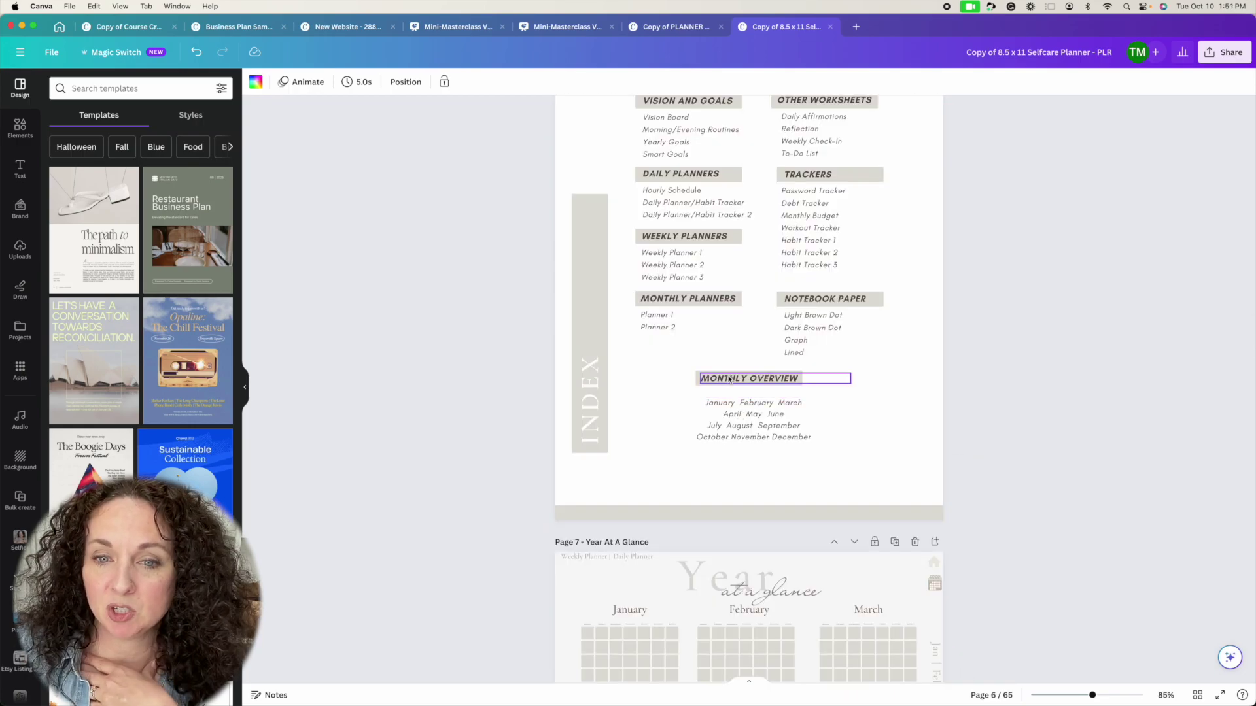
click(753, 381)
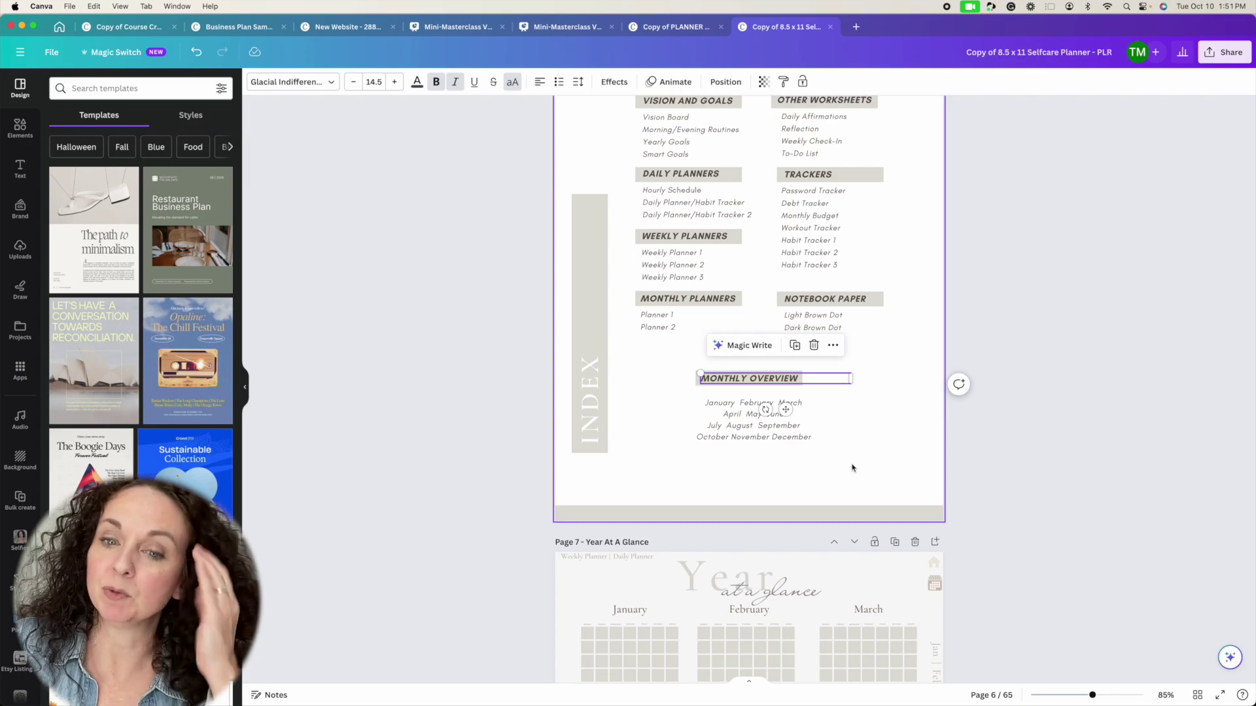
Unlock and ungroup the vertical month navigation strip on page 7, Year At A Glance.
scroll(852, 468, down, 3)
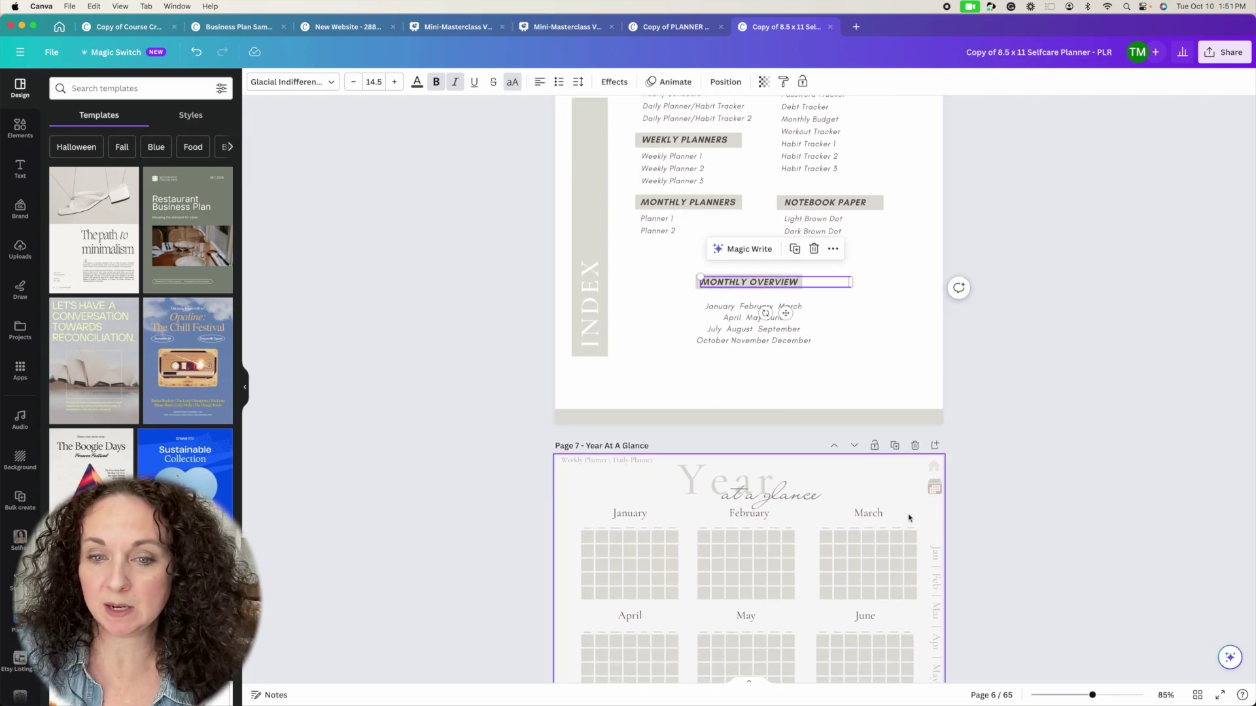
scroll(909, 518, down, 6)
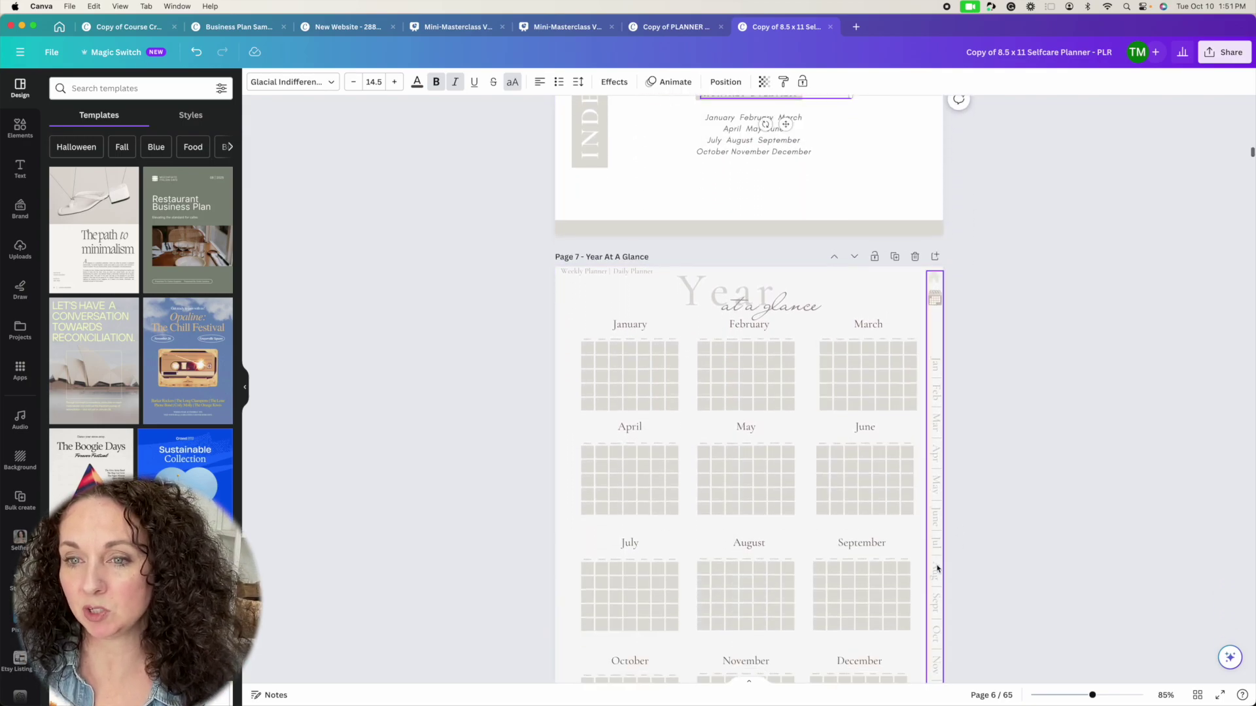
click(934, 383)
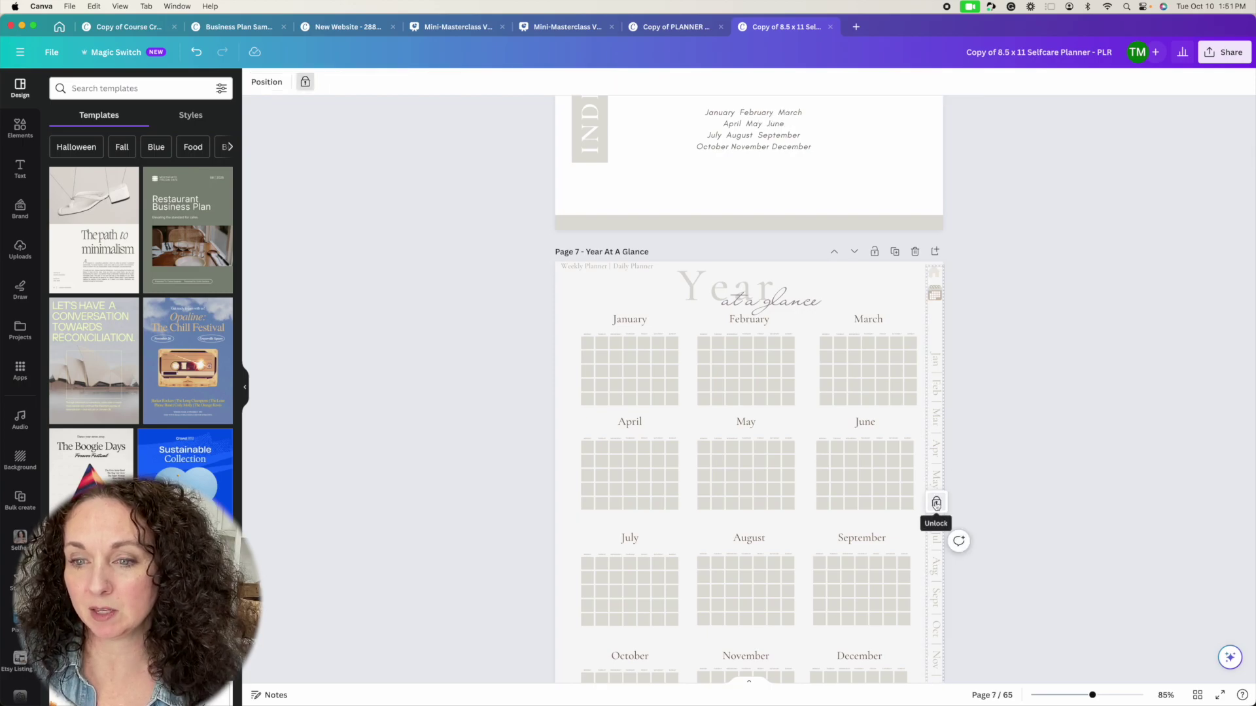
click(936, 501)
click(901, 289)
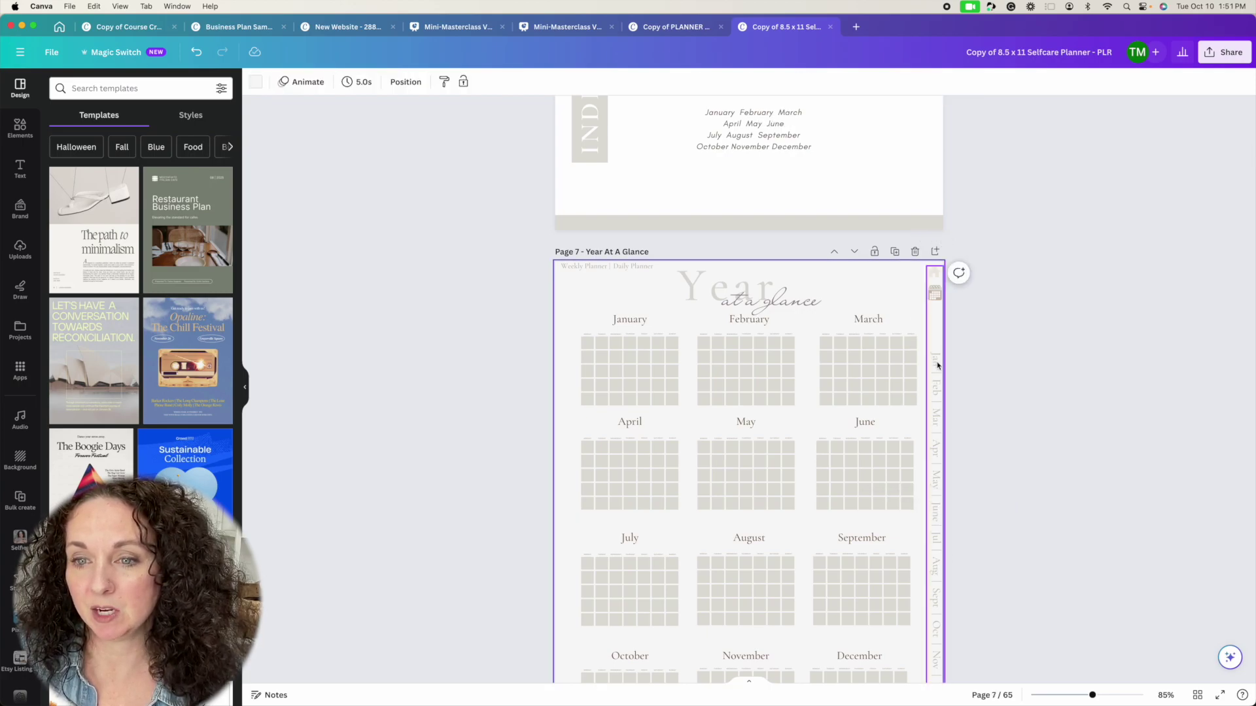
click(937, 364)
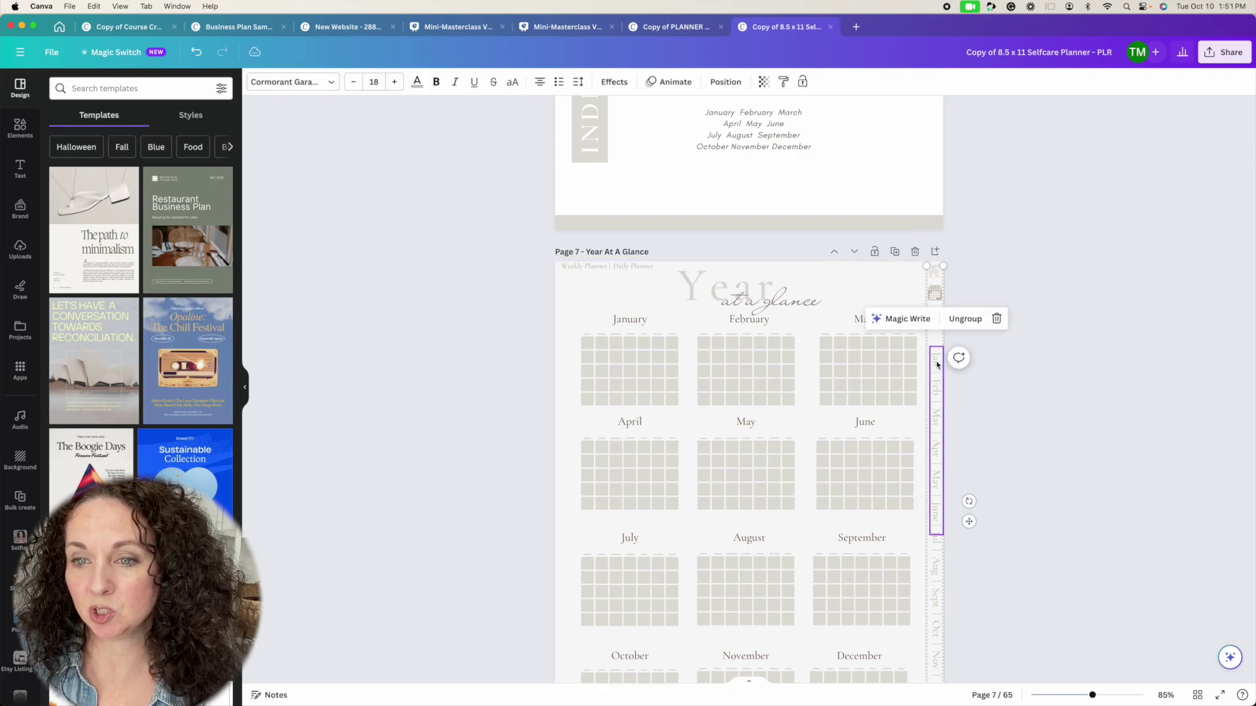
click(965, 319)
click(899, 305)
Change the link on the Jan text in the page 7 month strip to page 24 - Monthly Overview.
click(936, 359)
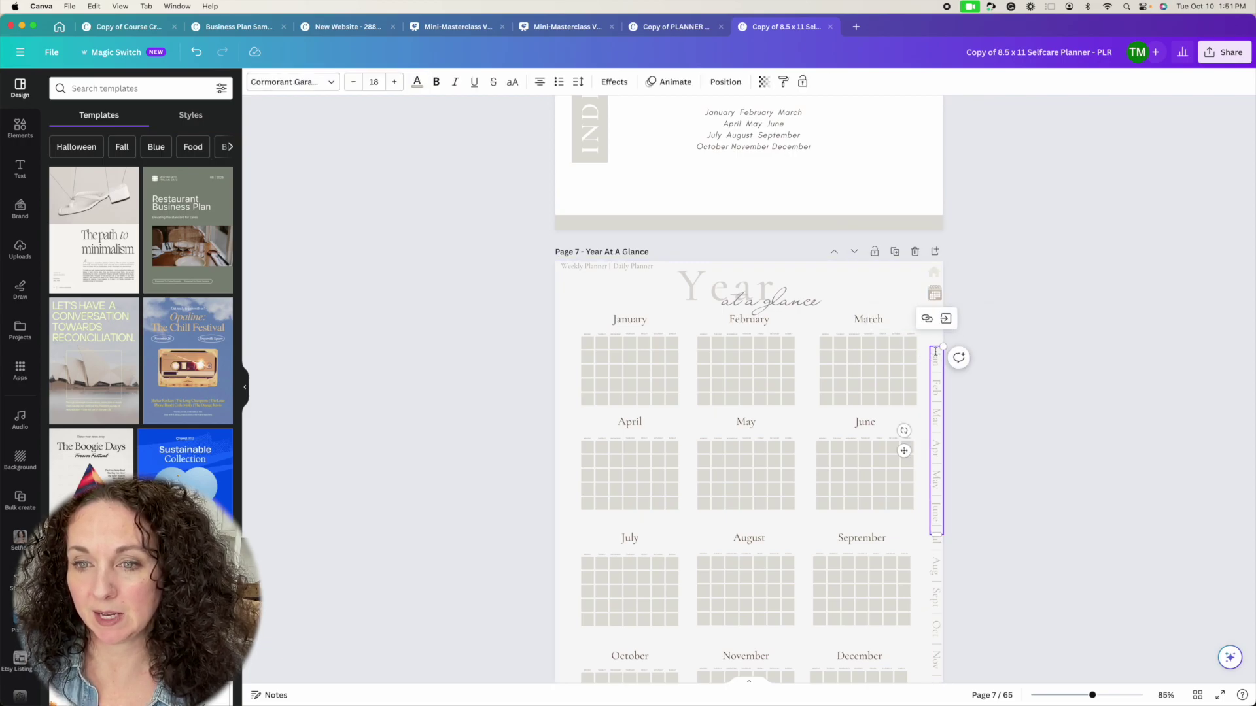
click(935, 353)
click(934, 358)
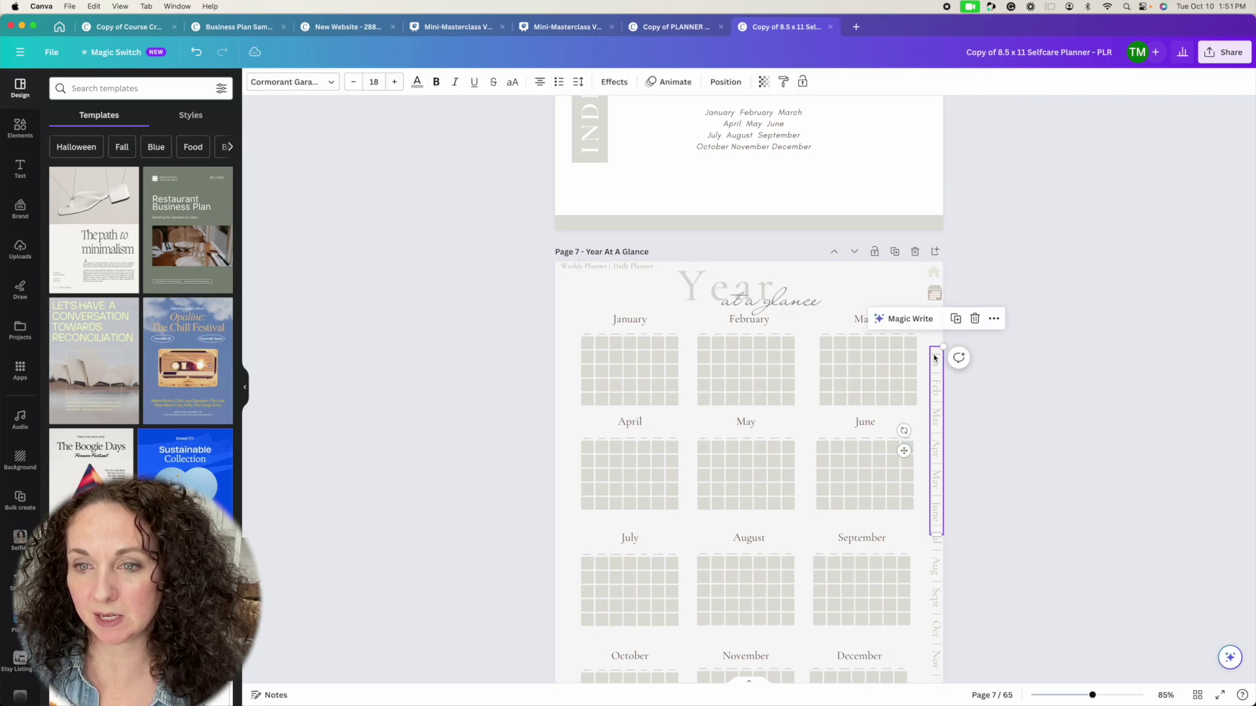
double_click(934, 357)
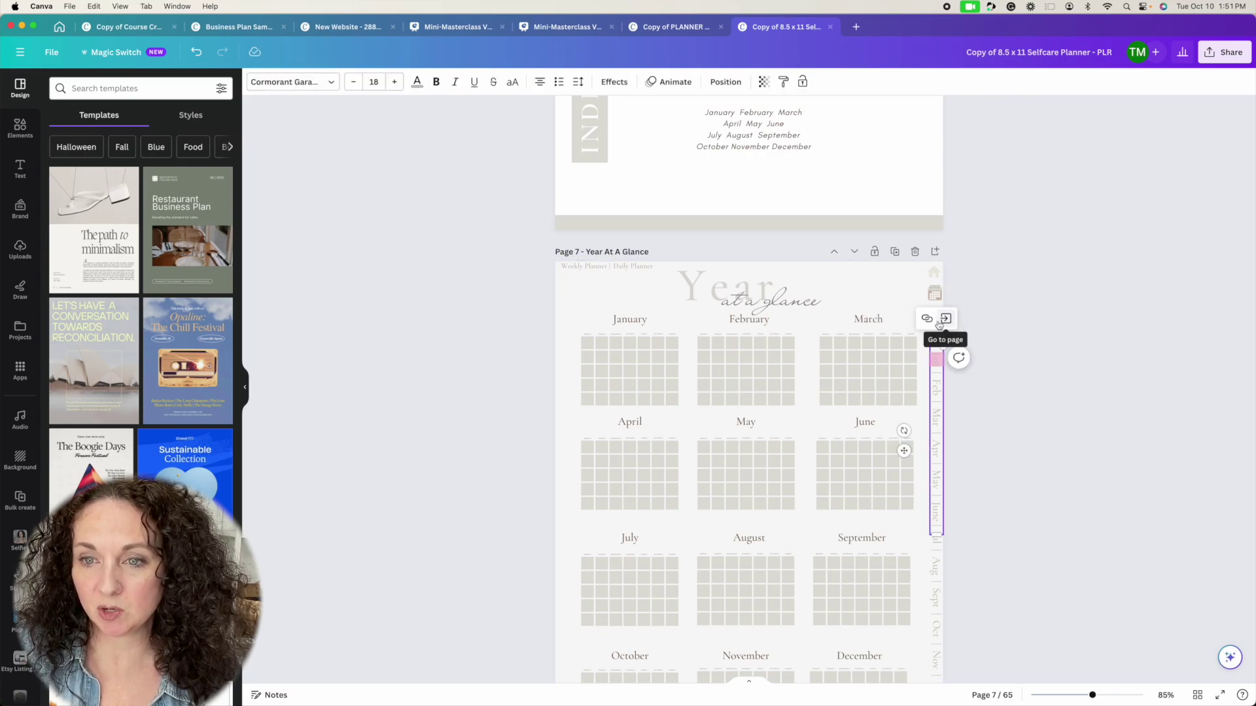
click(927, 319)
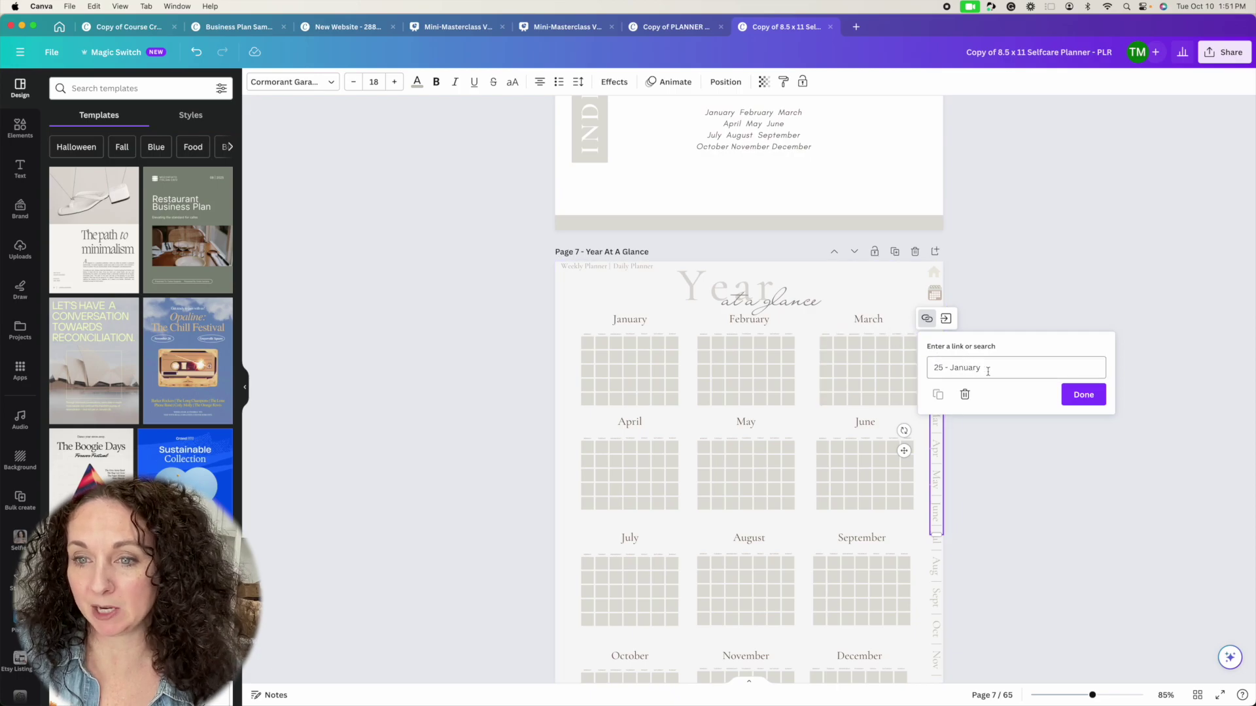
drag(1018, 368, 922, 369)
key(BackSpace)
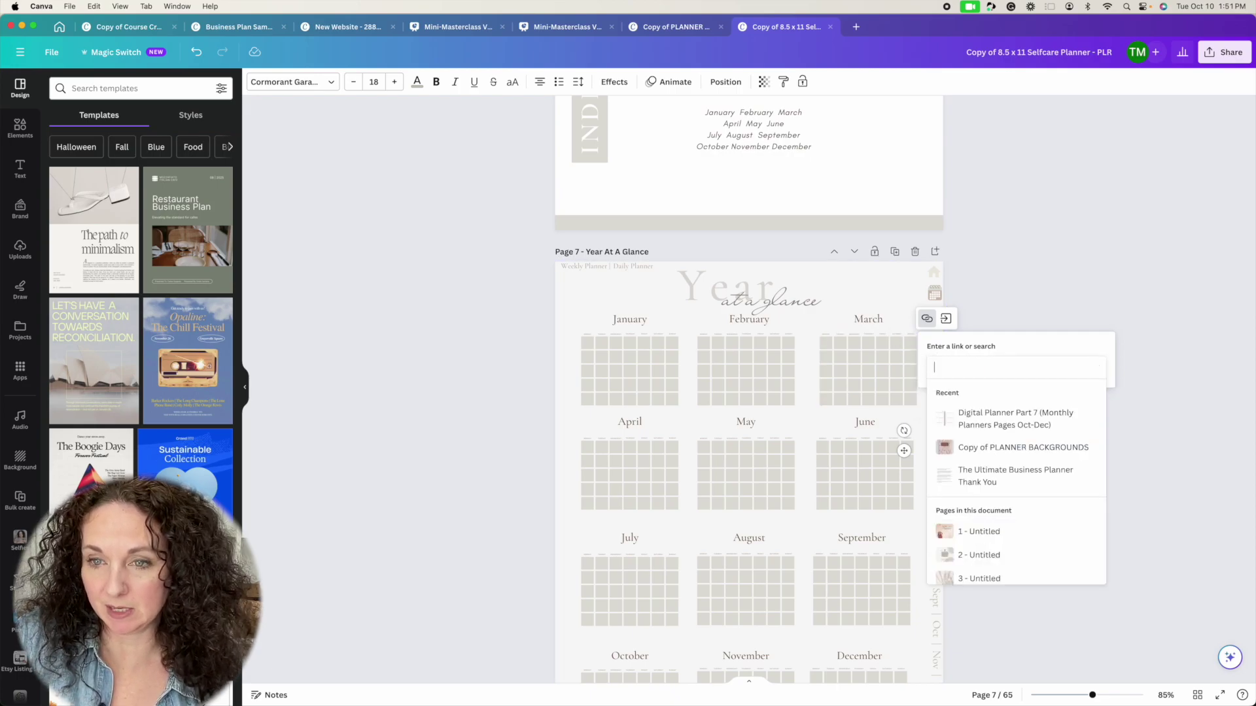
scroll(981, 516, down, 10)
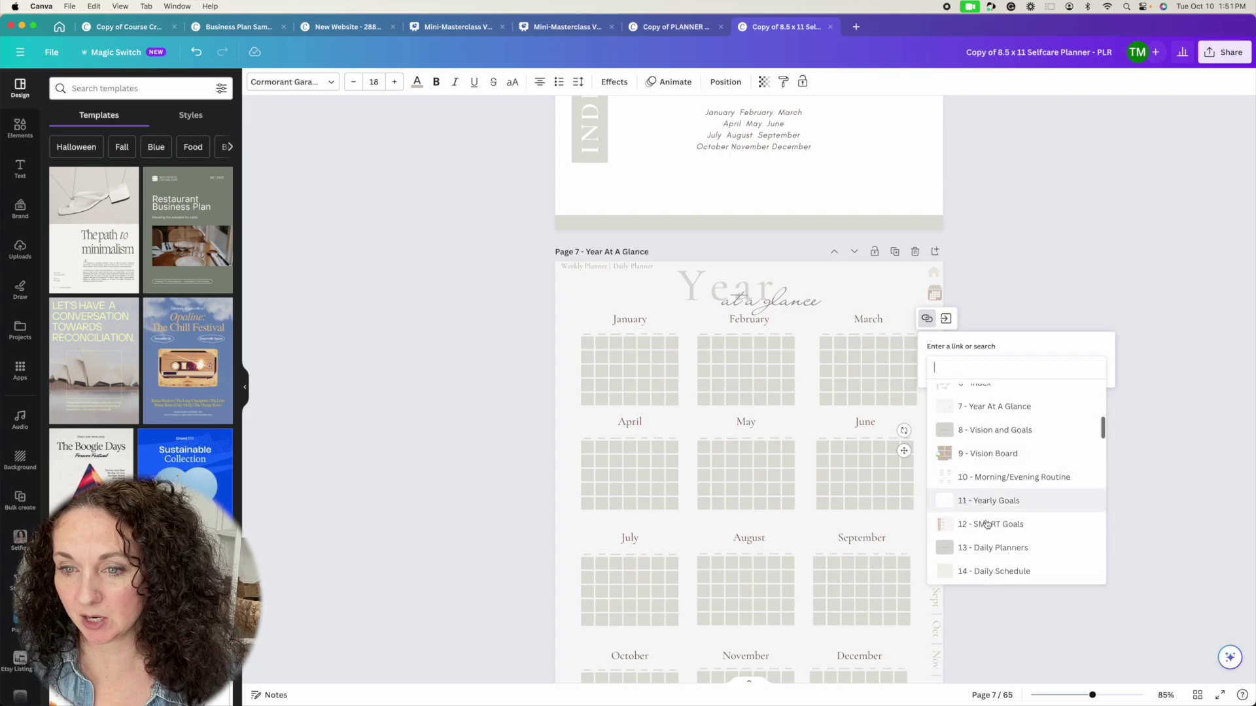
scroll(987, 524, down, 10)
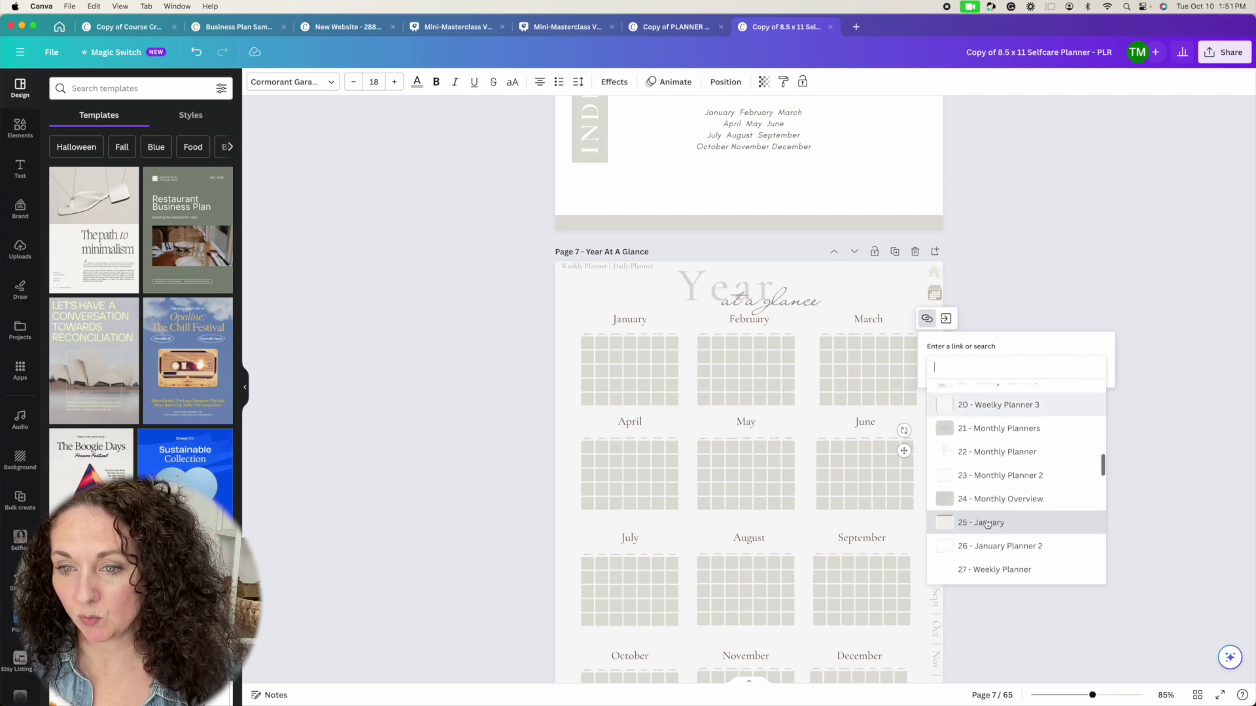
scroll(986, 524, down, 3)
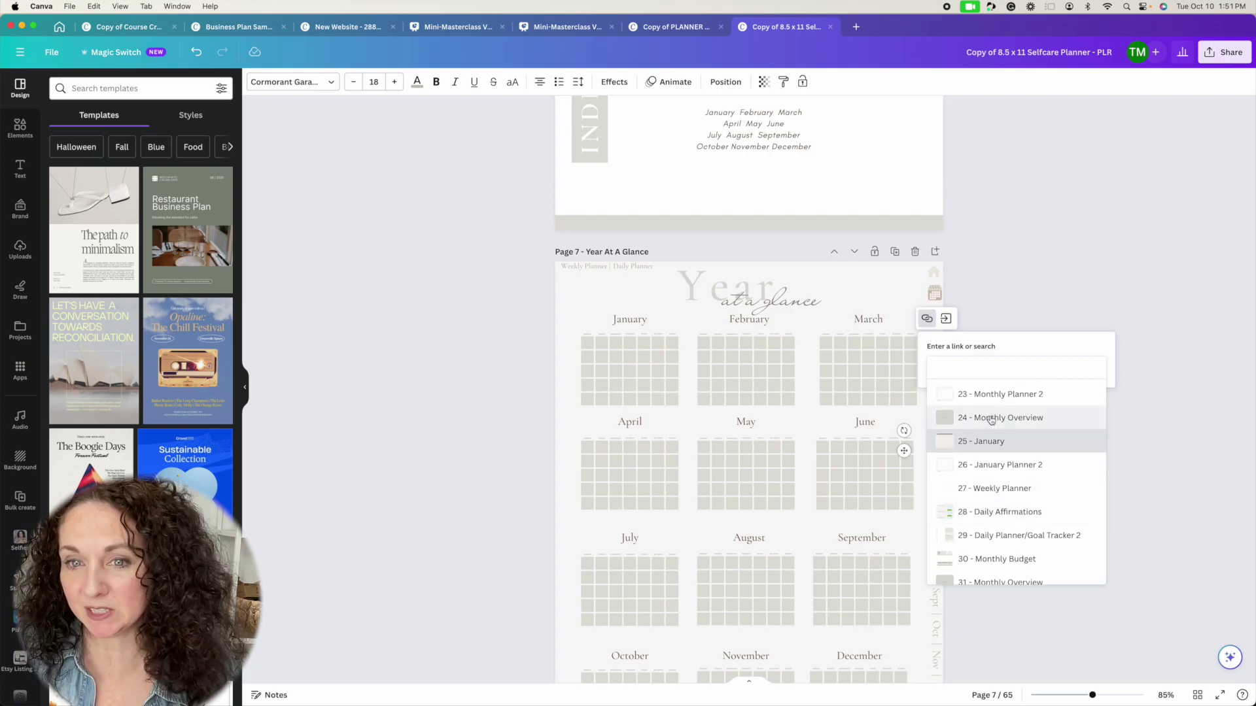
click(989, 419)
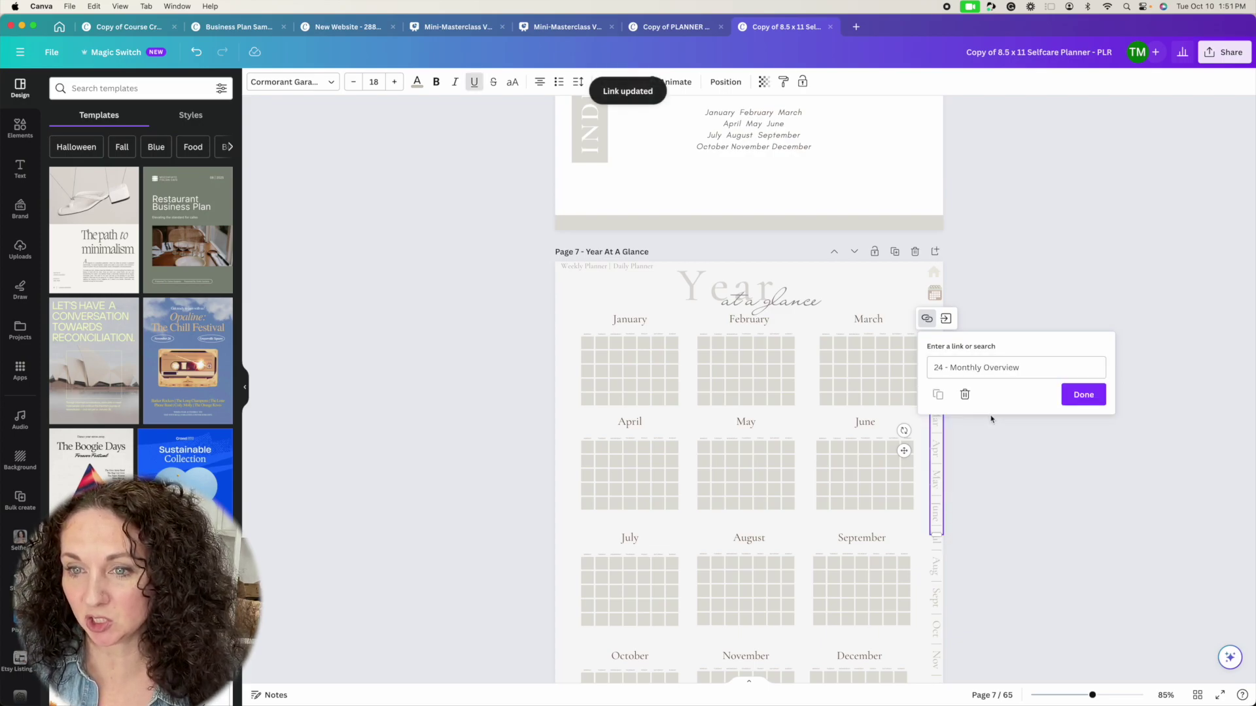
click(1060, 399)
Follow the updated Jan link to check its destination, and return to page 7, Year At A Glance.
click(947, 320)
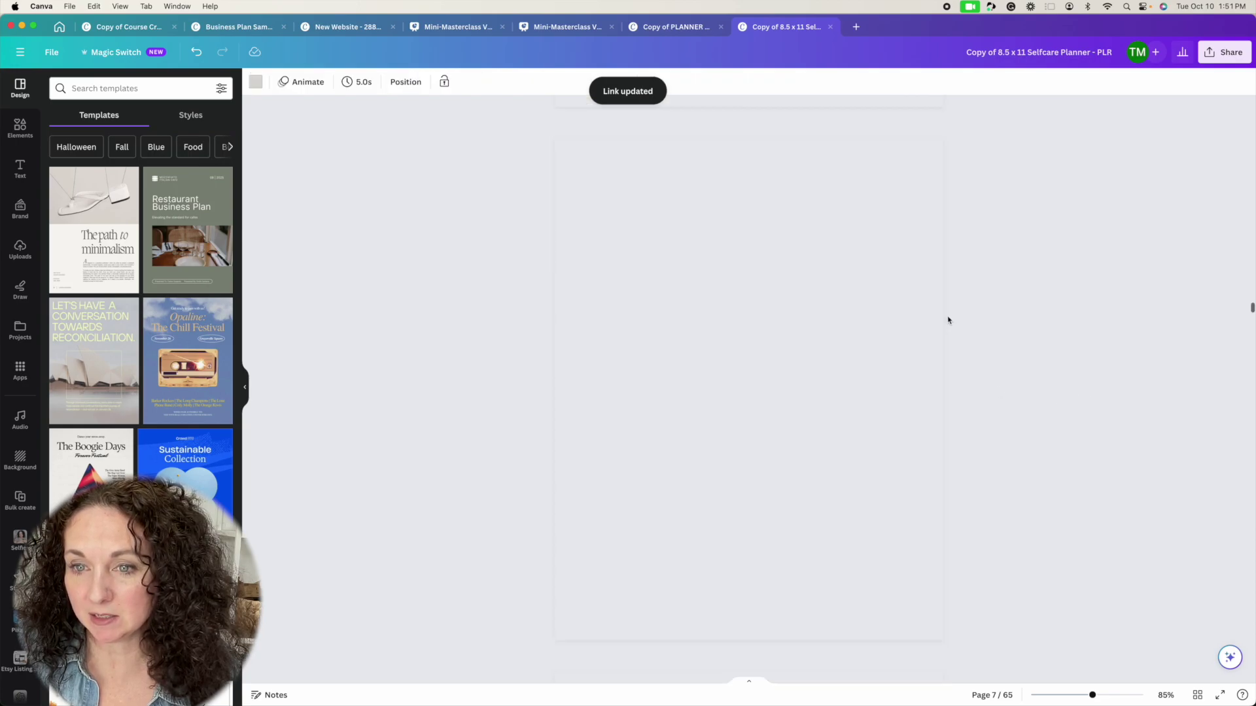
scroll(873, 301, up, 15)
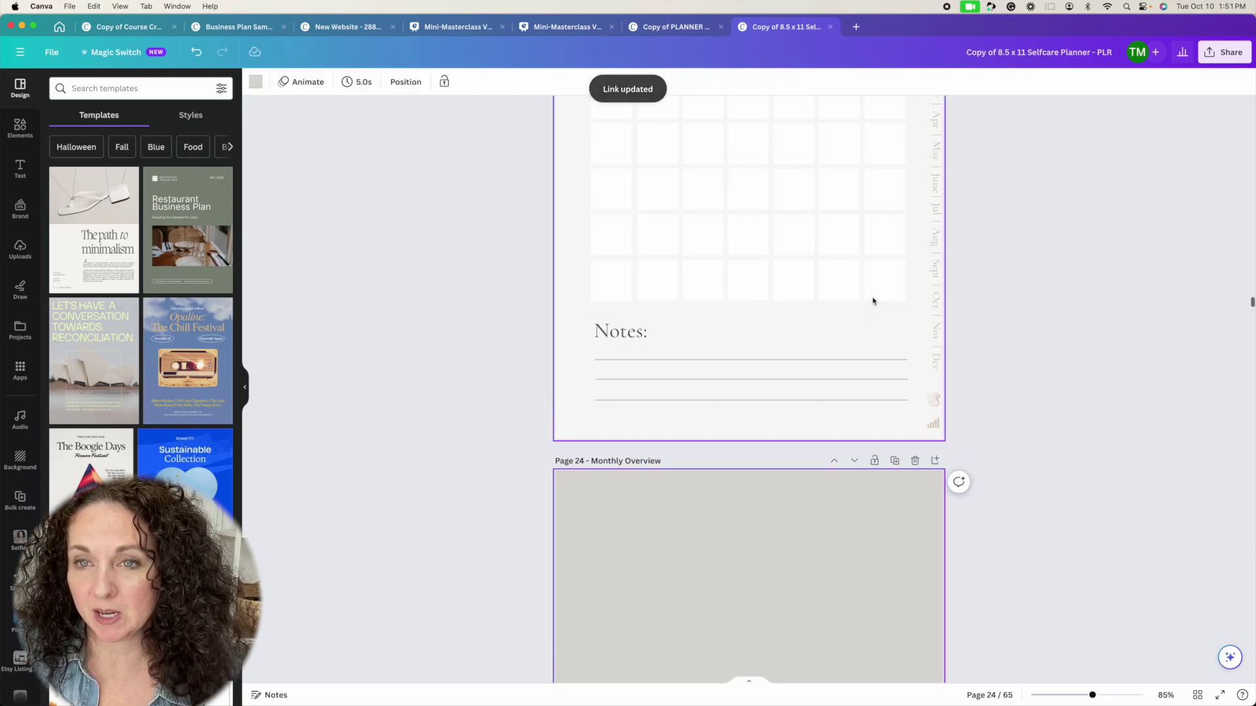
scroll(872, 301, up, 15)
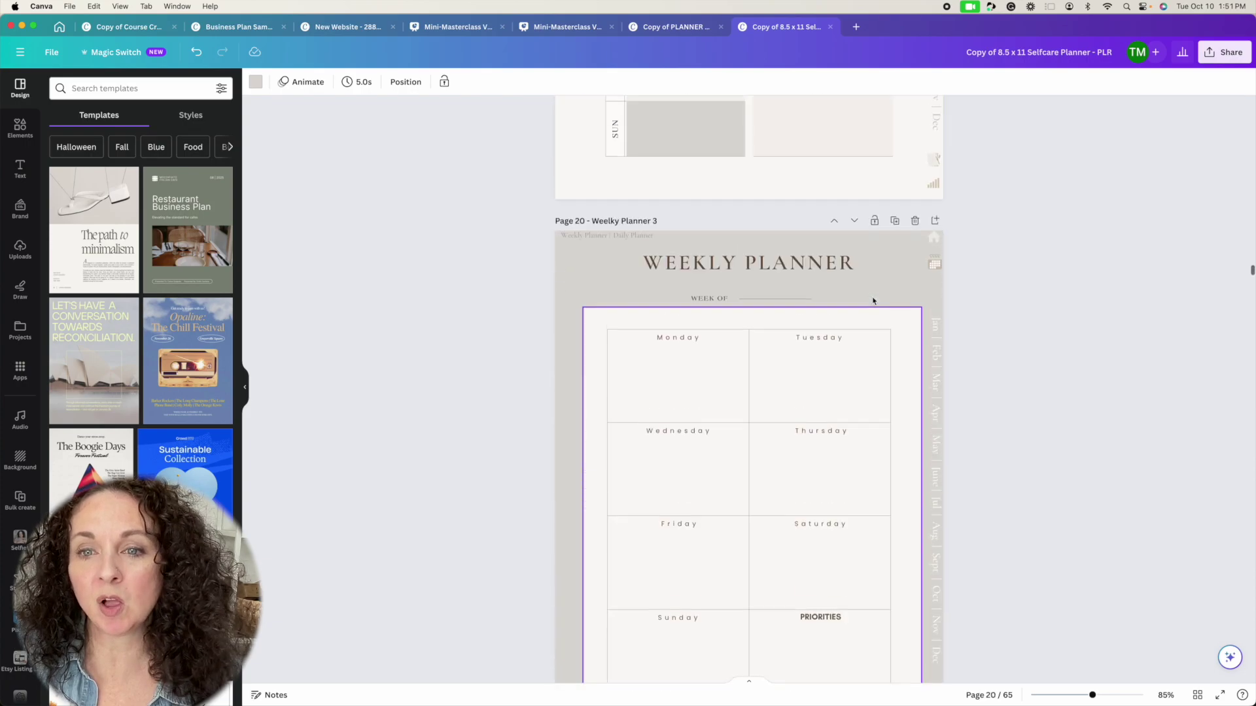
scroll(873, 301, up, 15)
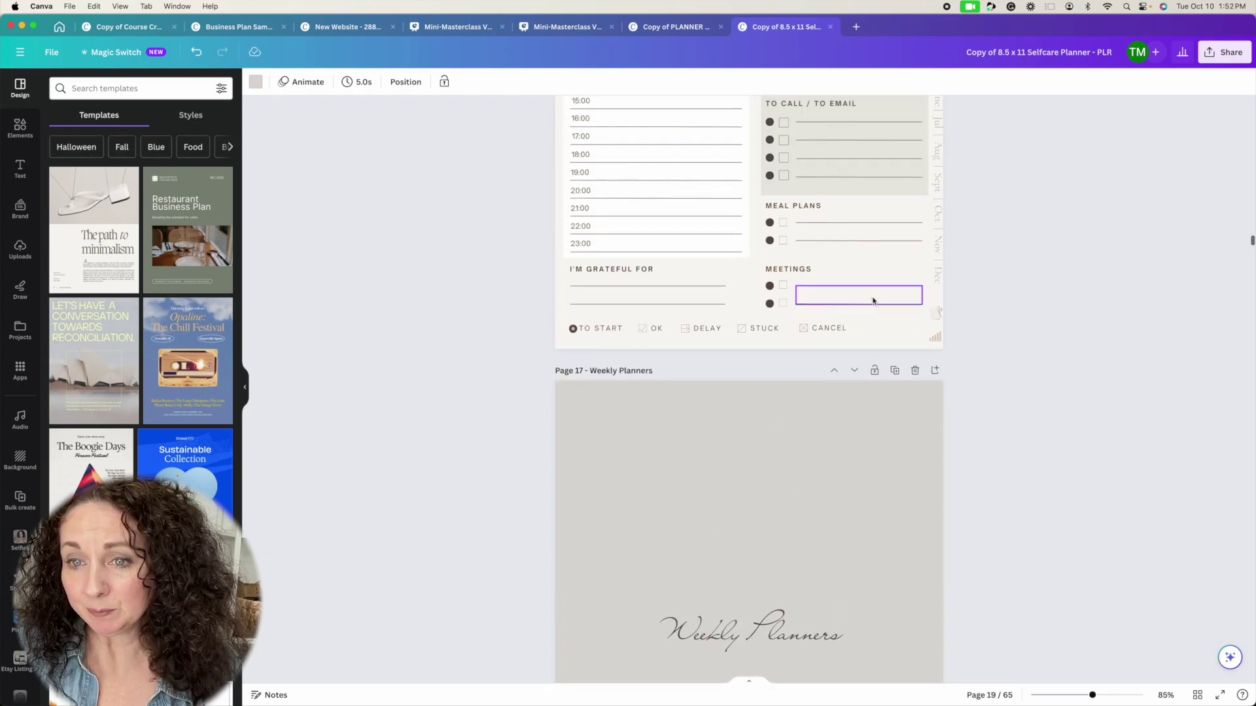
scroll(872, 301, up, 15)
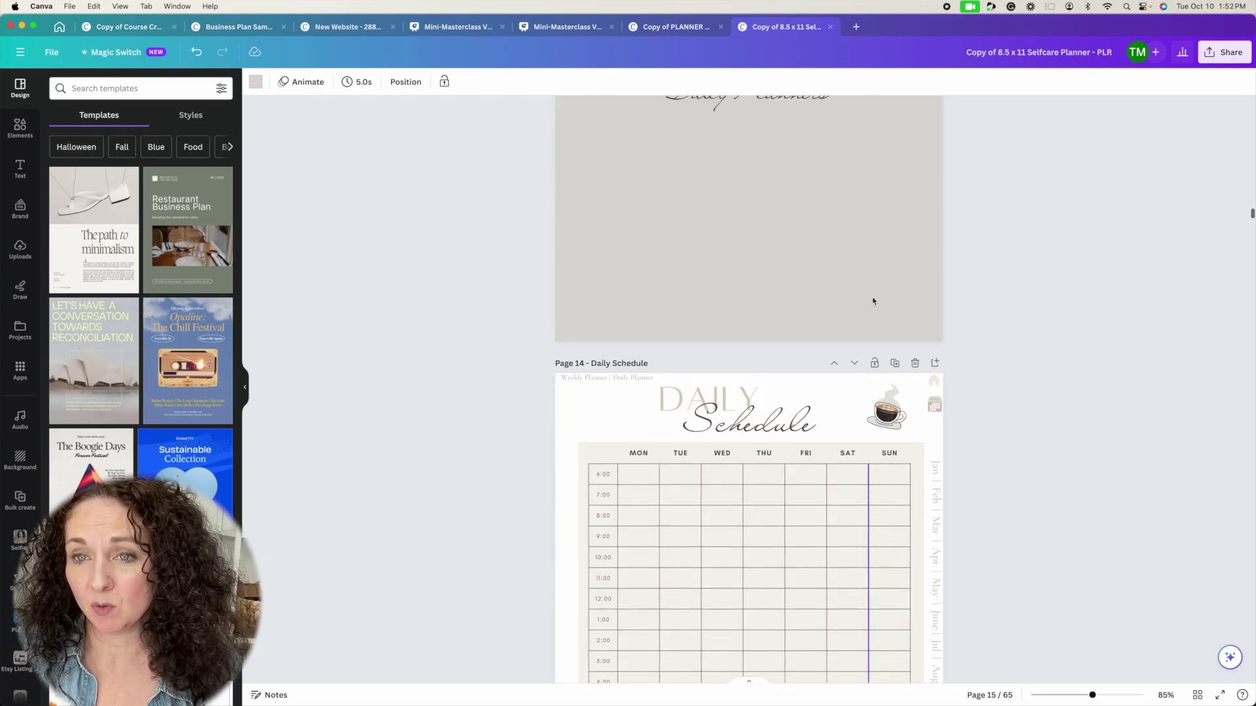
scroll(872, 301, up, 15)
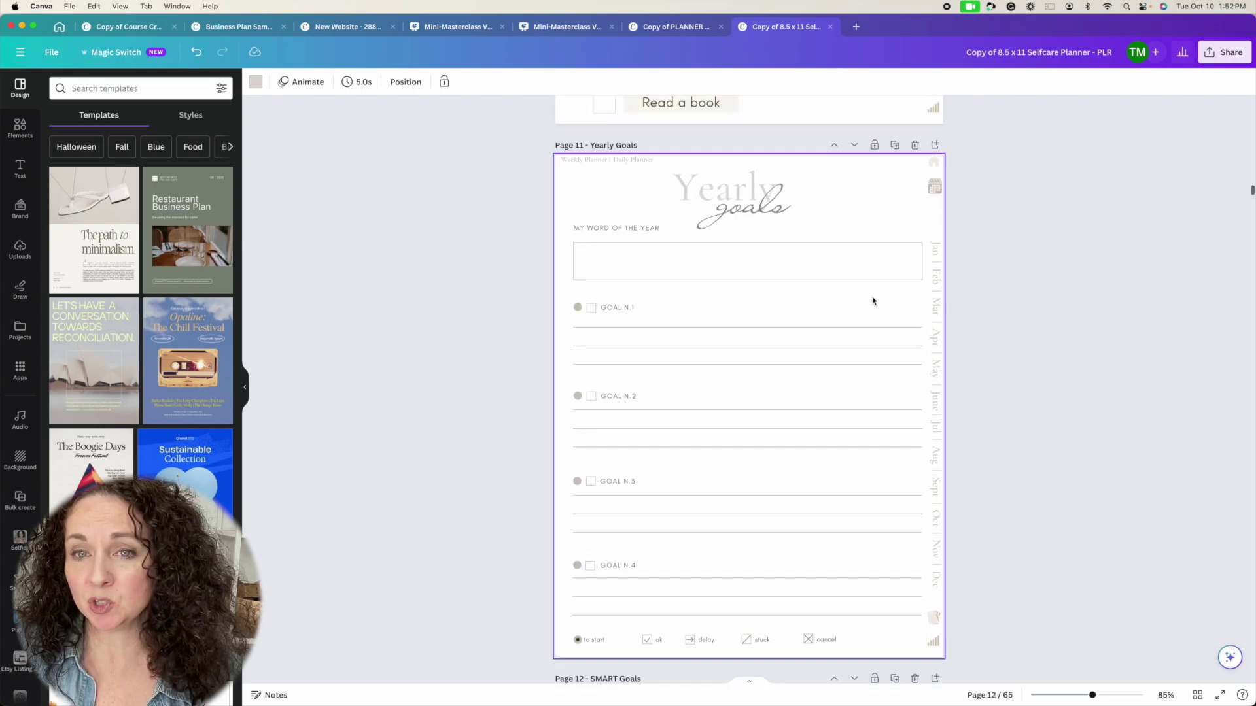
scroll(872, 301, up, 15)
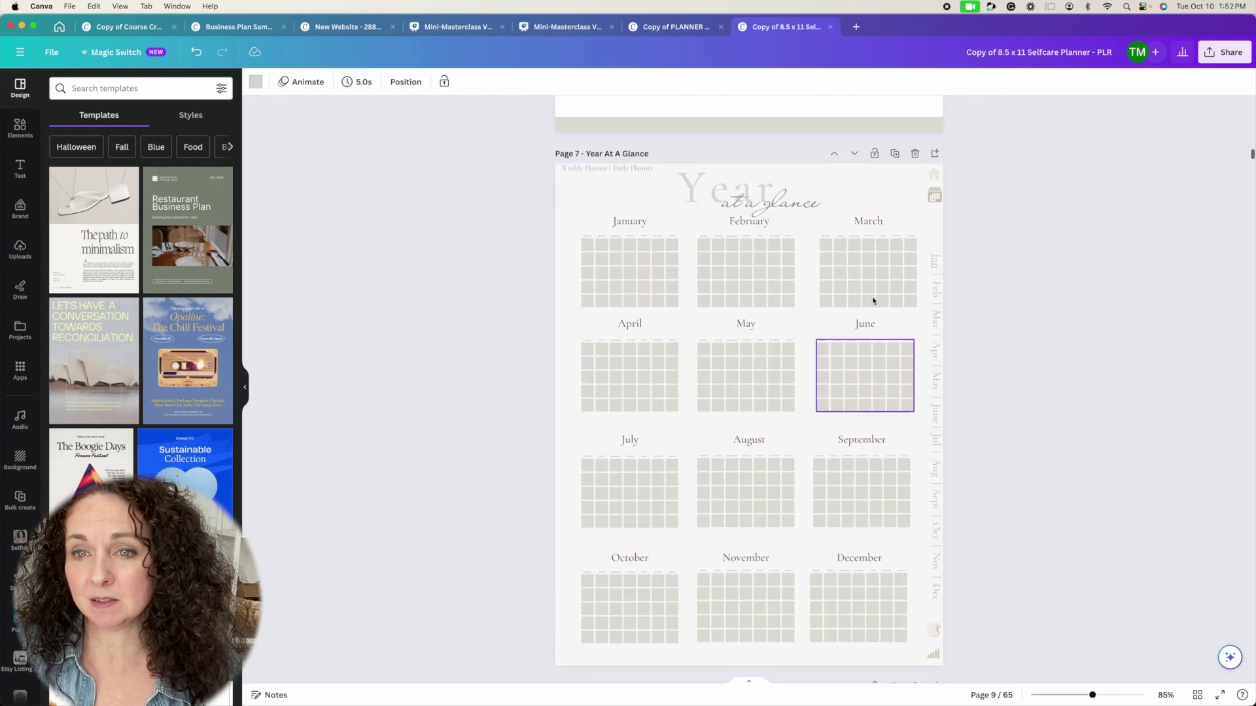
scroll(873, 301, down, 10)
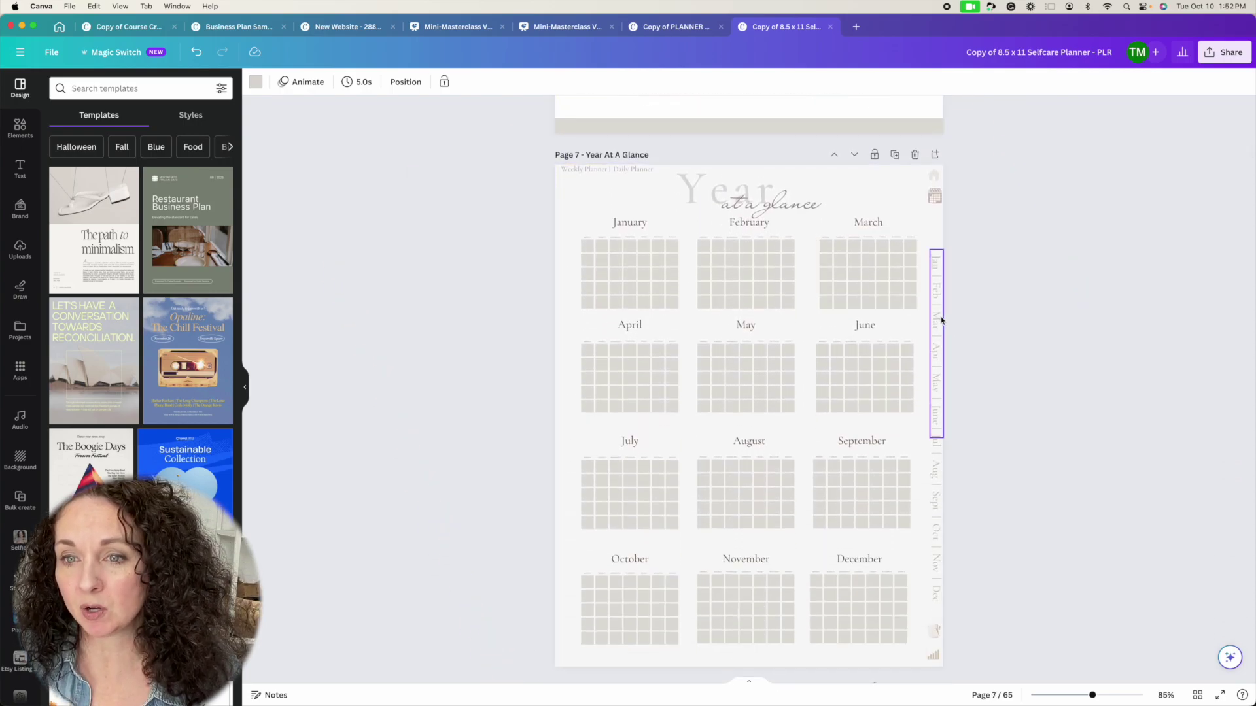
Group the month texts and icons of the vertical navigation strip on page 7 back into one unit.
click(936, 265)
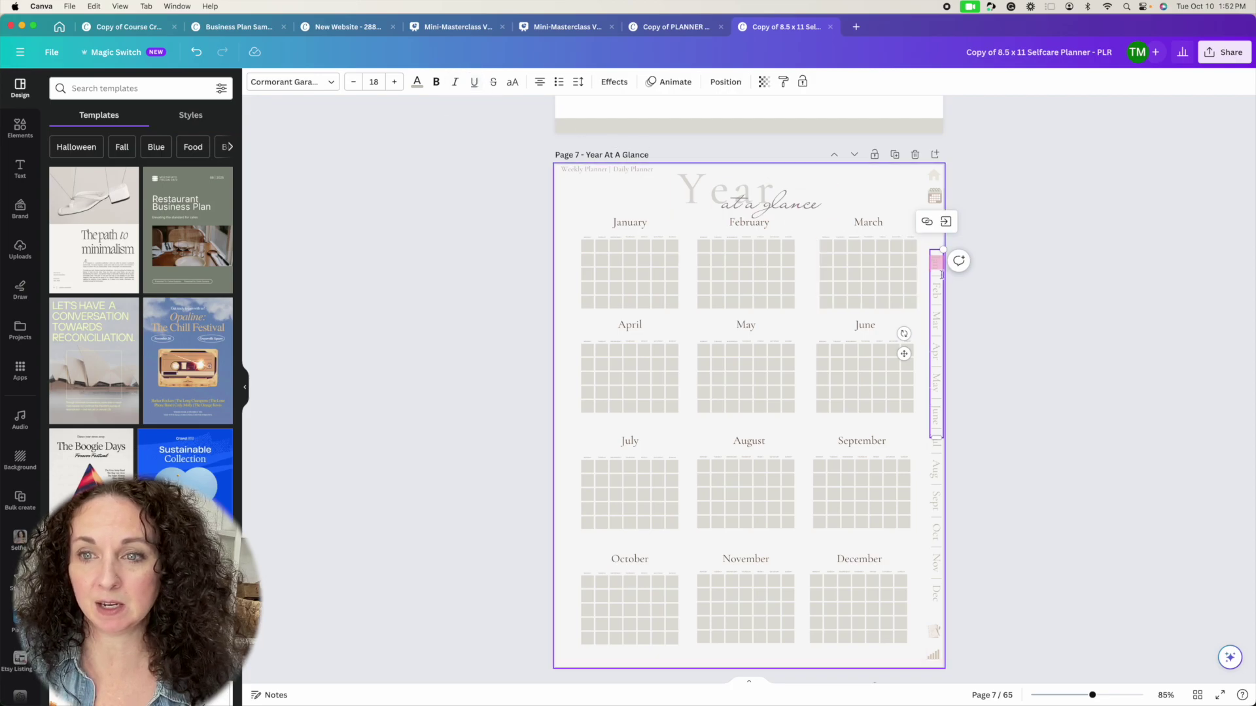
click(991, 313)
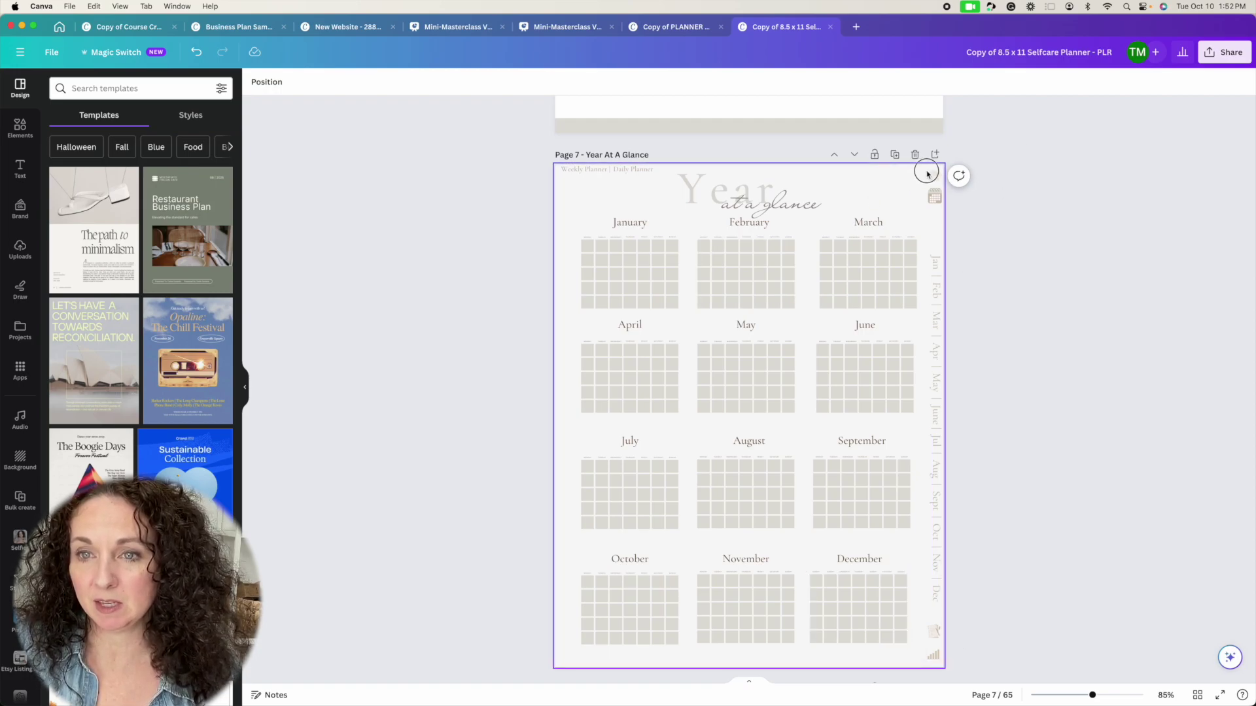
drag(925, 171, 1030, 668)
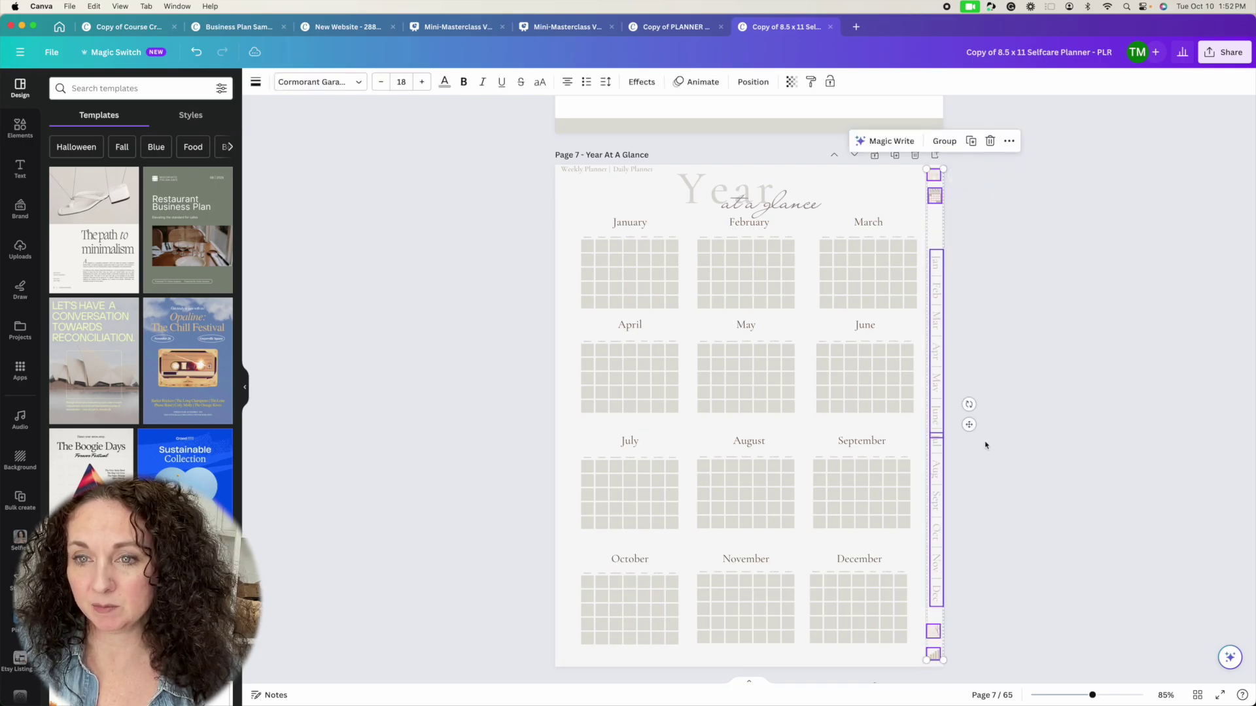
click(942, 141)
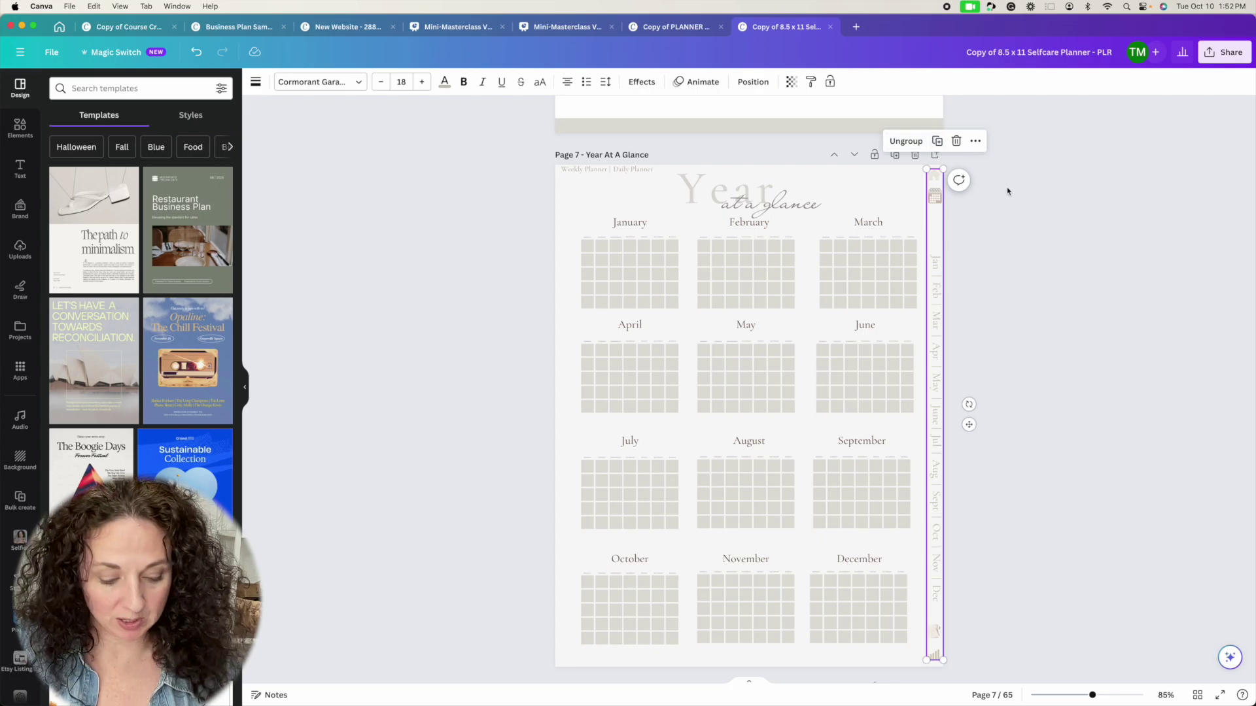
Replace the locked month navigation strip on page 9, Vision Board, with a copy of the regrouped strip from page 7.
scroll(1031, 393, down, 15)
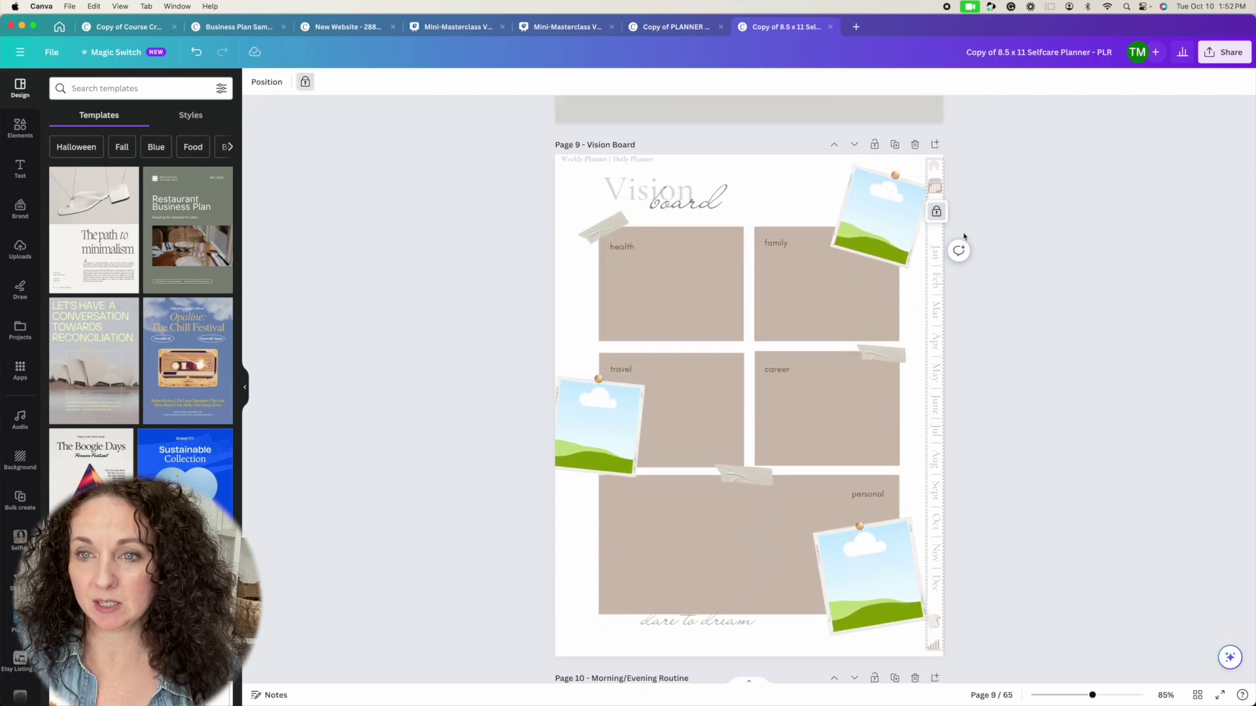
click(936, 211)
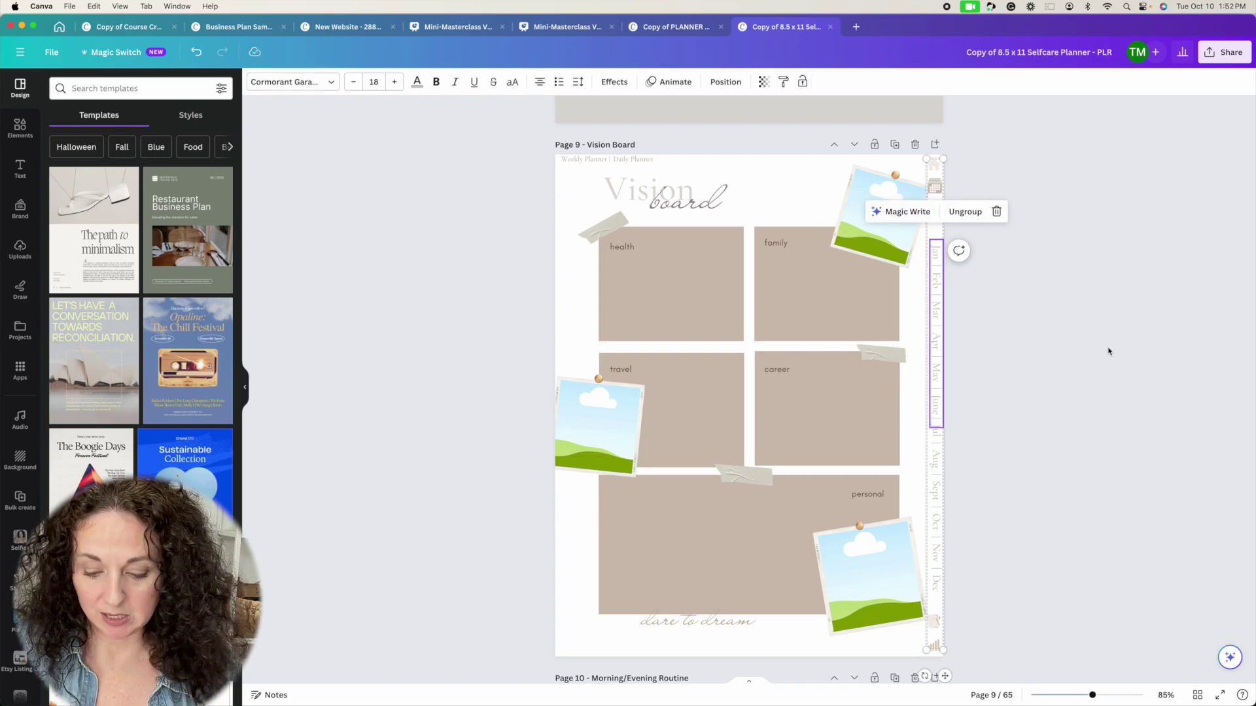
key(Escape)
key(Delete)
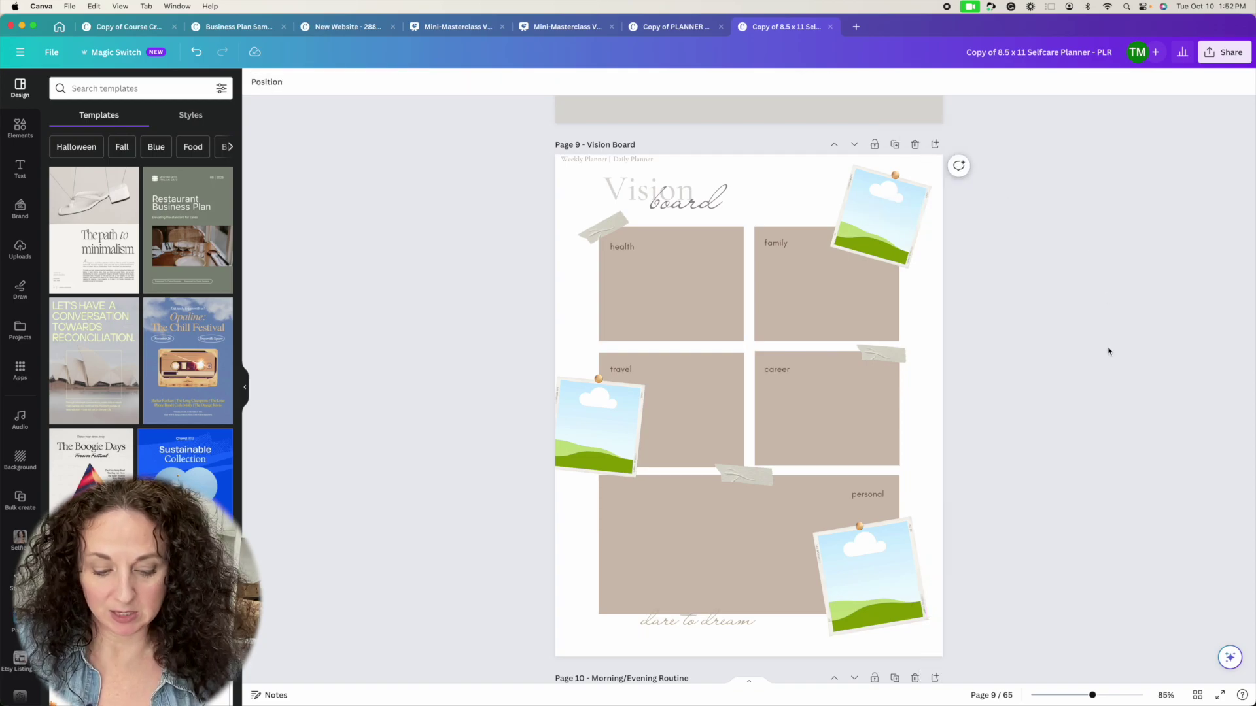
key(super+z)
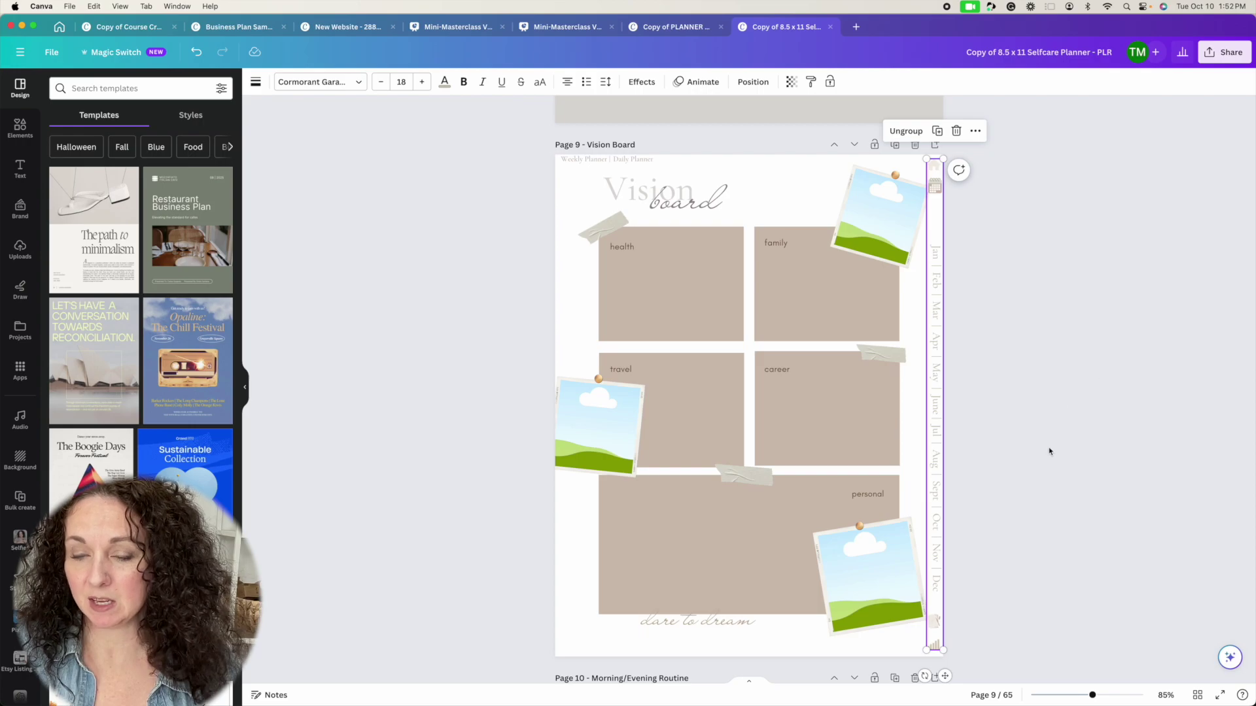
key(super+z)
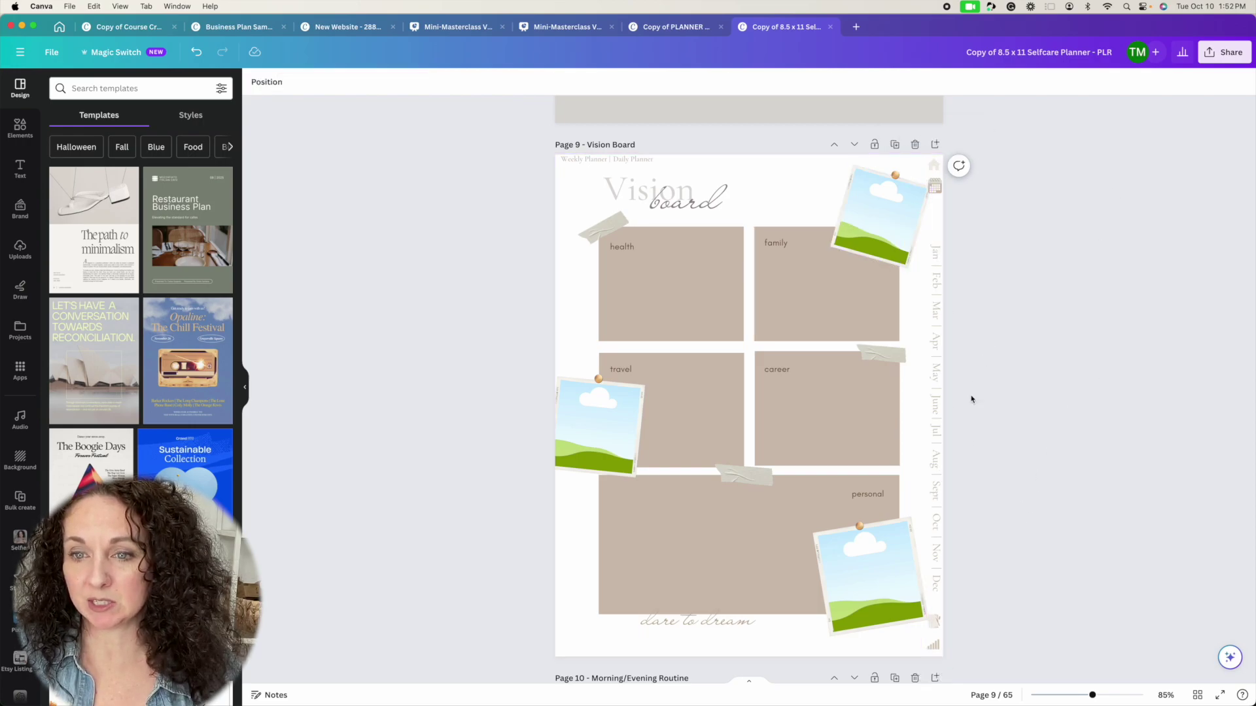
Fill the photo frame beside the travel box on the Vision Board page with the light grey document color.
scroll(974, 386, down, 6)
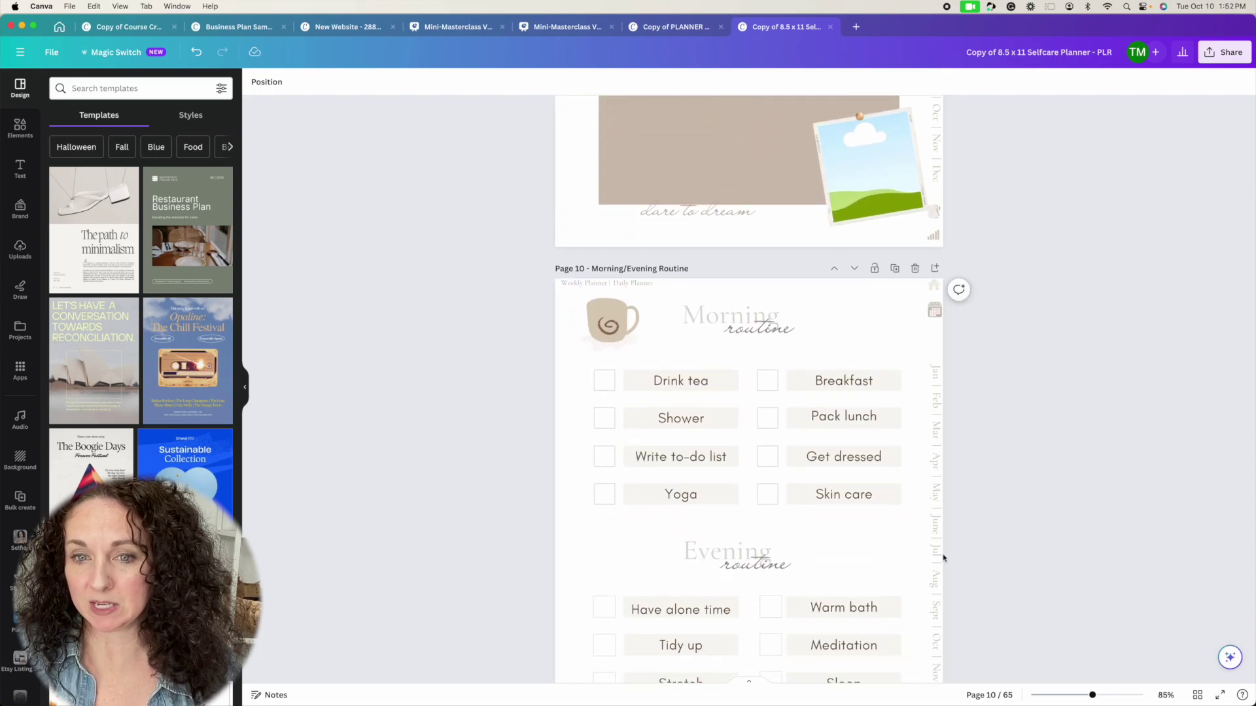
scroll(948, 458, up, 6)
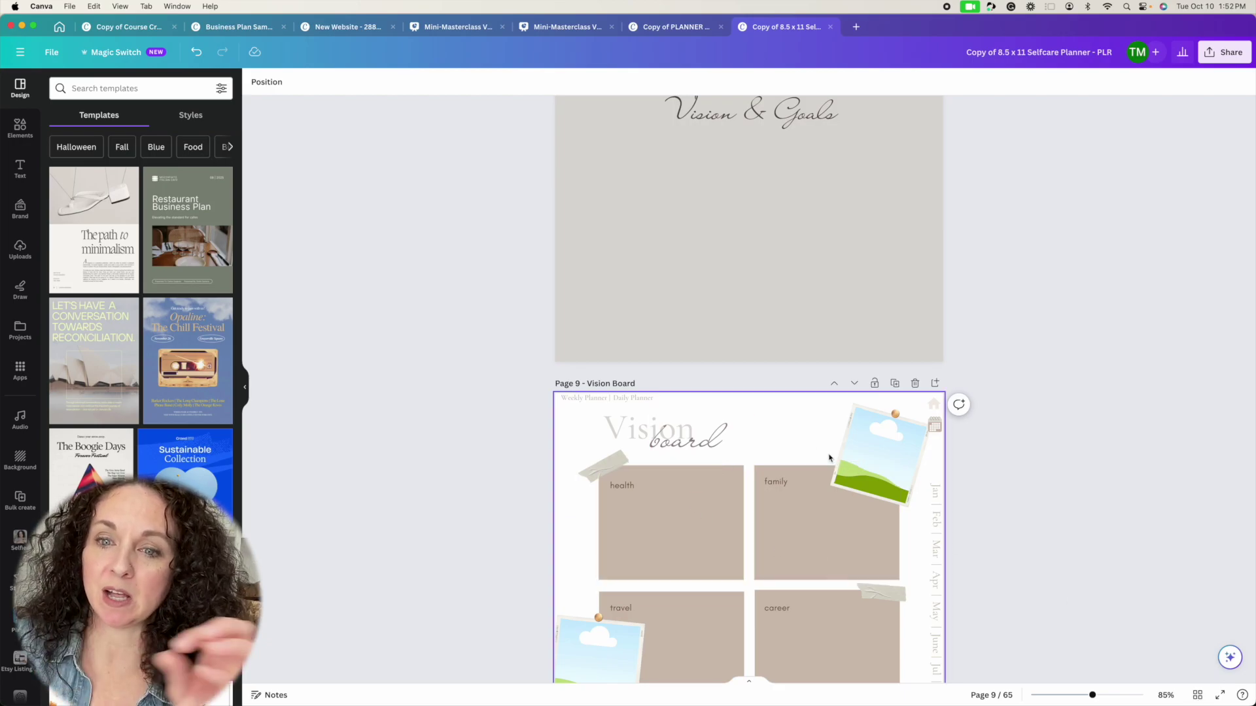
scroll(746, 429, down, 5)
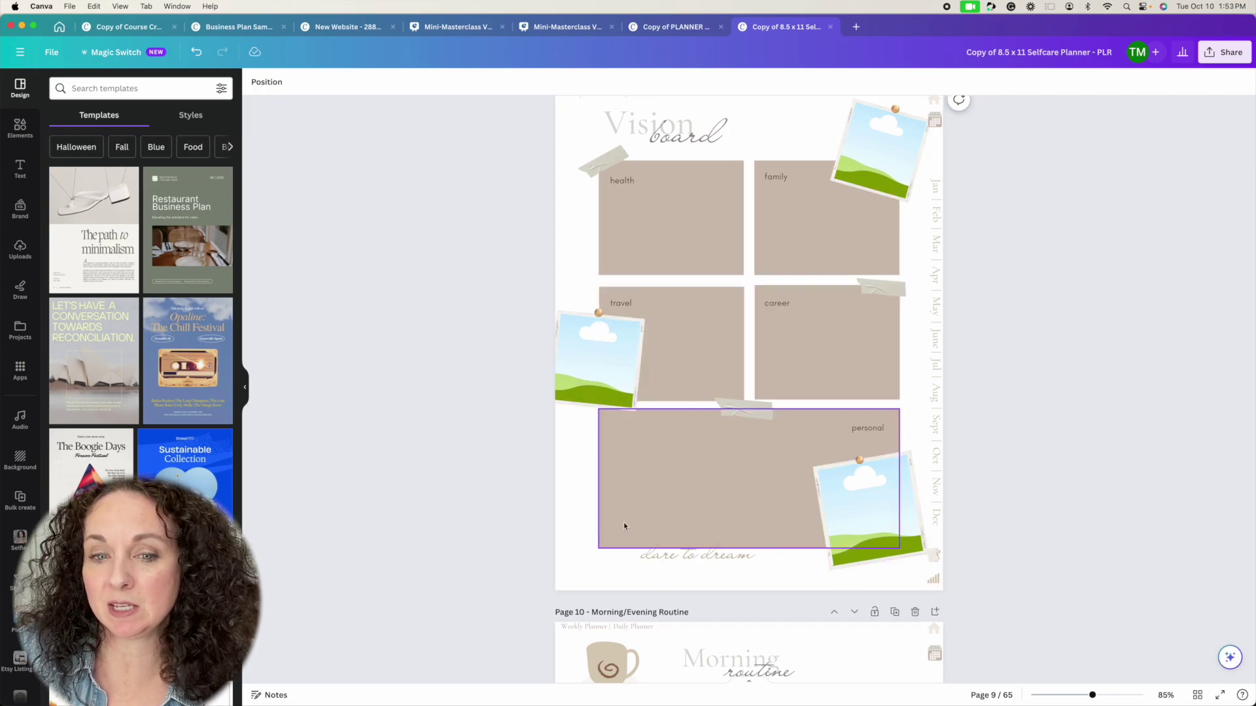
click(581, 336)
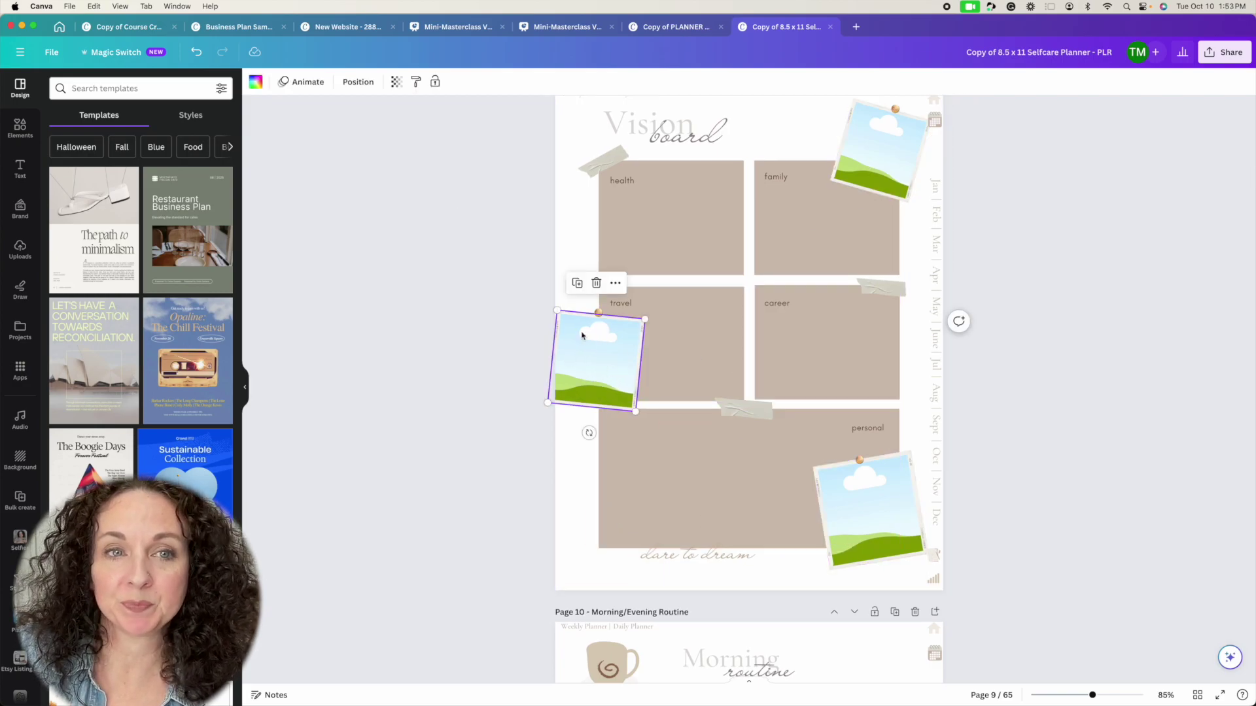
click(256, 82)
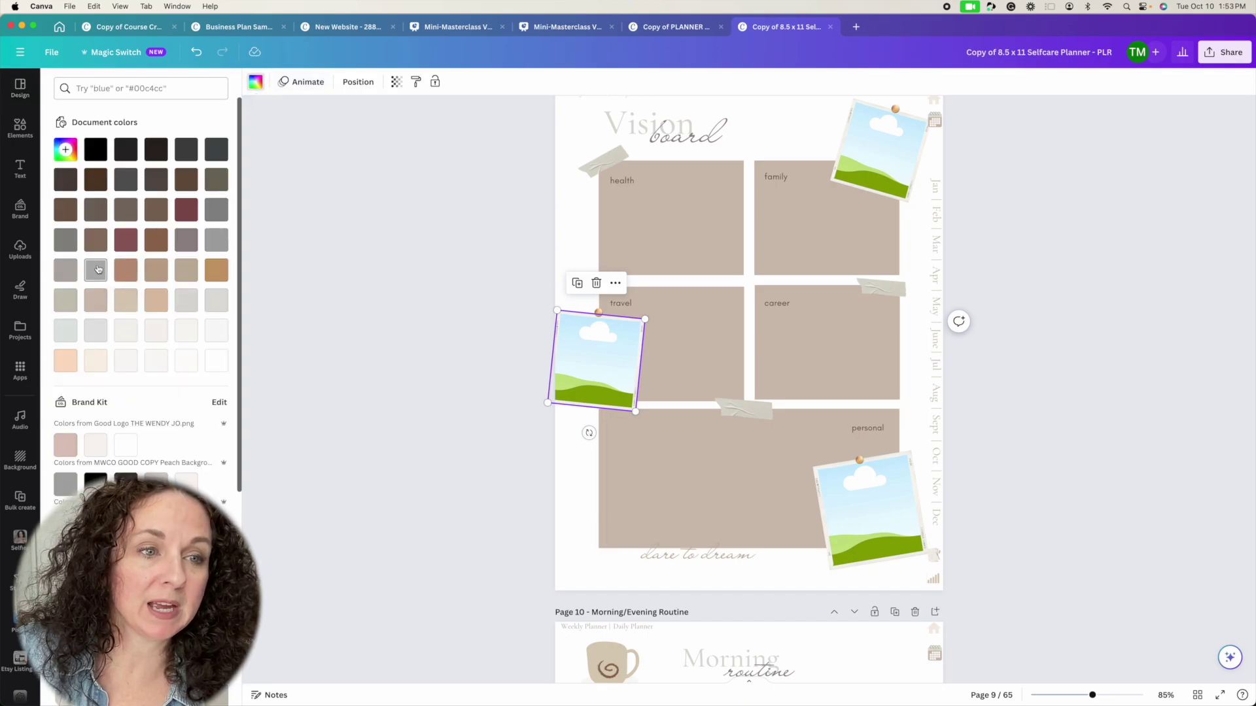
click(185, 302)
Fill the photo frame above the family box with the same light grey, and select the frame on the personal box.
key(Tab)
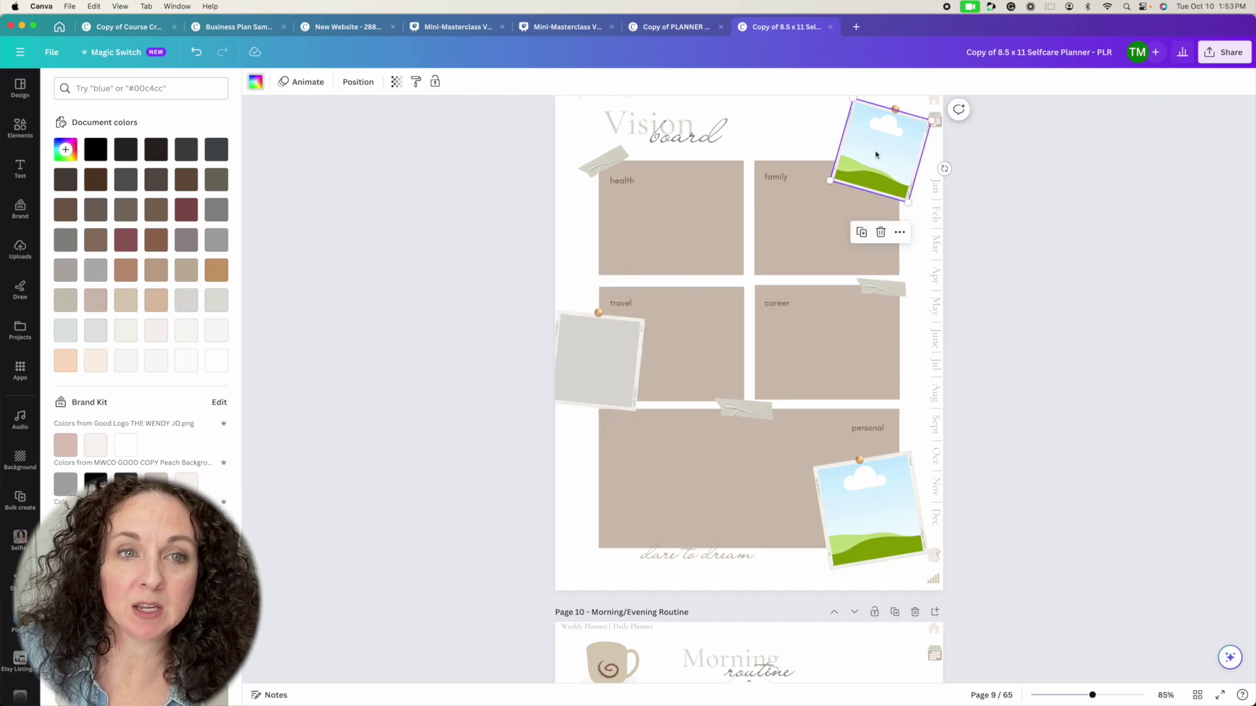
click(255, 84)
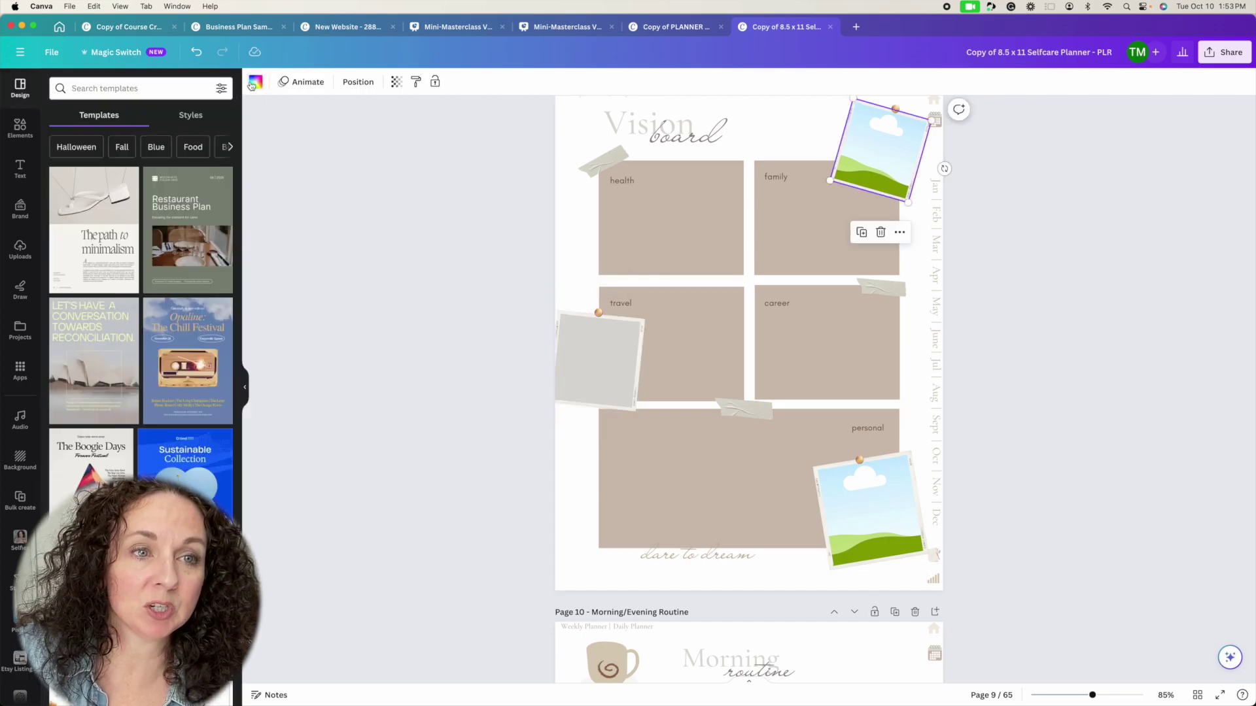
click(253, 83)
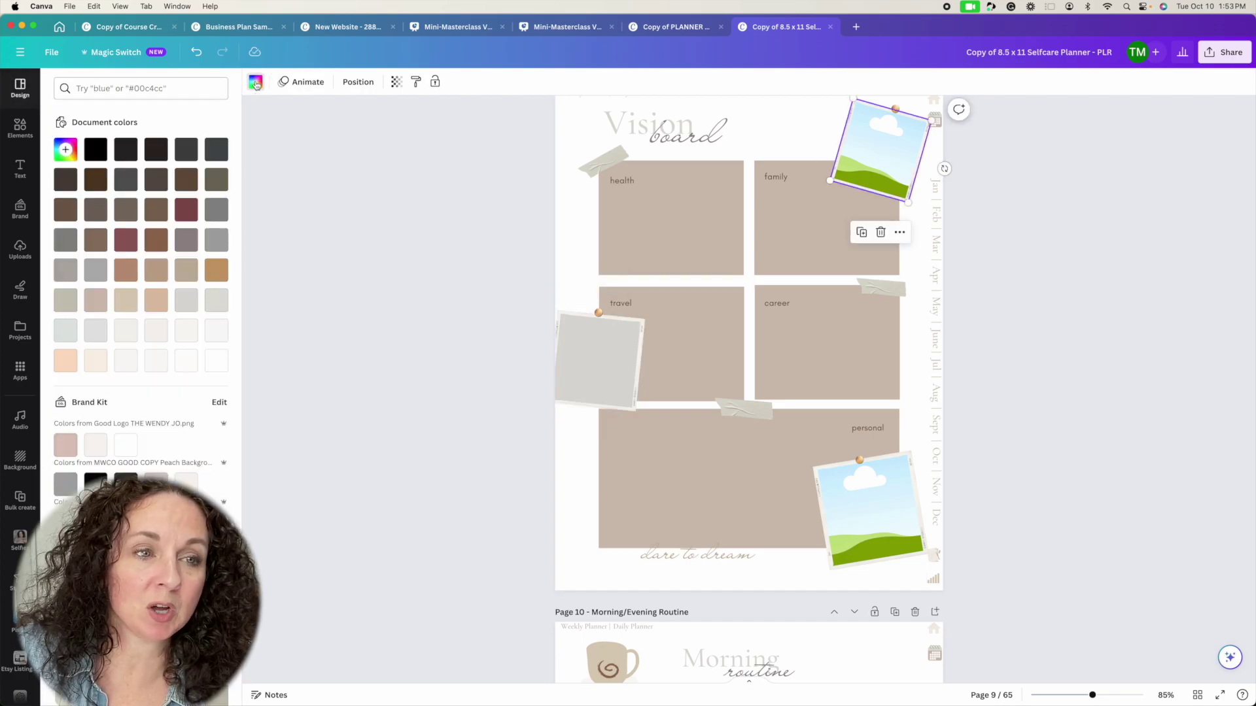
click(185, 307)
key(Tab)
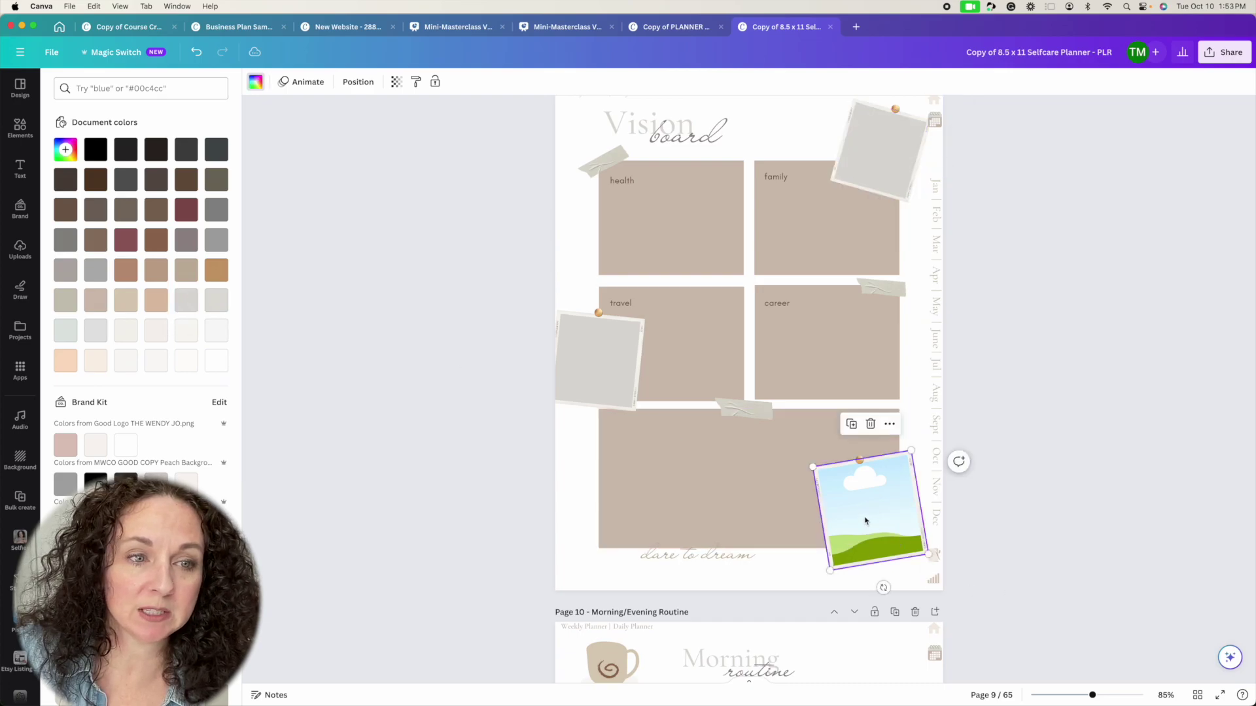
Fill the photo frame on the personal box of the Vision Board page with the light grey document color.
click(186, 301)
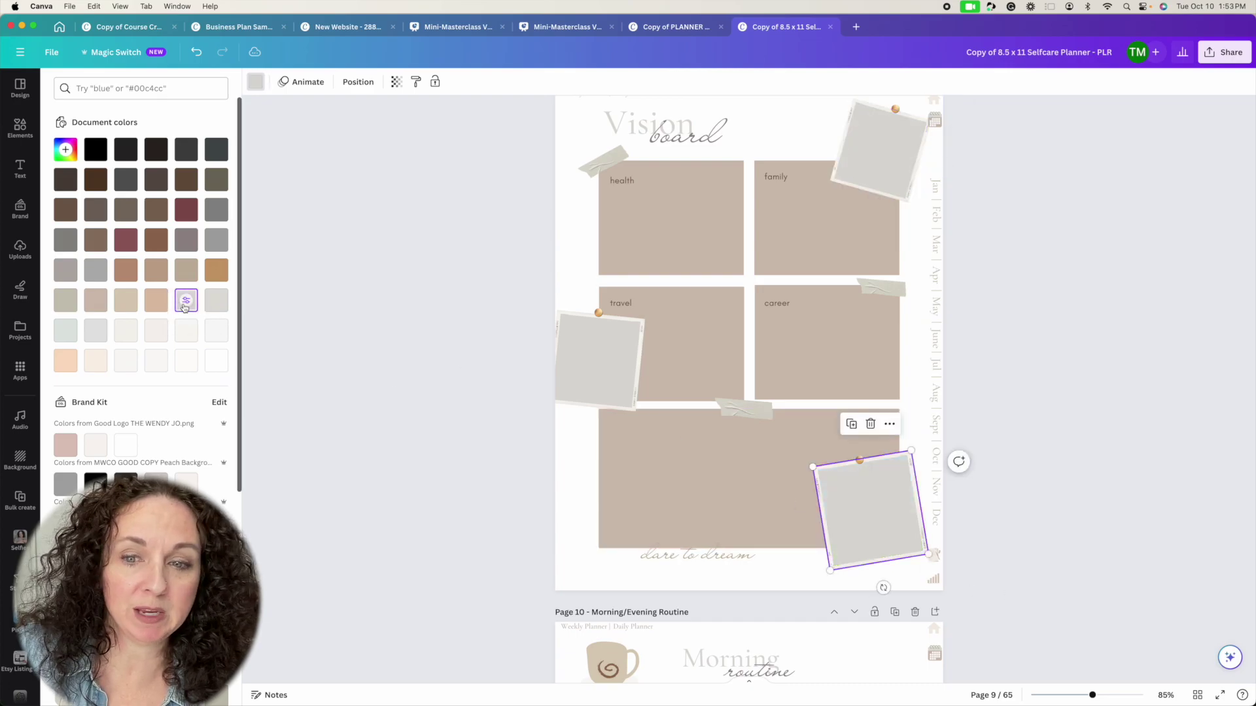
click(571, 496)
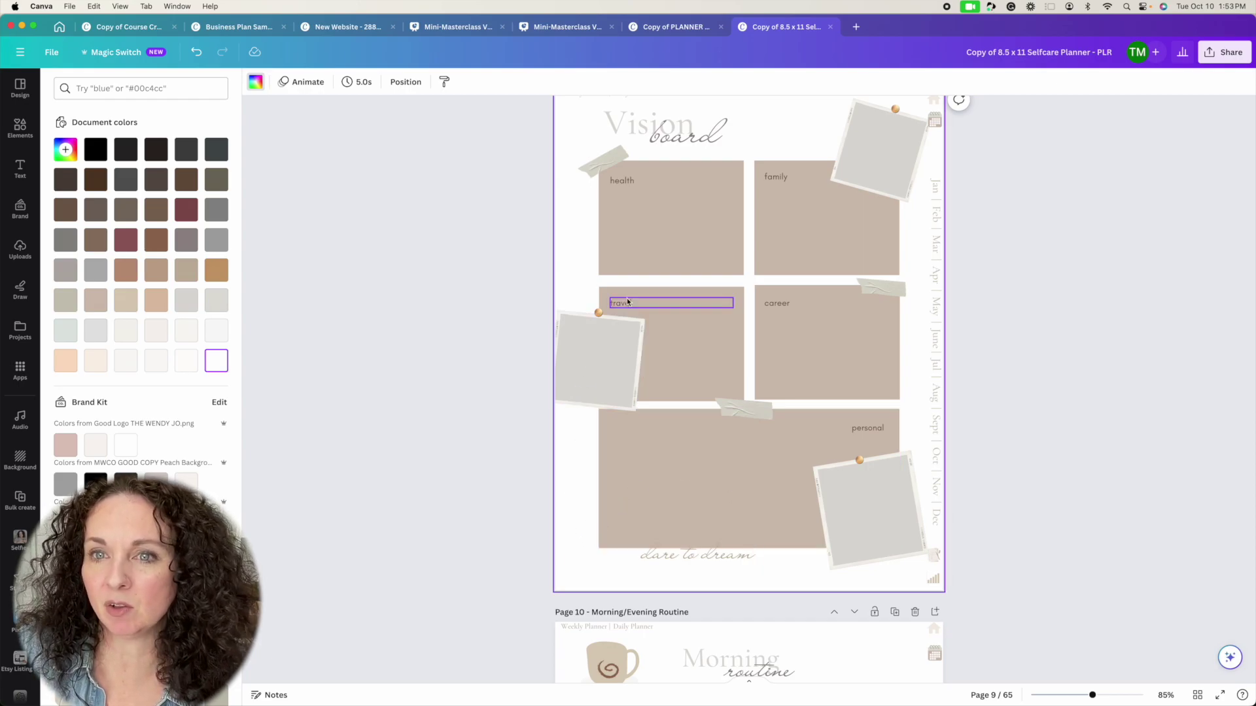
scroll(727, 423, down, 5)
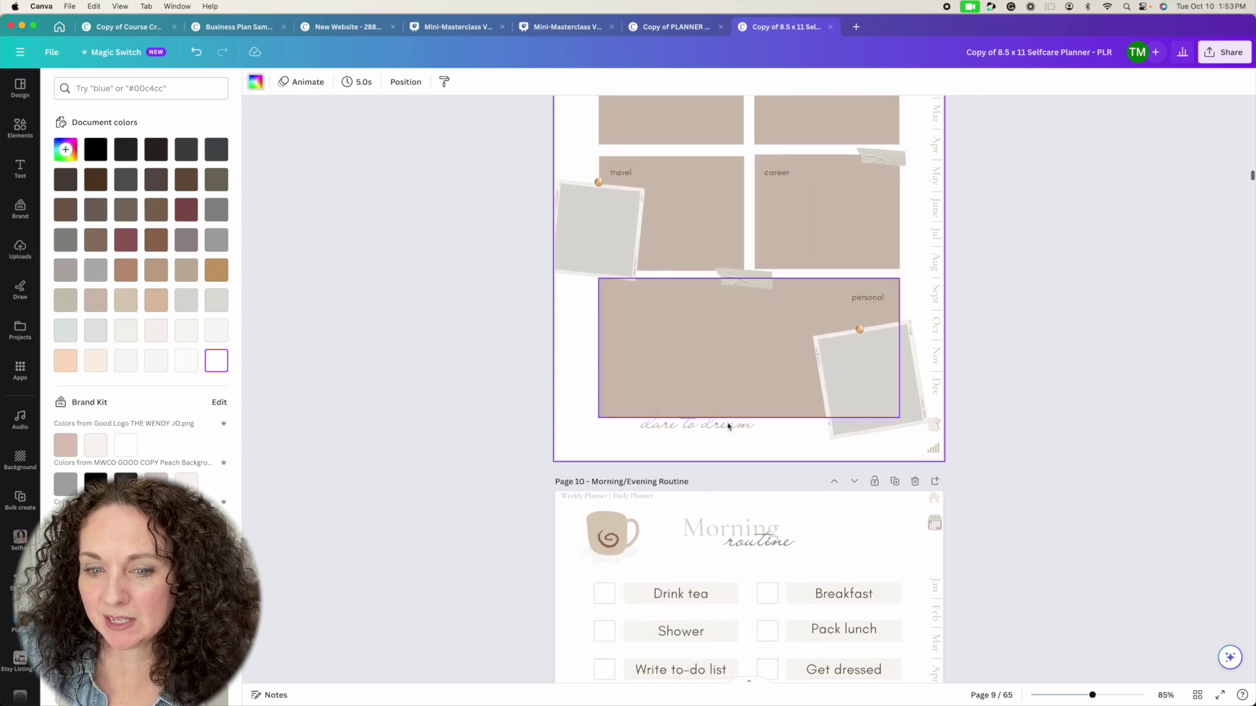
scroll(726, 426, up, 10)
scroll(748, 219, up, 3)
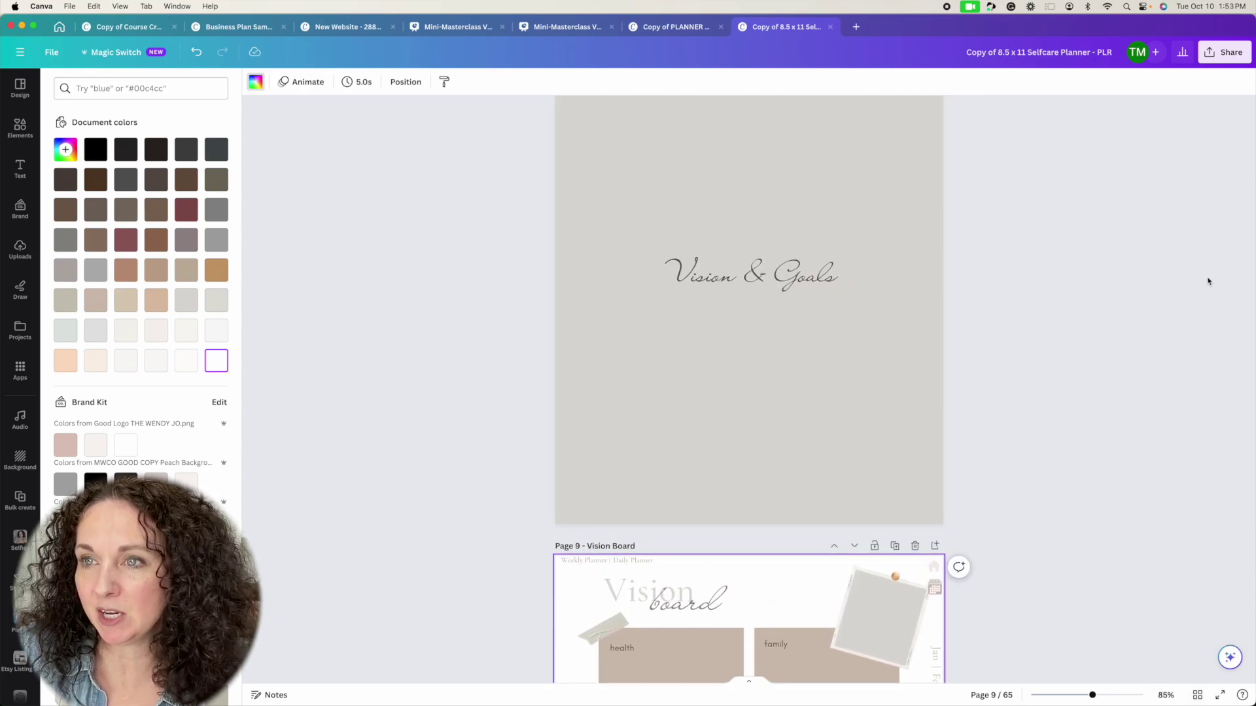
Download all 65 pages of the planner as a PDF Standard file.
click(1223, 54)
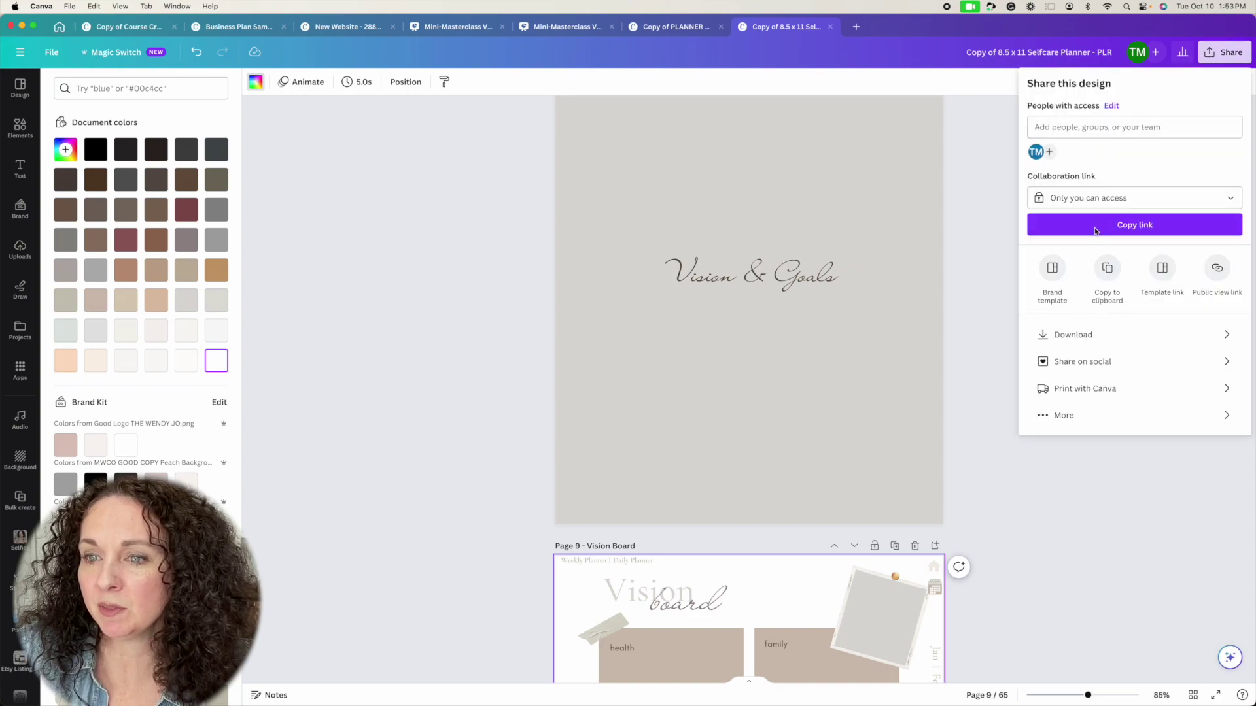
click(1077, 336)
click(1187, 134)
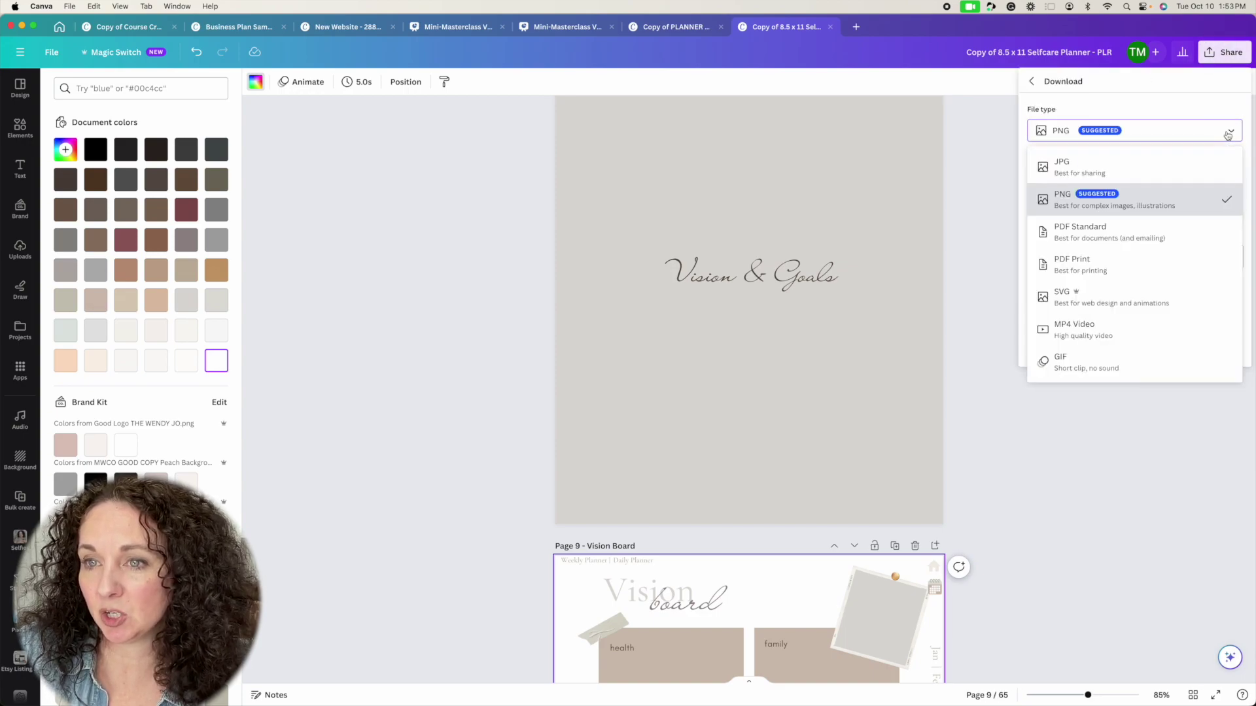
click(1149, 234)
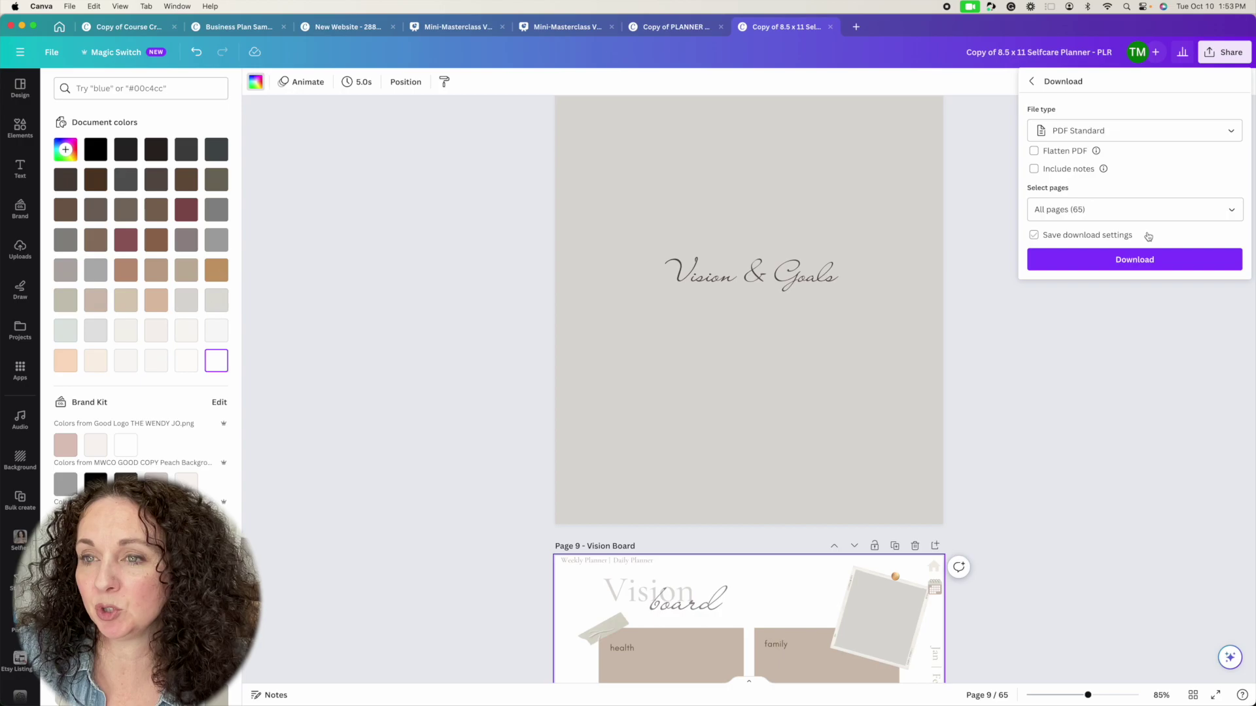
click(1123, 260)
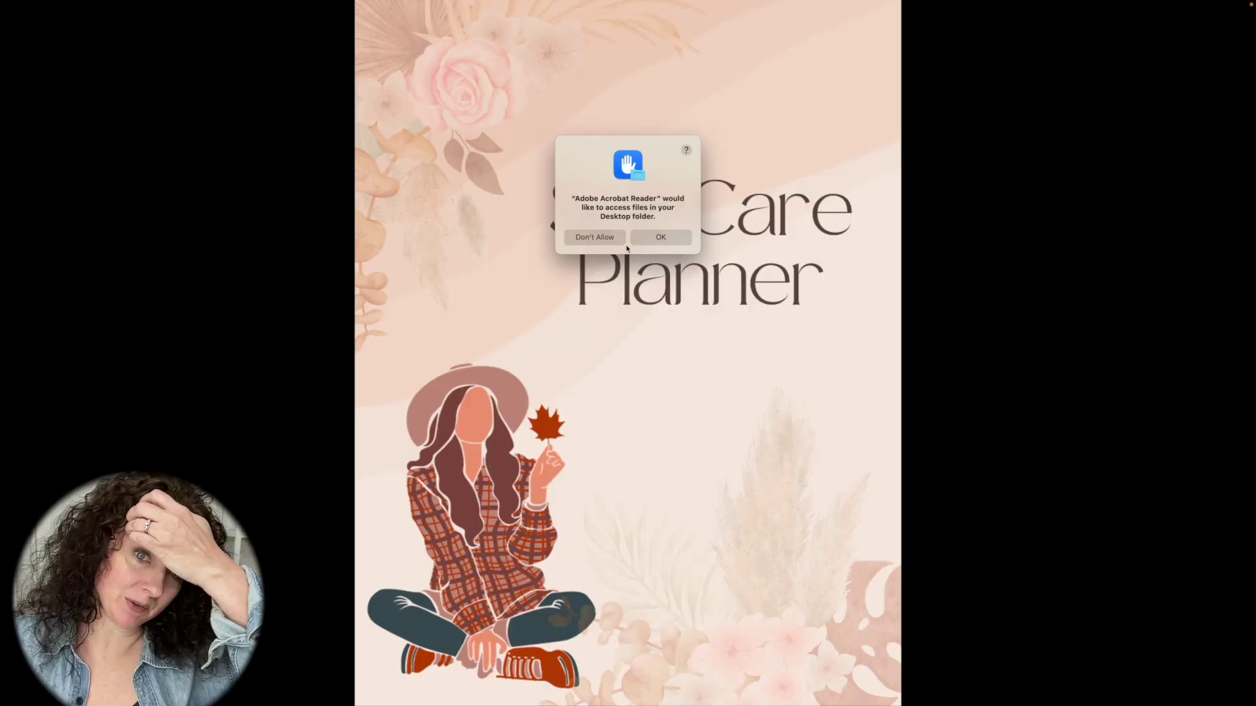
Allow Adobe Acrobat Reader to access the Desktop folder and page through the exported planner's covers to the index.
click(650, 238)
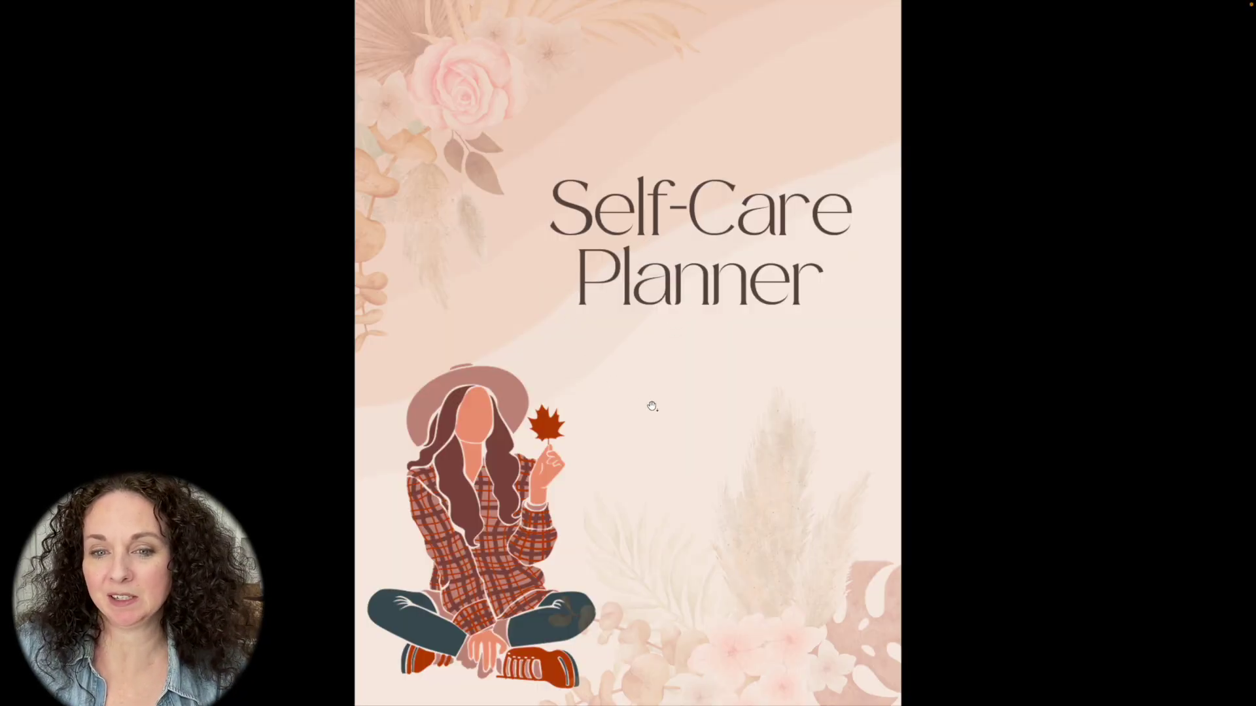
key(Right)
key(Right)
key(Right)
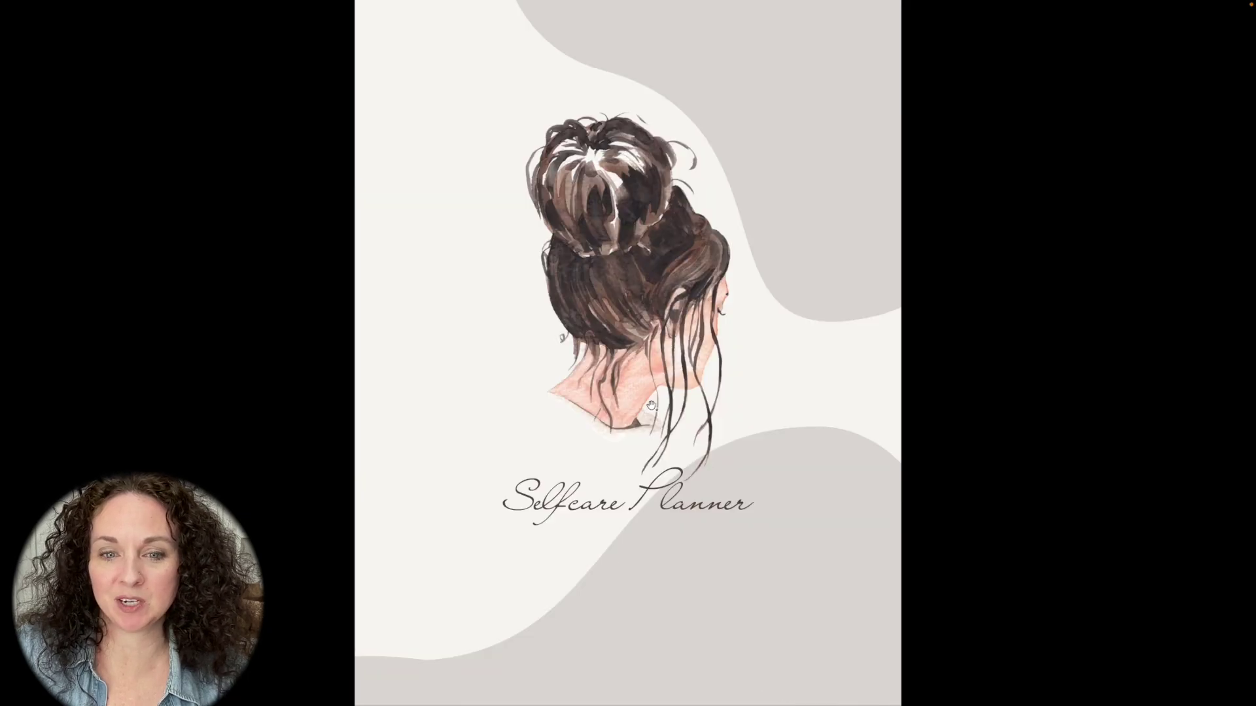
key(Right)
key(Right)
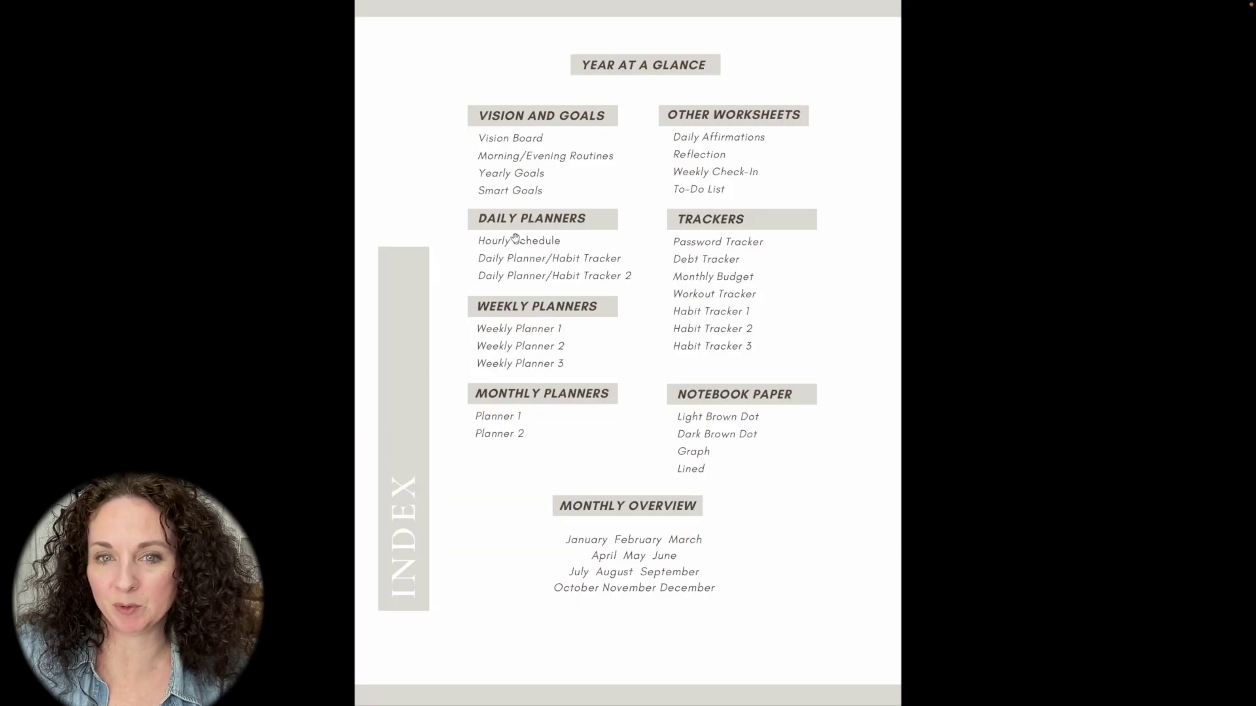
In Notability, copy the Daily Schedule page in the January section (page 29) and paste the copy directly after it.
scroll(1218, 546, down, 10)
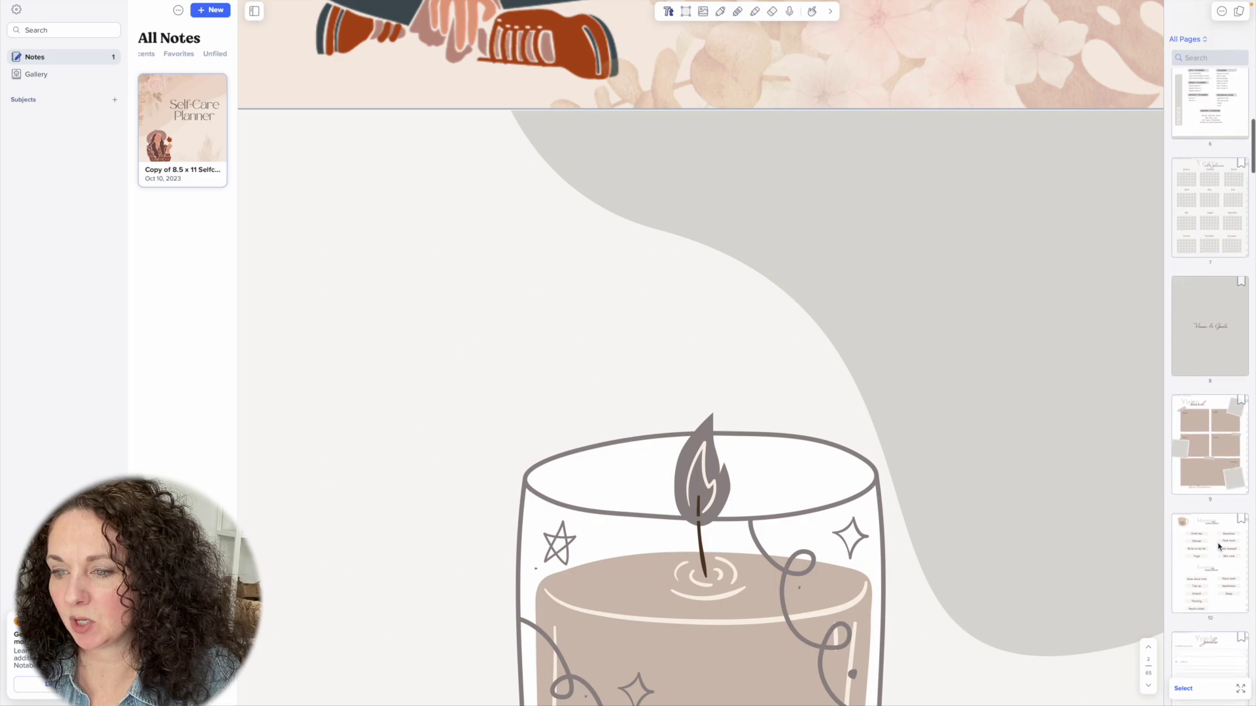
scroll(1218, 546, down, 8)
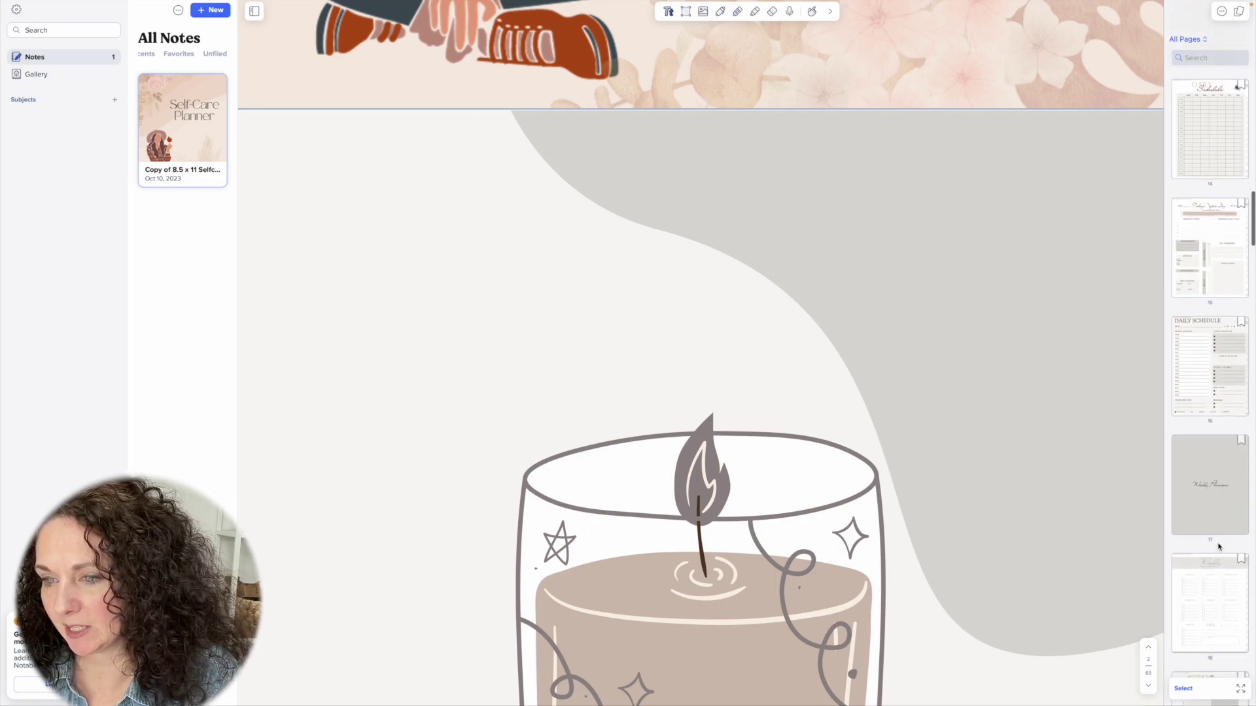
scroll(1218, 546, down, 8)
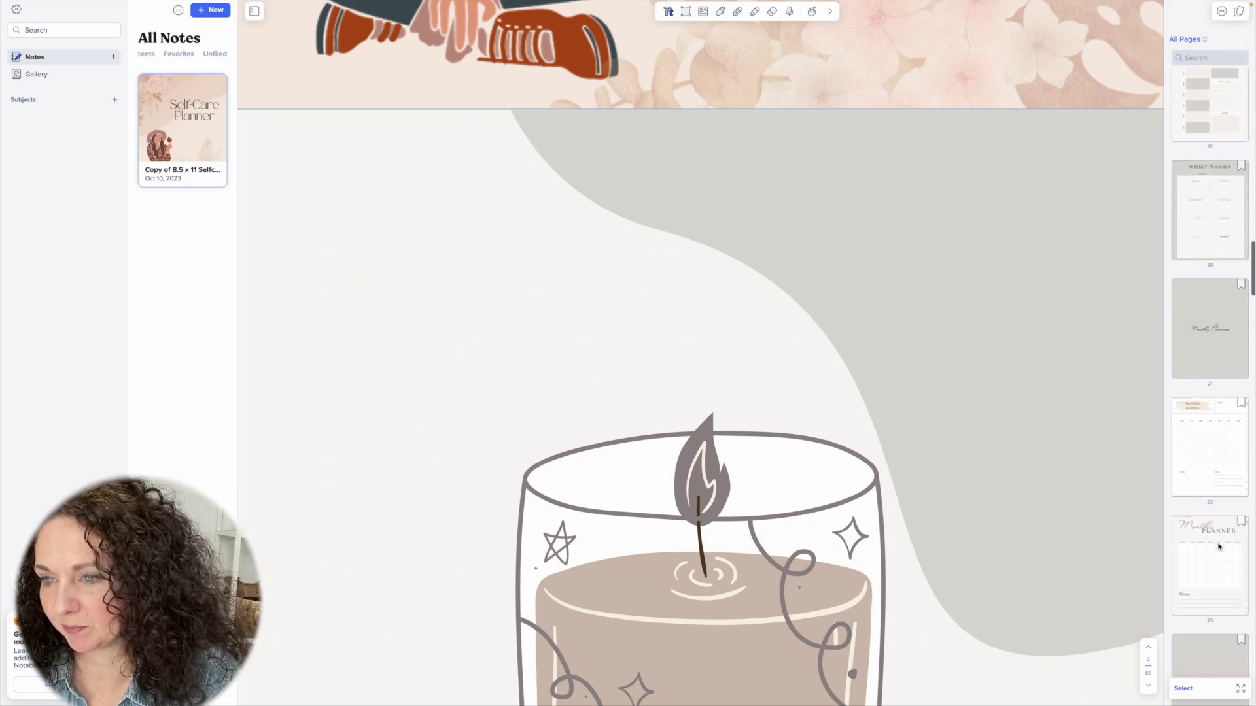
scroll(1219, 546, down, 2)
scroll(1202, 611, down, 8)
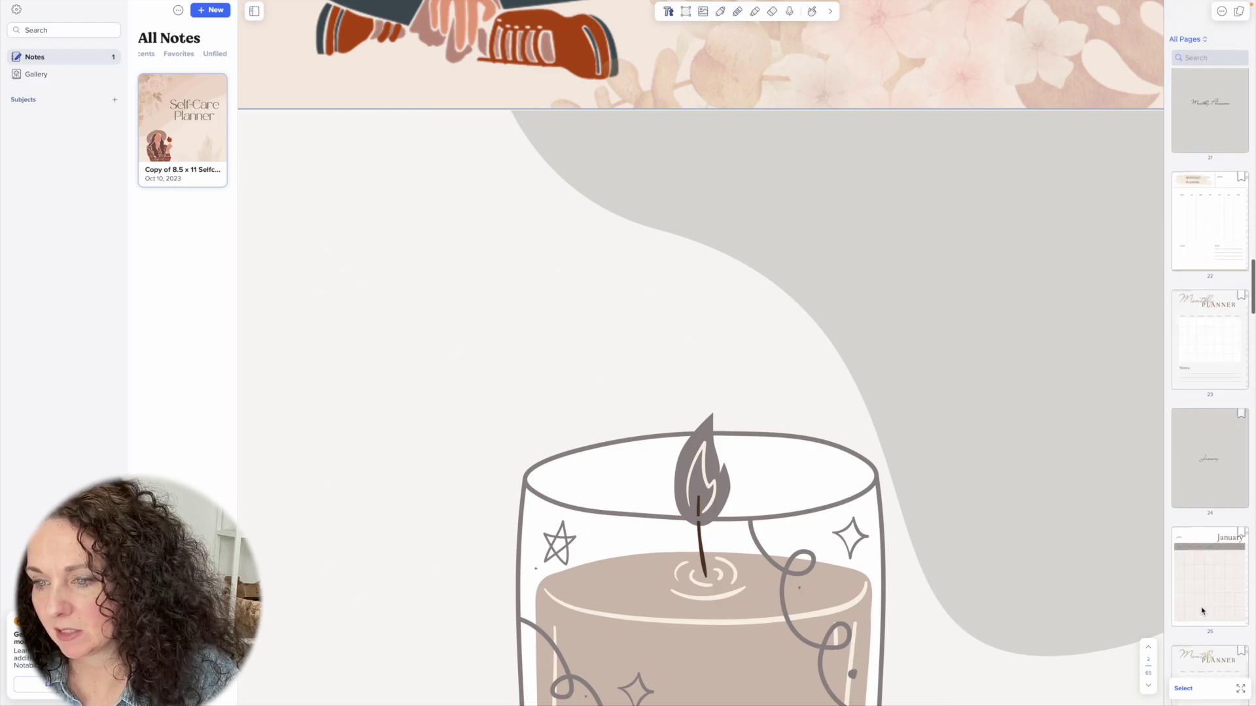
scroll(1202, 612, down, 7)
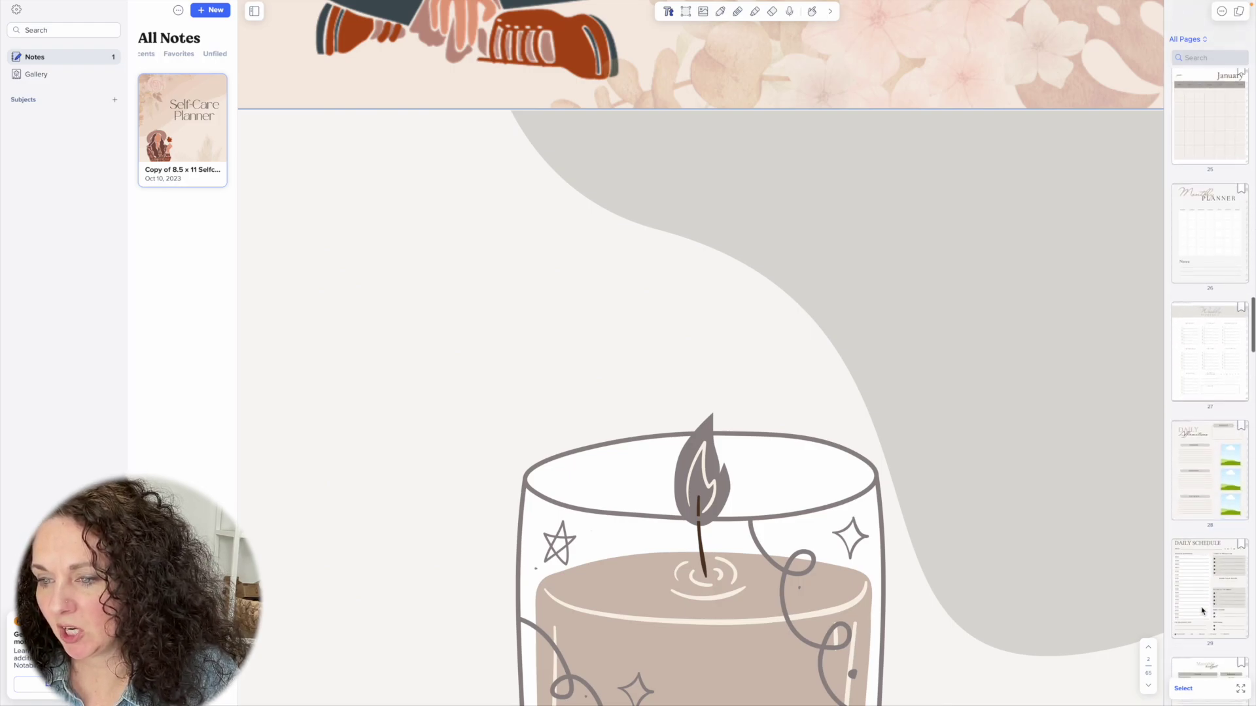
click(1199, 501)
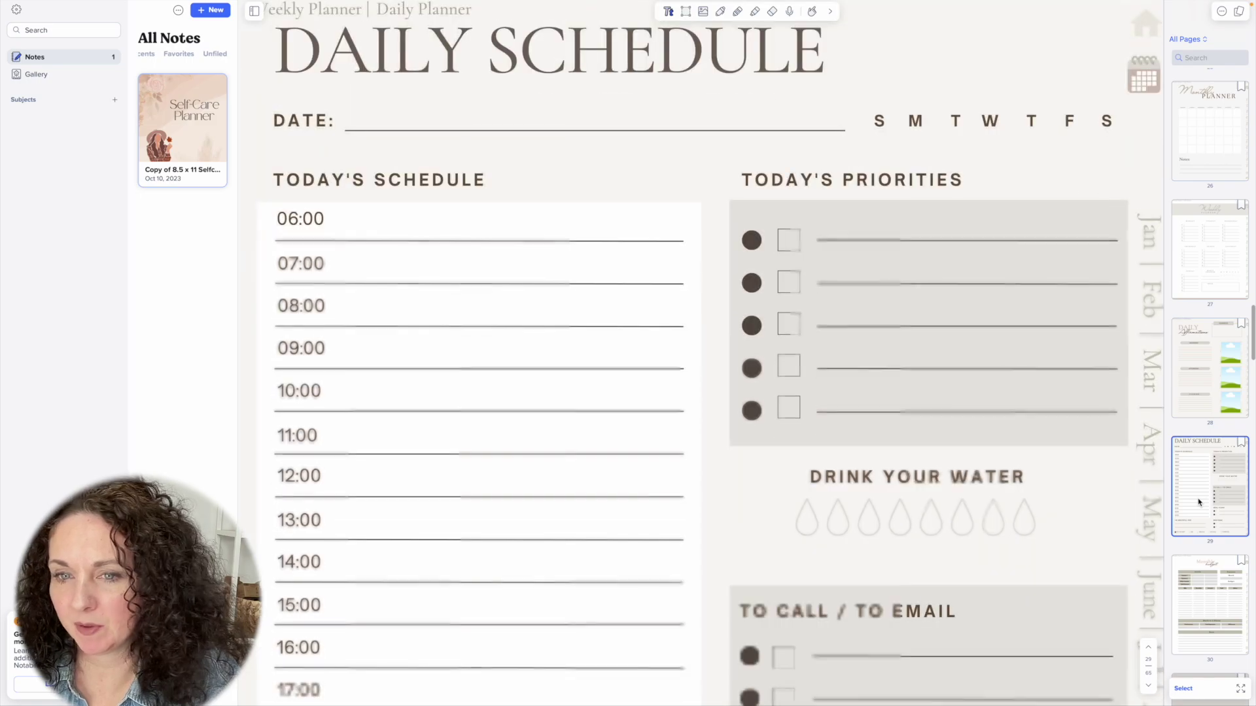
right_click(1199, 495)
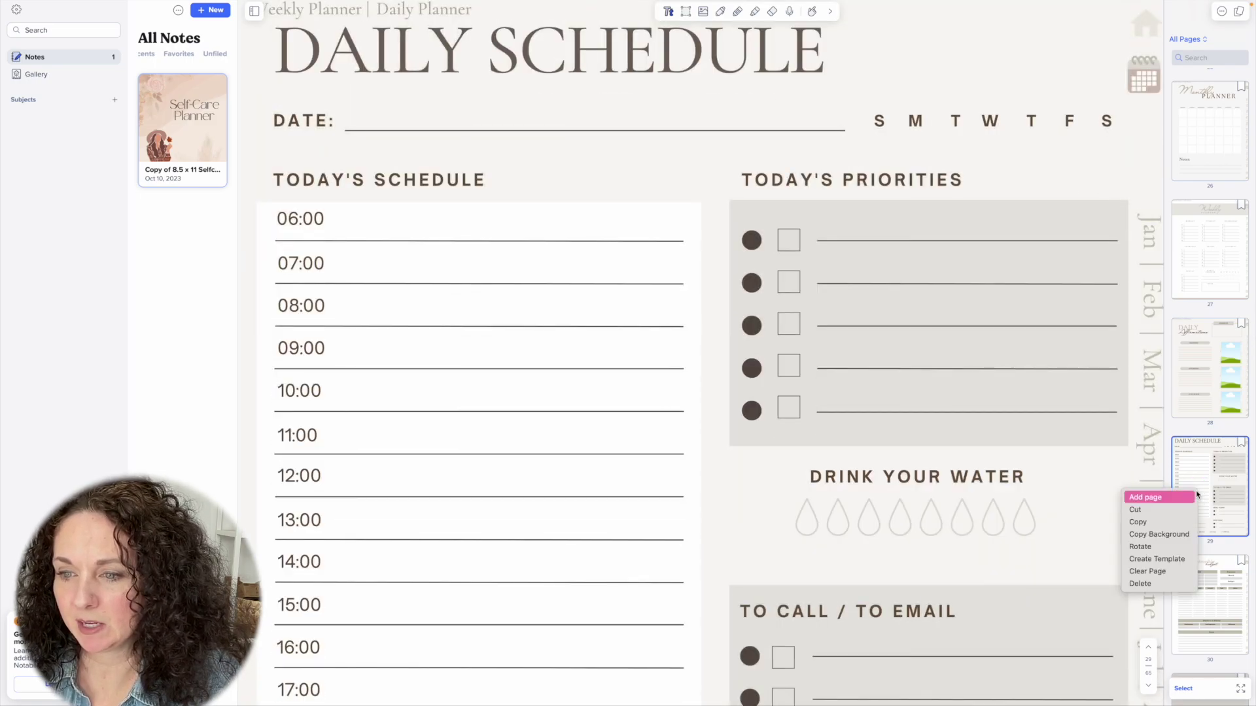
click(1174, 529)
right_click(1197, 550)
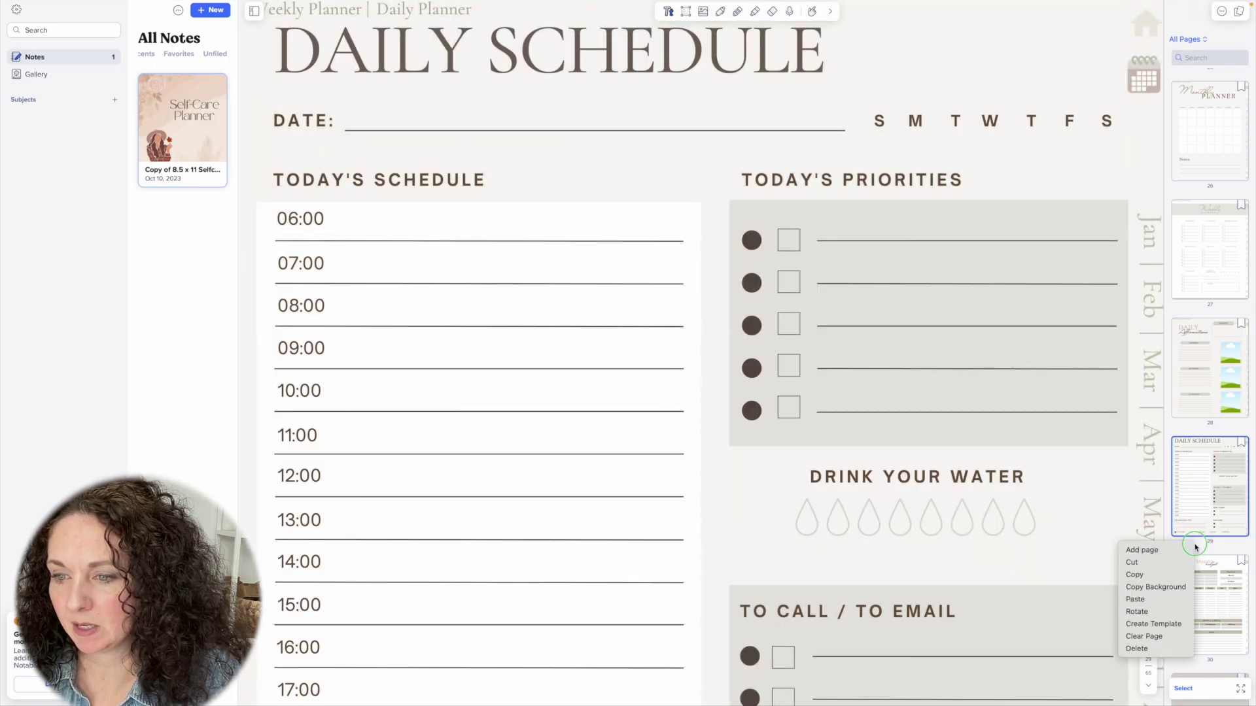
click(1162, 600)
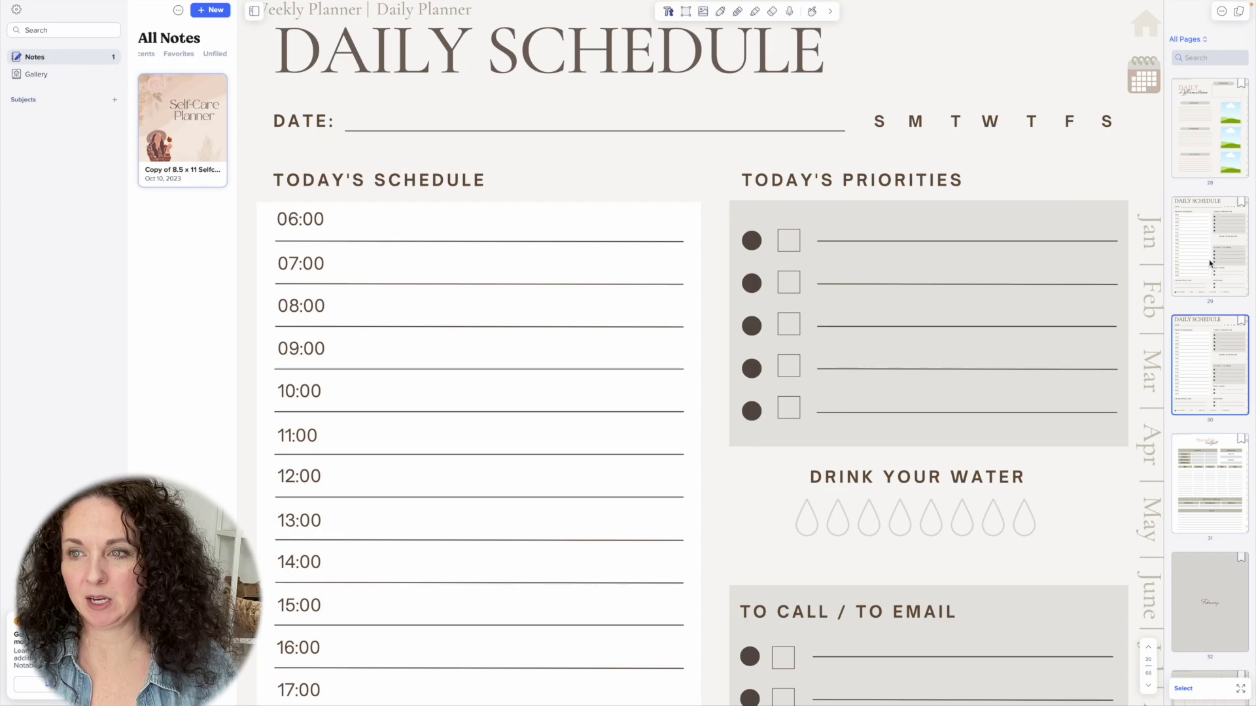
Paste another copy of the Daily Schedule page after page 30.
click(1210, 263)
click(1215, 343)
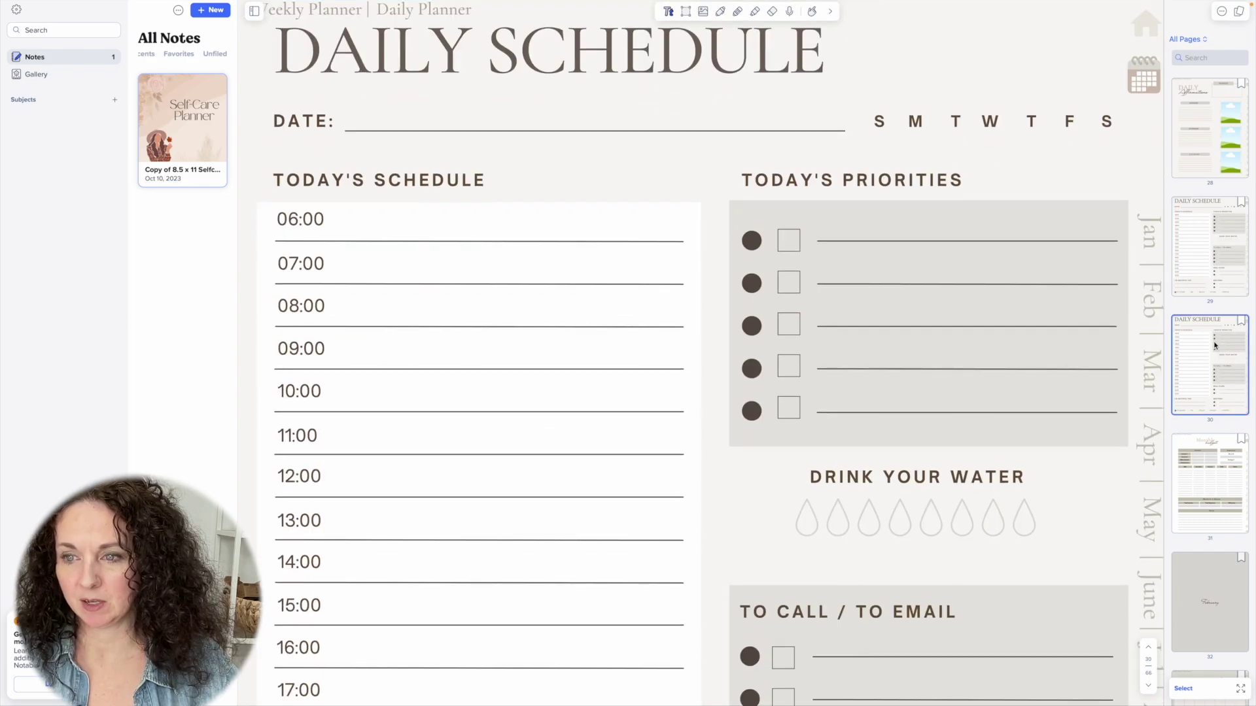
right_click(1192, 426)
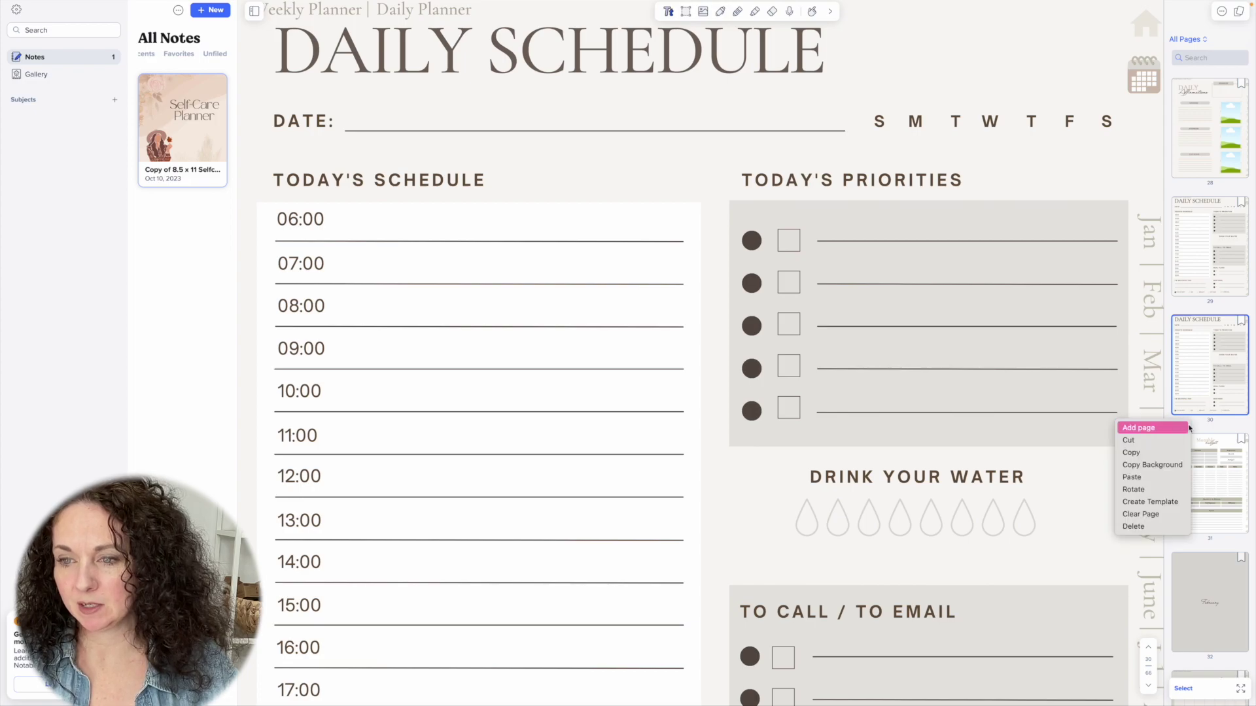
click(1171, 479)
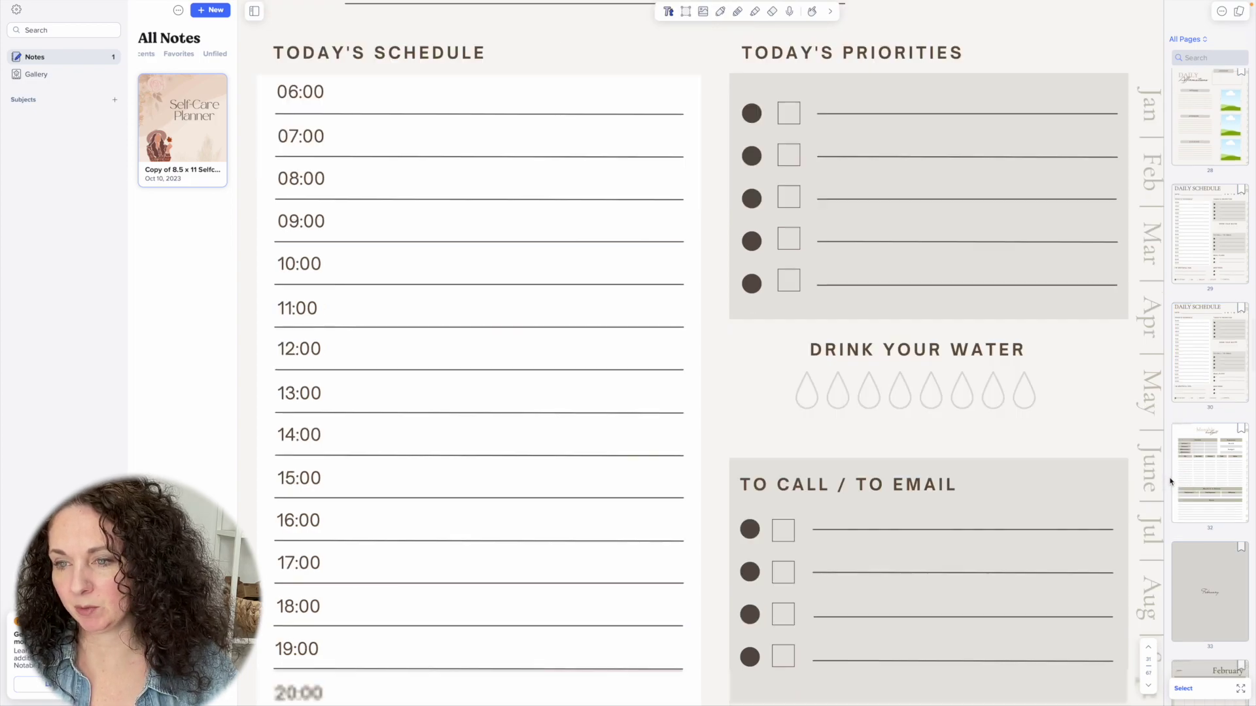
Try the home and calendar icons on the pasted Daily Schedule page, and go to the index page in read-only mode.
scroll(1025, 303, up, 5)
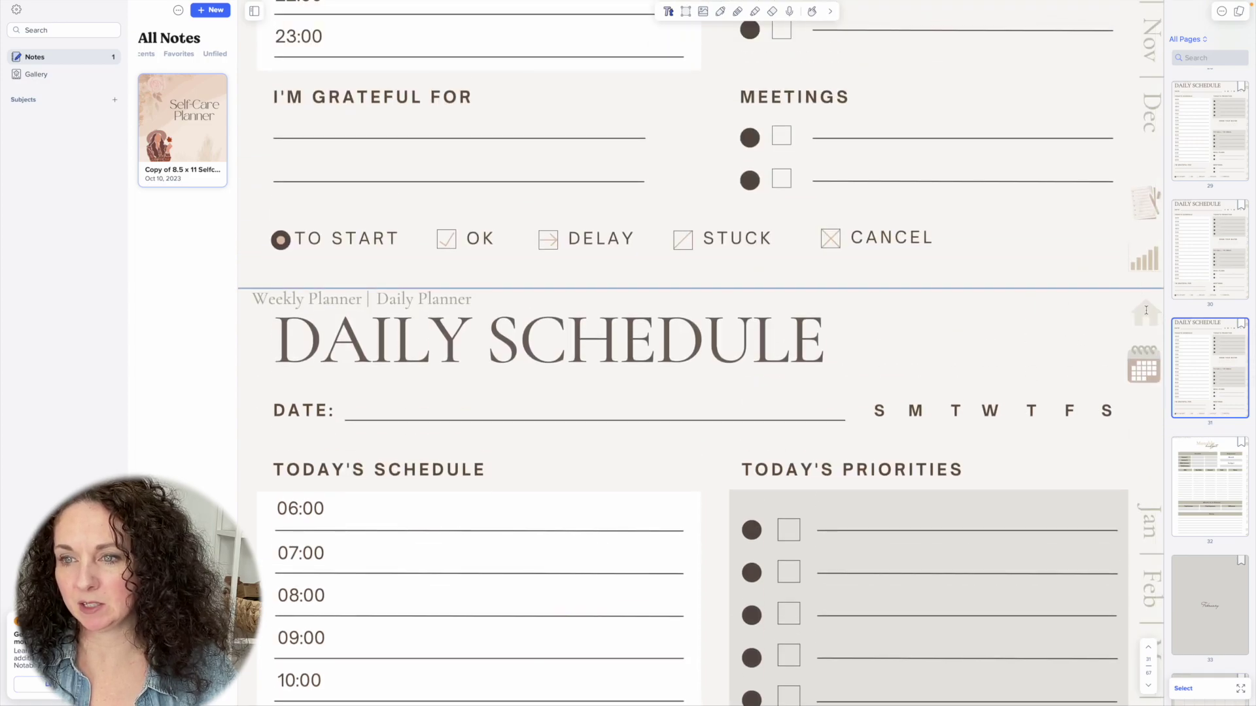
click(1146, 311)
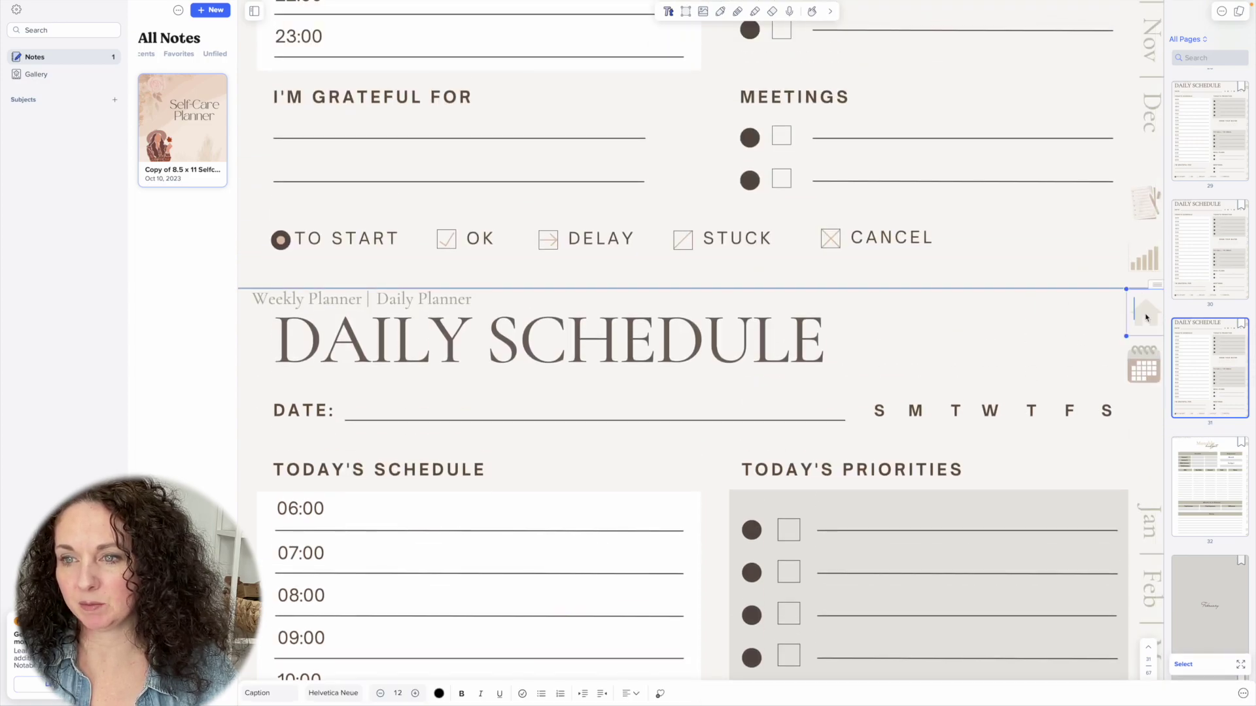
click(1148, 367)
key(Escape)
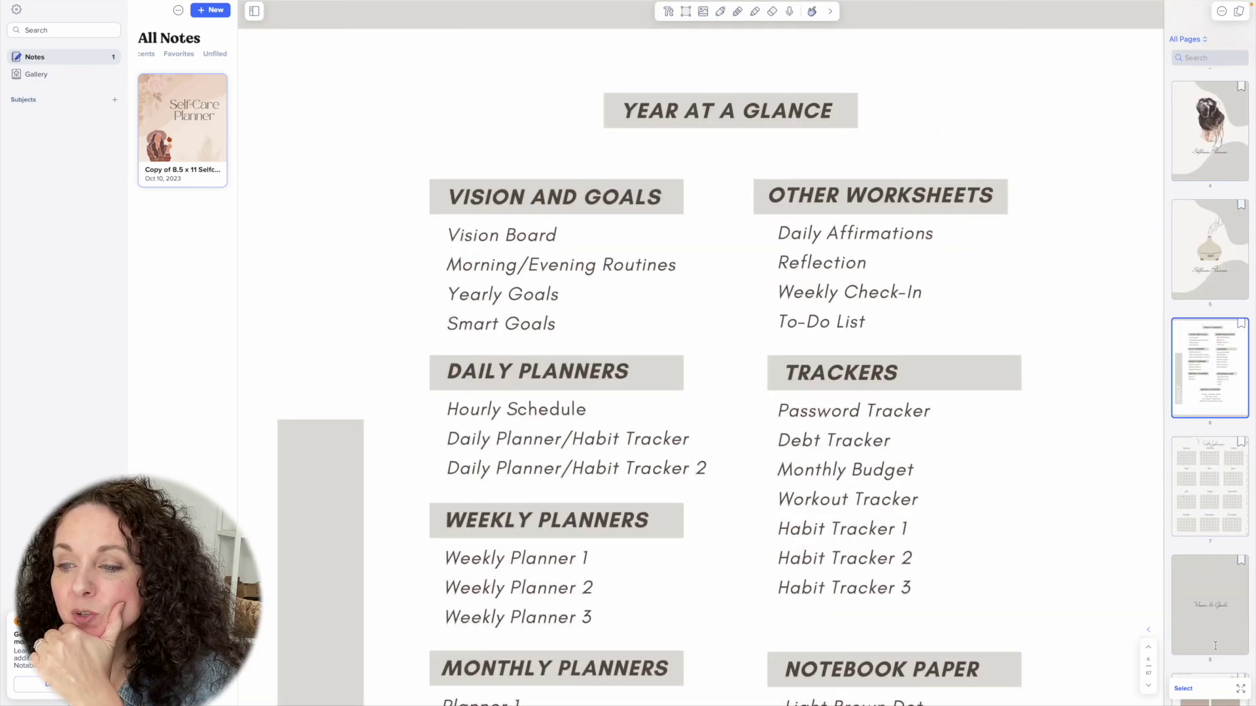
Hide the notes list sidebar and follow the Monthly Overview link on the index page.
scroll(1215, 646, down, 5)
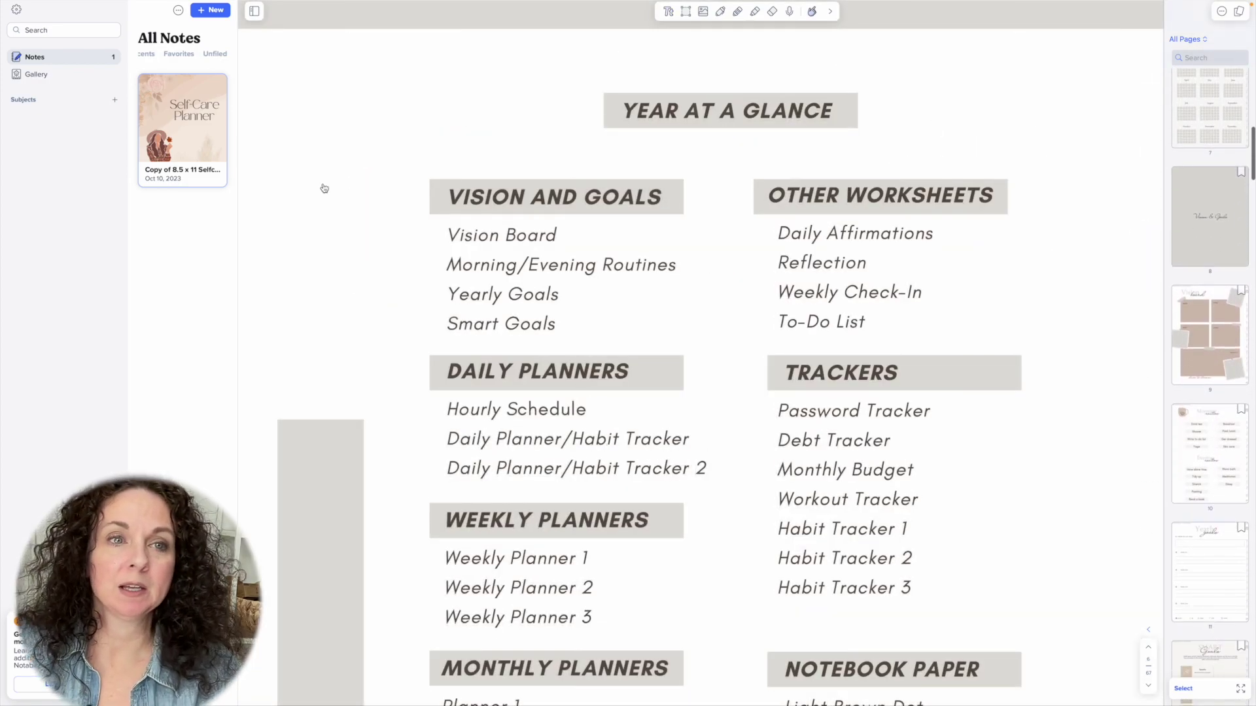
click(252, 11)
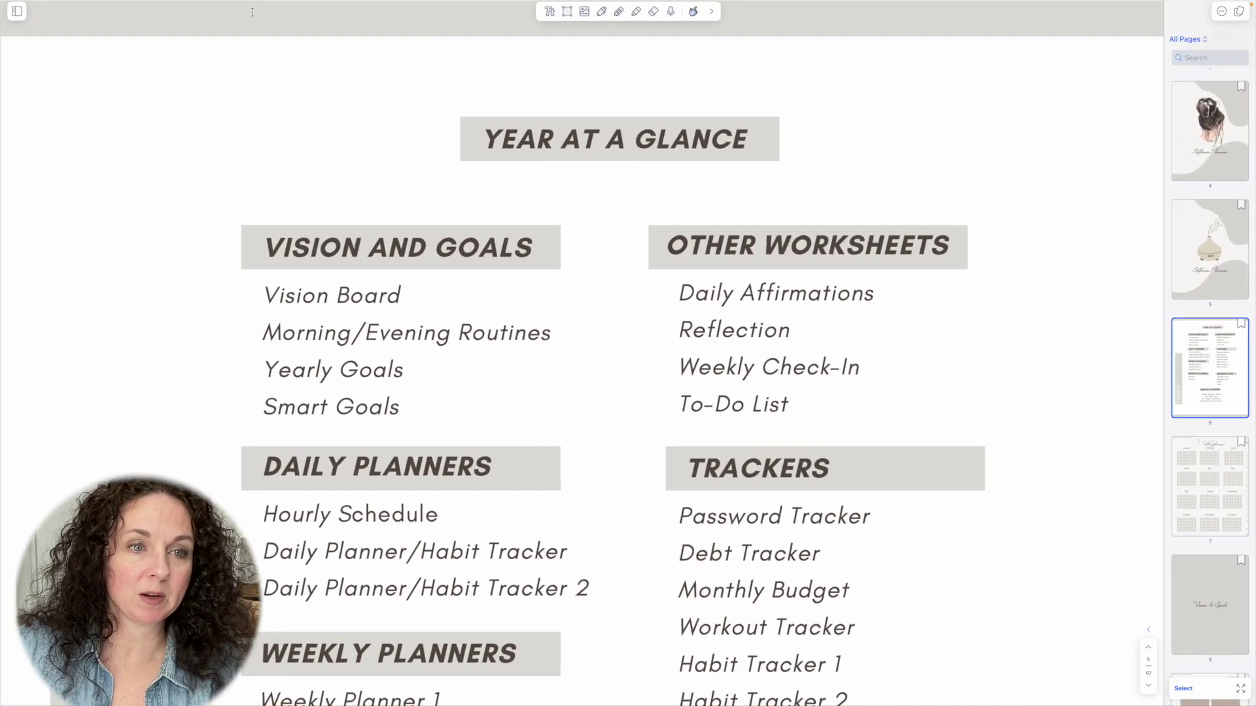
scroll(595, 413, down, 10)
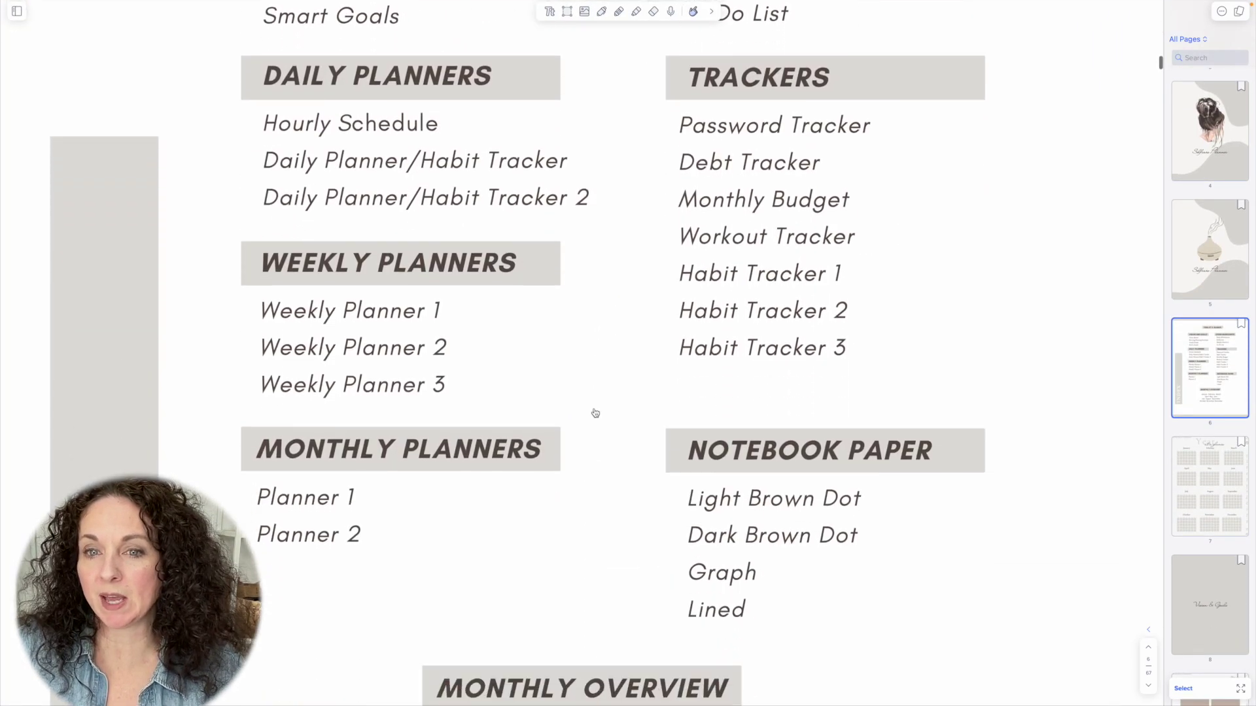
scroll(596, 413, down, 3)
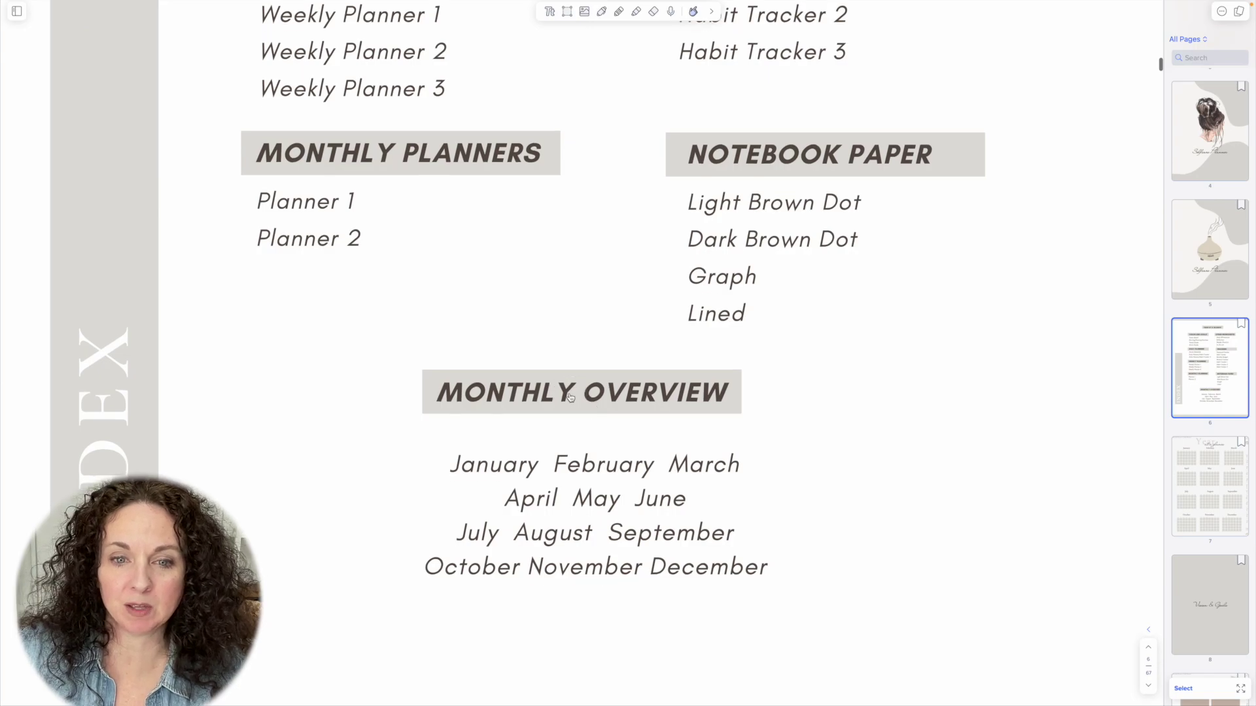
click(535, 393)
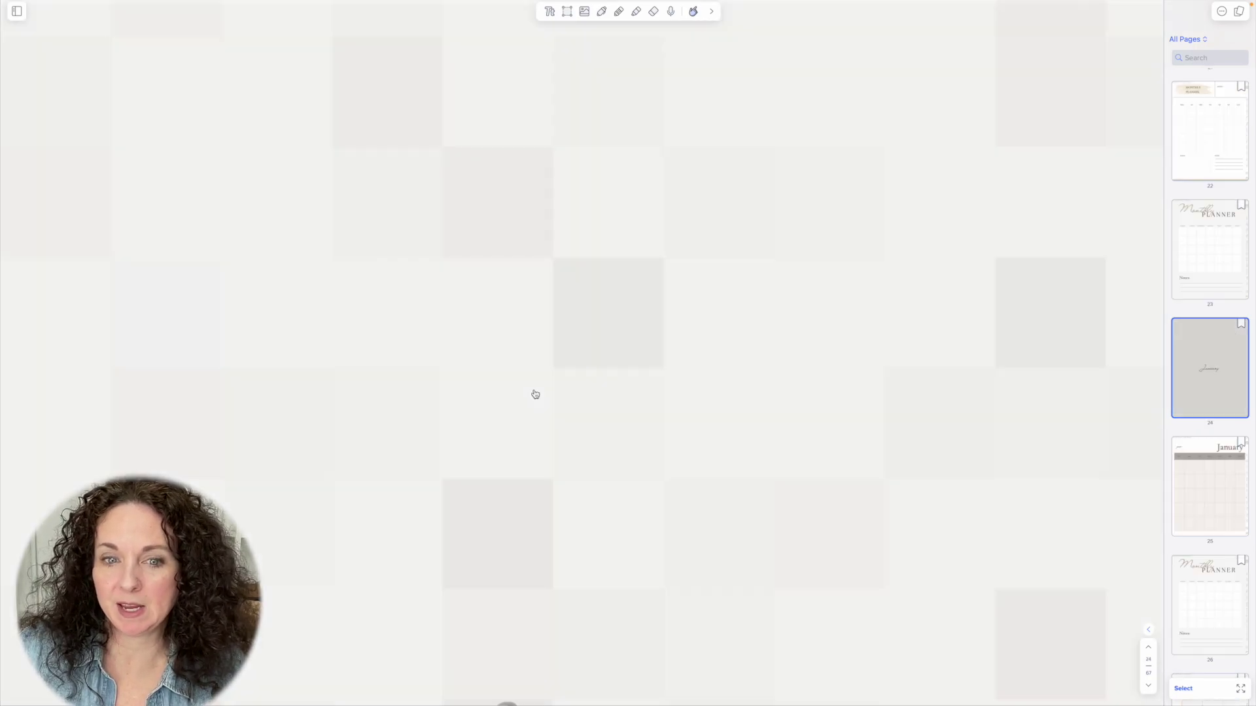
Review the January section from its divider page through the weekly and affirmation pages to the Daily Schedule pages.
scroll(796, 484, down, 10)
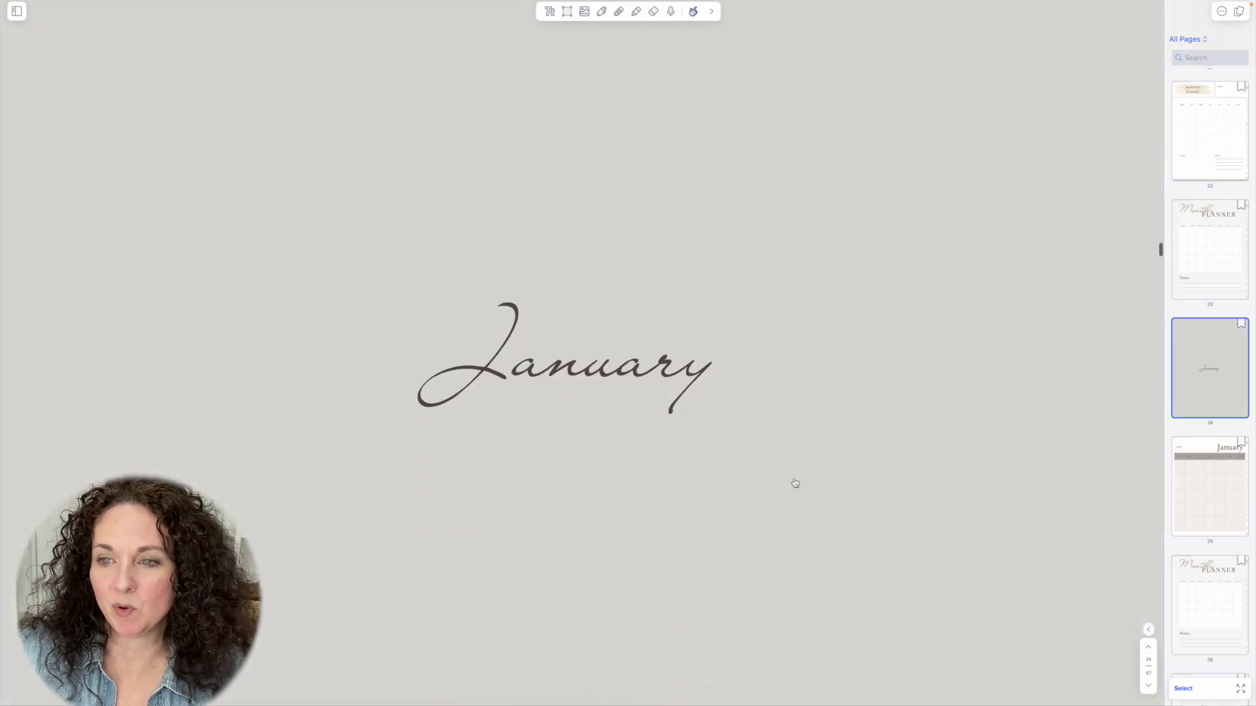
scroll(795, 483, down, 20)
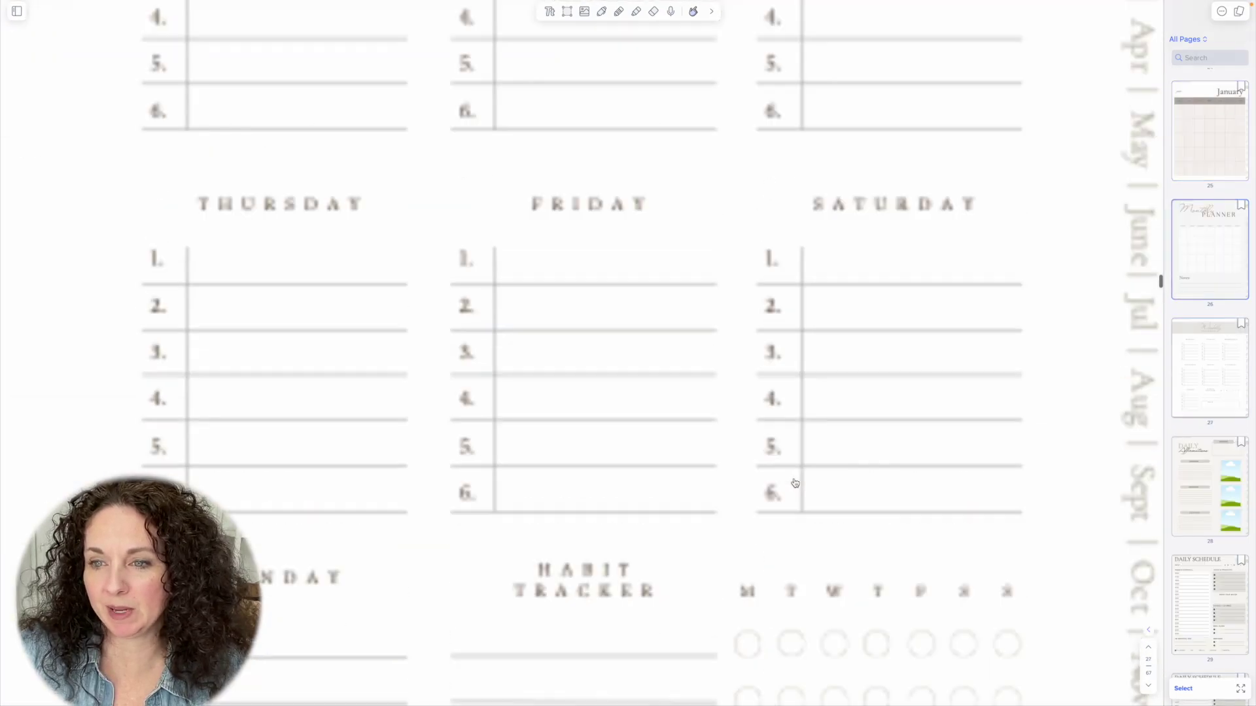
scroll(795, 483, down, 15)
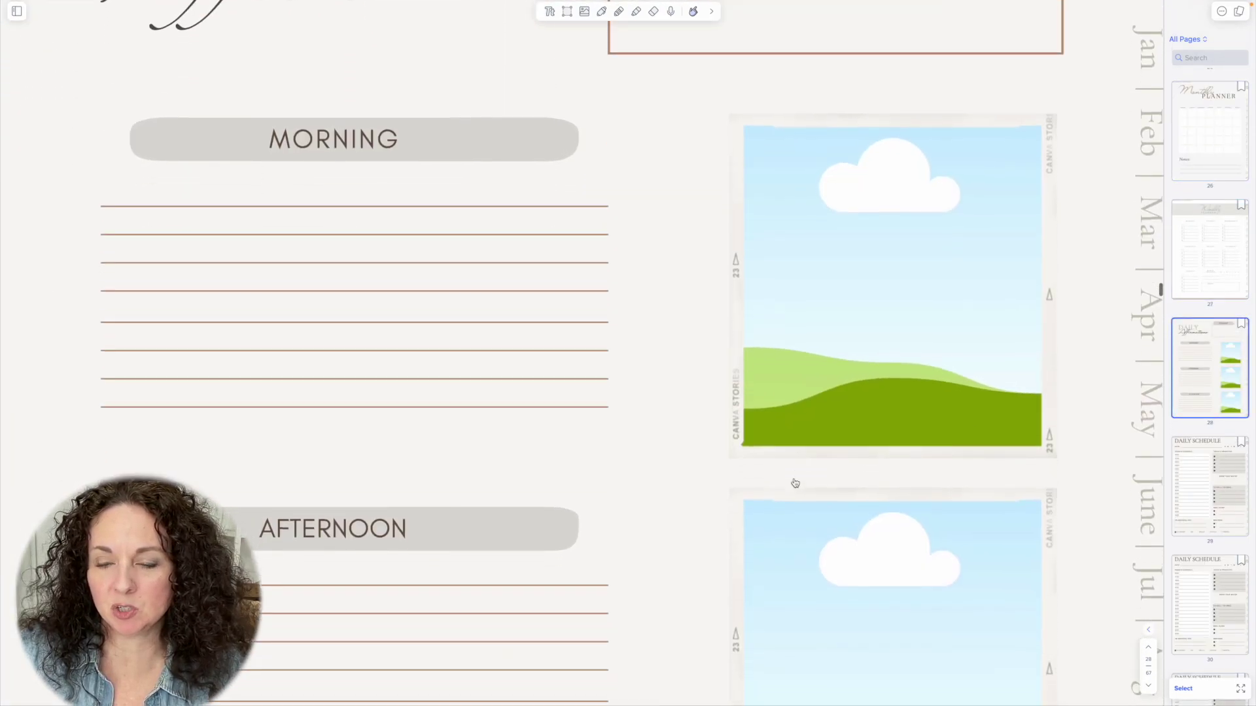
scroll(795, 484, down, 15)
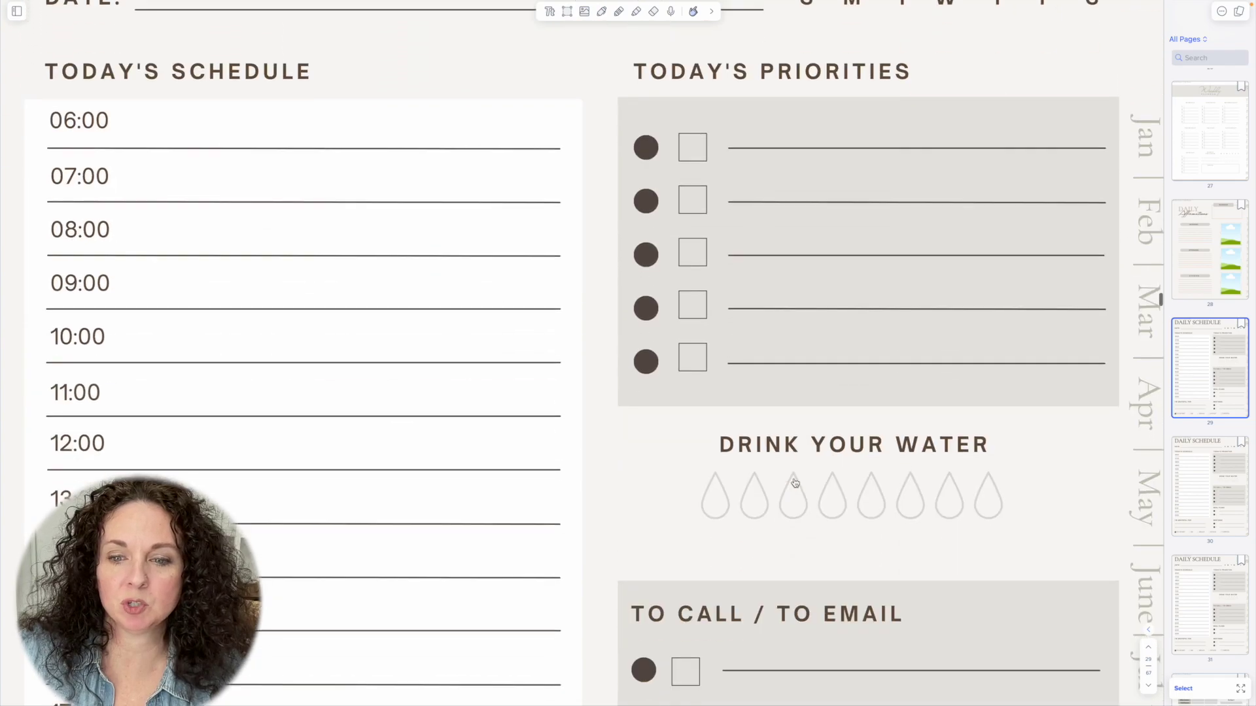
Review the rest of the Daily Schedule page and the page thumbnails into the February section.
scroll(795, 484, down, 5)
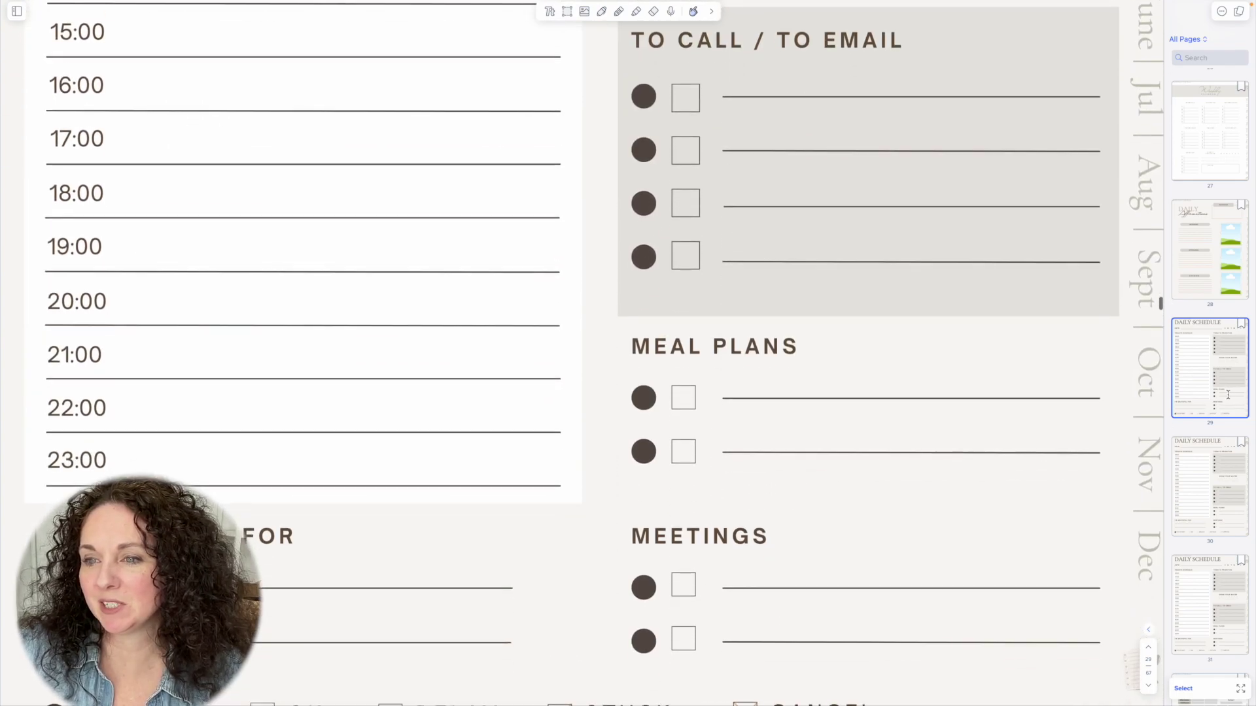
scroll(1206, 508, down, 5)
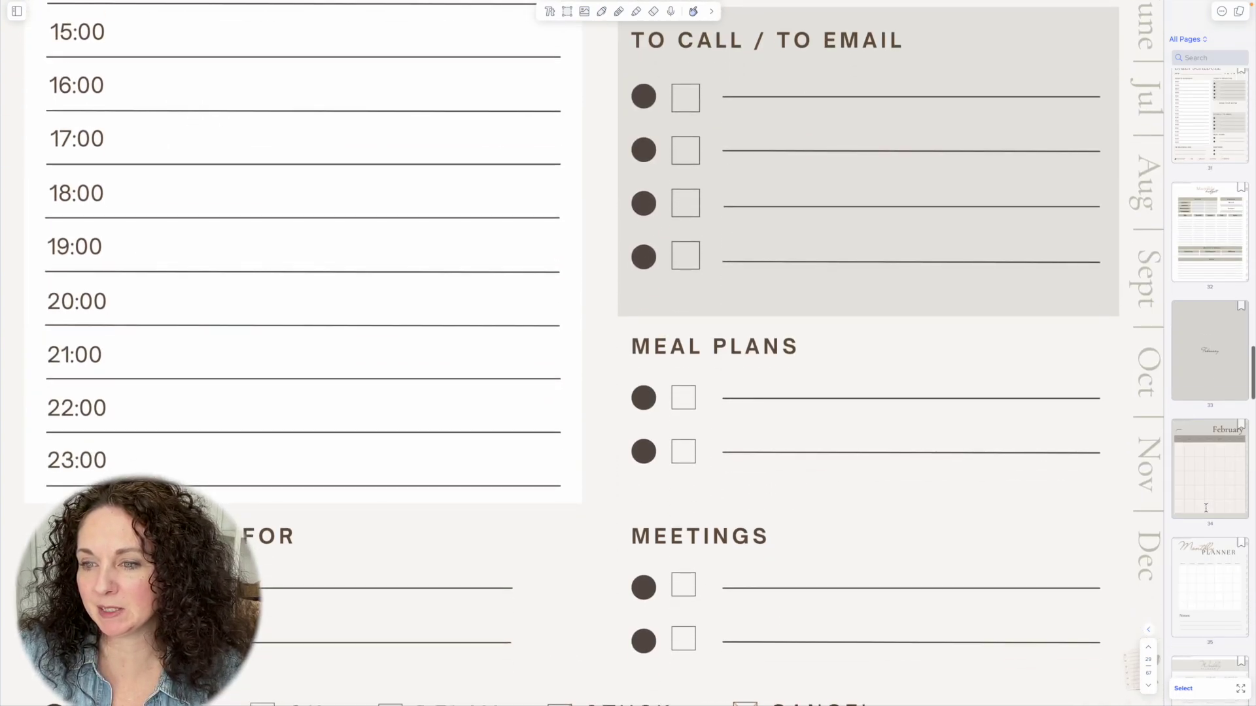
scroll(552, 451, down, 5)
scroll(551, 451, up, 20)
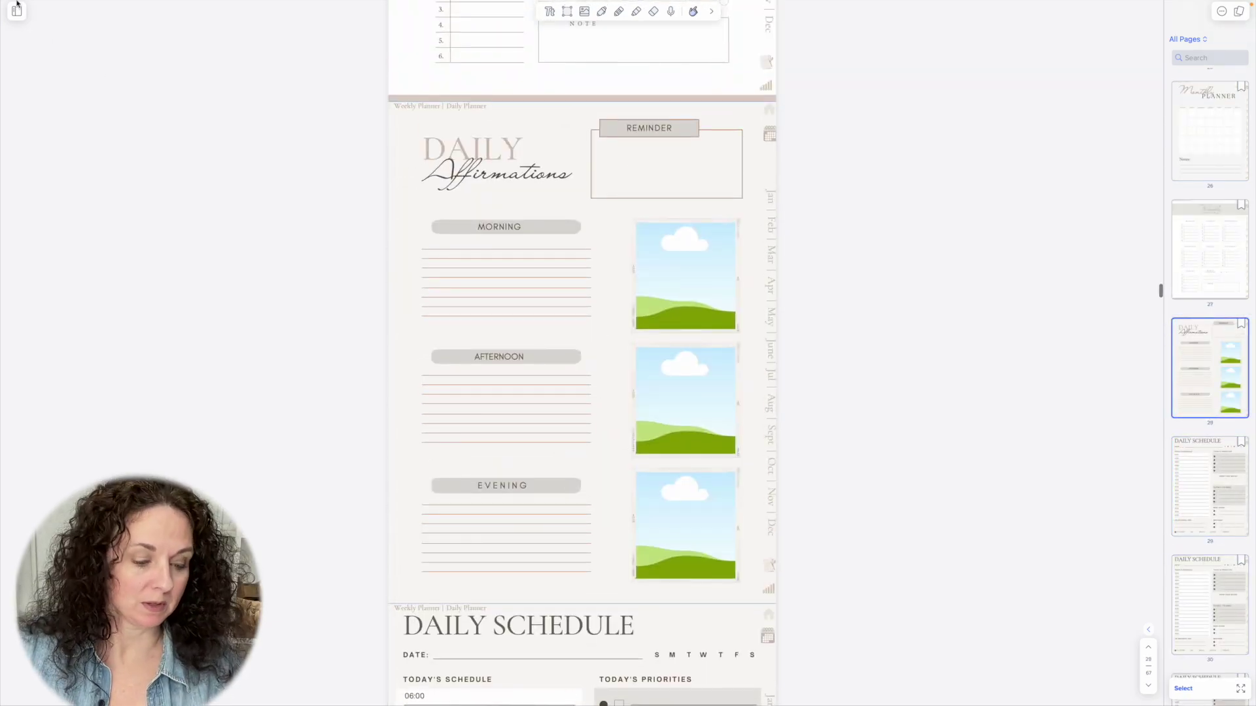
Put the Notability planner window away and switch to the Google Chrome window with the Etsy planner listing.
click(7, 21)
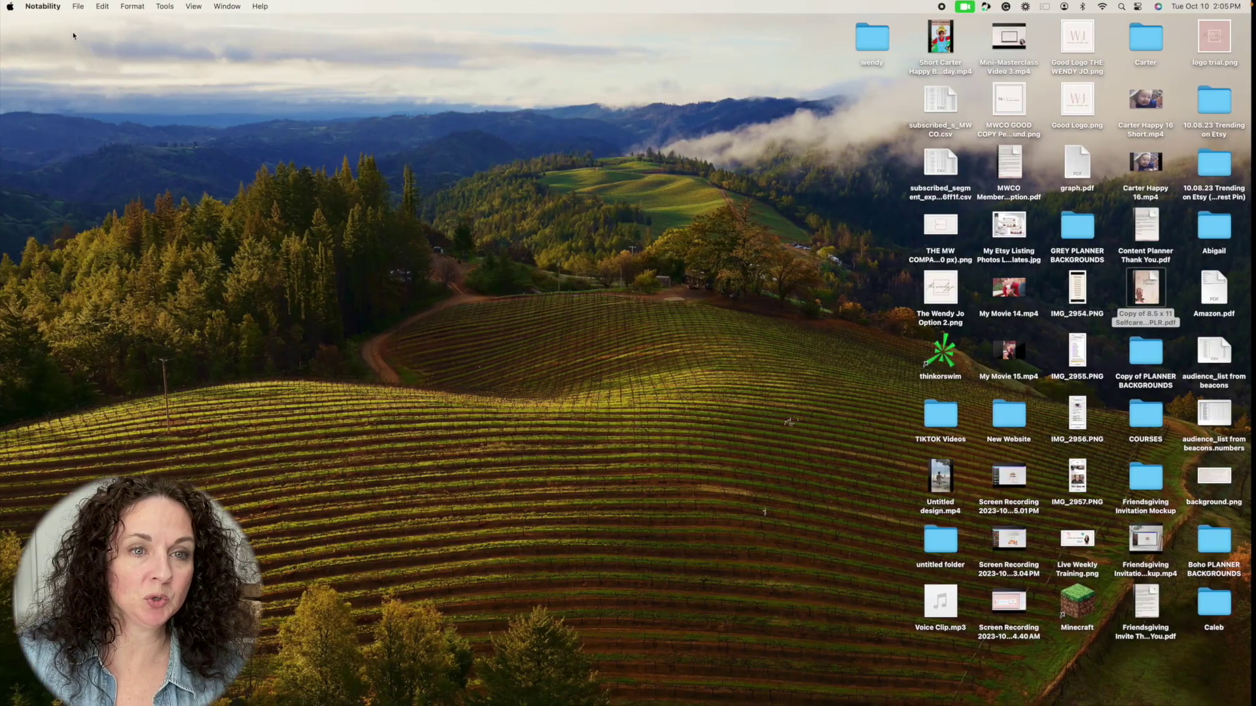
mouse_move(900, 701)
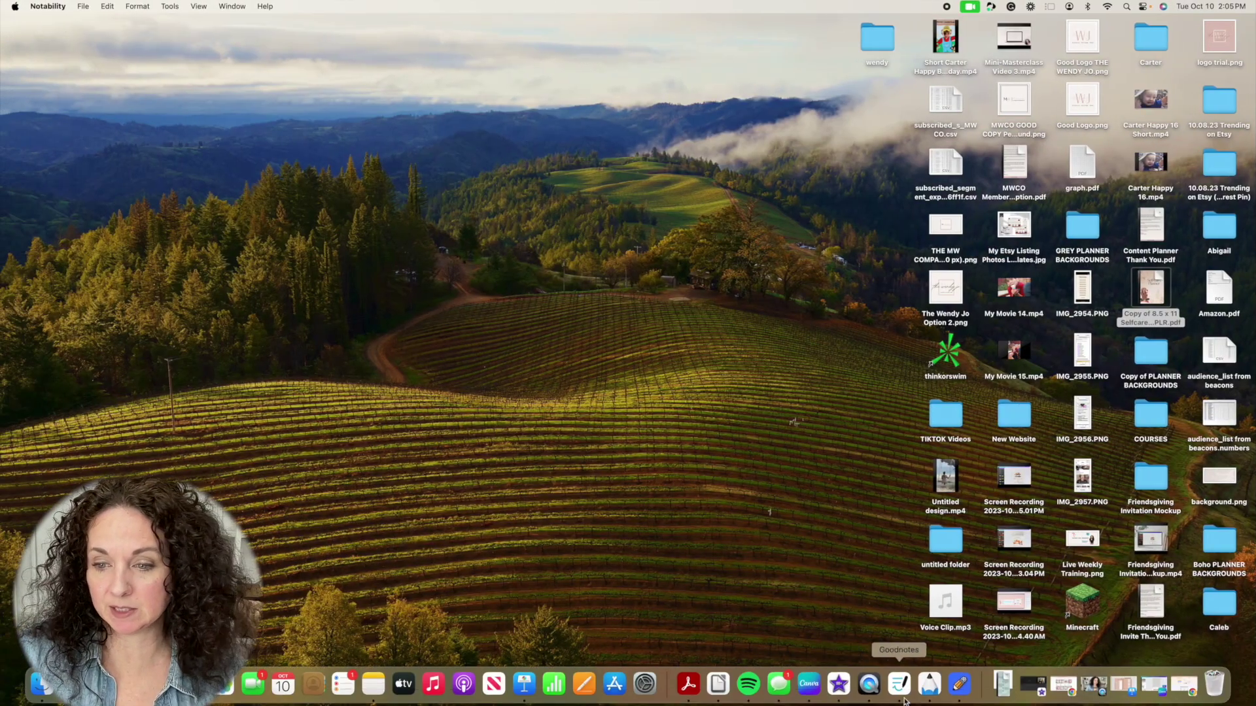
click(1152, 688)
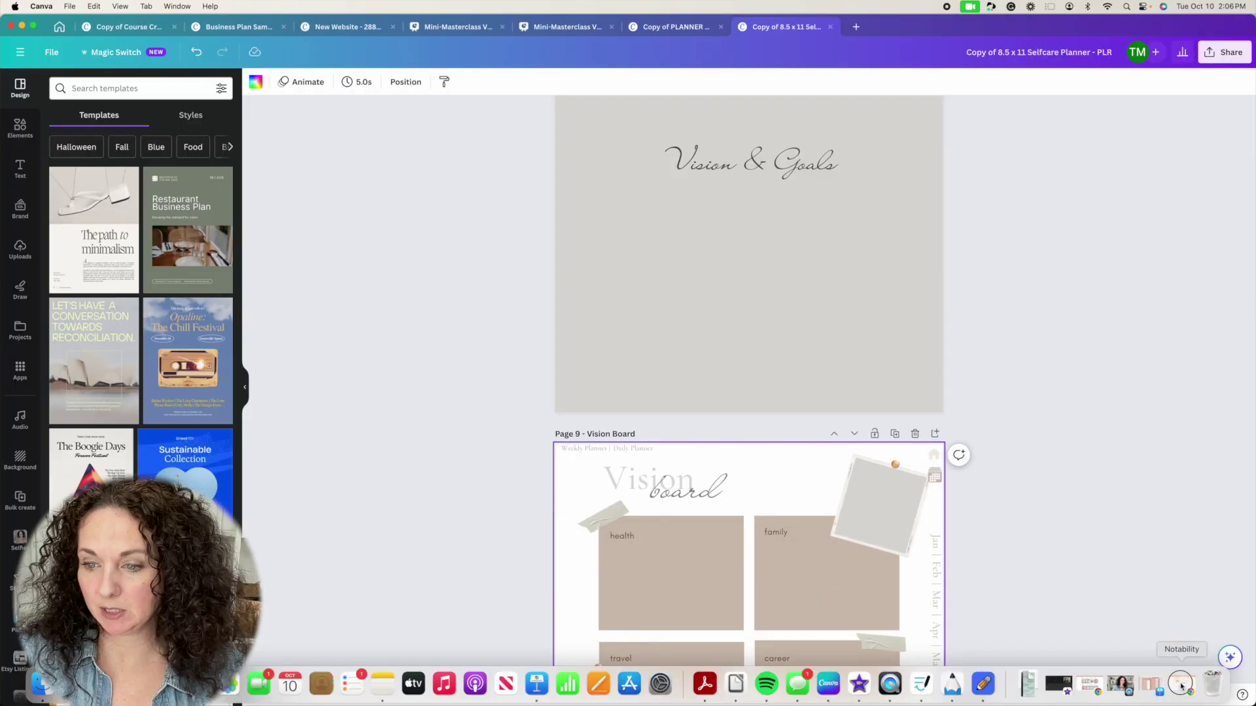
click(1175, 675)
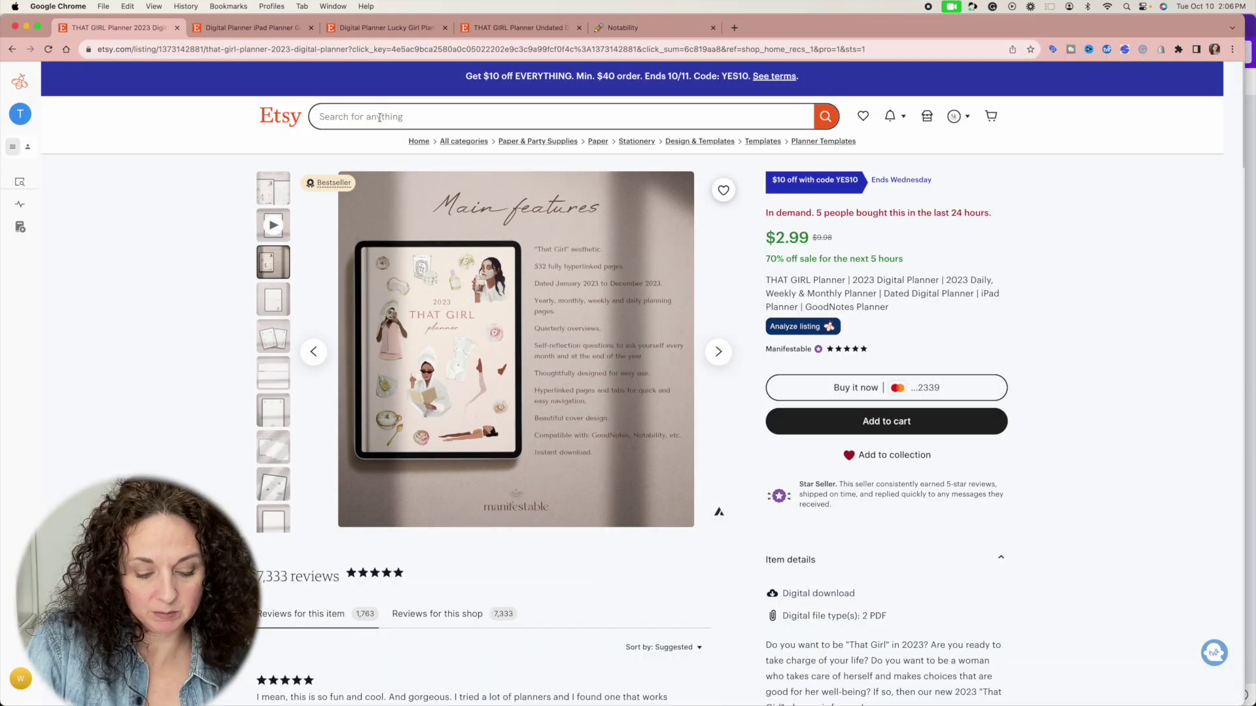
Search Etsy for "2023 digital planner goodnotes" and glance over the listings.
click(379, 118)
key(Escape)
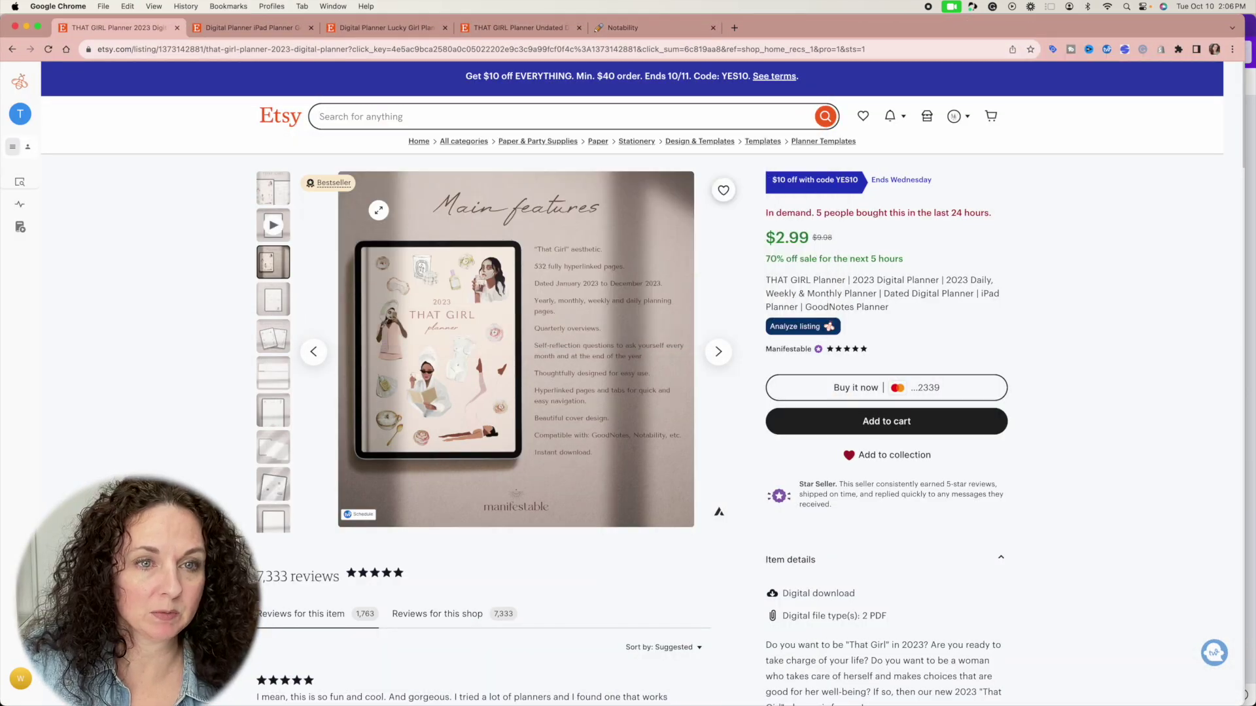
click(384, 115)
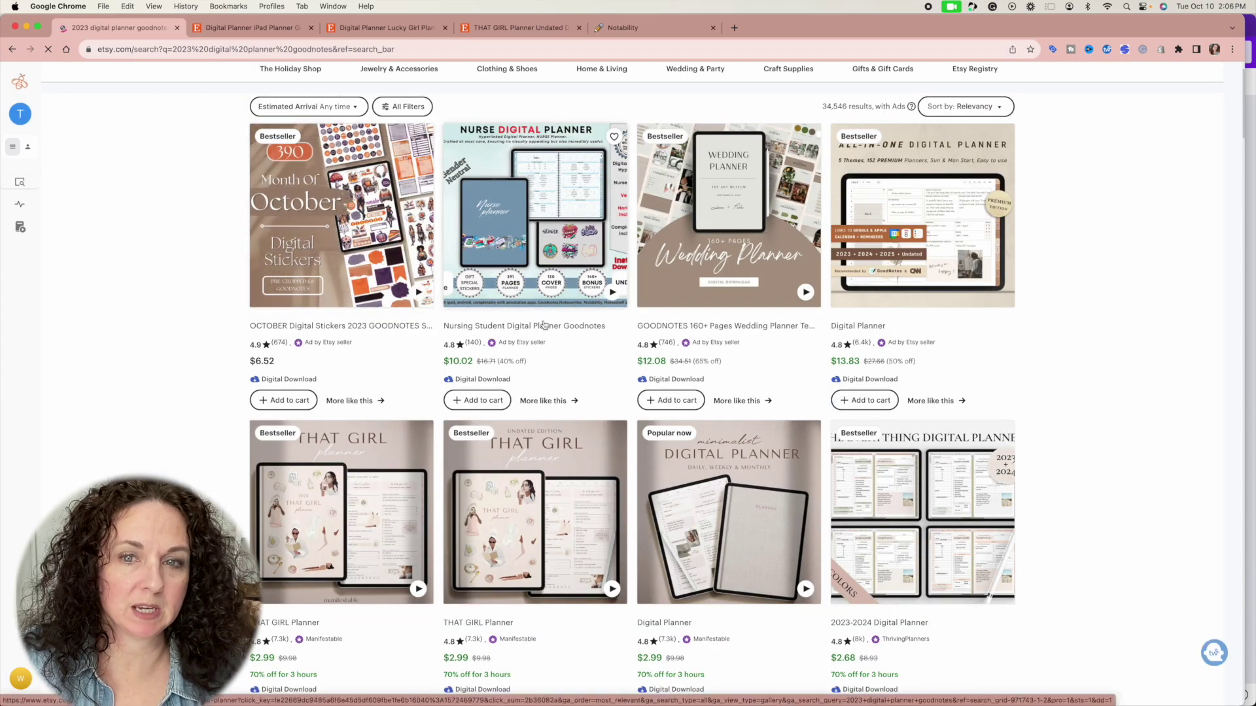
scroll(544, 325, down, 3)
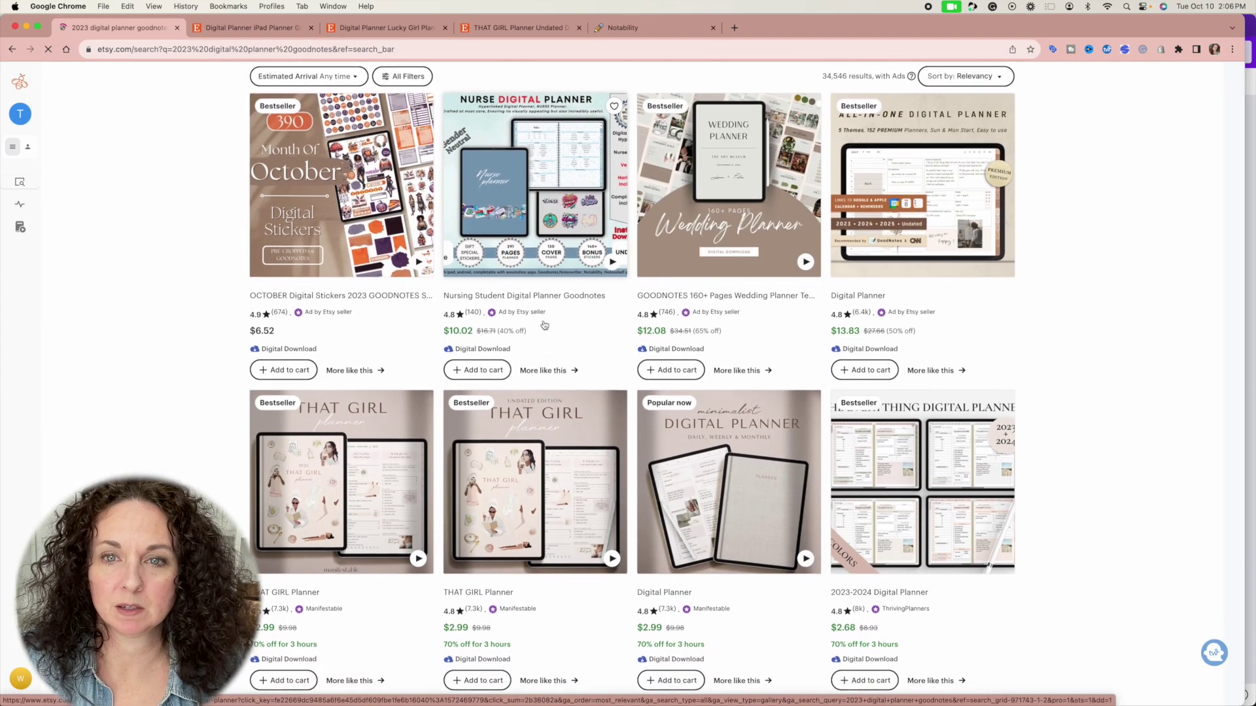
scroll(544, 325, up, 3)
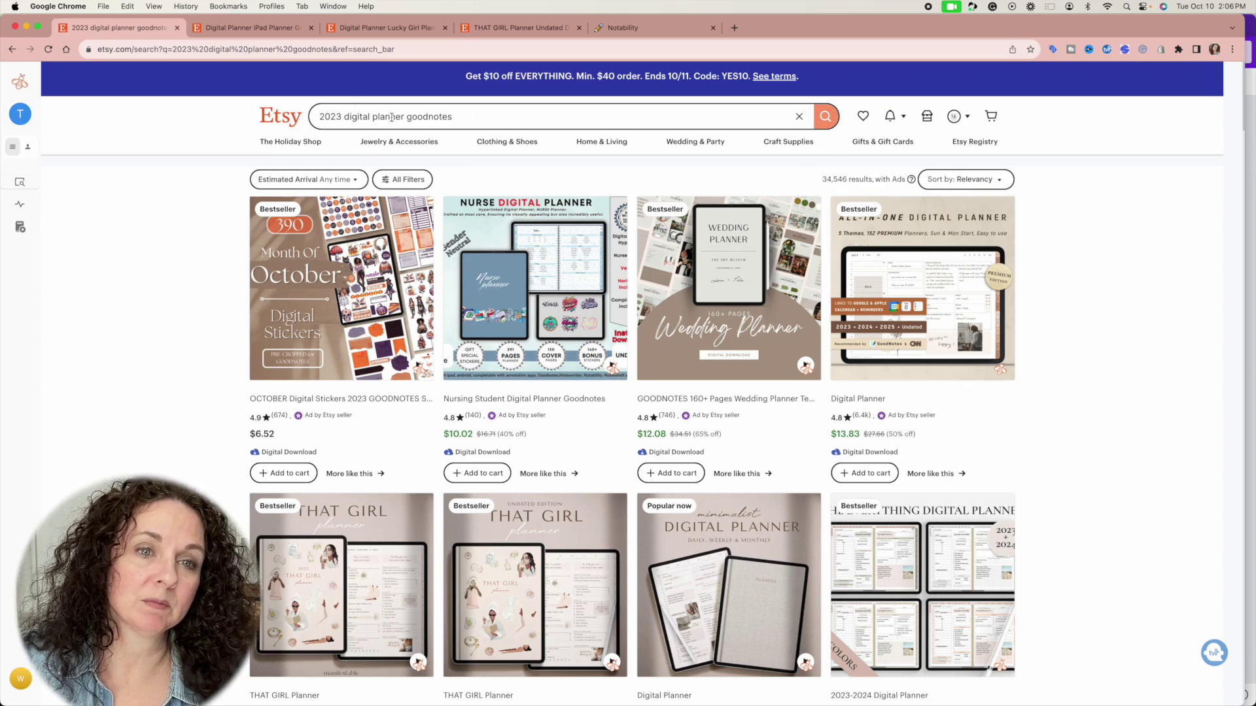
Refine the Etsy search to "2023 digital planner goodnotes self care".
click(469, 118)
text(sel)
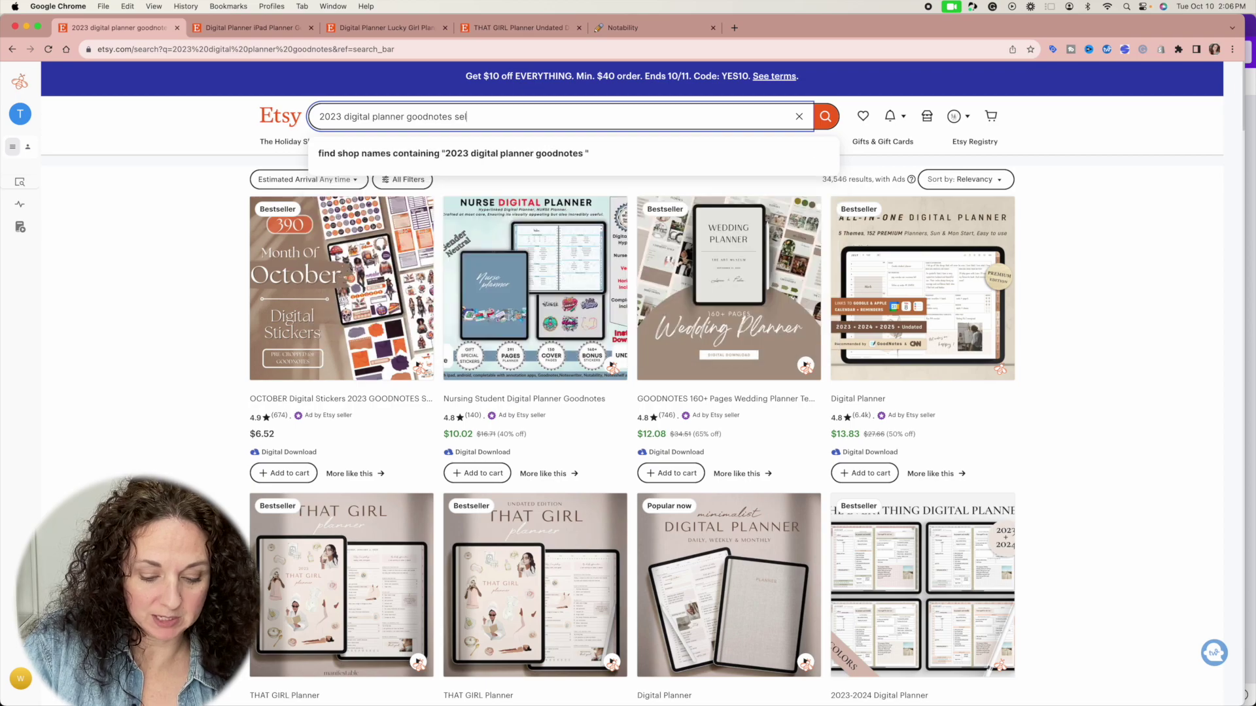
text(f care)
key(Return)
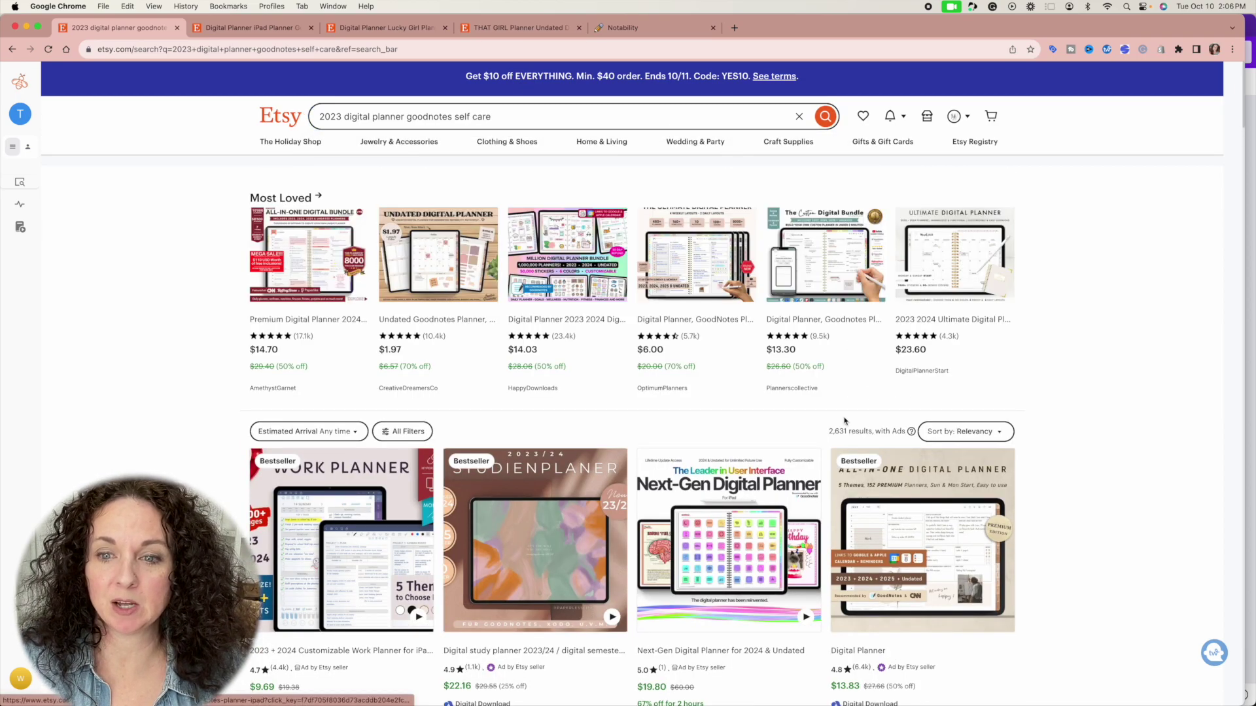
Examine the self-care planner search results, comparing the result count, bestseller listings, cover designs and prices.
scroll(877, 419, down, 3)
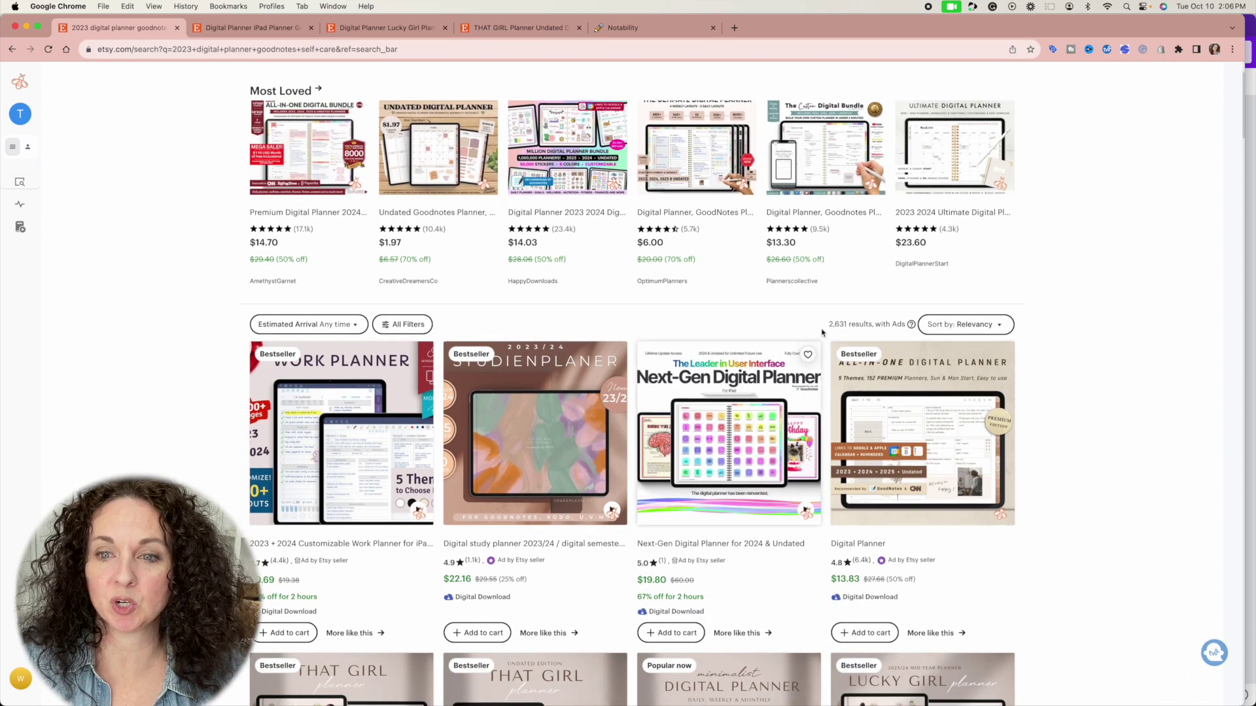
scroll(824, 471, down, 1)
scroll(773, 503, up, 5)
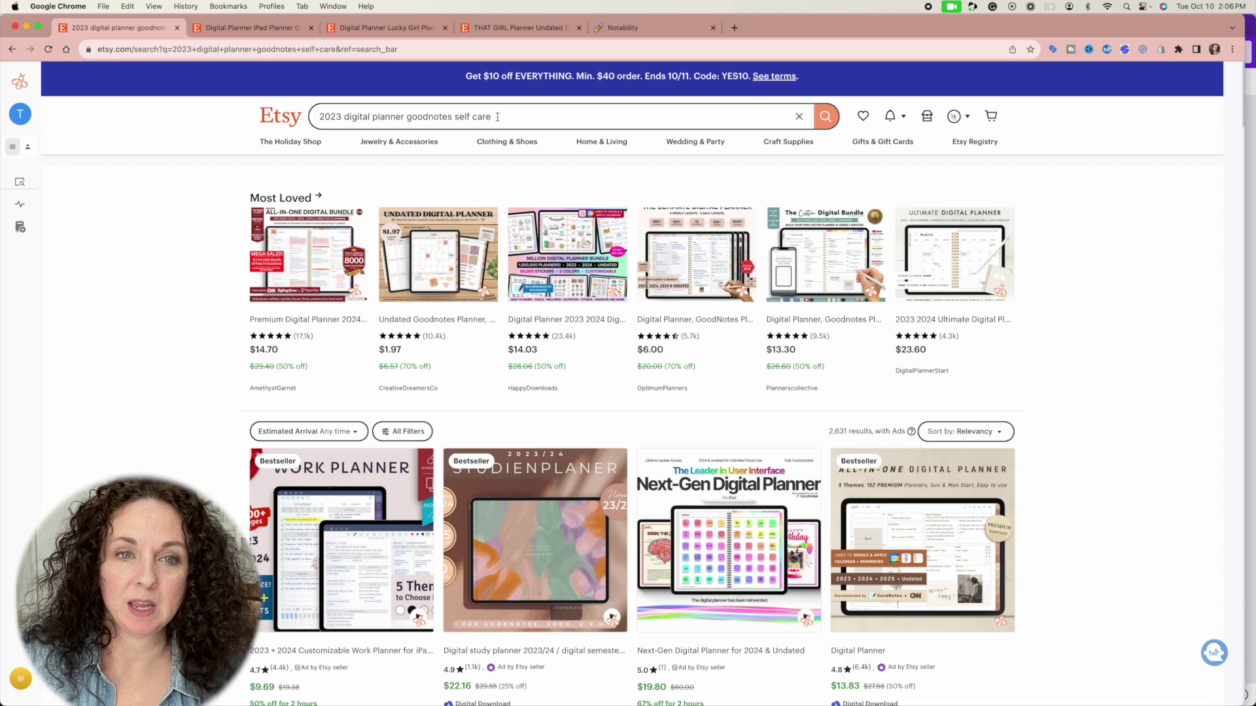
scroll(734, 401, down, 2)
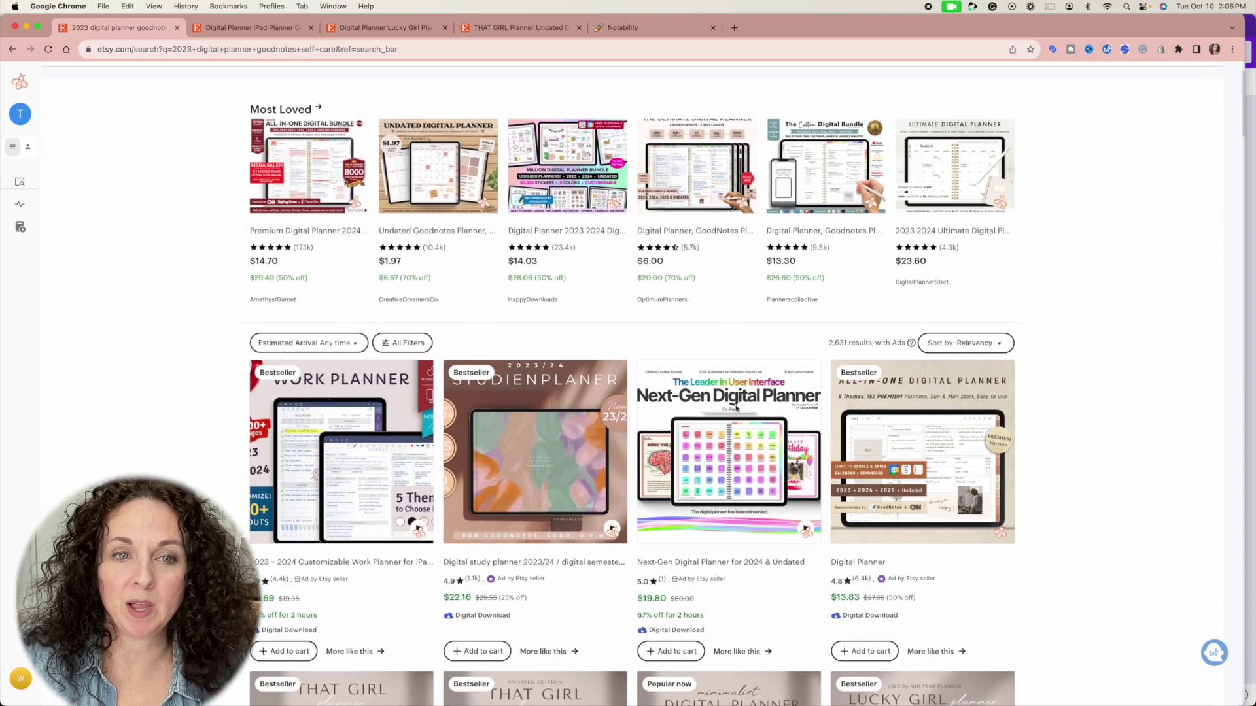
scroll(734, 401, up, 2)
scroll(736, 409, down, 1)
scroll(736, 409, down, 10)
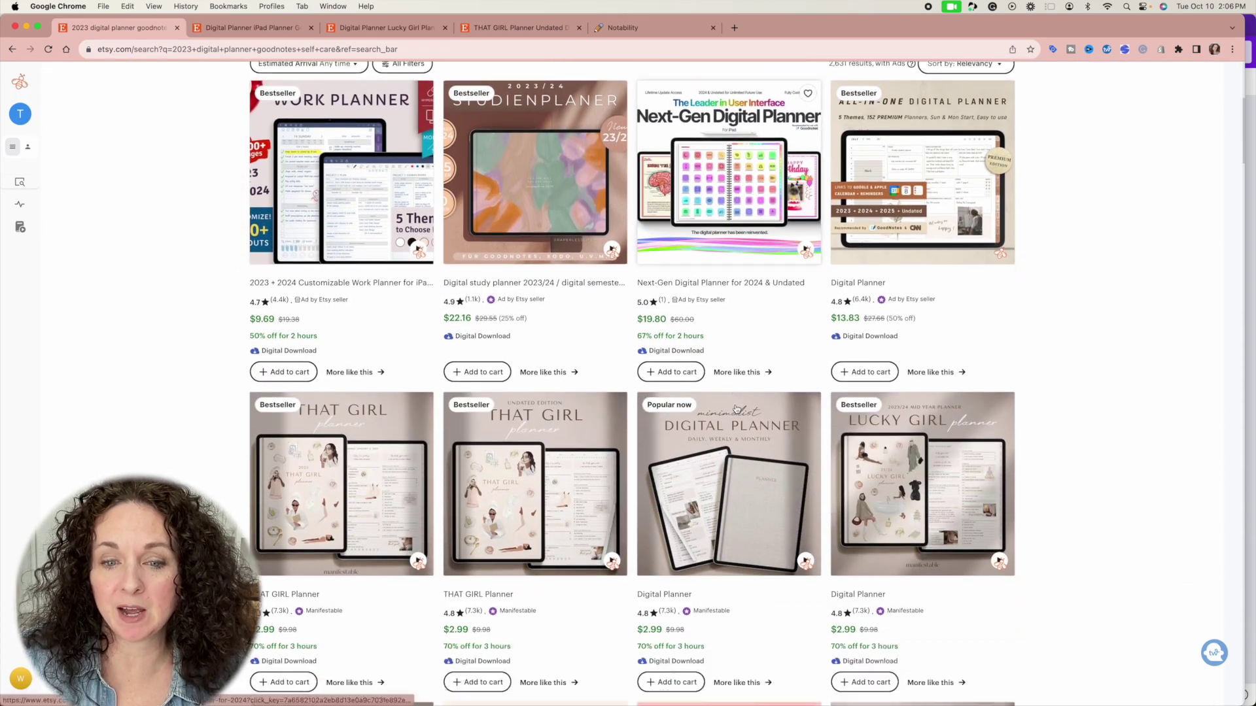
scroll(737, 409, down, 2)
scroll(543, 432, up, 6)
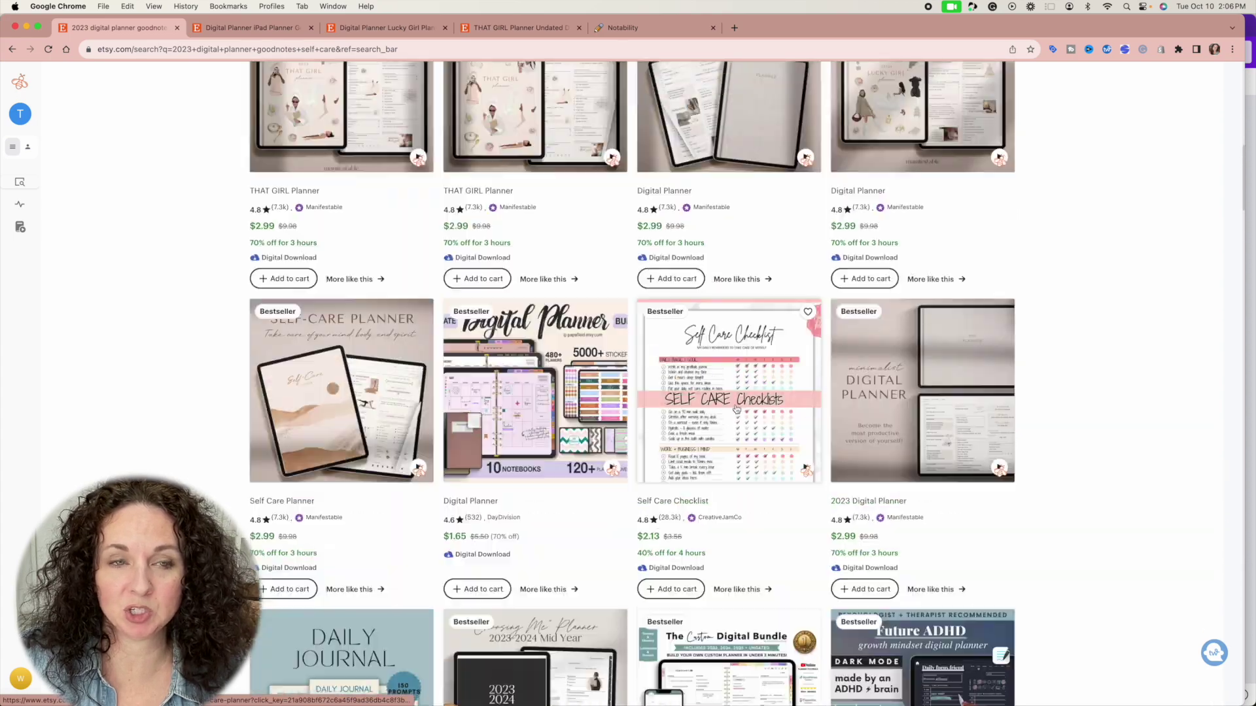
scroll(349, 452, down, 1)
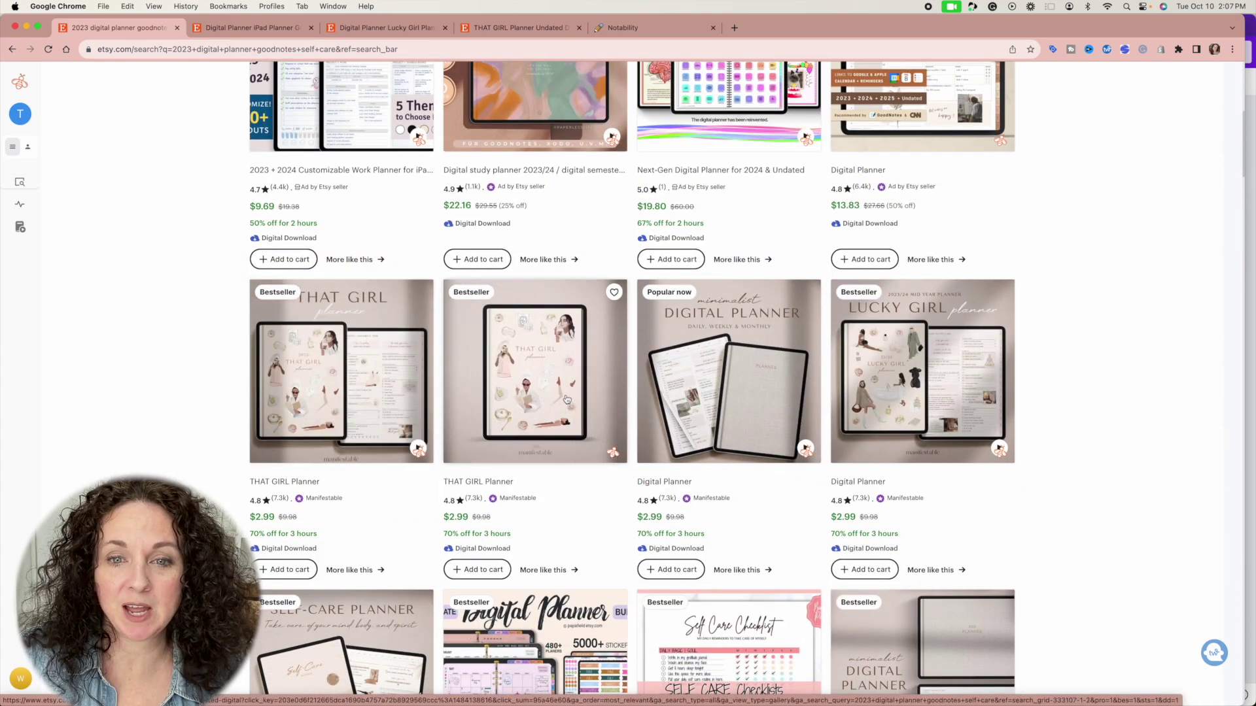
scroll(717, 424, down, 2)
scroll(717, 423, down, 1)
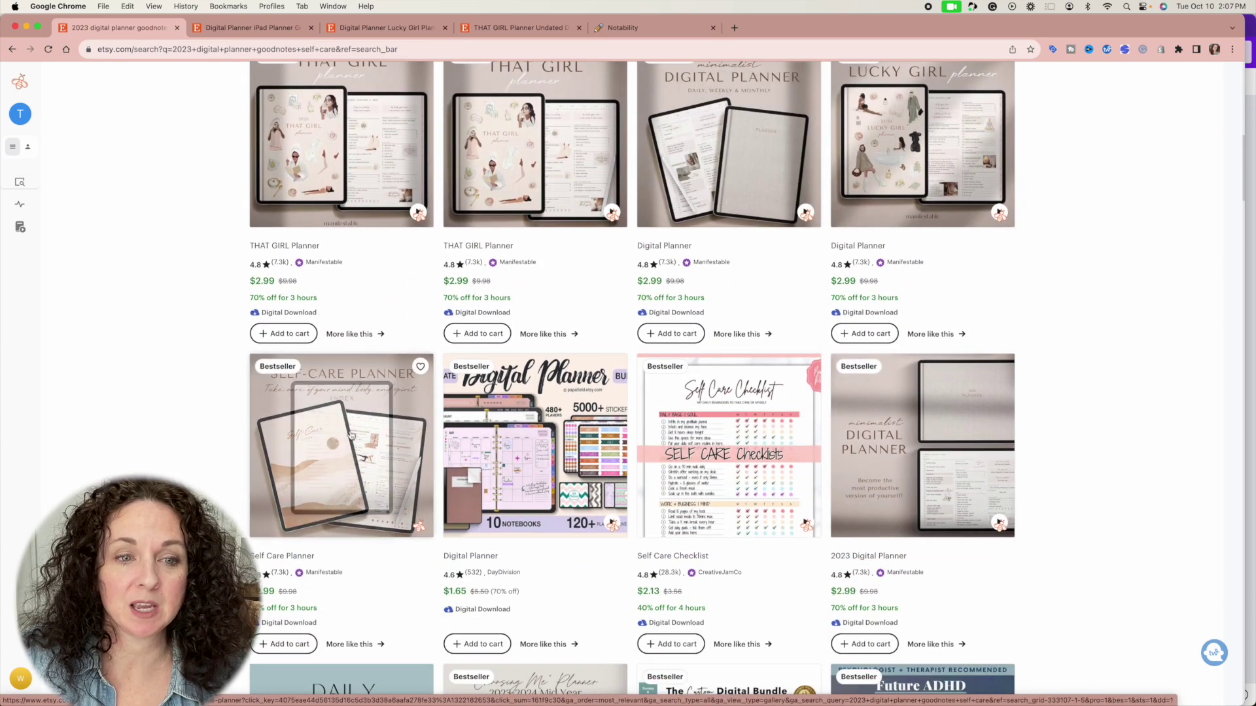
scroll(353, 340, up, 1)
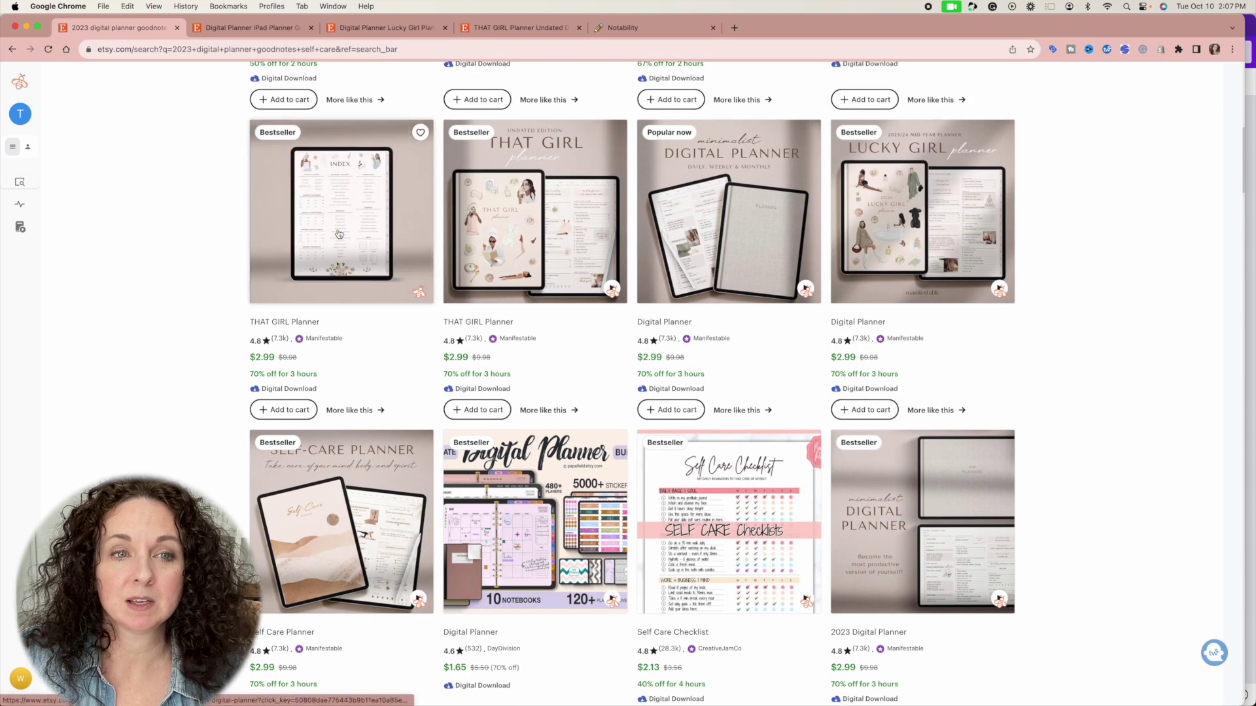
Analyze the undated THAT GIRL Planner listing and review its tags with their search volume and competition.
click(535, 227)
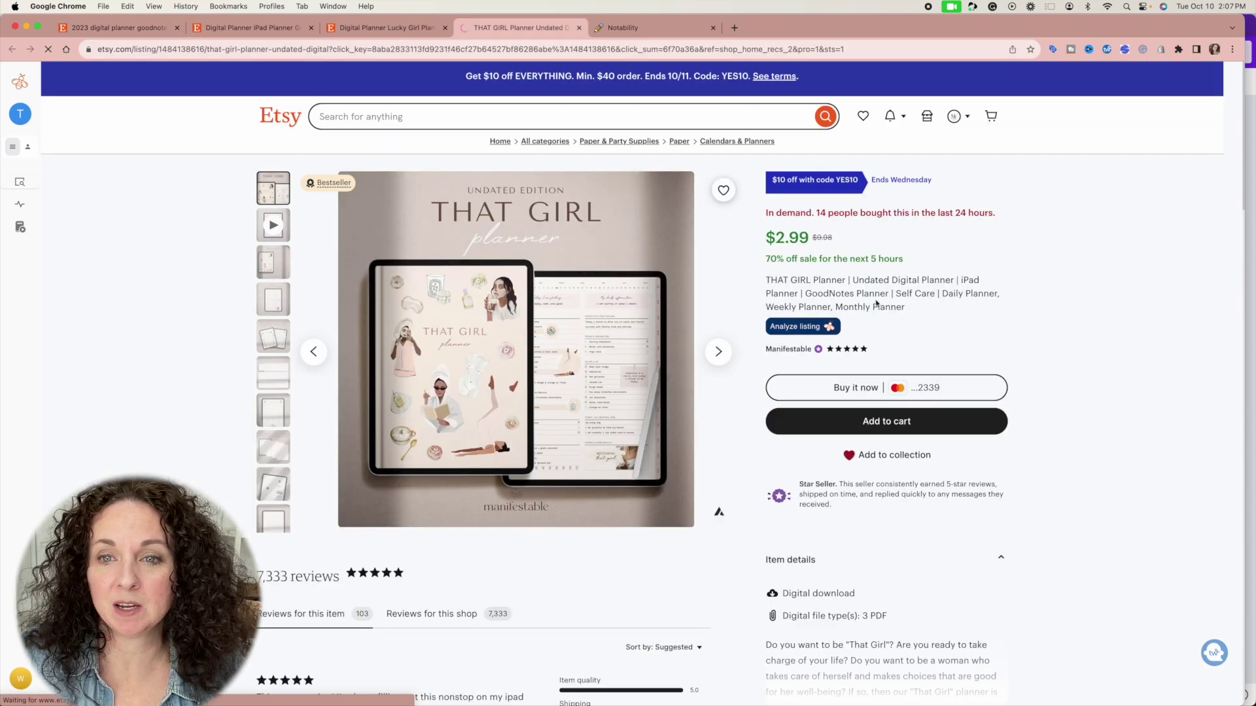
scroll(805, 302, down, 1)
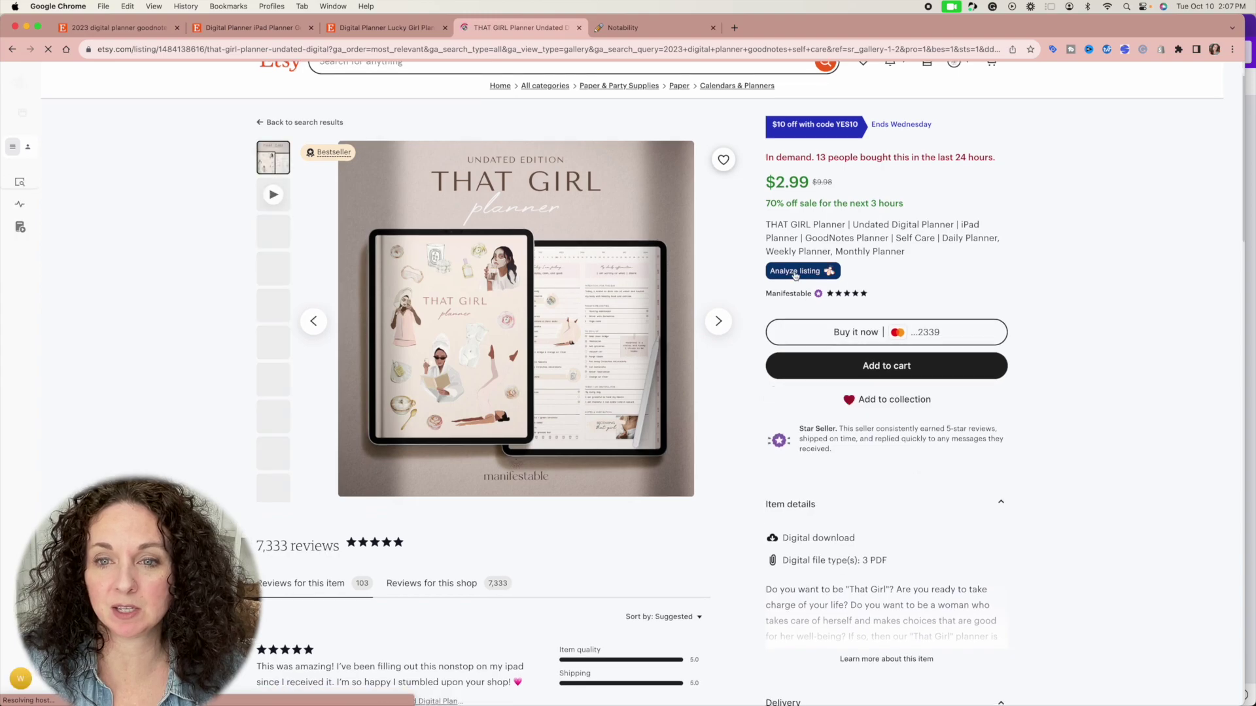
click(799, 271)
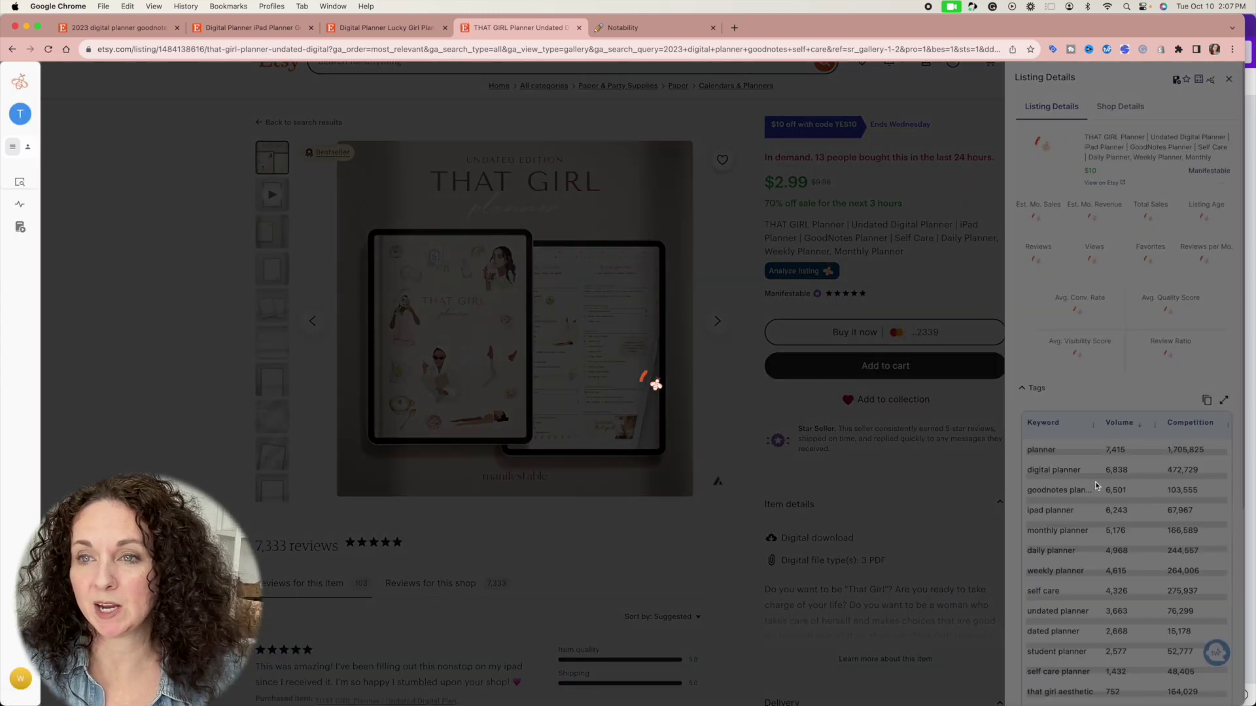
scroll(1112, 510, down, 3)
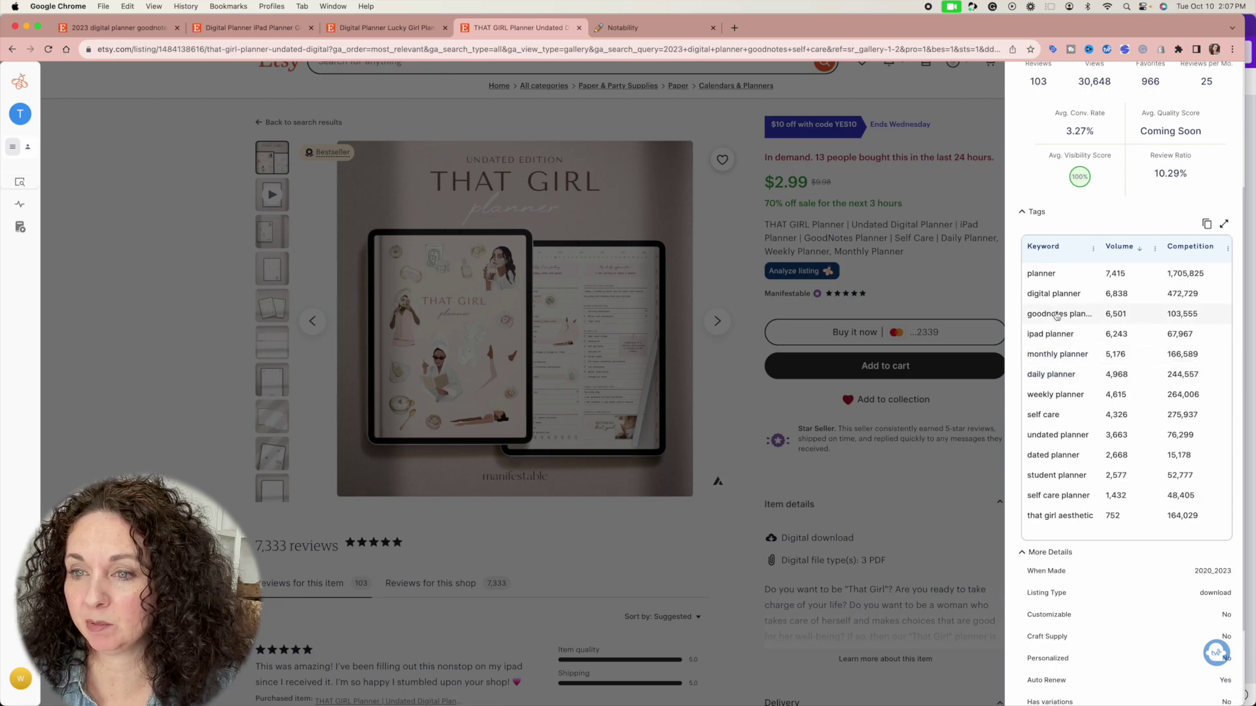
scroll(1089, 557, down, 3)
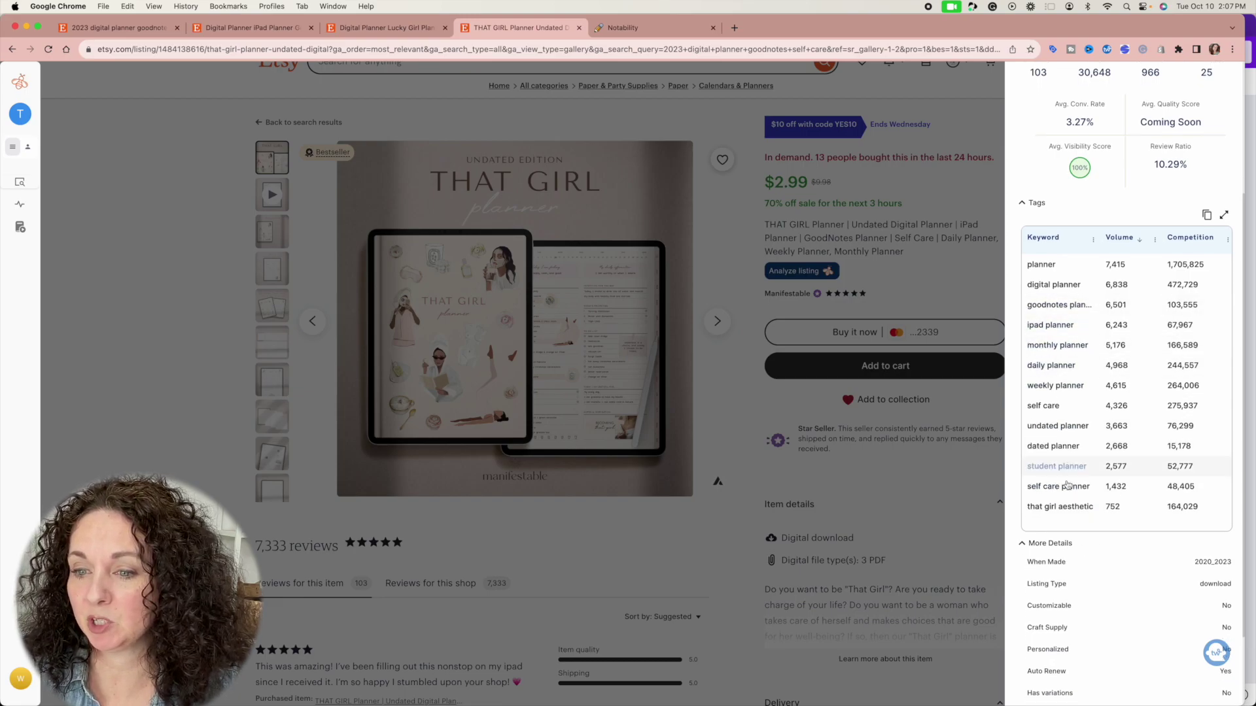
click(954, 510)
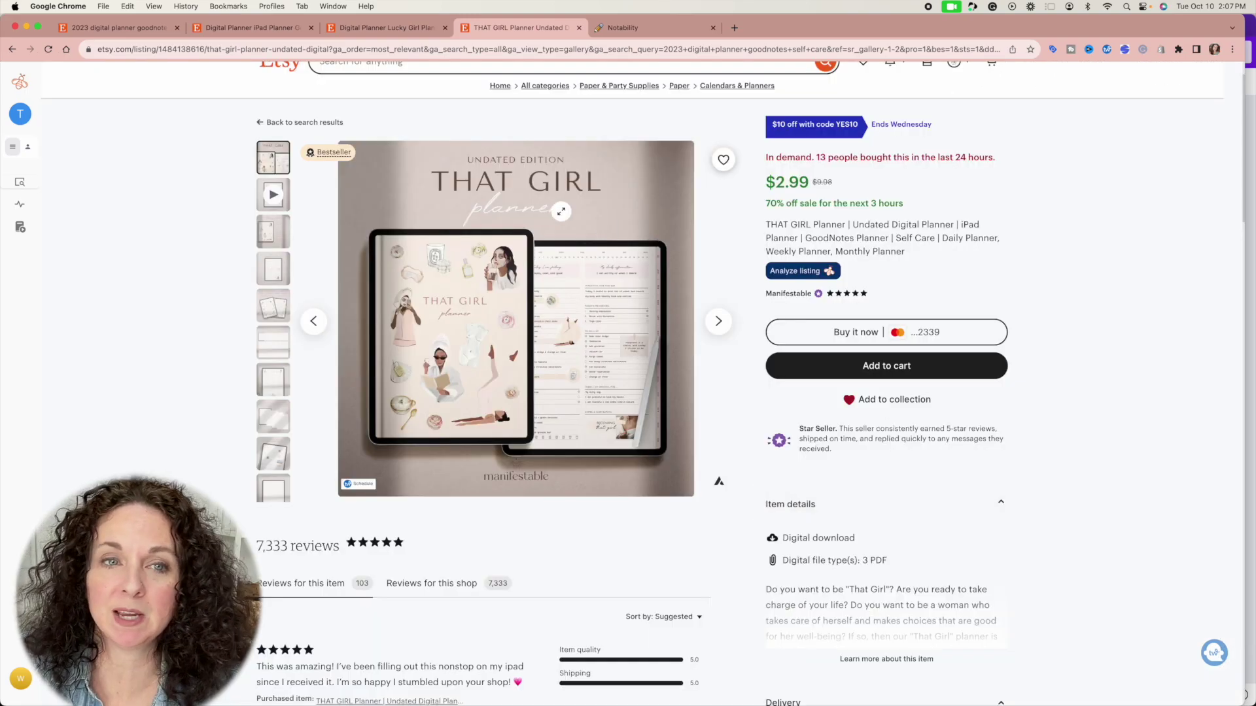
Search Etsy for "adhd planner digital goodnotes" and browse the ADHD planner listings.
scroll(458, 197, up, 2)
click(418, 119)
text(a)
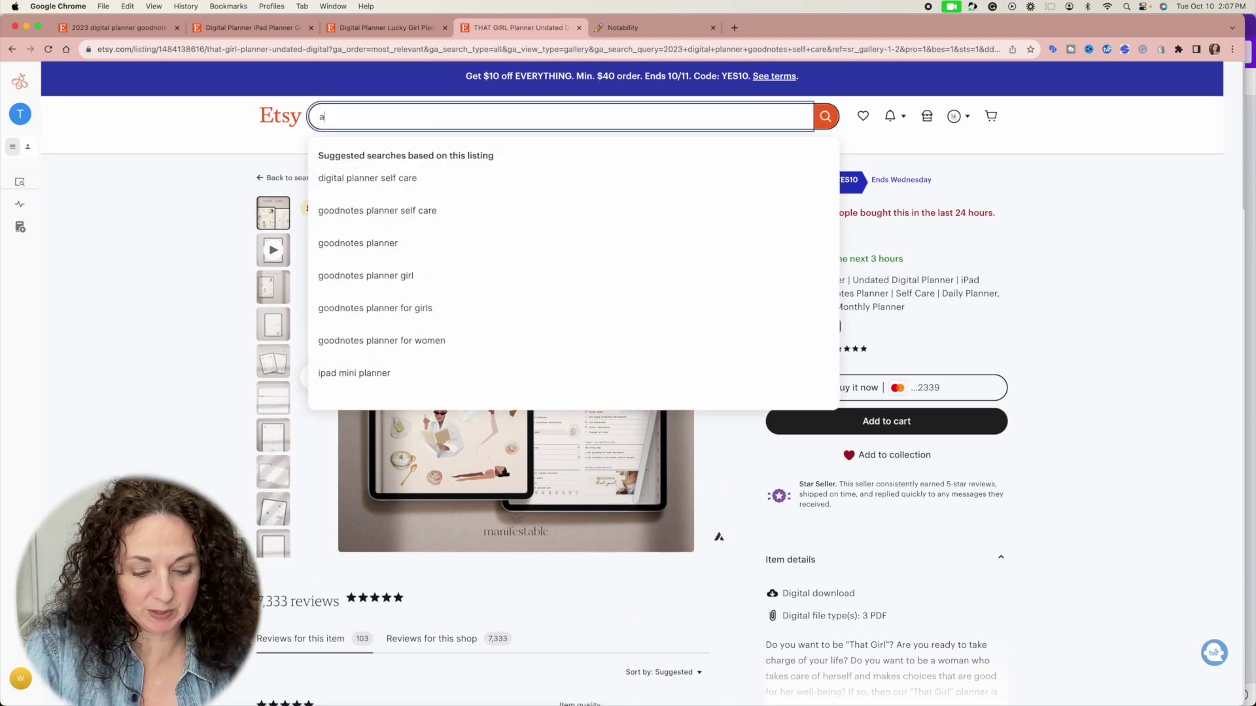
text(dhdh)
key(BackSpace)
text(pl)
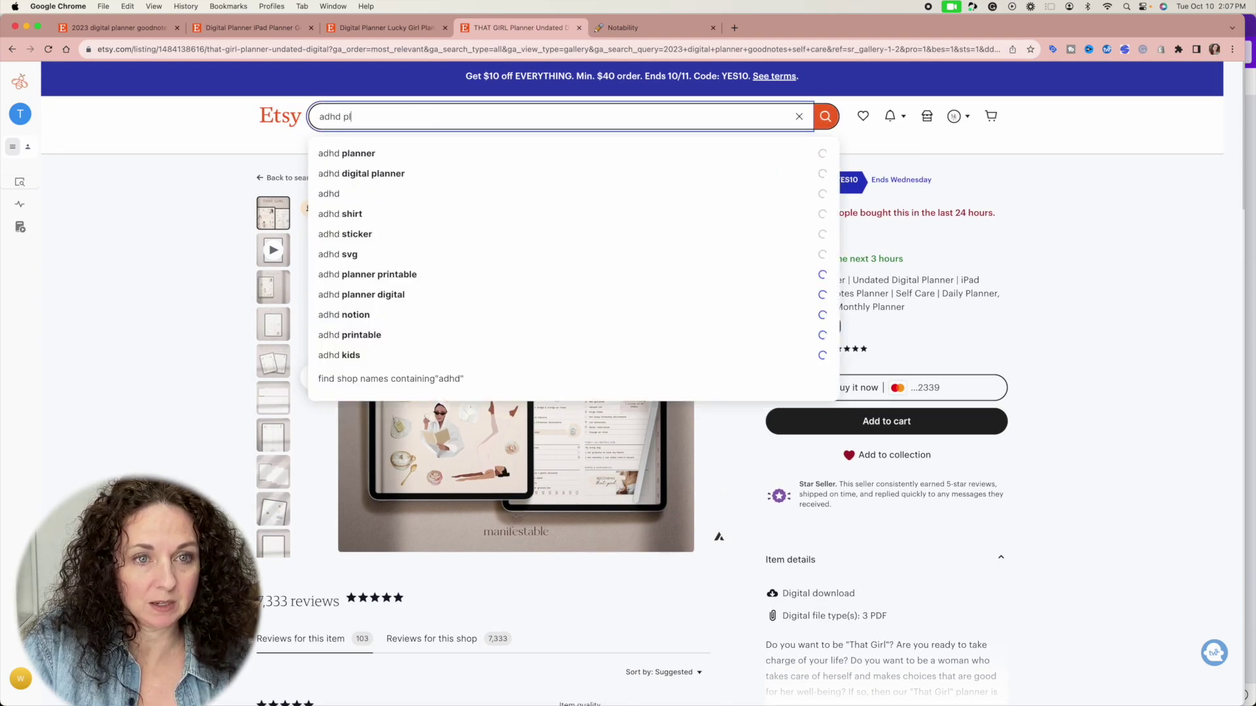
text(anner digita)
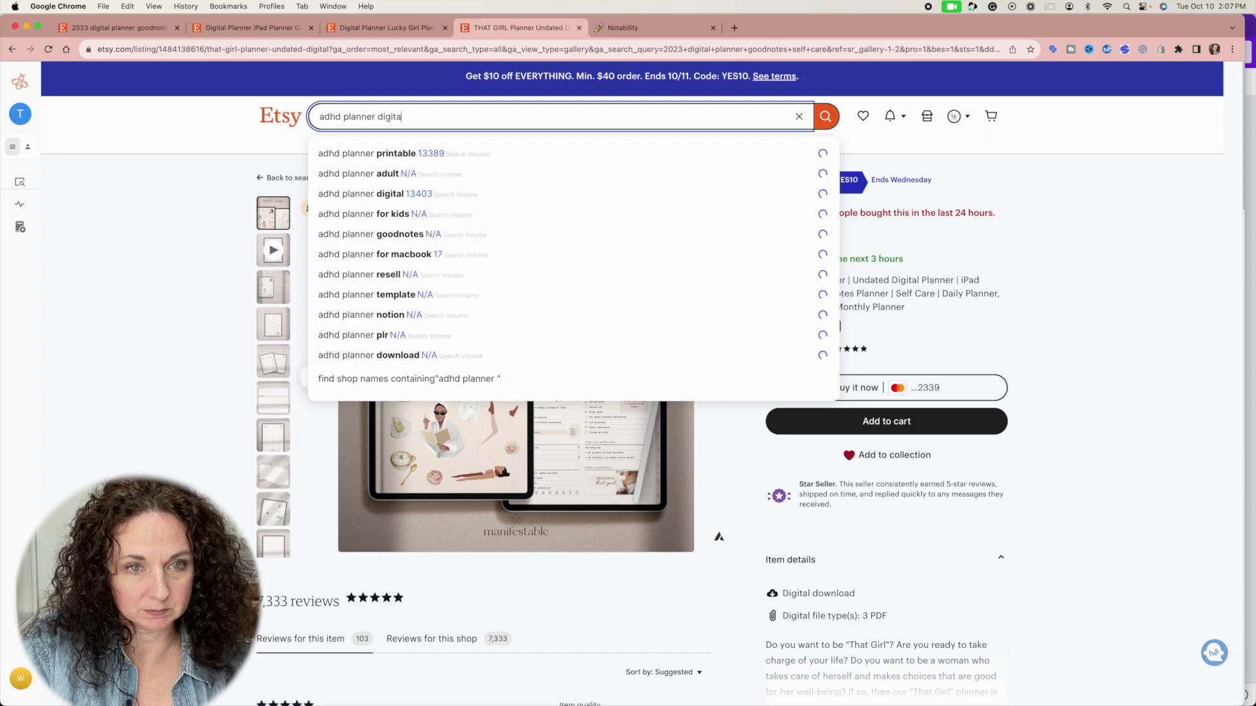
text(l goodnotes)
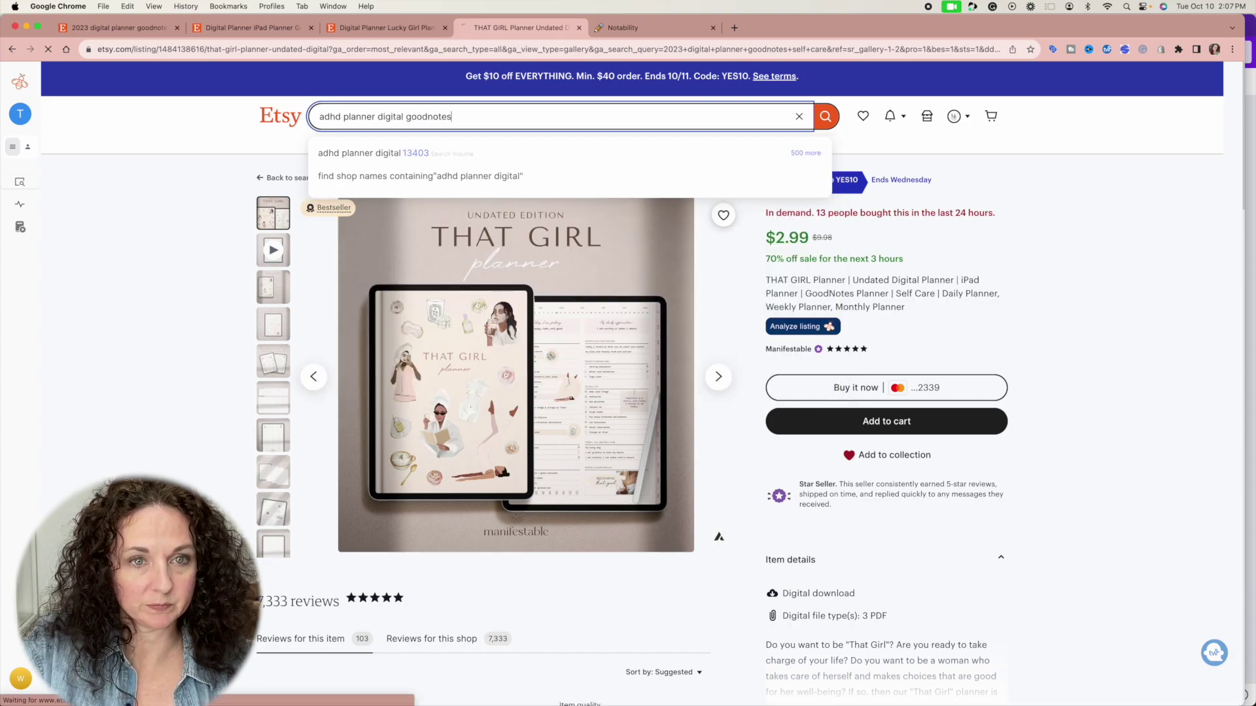
key(Return)
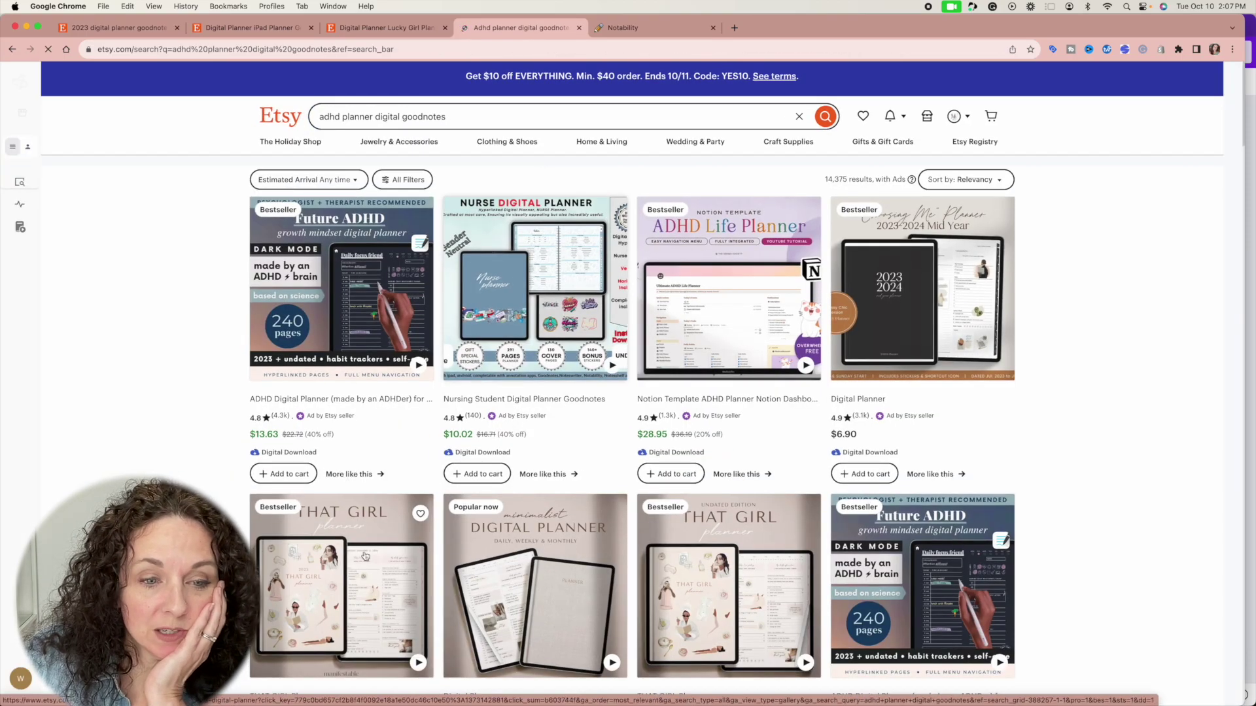
scroll(805, 355, down, 5)
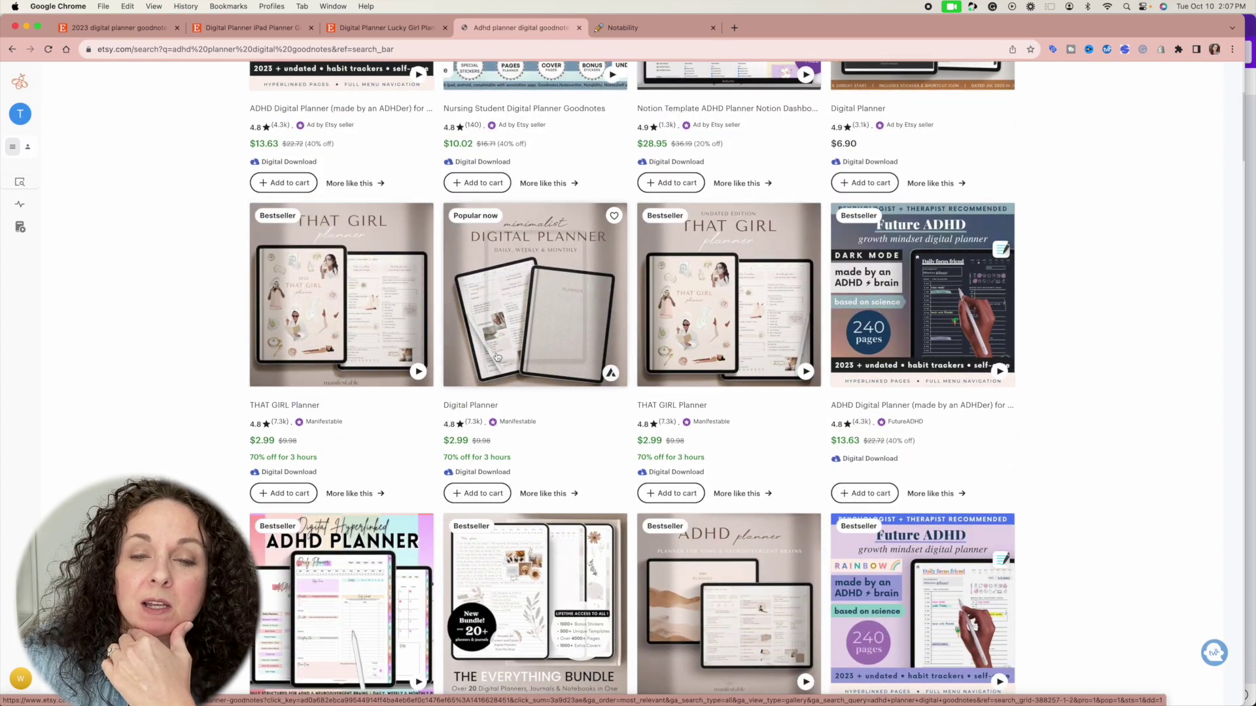
scroll(530, 392, down, 1)
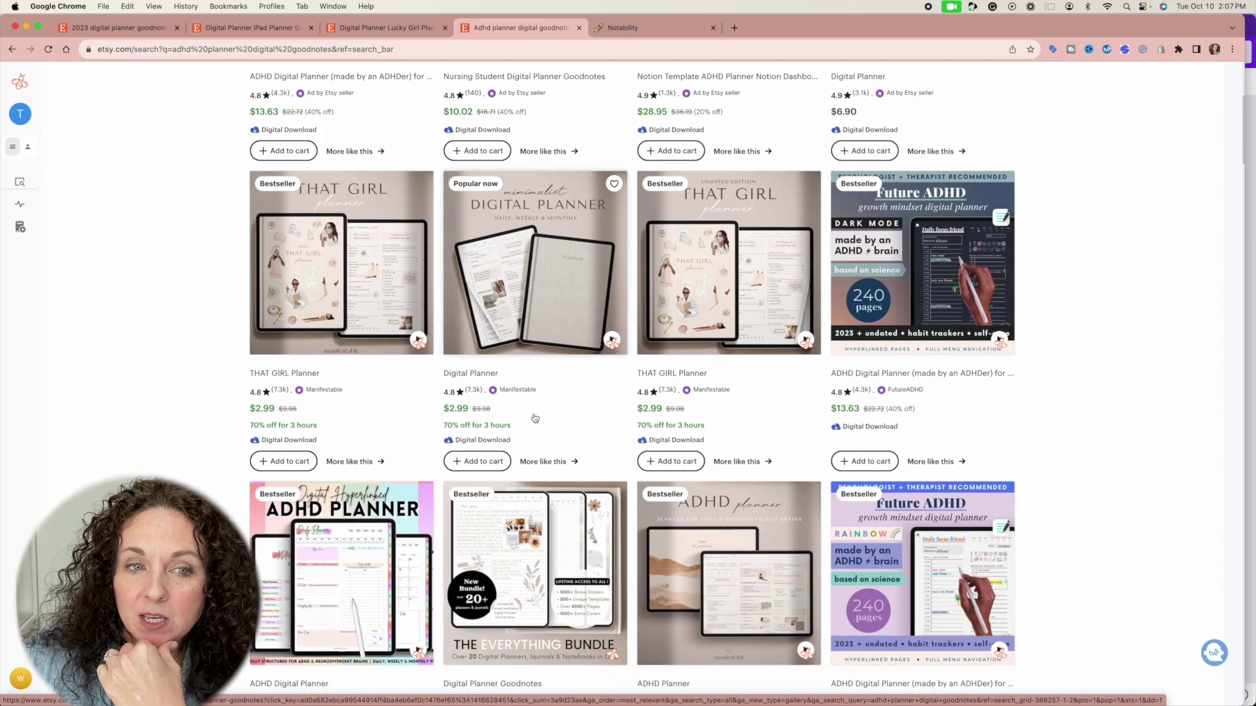
scroll(530, 408, down, 5)
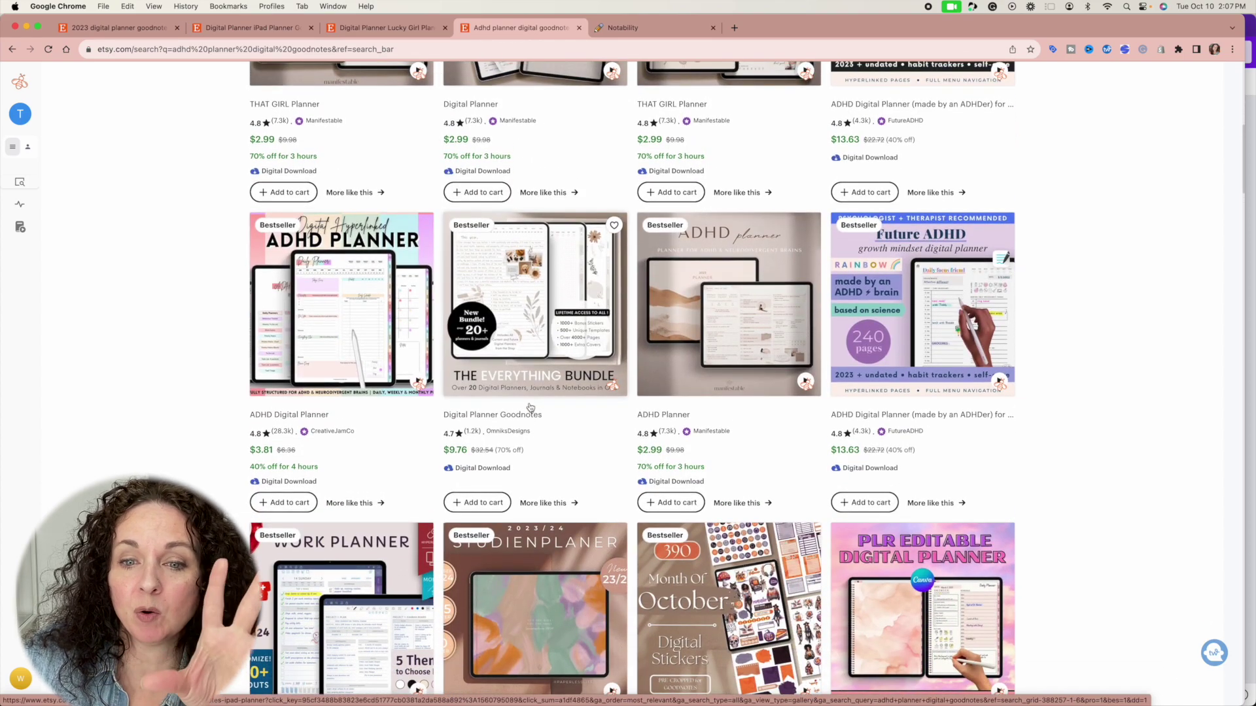
Compare the cover designs, prices, ratings and bestseller badges of the listings in the ADHD planner search results.
scroll(530, 407, up, 1)
scroll(529, 408, down, 2)
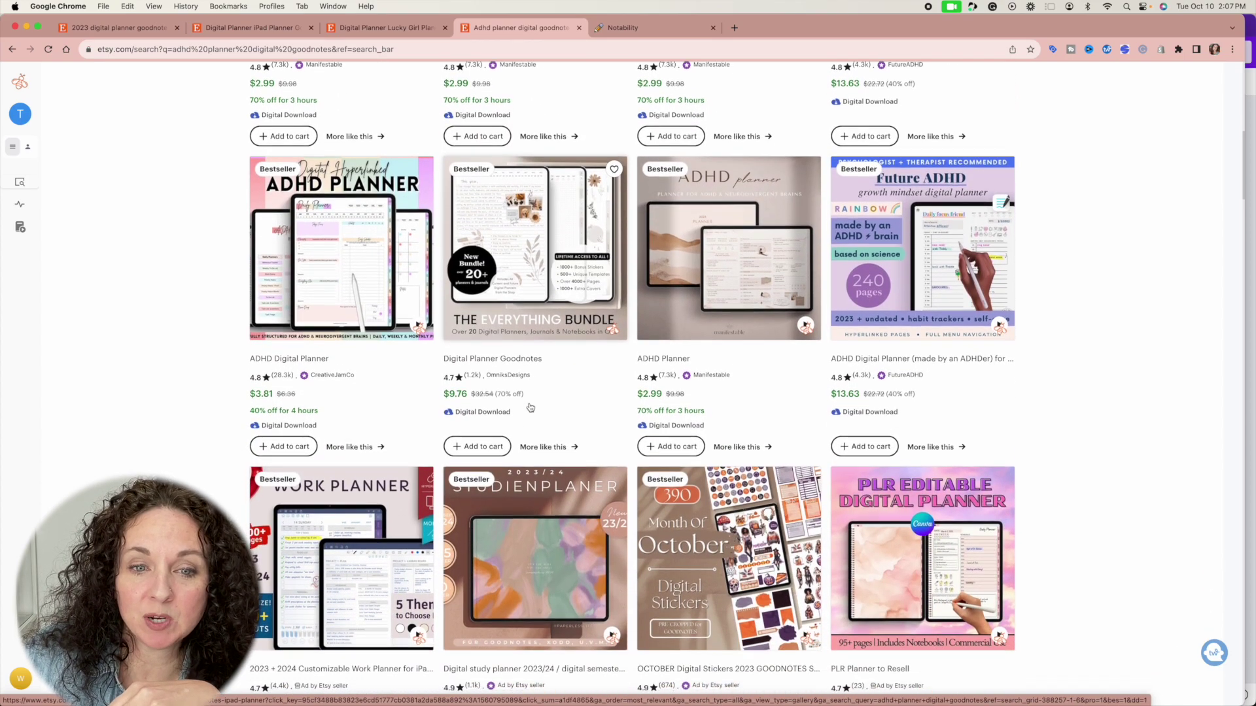
scroll(530, 408, up, 3)
scroll(530, 406, up, 3)
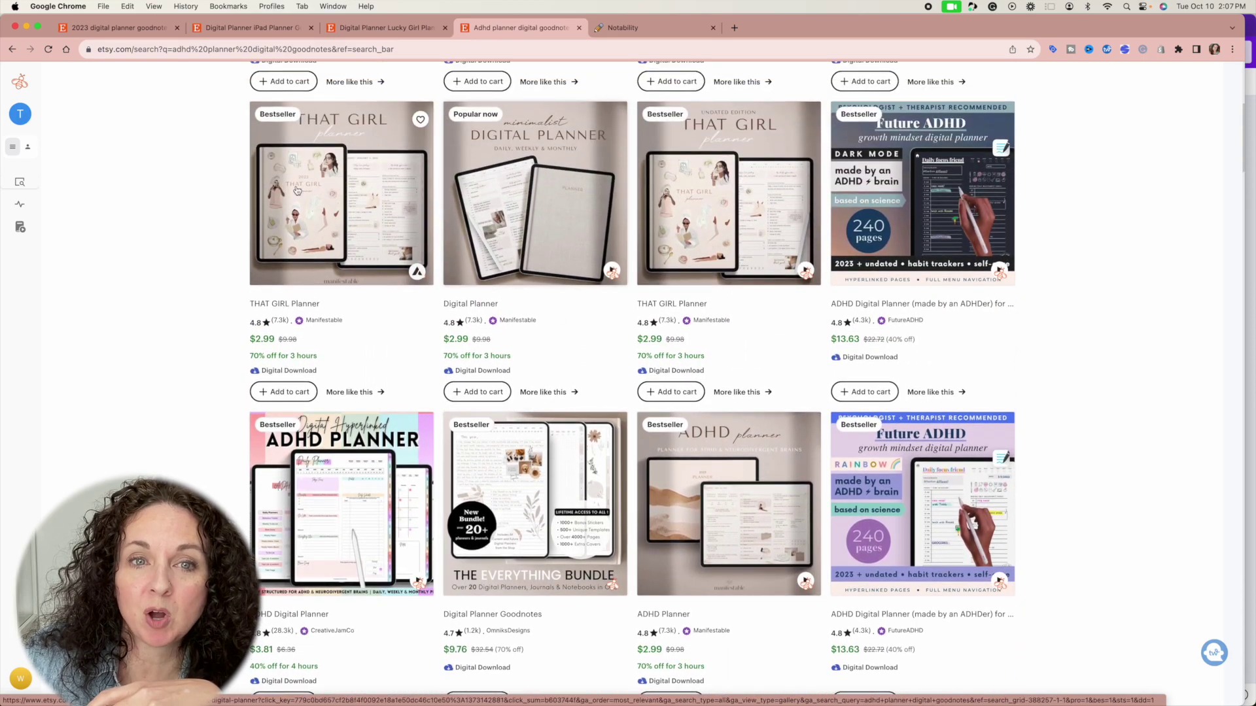
scroll(533, 358, down, 5)
scroll(533, 358, down, 10)
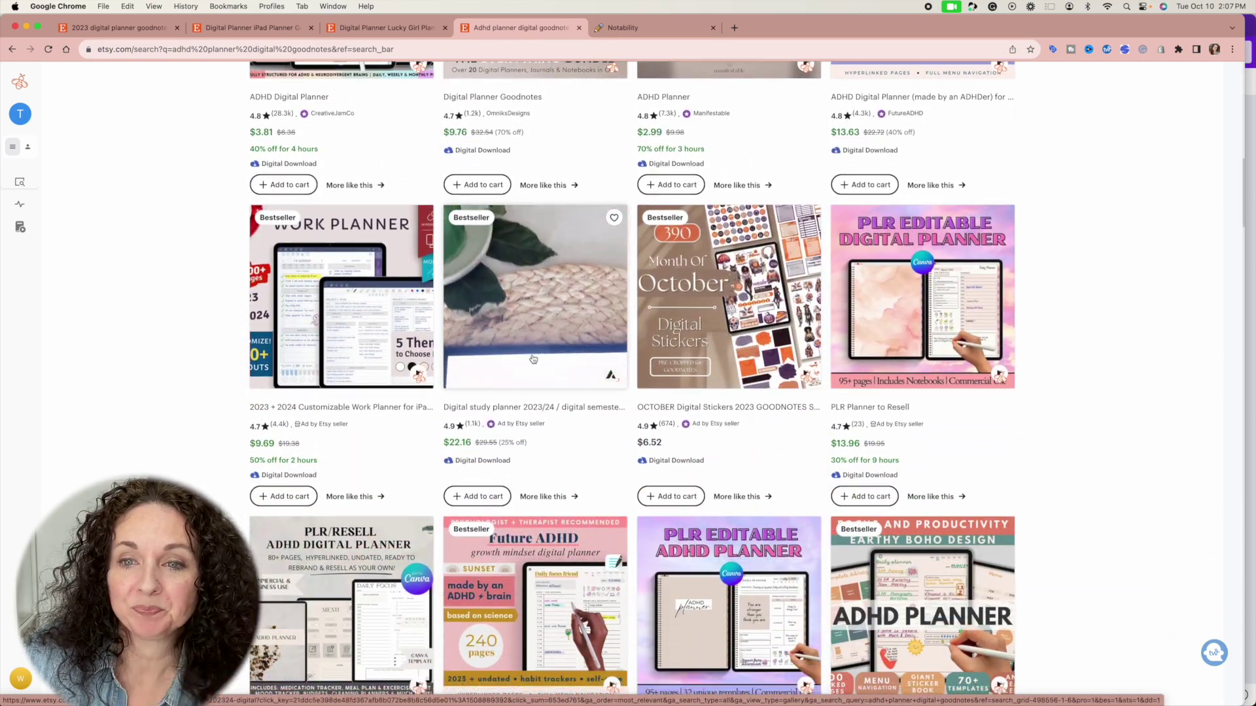
scroll(533, 358, down, 15)
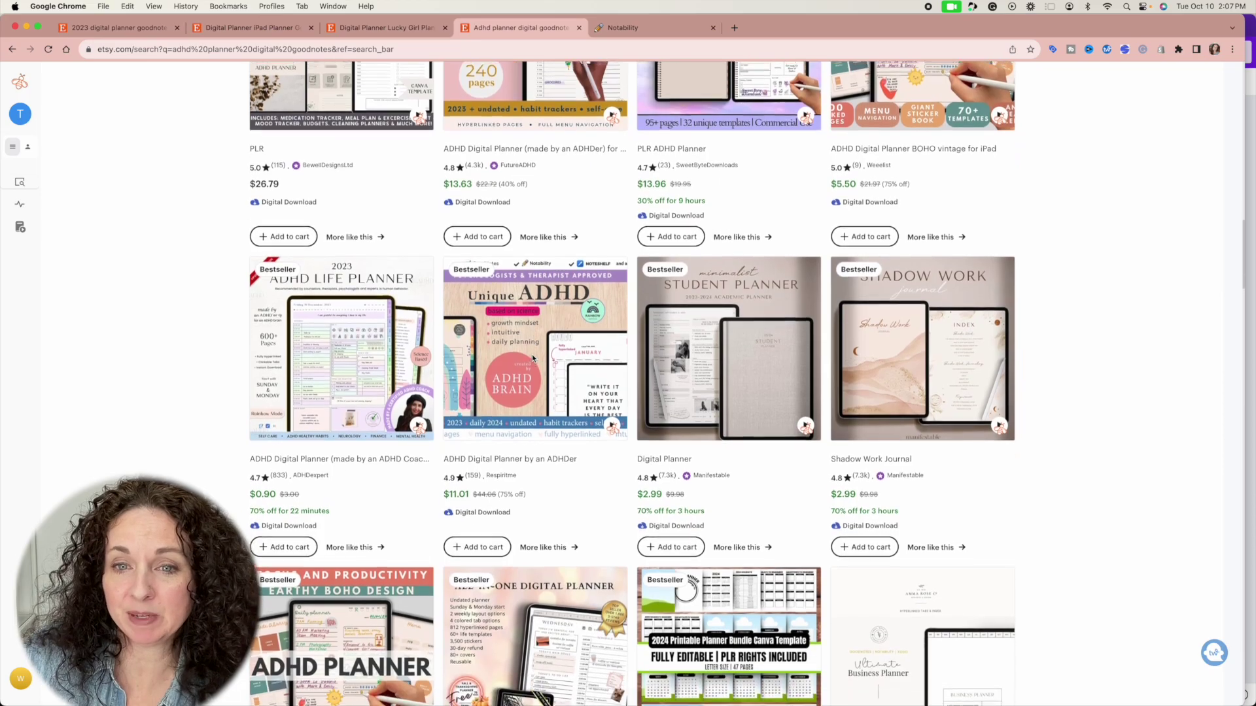
scroll(533, 359, up, 20)
scroll(533, 359, down, 1)
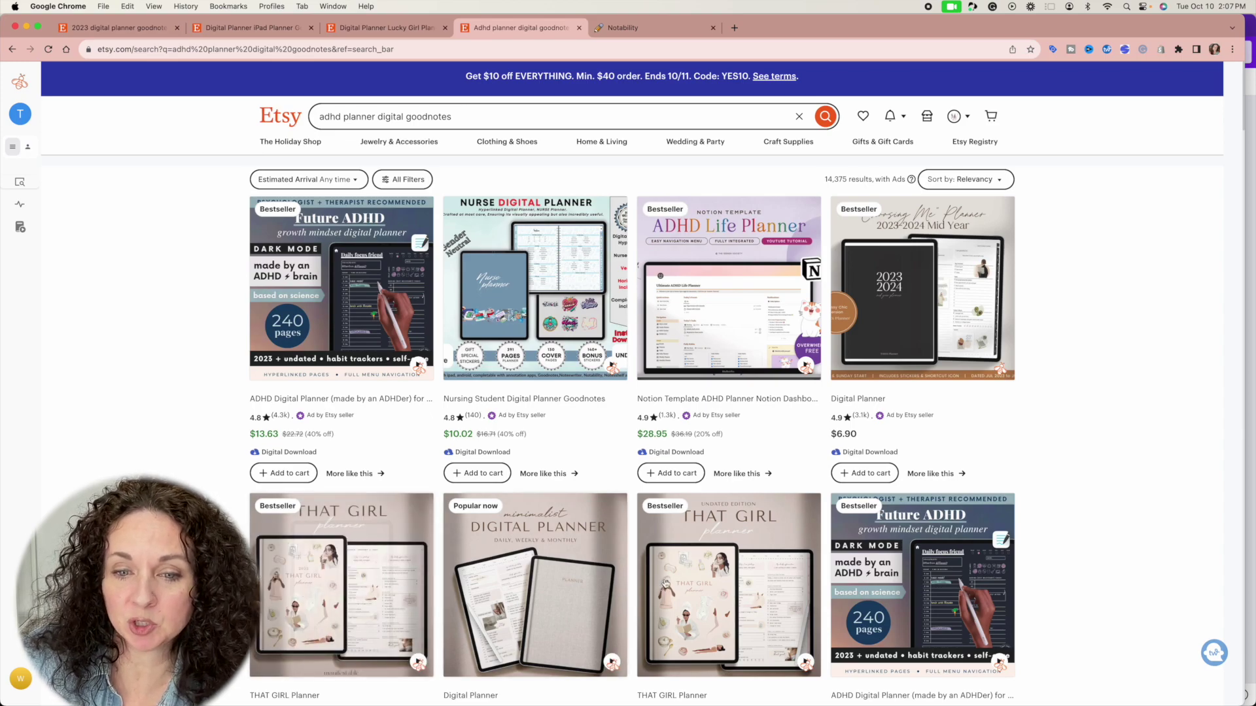
scroll(632, 379, down, 5)
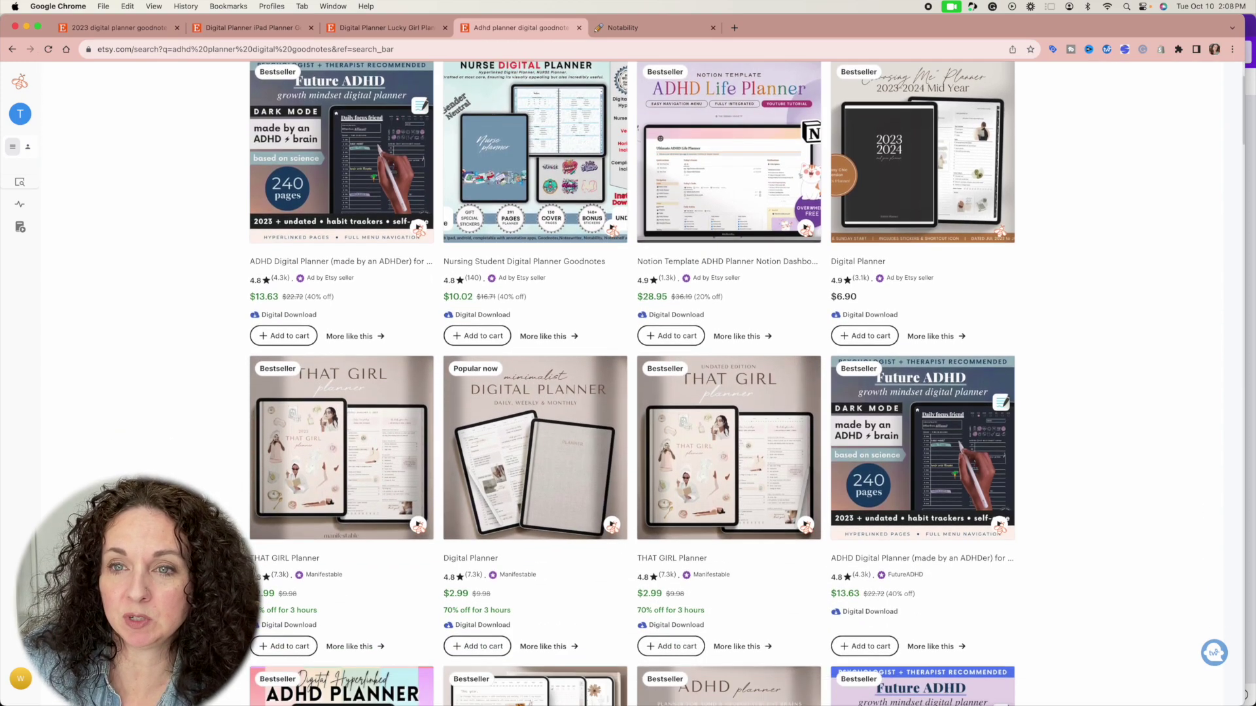
scroll(632, 379, up, 2)
scroll(632, 379, down, 12)
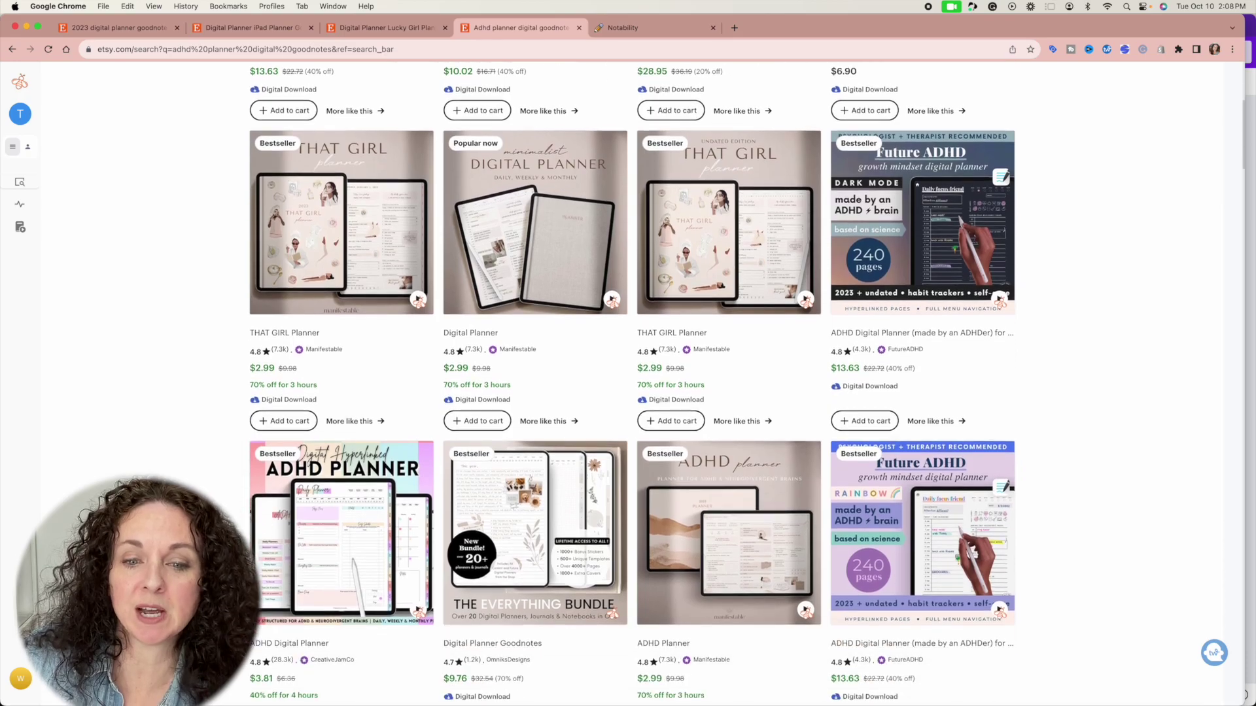
scroll(632, 380, down, 3)
scroll(365, 345, down, 8)
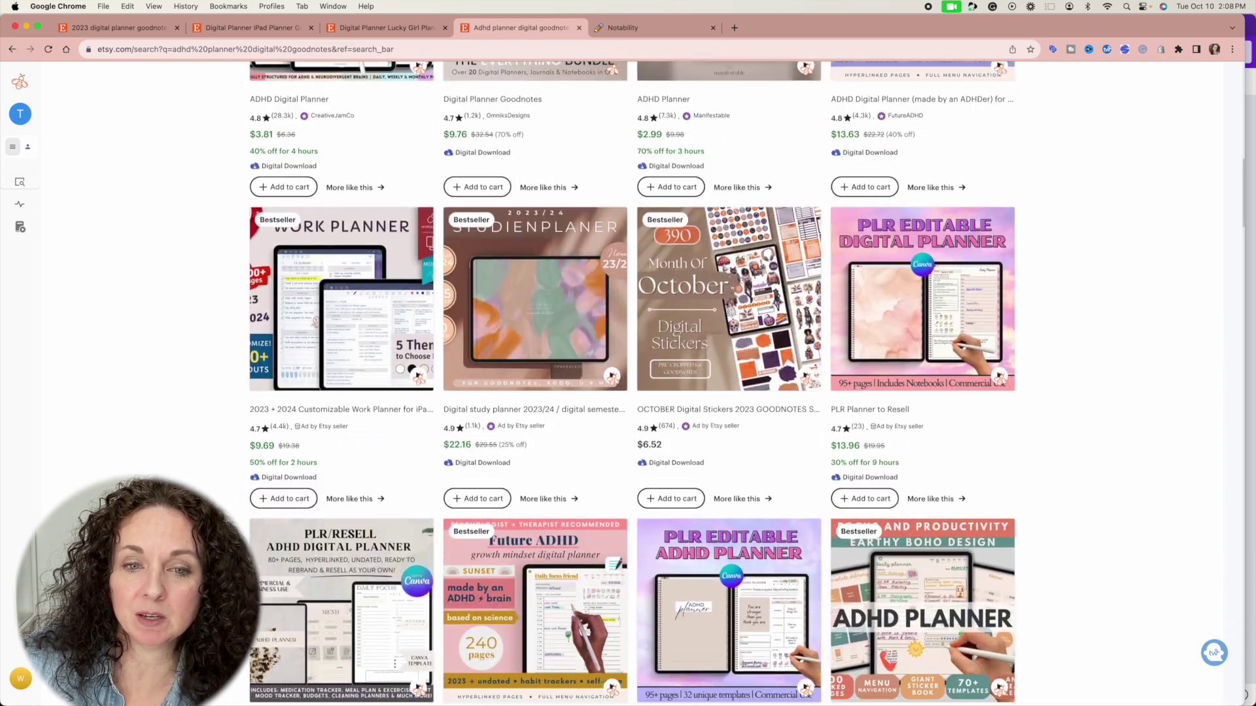
scroll(366, 345, up, 17)
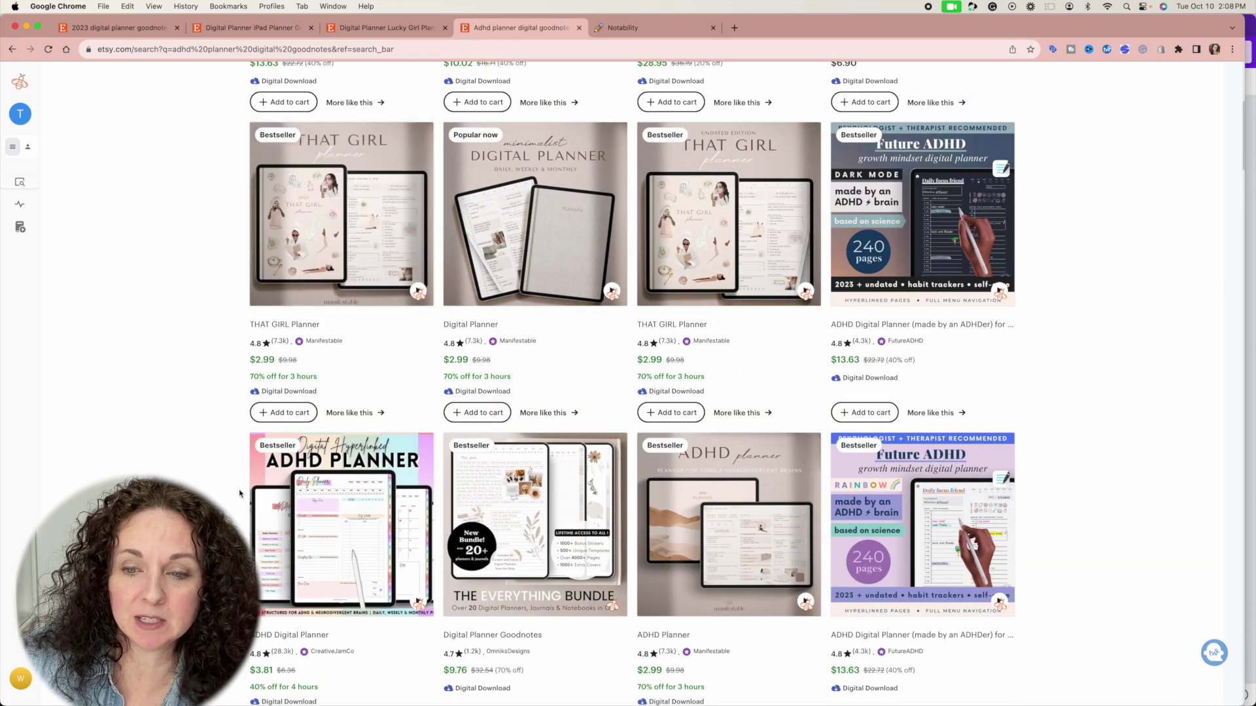
scroll(240, 494, down, 20)
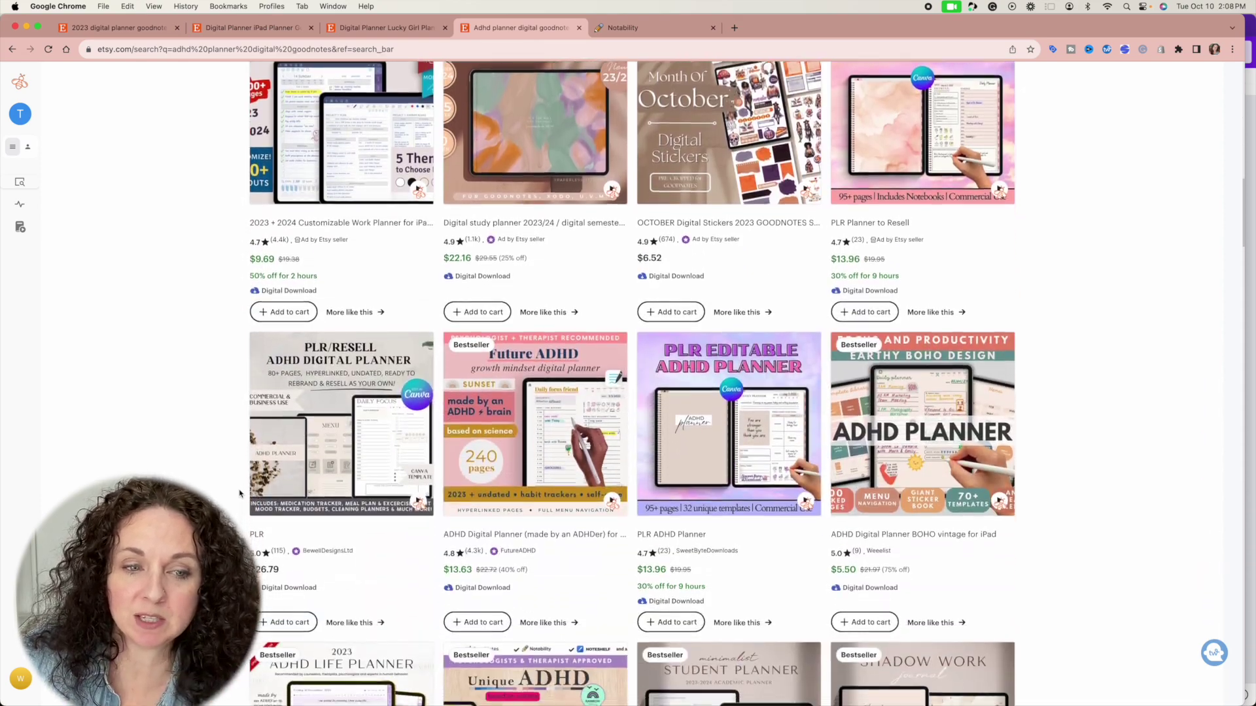
scroll(239, 494, down, 5)
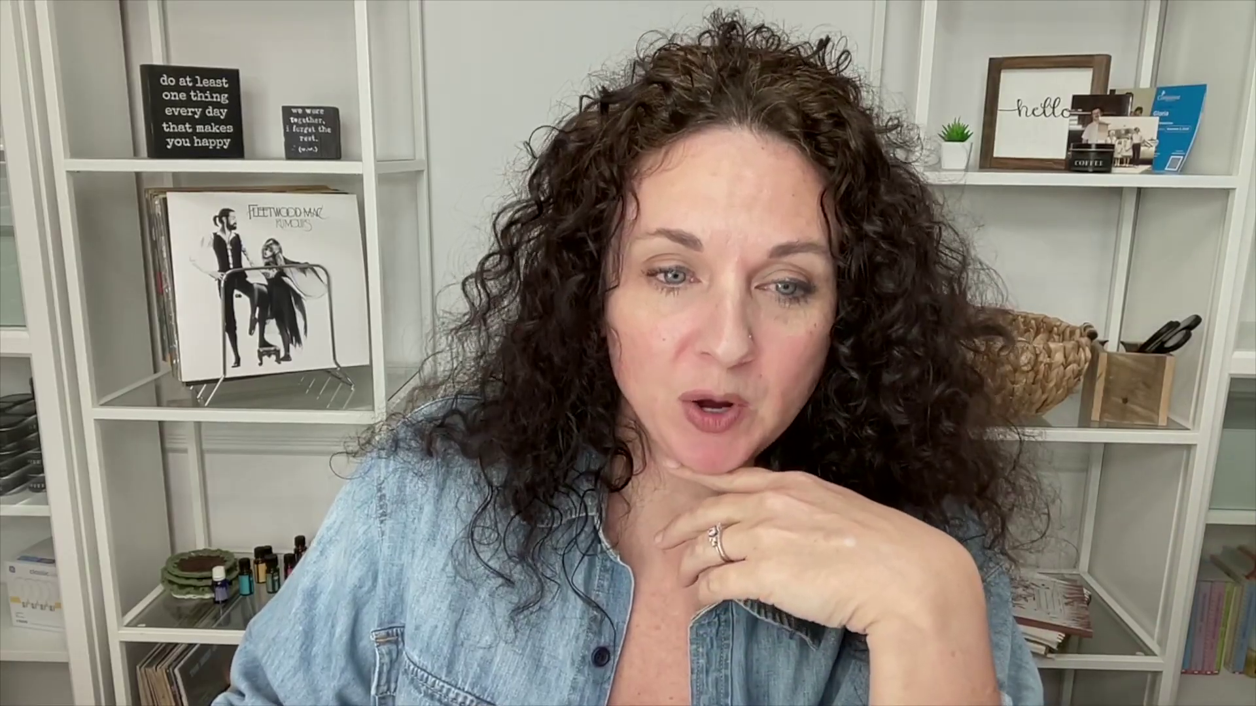
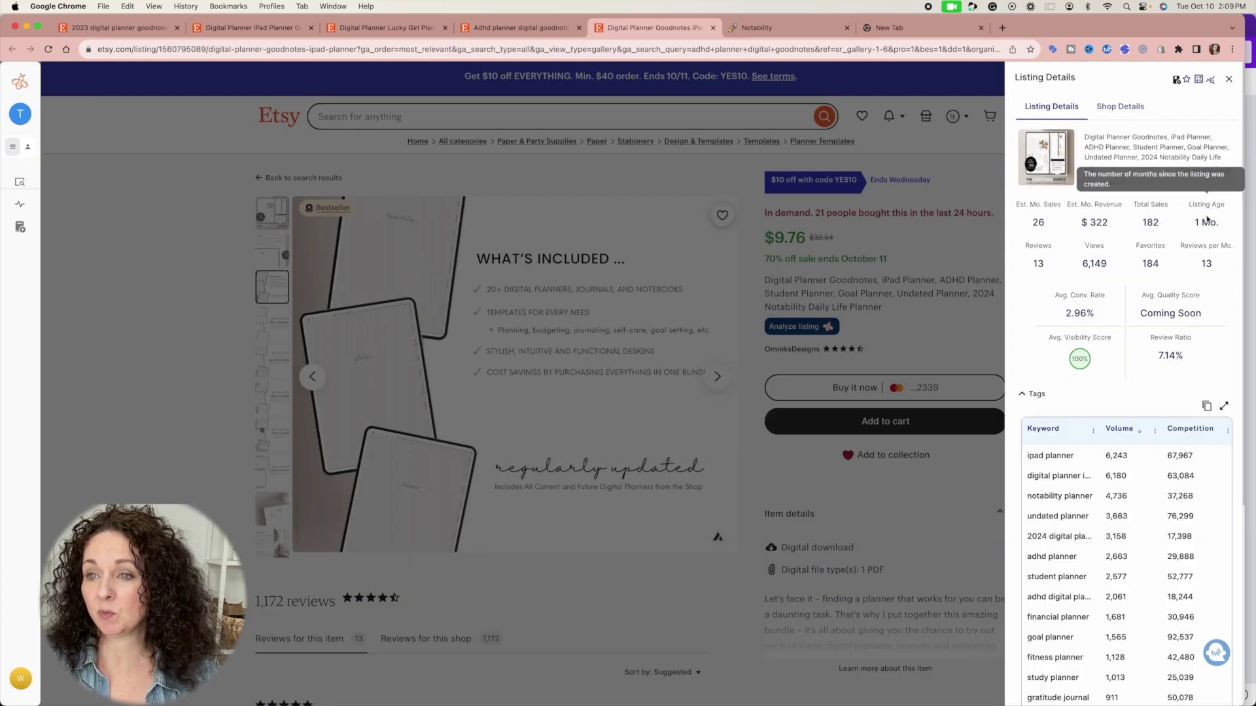
Examine the Digital Planner Goodnotes bundle's sales statistics, tag volumes and competition, and extra listing details, then close the analysis.
scroll(1083, 343, down, 1)
scroll(1082, 343, down, 3)
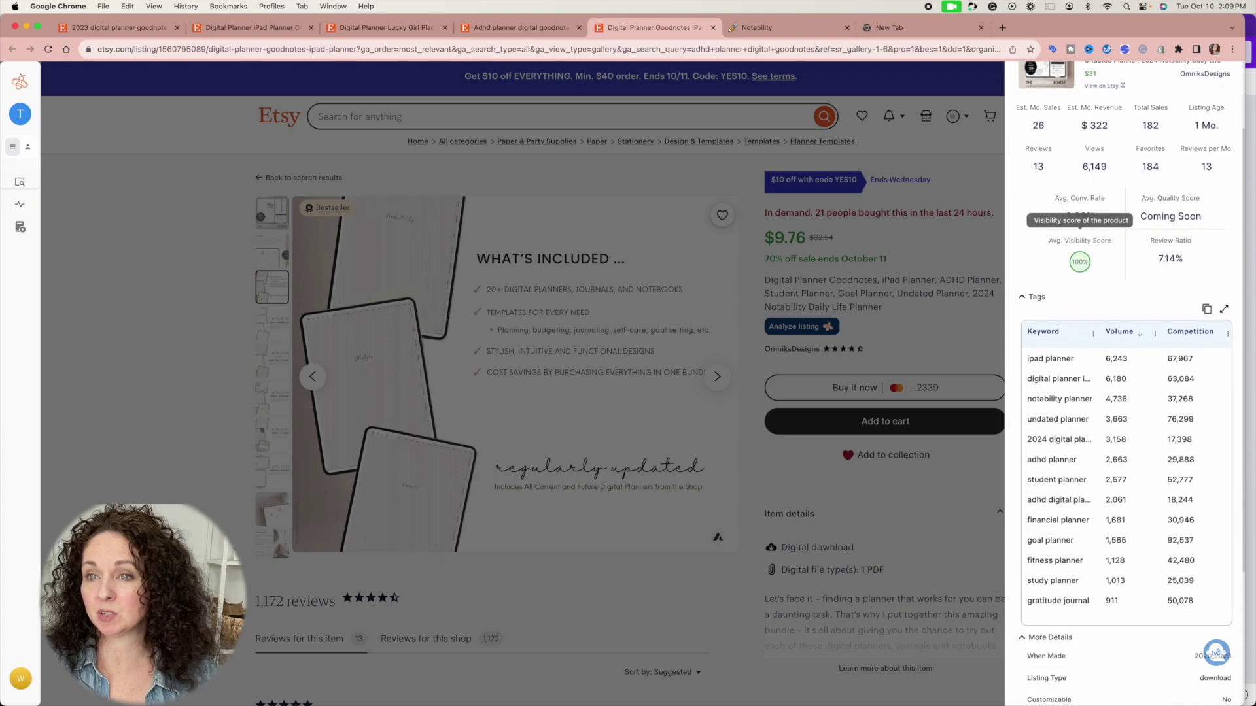
scroll(1083, 343, up, 1)
scroll(1082, 343, down, 3)
scroll(1083, 343, up, 3)
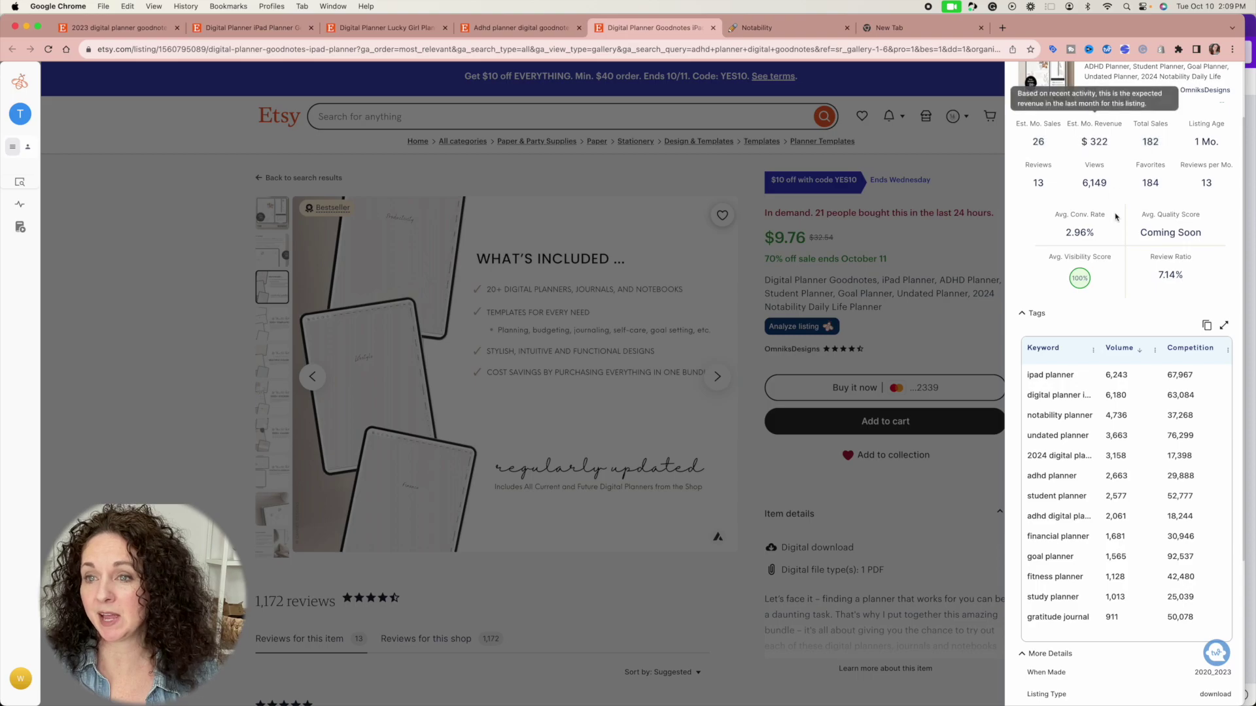
scroll(1047, 260, down, 5)
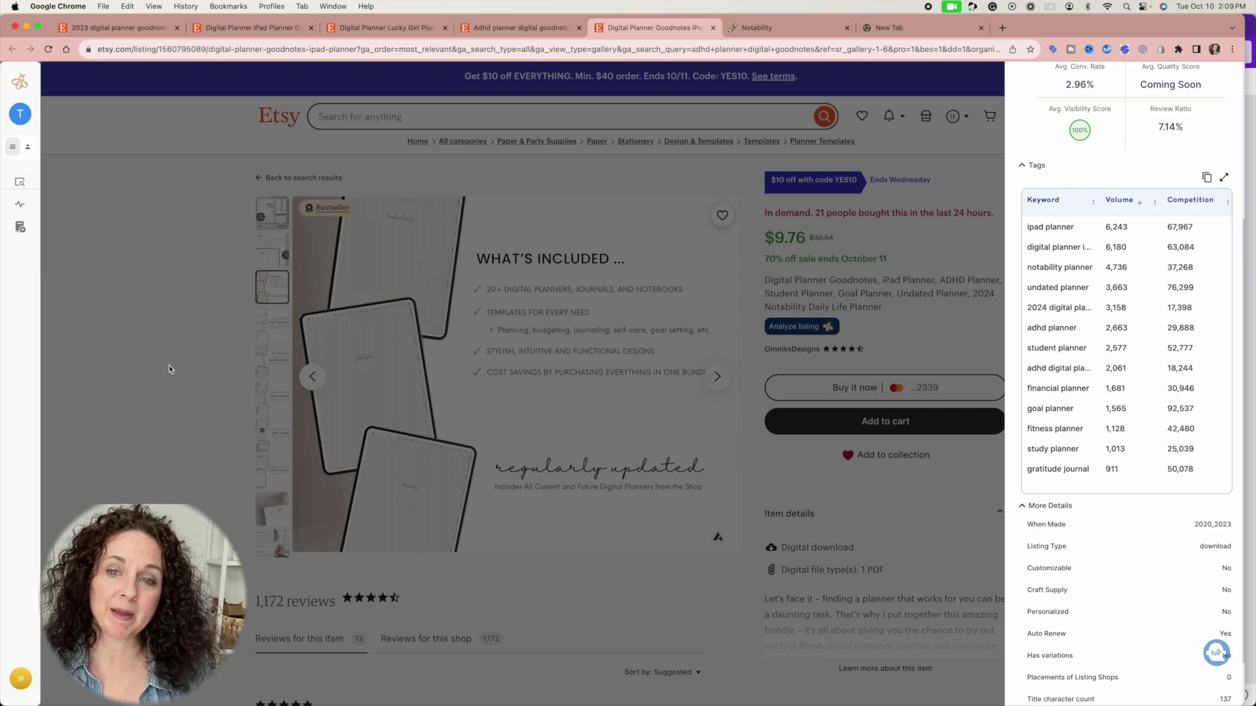
scroll(1151, 553, down, 2)
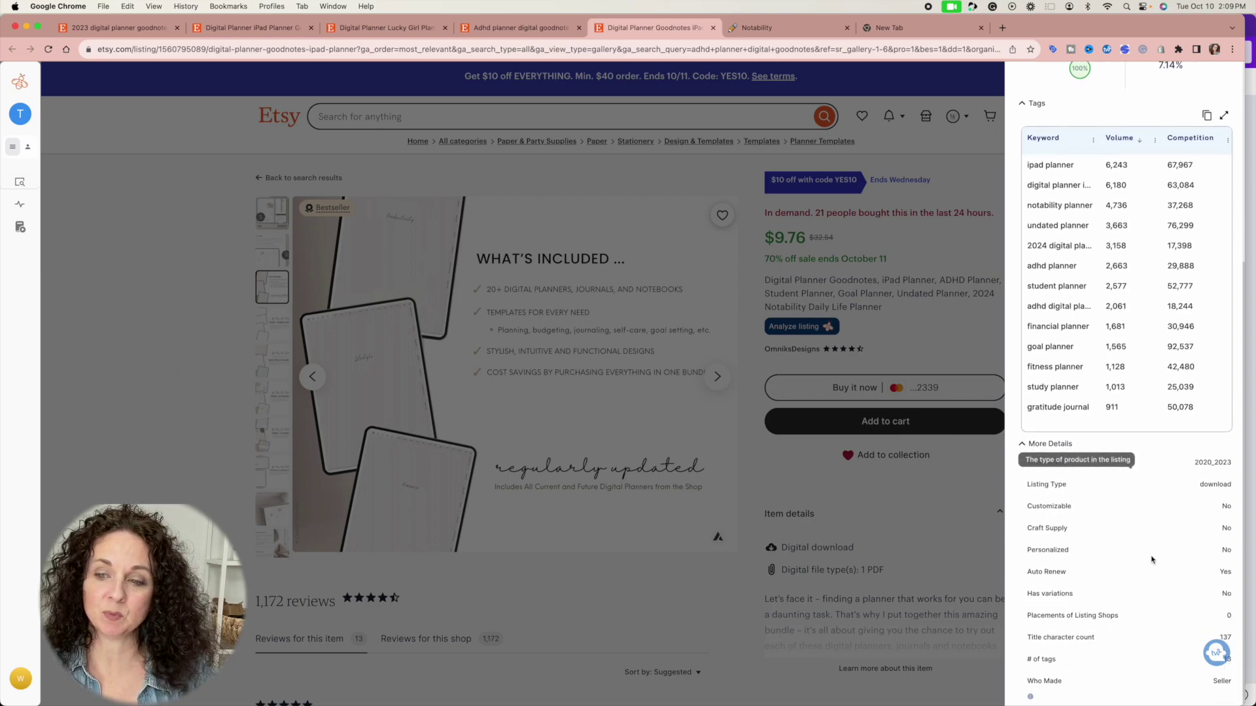
click(216, 471)
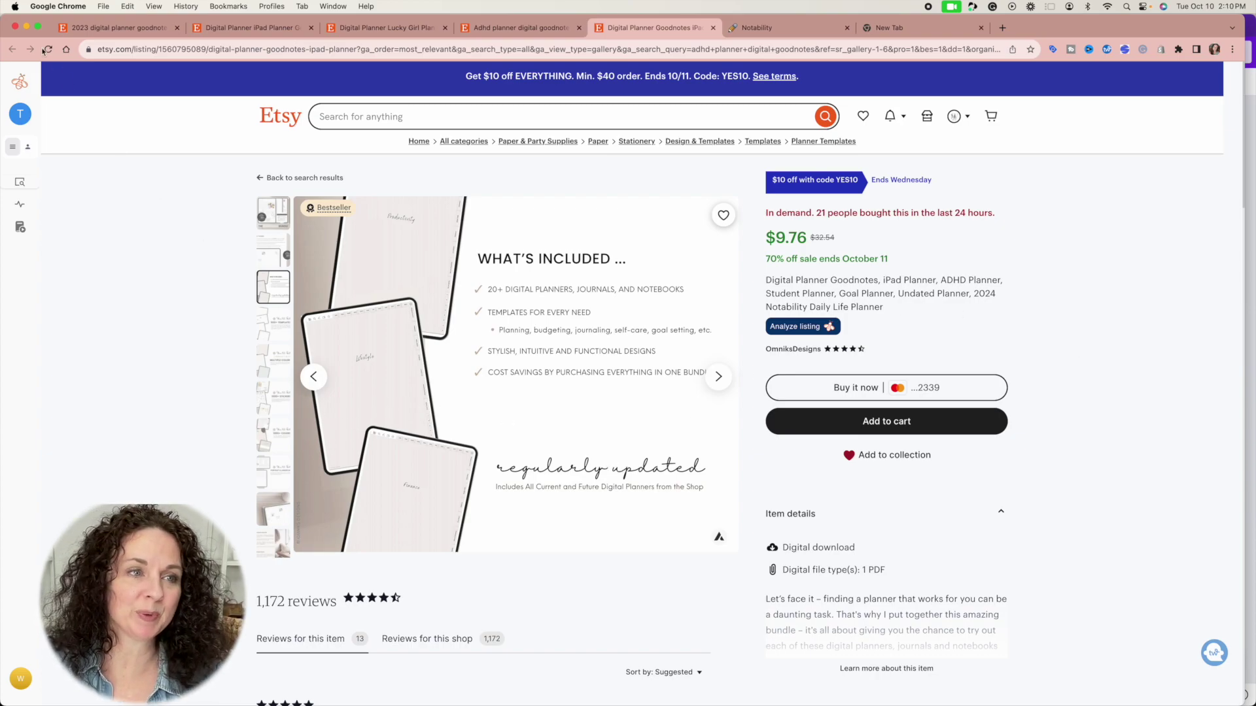
Switch to the 8.5 x 11 Selfcare Planner design in Canva and look over its cover pages.
click(26, 27)
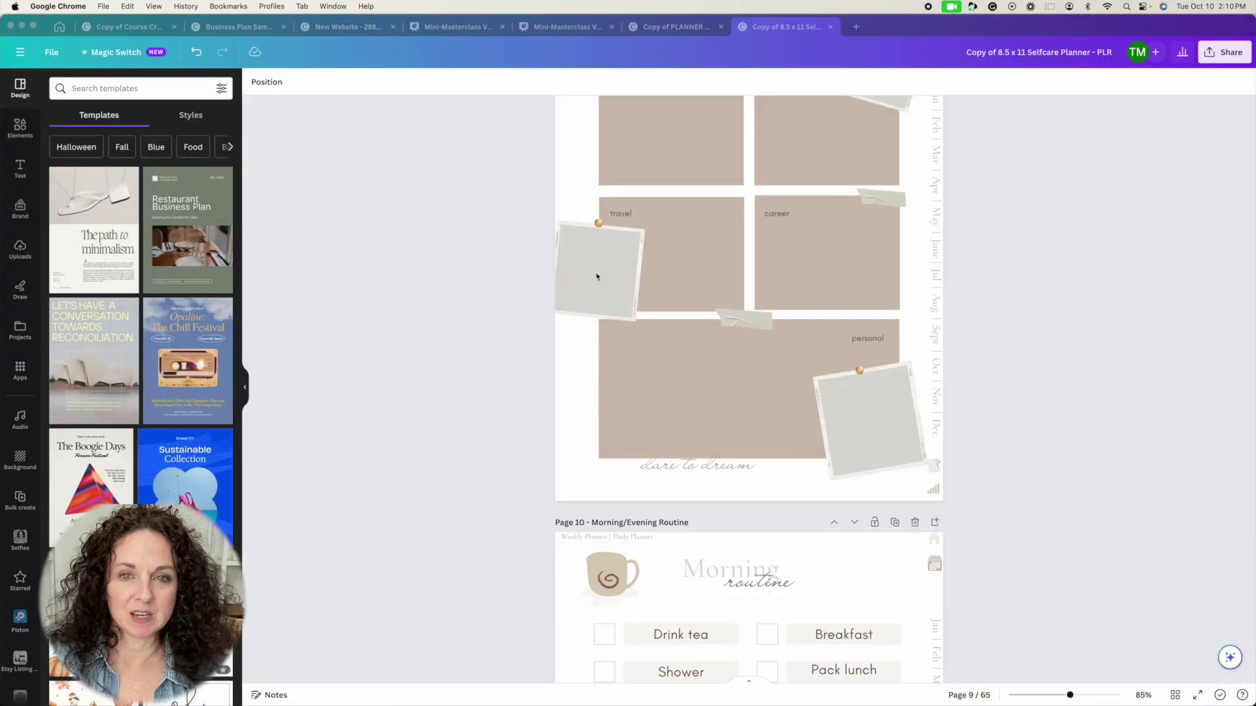
scroll(628, 294, up, 15)
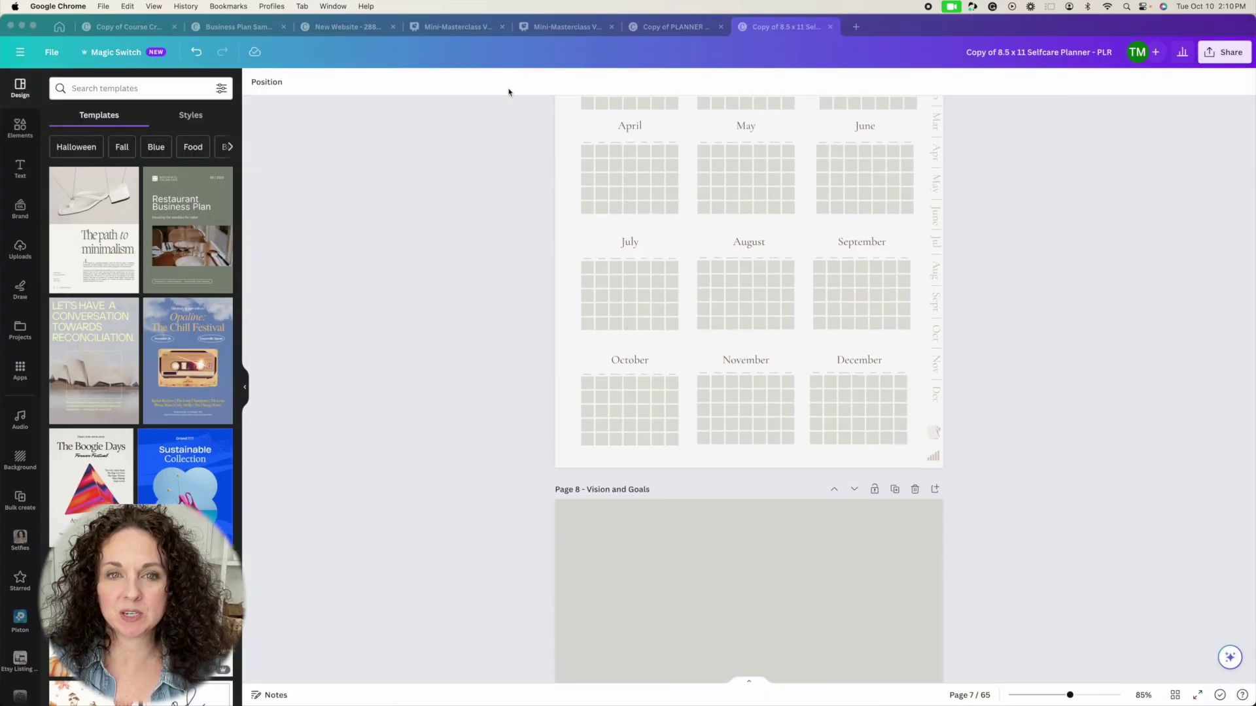
click(477, 147)
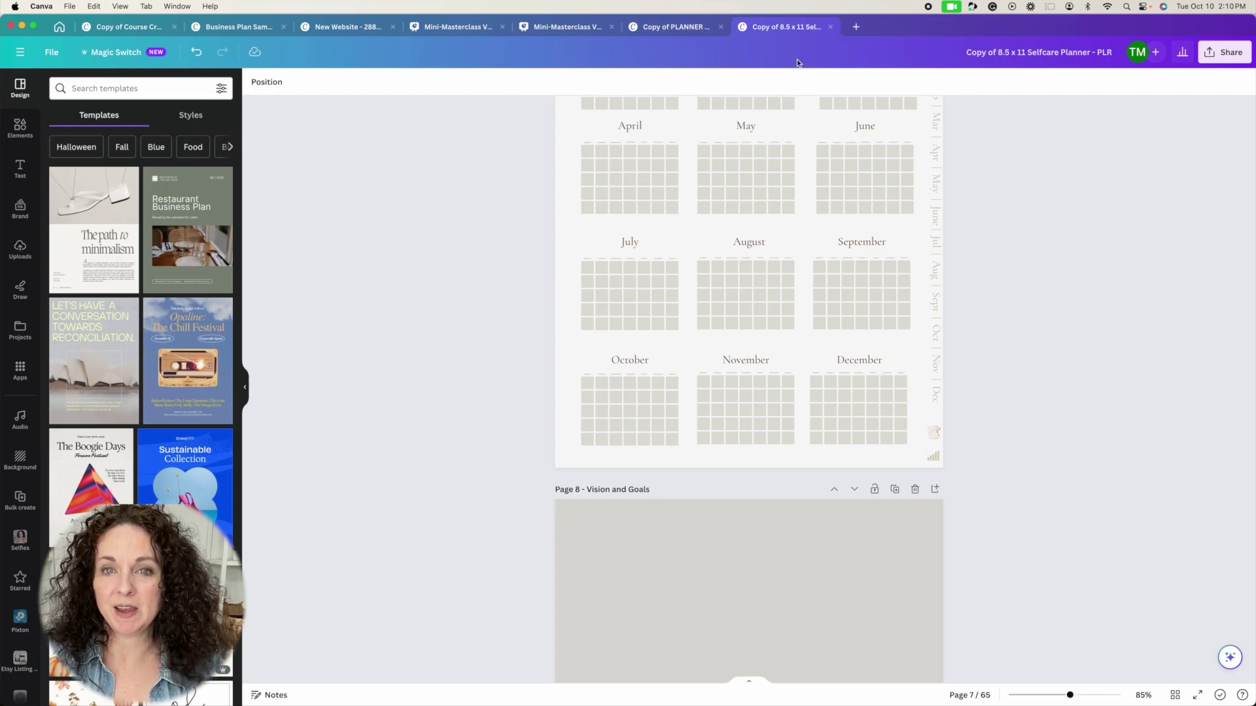
scroll(689, 104, up, 12)
scroll(689, 105, up, 20)
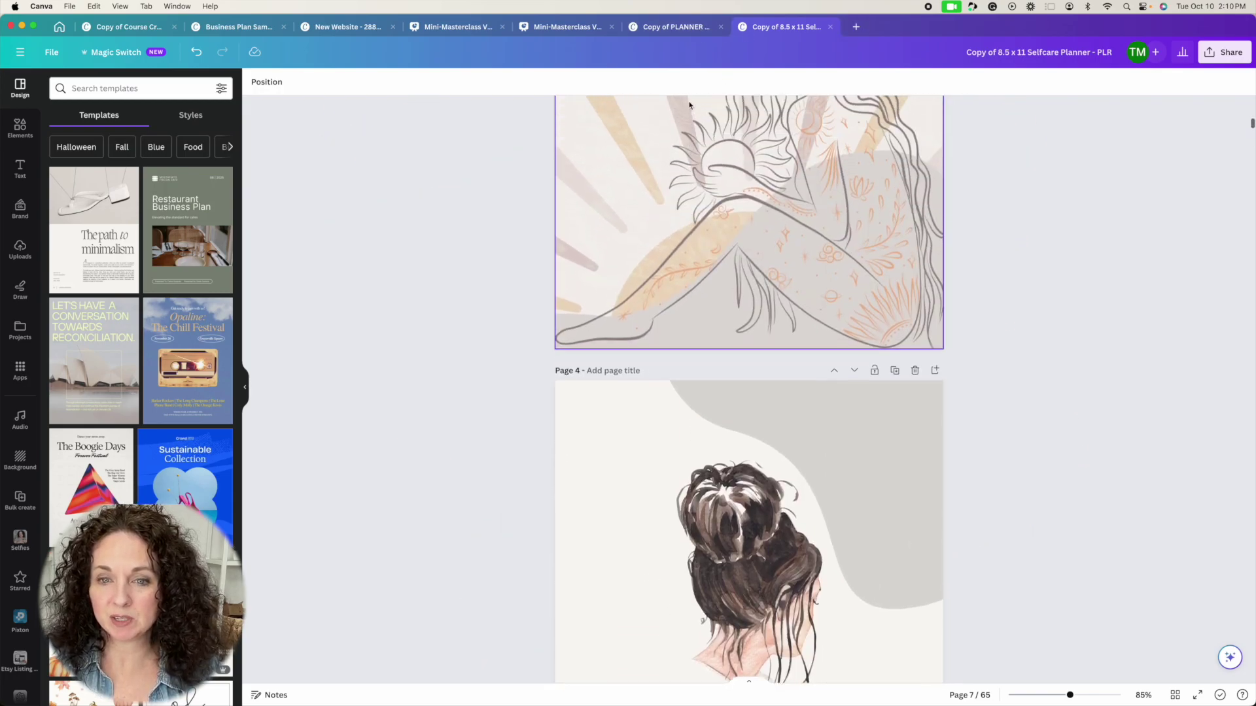
scroll(1170, 510, down, 5)
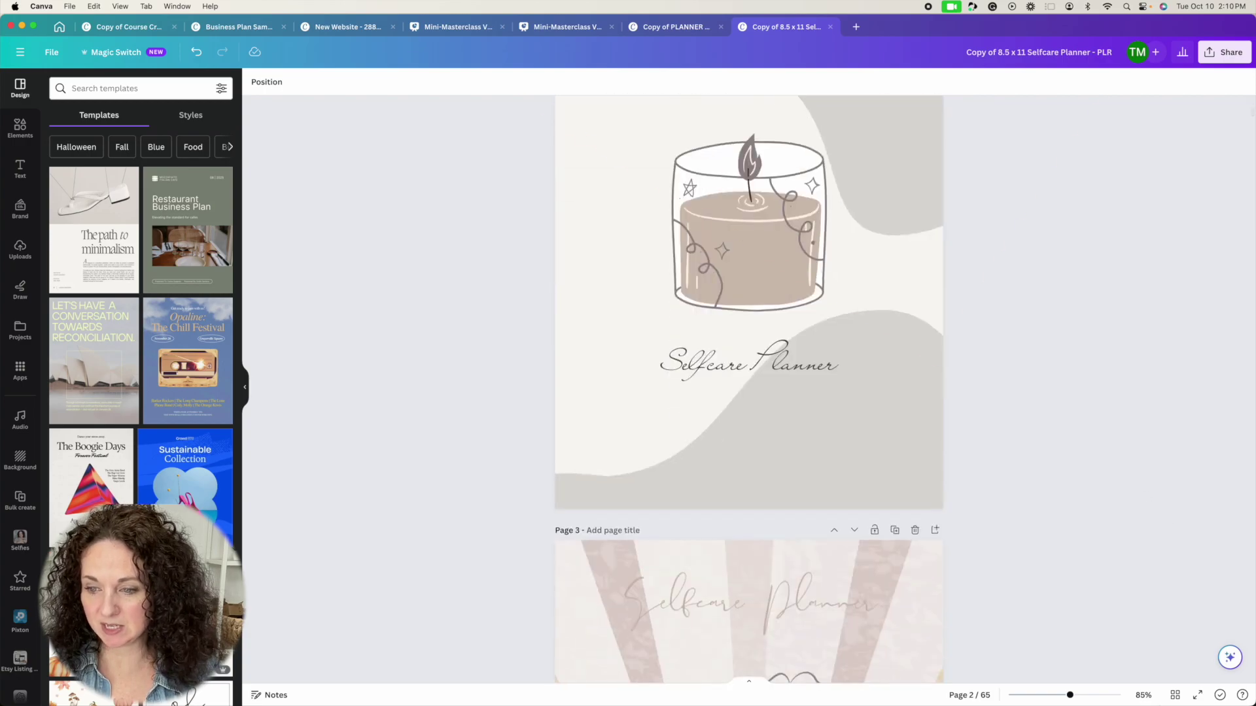
Show the Selfcare Planner as a page grid and review all its pages through to the notes pages.
click(1175, 694)
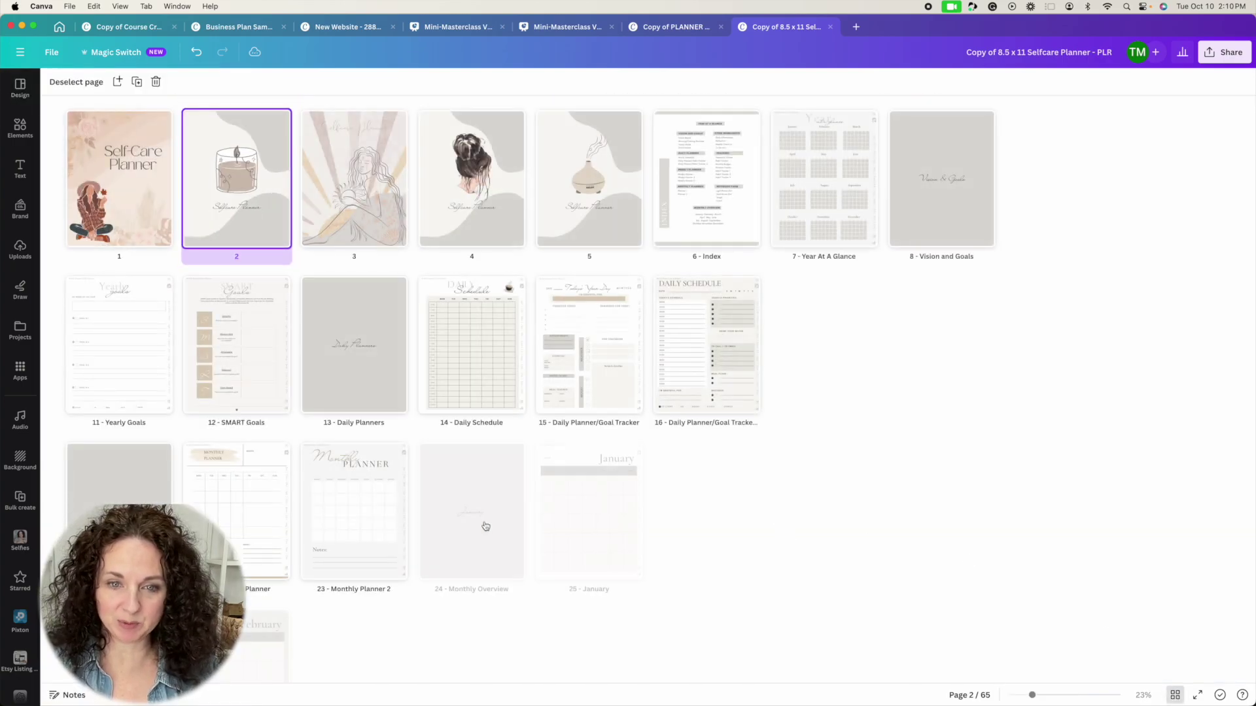
scroll(811, 549, down, 3)
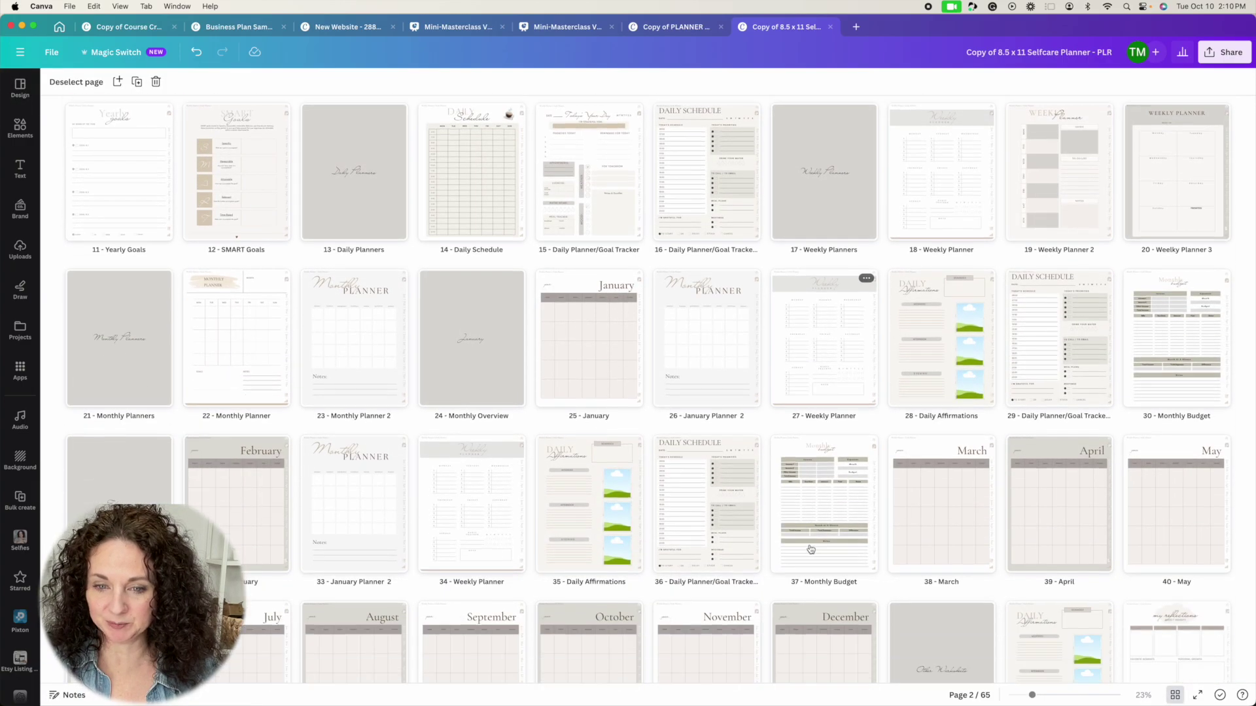
scroll(812, 549, down, 3)
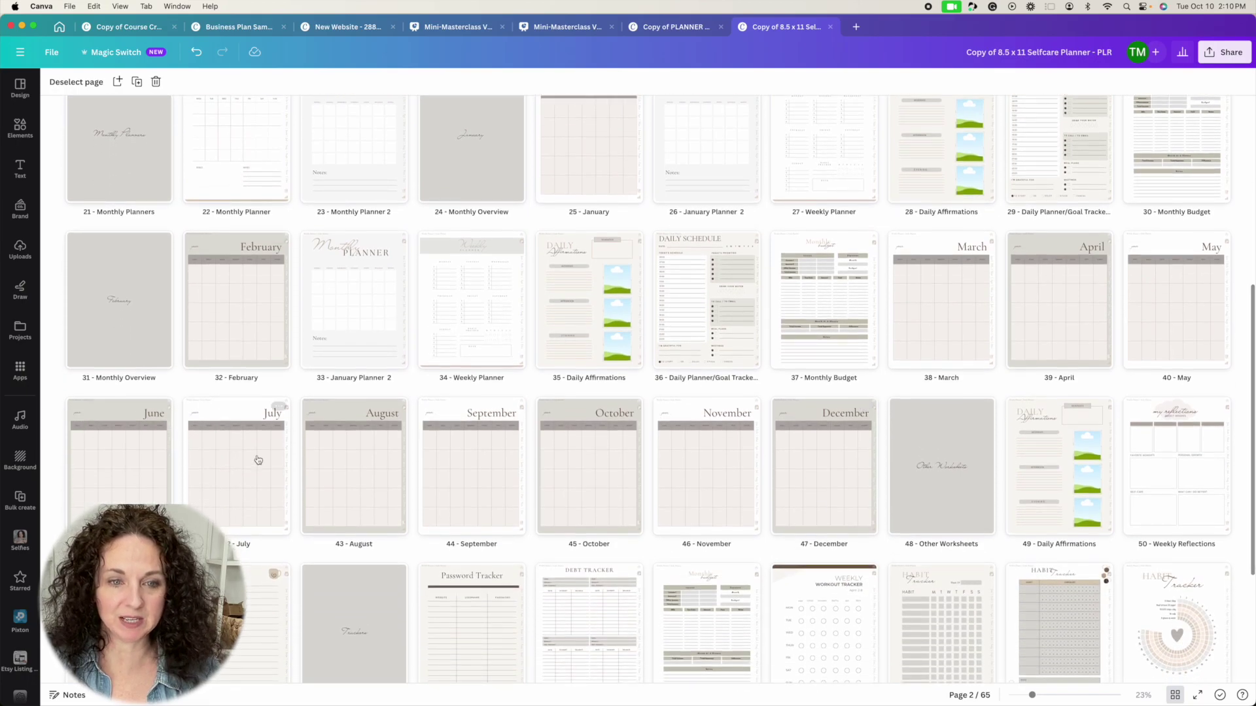
scroll(683, 484, down, 4)
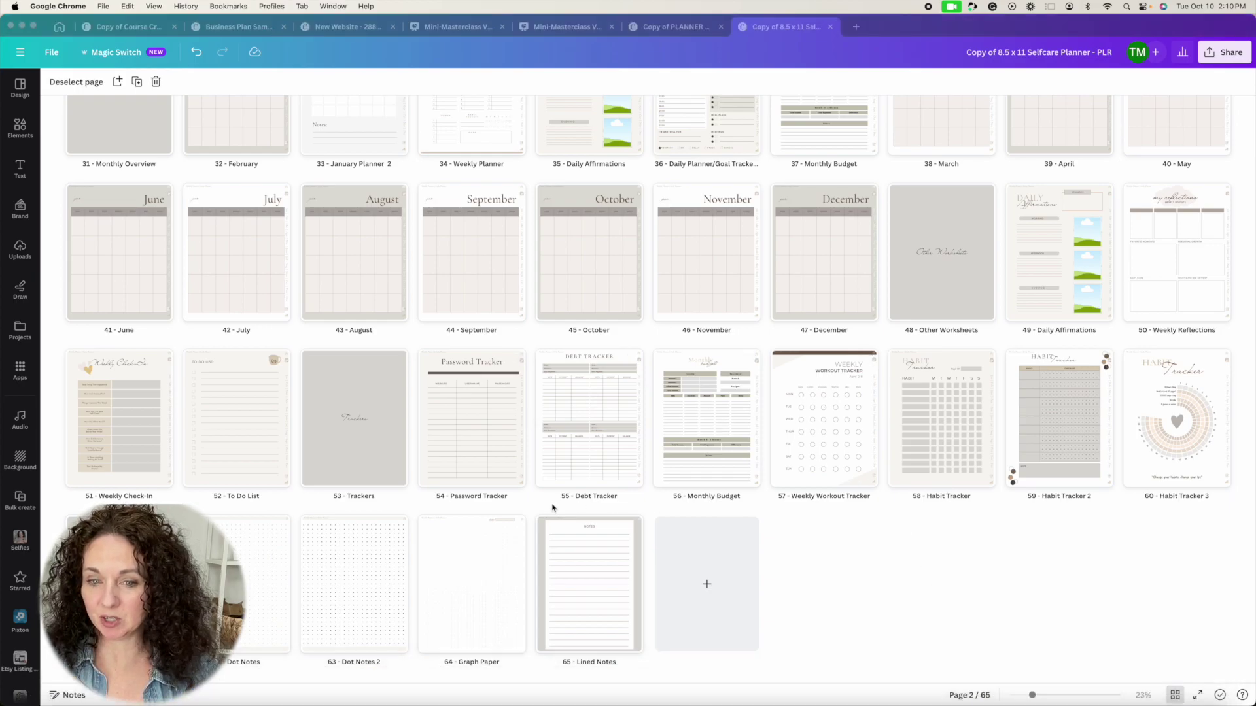
Create a blank design by searching the design types for "planner" and choosing the first Planner format.
click(856, 26)
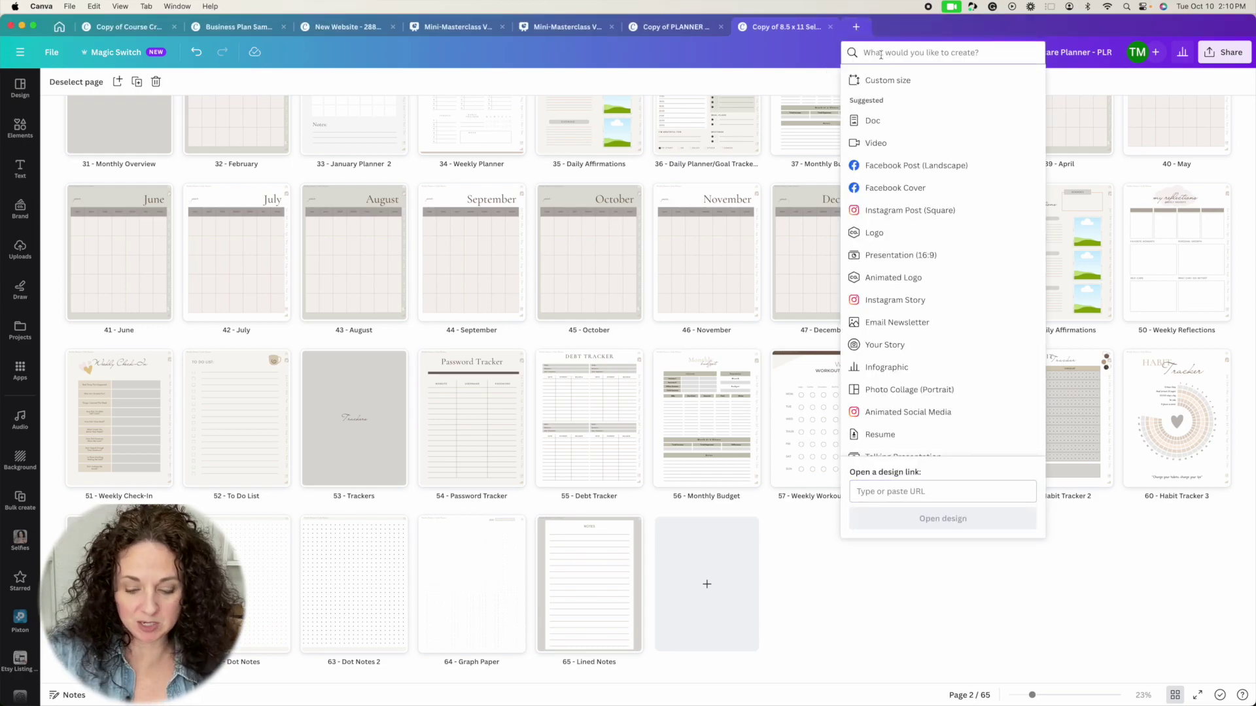
text(planner)
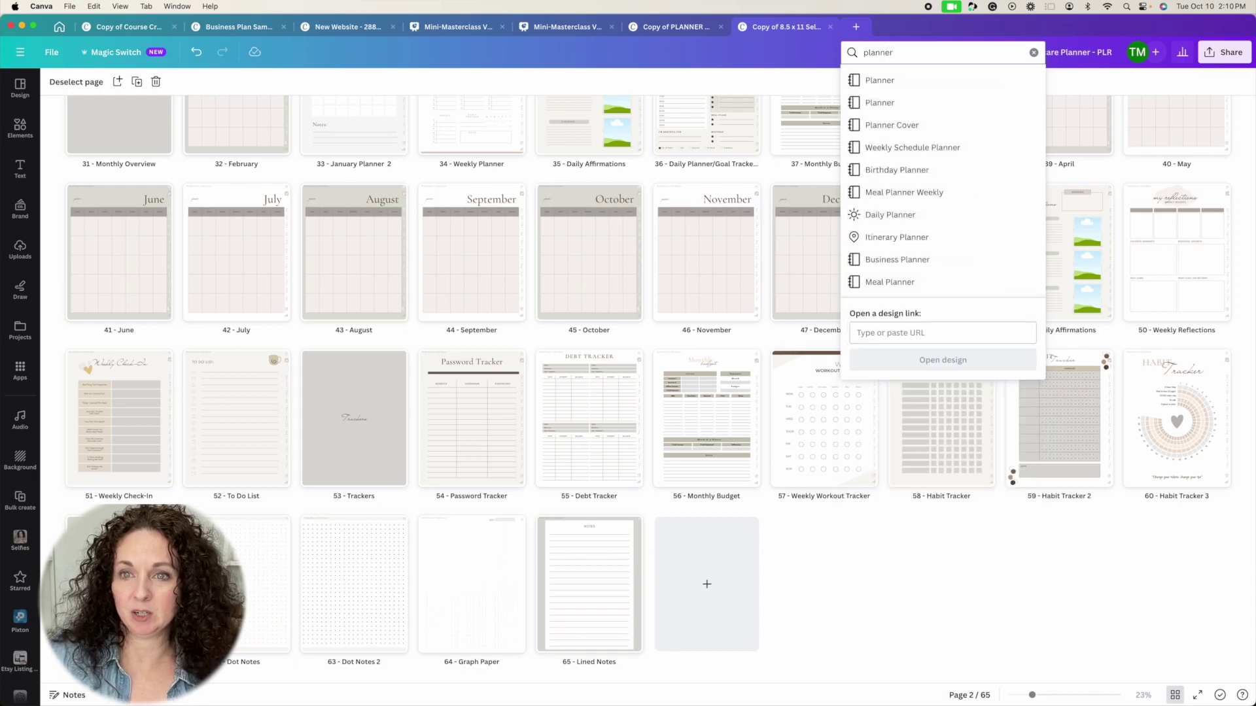
click(886, 81)
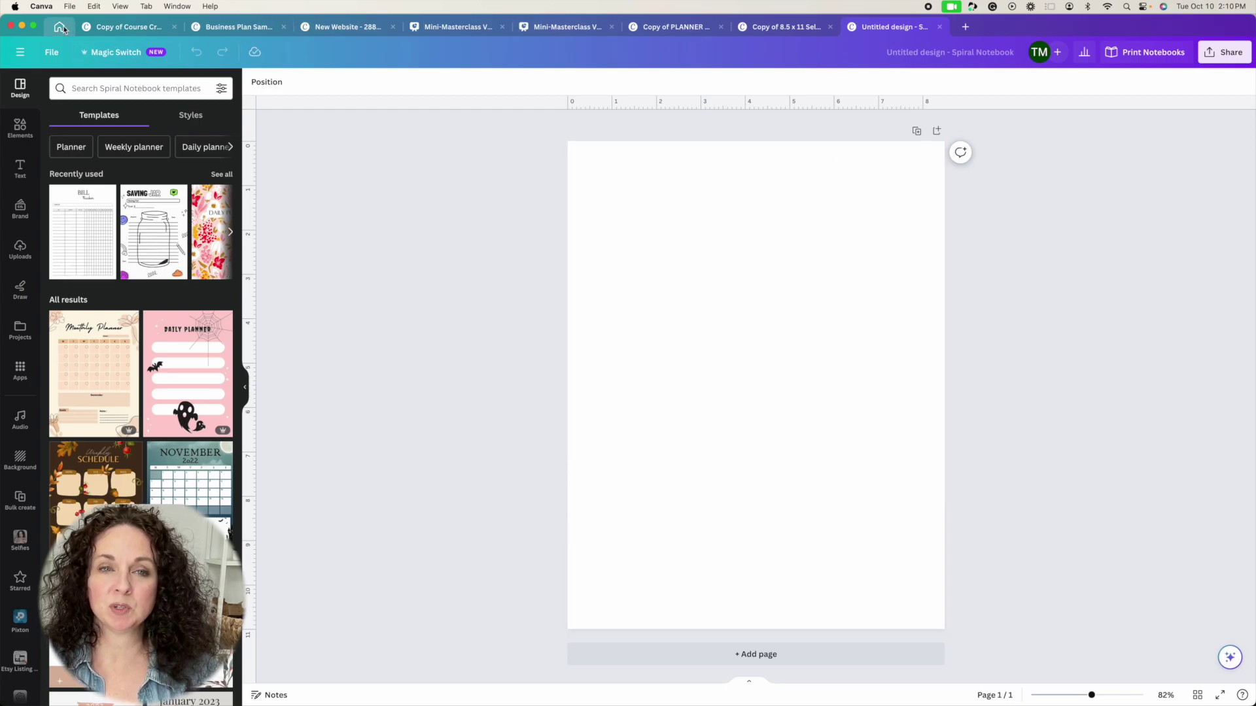
Open the PLANNER BACKGROUNDS design from the Ultimate Business Planner PLR folder and check its page dimensions.
click(64, 31)
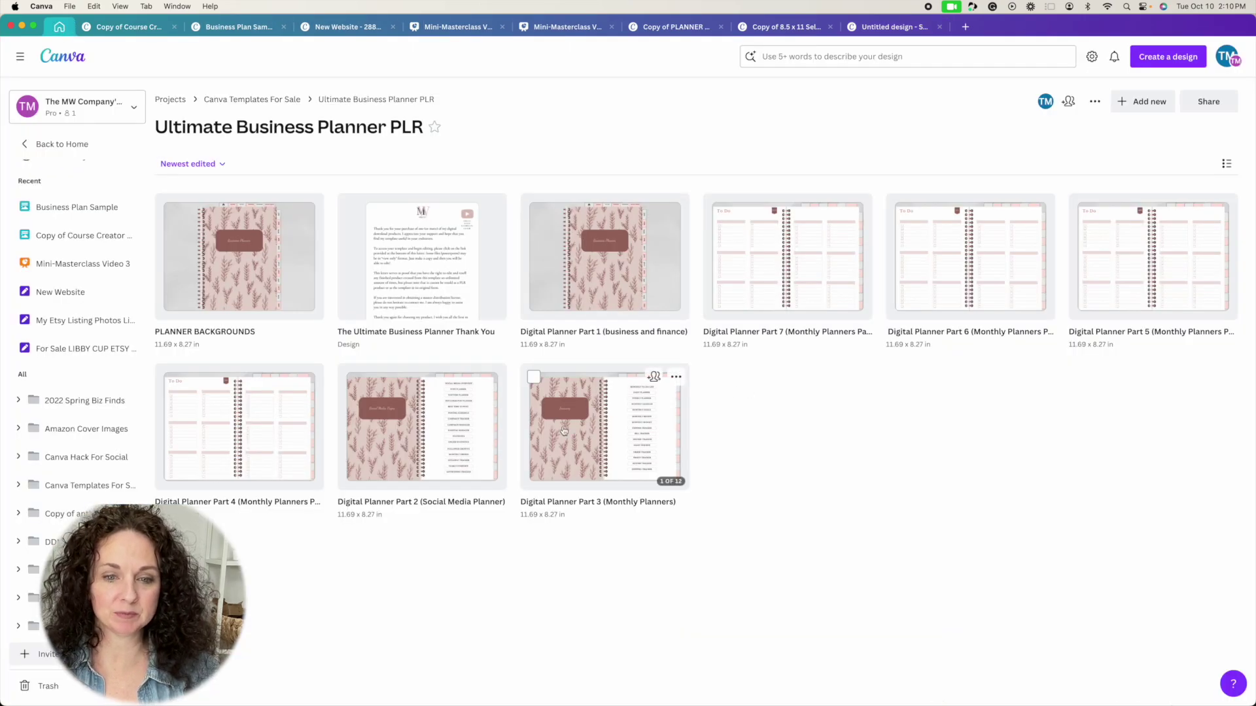
click(255, 264)
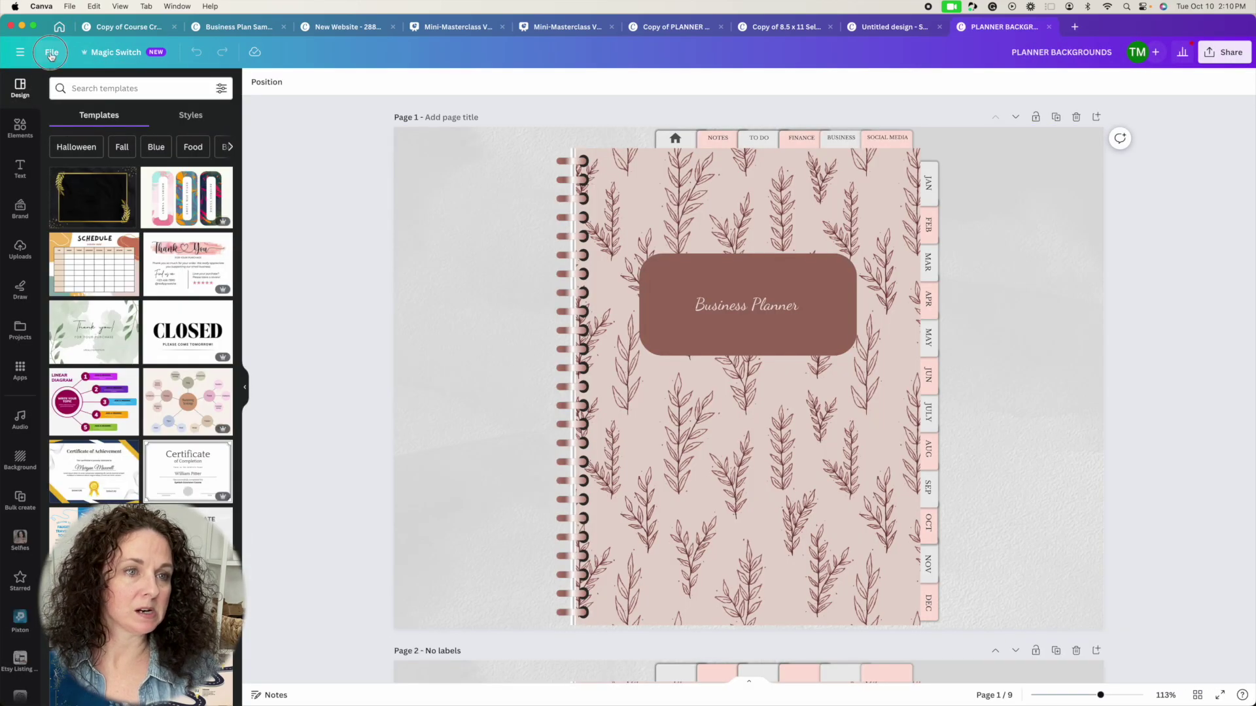
click(51, 52)
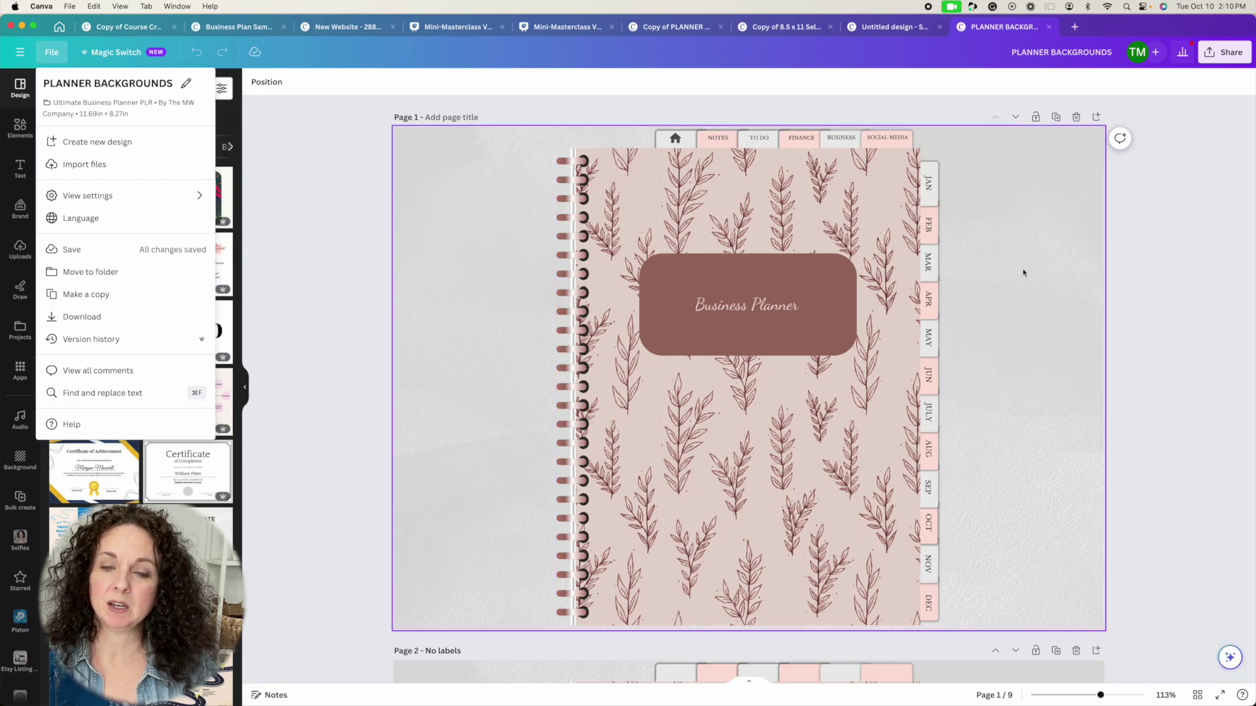
Review the planner background pages from the Business Planner cover to the Boho Background Planner spread.
scroll(606, 477, down, 5)
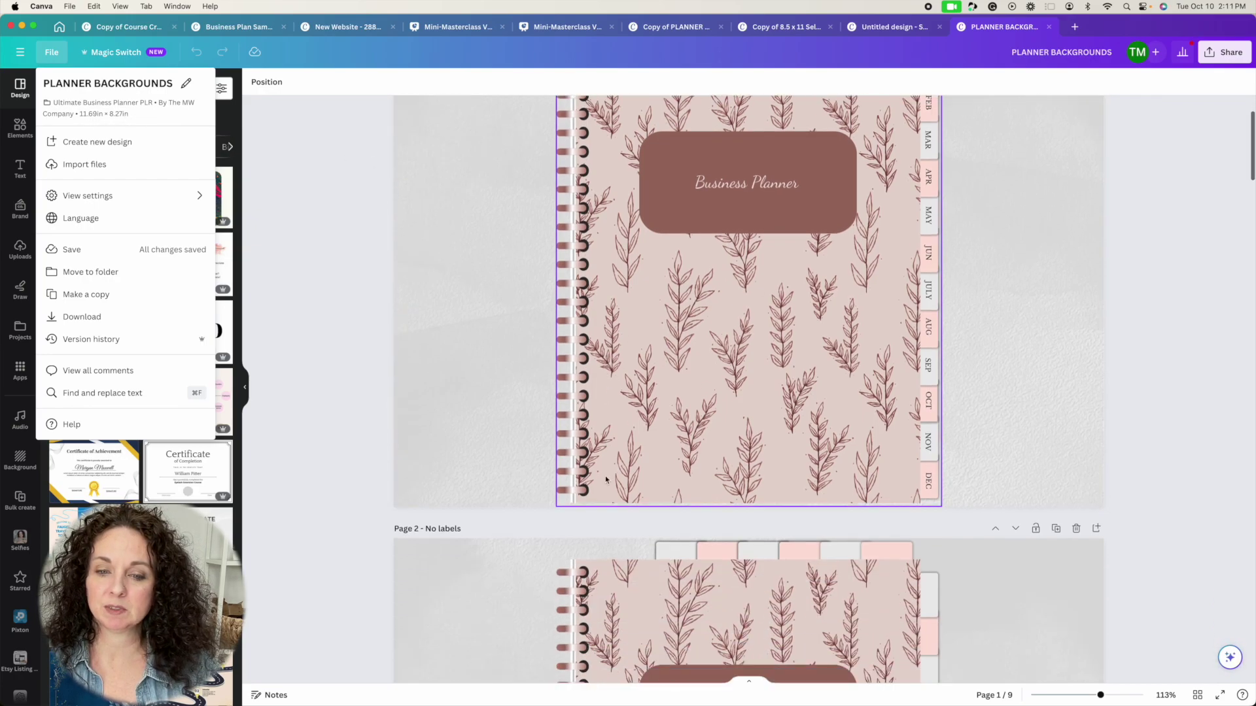
scroll(605, 479, down, 2)
scroll(605, 480, up, 7)
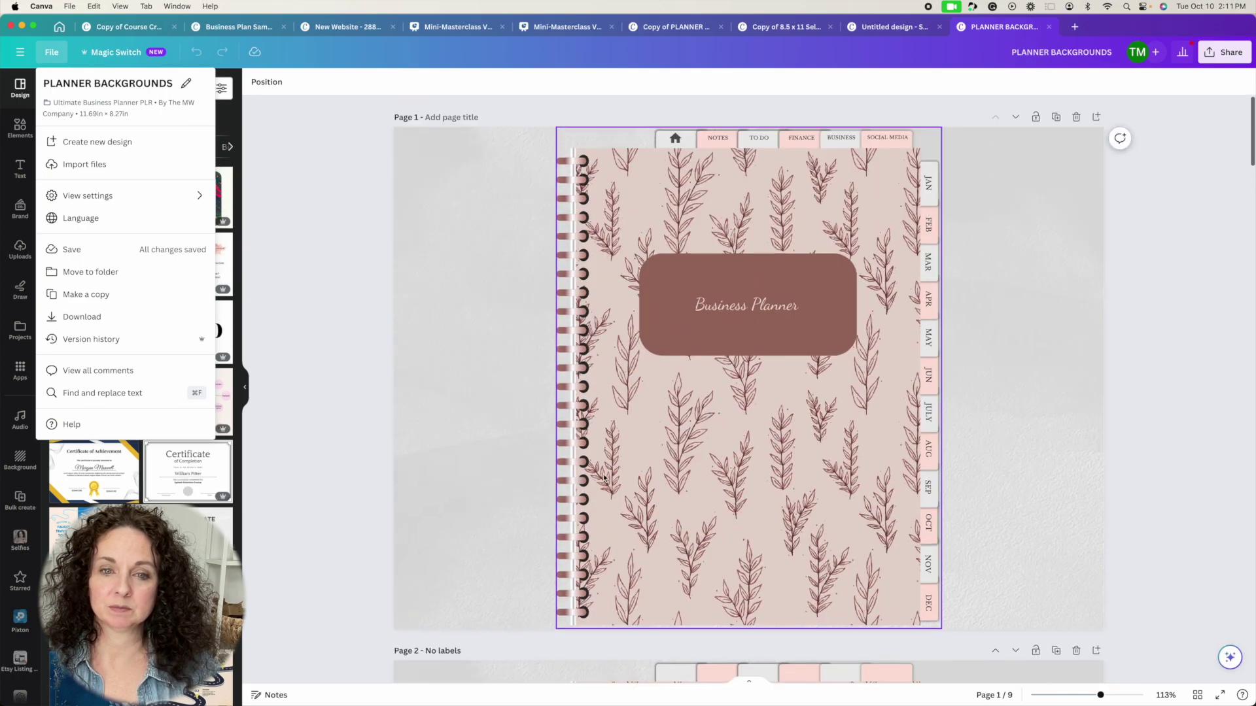
scroll(601, 506, down, 7)
scroll(601, 506, down, 8)
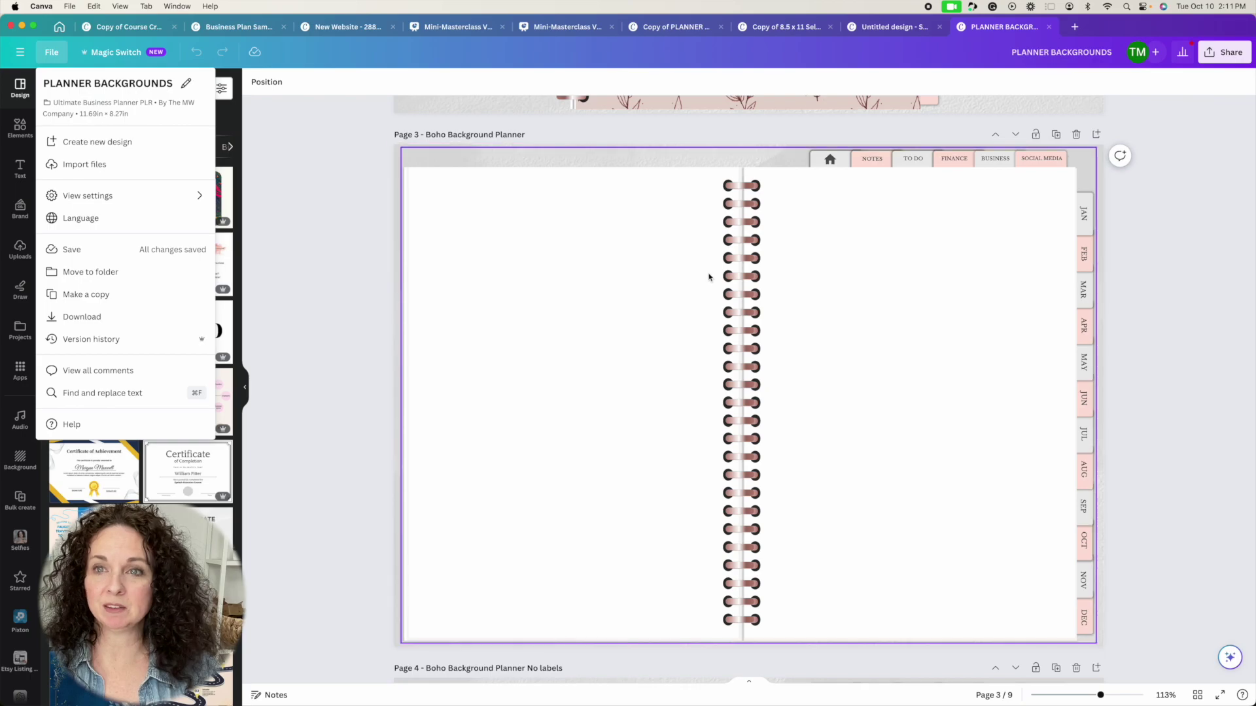
Compare the open Selfcare Planner page grid and PLANNER BACKGROUNDS spread with the blank Spiral Notebook design.
click(879, 29)
click(785, 27)
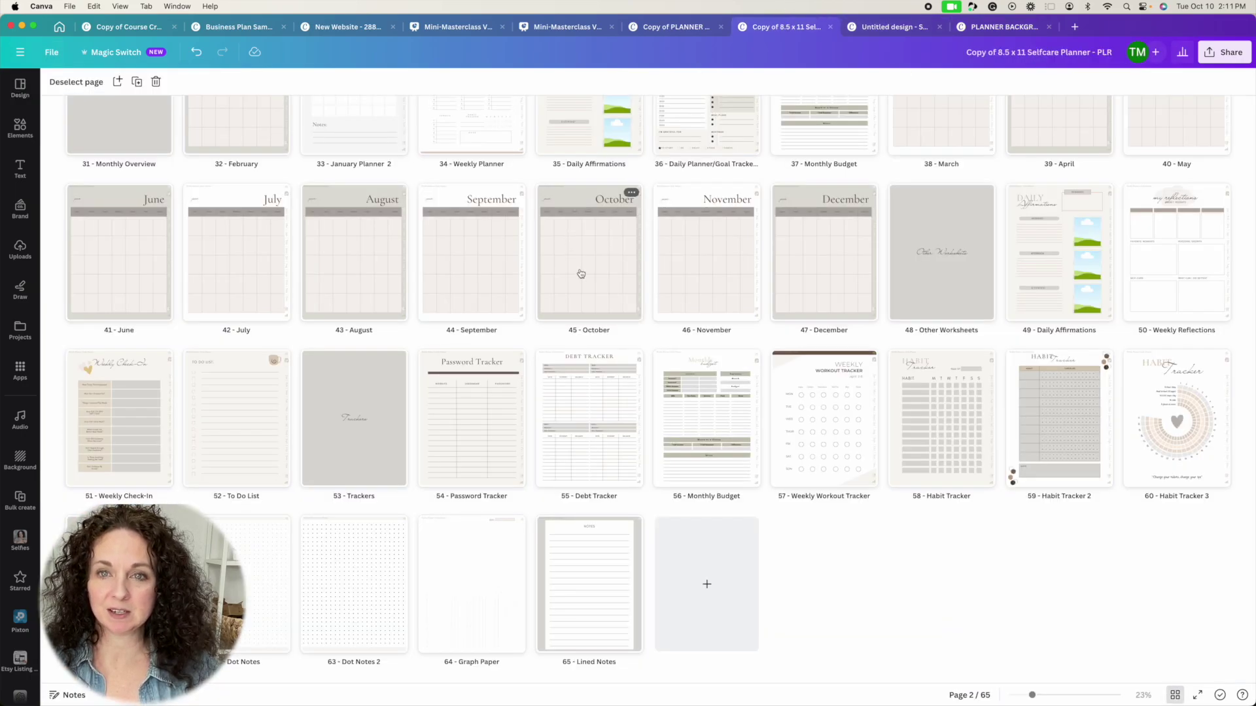
click(1001, 26)
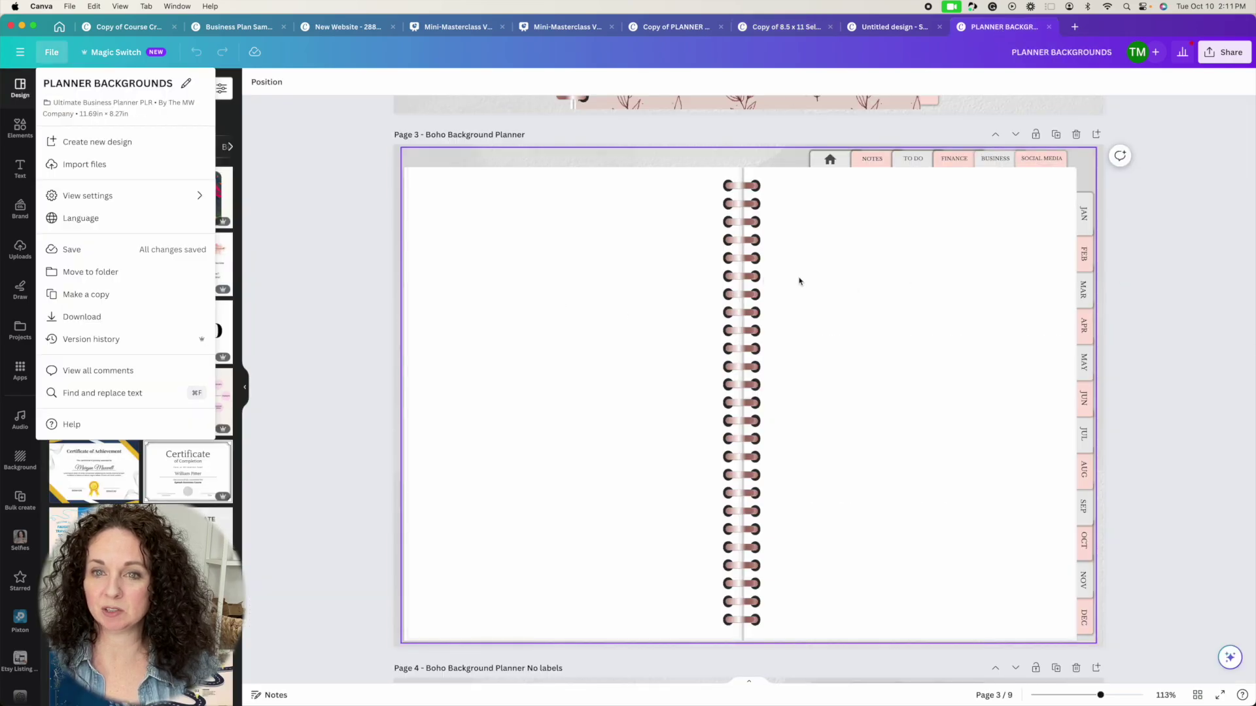
click(881, 28)
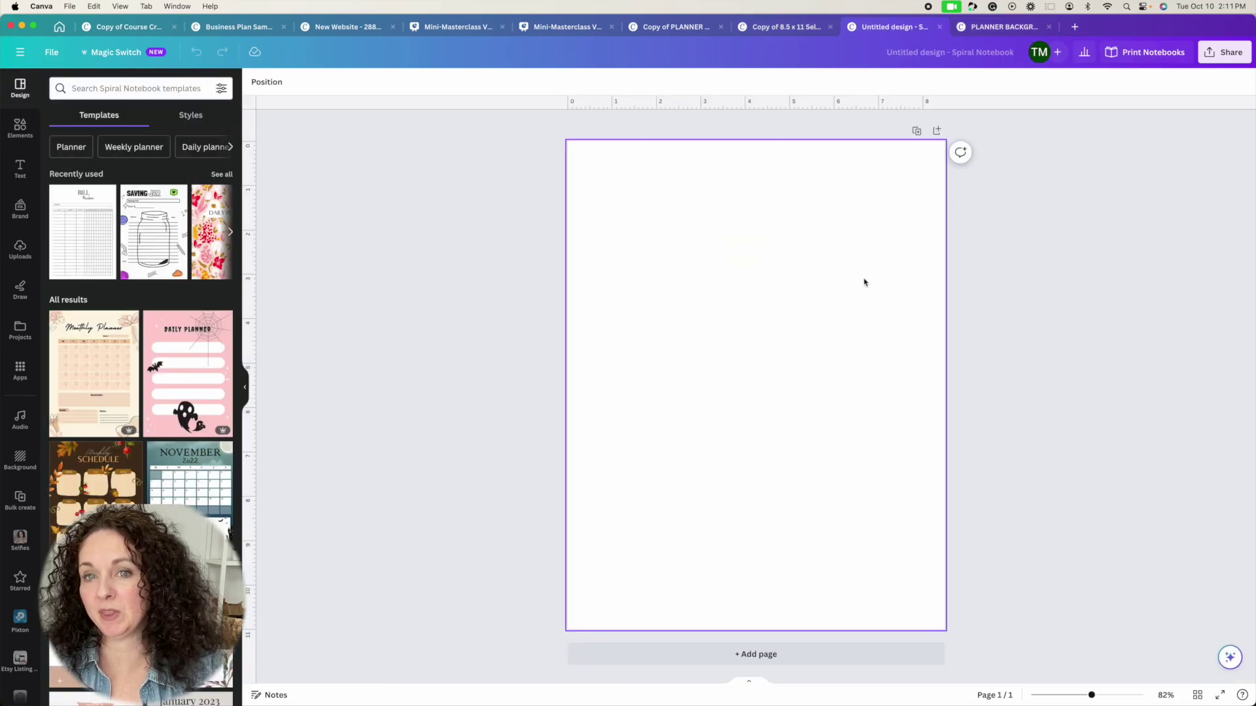
Open the Neutral Tones Digital Planner - PLR Landscape design from the Neutral Landscape PLR Template folder in Canva Templates For Sale.
click(52, 32)
click(249, 101)
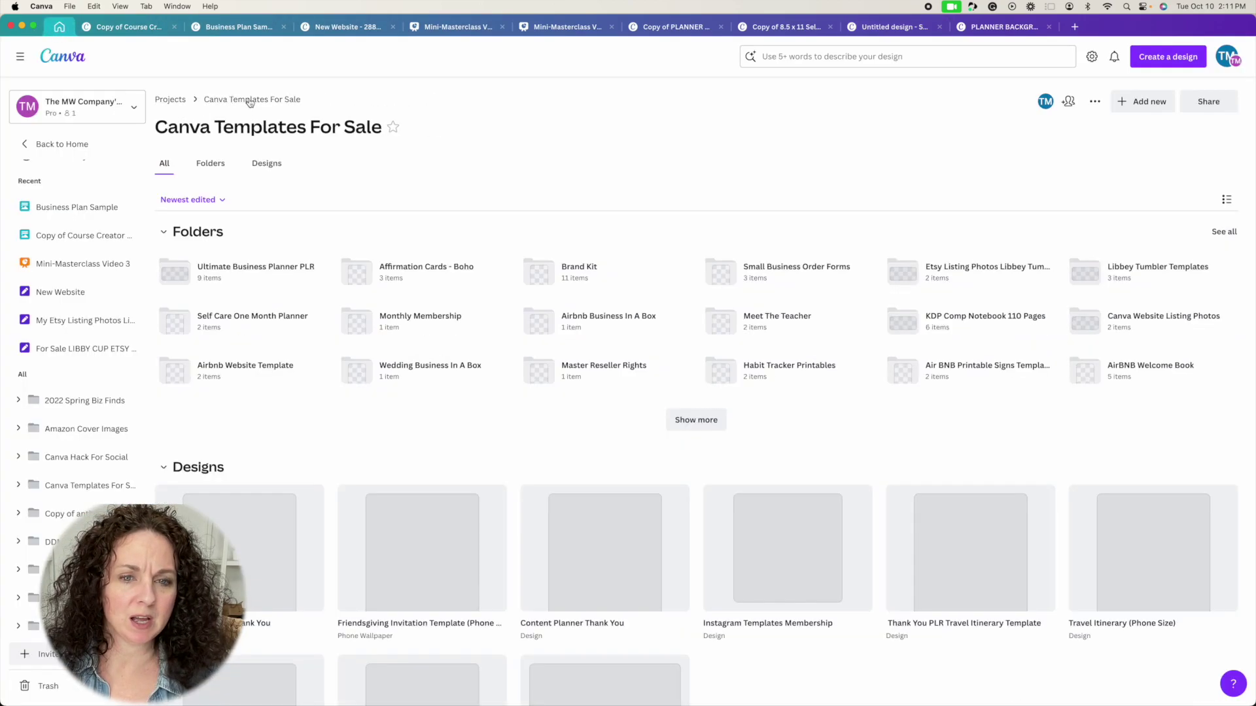
click(690, 412)
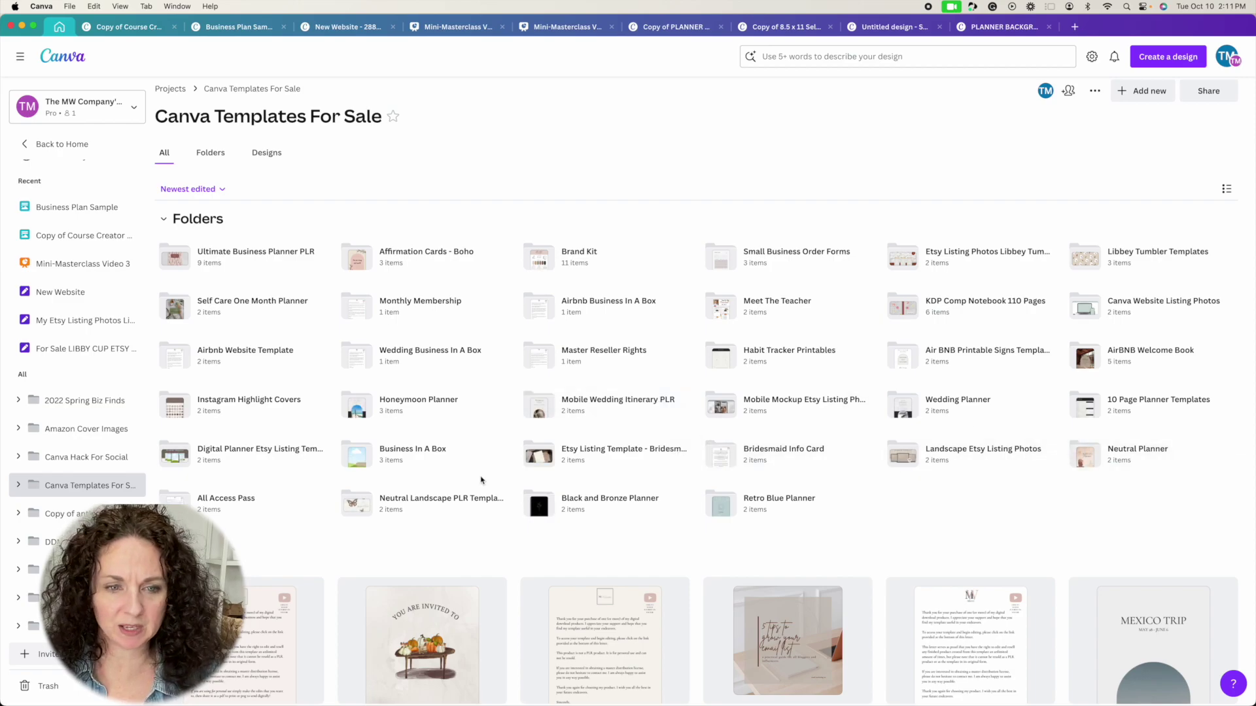
click(416, 503)
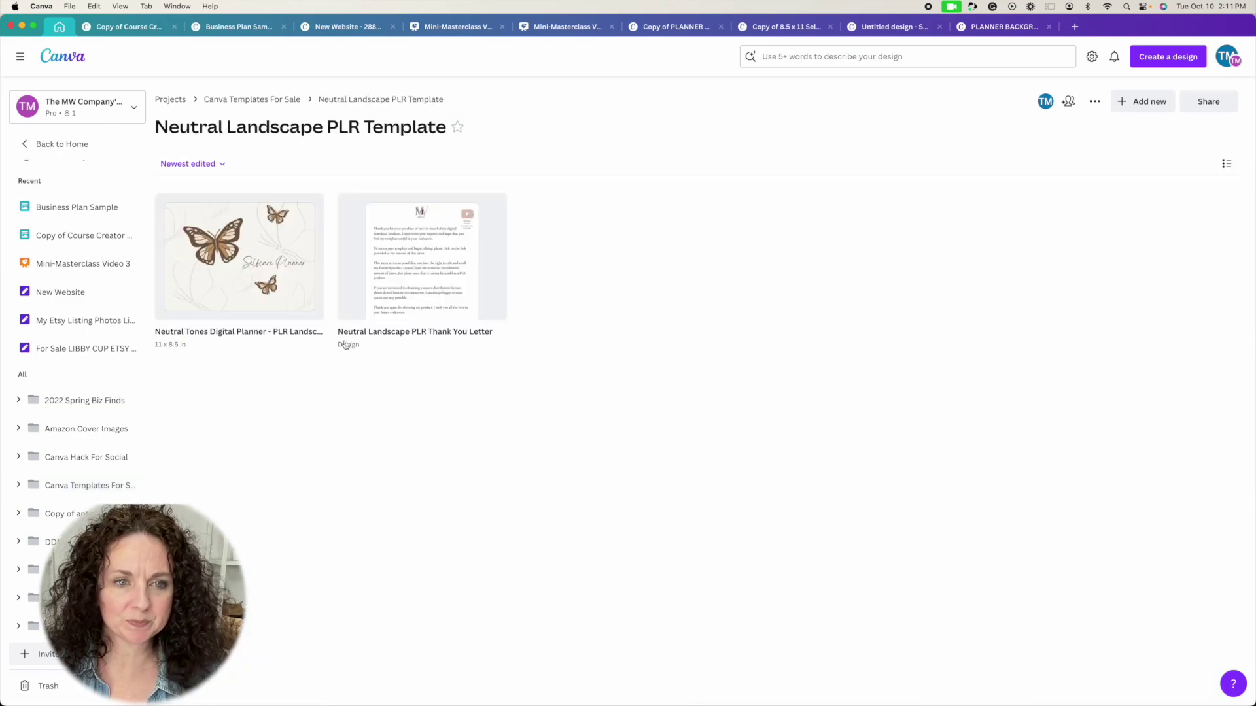
click(257, 272)
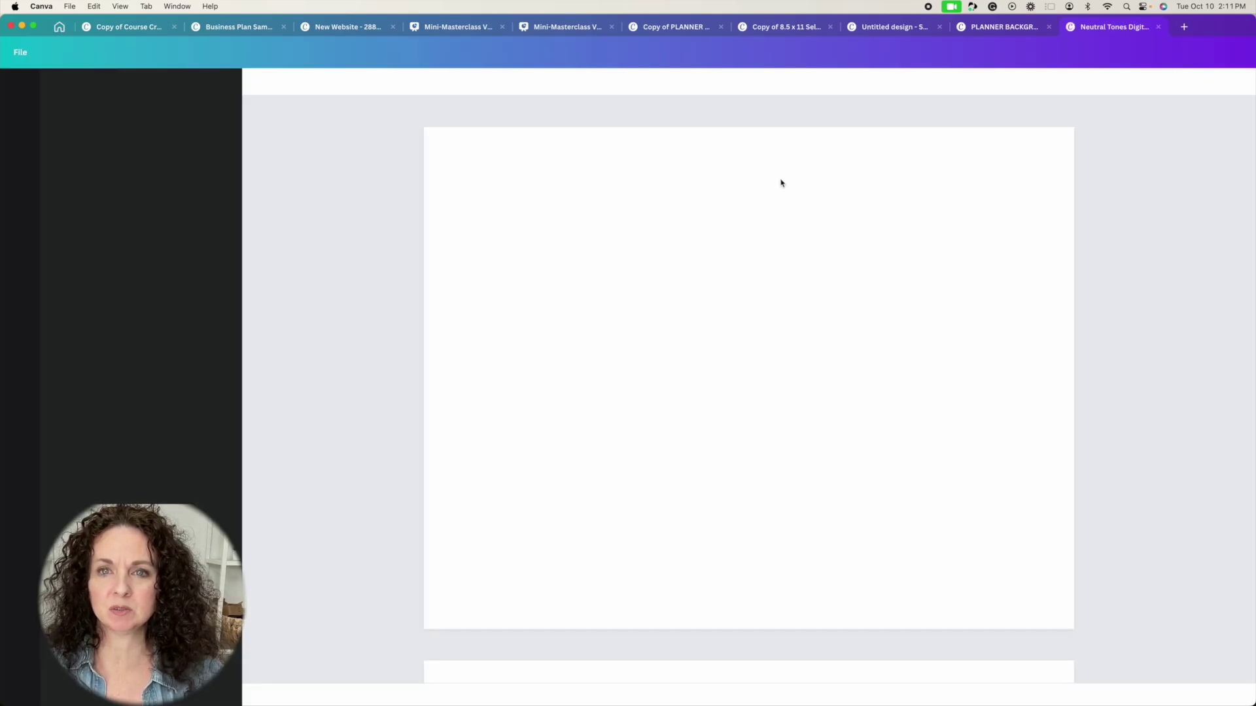
Review the landscape planner's pages from the Selfcare Planner covers through the index and vision board to the yearly goals.
scroll(832, 438, down, 20)
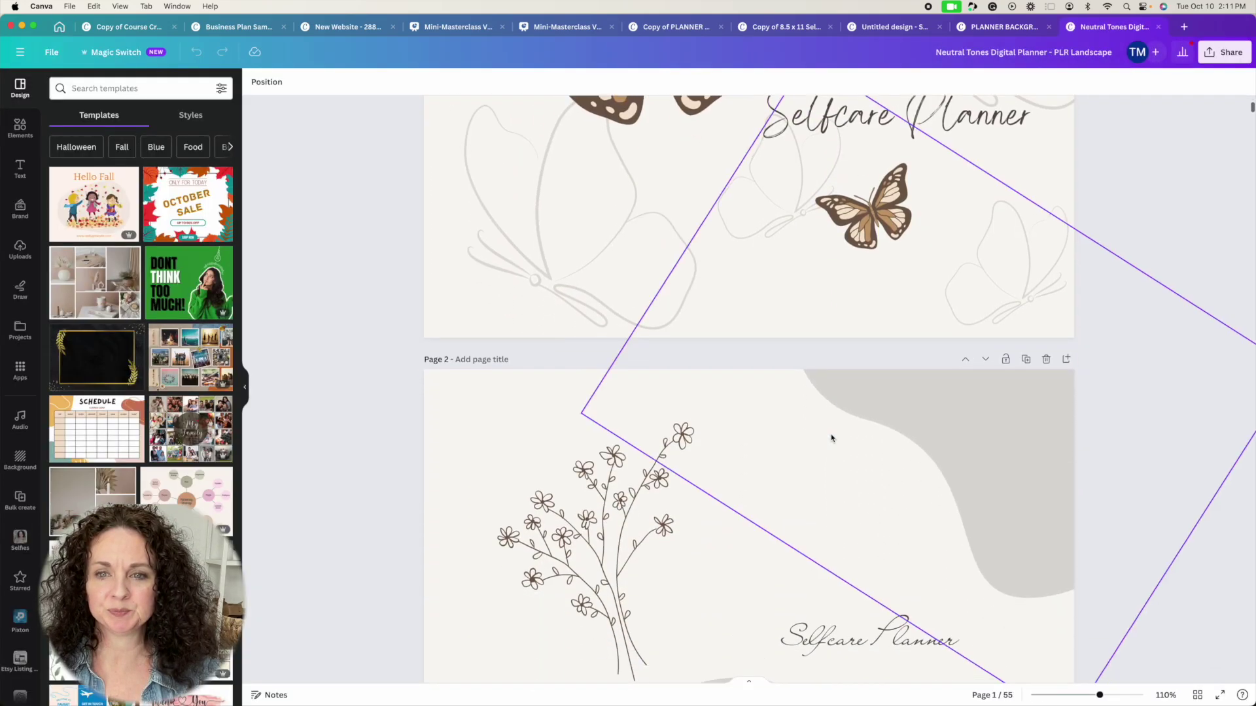
scroll(832, 437, down, 13)
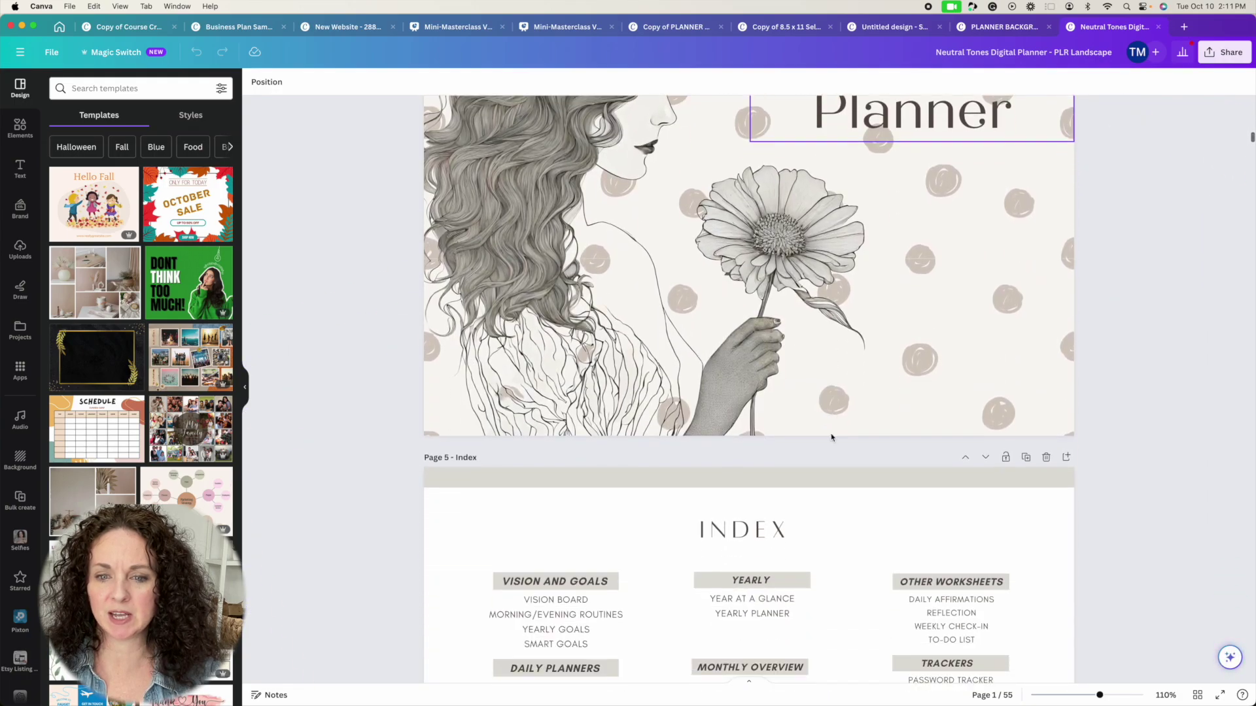
scroll(831, 437, down, 15)
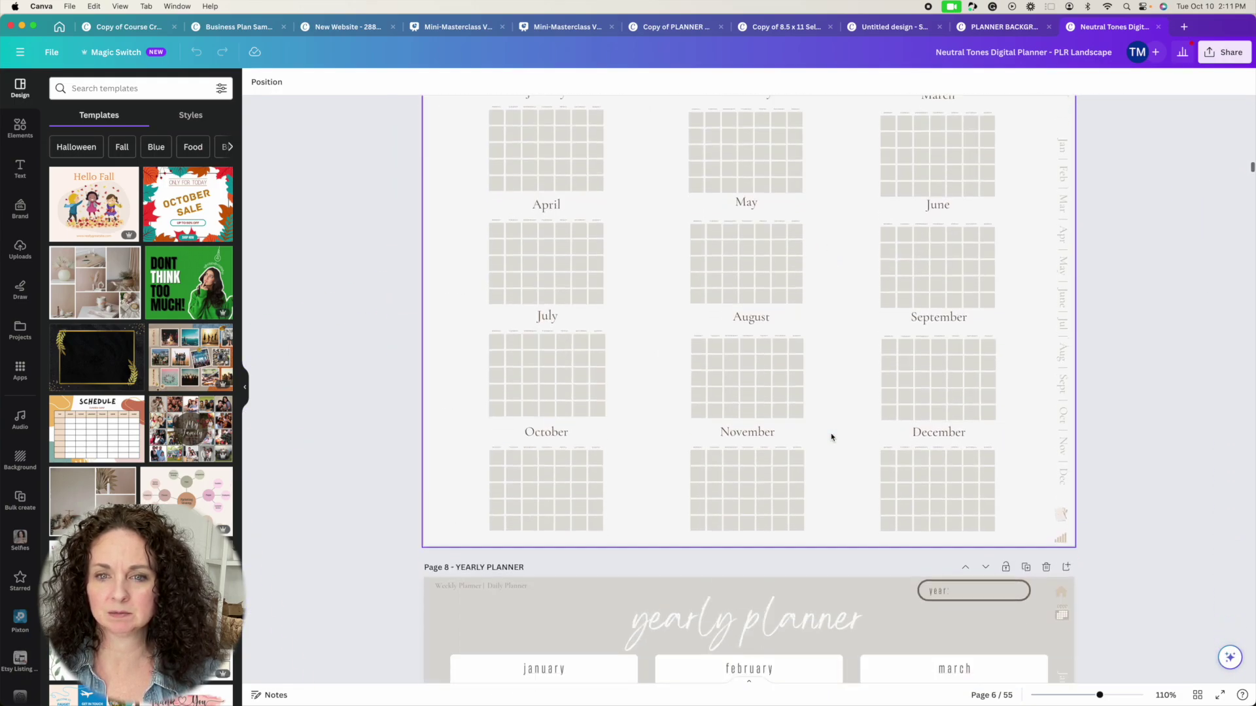
scroll(831, 437, down, 15)
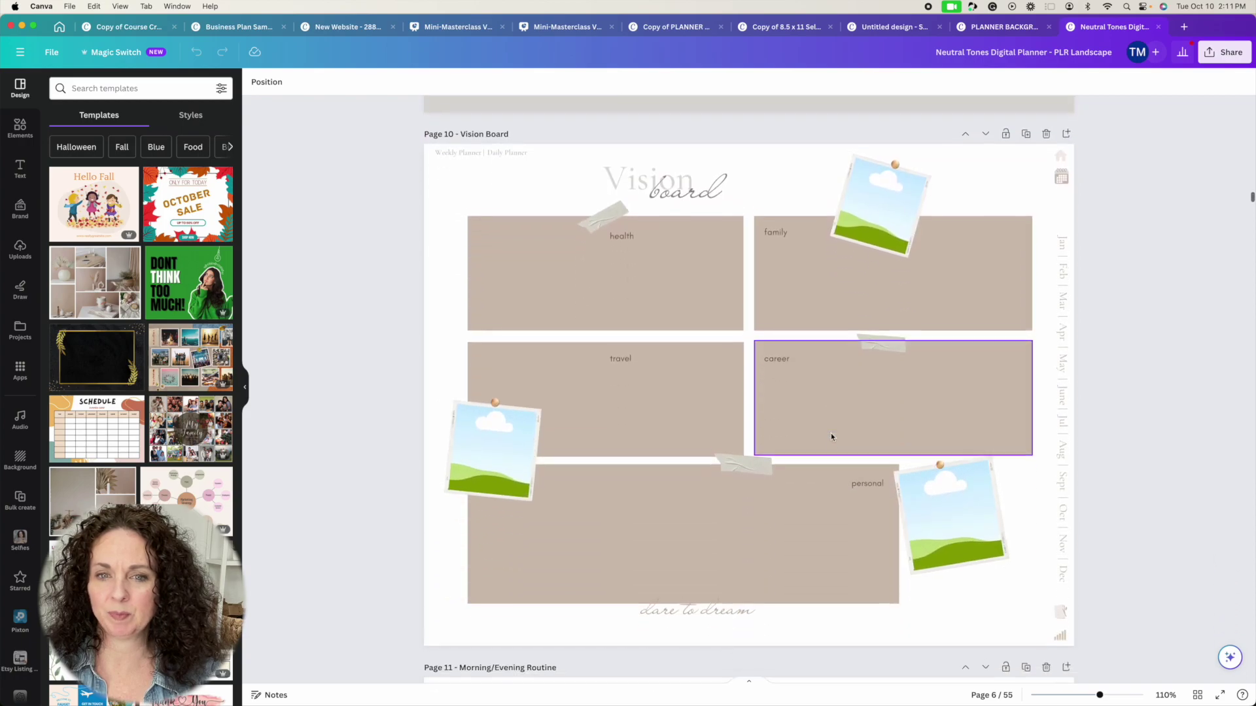
scroll(824, 419, down, 3)
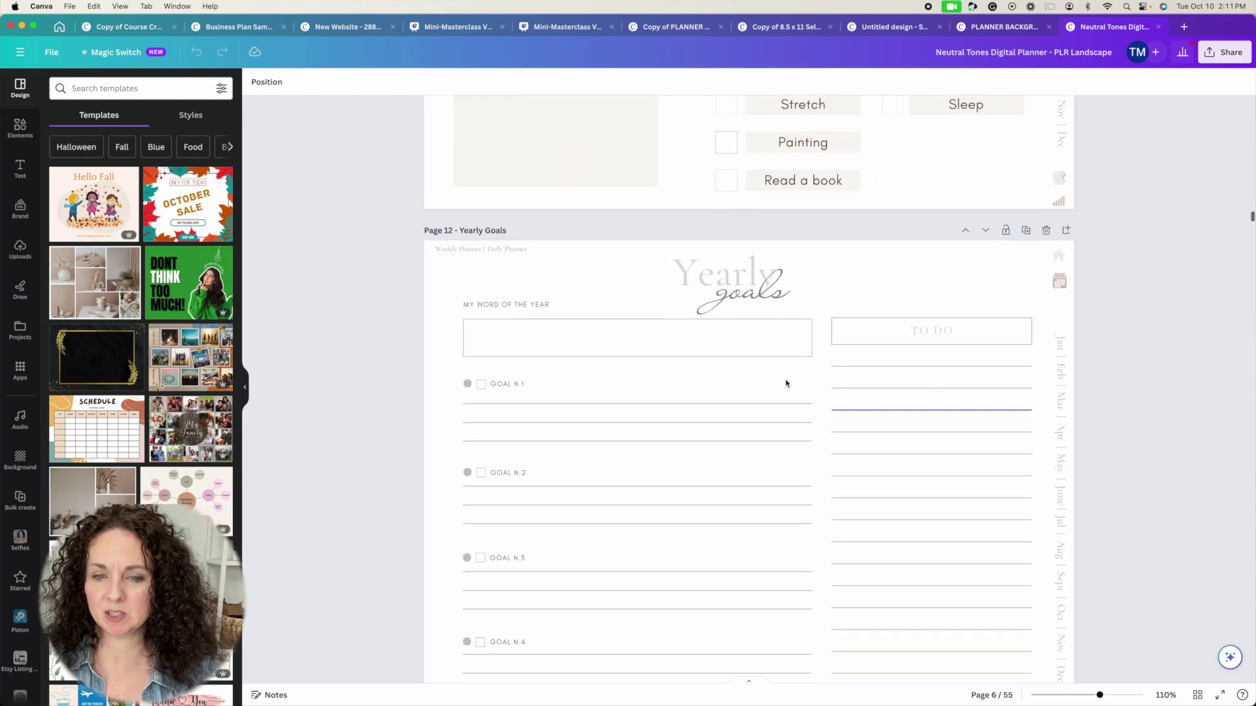
scroll(748, 451, down, 5)
scroll(925, 150, up, 20)
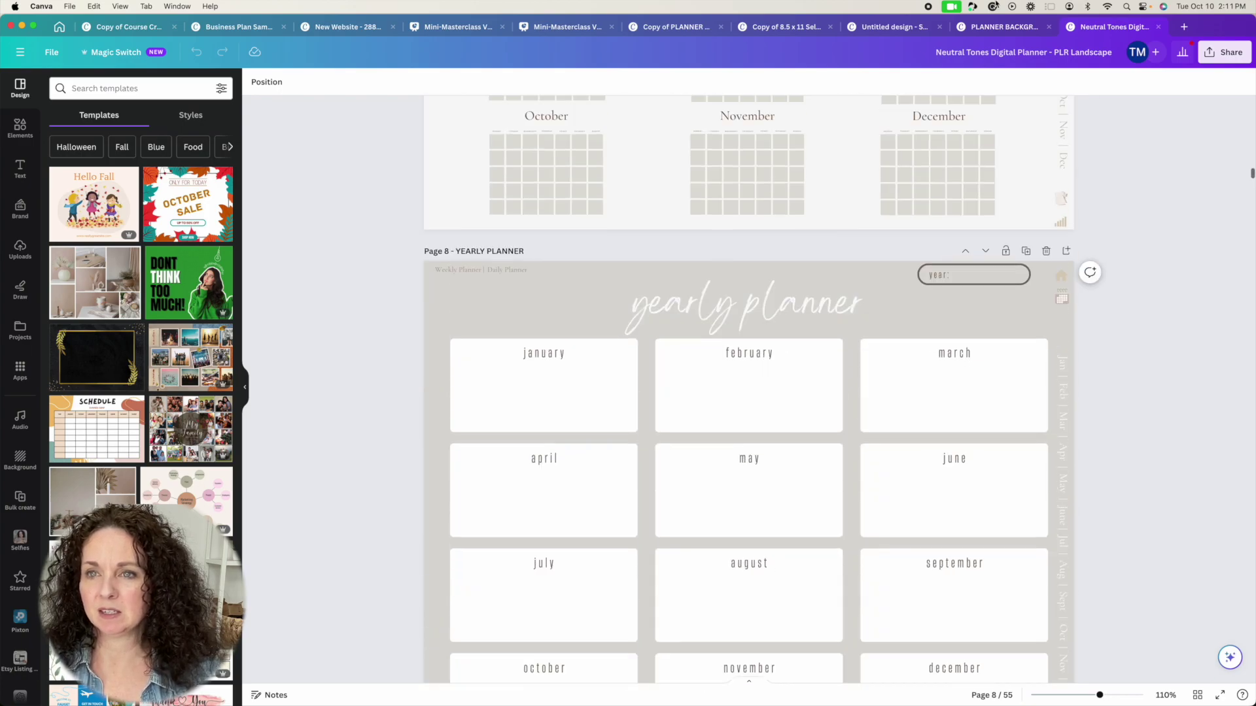
Return to the blank Spiral Notebook design and search its templates for "index".
click(1001, 26)
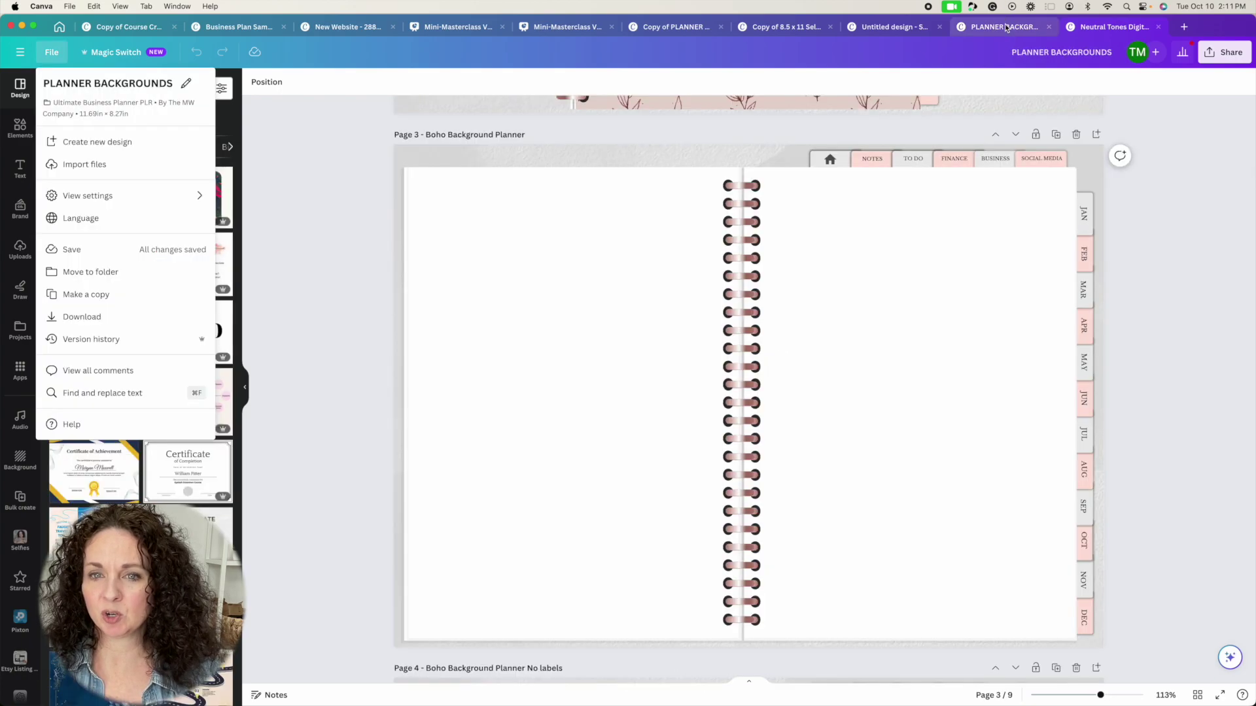
click(869, 29)
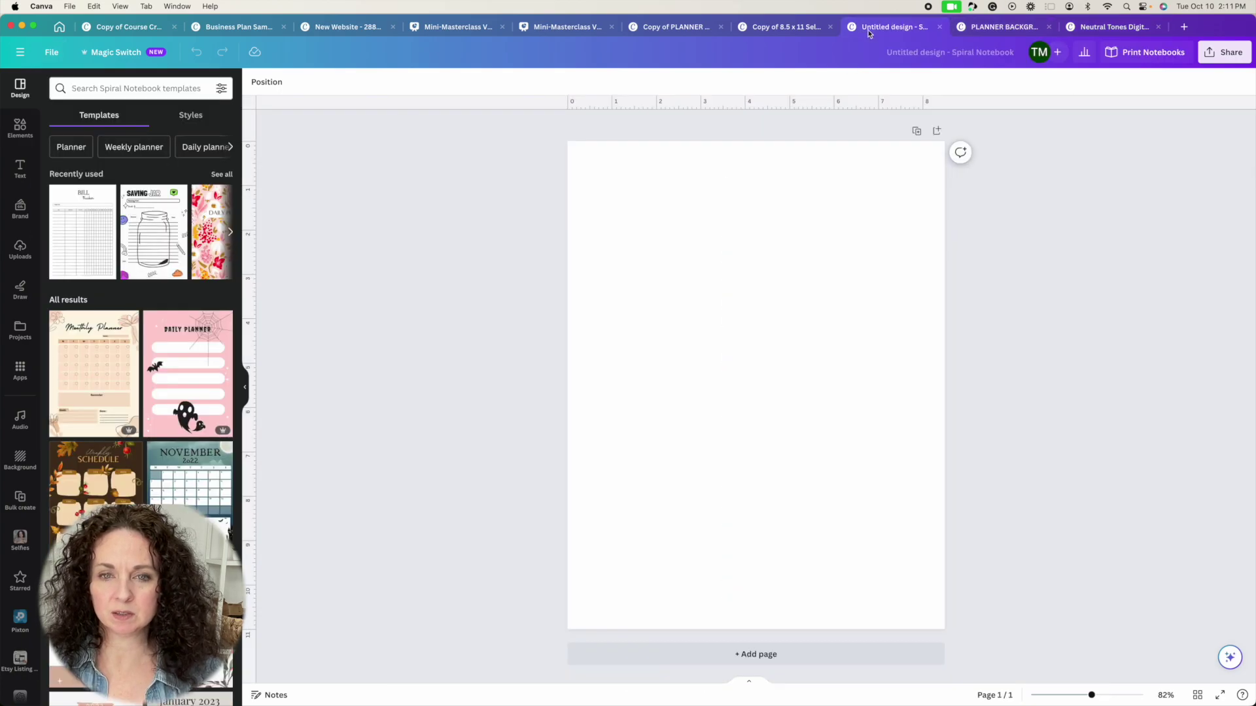
click(784, 306)
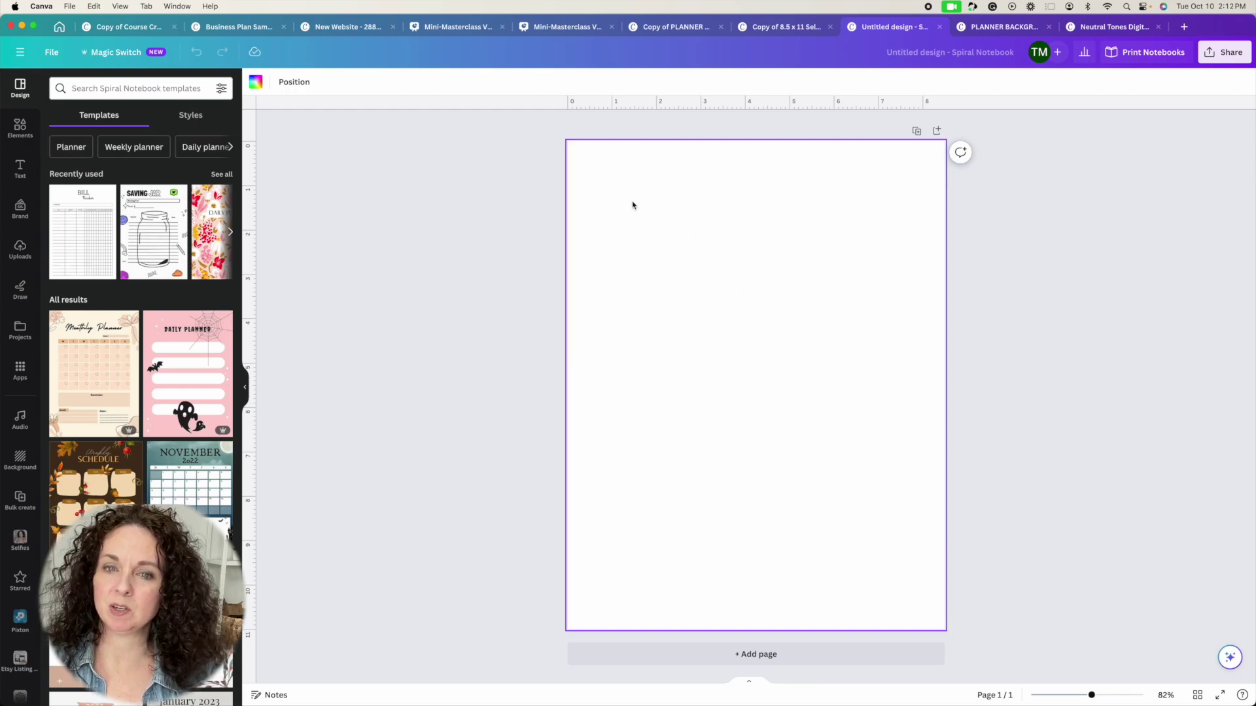
click(122, 88)
text(inde)
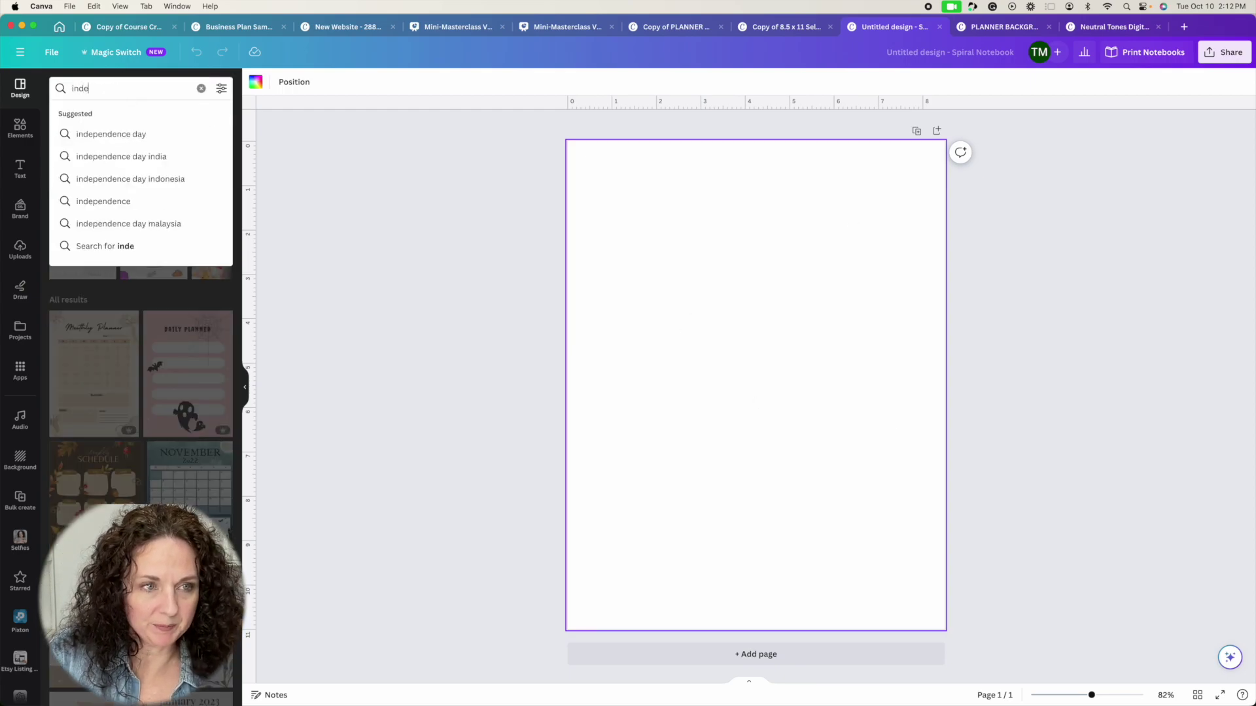
text(x)
key(Return)
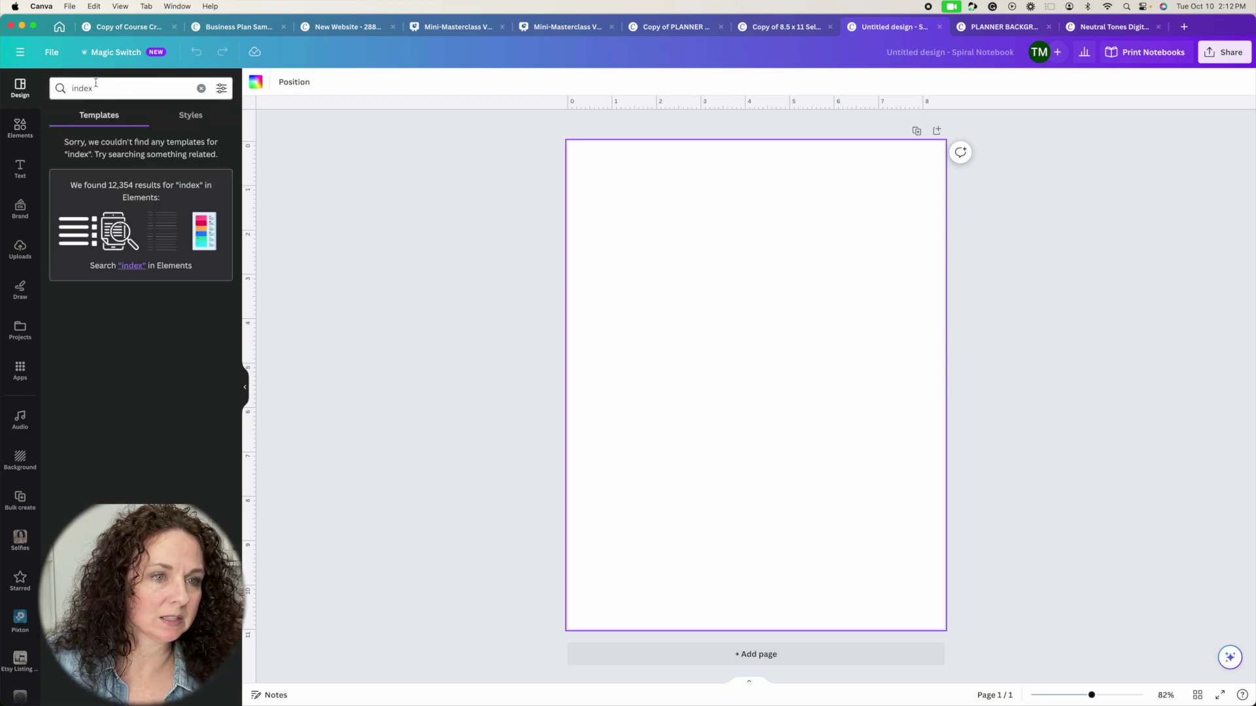
Replace the template search term with "table of contents" and run the search.
click(74, 92)
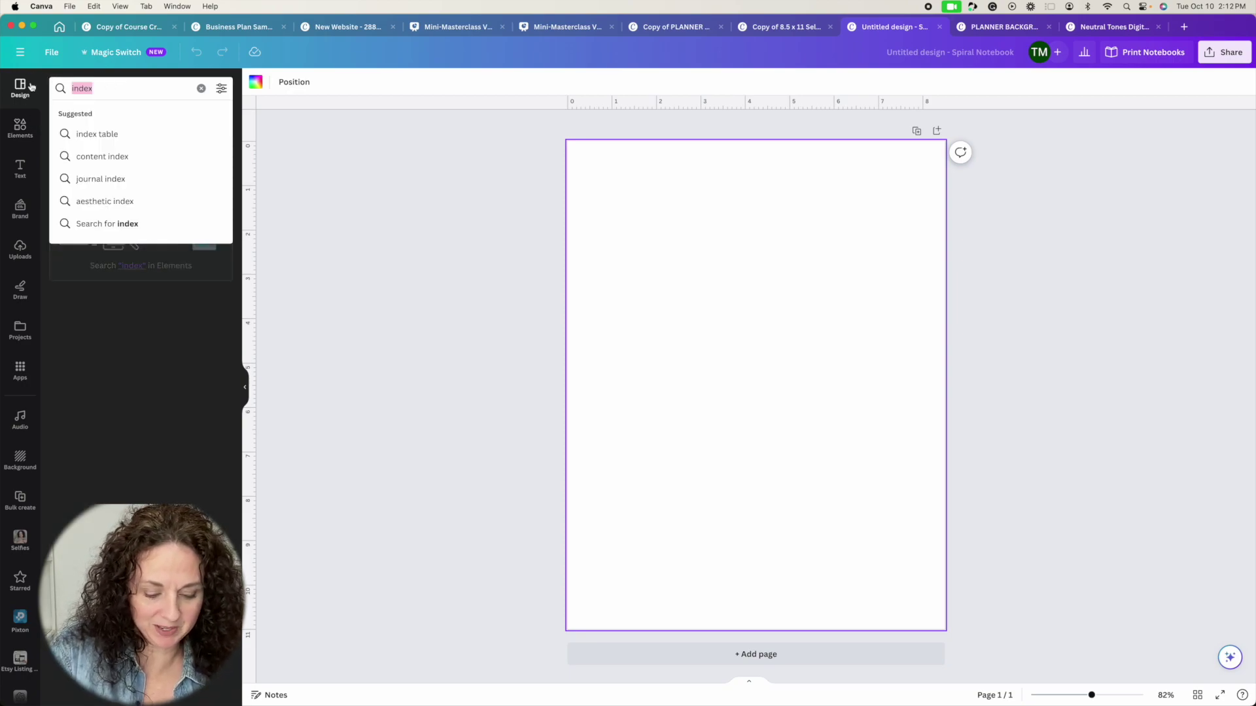
text(table of contents)
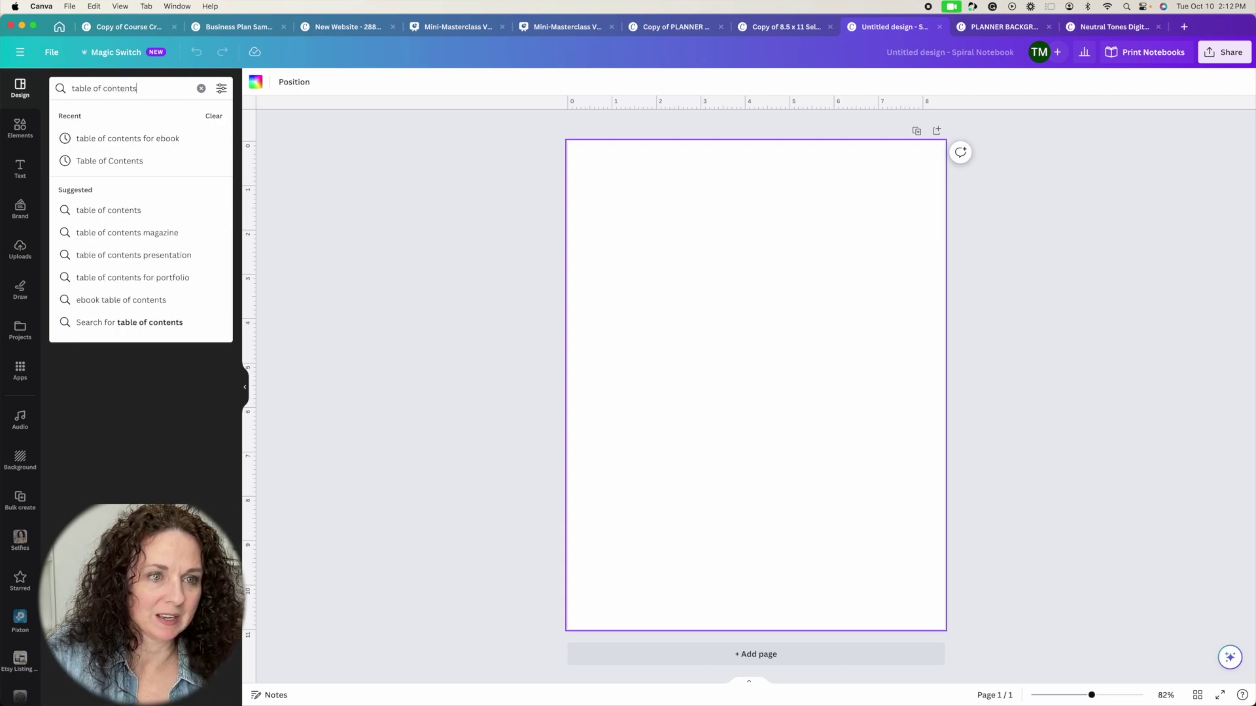
key(Return)
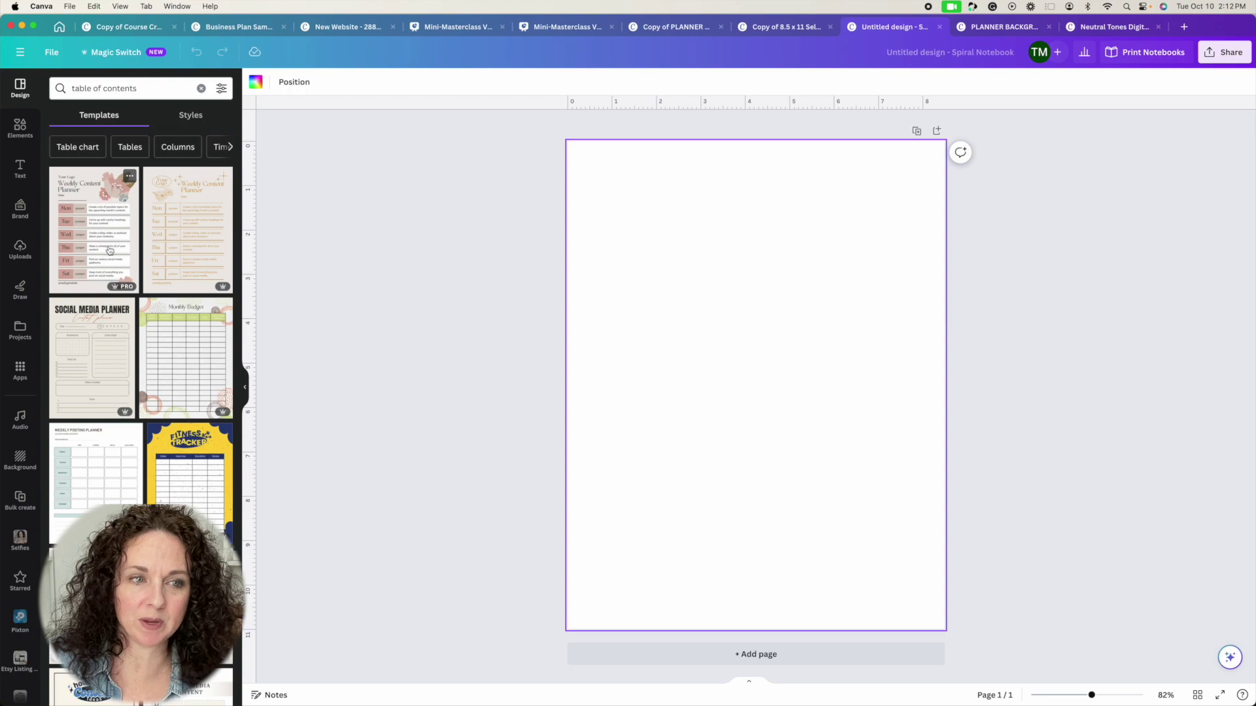
Browse the "table of contents" template results for a layout suited to a planner index page.
scroll(147, 378, down, 5)
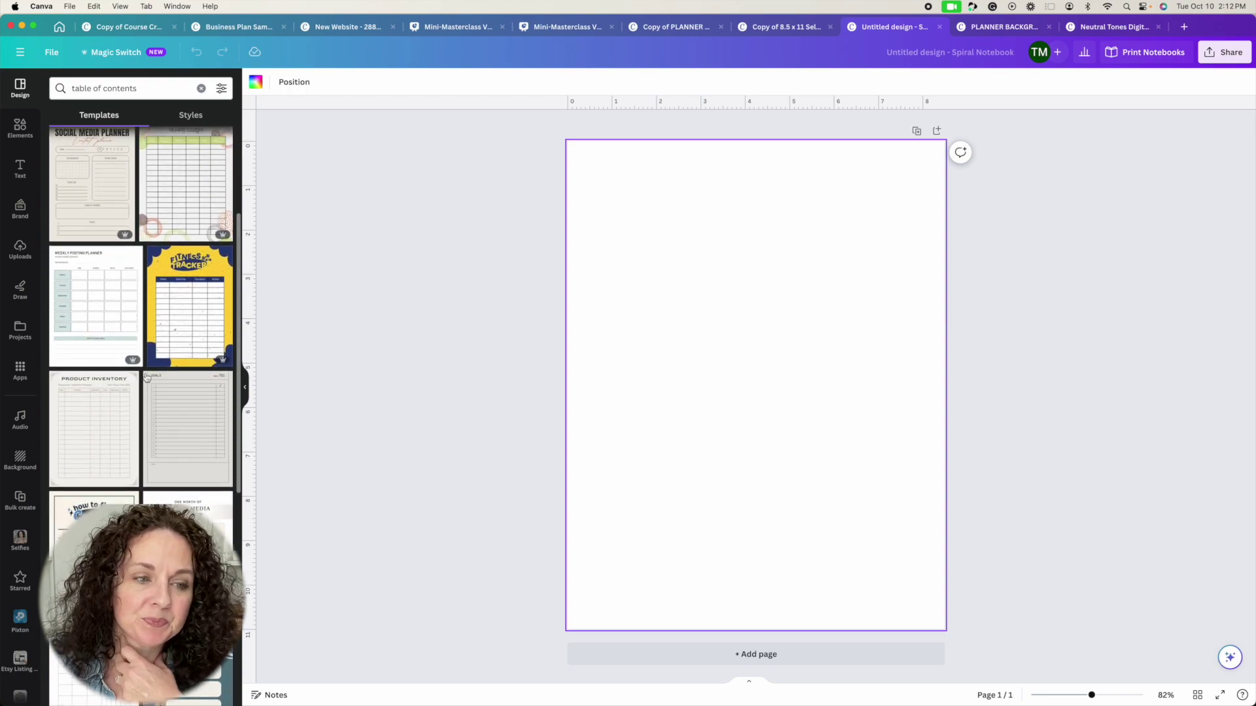
scroll(147, 377, up, 7)
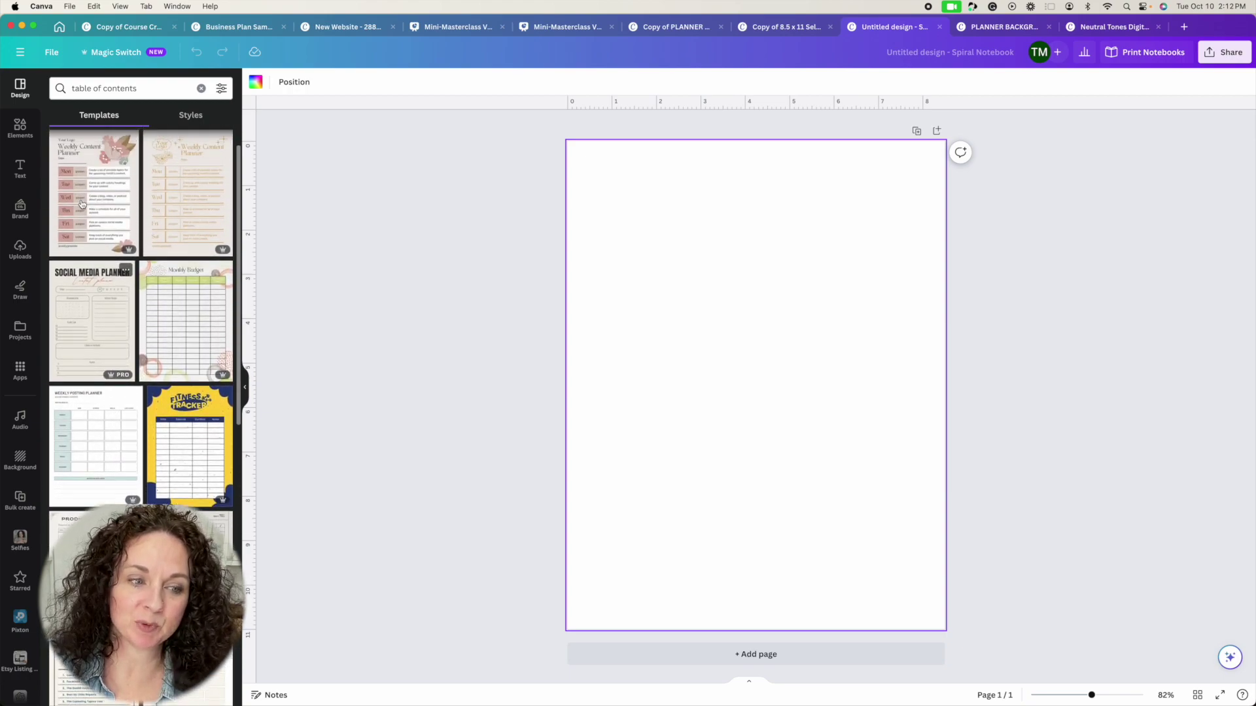
scroll(81, 204, down, 5)
scroll(130, 294, up, 4)
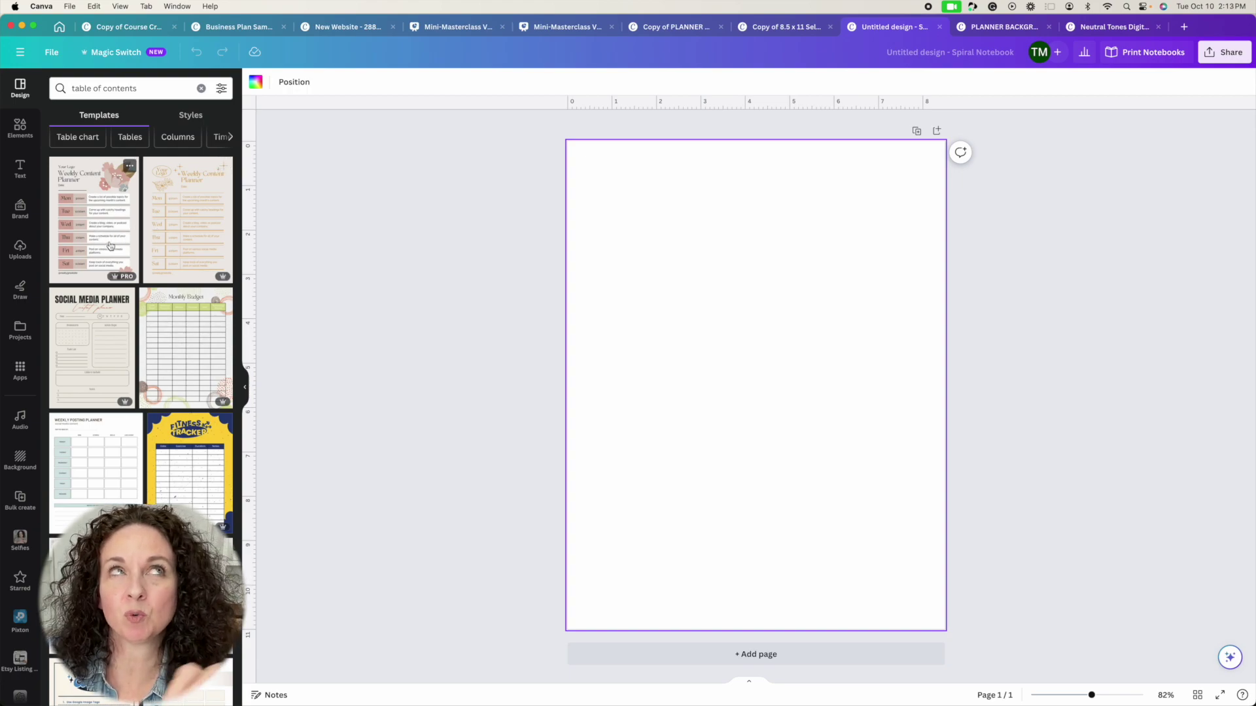
scroll(118, 248, down, 5)
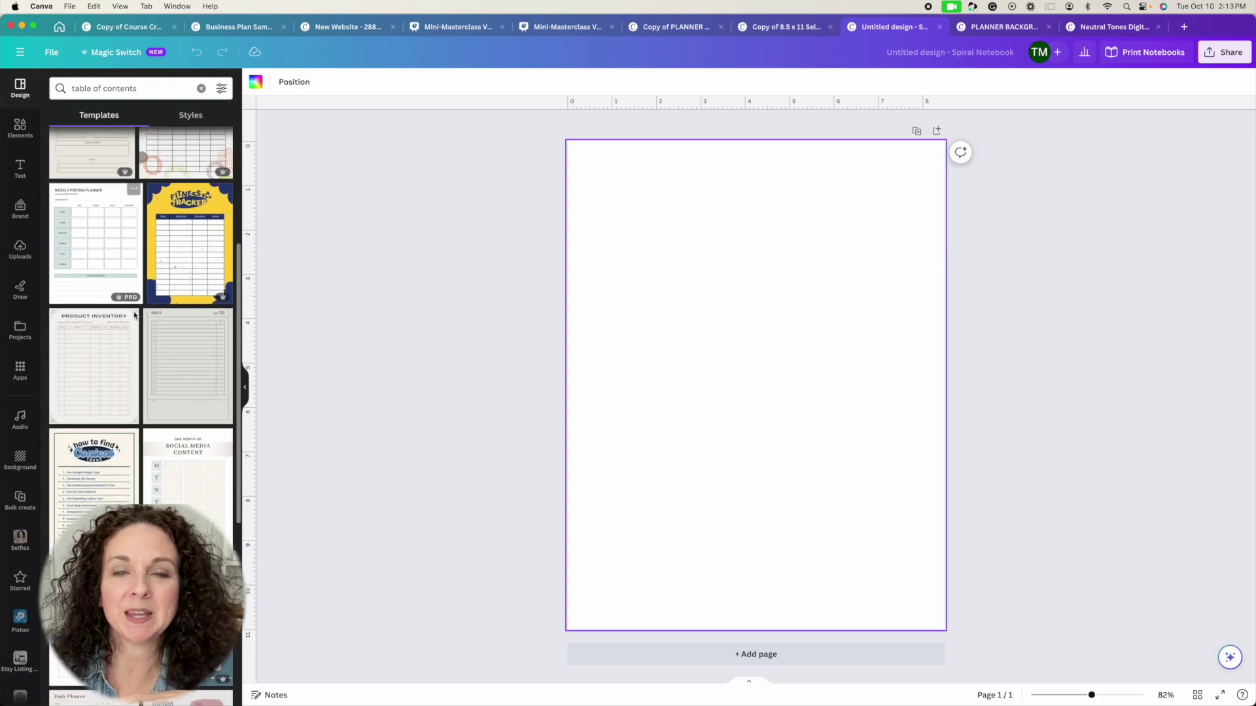
scroll(154, 397, up, 5)
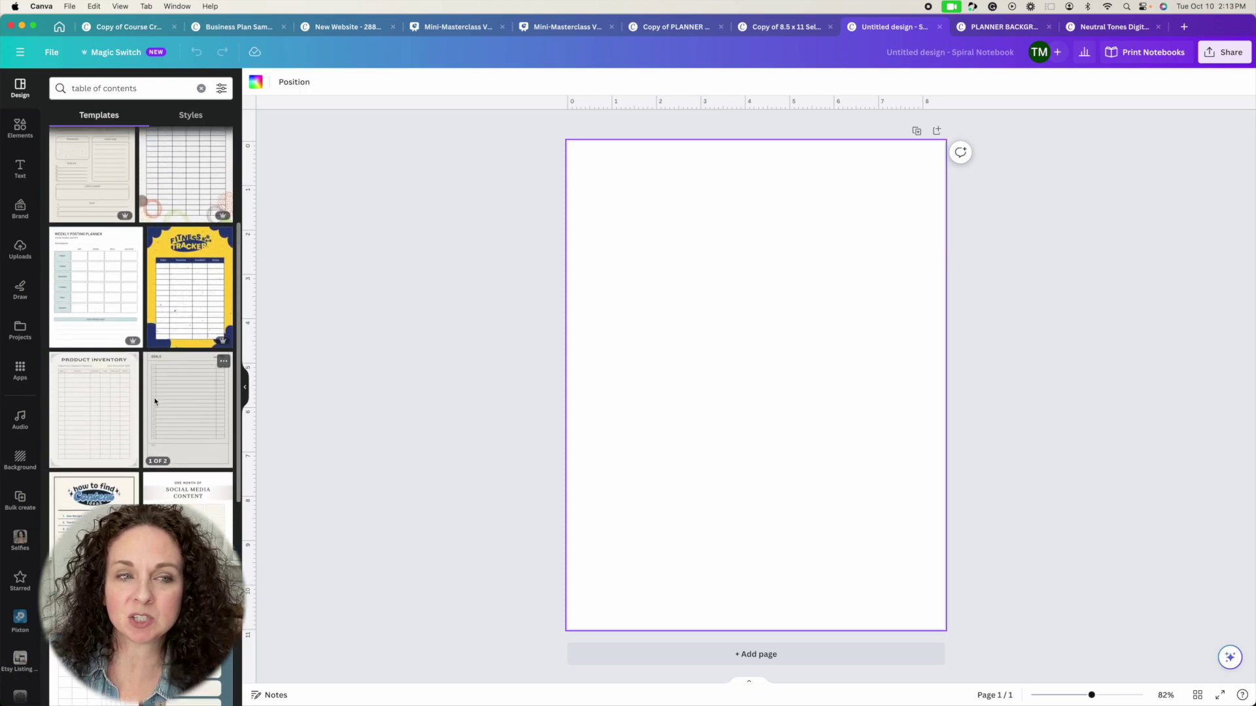
scroll(155, 401, up, 1)
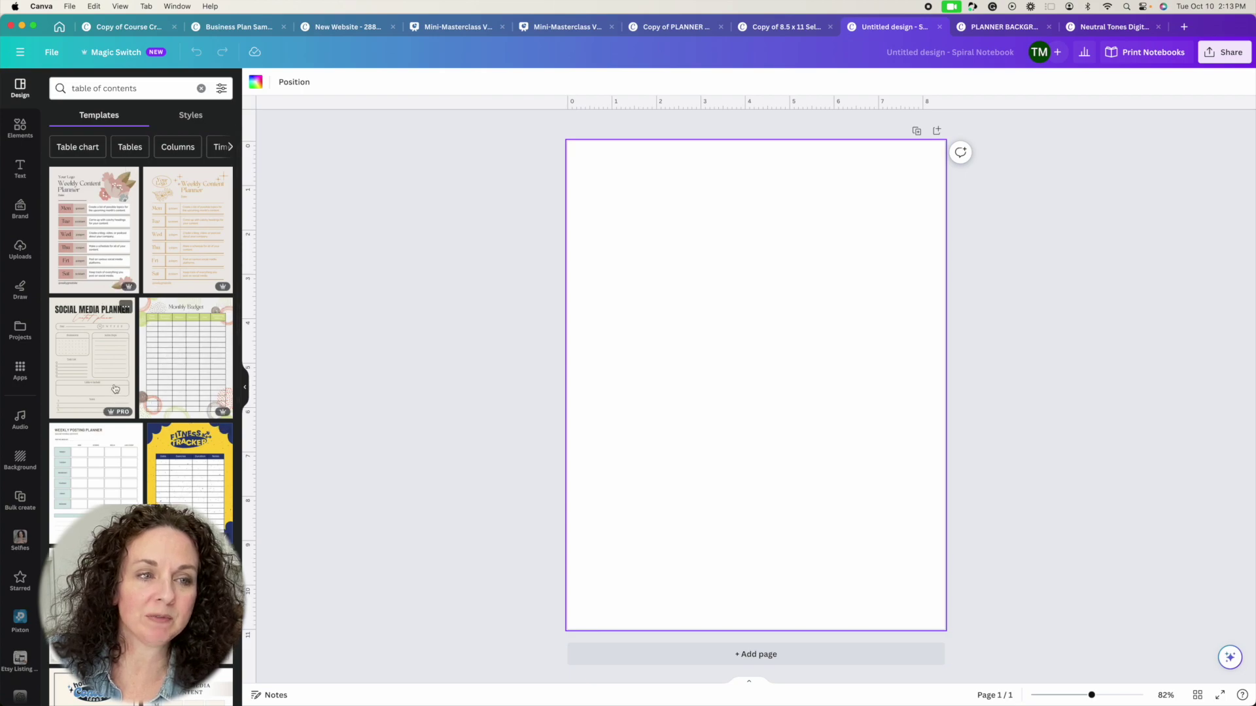
scroll(99, 299, down, 5)
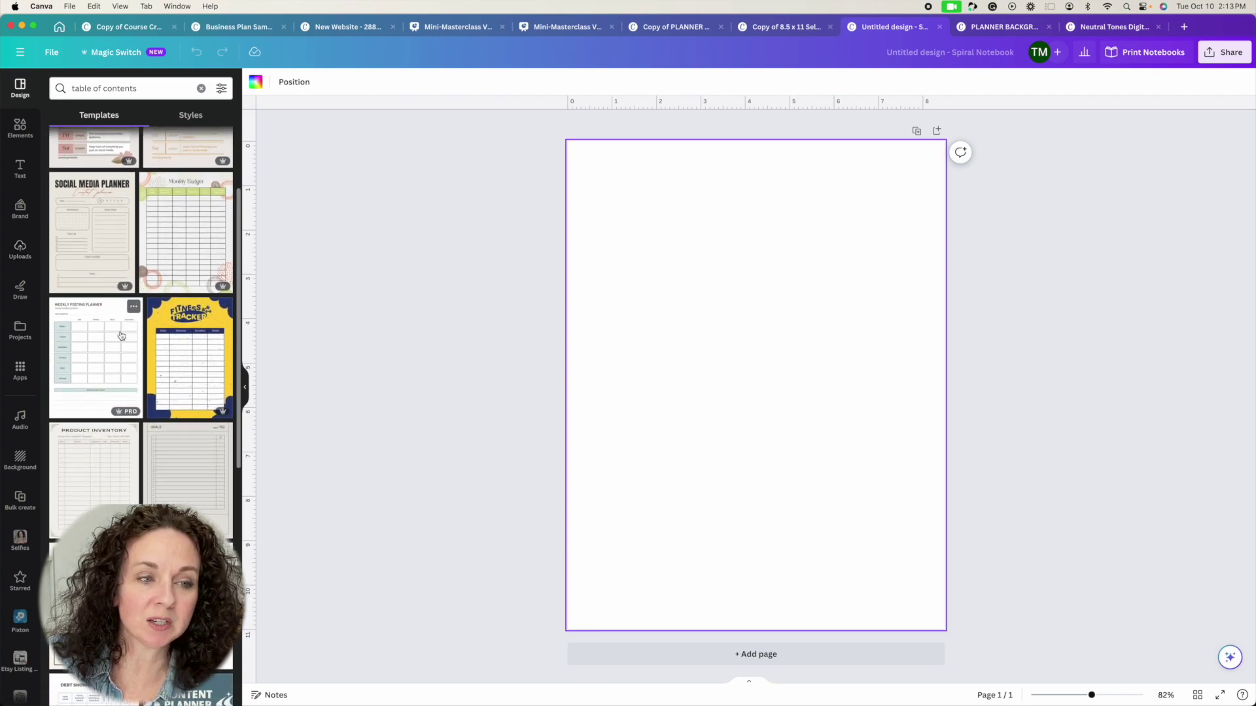
scroll(144, 414, down, 6)
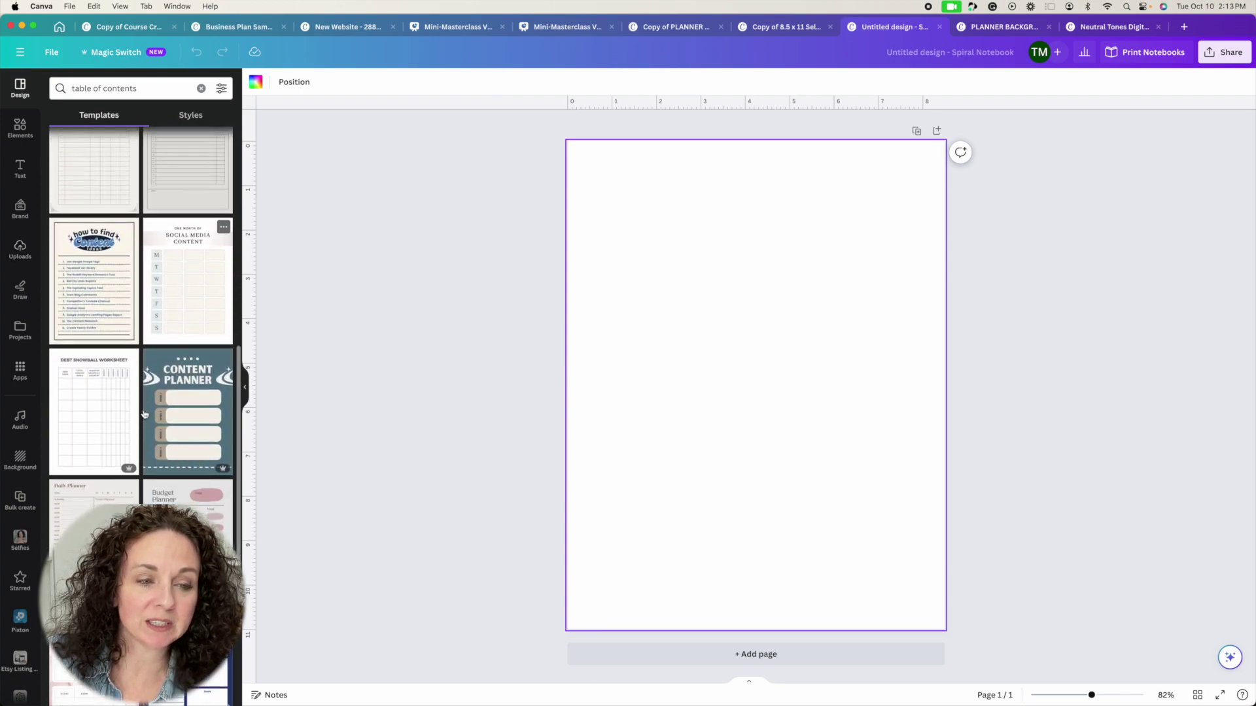
scroll(145, 414, down, 7)
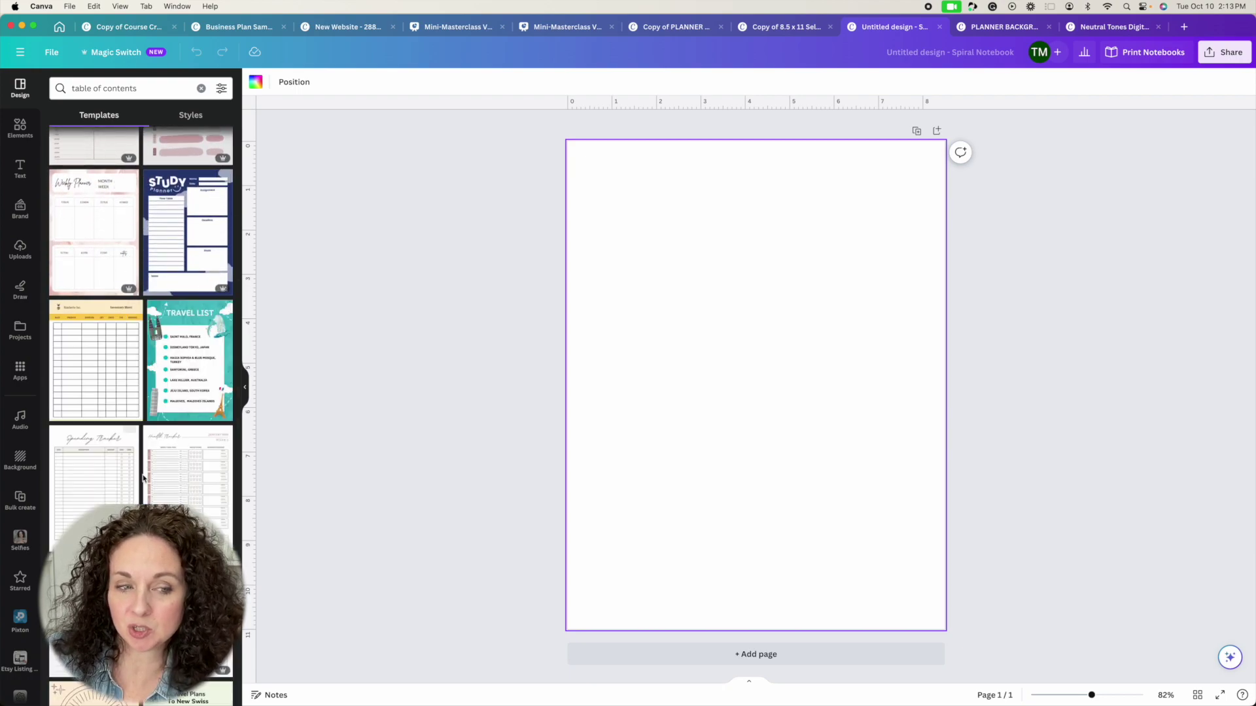
scroll(145, 414, down, 2)
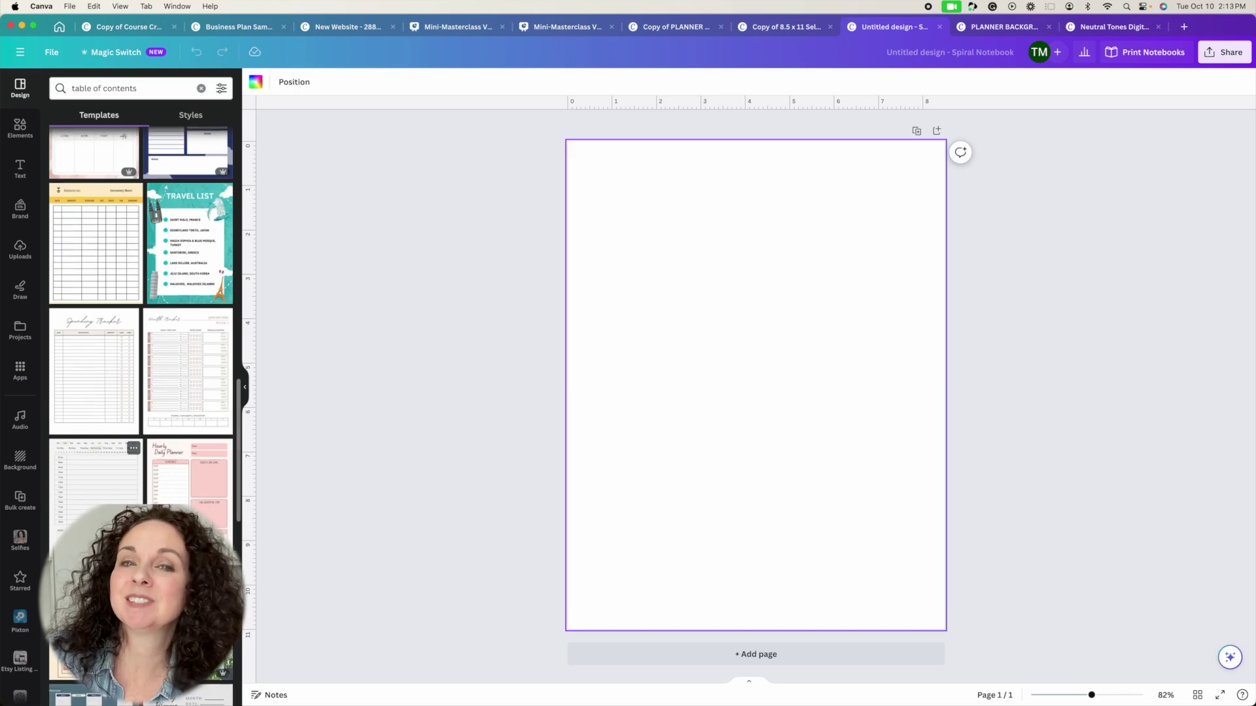
scroll(138, 425, down, 1)
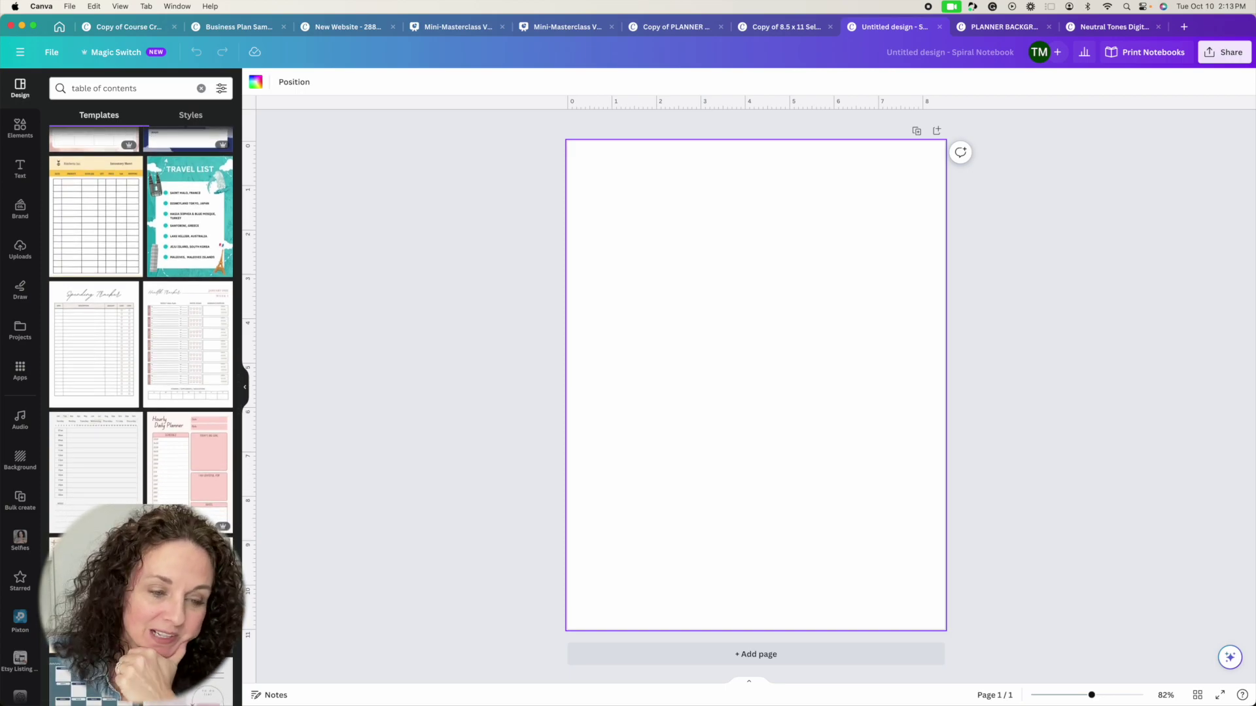
scroll(143, 174, up, 10)
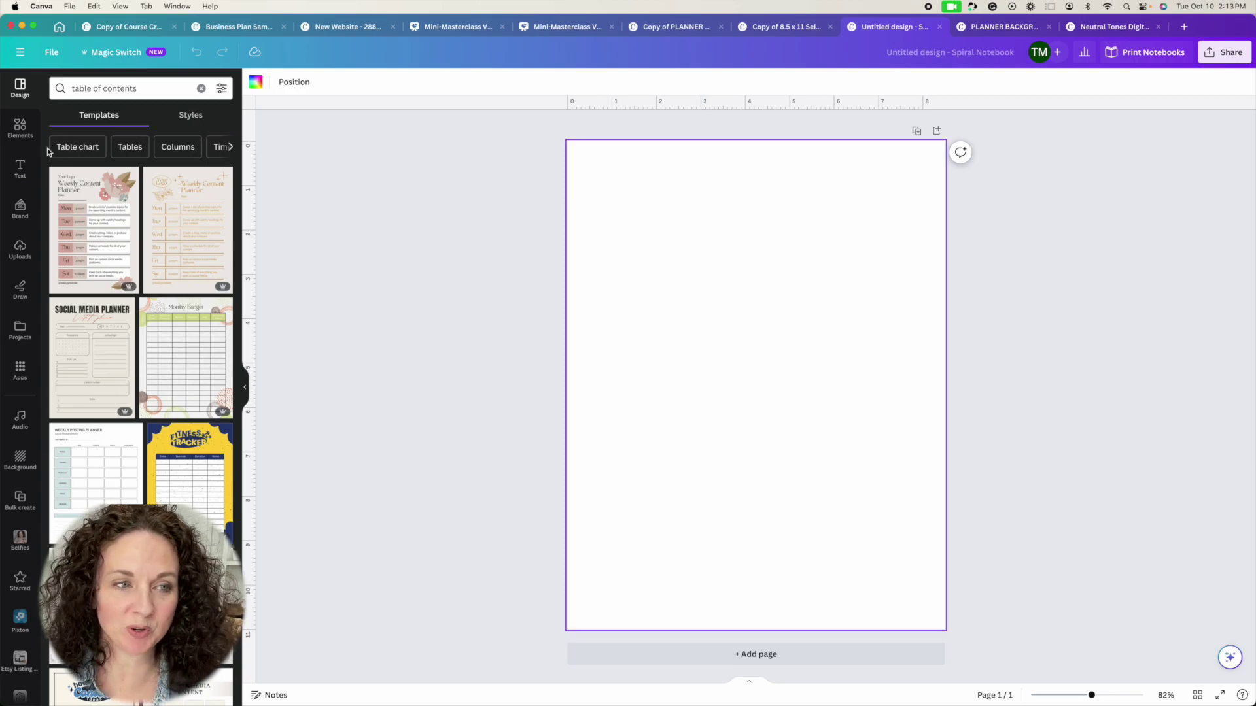
Add a default paragraph text box to the blank planner page and deselect it.
click(19, 169)
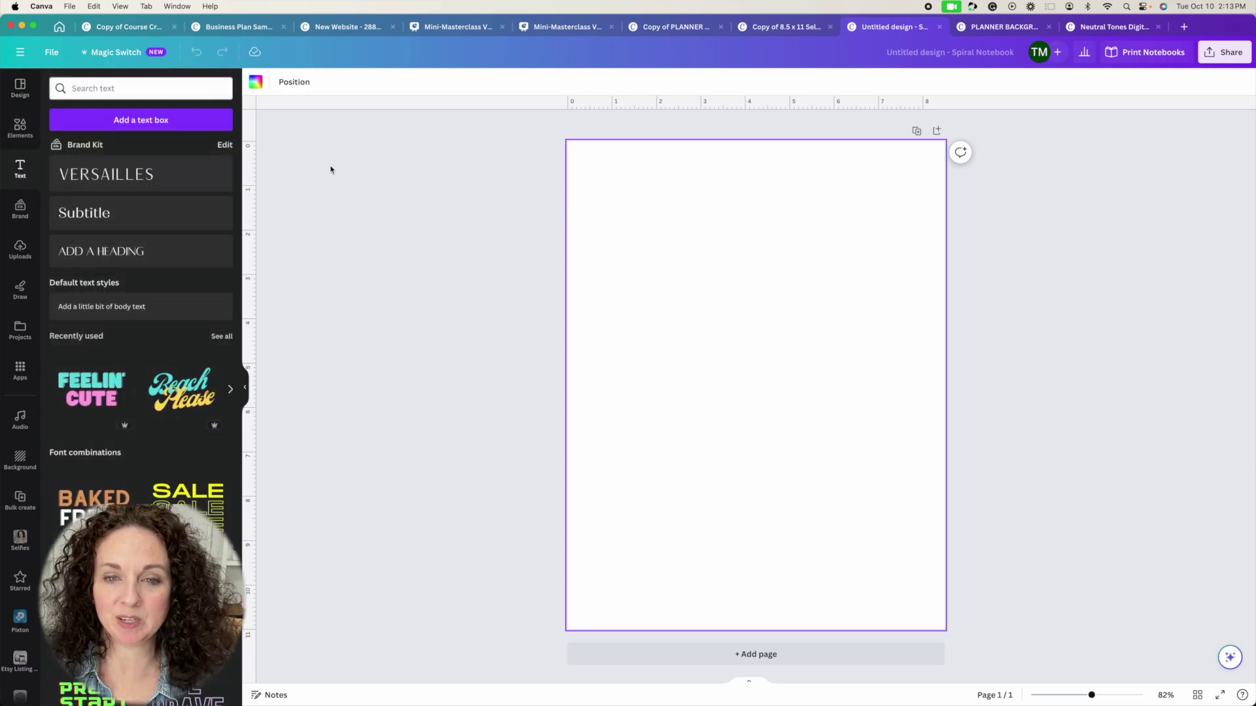
click(120, 120)
click(705, 445)
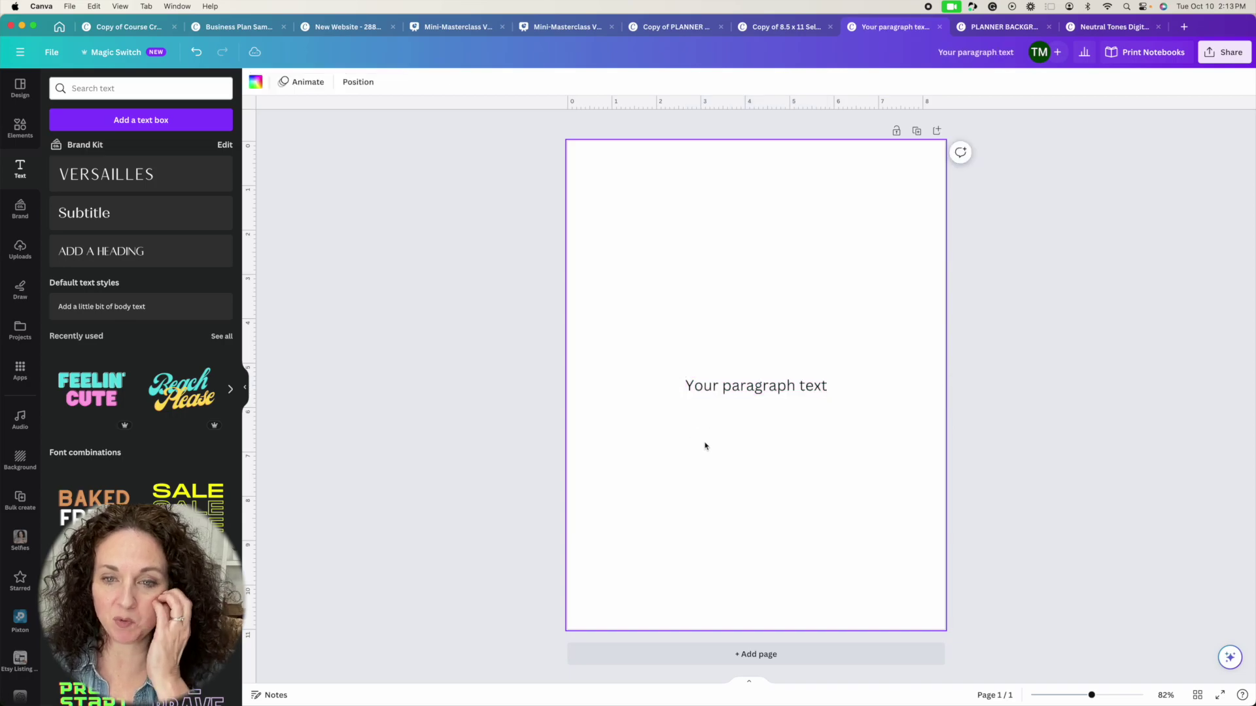
Add a second page and place the recently used "Feelin' Cute" text design on it.
click(719, 386)
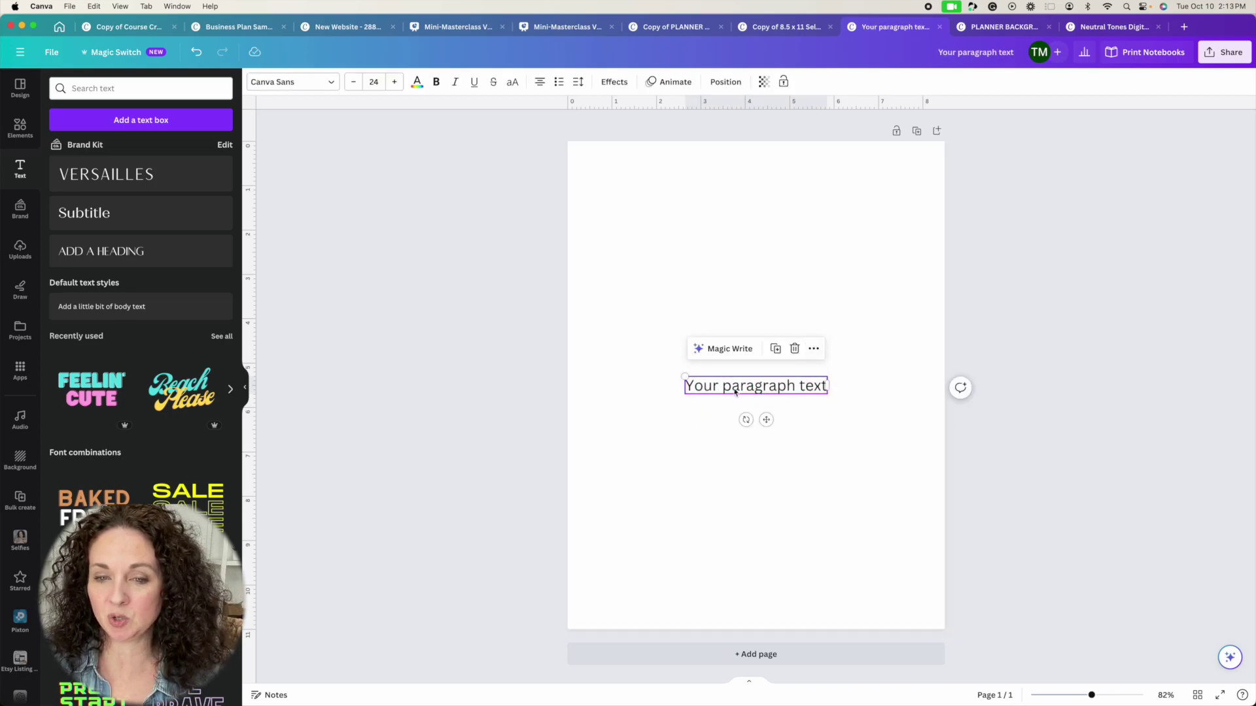
click(725, 655)
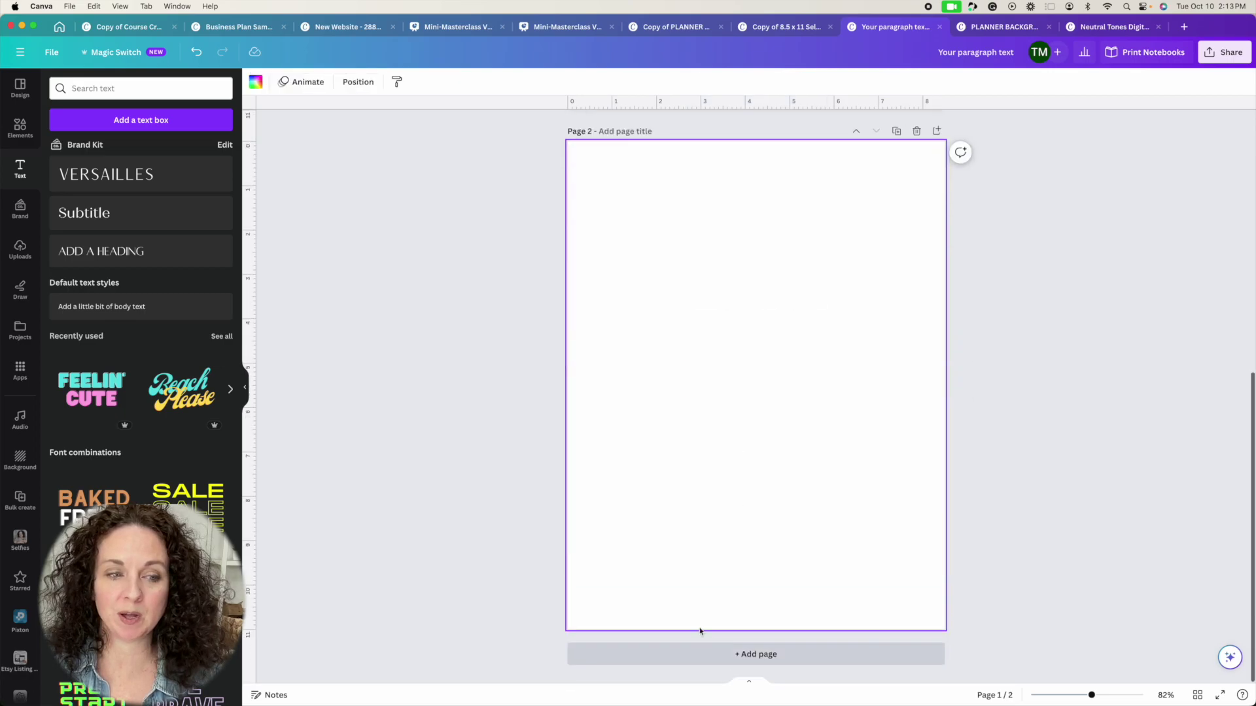
click(95, 392)
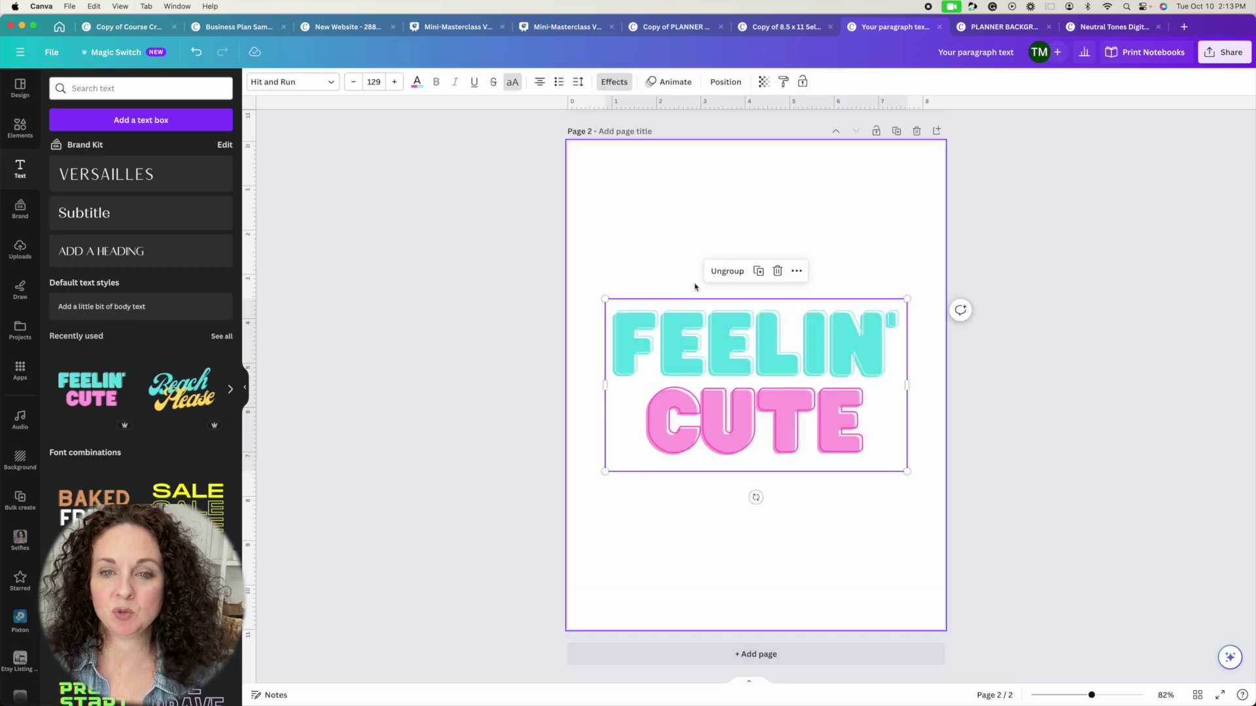
Link the paragraph text on page 1 to page 2 of this document.
scroll(695, 287, up, 5)
click(756, 387)
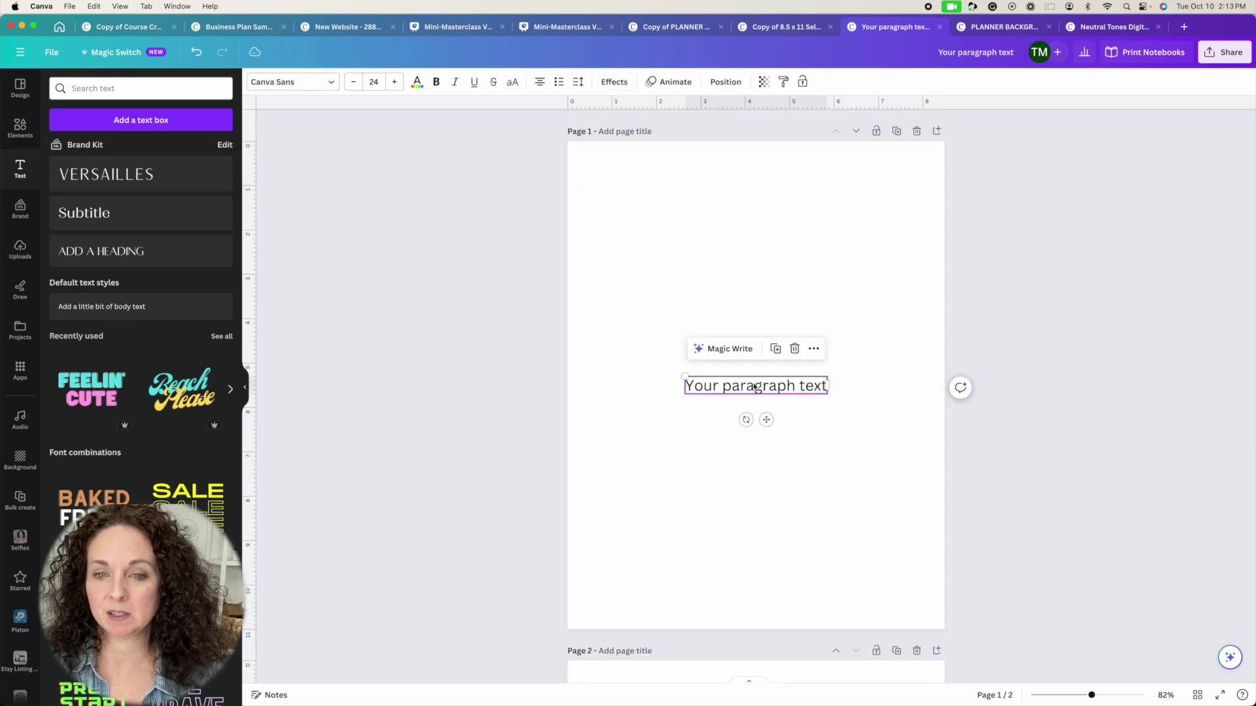
click(814, 349)
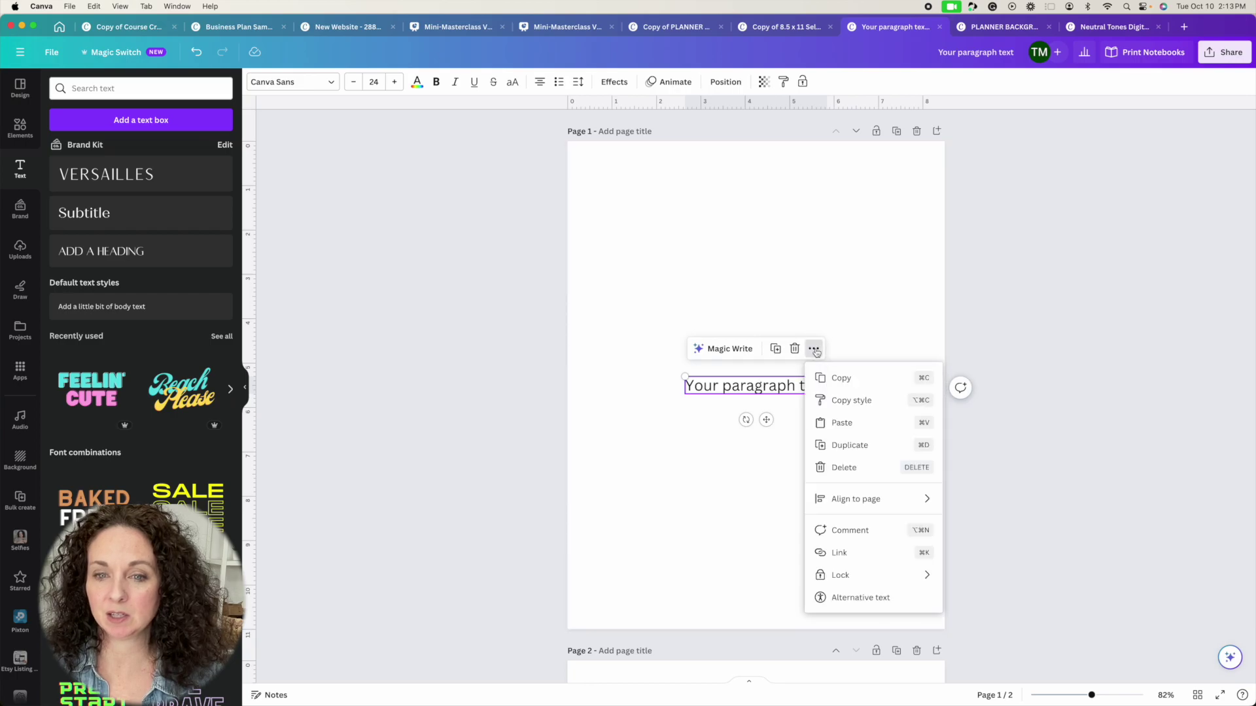
click(839, 553)
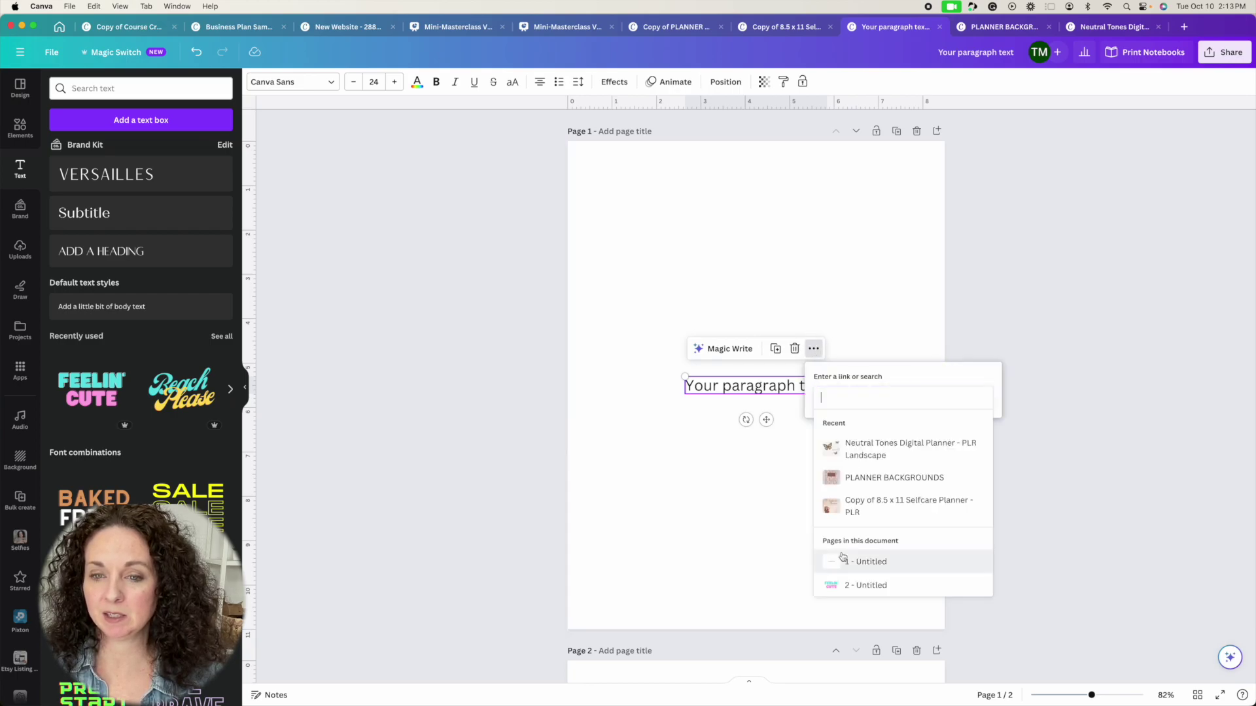
click(878, 591)
click(911, 426)
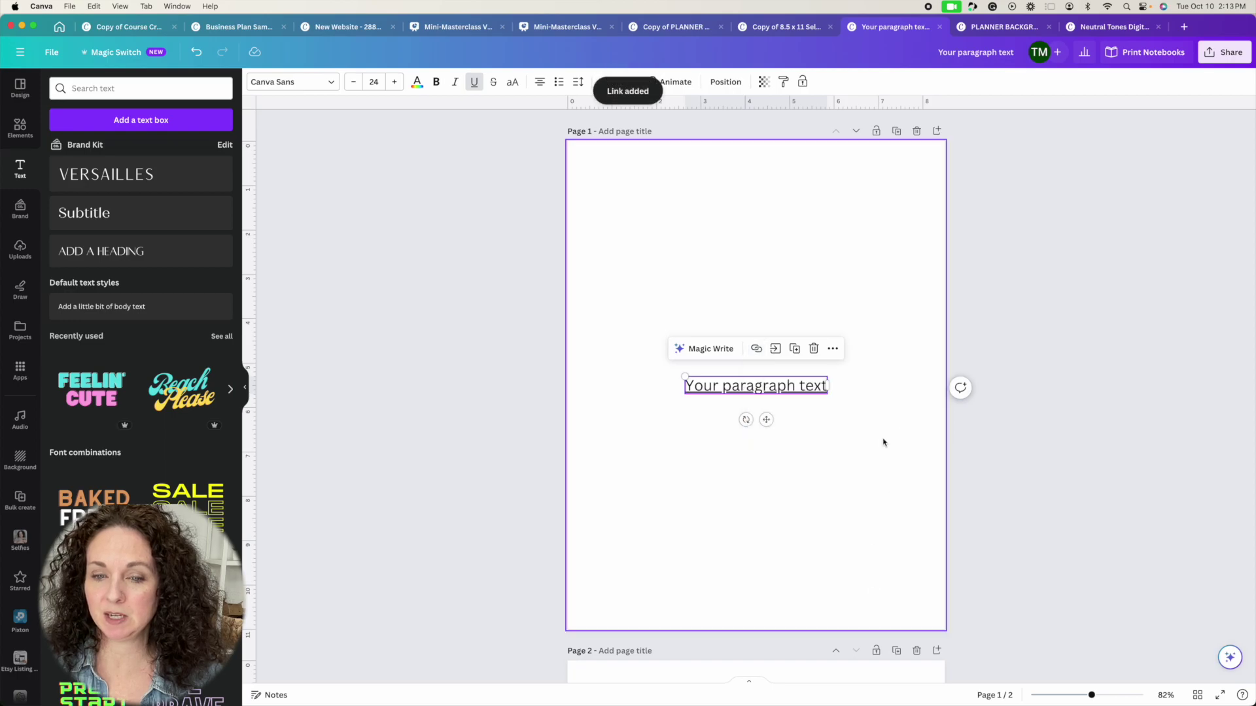
Follow the paragraph text's link to test it, and compare the linked text page with its target page.
click(774, 349)
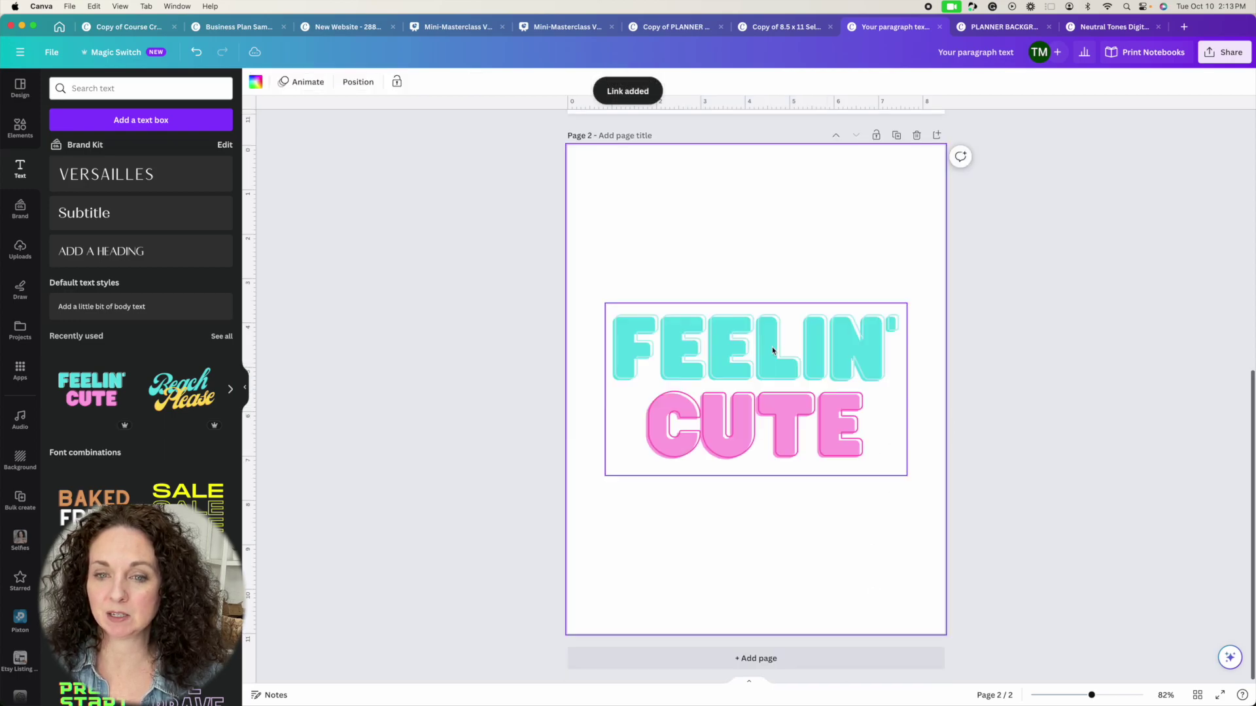
scroll(766, 301, up, 8)
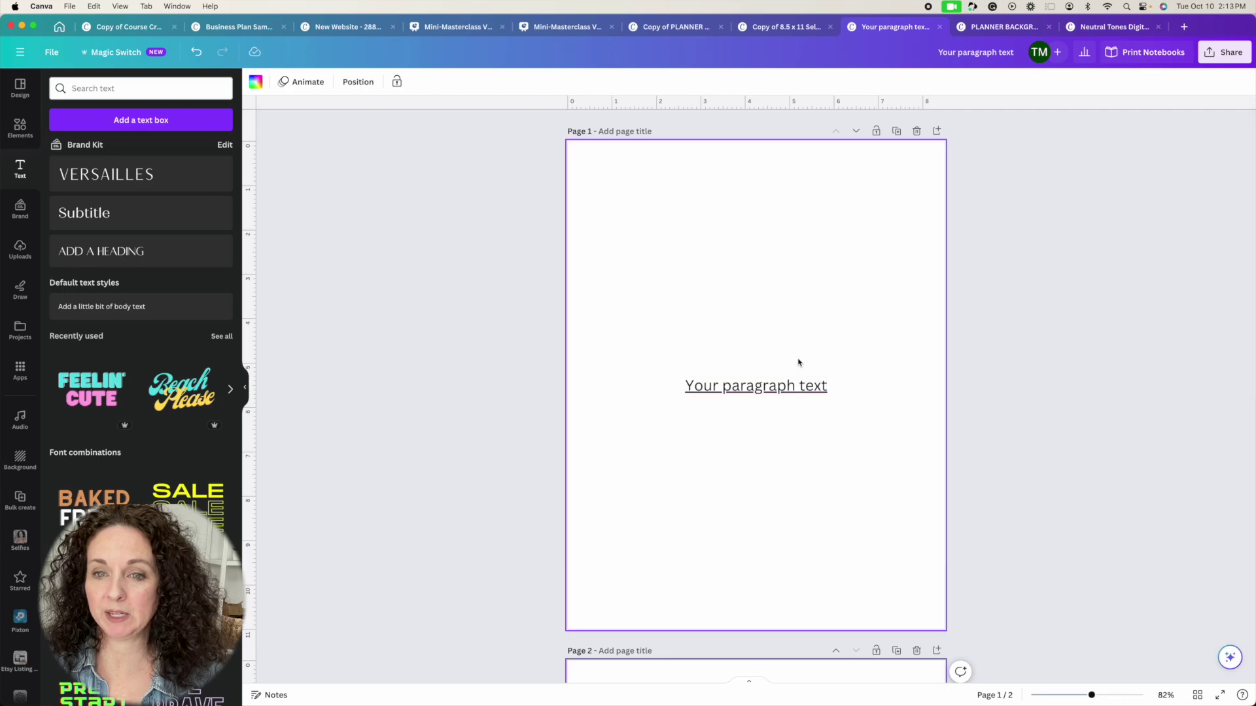
scroll(799, 520, down, 8)
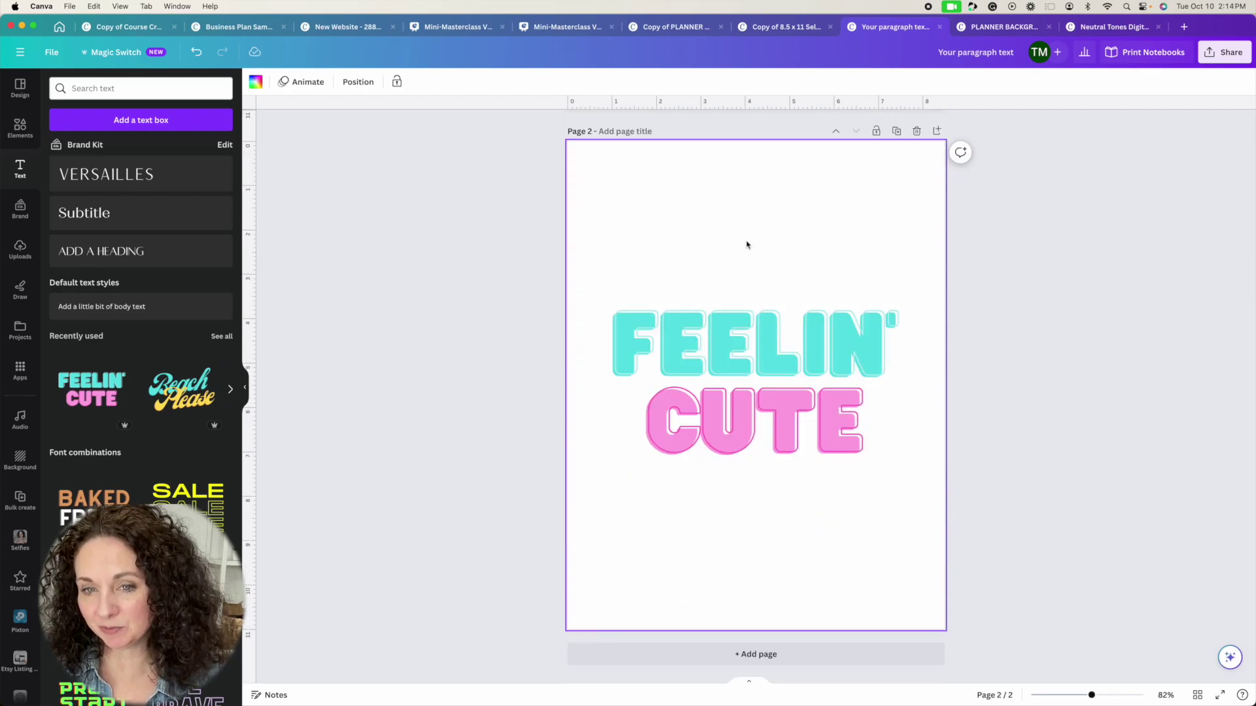
scroll(746, 244, up, 8)
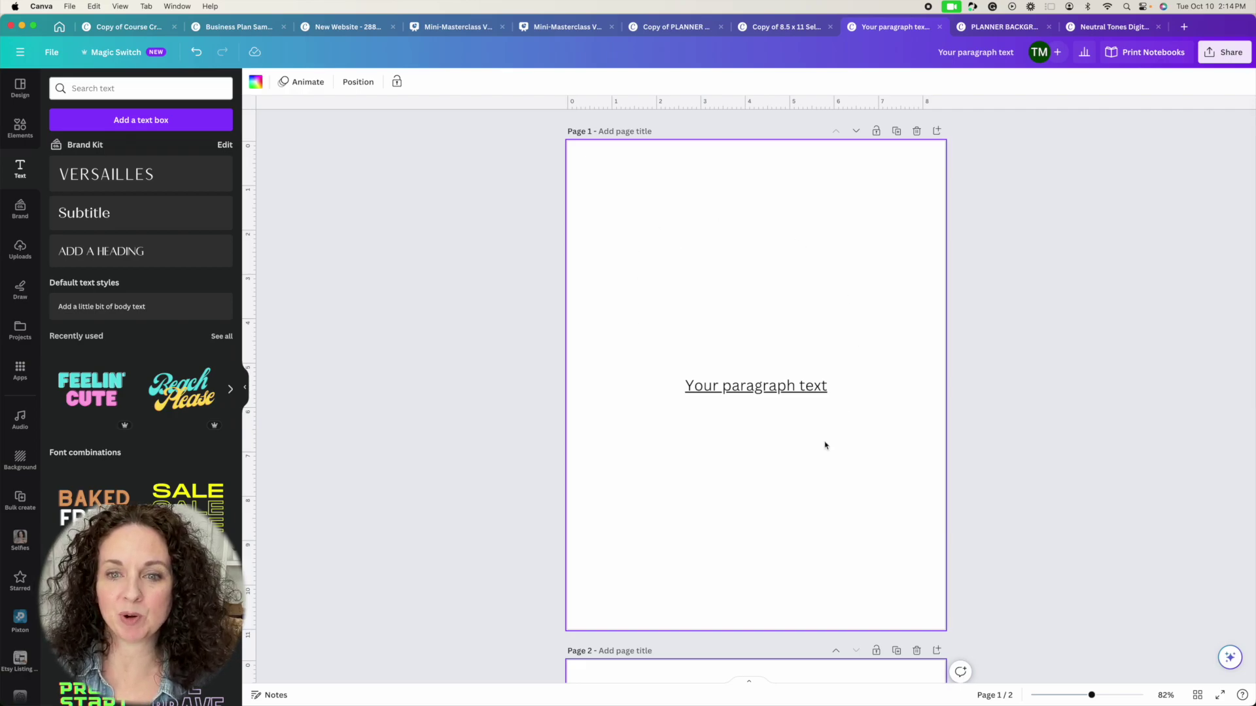
scroll(691, 544, down, 1)
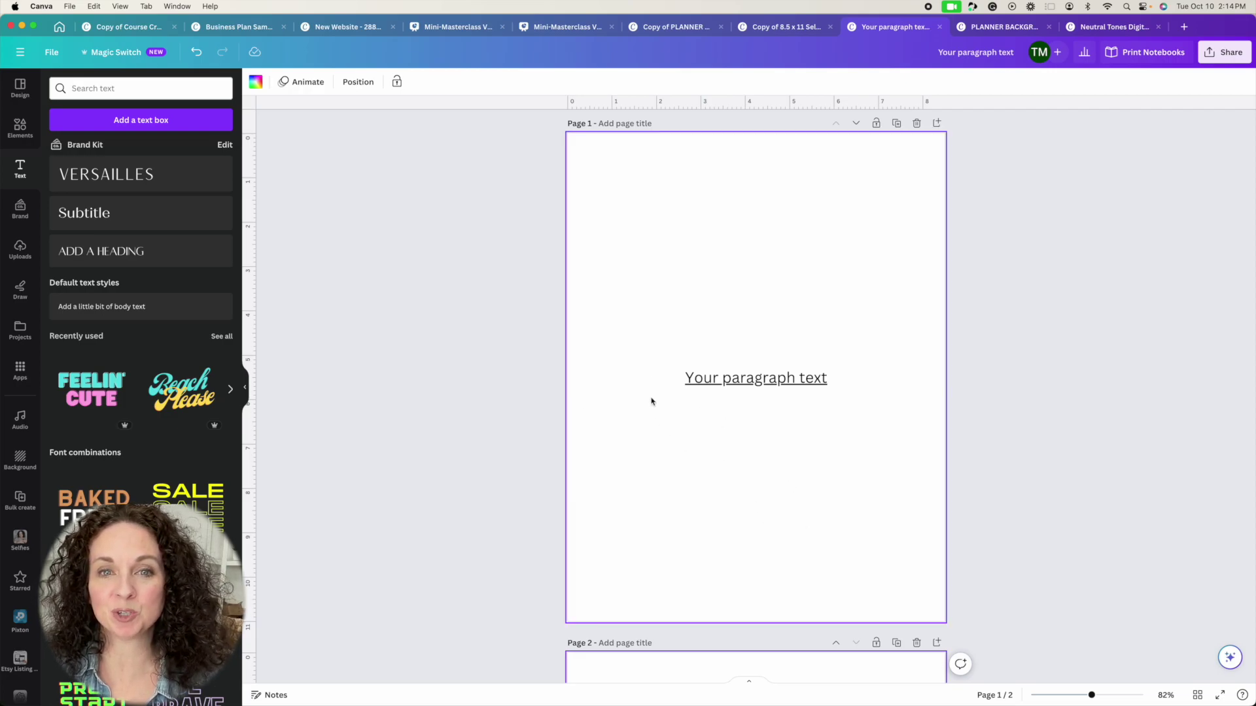
Switch to the Selfcare Planner design and examine the side navigation strip on its monthly and weekly planner pages.
click(776, 27)
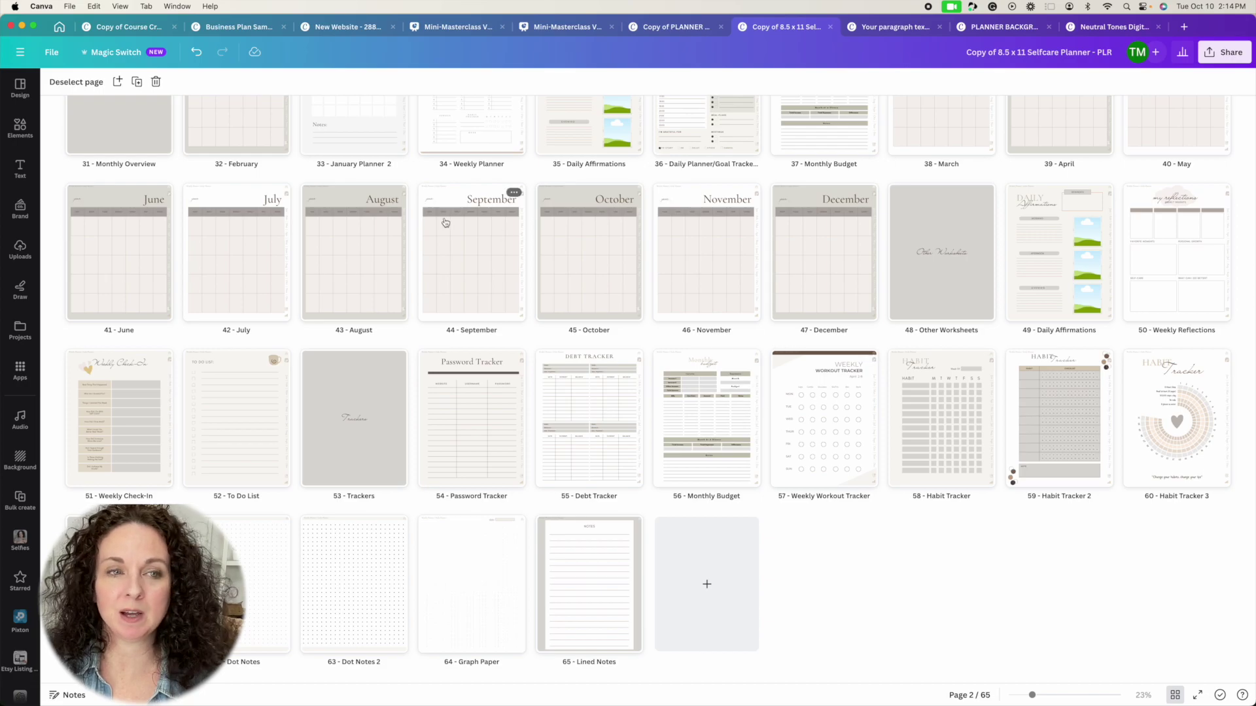
scroll(286, 209, up, 5)
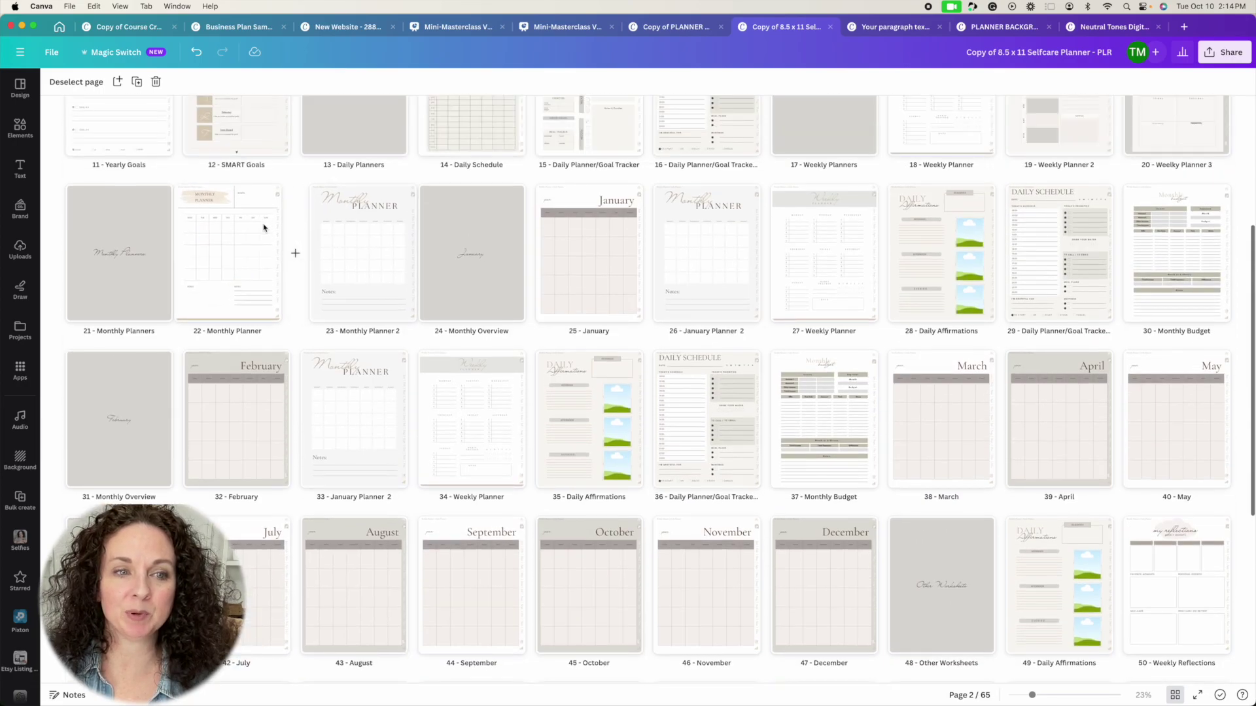
double_click(263, 228)
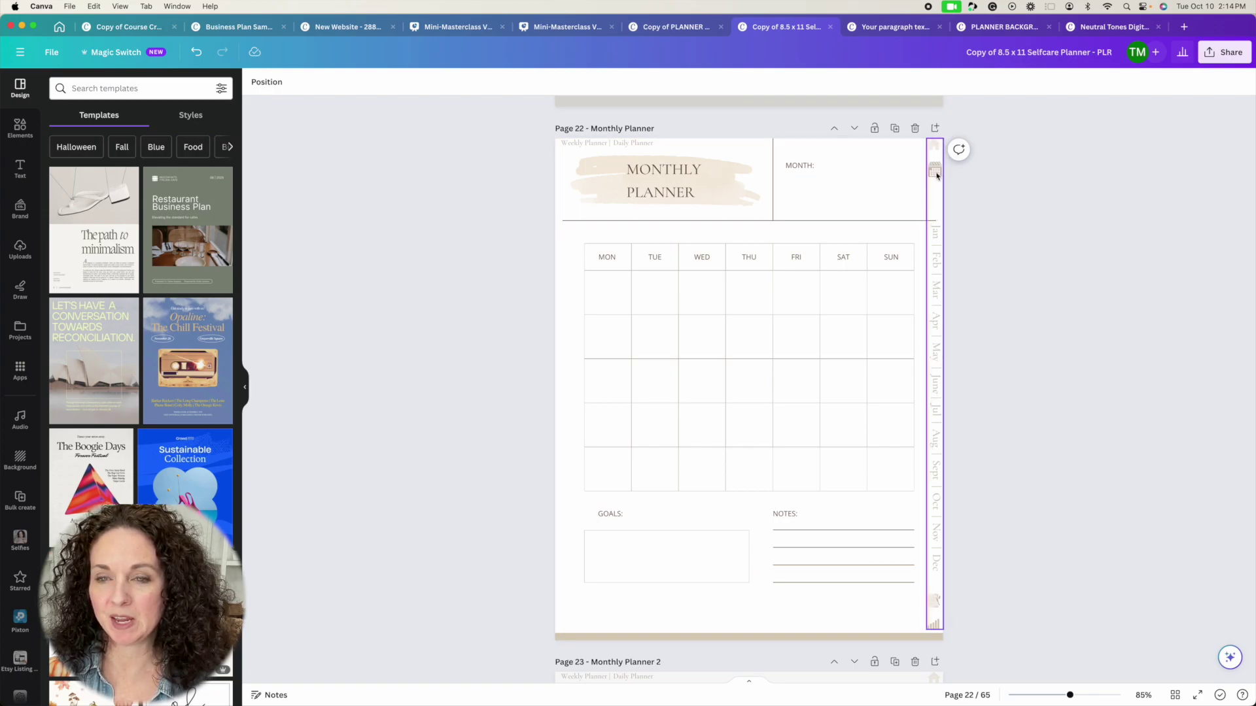
scroll(936, 198, up, 20)
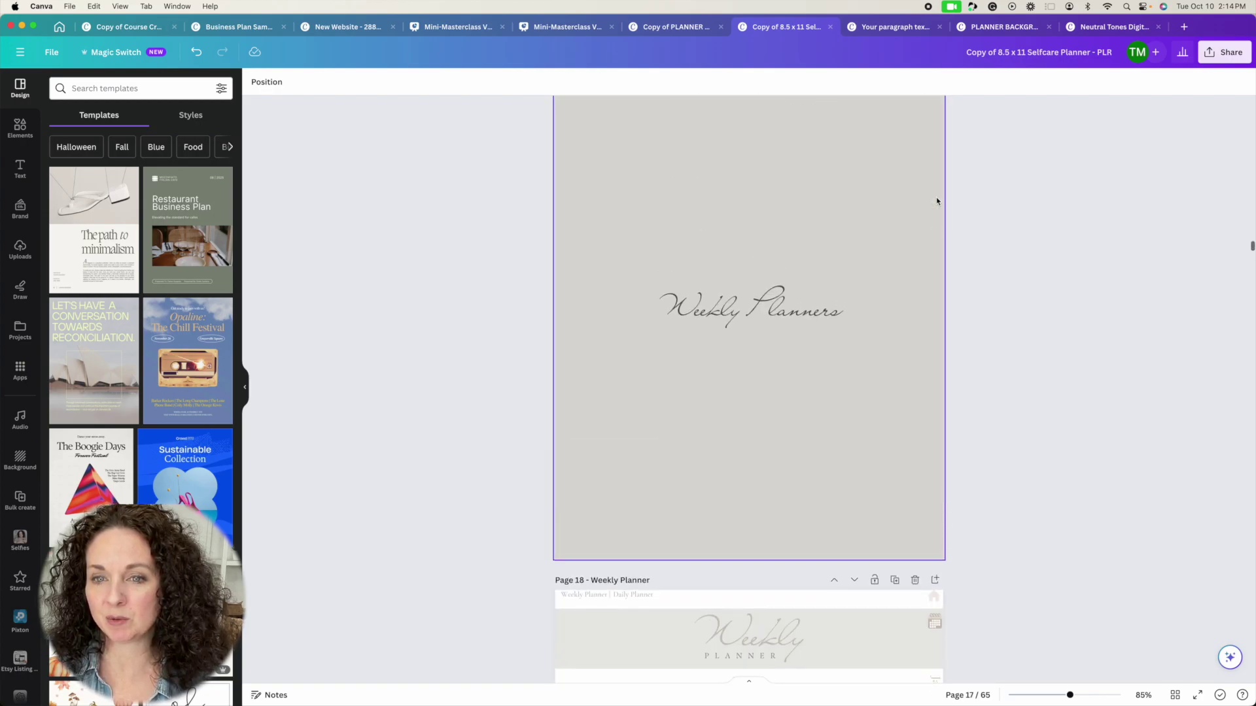
click(937, 265)
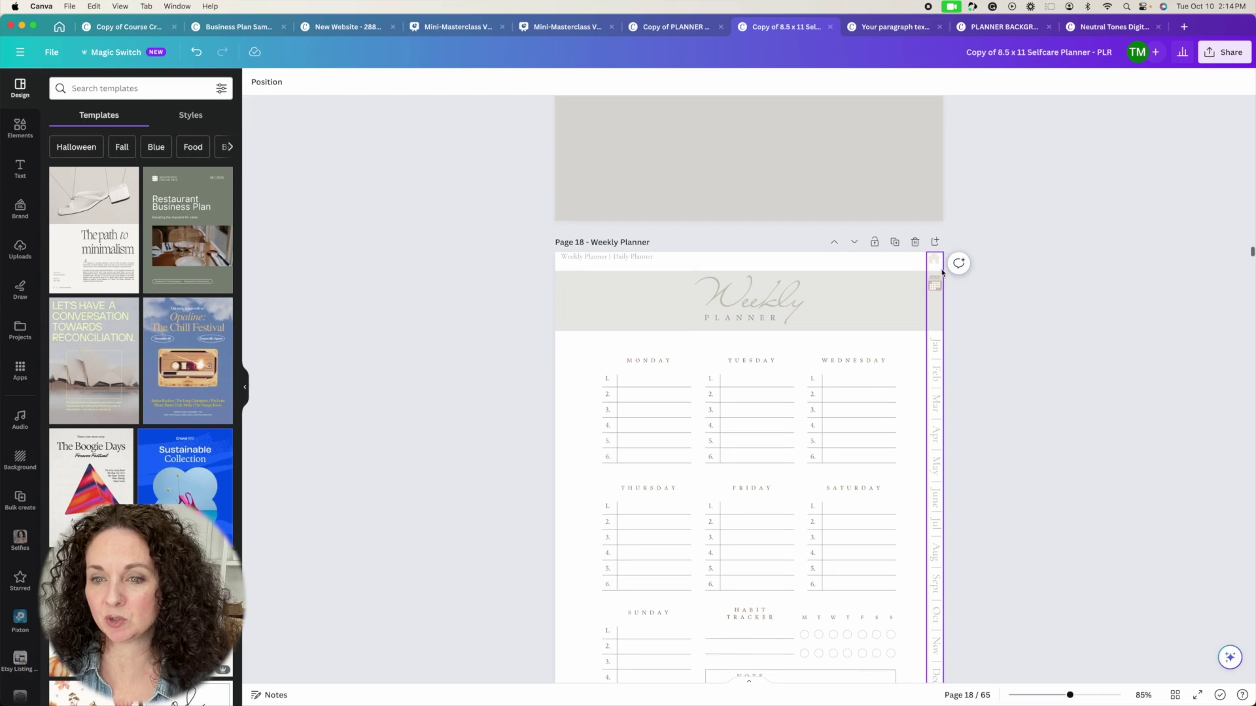
scroll(934, 595, down, 20)
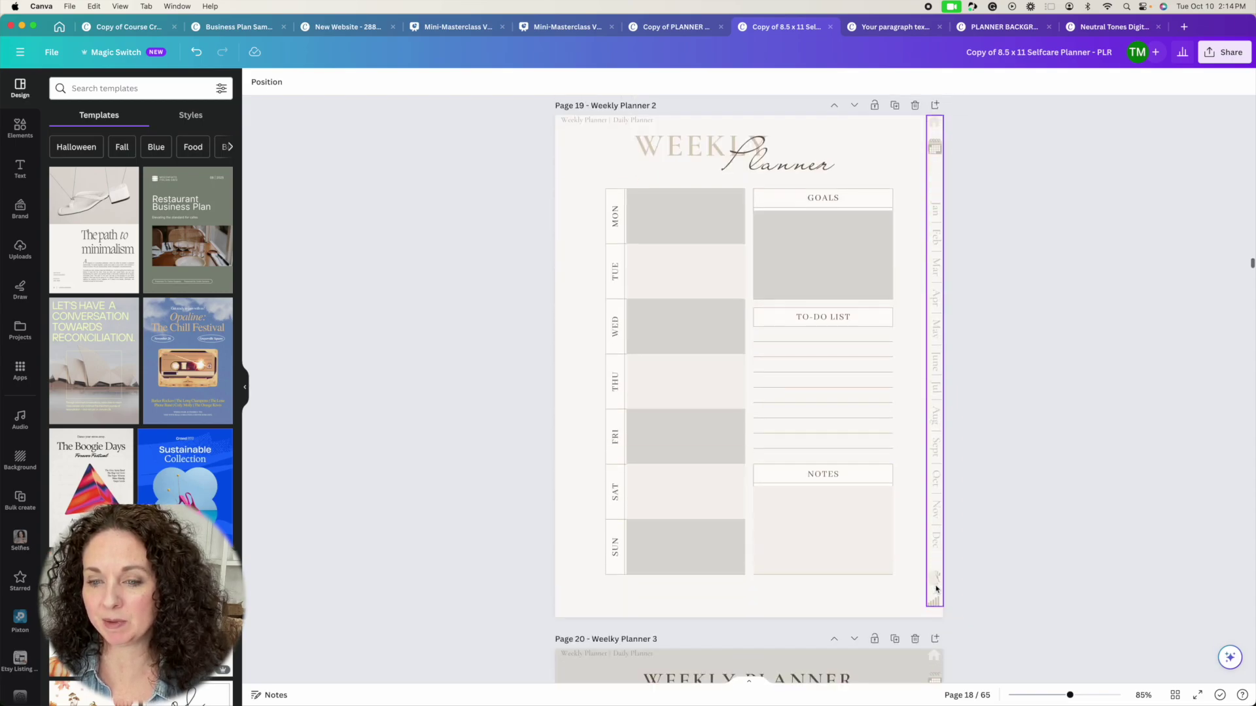
scroll(936, 590, down, 15)
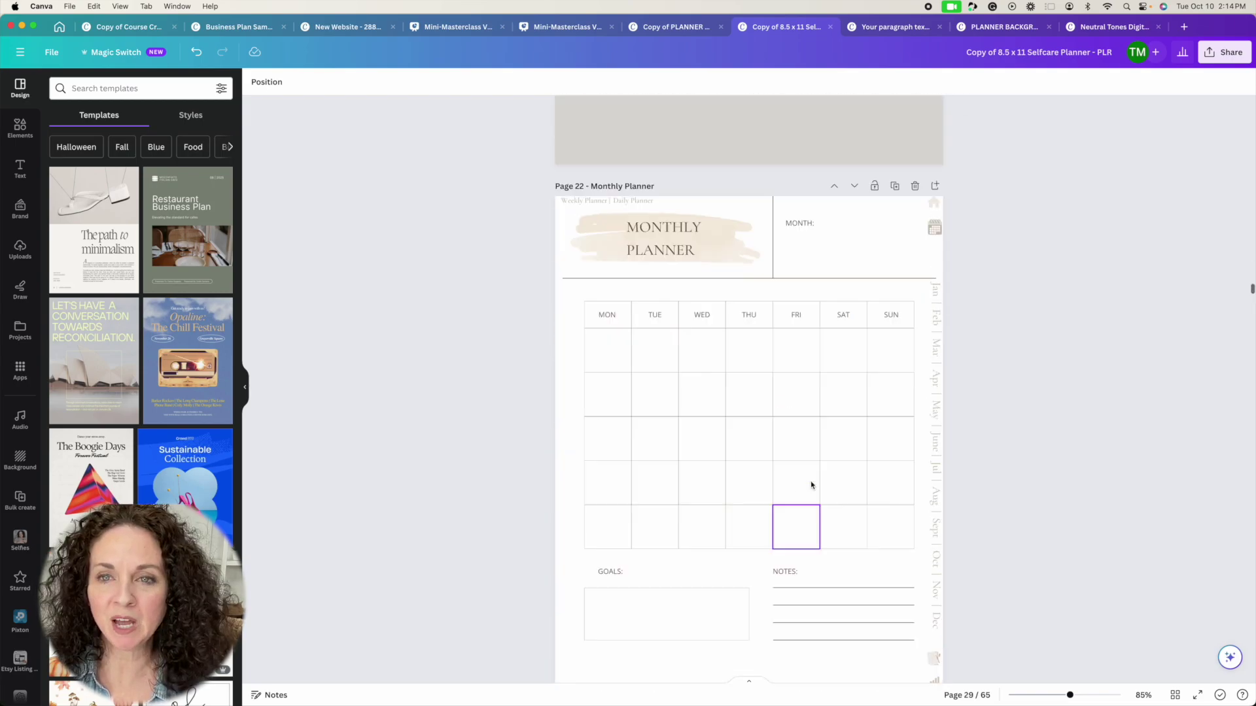
scroll(811, 484, up, 2)
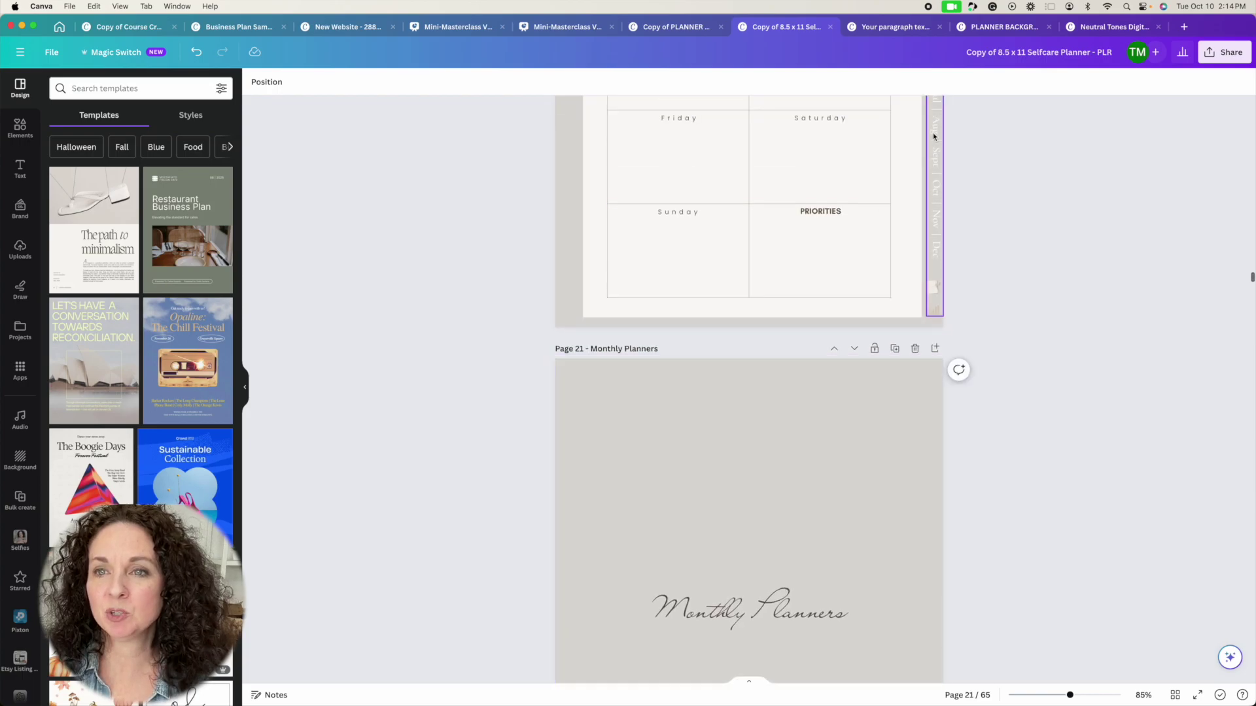
Return to the blank notebook design and delete both parts of the "Feelin' Cute" text from page 2.
click(895, 27)
scroll(787, 294, down, 8)
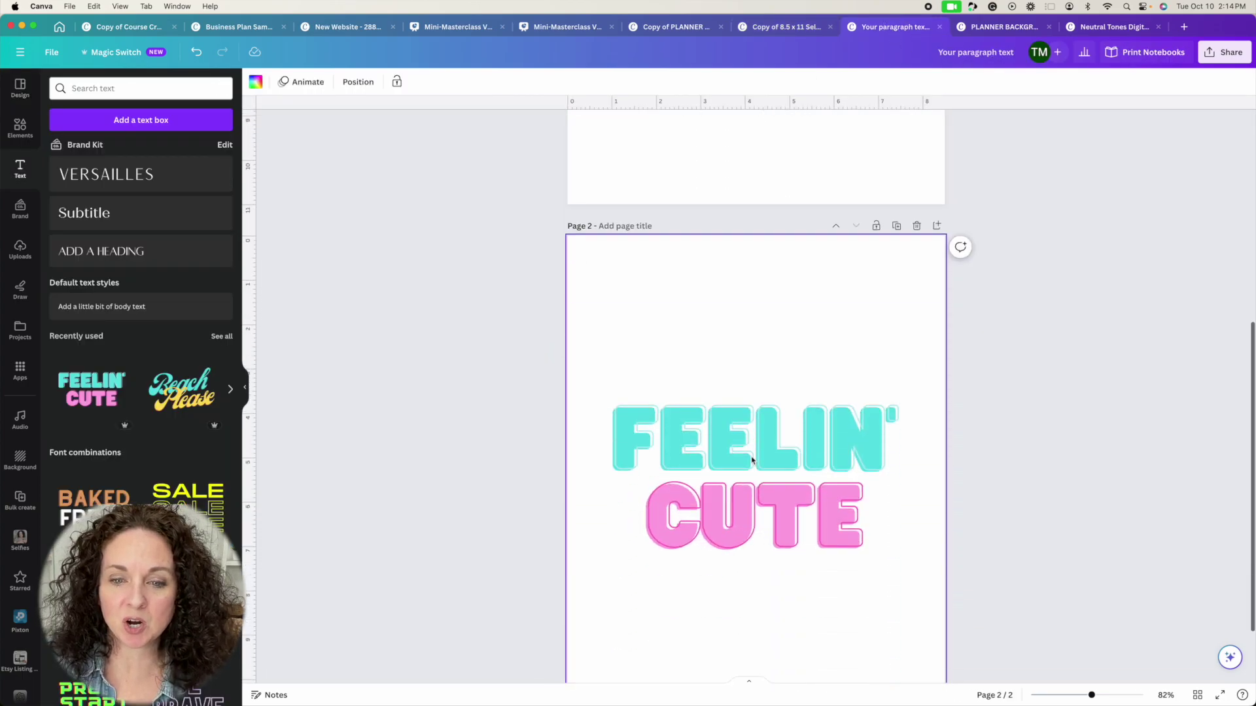
scroll(735, 255, up, 5)
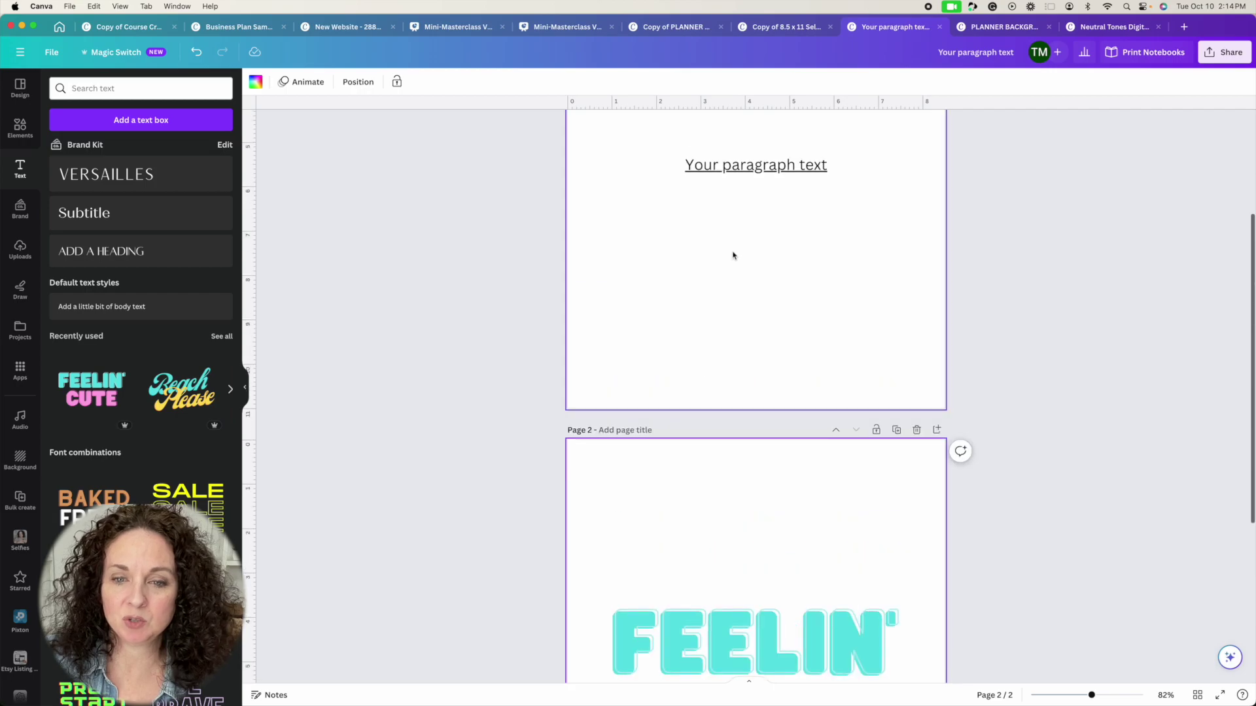
scroll(723, 340, down, 5)
double_click(721, 332)
key(BackSpace)
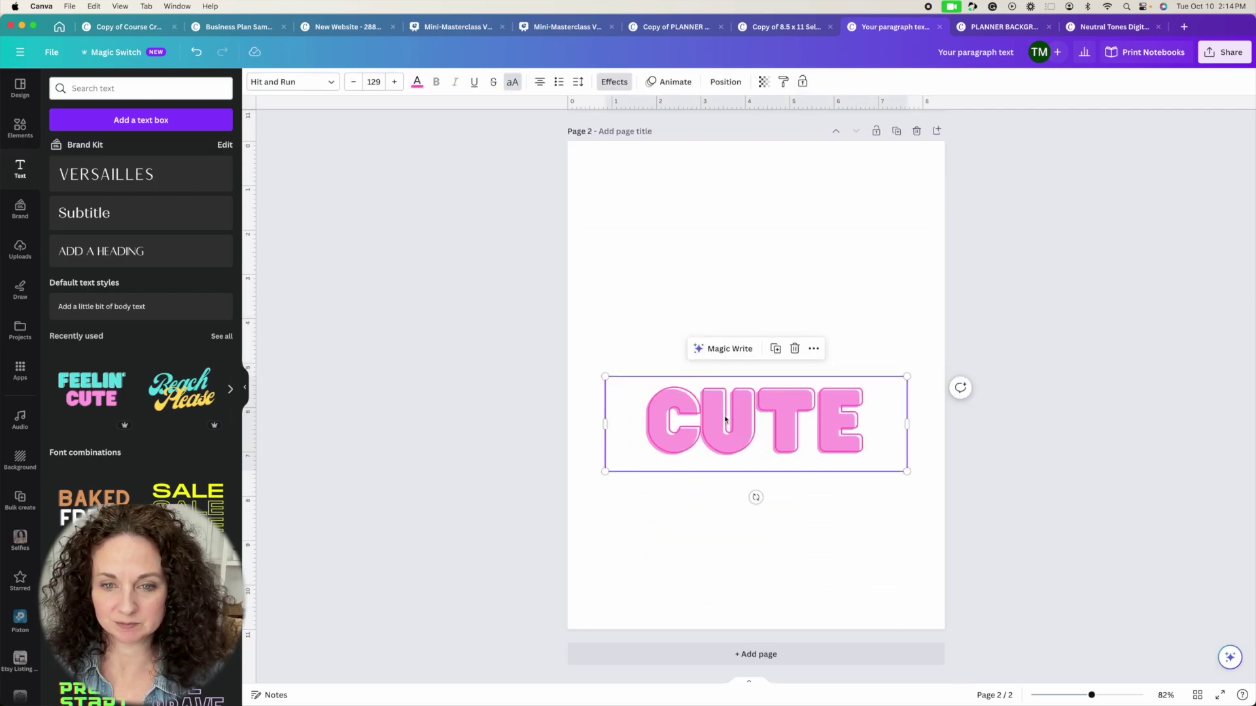
key(Delete)
key(Escape)
key(Delete)
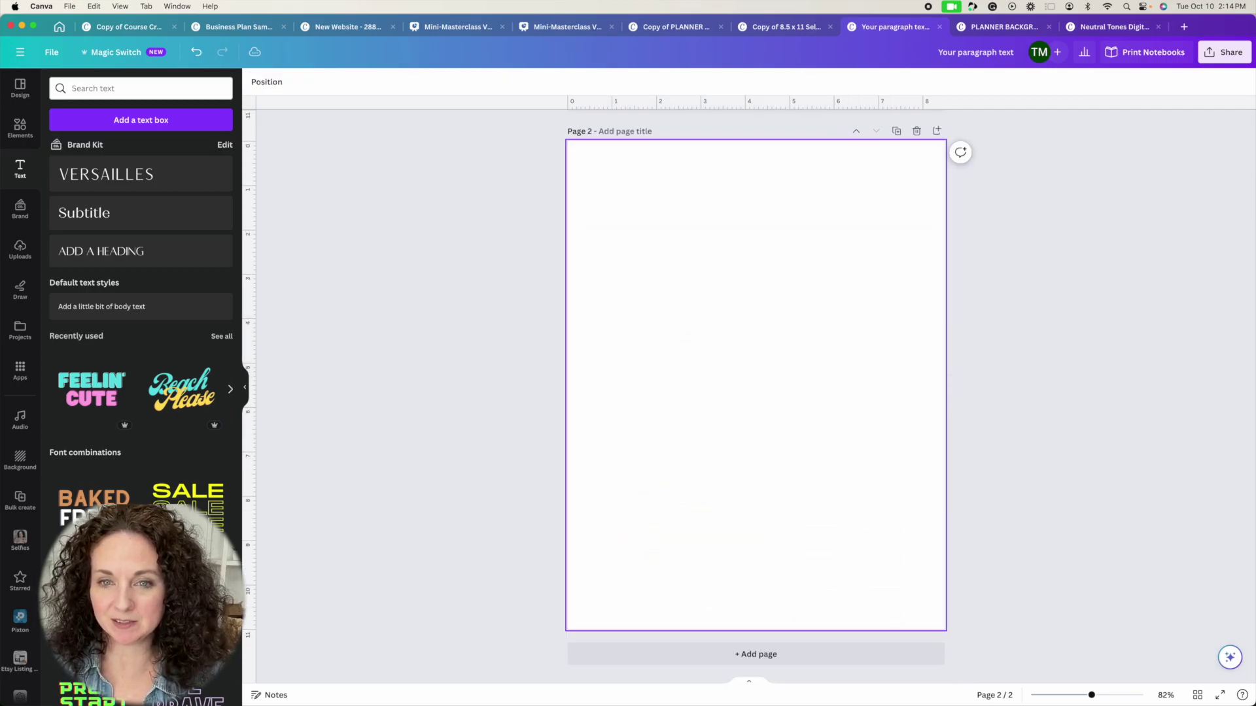
Delete the linked paragraph text from page 1 and go to the blank second page.
scroll(720, 314, up, 8)
click(726, 393)
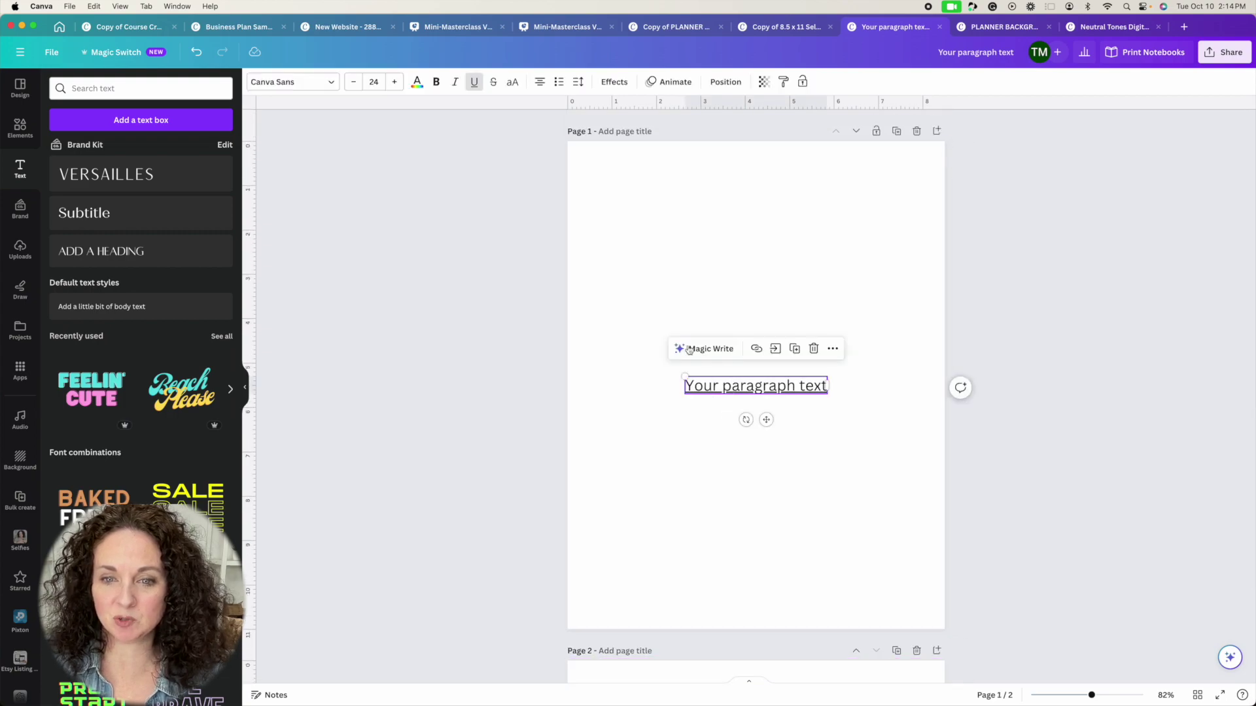
click(646, 365)
click(724, 381)
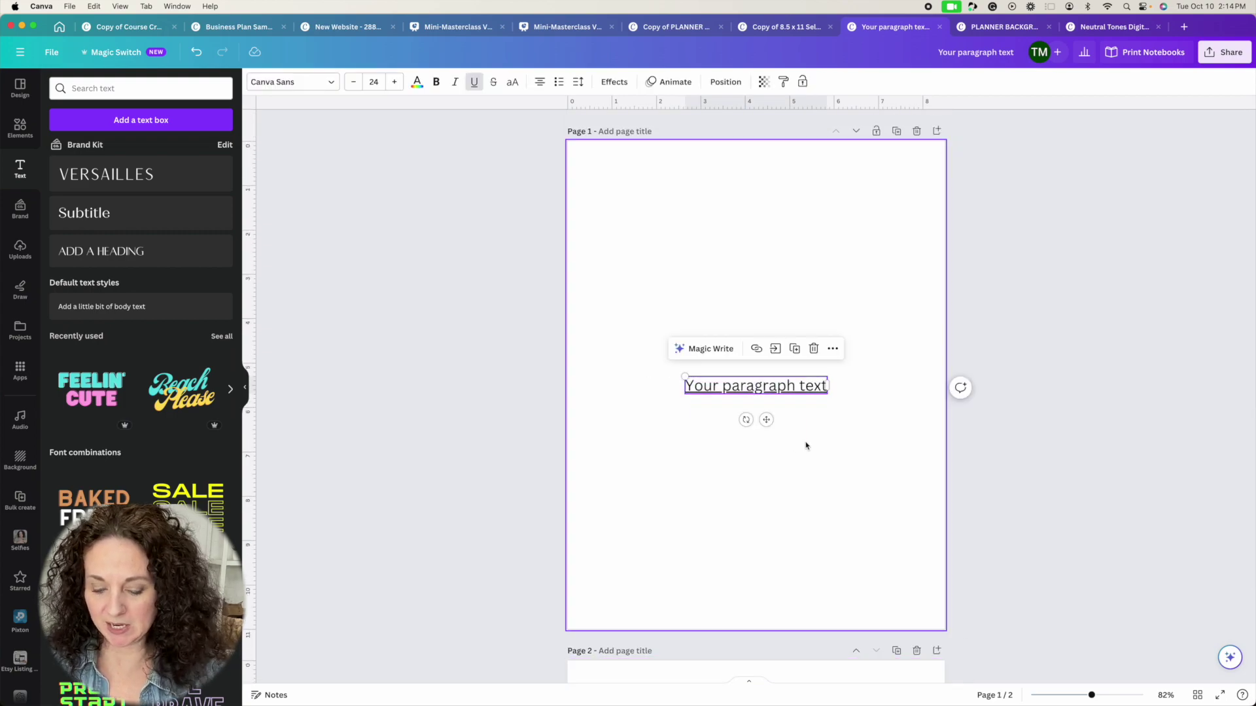
key(Delete)
scroll(772, 524, down, 8)
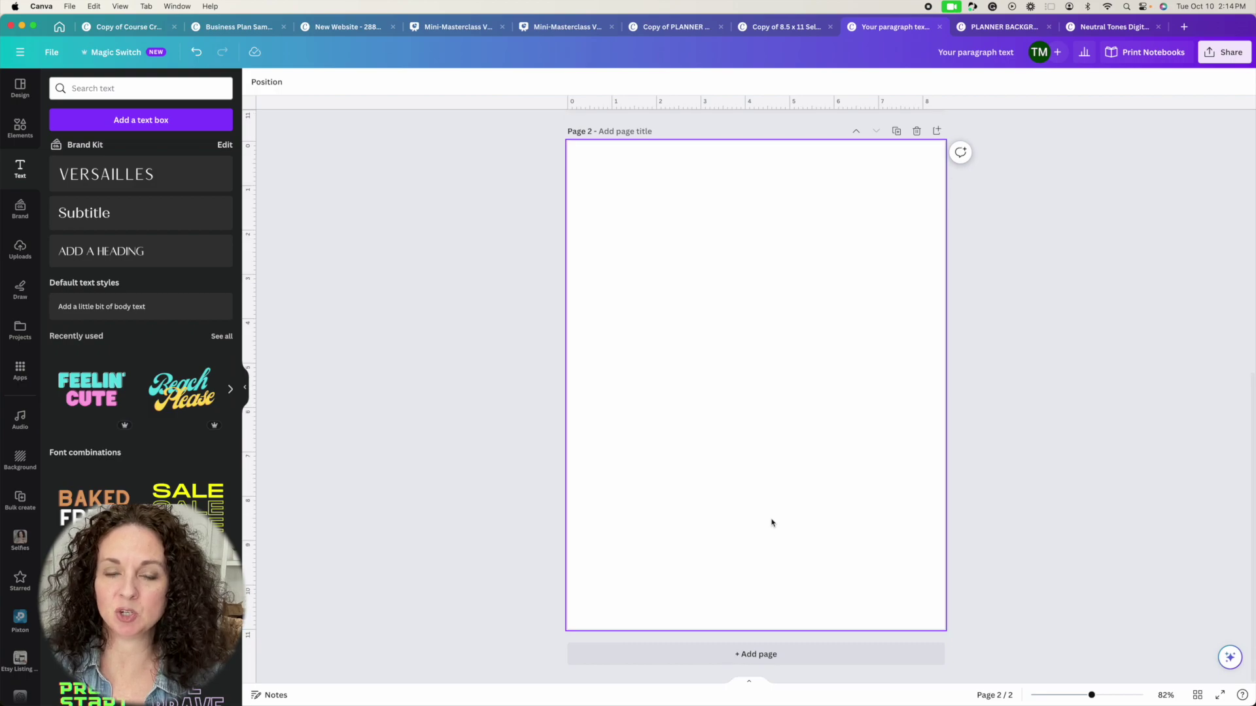